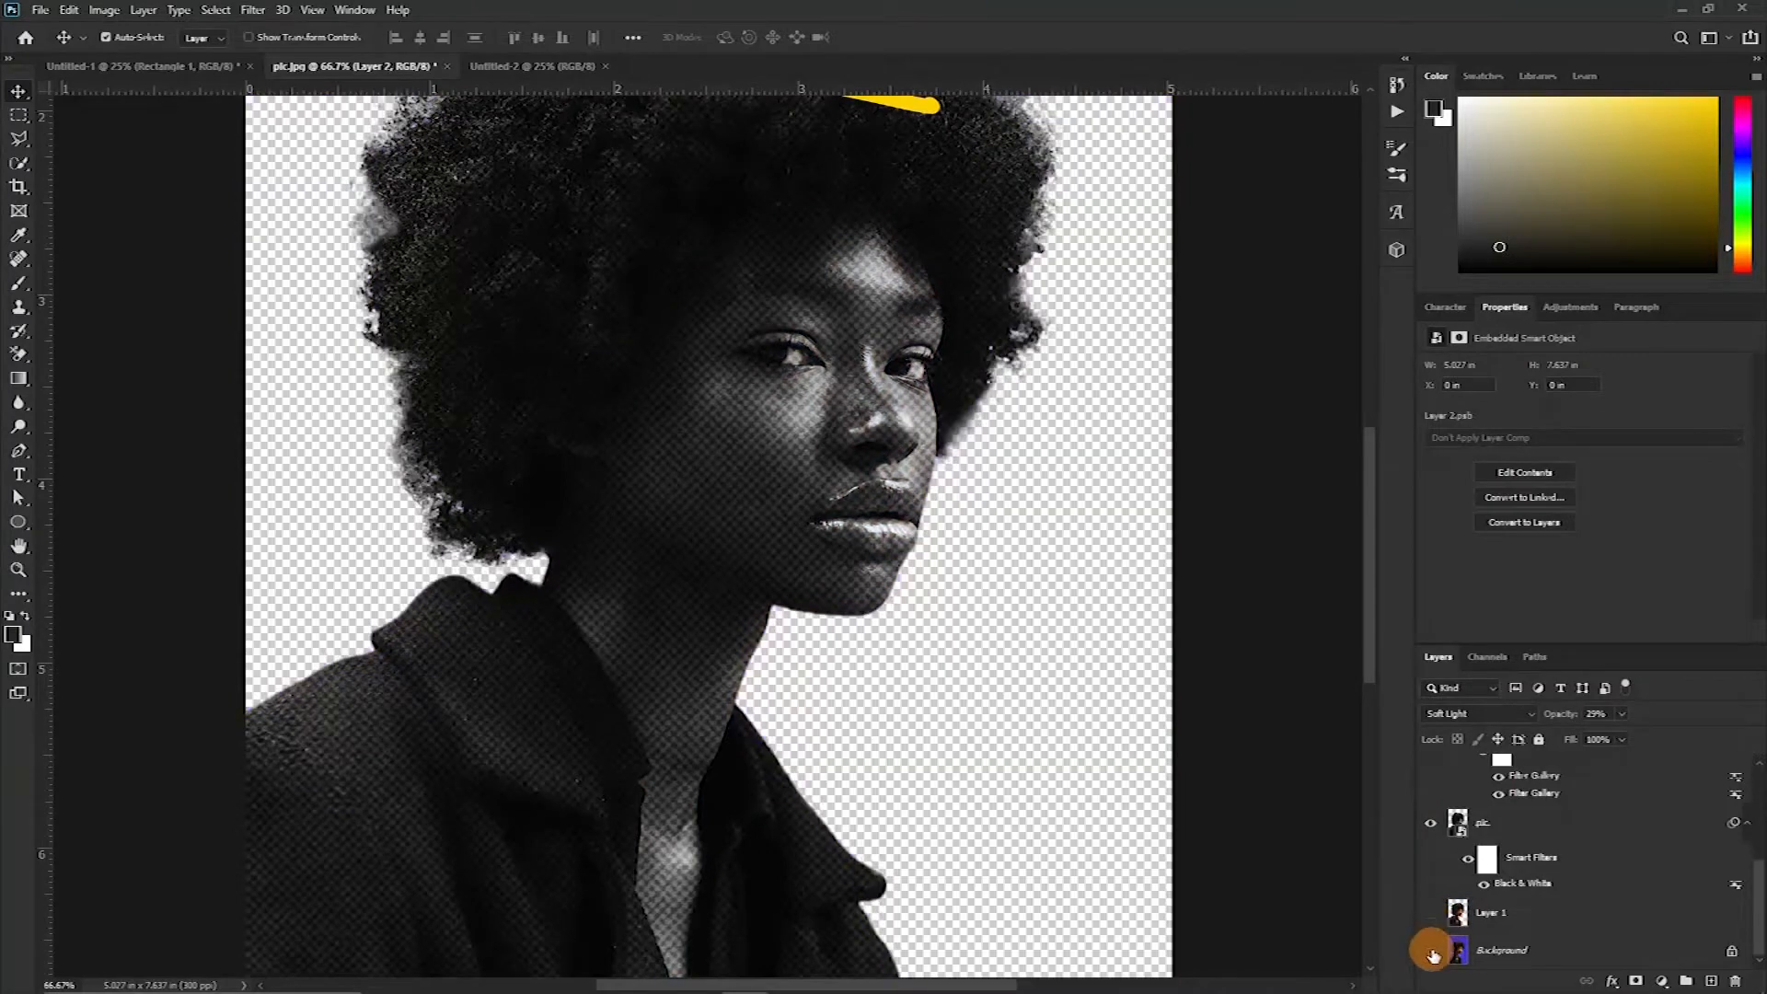
Make the blue Background layer visible behind the portrait
scroll(1456, 914, up, 3)
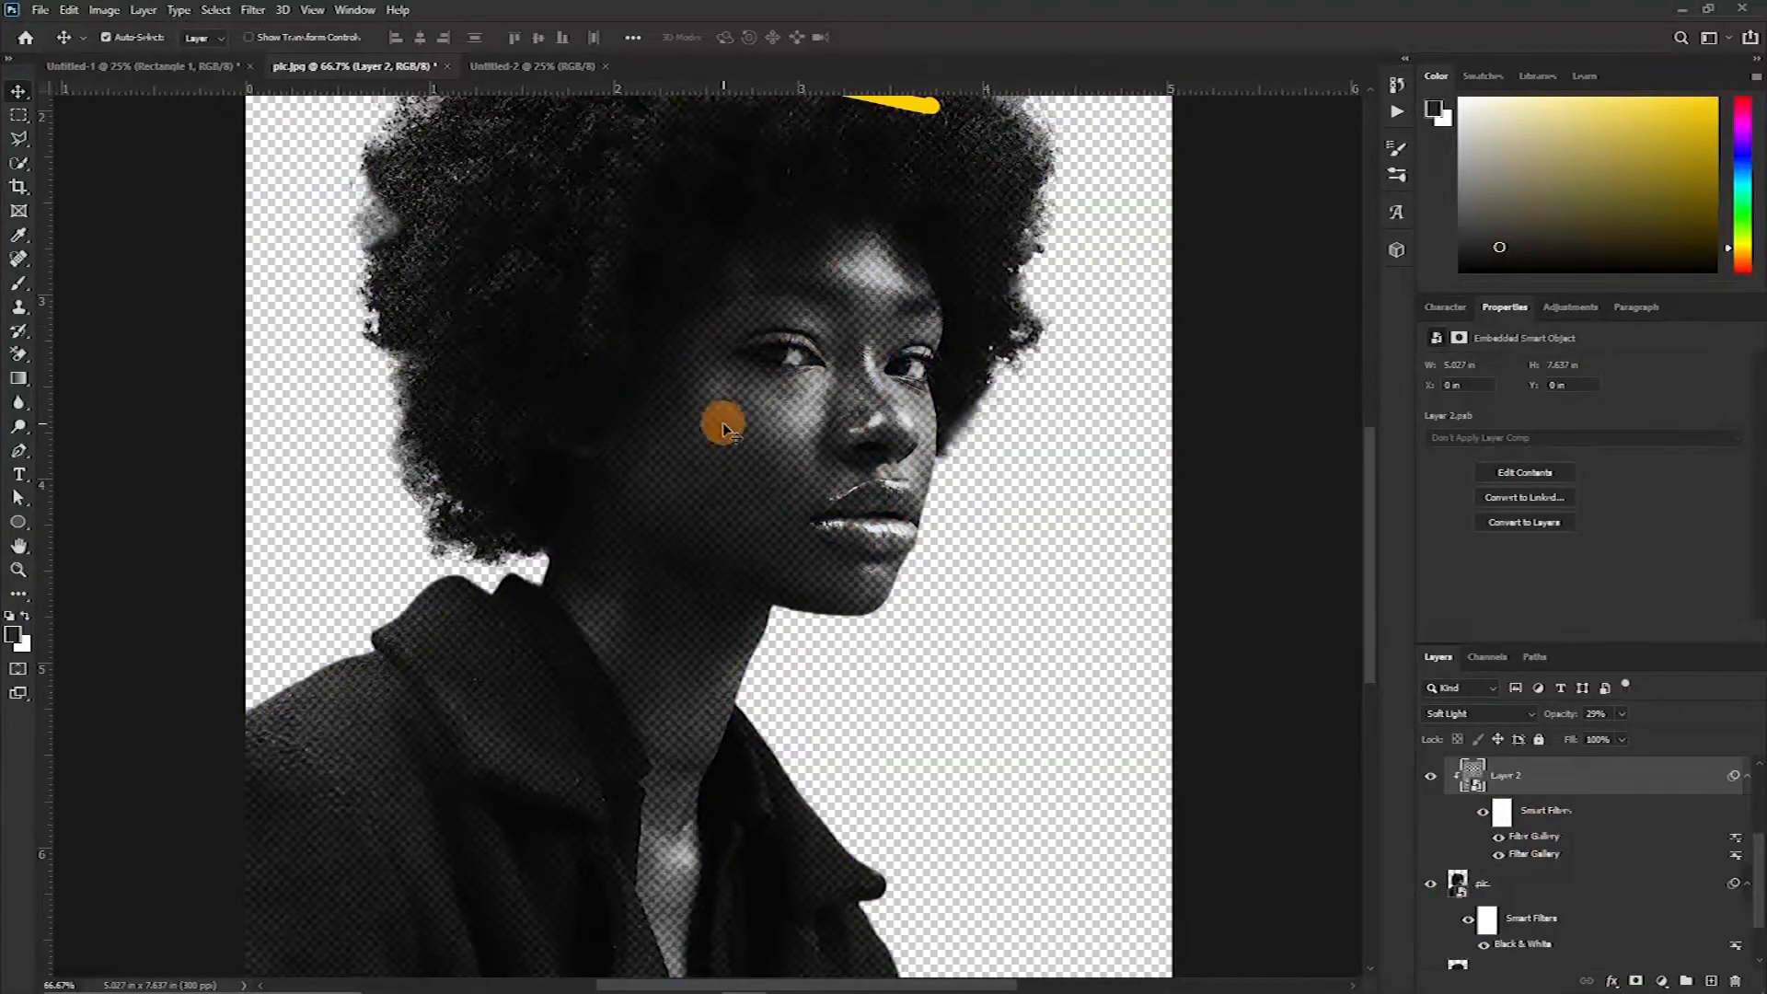
scroll(722, 422, up, 1)
scroll(1436, 801, down, 3)
click(1431, 952)
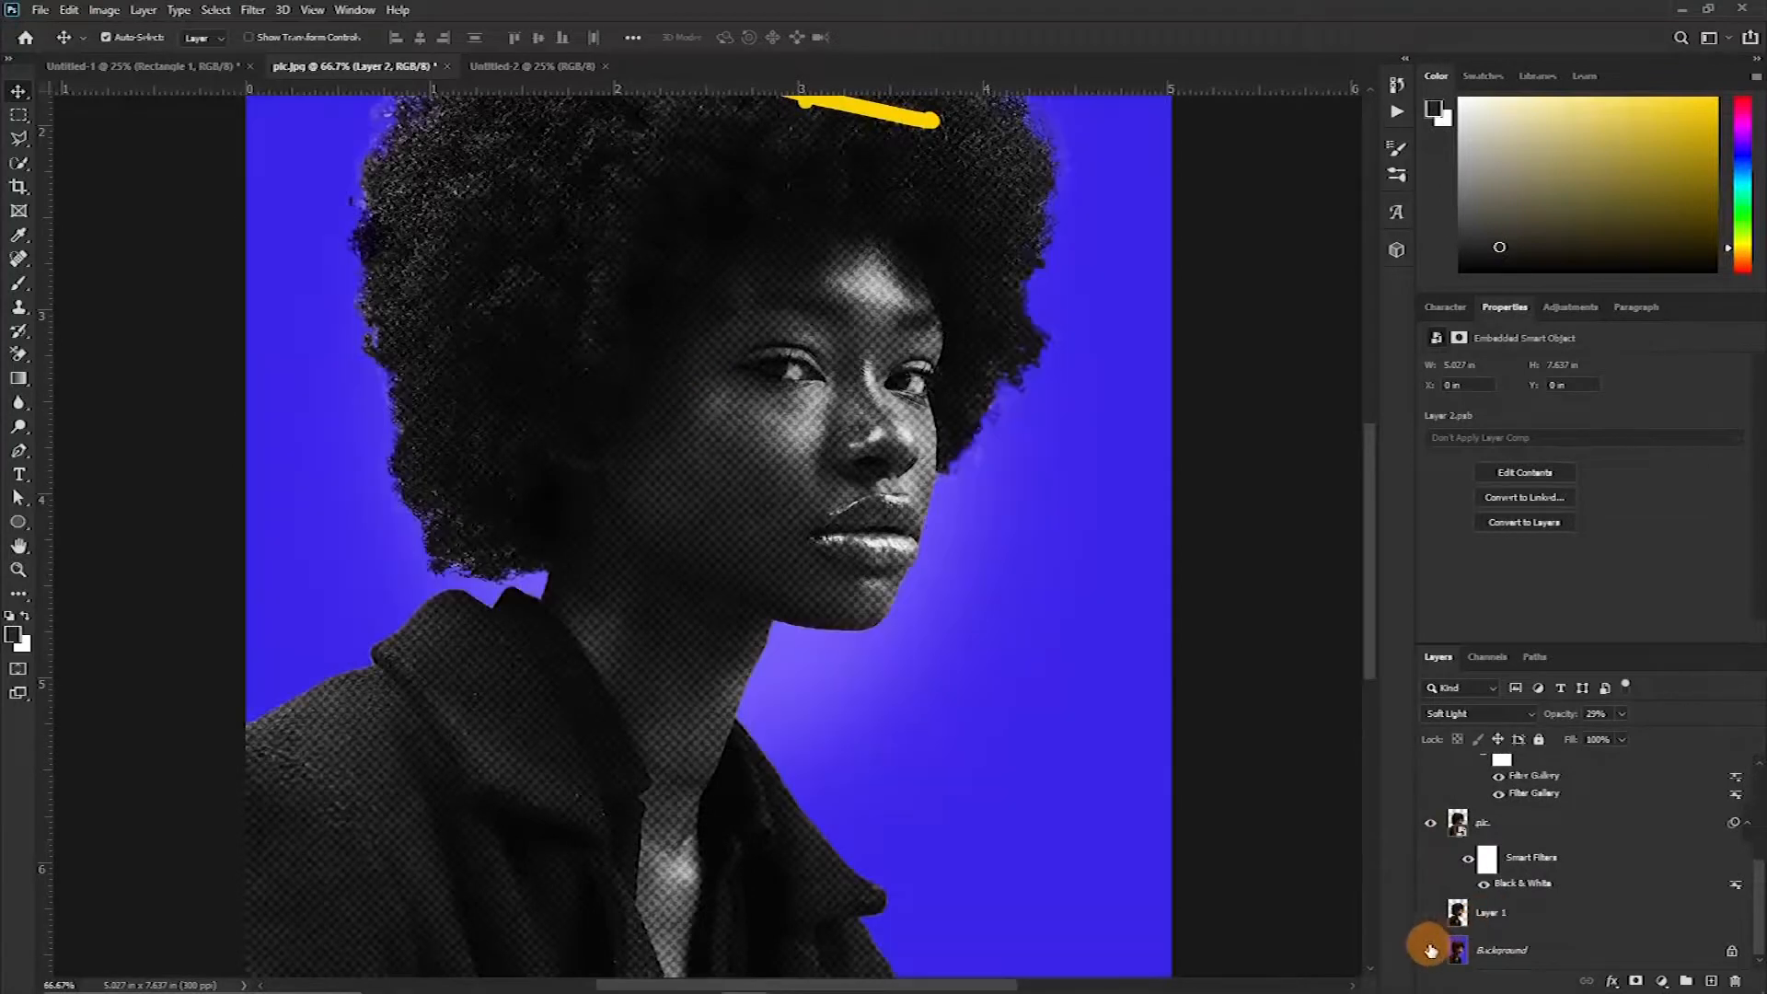
Move the orange crown drawing down and then toward the right above the woman's head
scroll(750, 562, up, 5)
scroll(769, 534, up, 2)
scroll(764, 533, down, 6)
scroll(741, 515, up, 10)
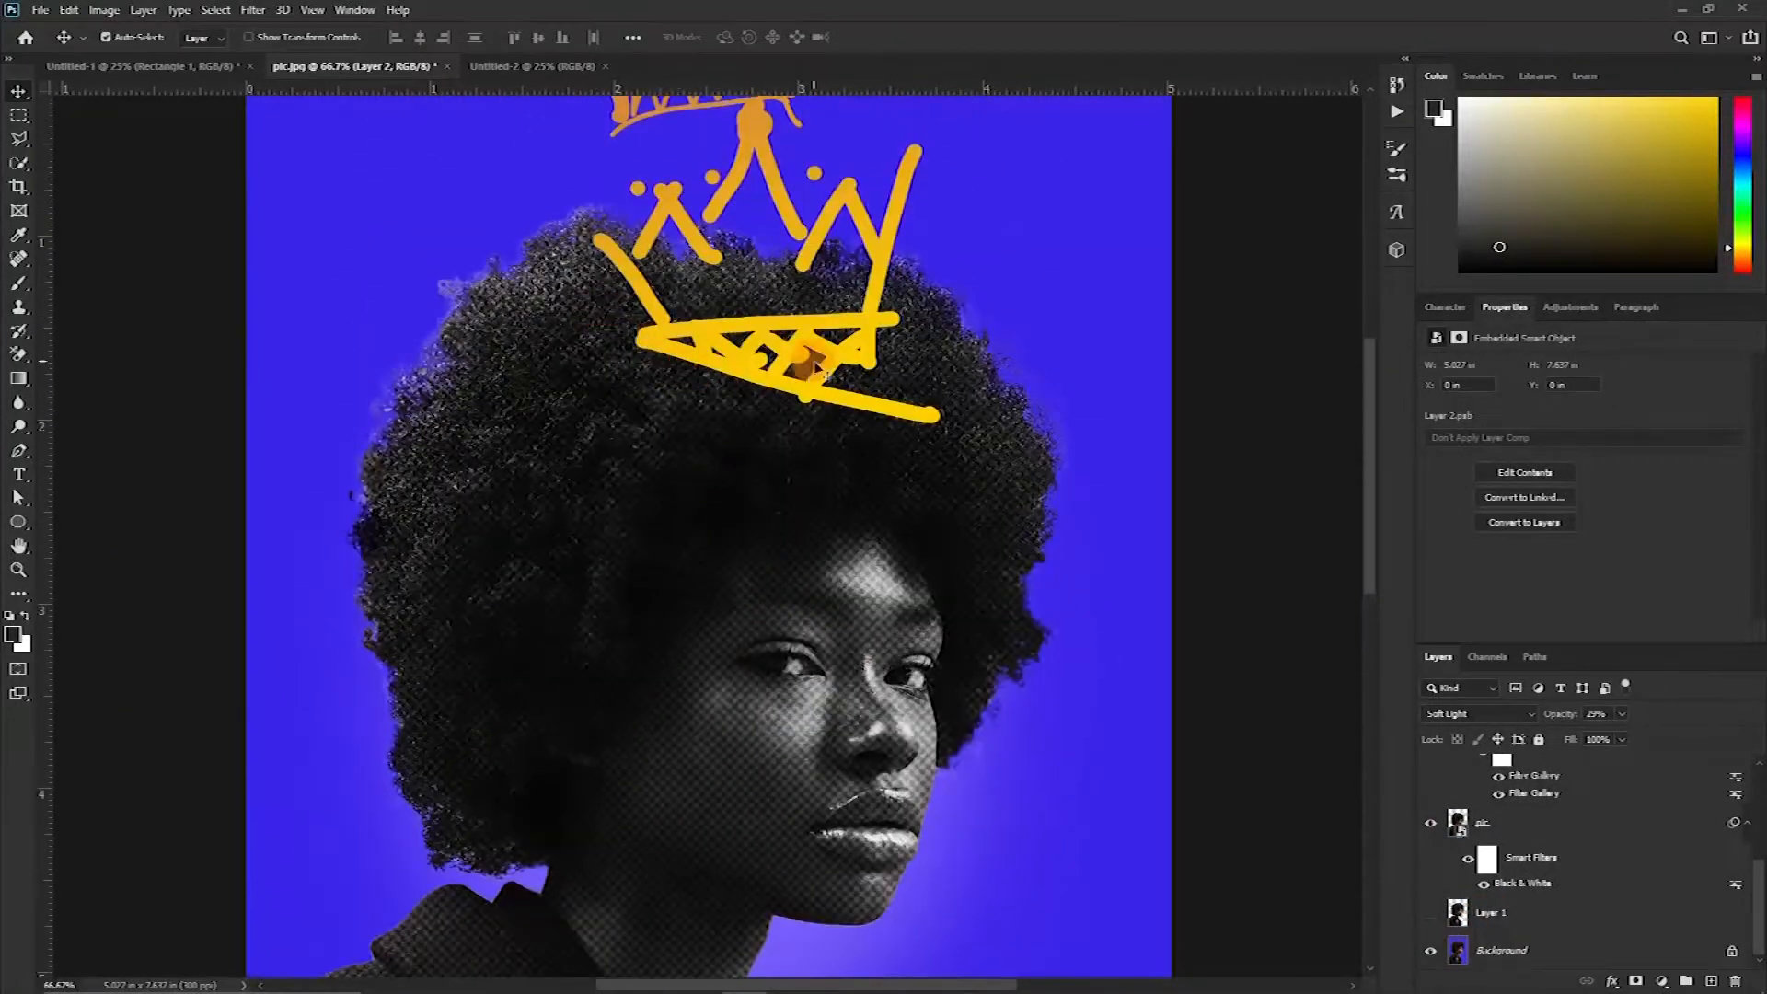
scroll(810, 272, up, 4)
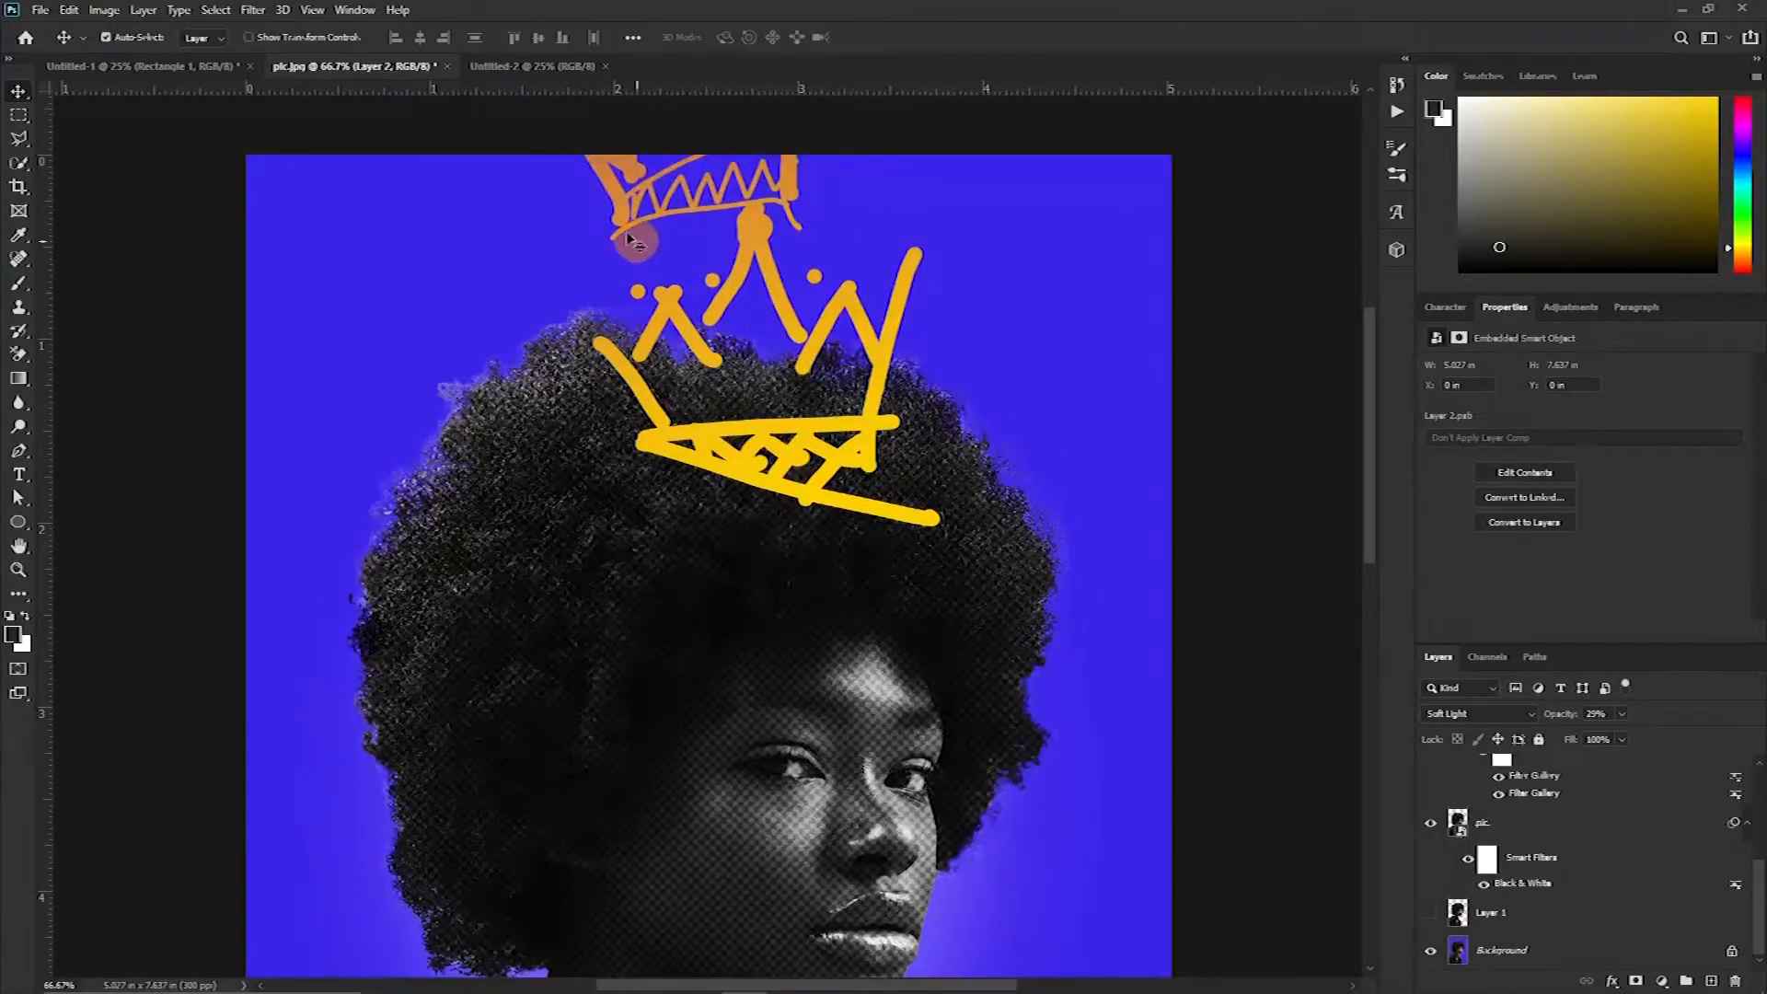
drag(746, 244, 658, 359)
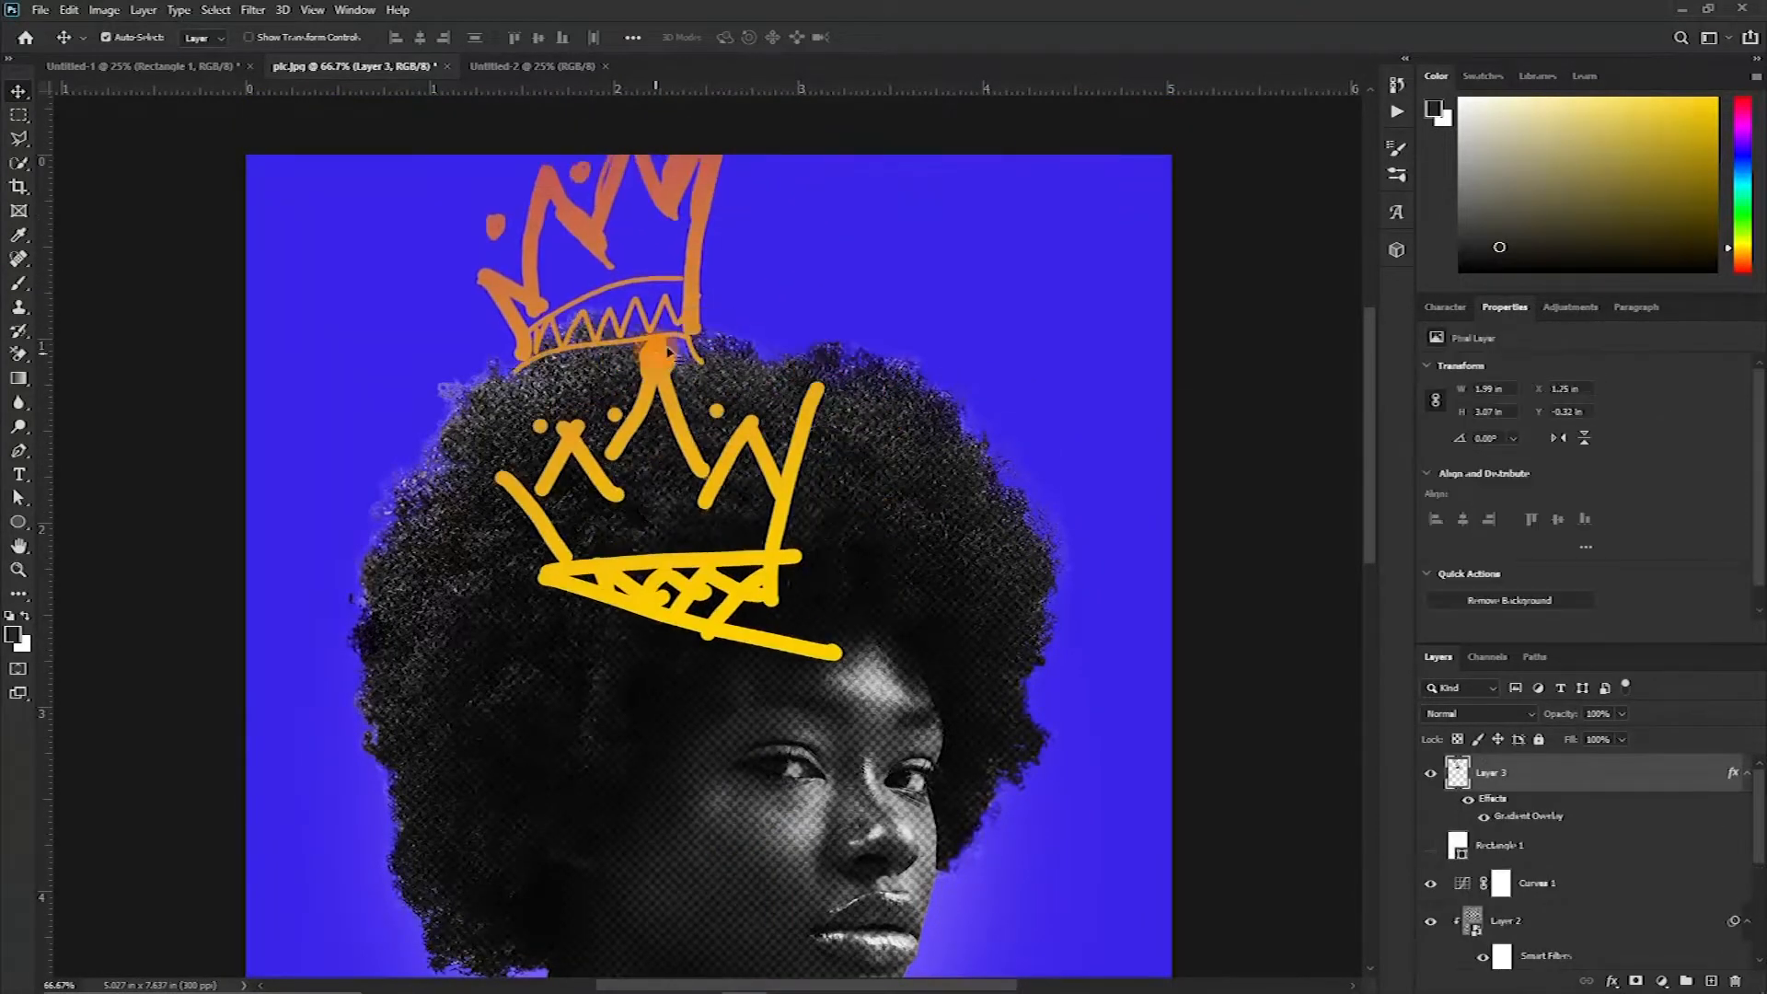
drag(707, 191, 782, 230)
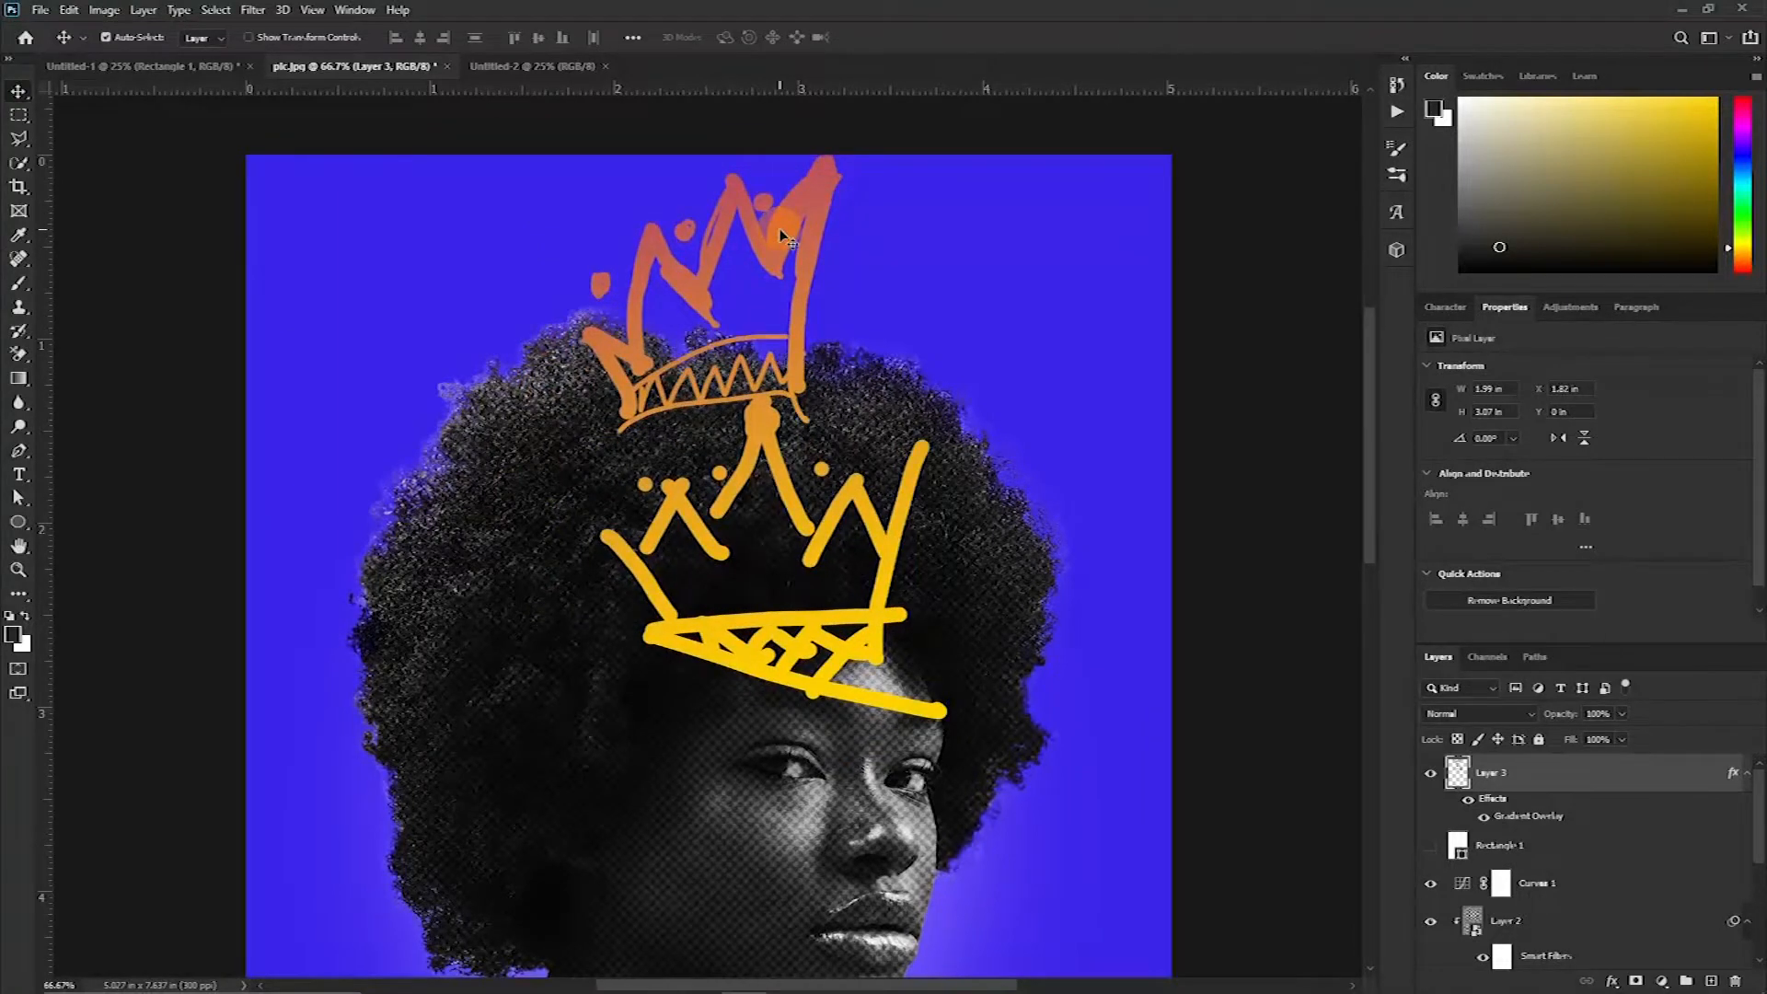
Switch to the Untitled-2 document and place the bc.jpg pattern image into it
key(ctrl+Tab)
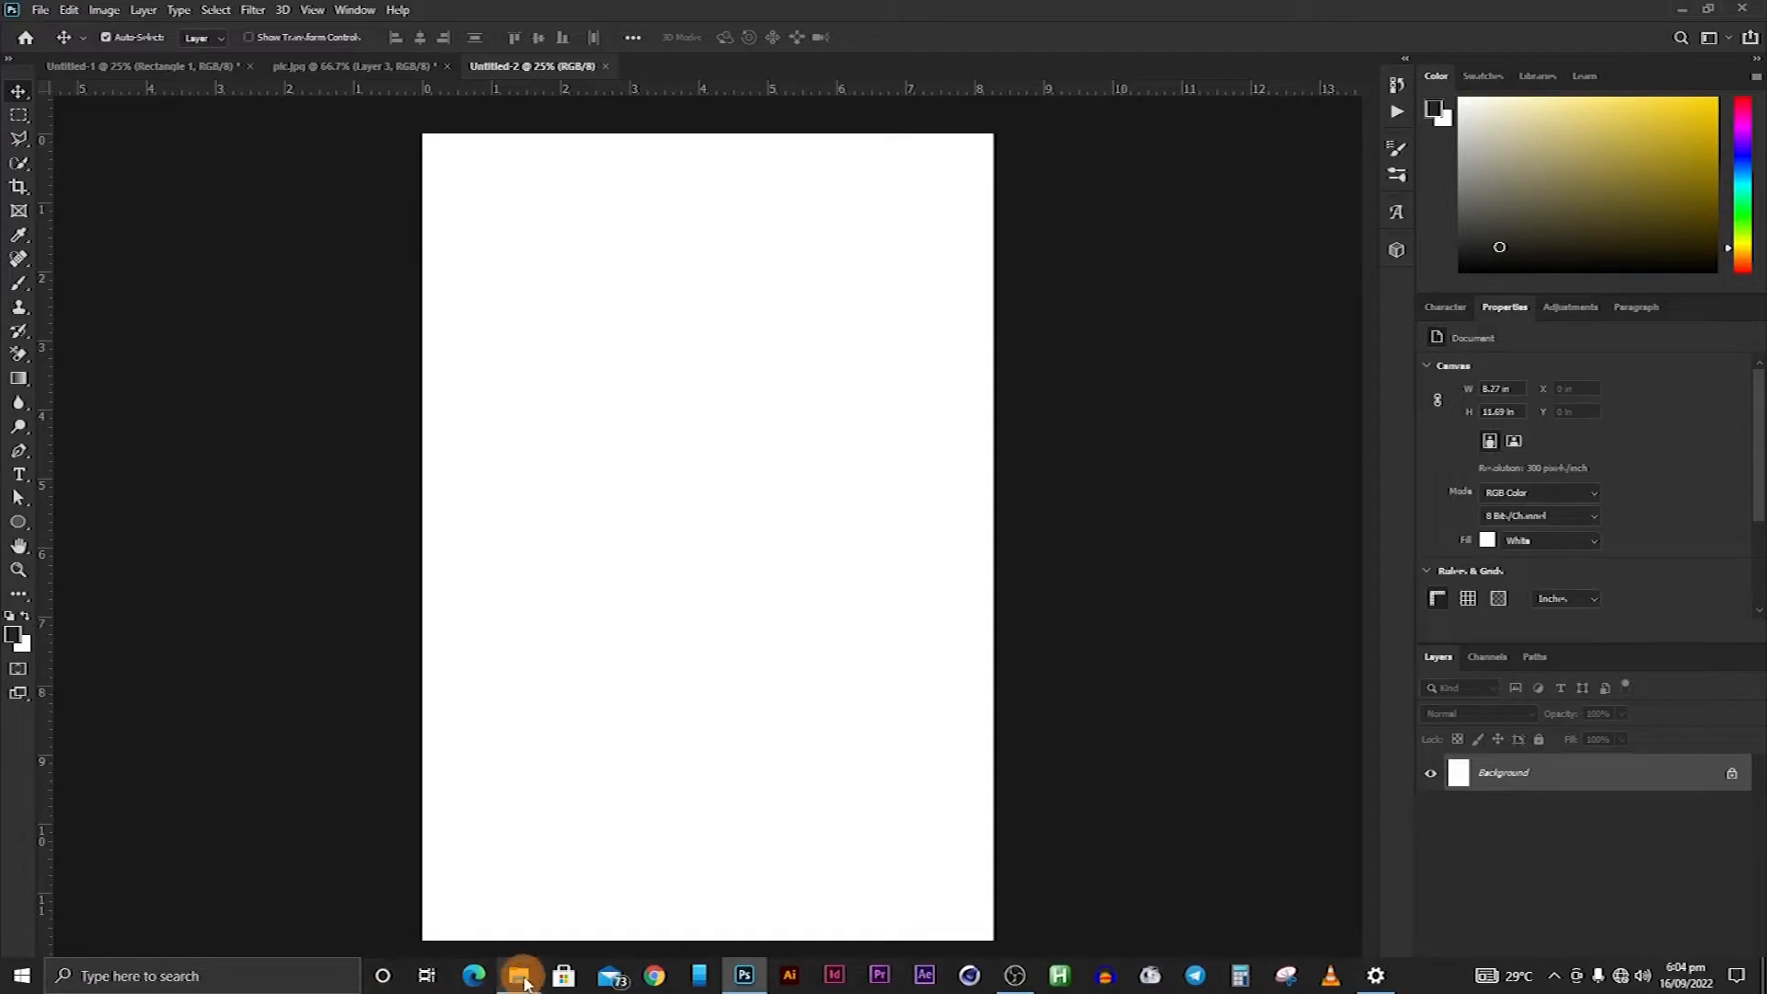
click(522, 977)
click(204, 911)
drag(396, 244, 666, 714)
click(887, 32)
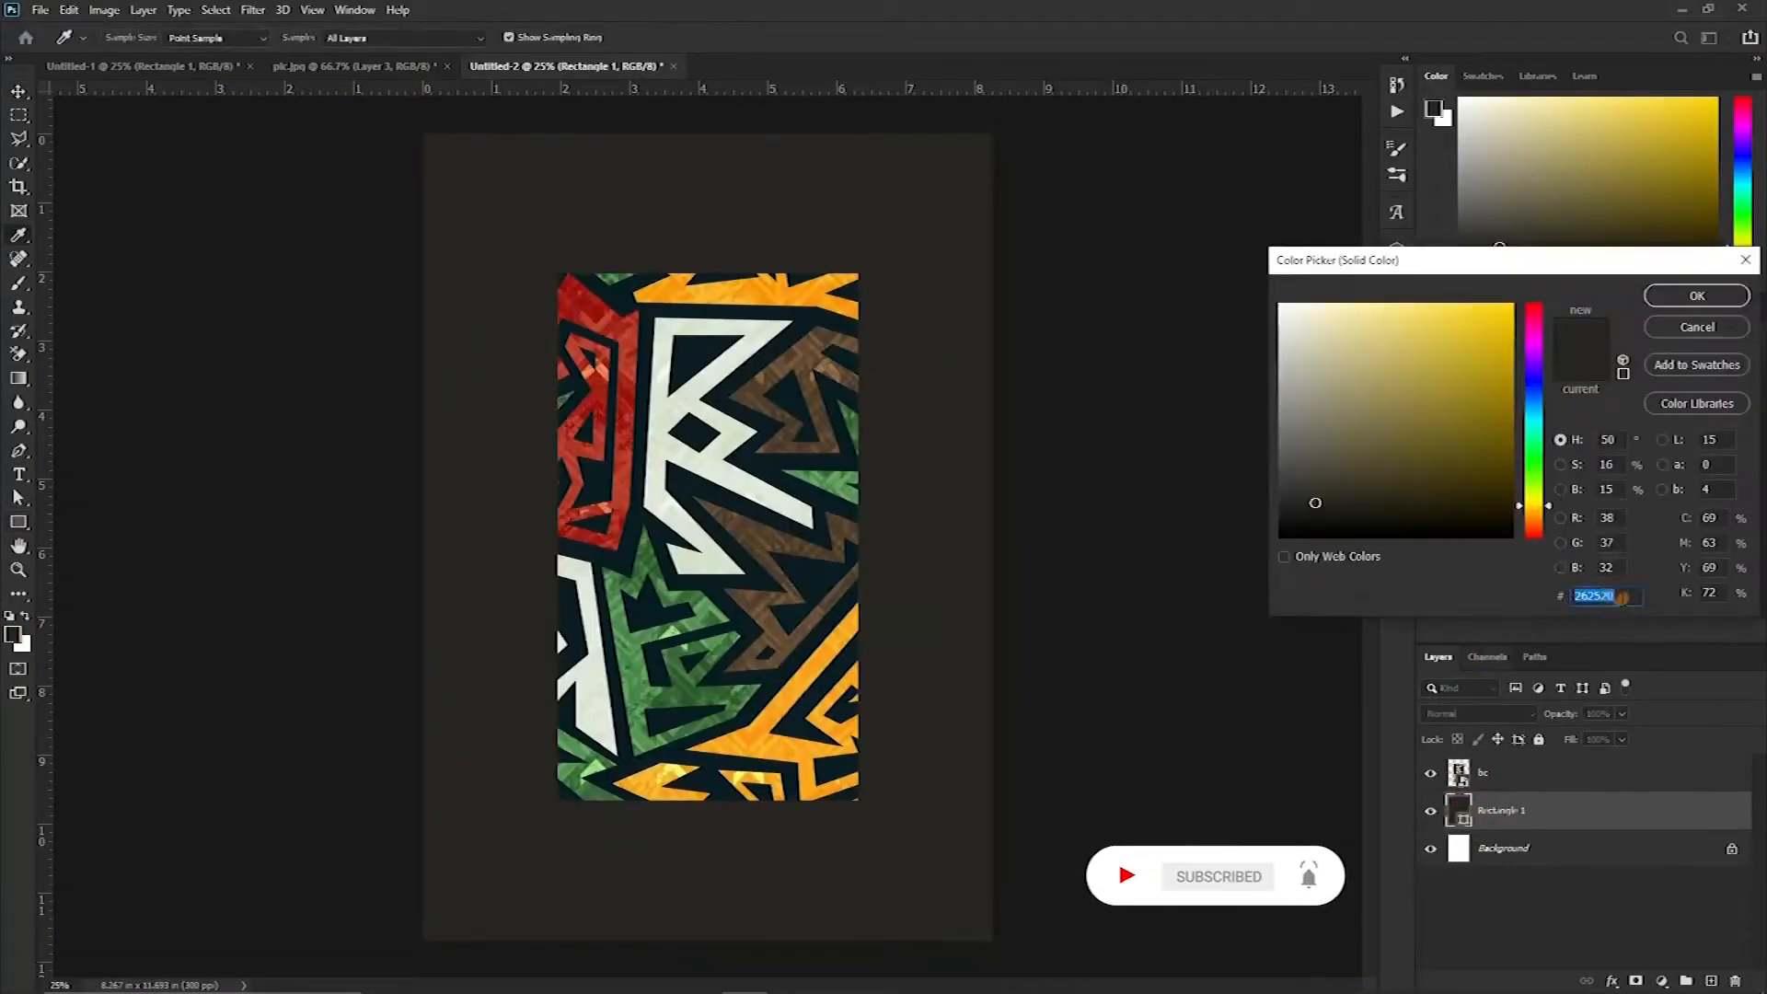
Free-transform the bc pattern layer, stretching it to fill the whole canvas
click(1697, 295)
click(1535, 781)
key(ctrl+t)
drag(707, 272, 706, 133)
drag(707, 800, 708, 948)
drag(940, 543, 995, 549)
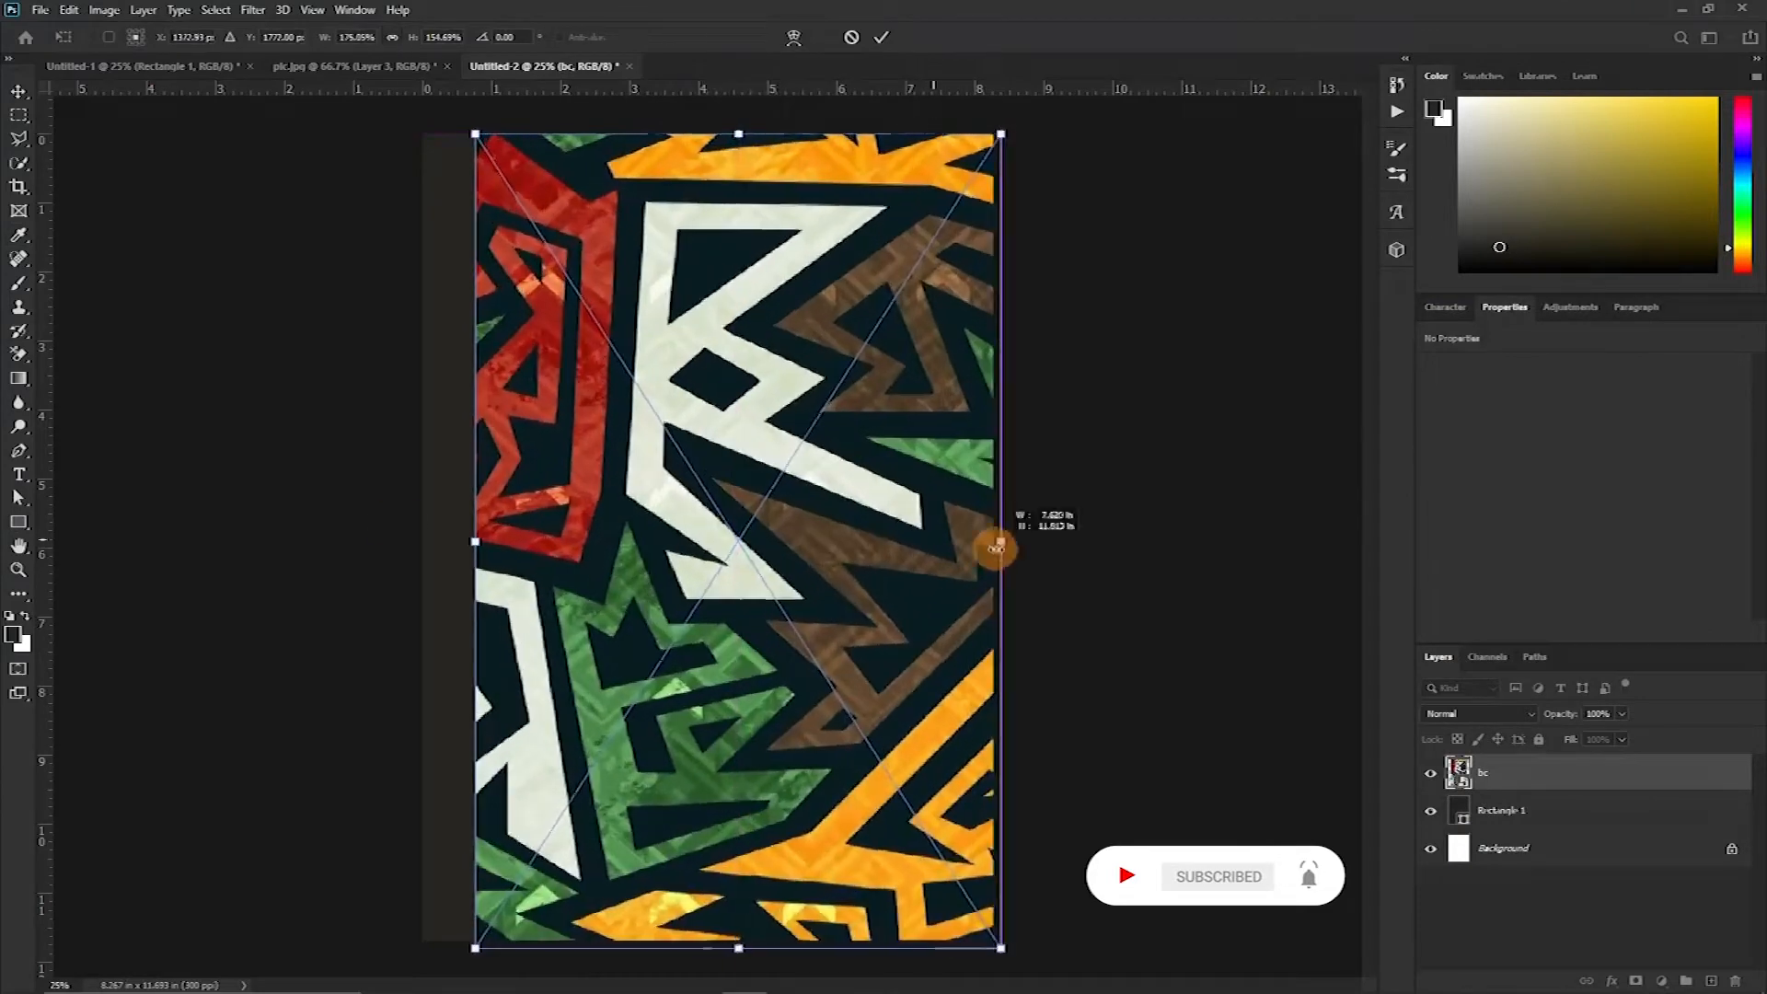
drag(475, 542, 414, 542)
key(Return)
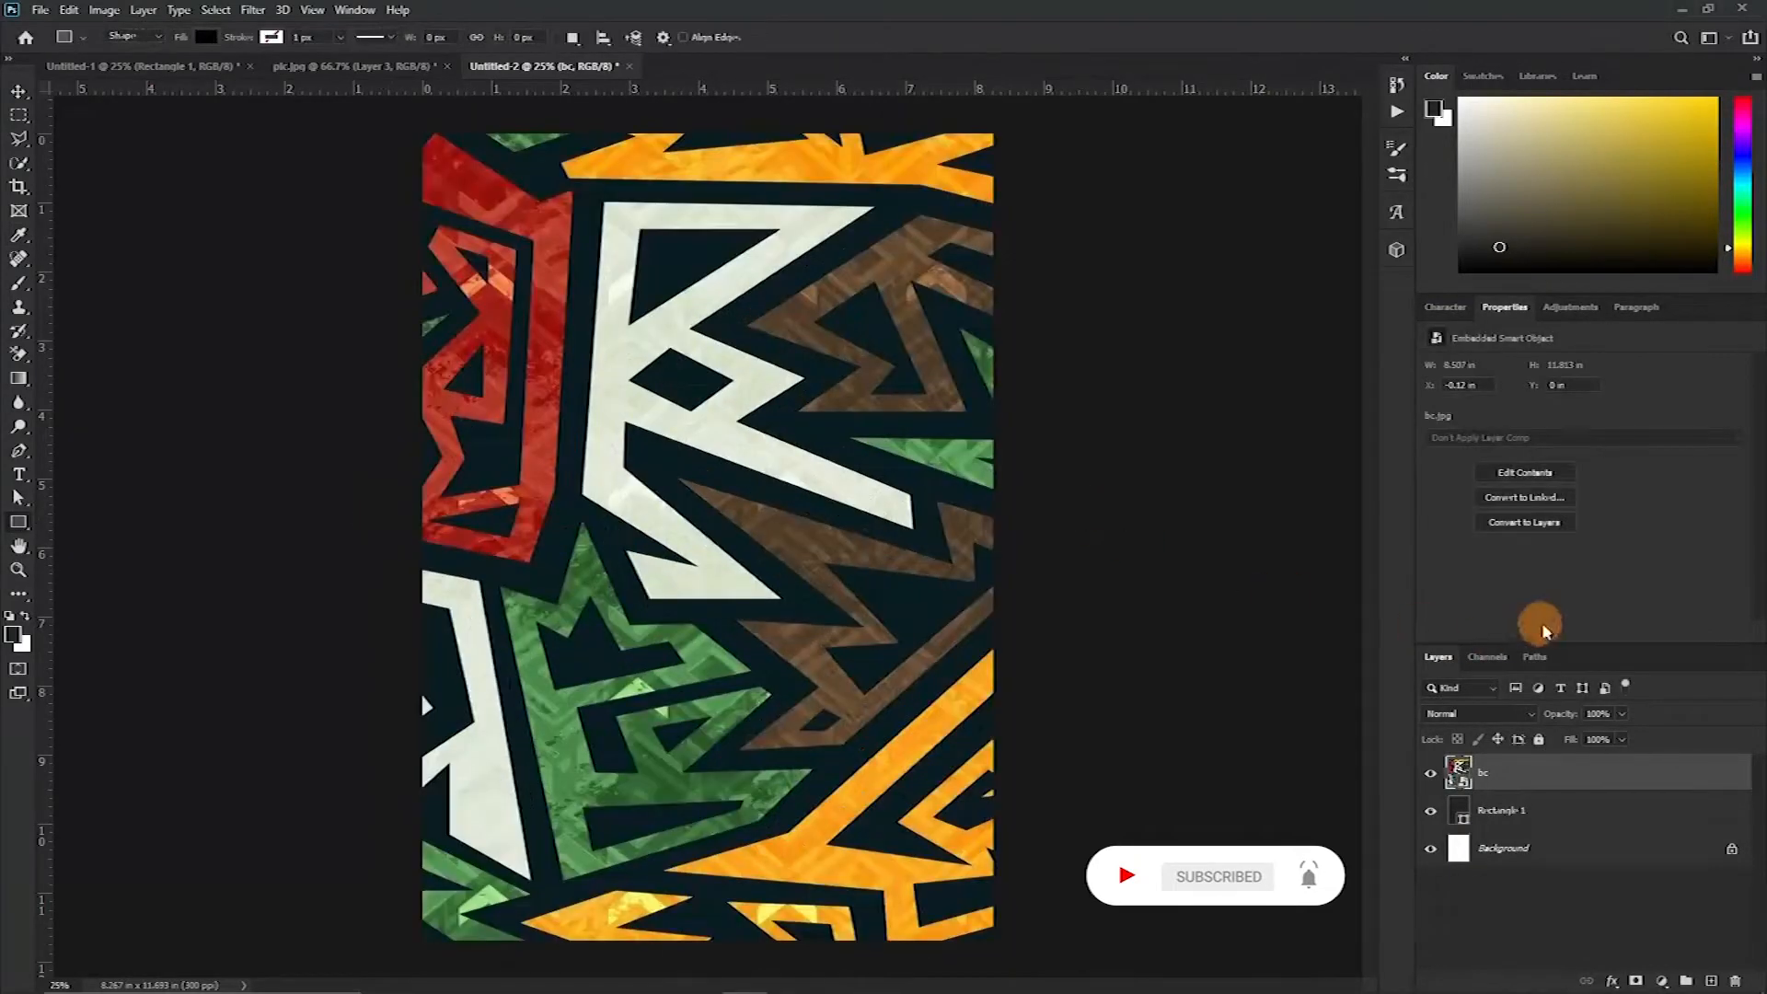
Set the bc pattern layer's blending mode to Soft Light
click(1473, 717)
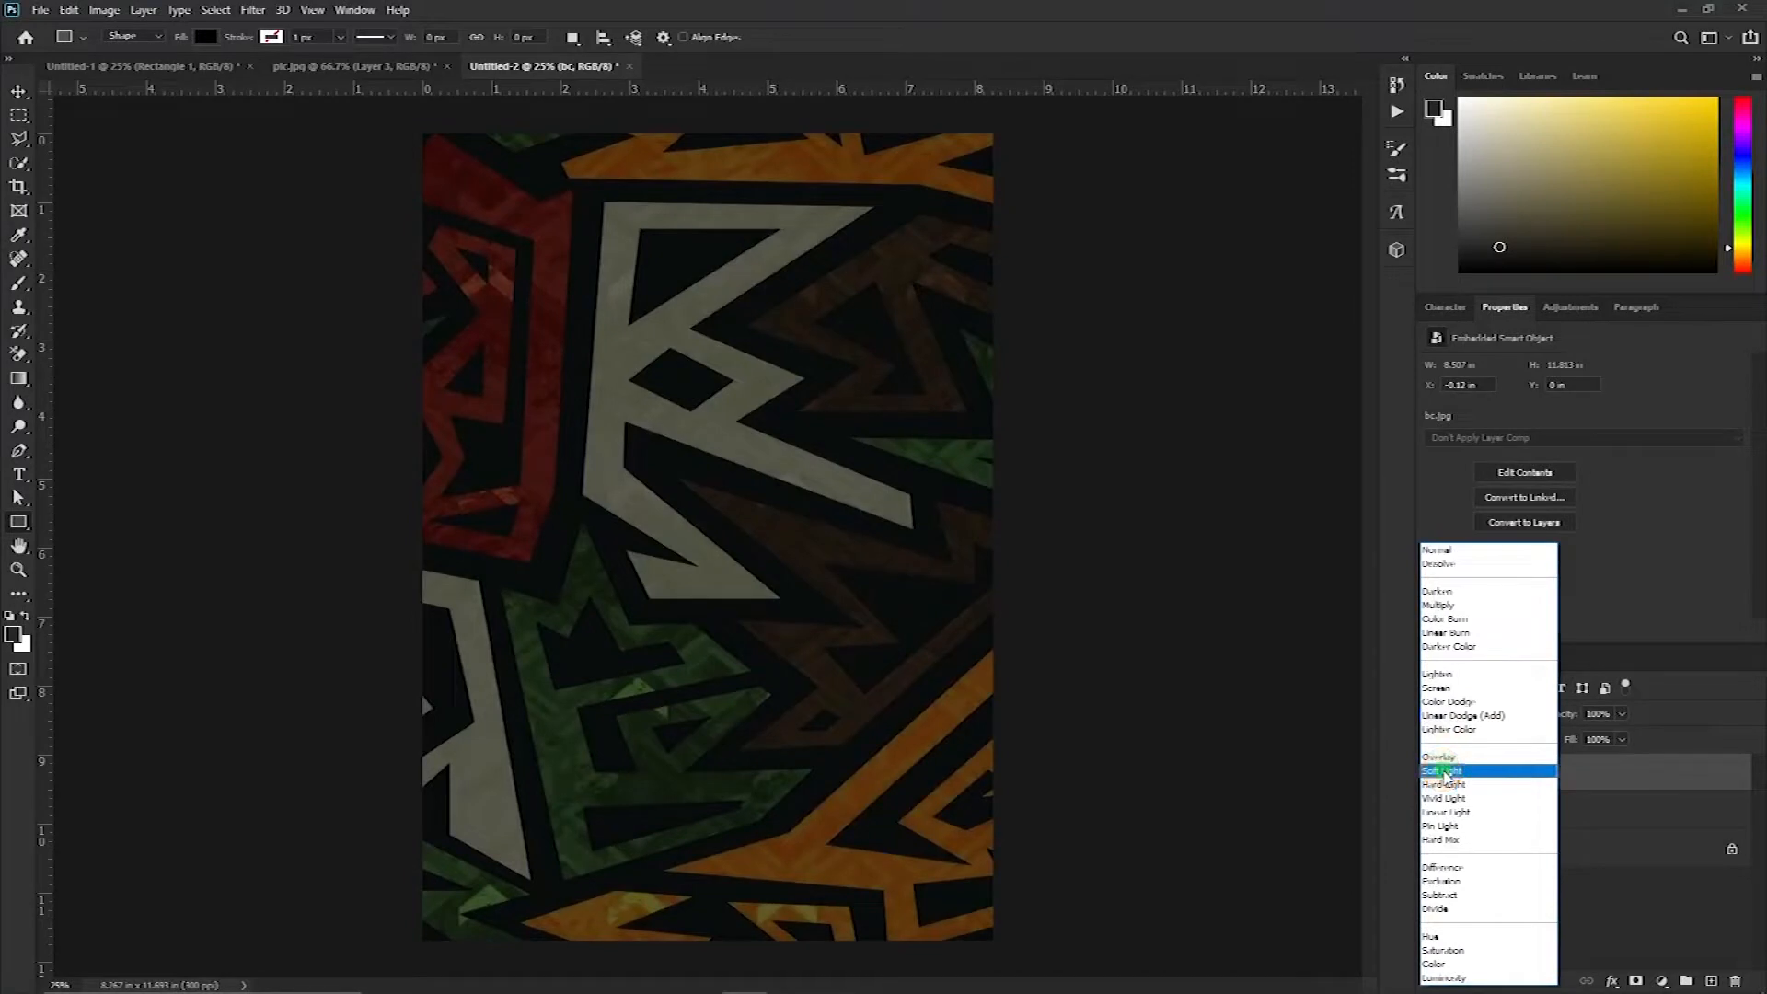
click(1445, 776)
click(1465, 719)
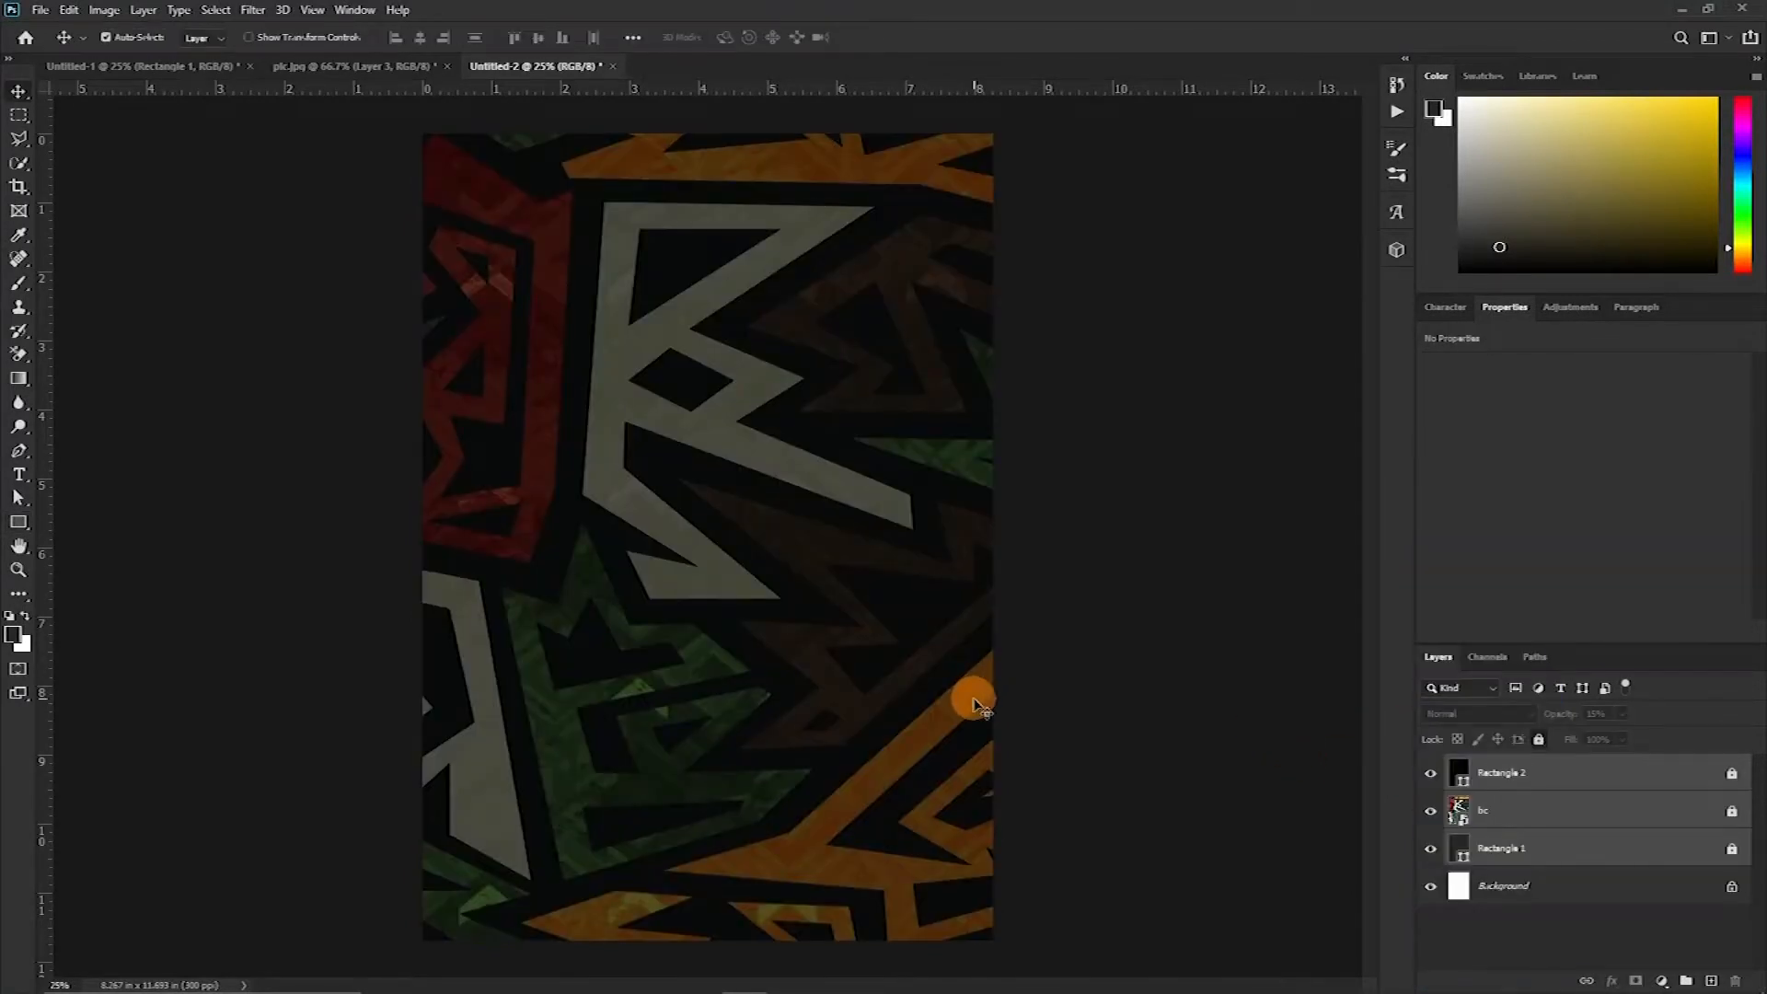
Group the rectangle and pattern layers into a group named BACGROUND and expand it
key(ctrl)
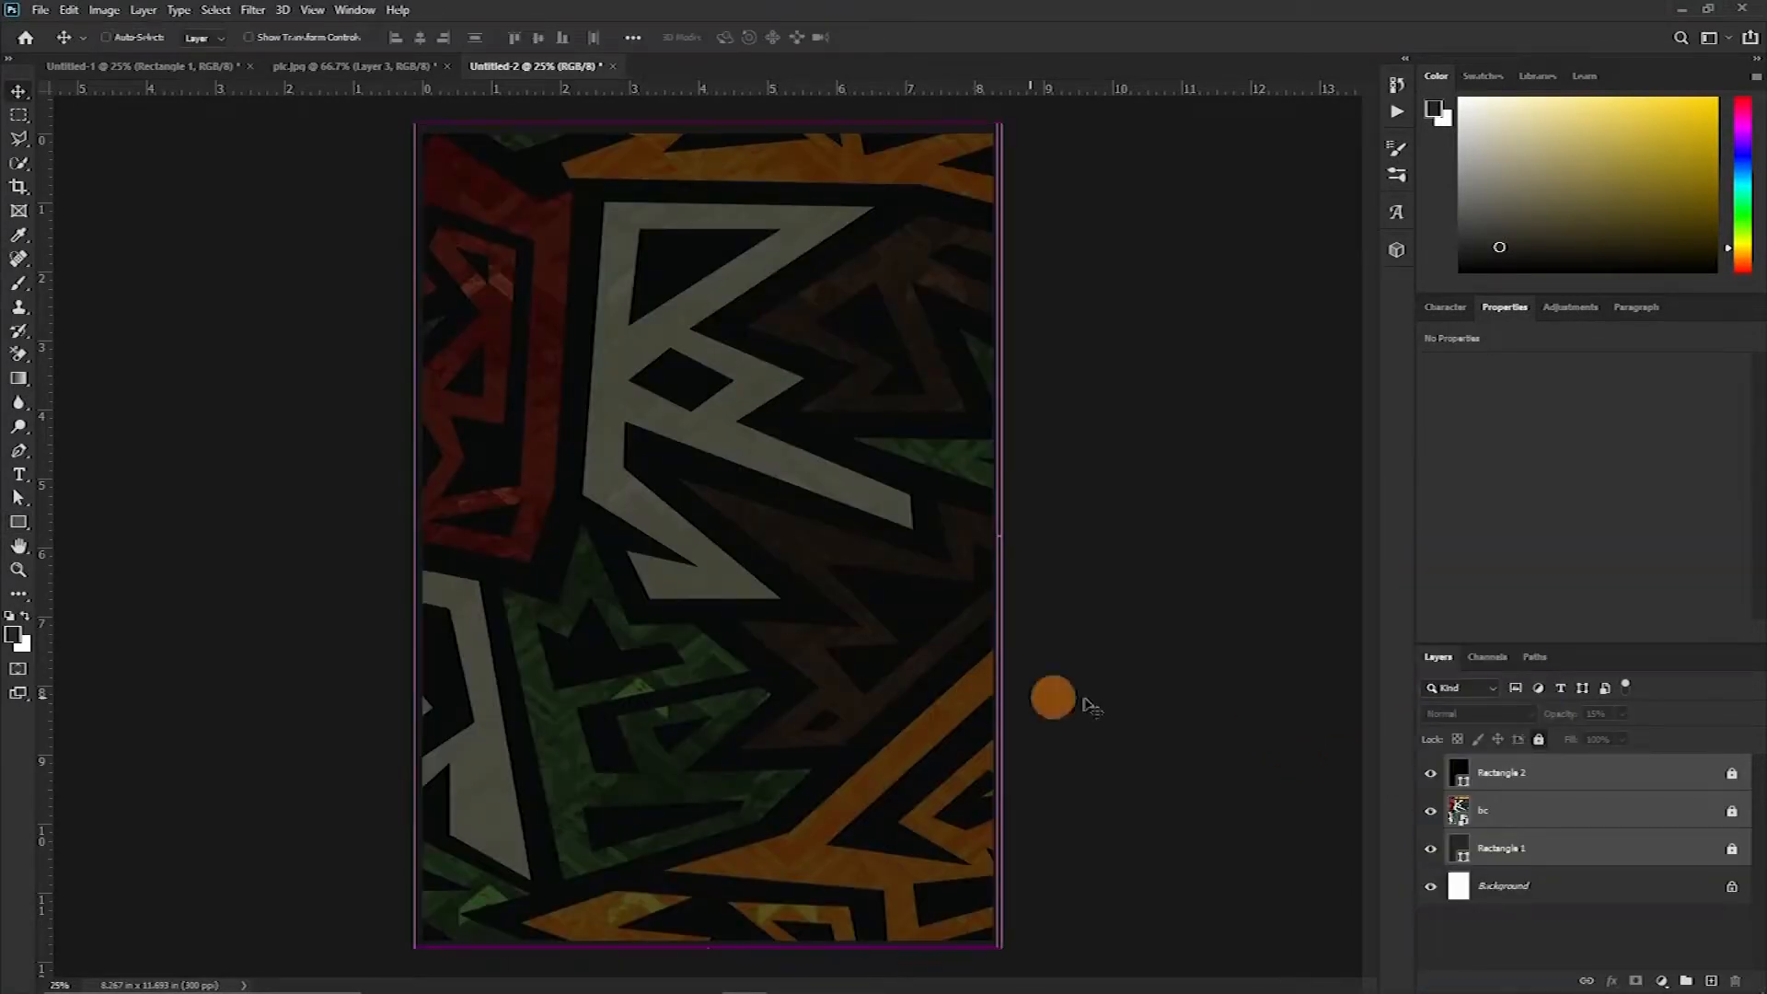
key(ctrl+g)
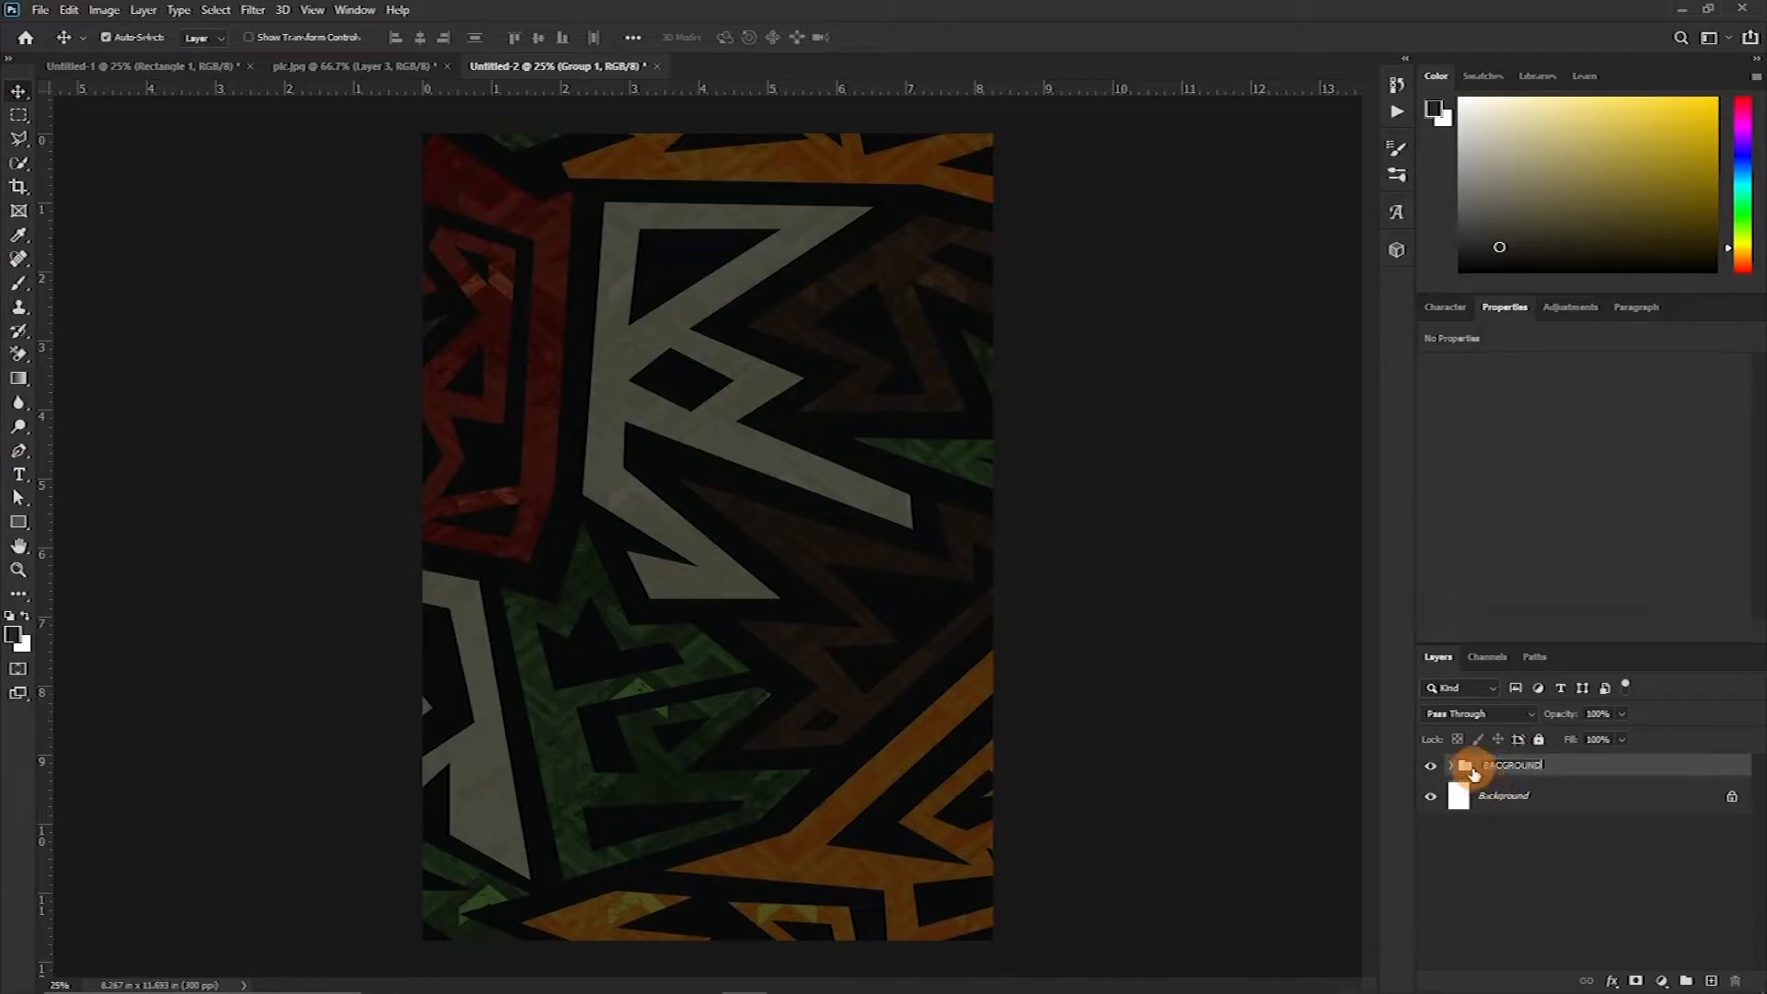
drag(550, 326, 945, 513)
drag(500, 224, 856, 545)
click(1463, 768)
click(1453, 766)
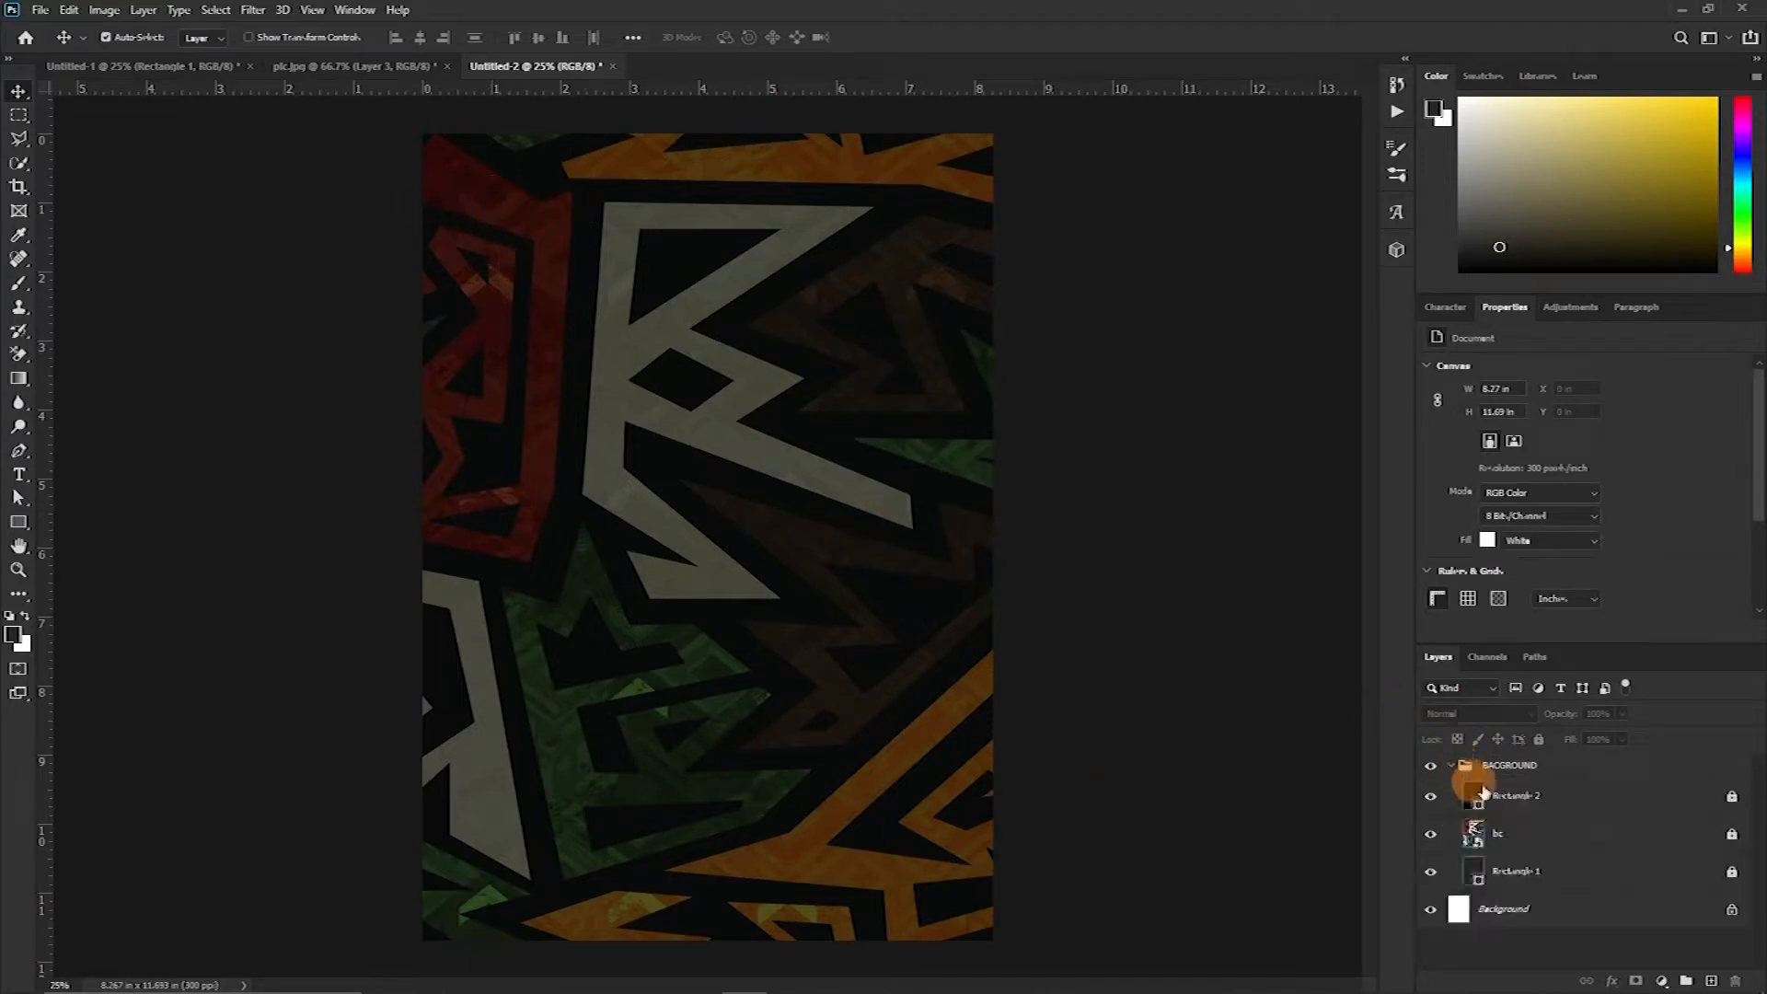
Lock the layers inside the BACGROUND group and collapse the group
click(1734, 875)
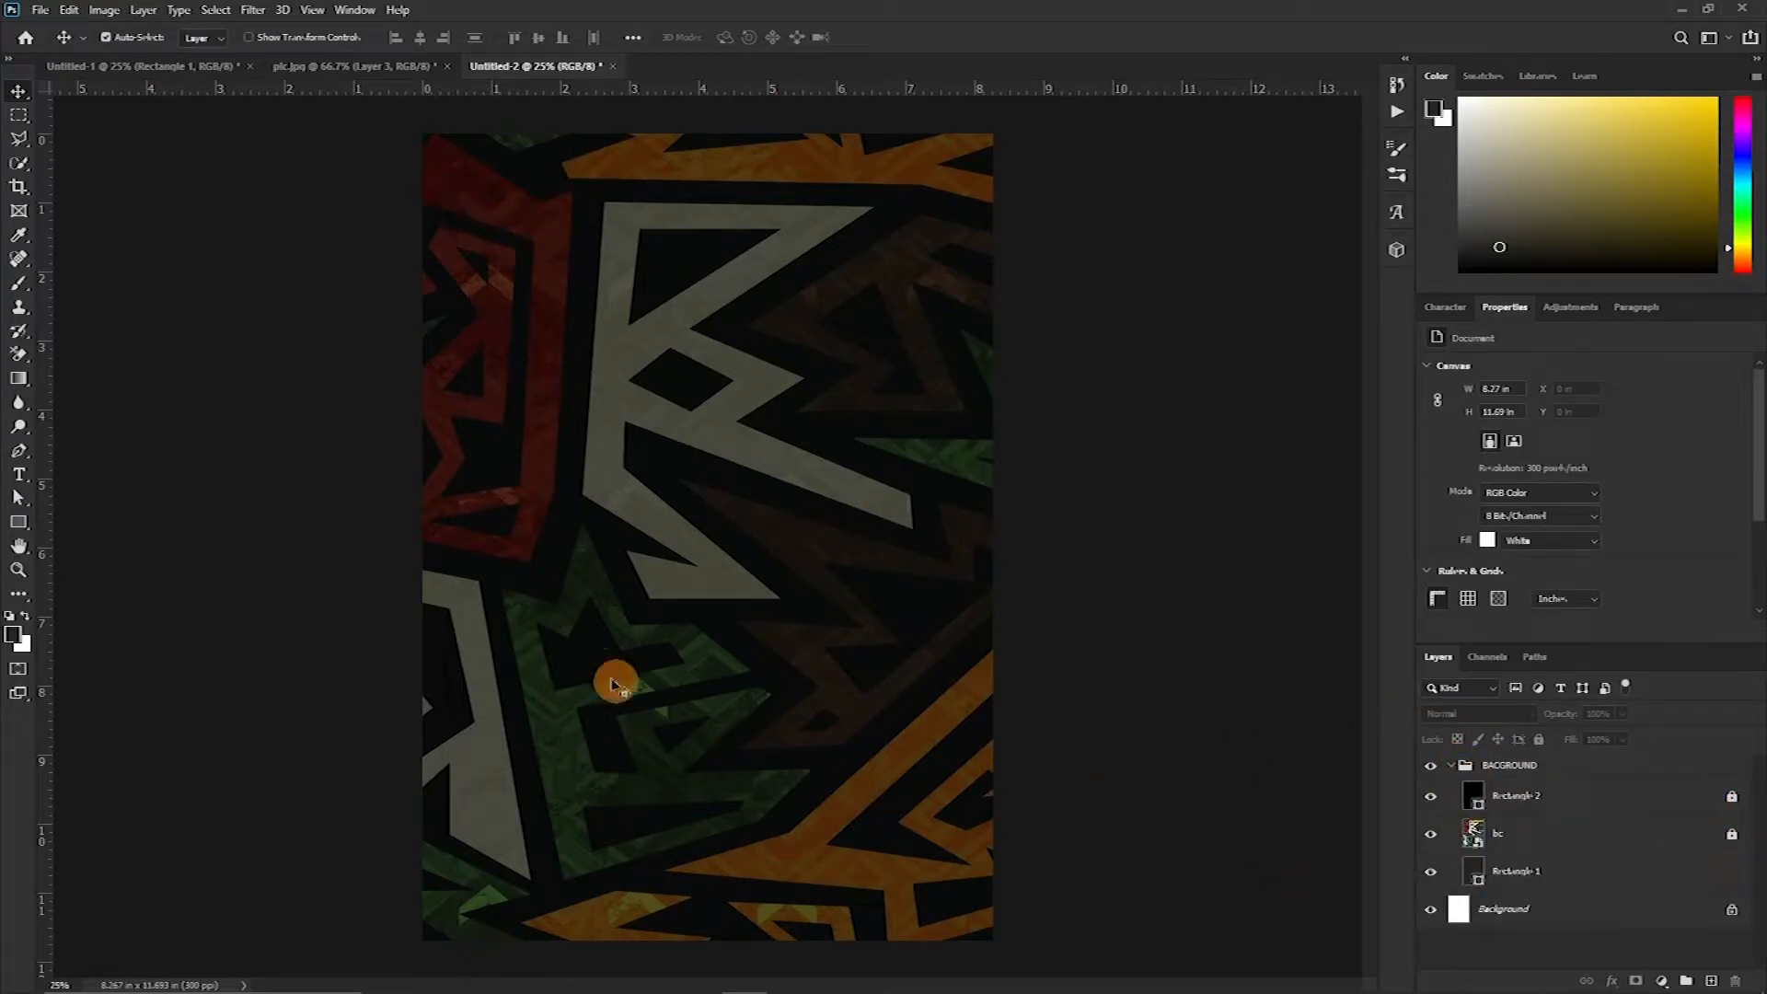
drag(559, 517, 500, 534)
key(ctrl+z)
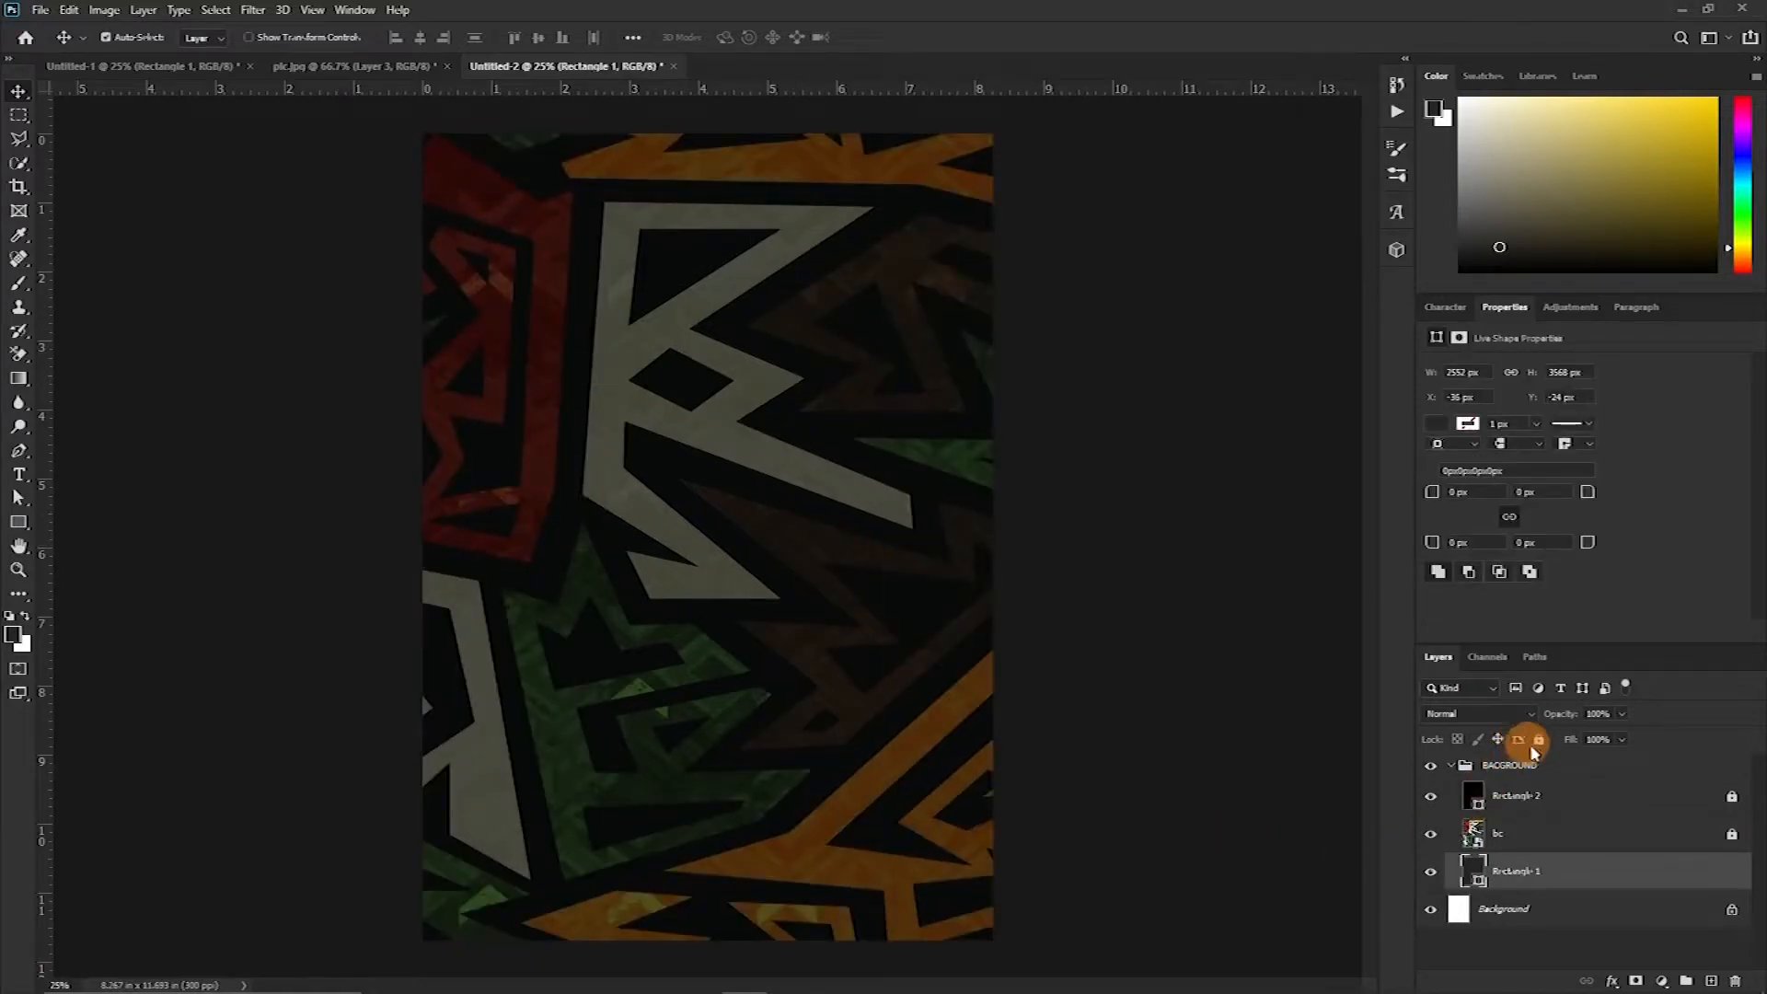
click(1539, 739)
click(1452, 766)
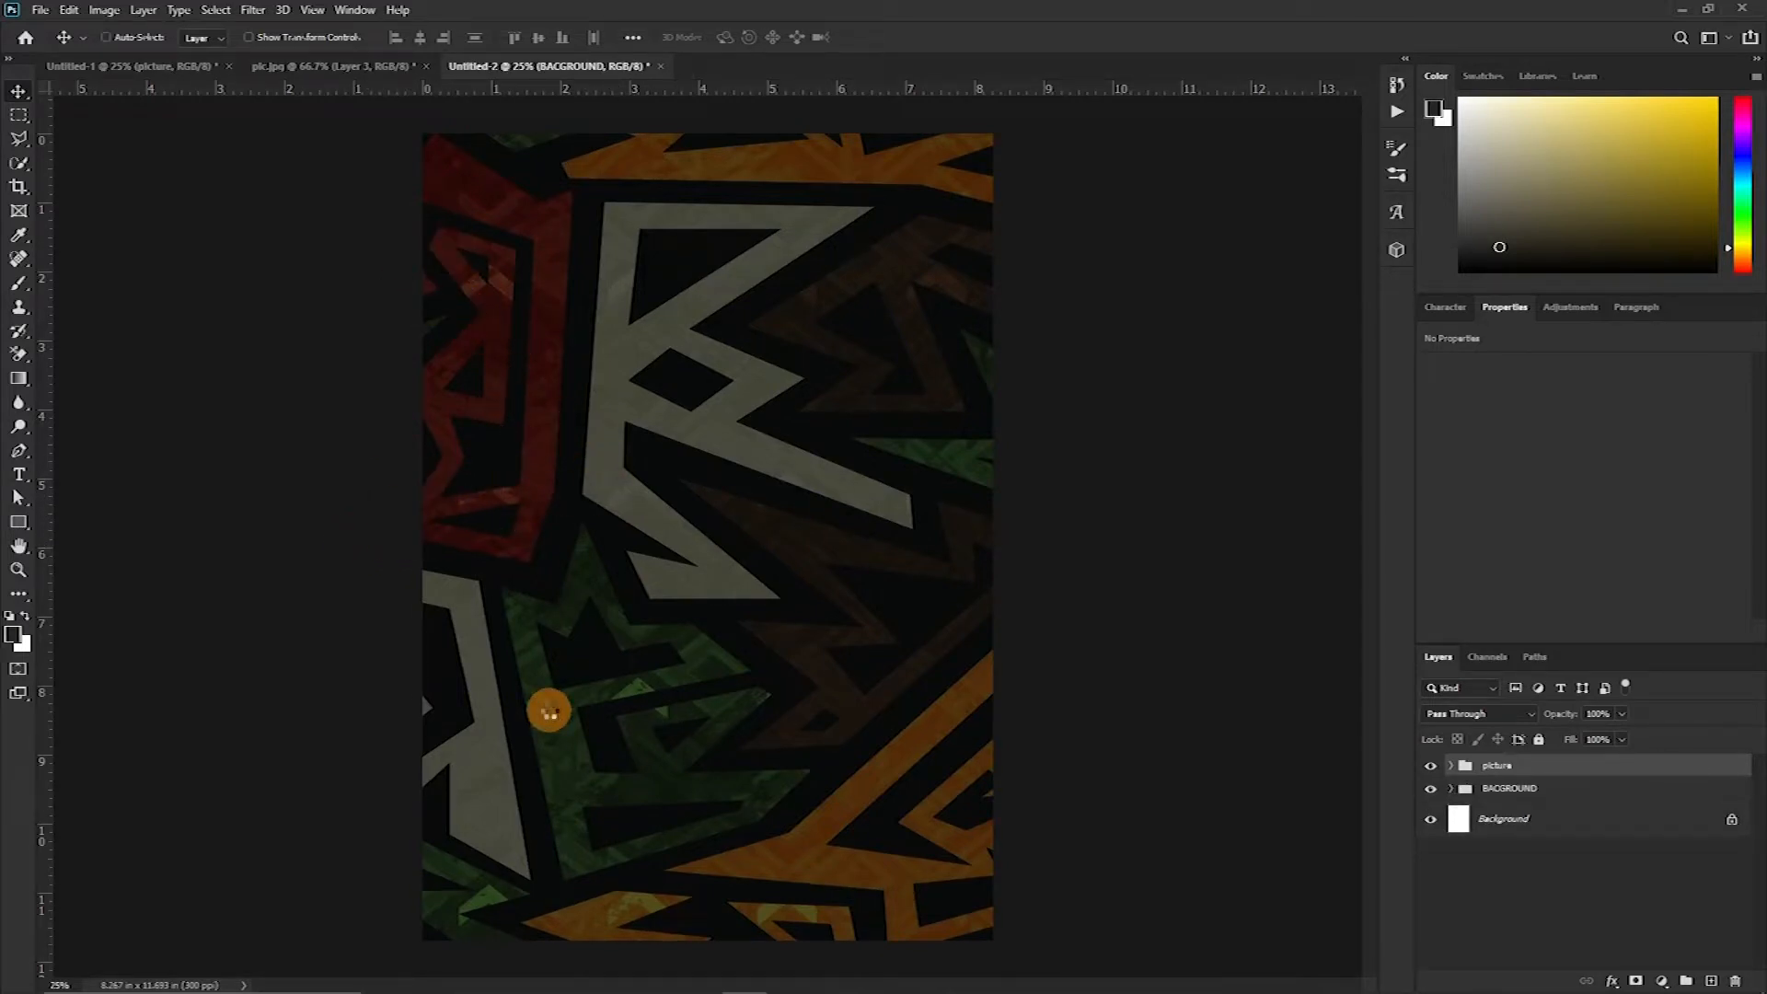
Position the picture group's portrait composite in the upper middle of the poster
drag(574, 618, 624, 475)
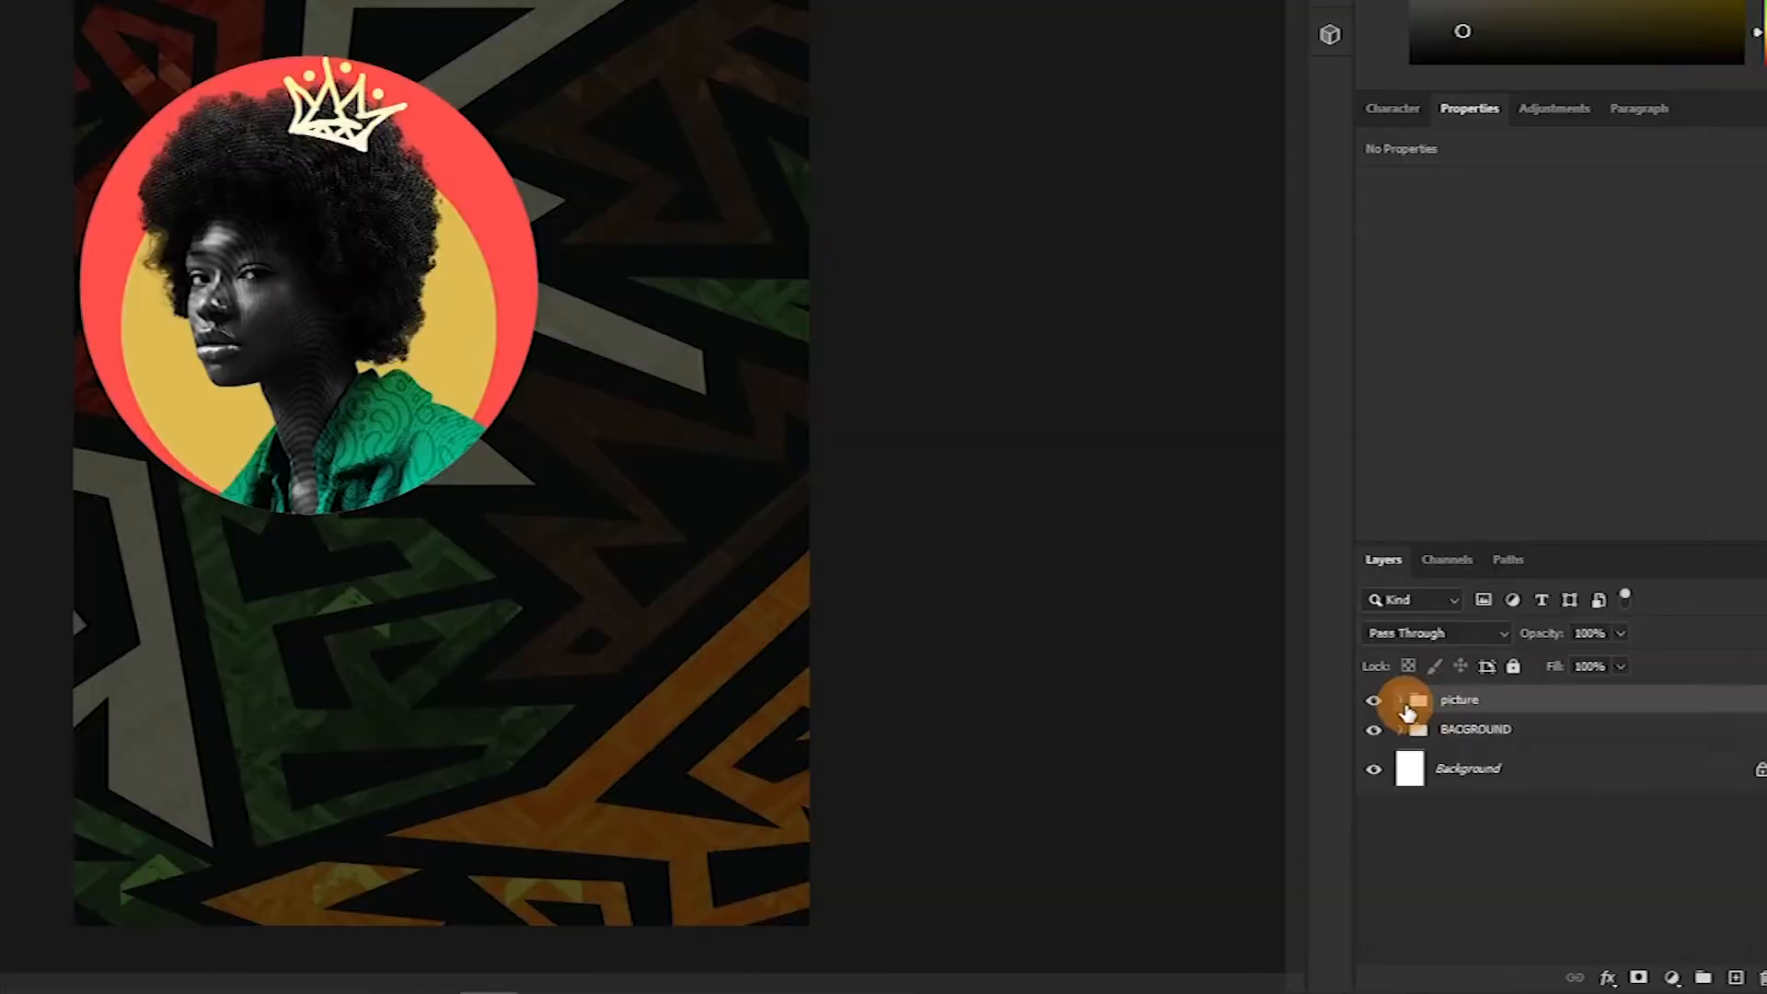
Expand the picture group and delete the layer mask from the picedit layer
click(1453, 765)
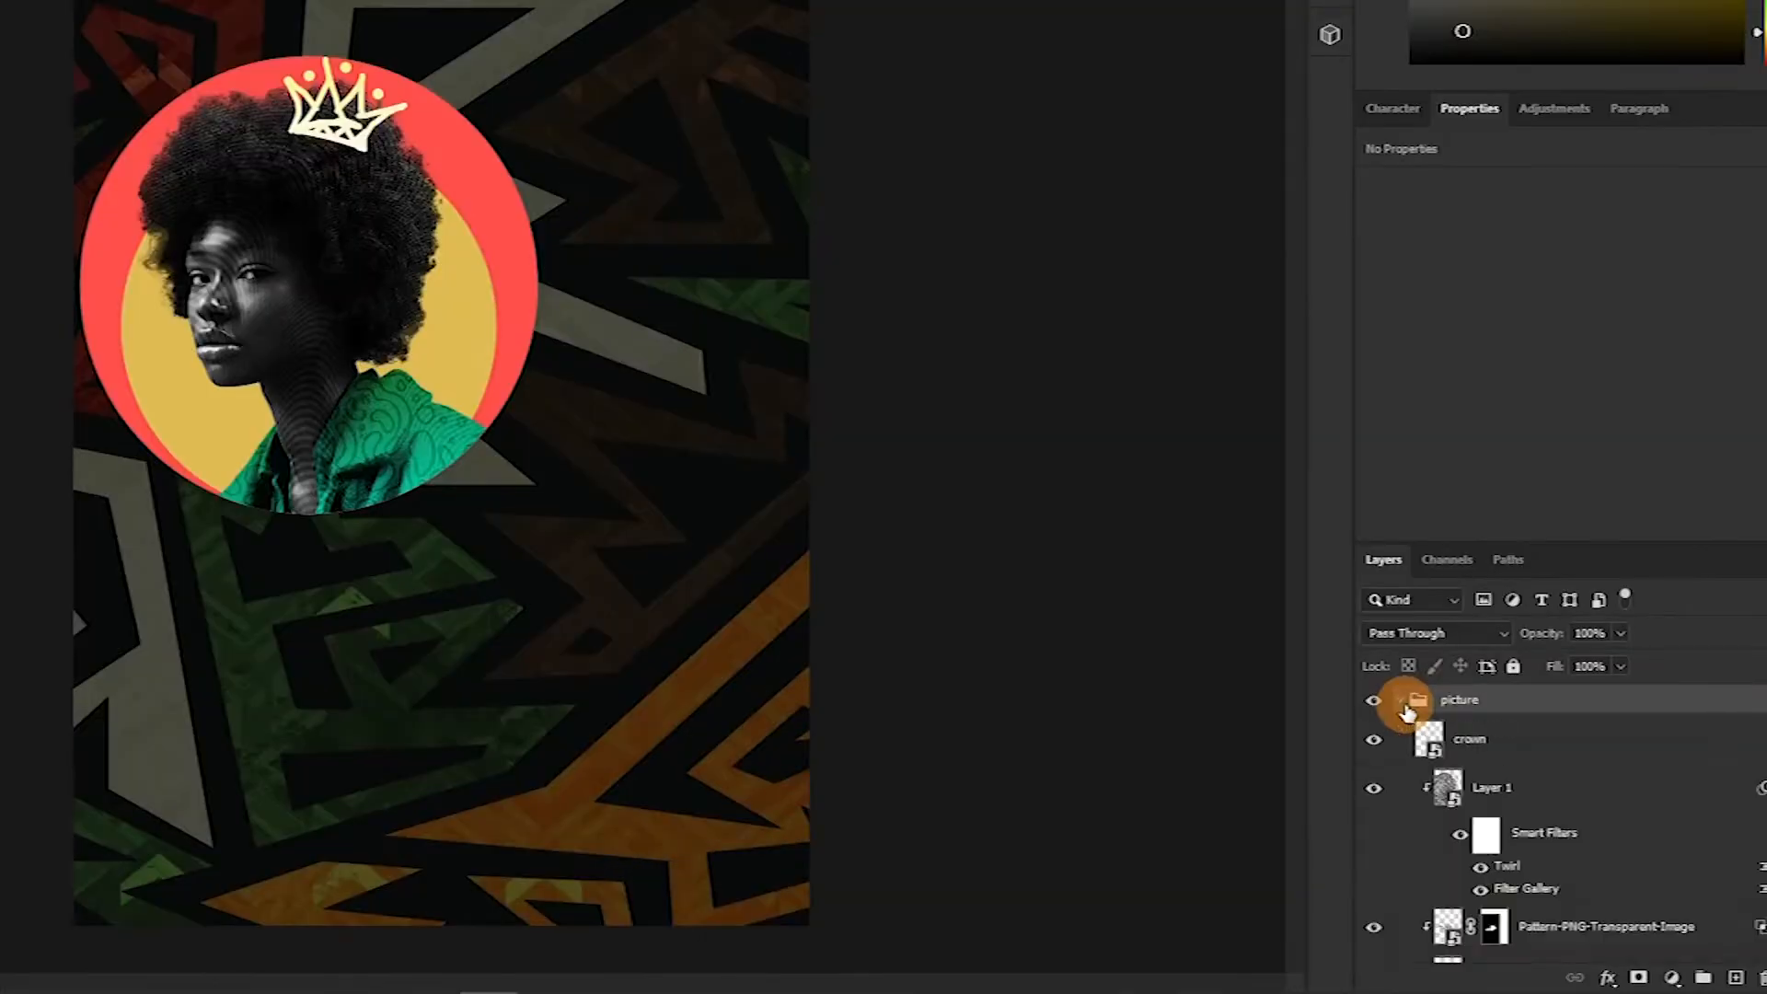
scroll(1523, 851, down, 1)
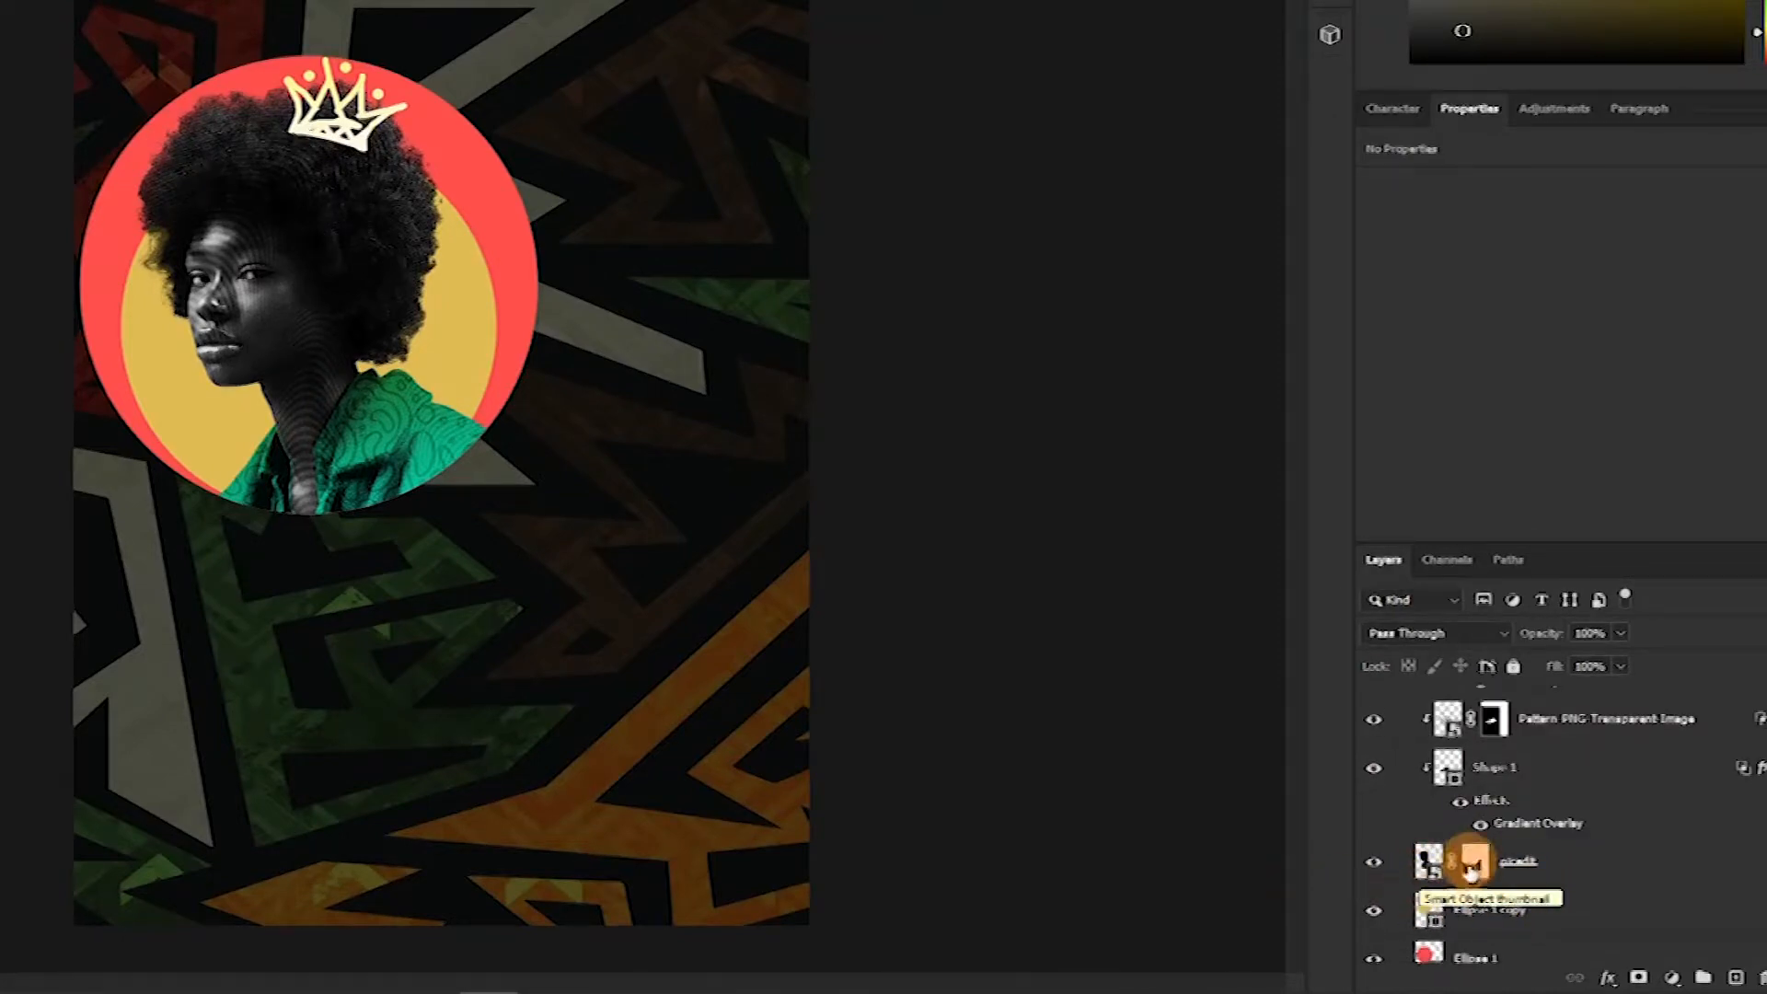
right_click(1477, 868)
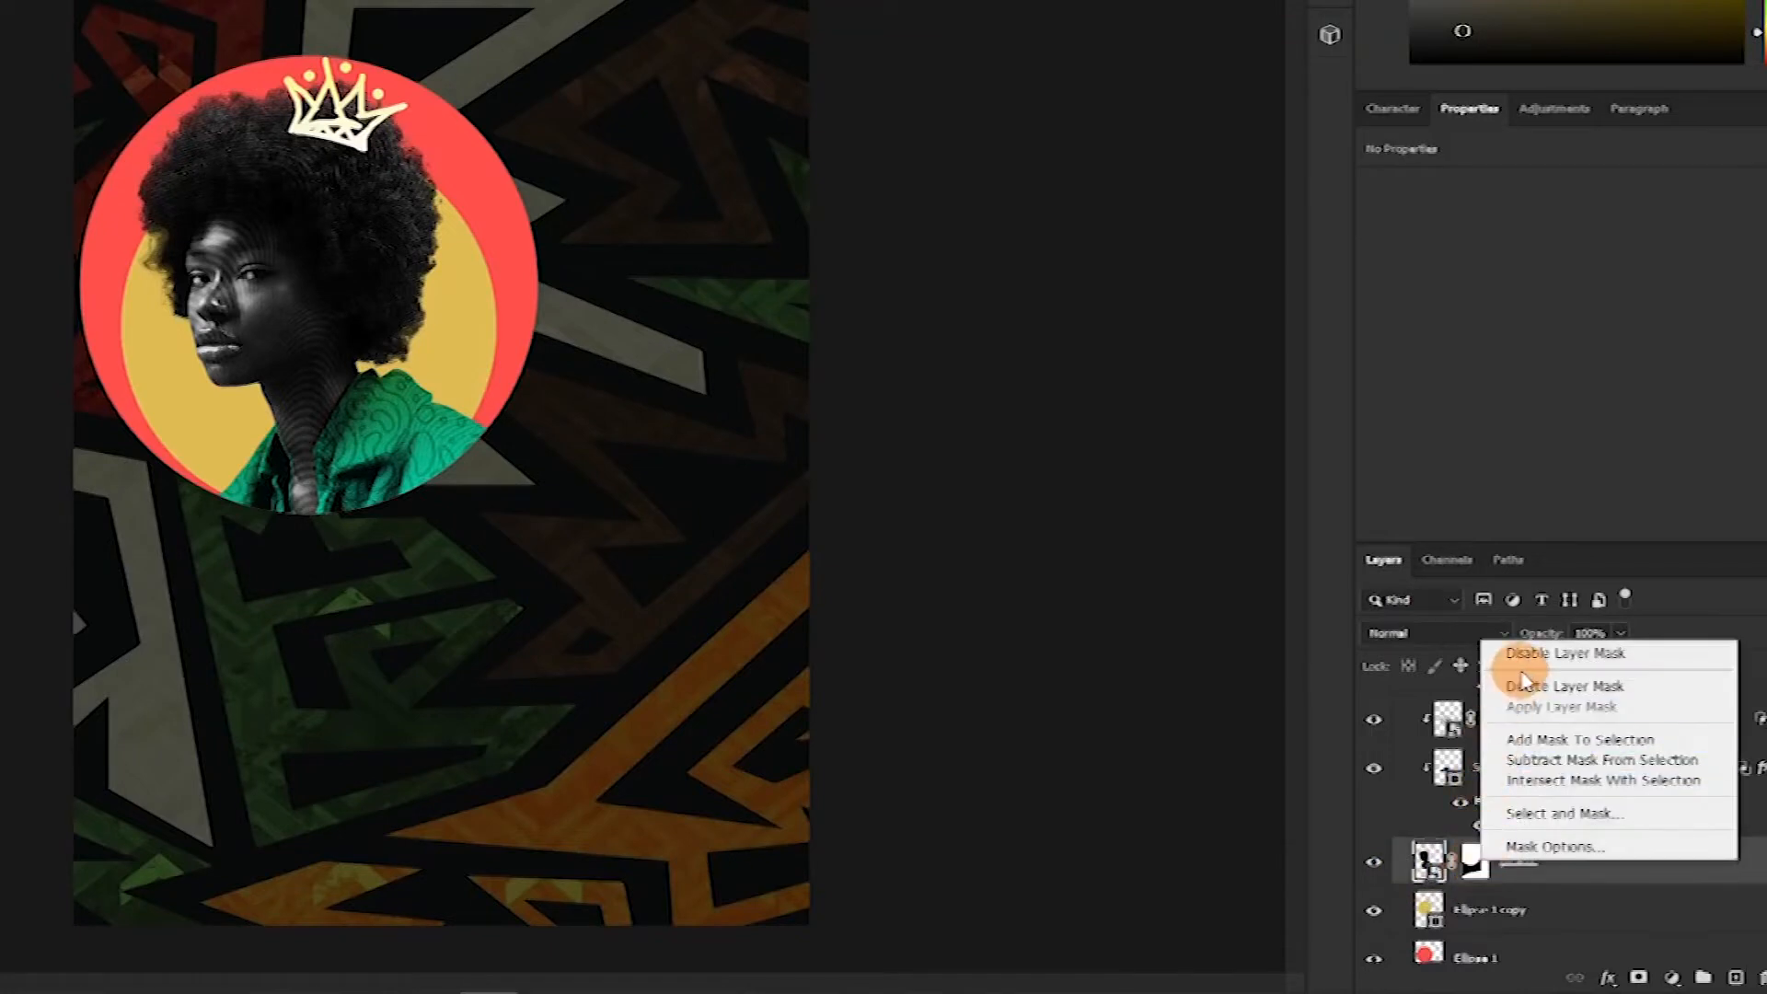
click(1539, 688)
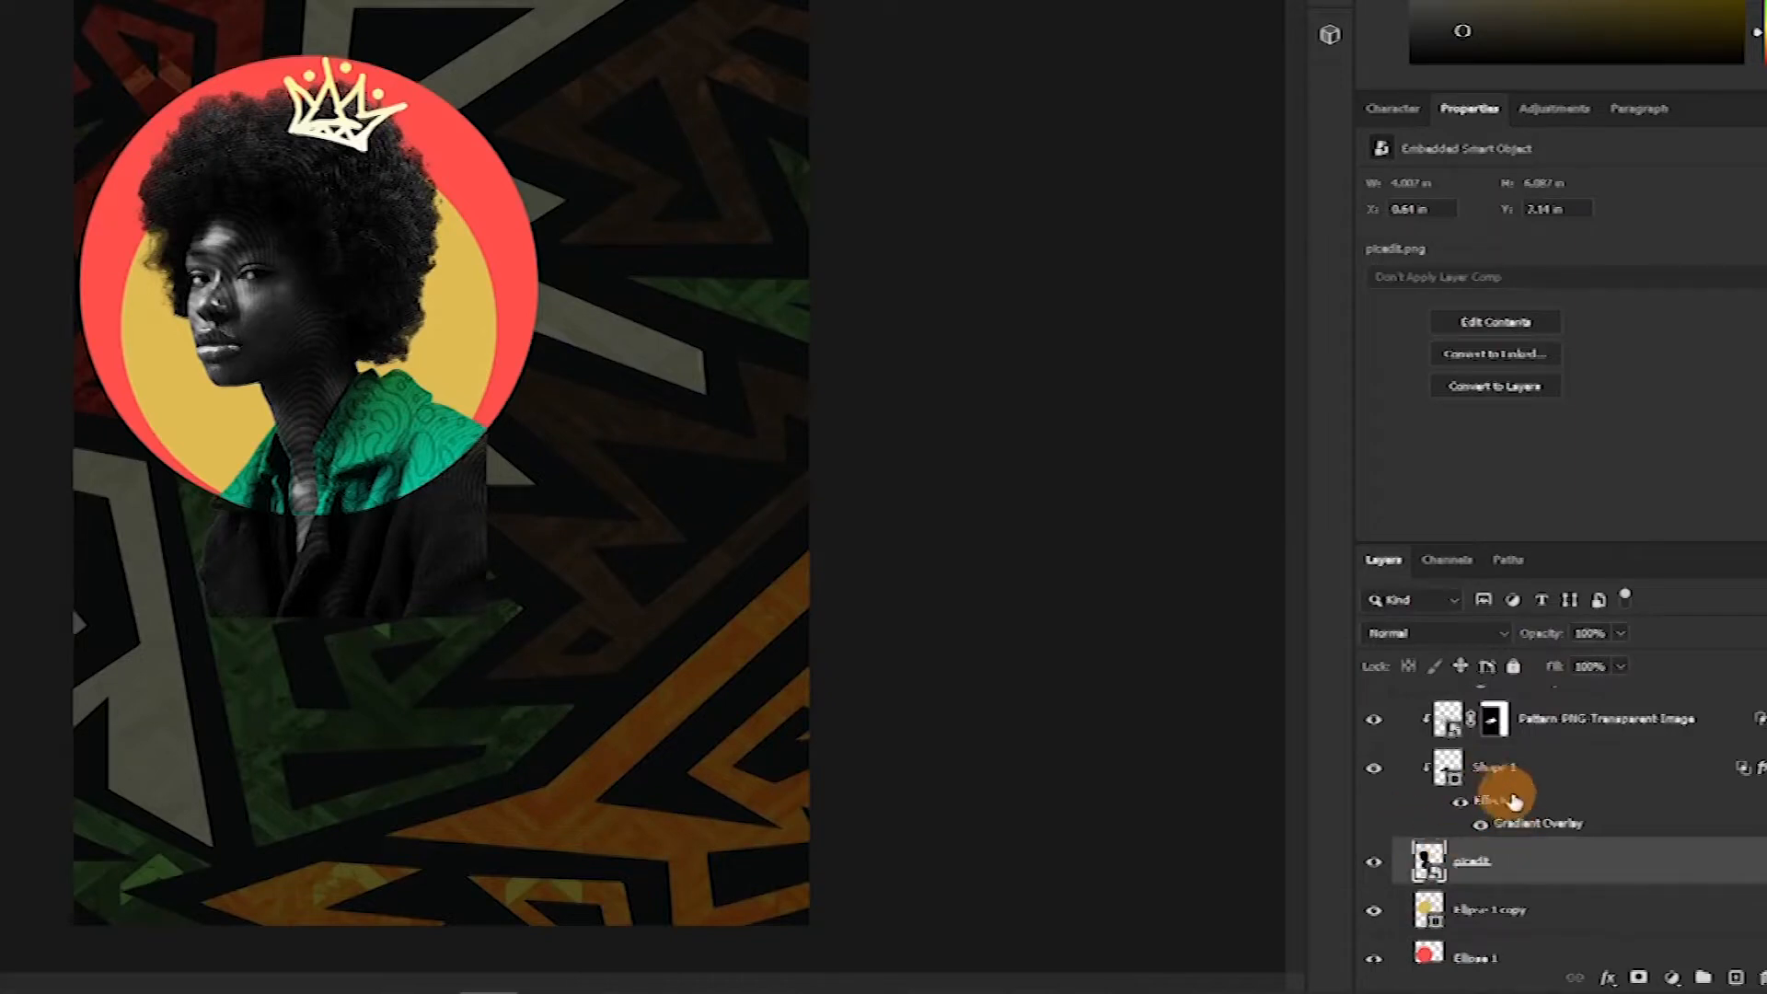
Delete the Shape 1 gradient layer and hide the Pattern PNG Transparent Image layer
click(1533, 773)
key(Delete)
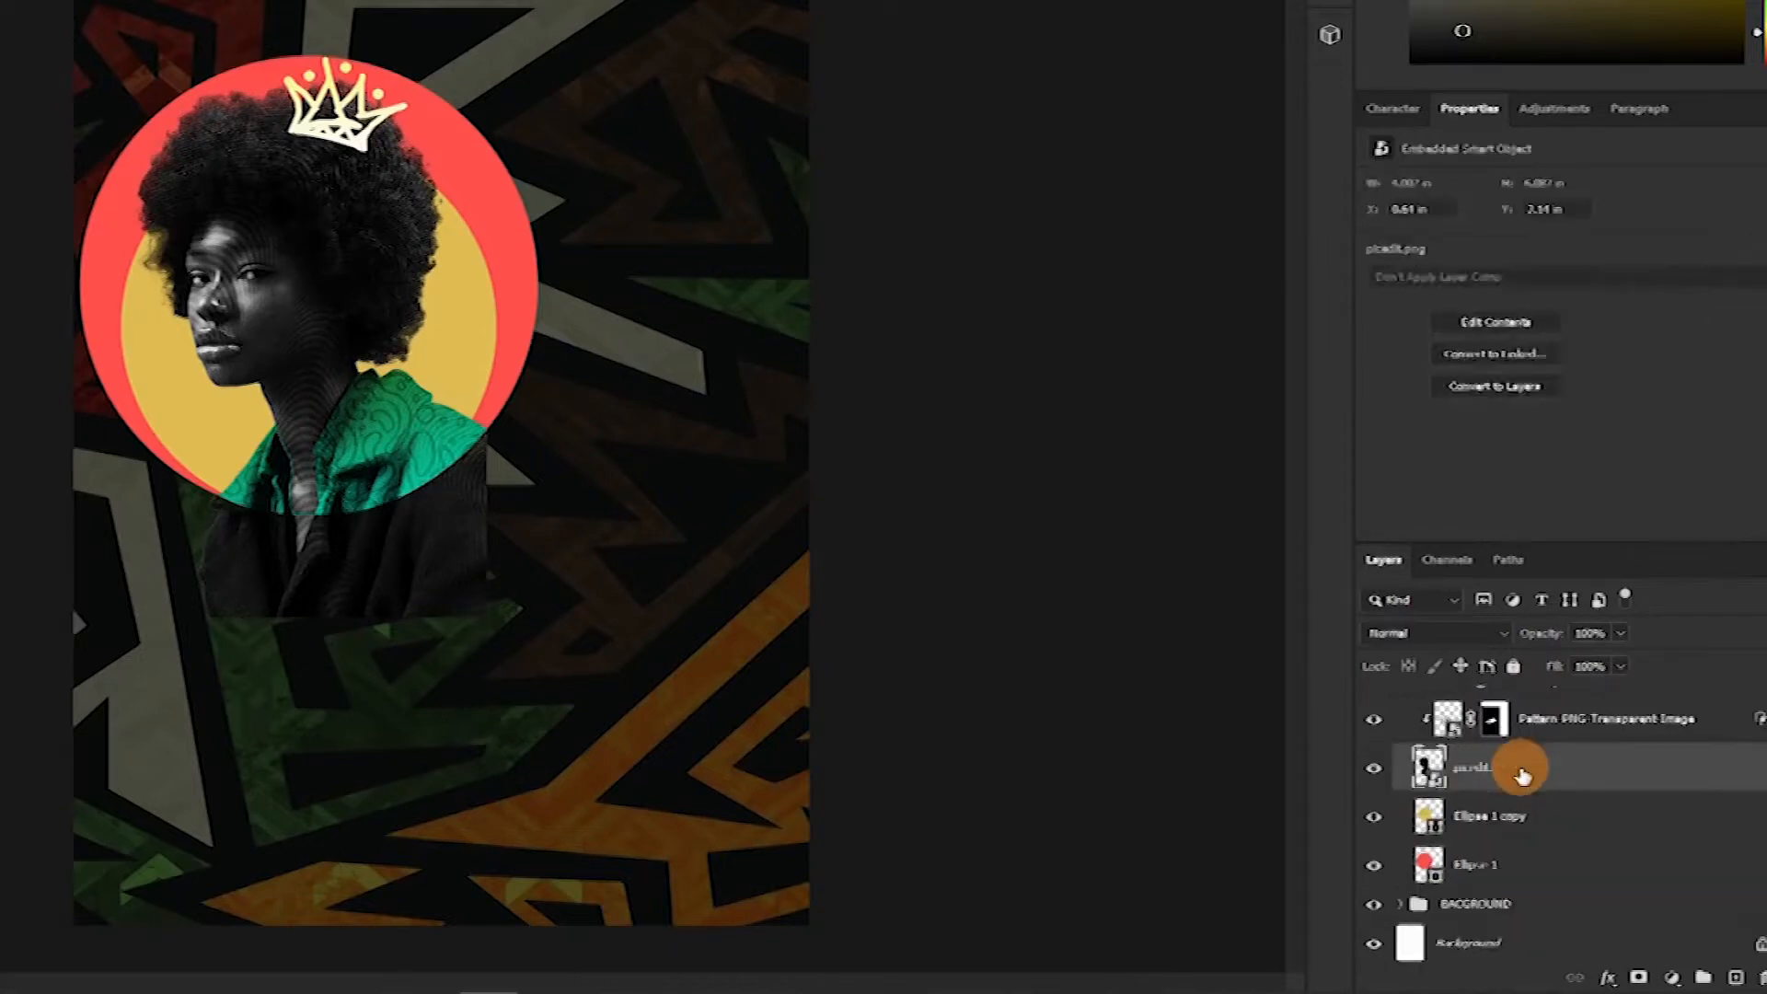
scroll(1578, 732, up, 2)
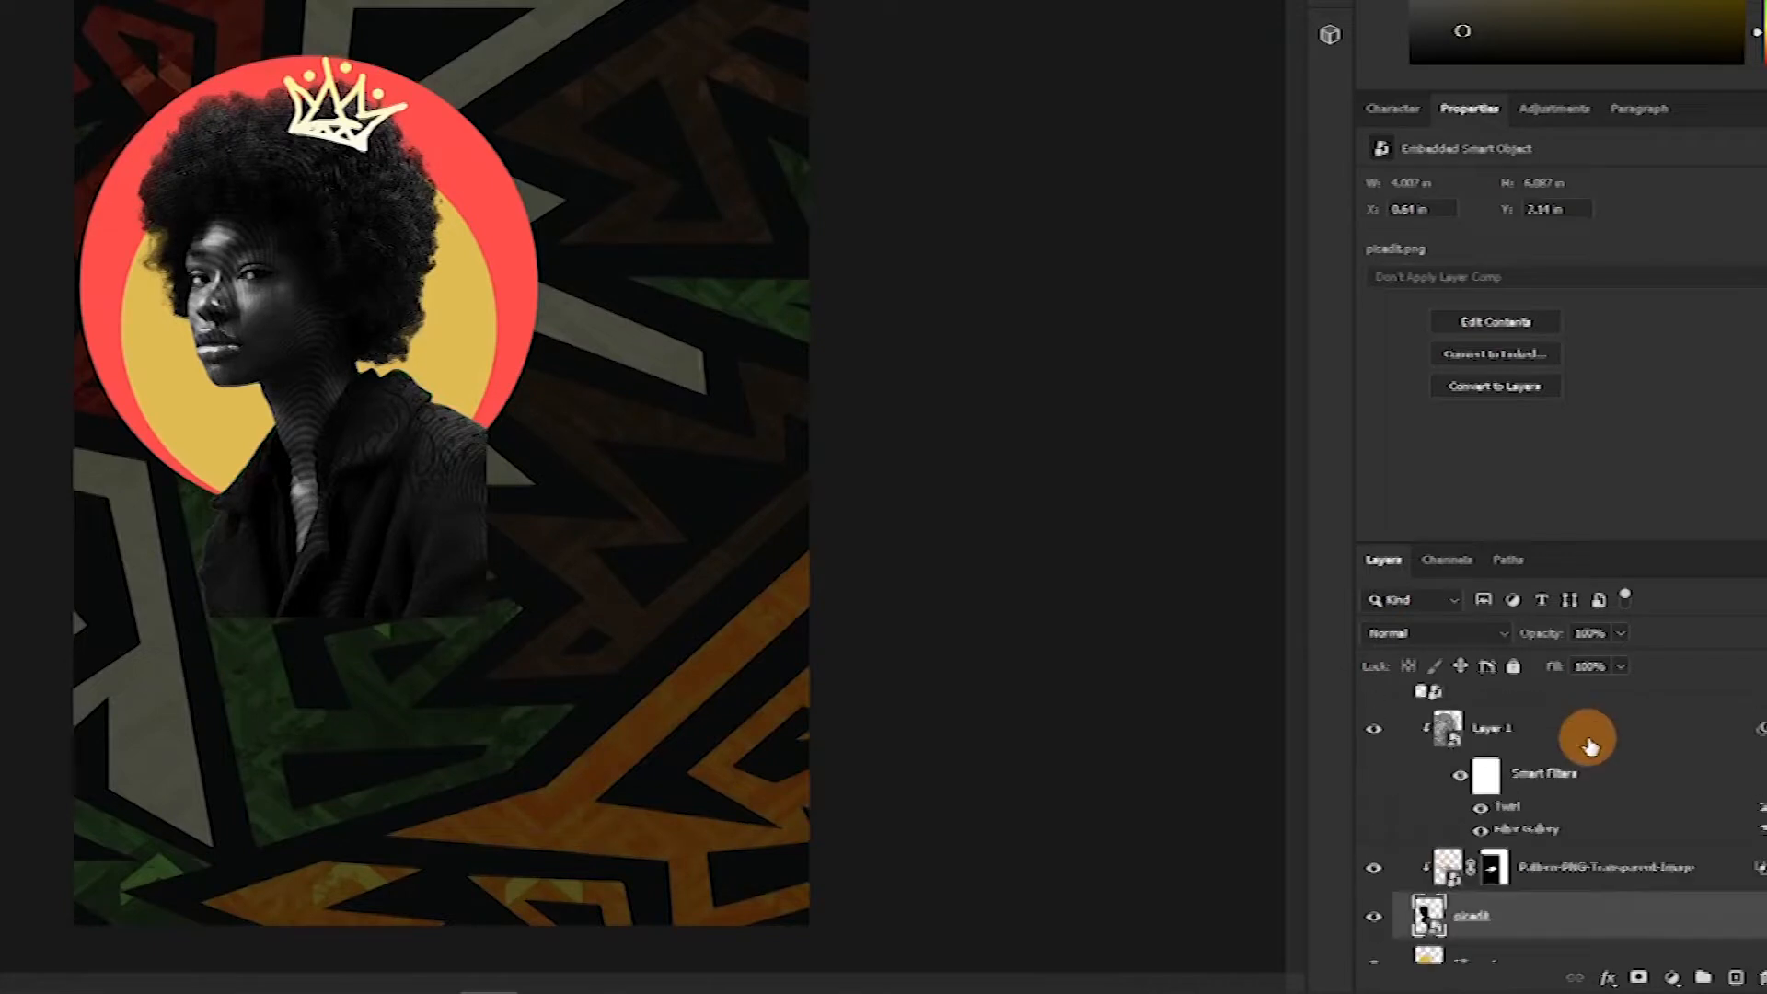
click(1373, 869)
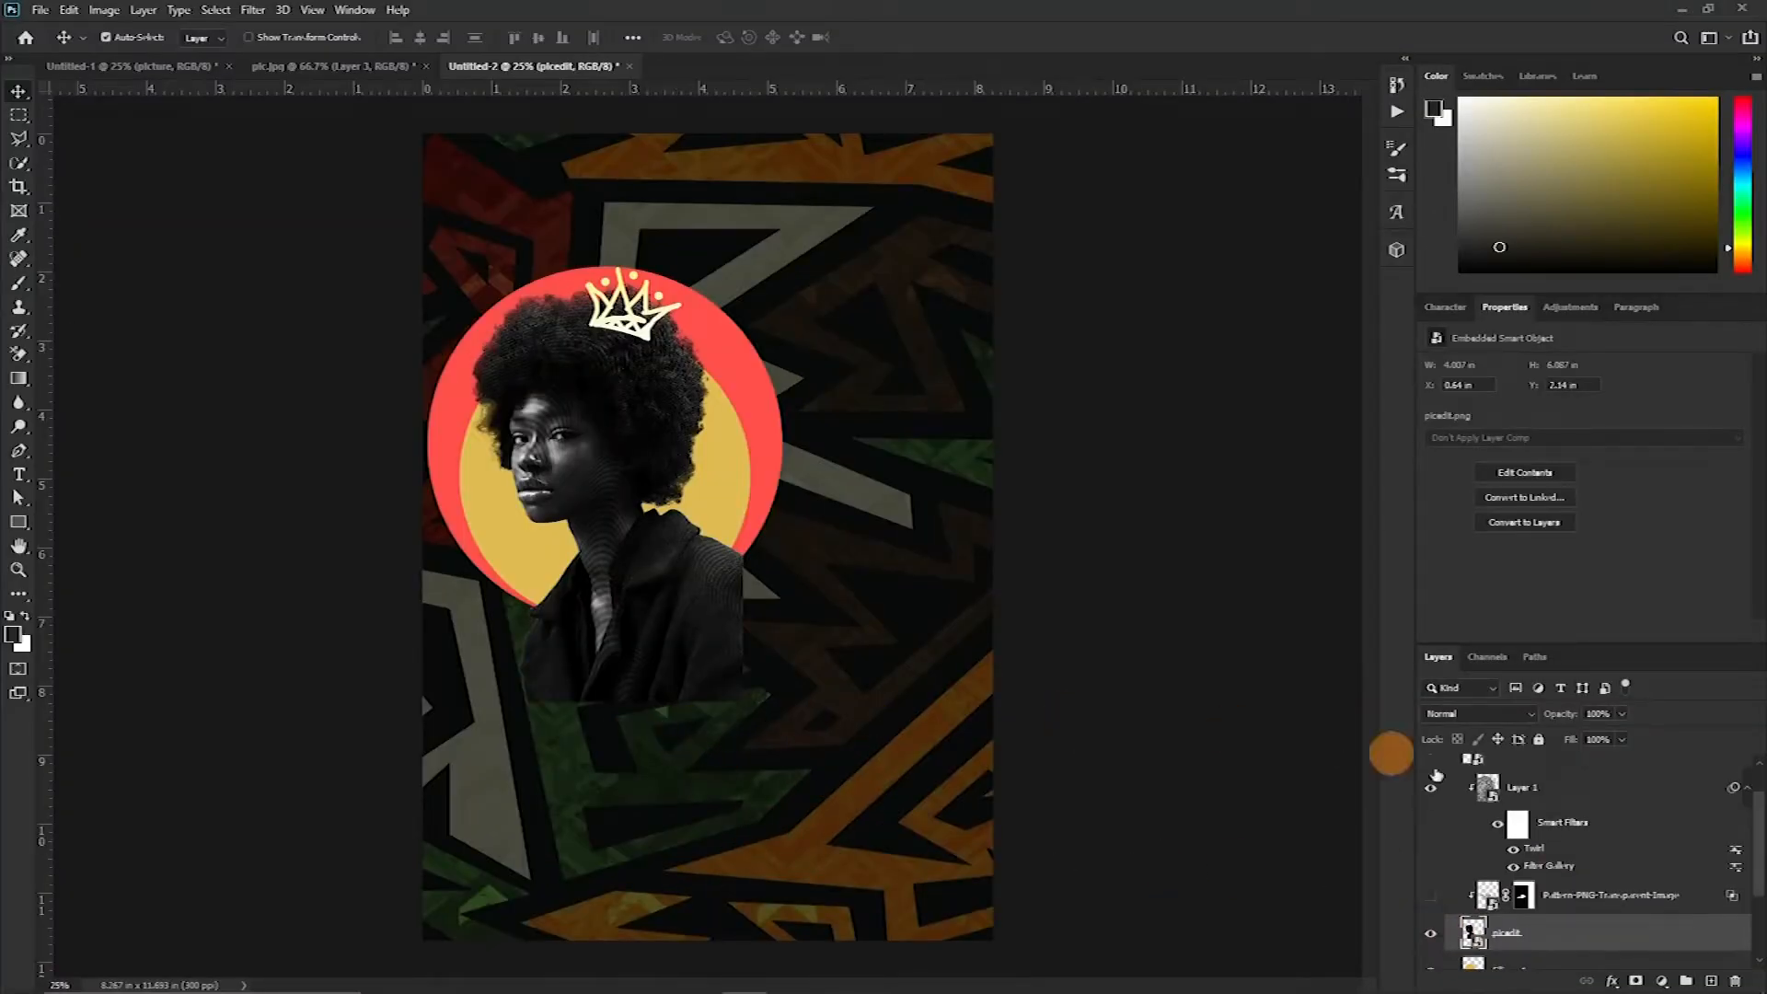
Collapse the picture group and flip it horizontally
scroll(1470, 824, up, 1)
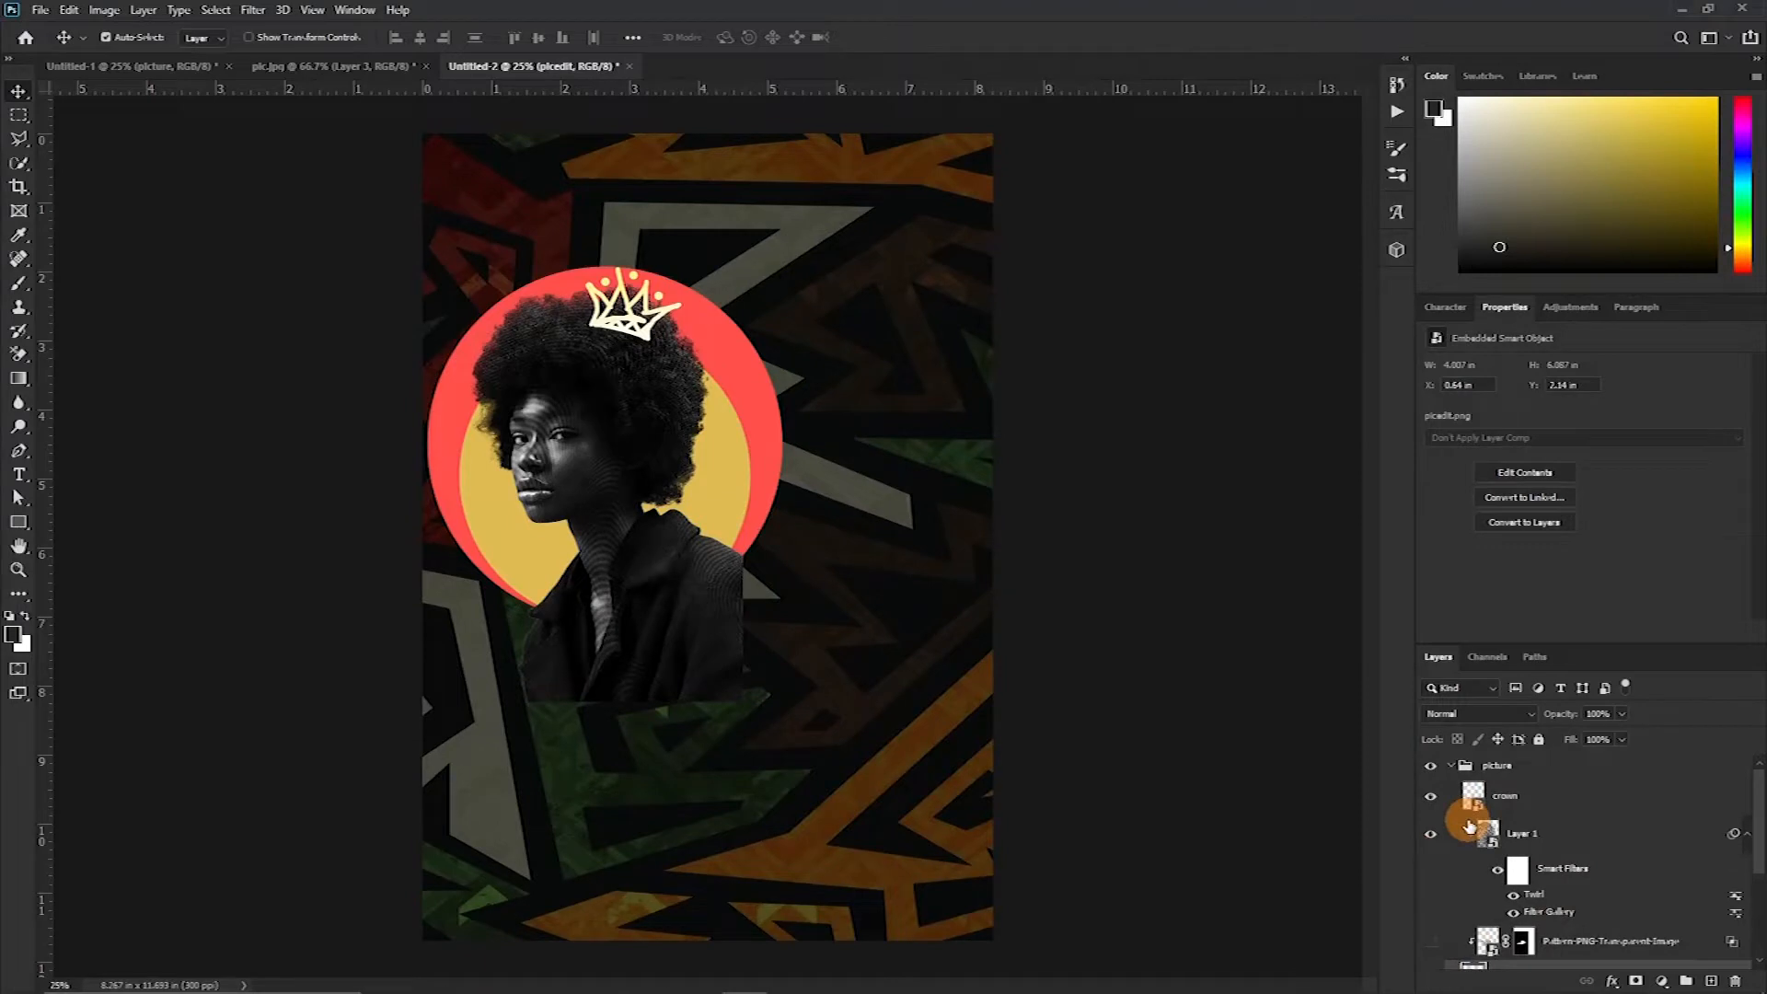
click(1451, 767)
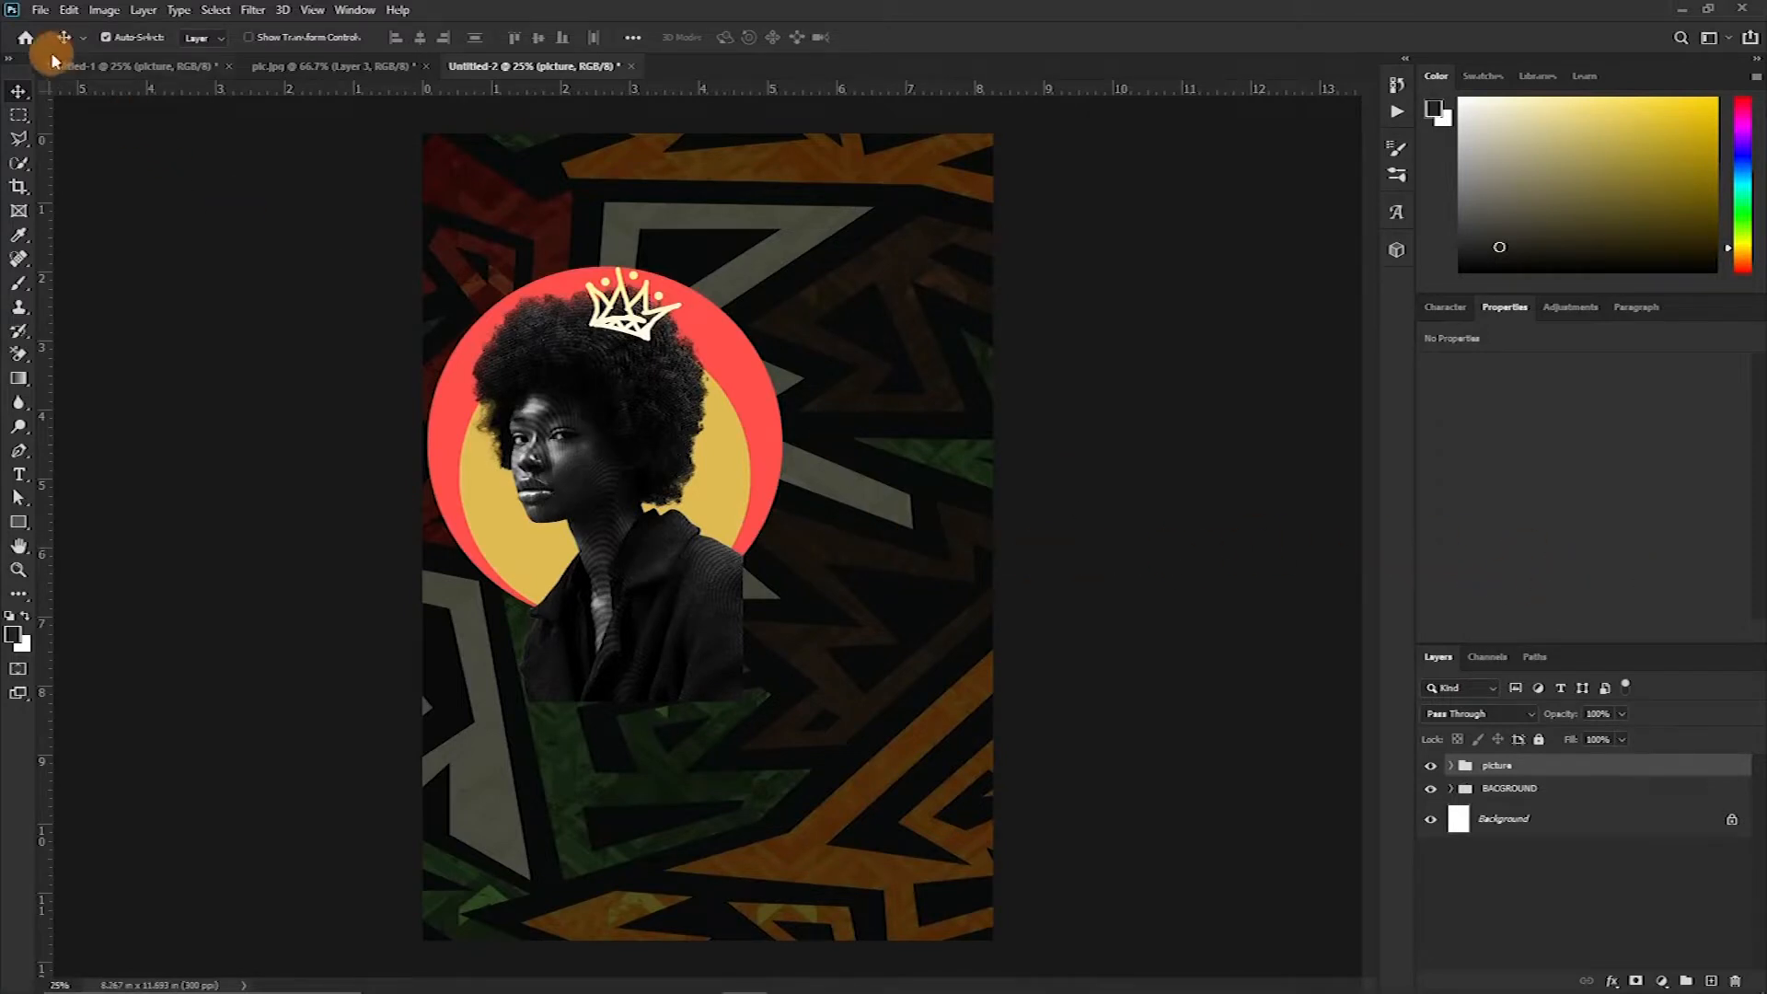
click(101, 11)
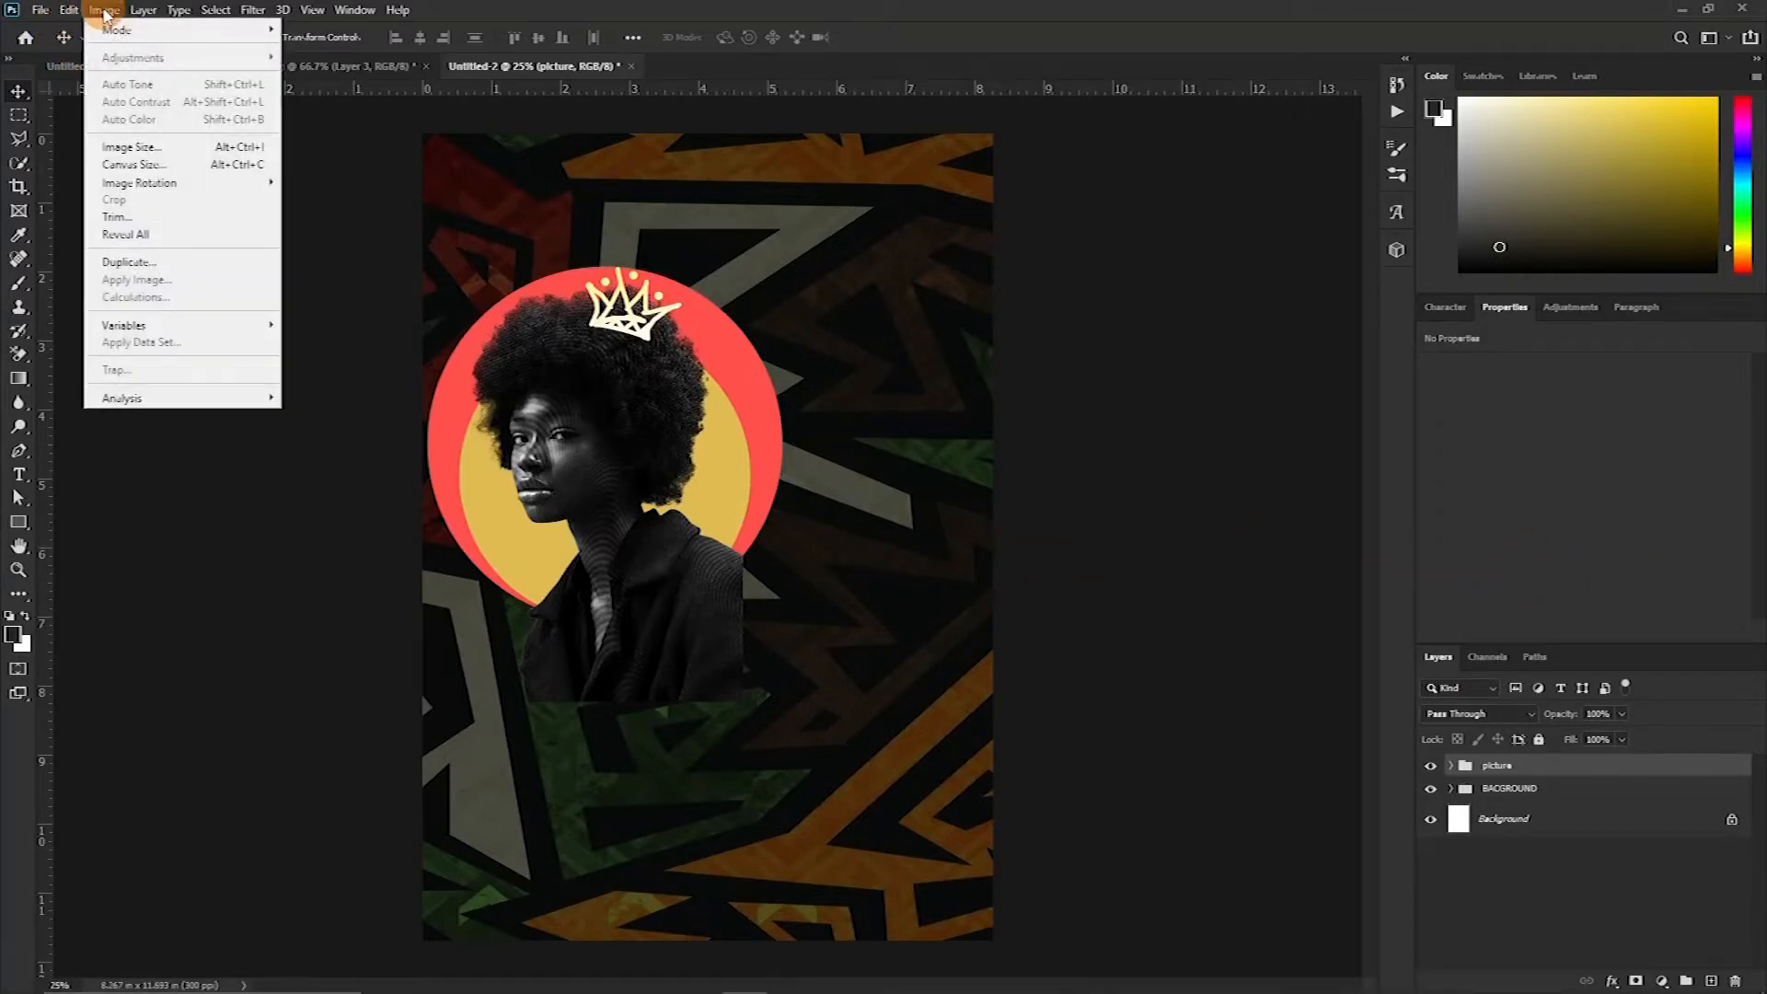
mouse_move(69, 10)
mouse_move(132, 432)
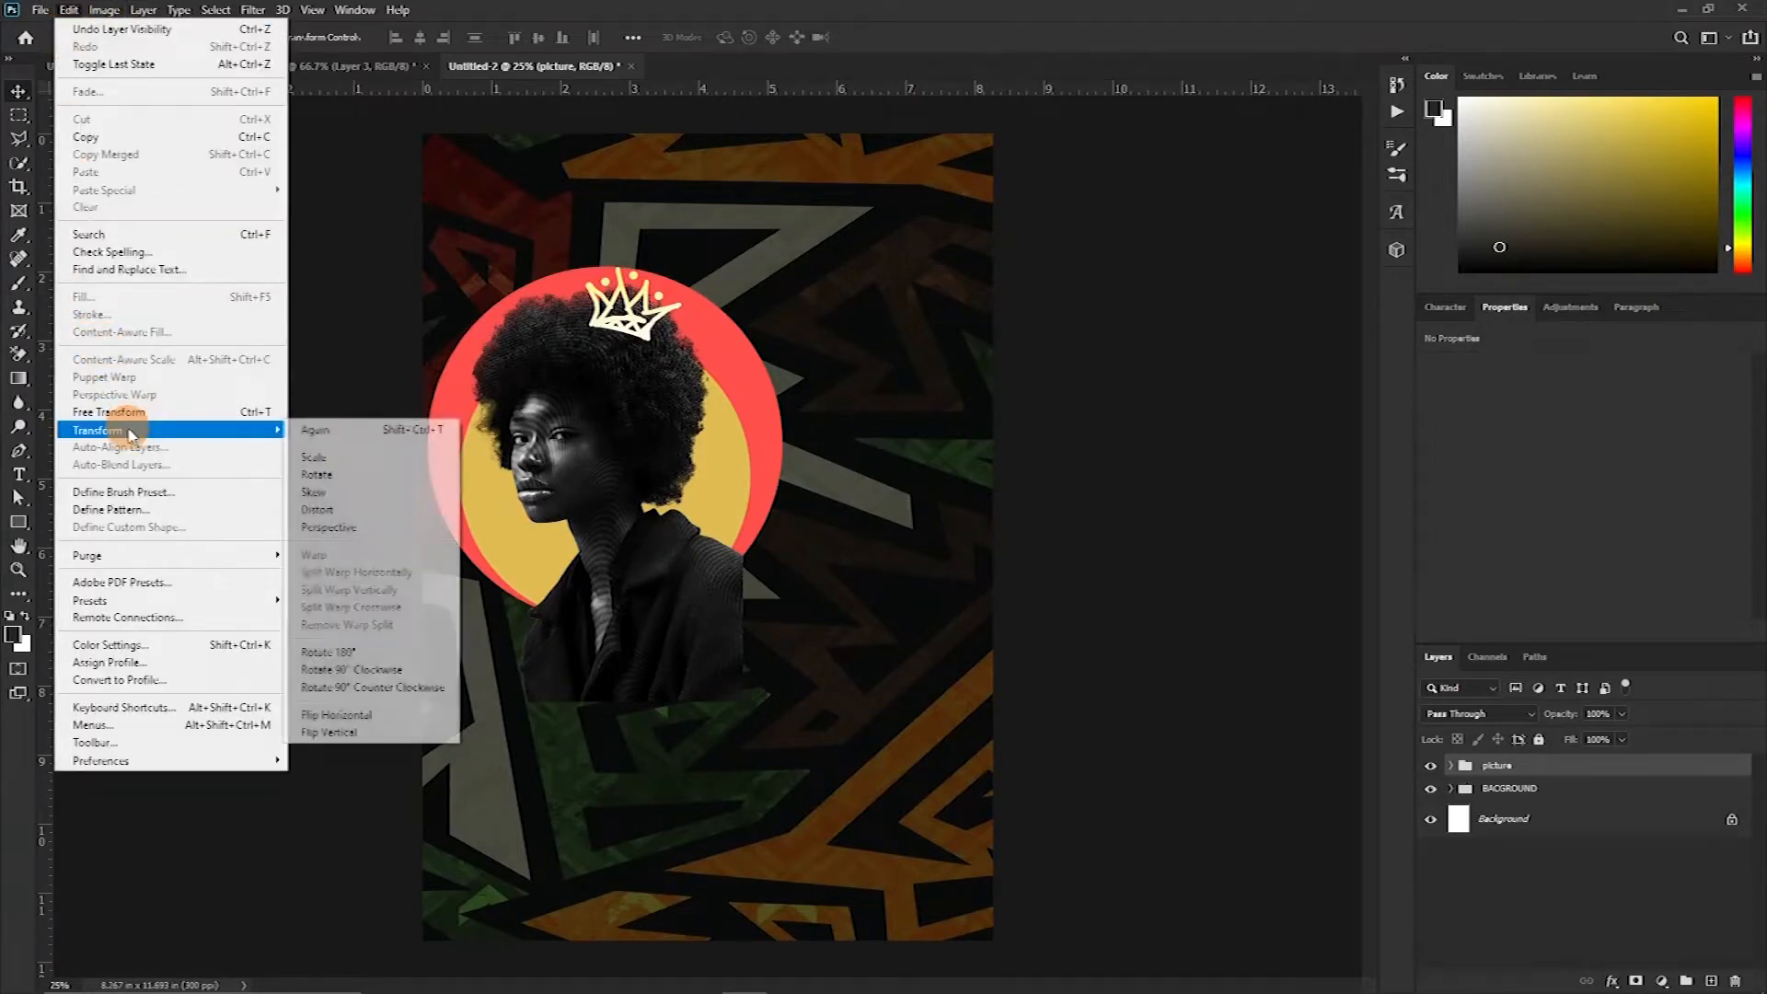
click(339, 715)
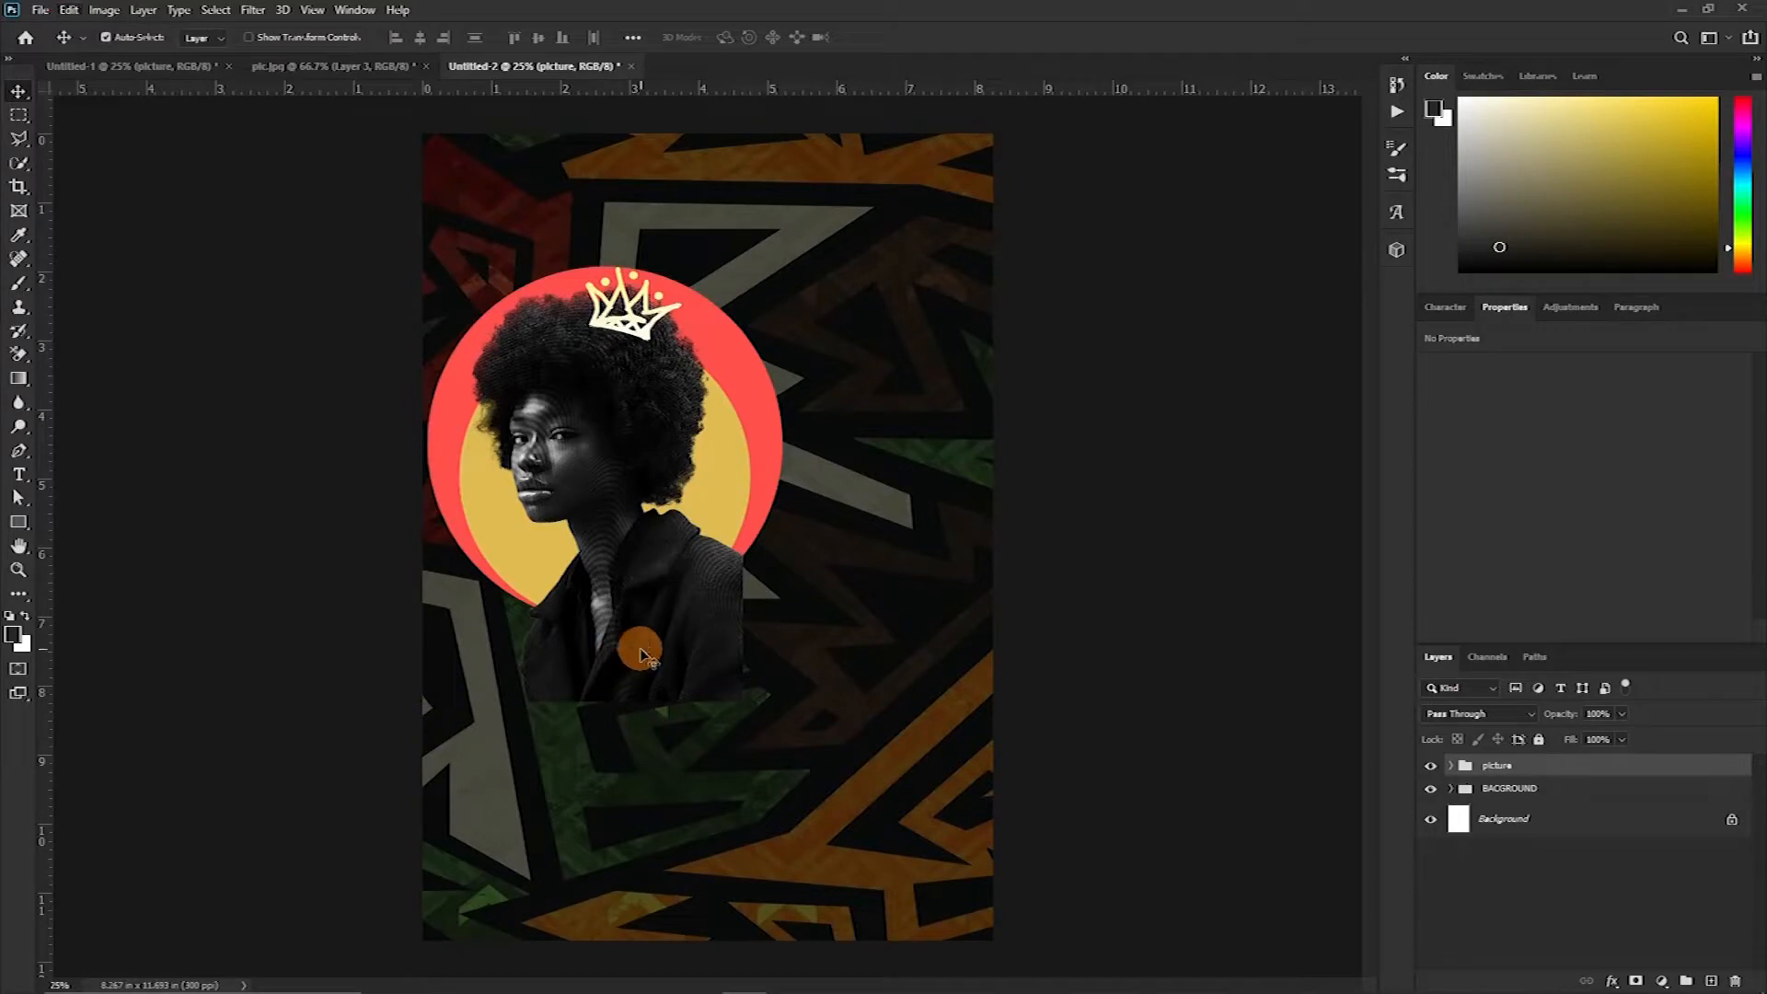
Move the picture group to the lower-left corner and scale it up to about 147%
drag(667, 530, 563, 767)
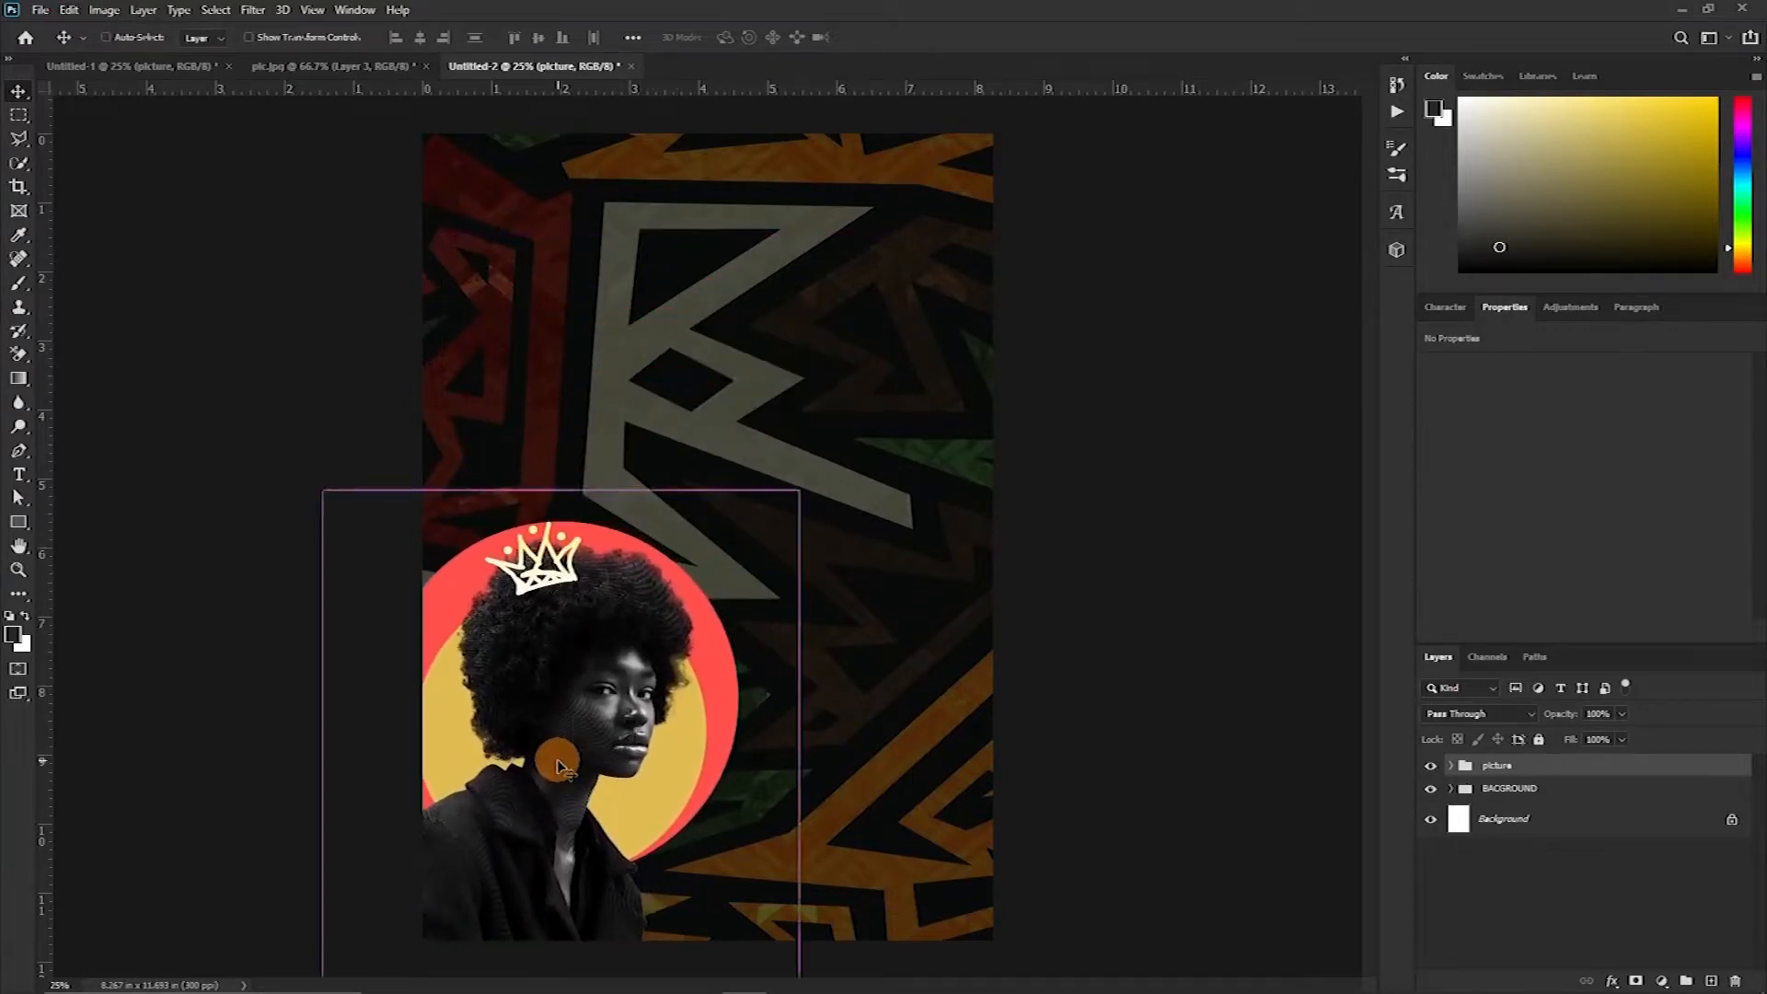
key(ctrl+t)
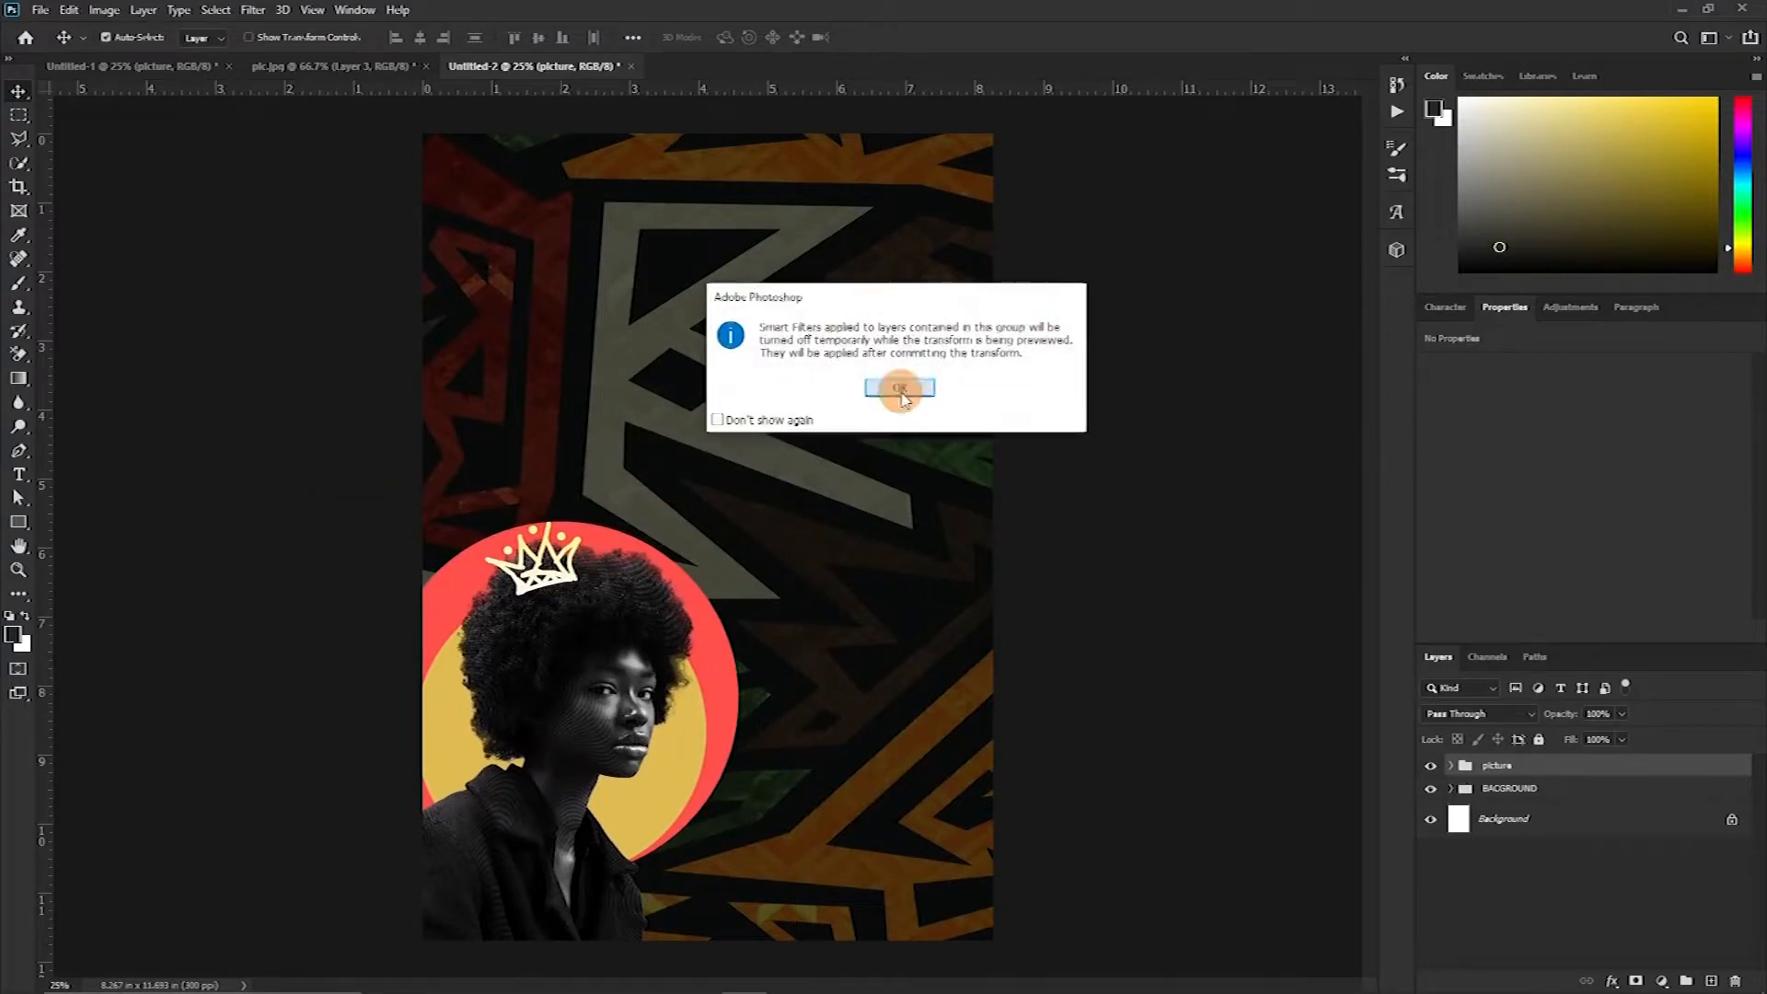
click(899, 387)
drag(558, 485, 591, 181)
drag(629, 710, 626, 801)
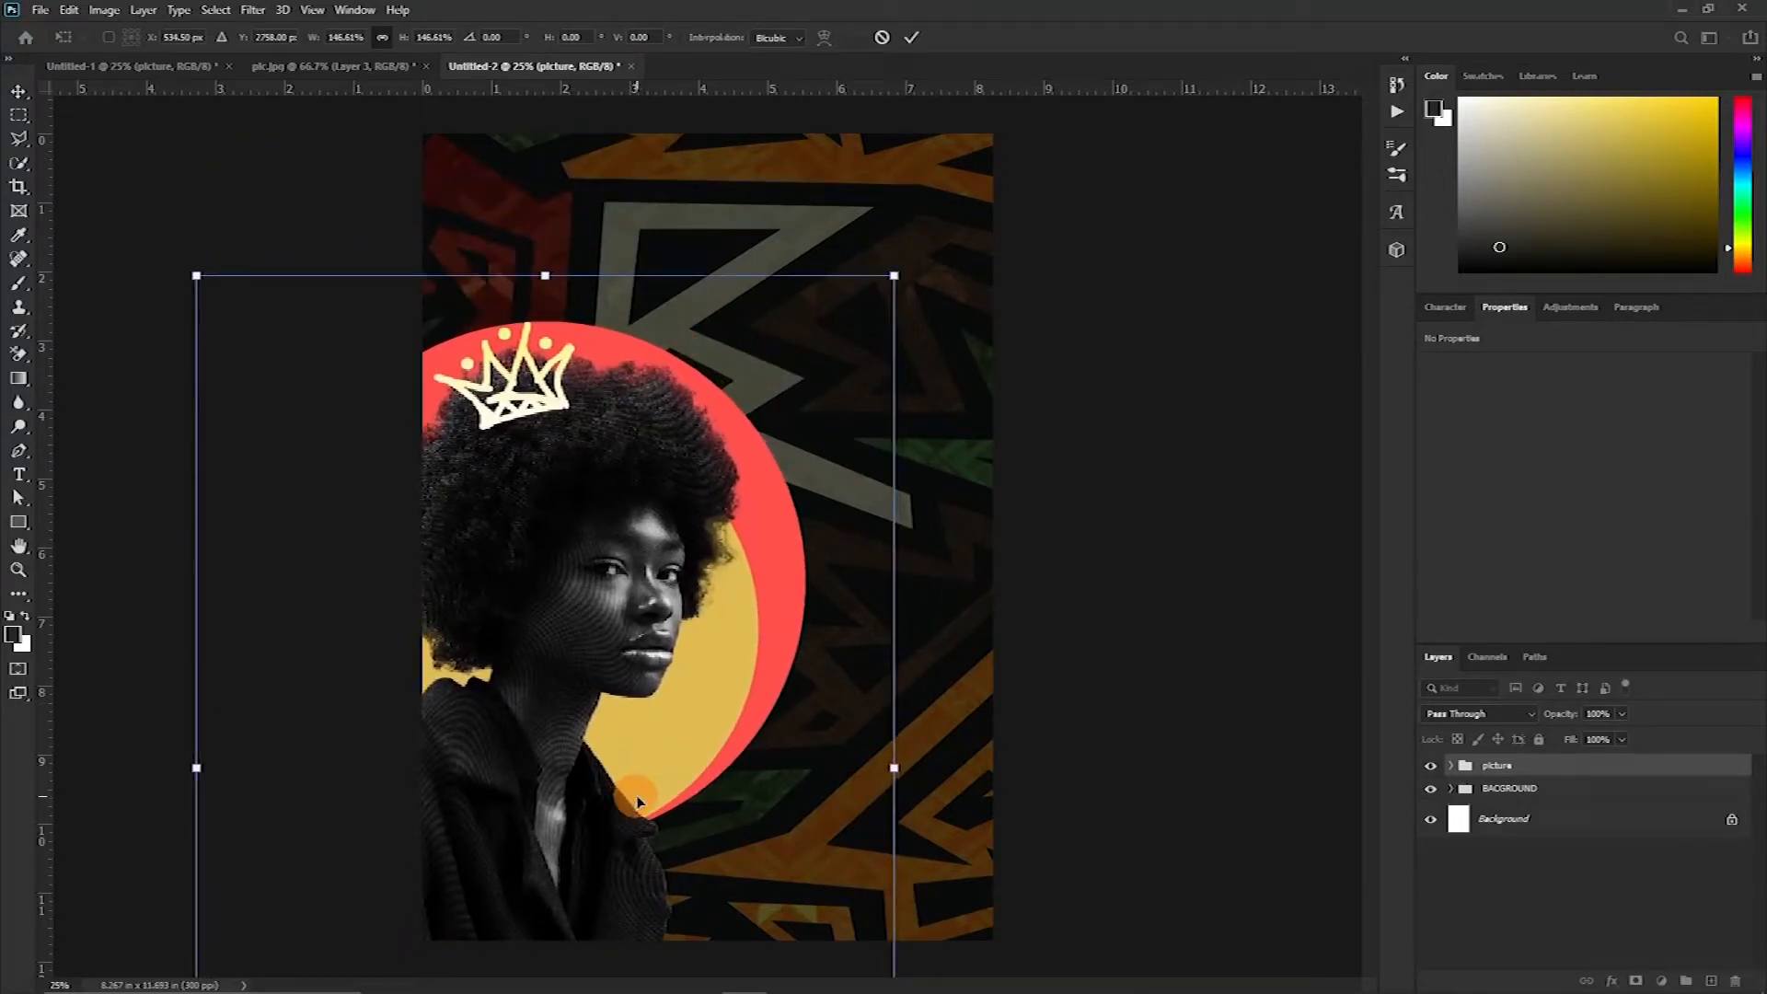
double_click(622, 796)
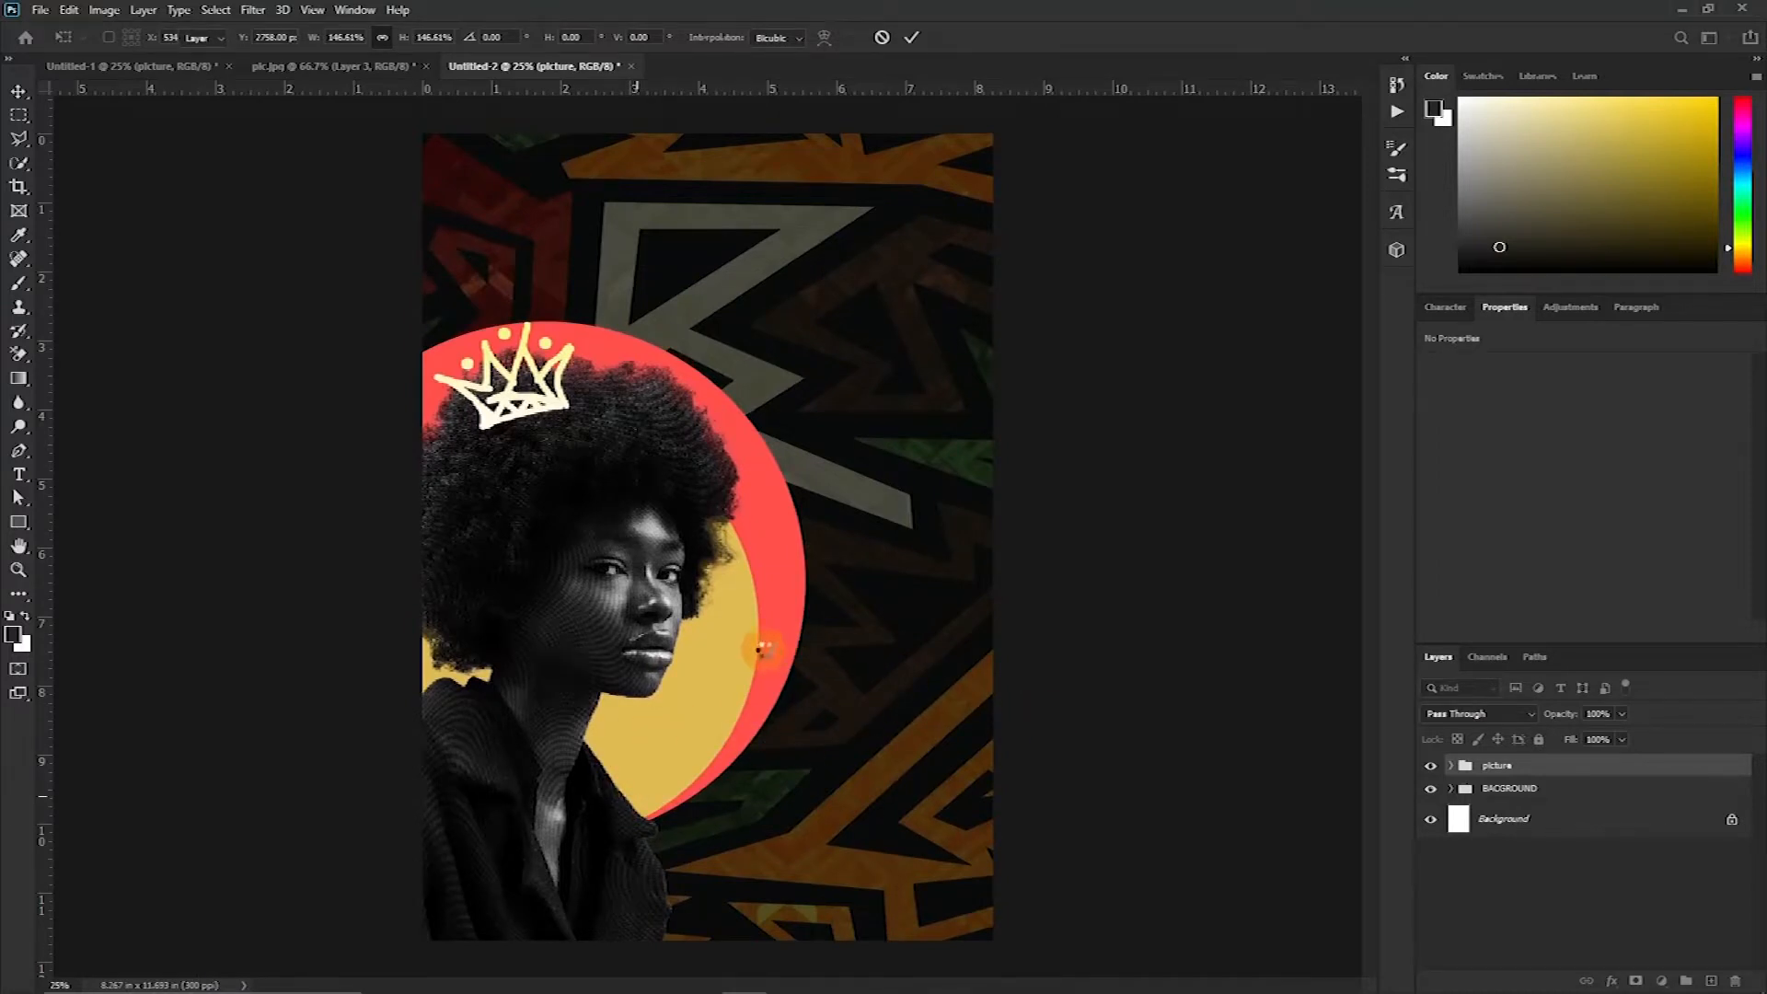
Scale the two ellipse circles down to about 84% and move them up behind the portrait's head
click(762, 652)
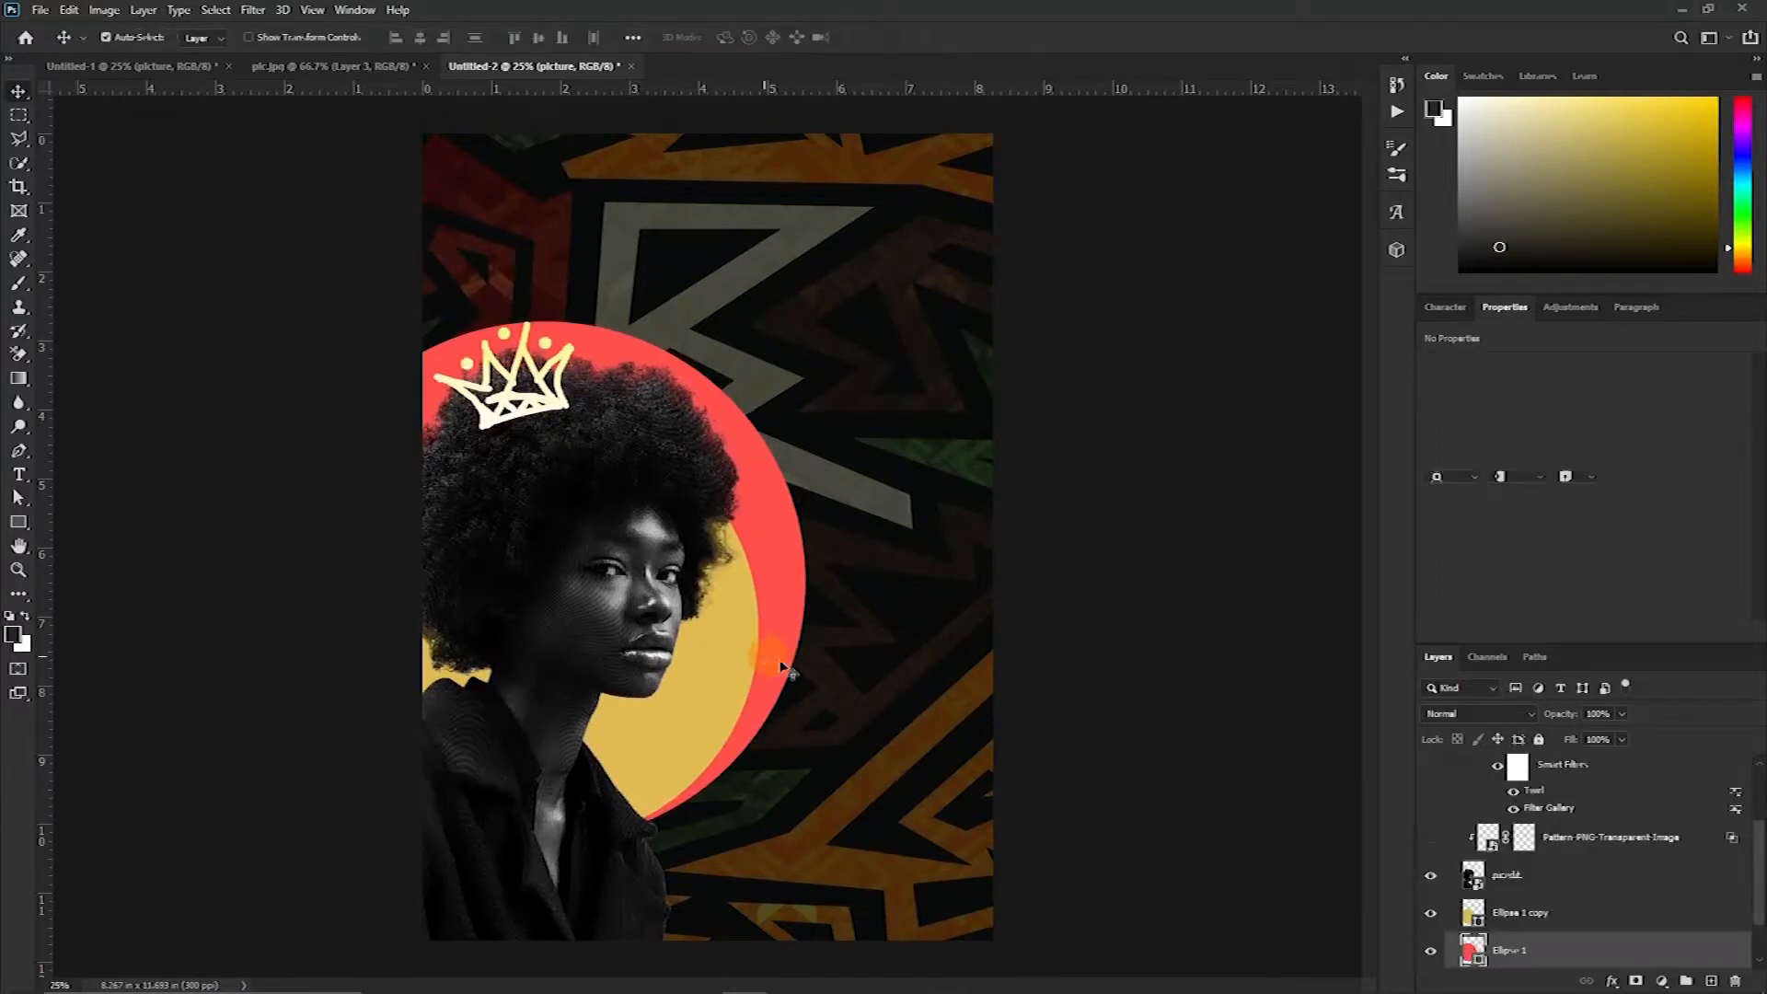
click(1561, 925)
drag(699, 685, 694, 515)
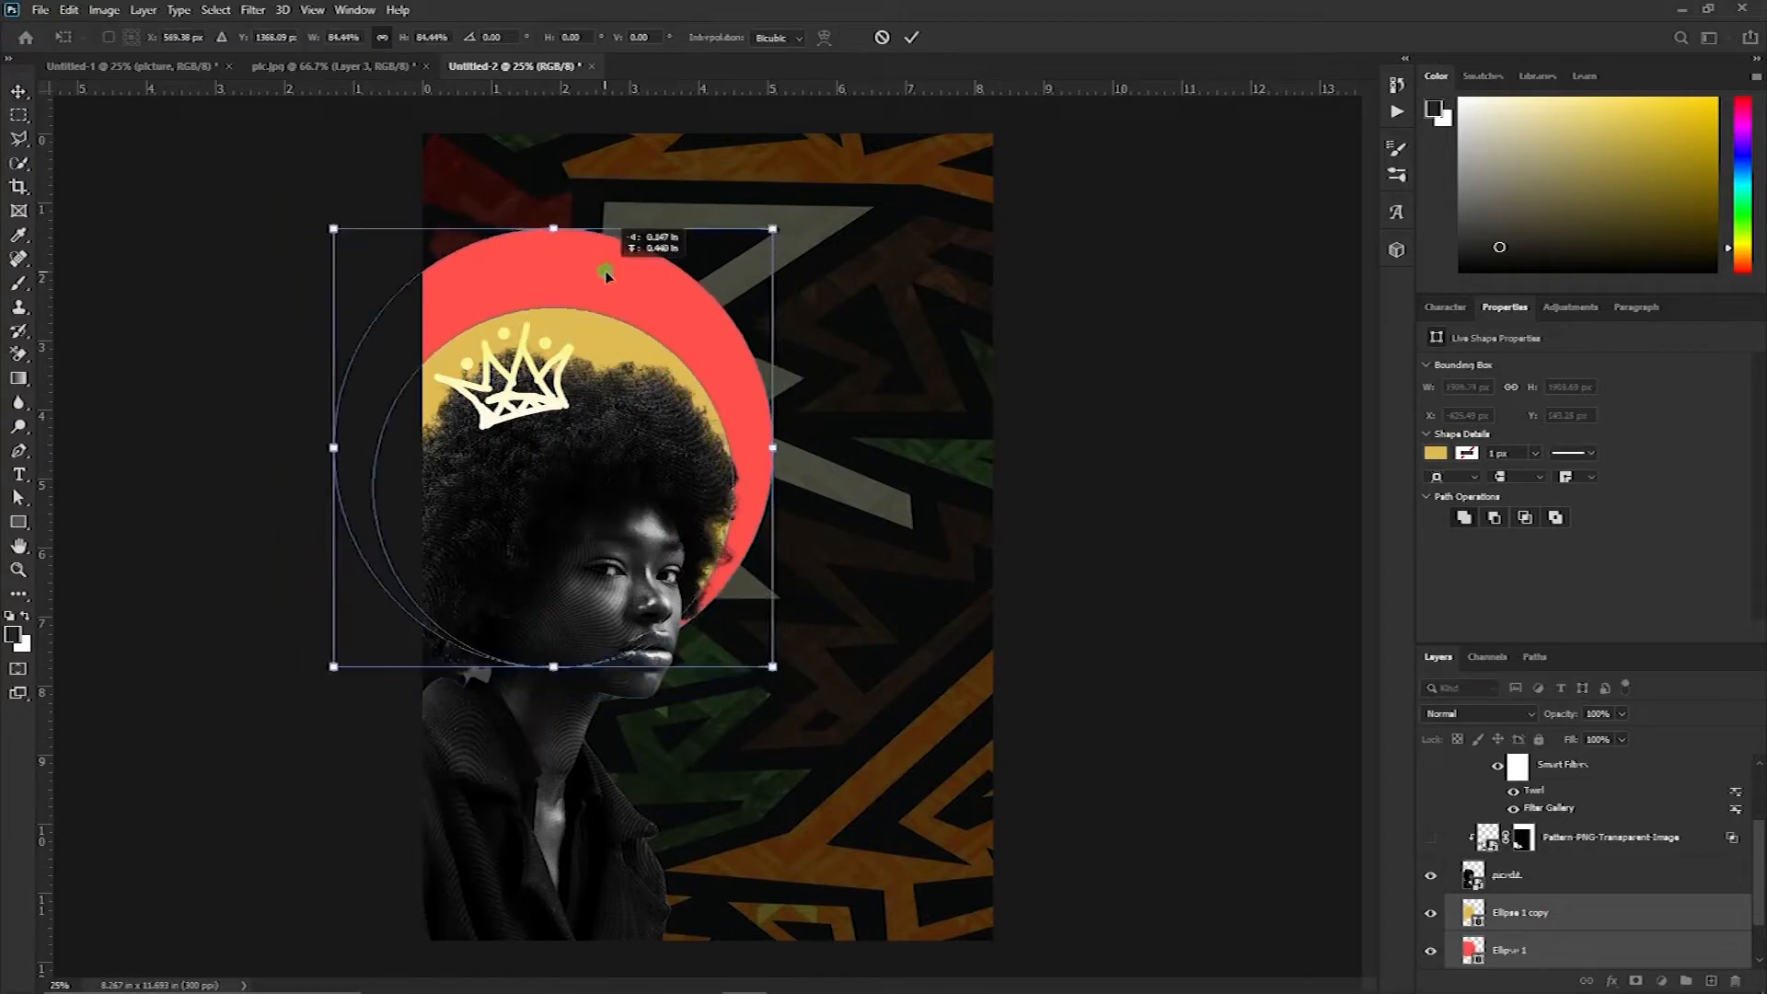
click(1454, 772)
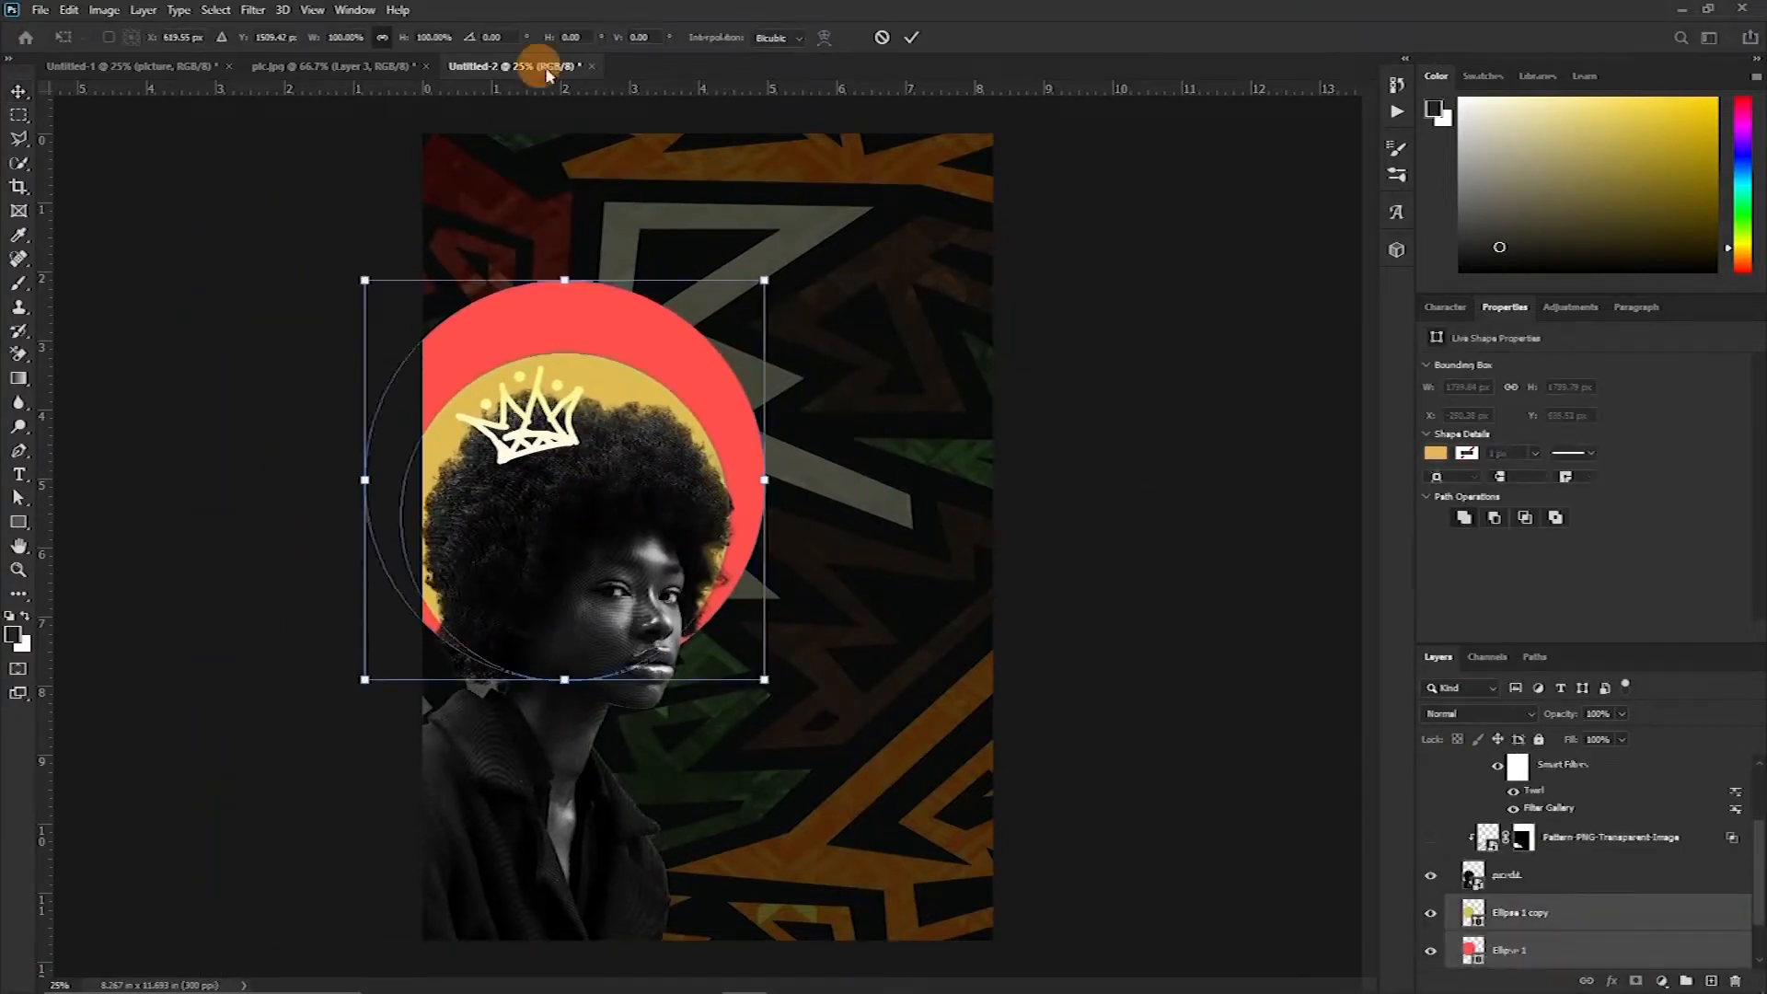
Nudge the circles and the crown into place above the head and commit the transform
drag(564, 280, 564, 260)
drag(562, 363, 554, 399)
key(Return)
scroll(1567, 875, up, 3)
click(1597, 797)
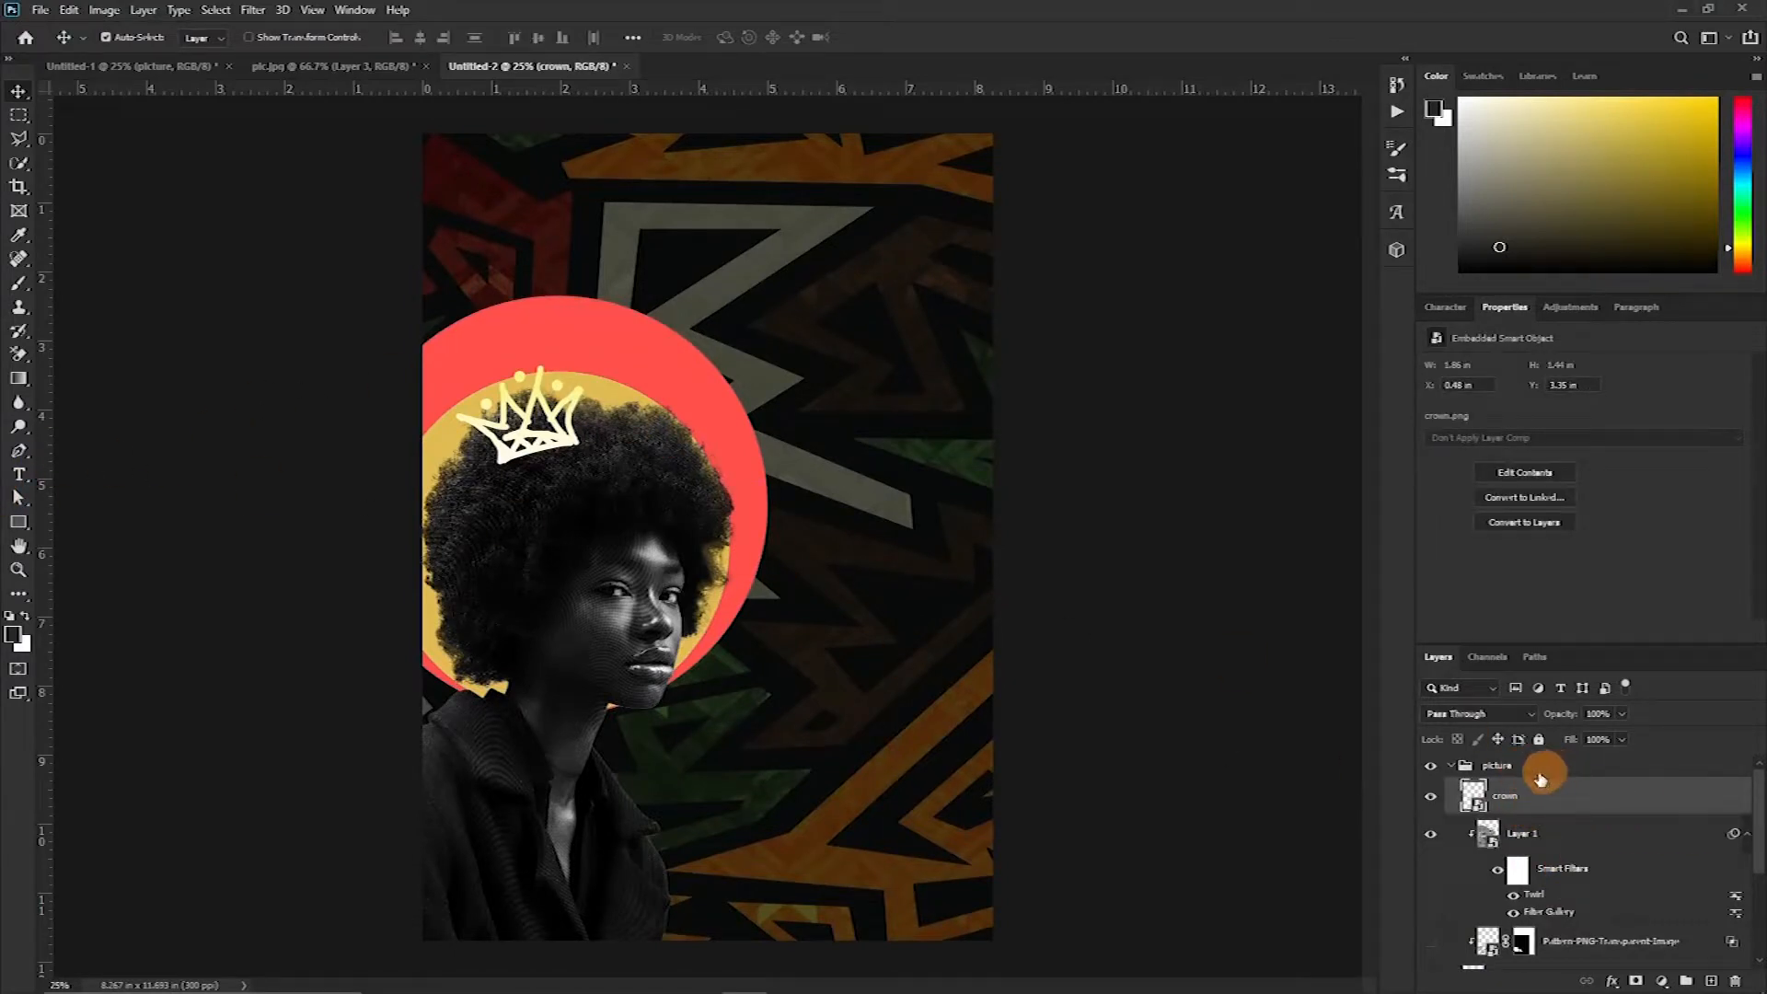
click(1539, 771)
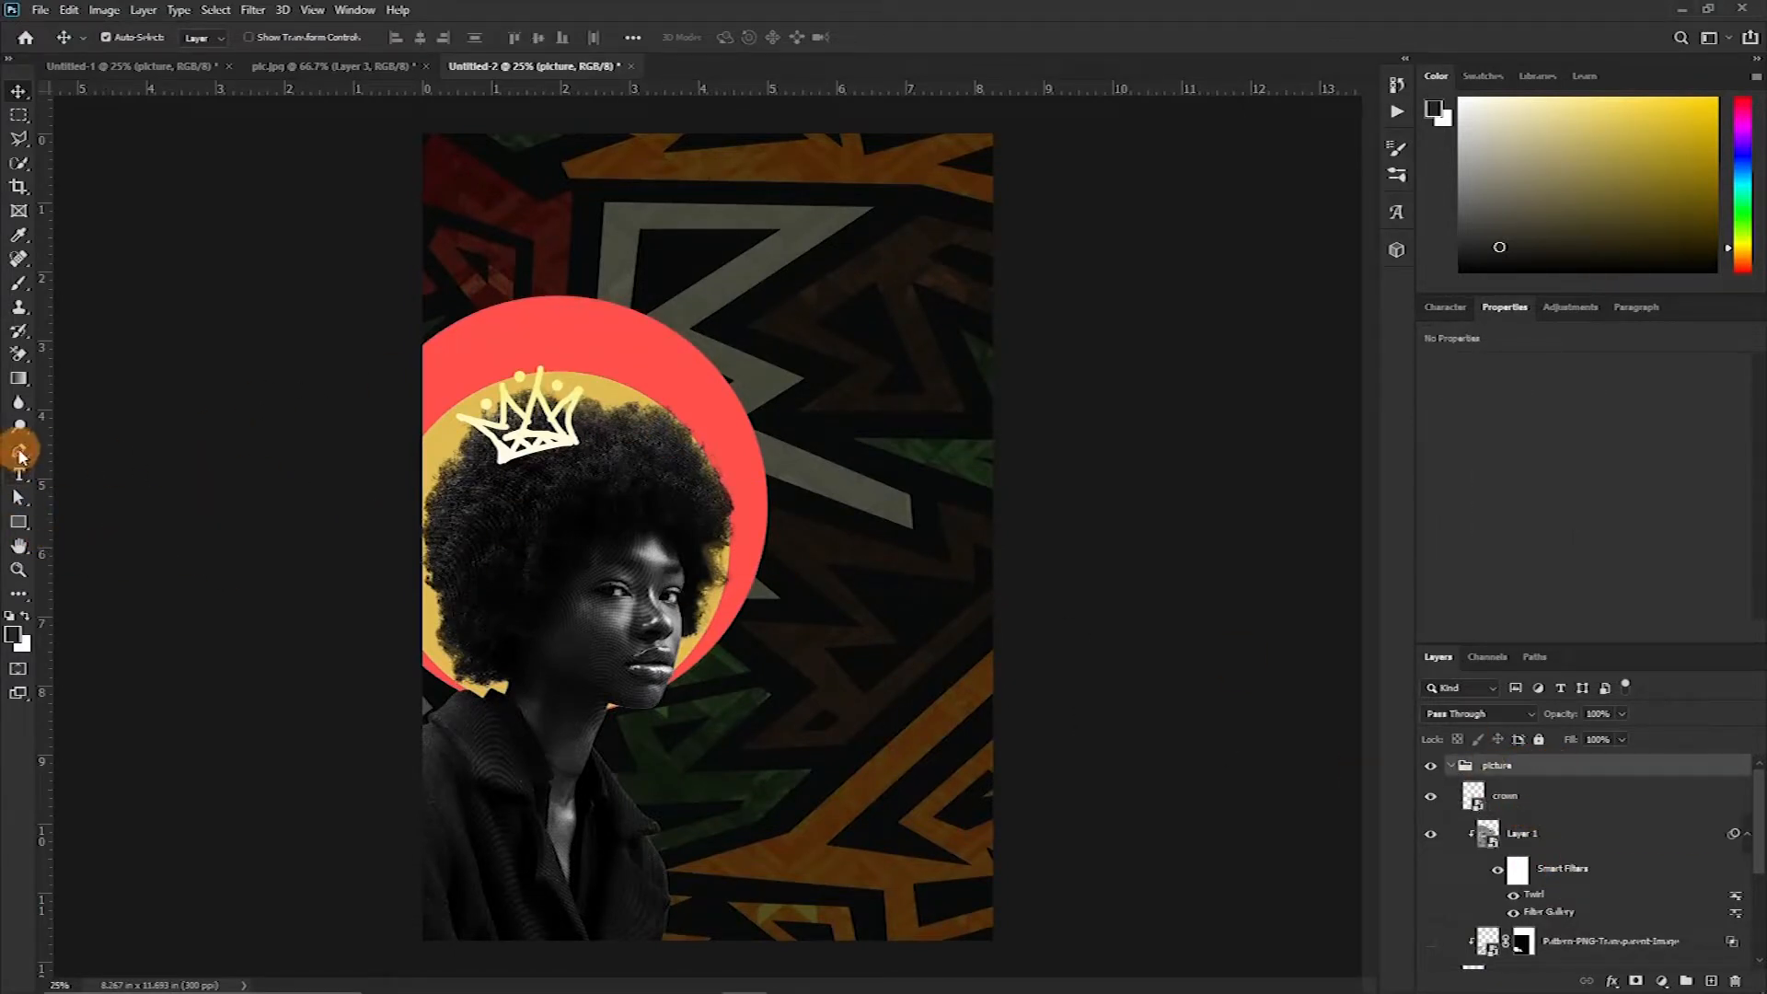
Draw a tapering beam shape with the Pen tool from the circle's top edge up to the canvas top
click(18, 451)
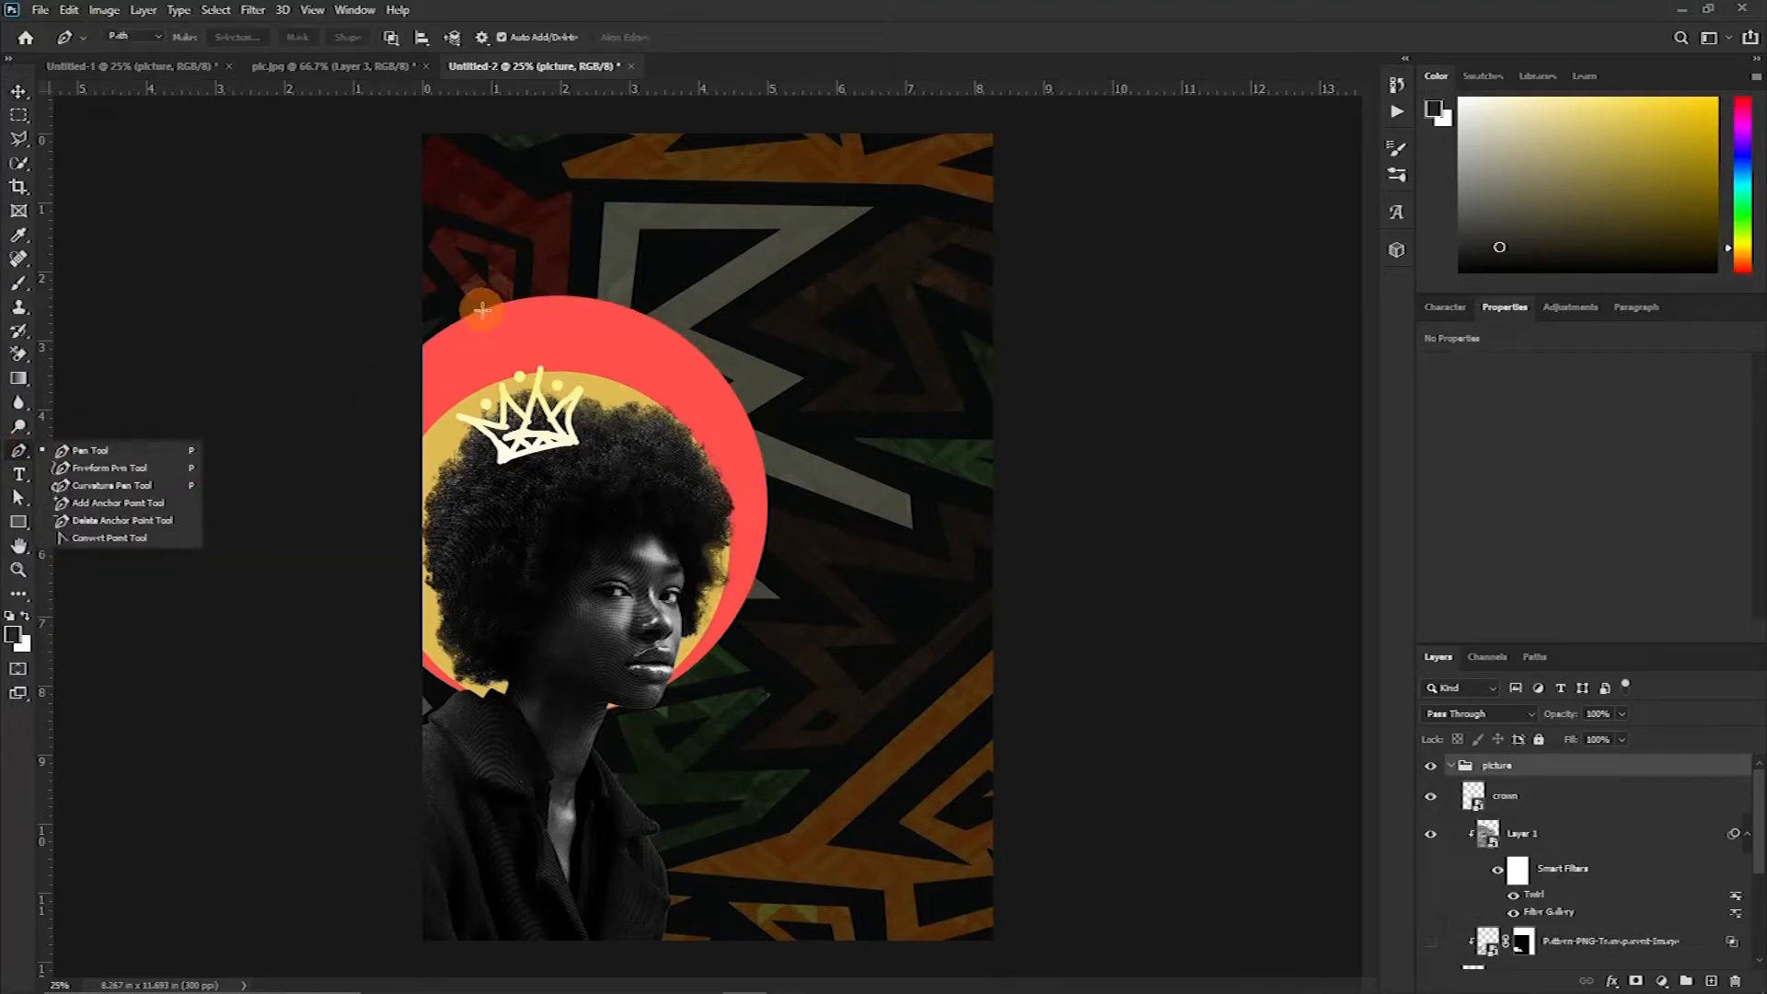
click(482, 310)
click(519, 114)
click(612, 114)
click(647, 317)
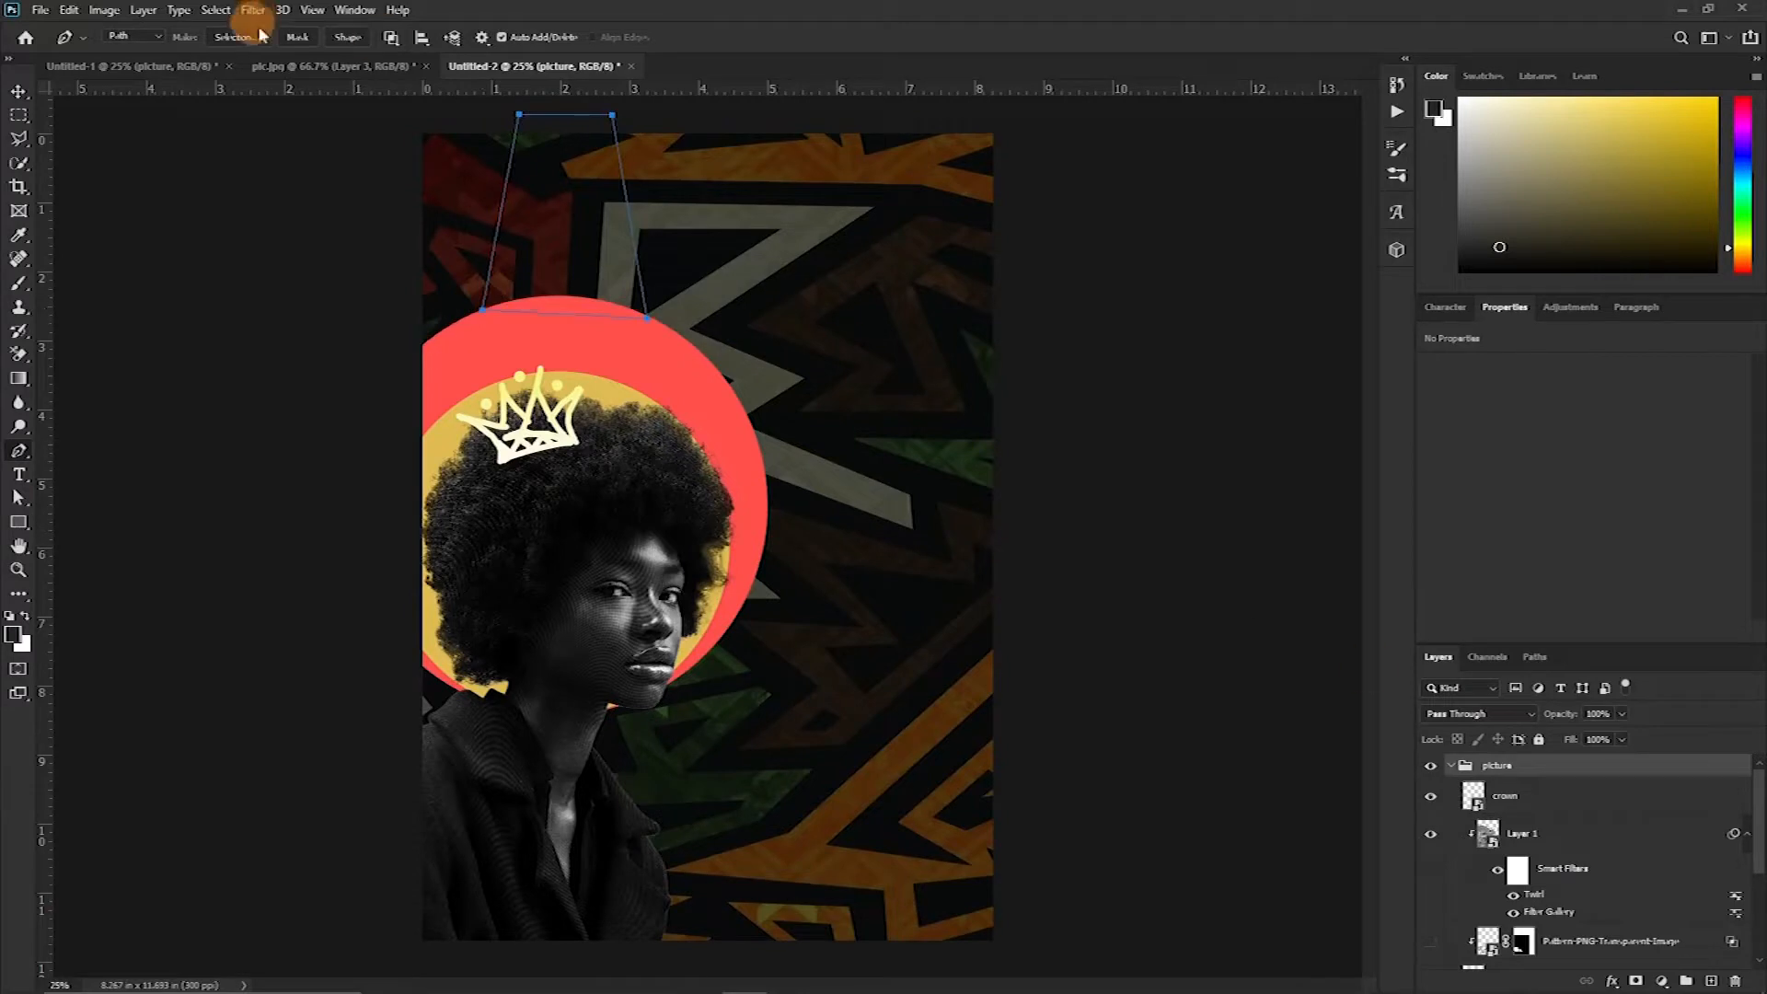
click(347, 37)
Fill the beam shape with the circle's red colour, ff514c, sampled from the canvas
double_click(1472, 795)
click(741, 345)
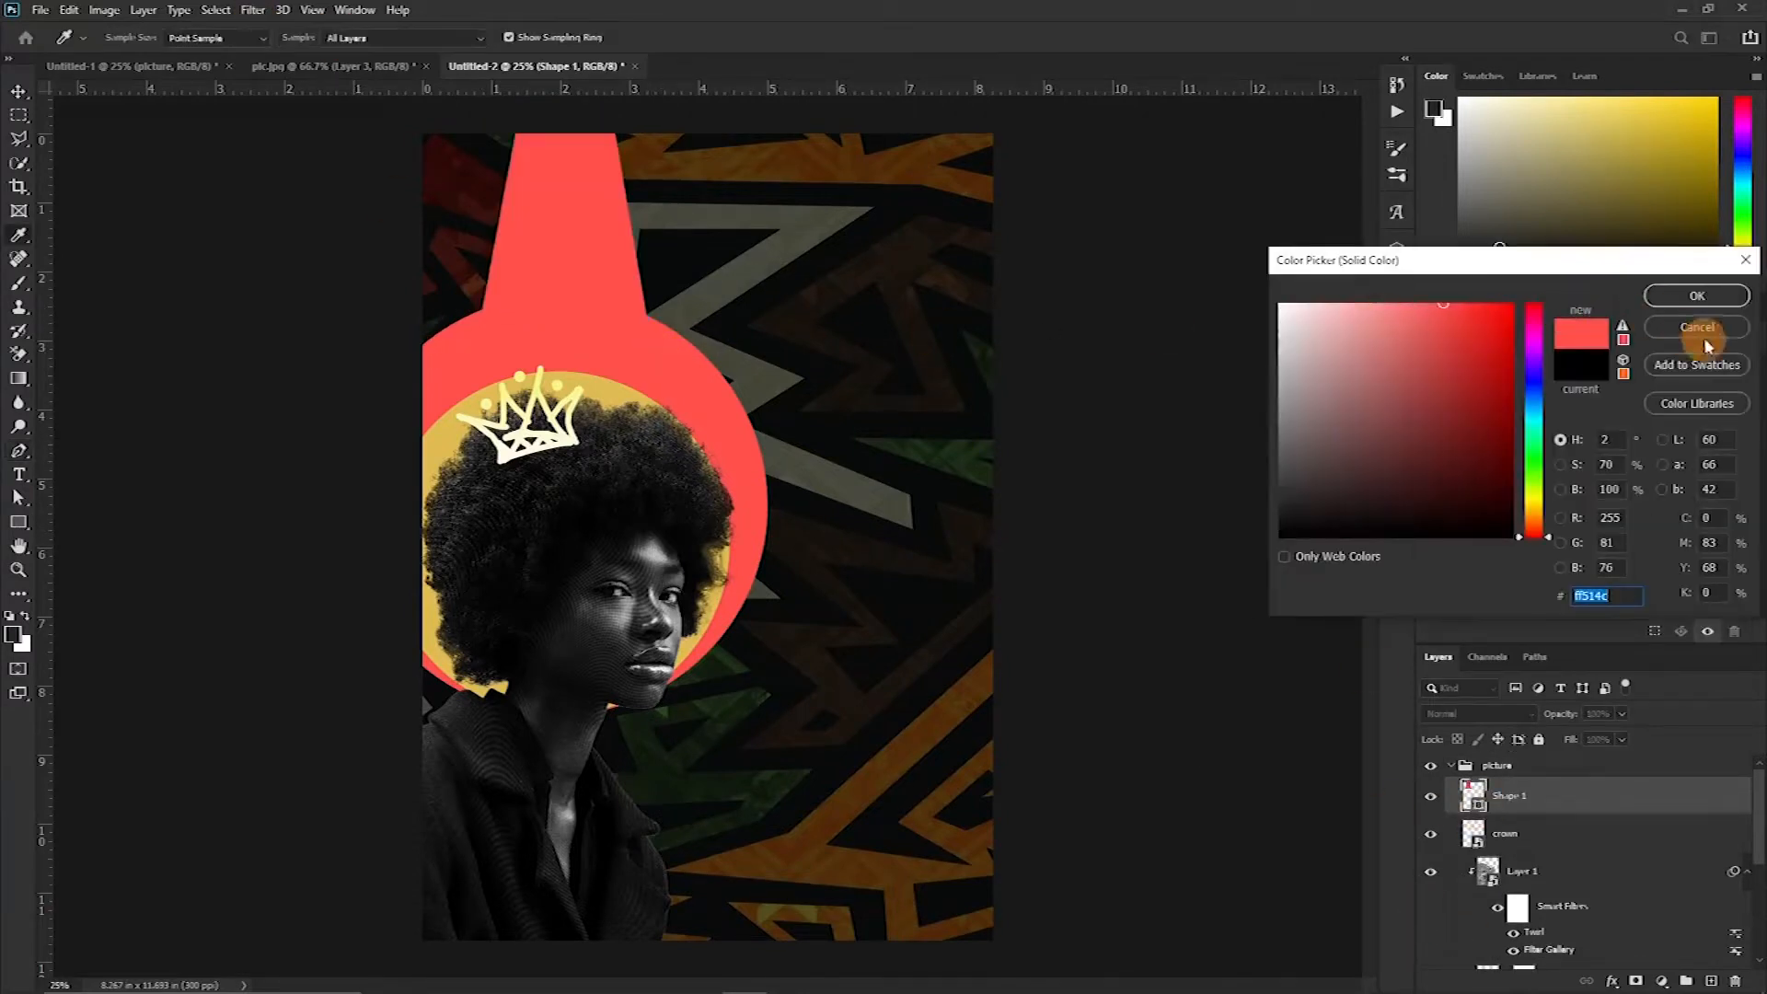
click(1696, 296)
Try to adjust the beam shape with Free Transform and undo the change
key(v)
click(599, 236)
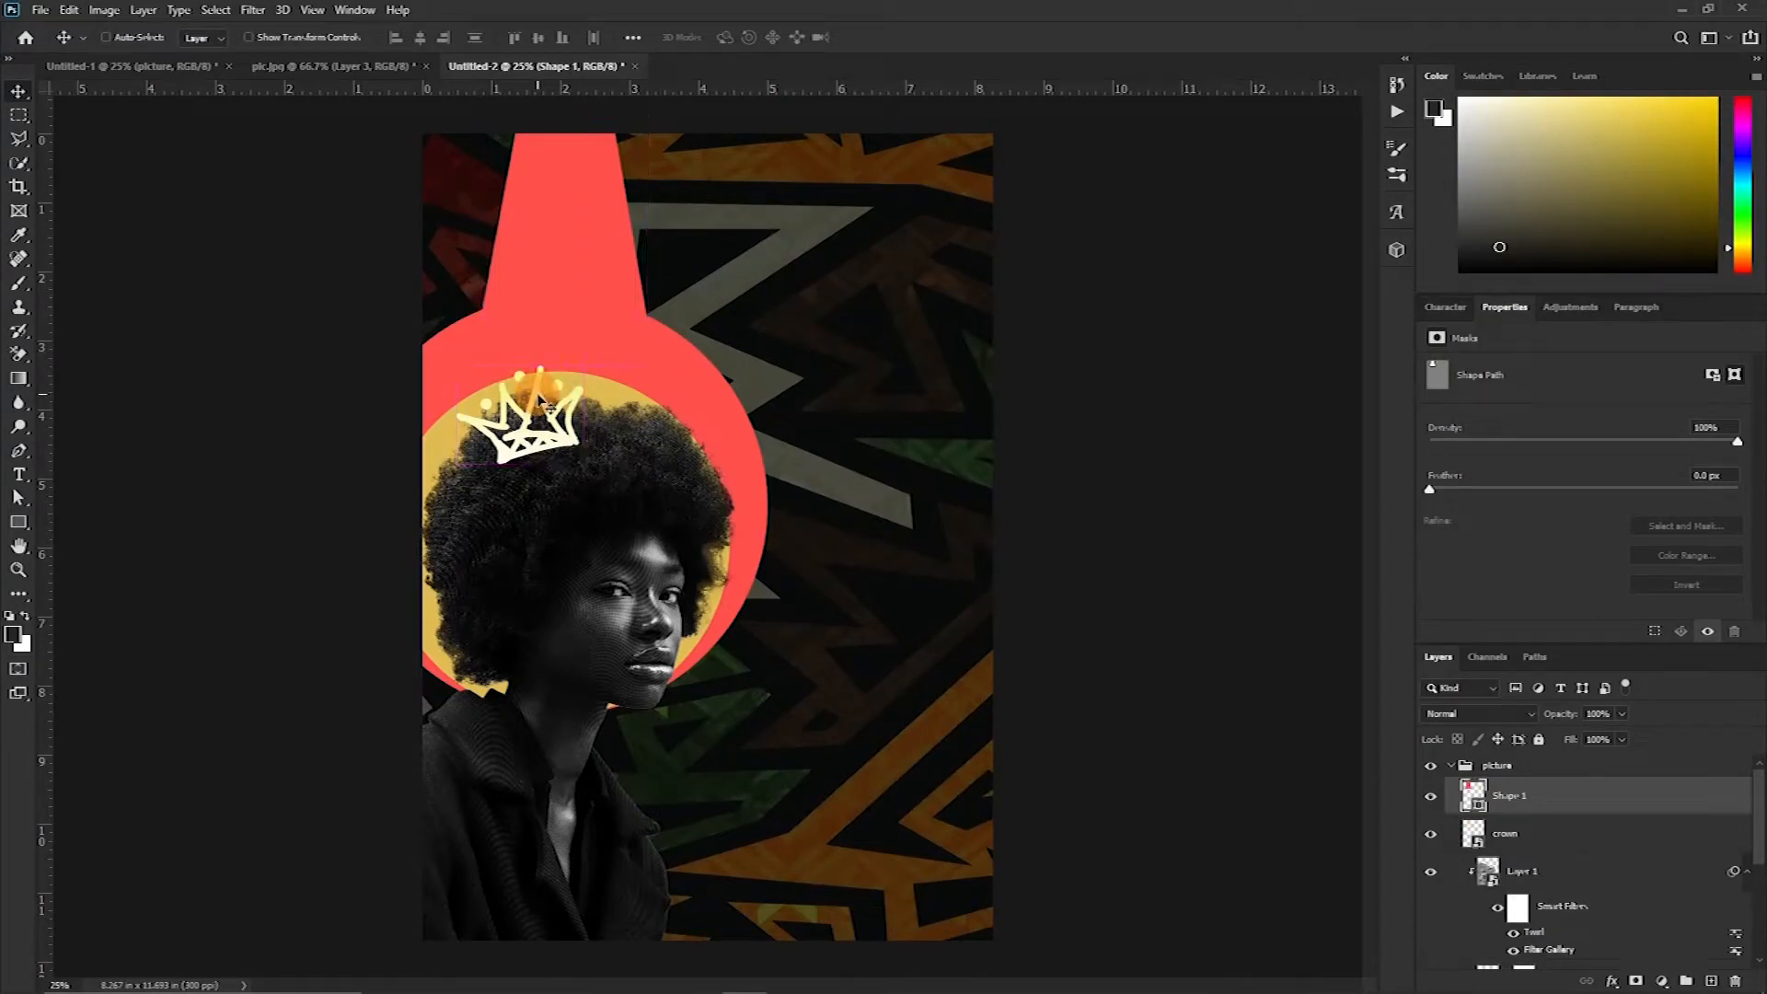
key(ctrl+t)
drag(536, 250, 529, 264)
click(673, 262)
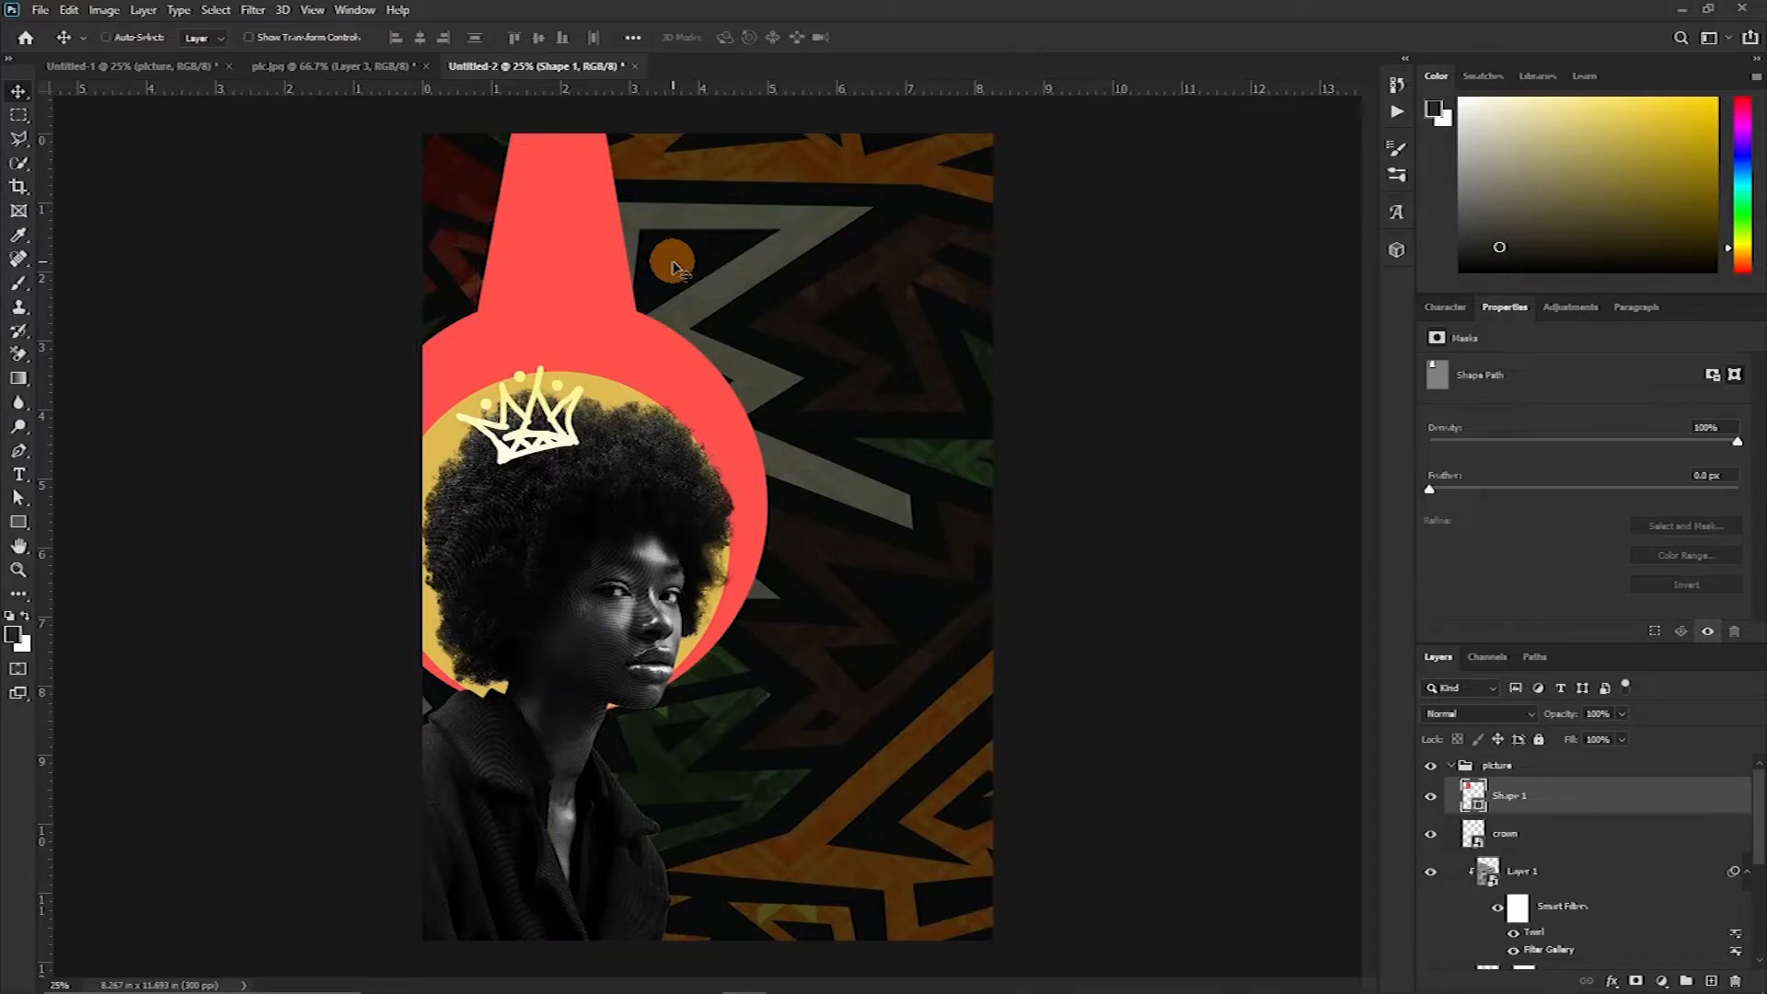
key(ctrl+z)
Link the crown, Layer 1, Pattern PNG Transparent Image and picedit layers together
key(ctrl+plus)
drag(586, 582, 639, 208)
key(ctrl+plus)
scroll(1561, 846, down, 2)
scroll(1561, 846, up, 1)
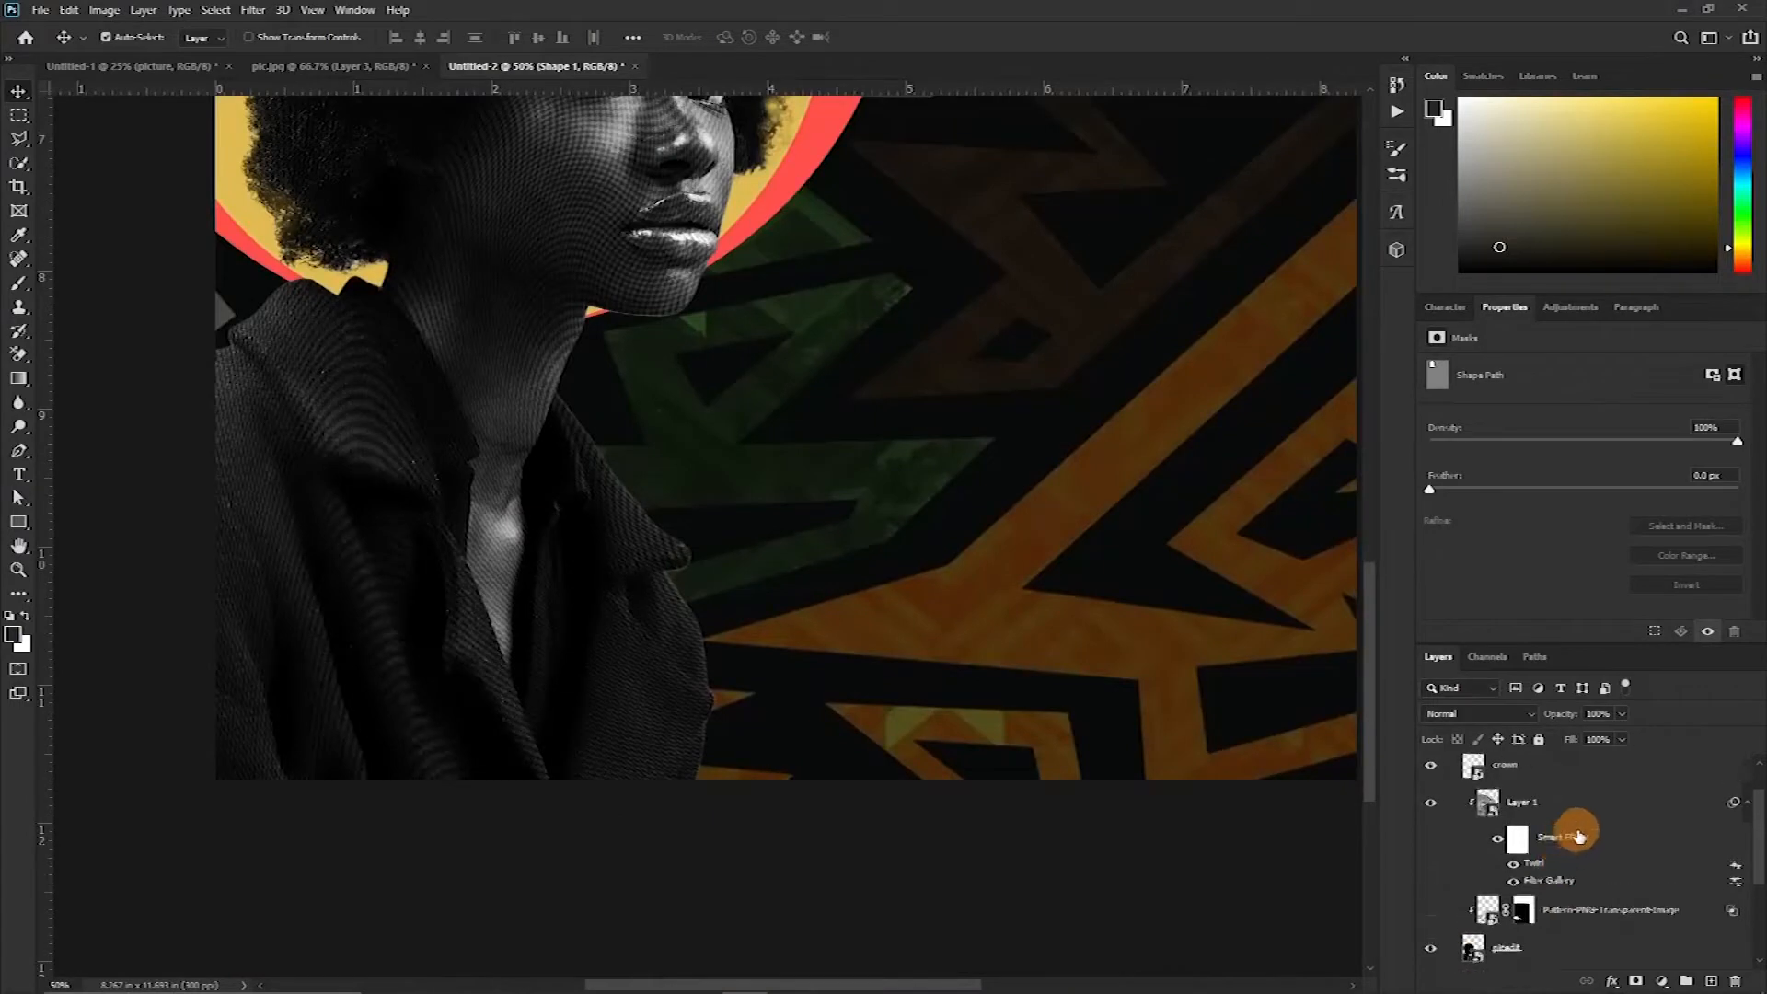
scroll(1573, 833, up, 1)
click(1601, 807)
scroll(1597, 828, down, 3)
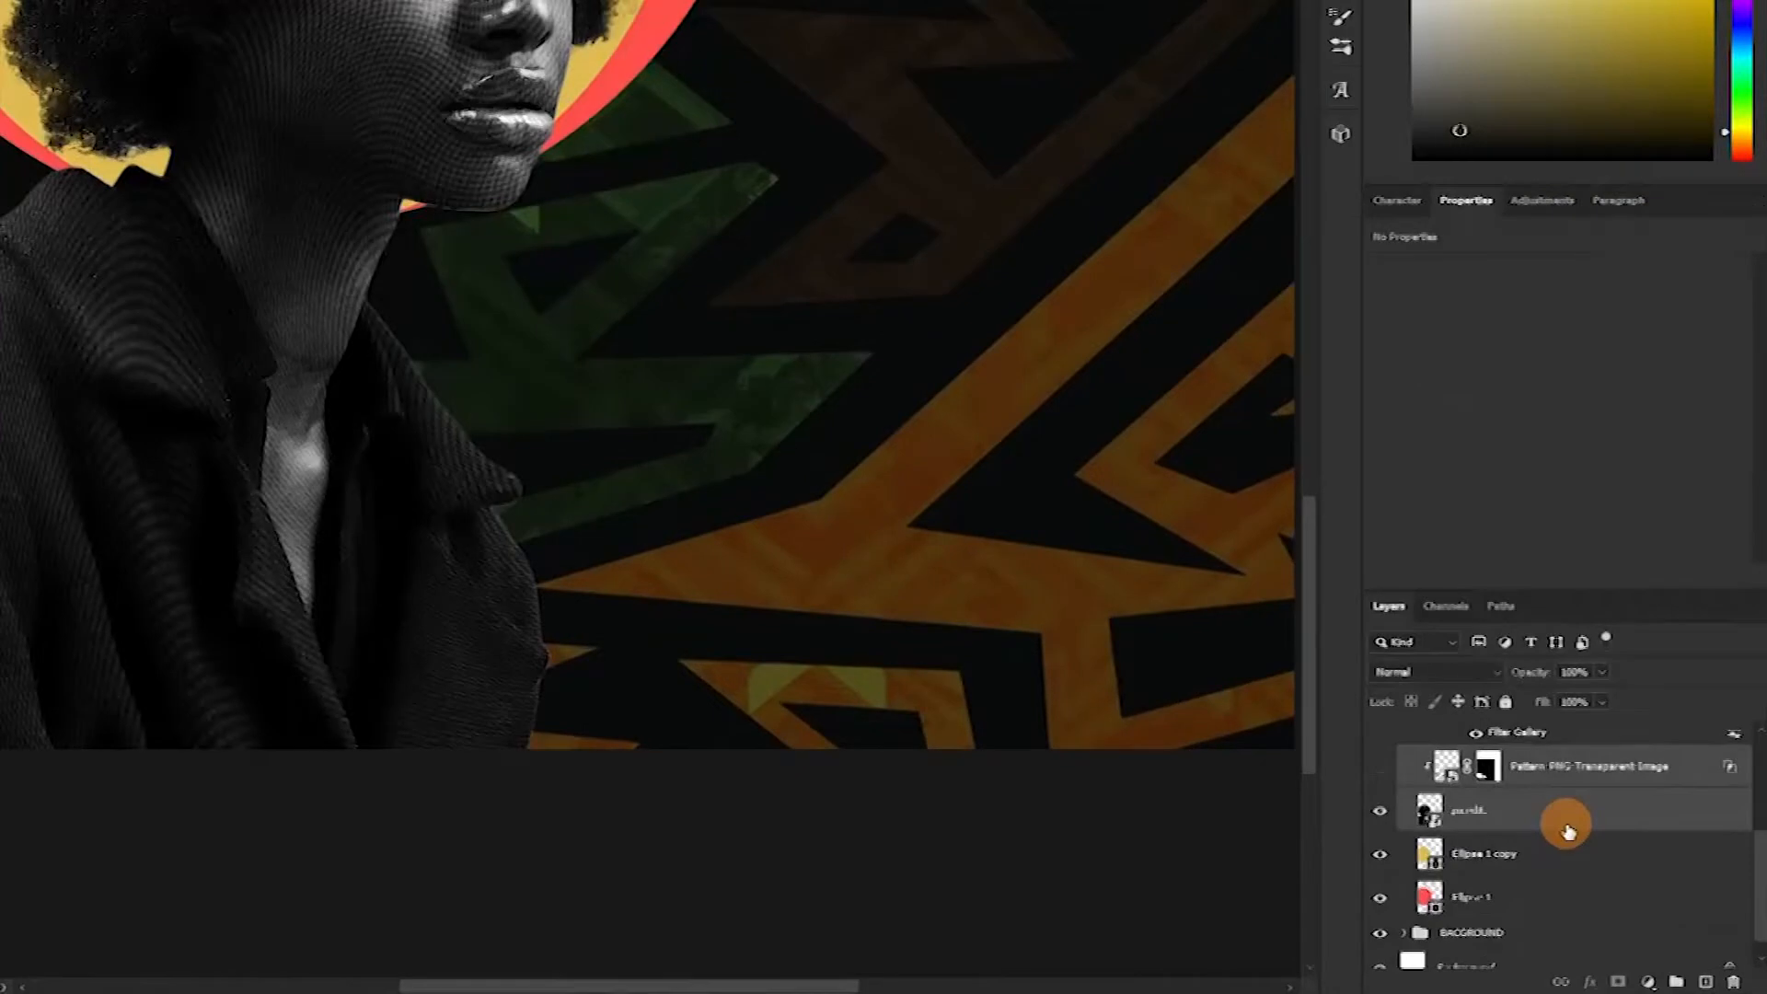
scroll(1592, 849, up, 4)
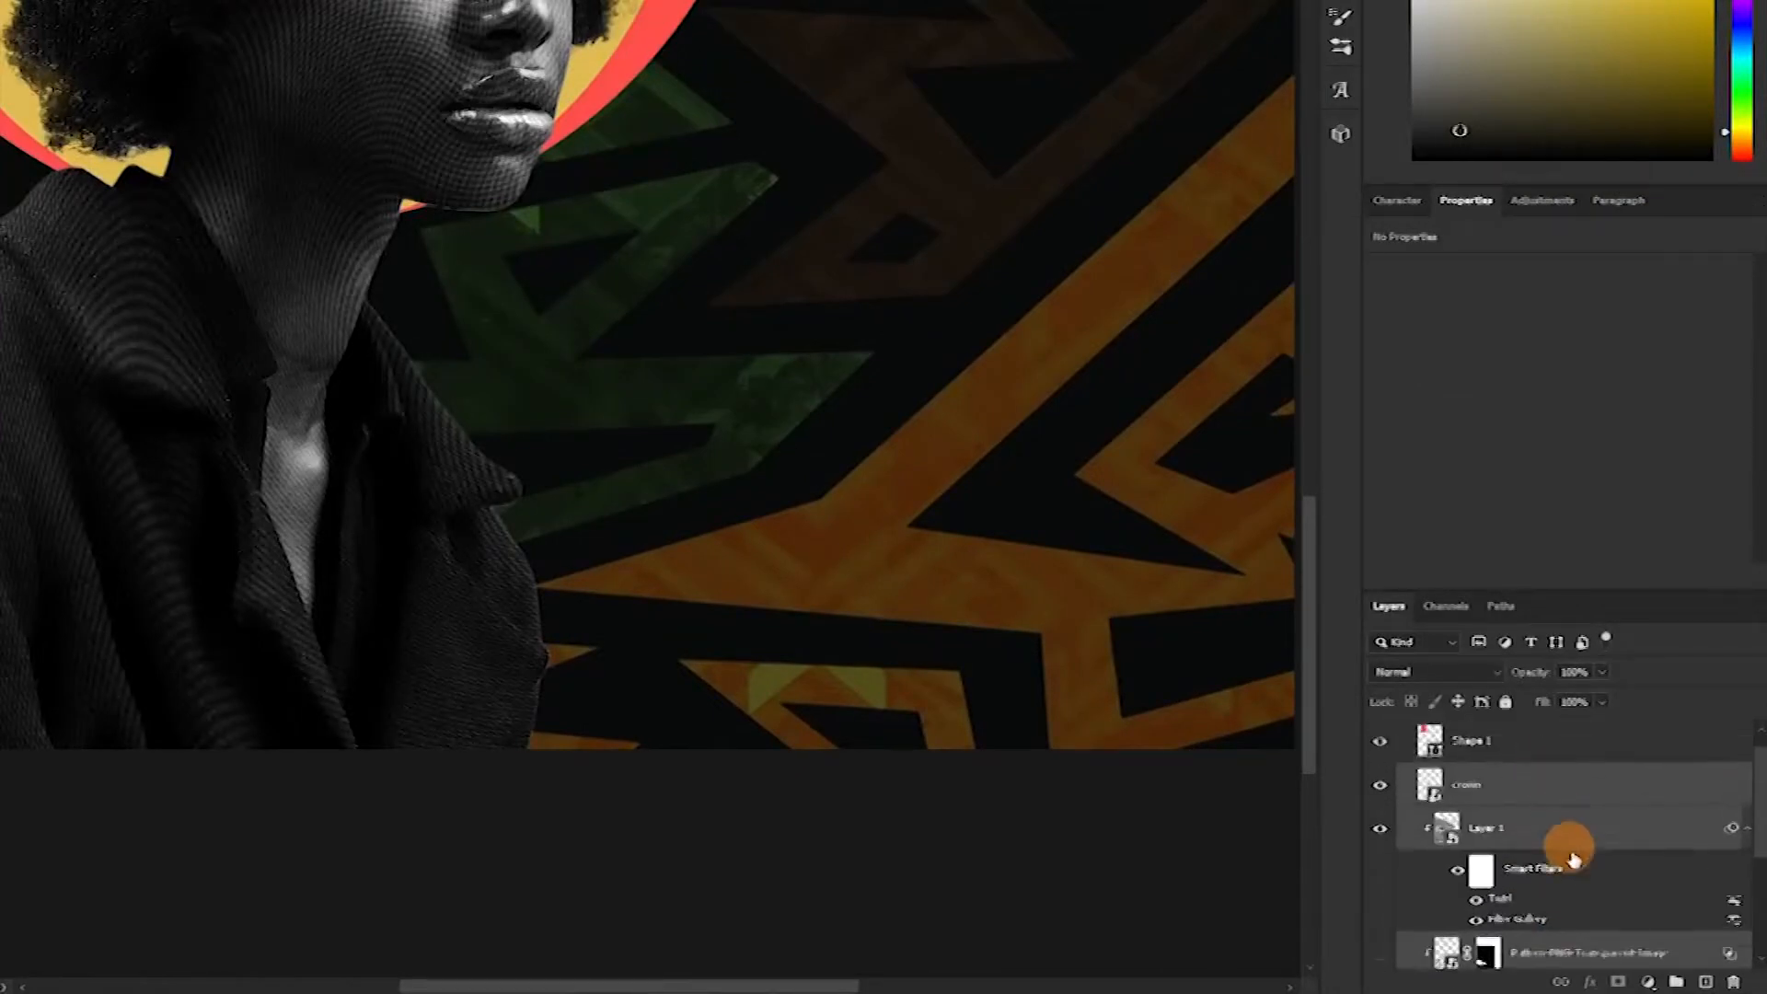
click(1556, 792)
scroll(1553, 819, down, 3)
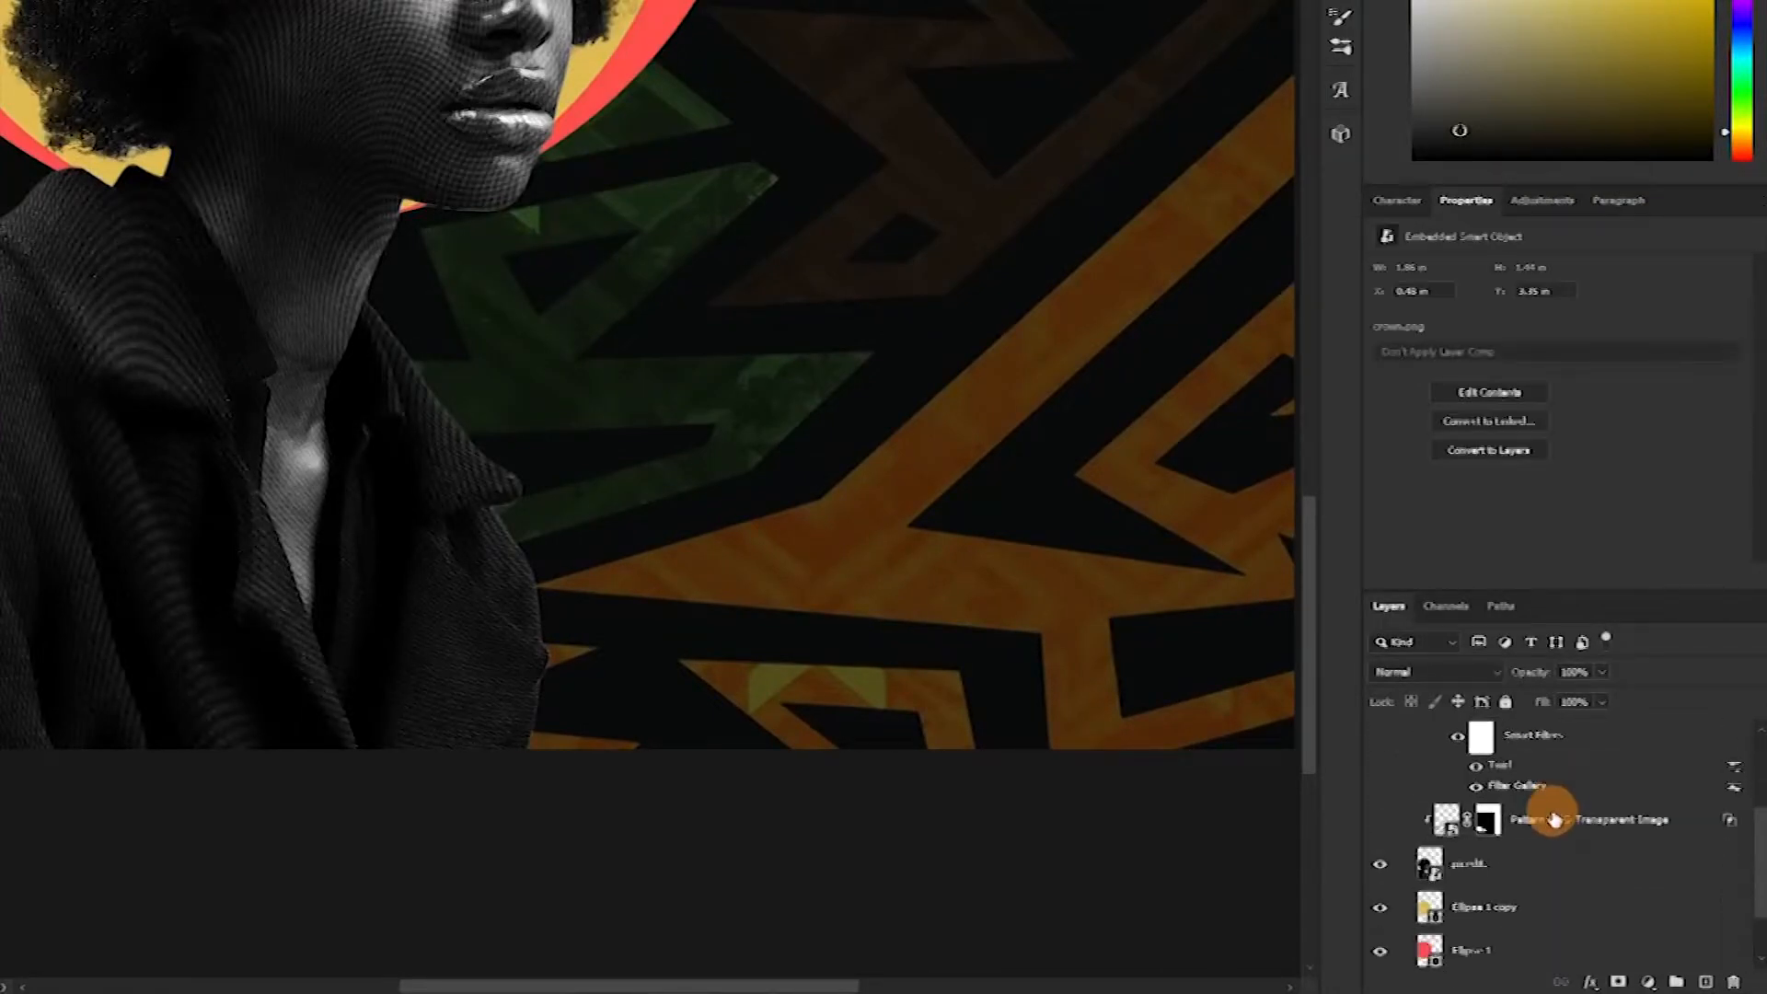
scroll(1553, 828, down, 2)
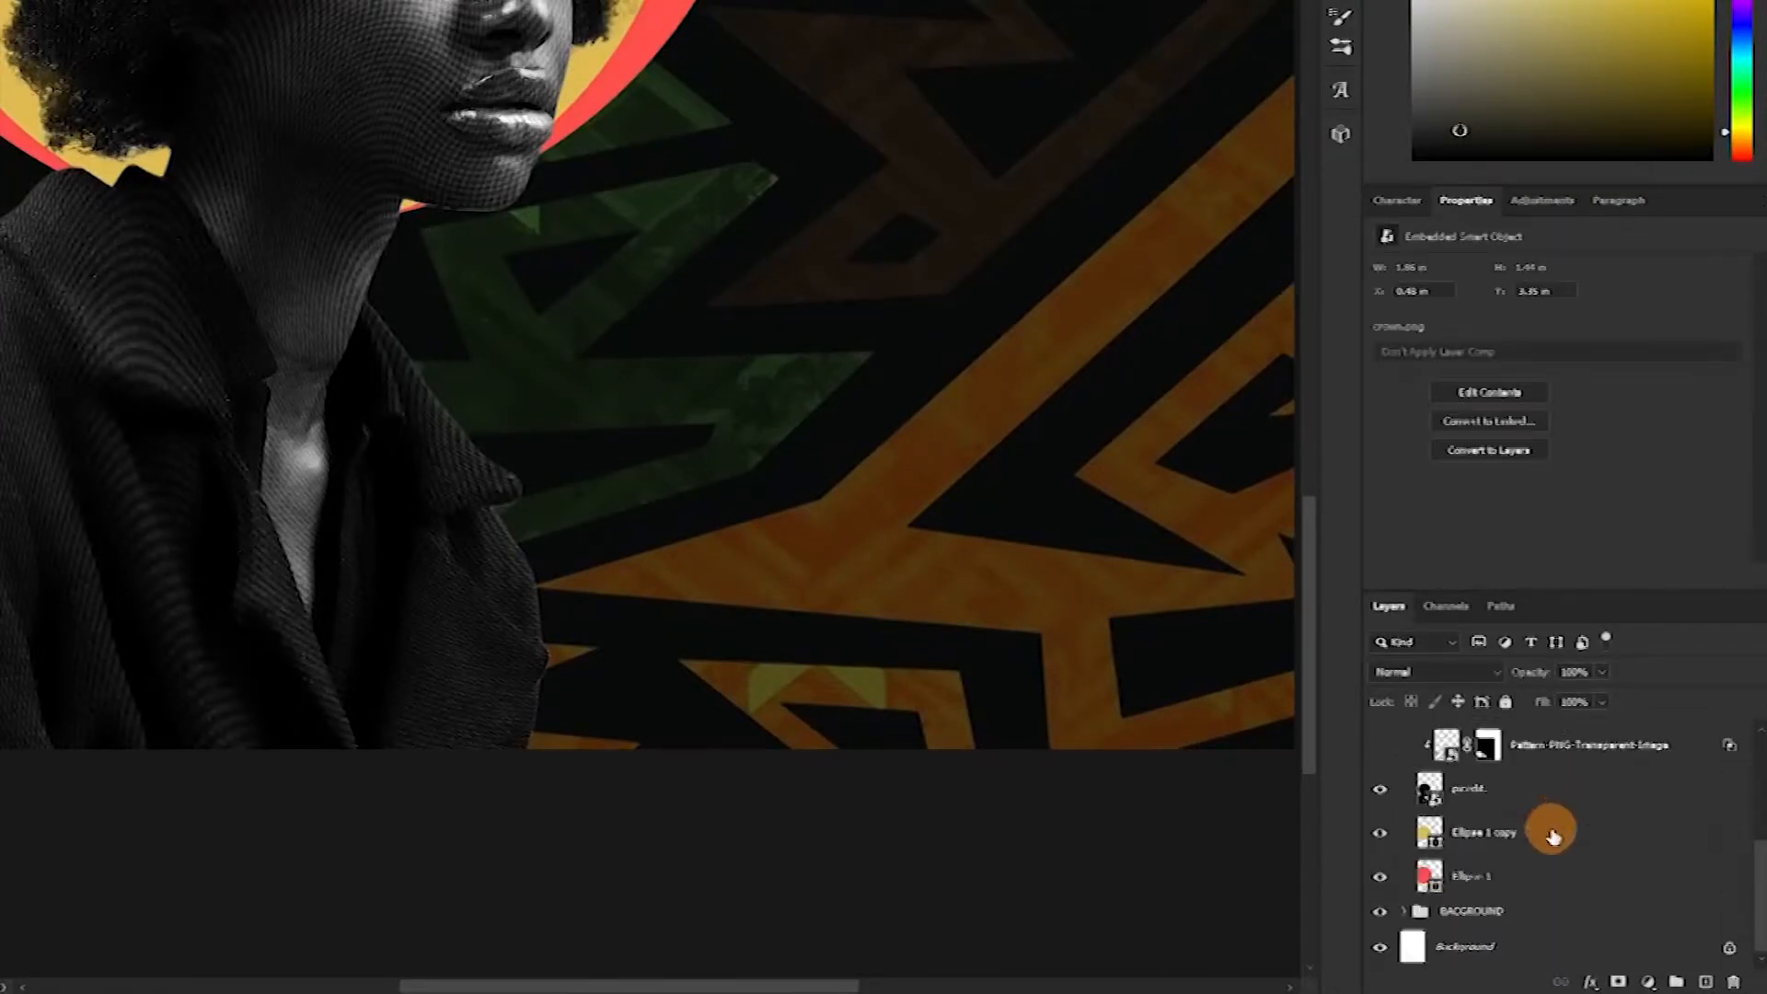
shift+click(1562, 792)
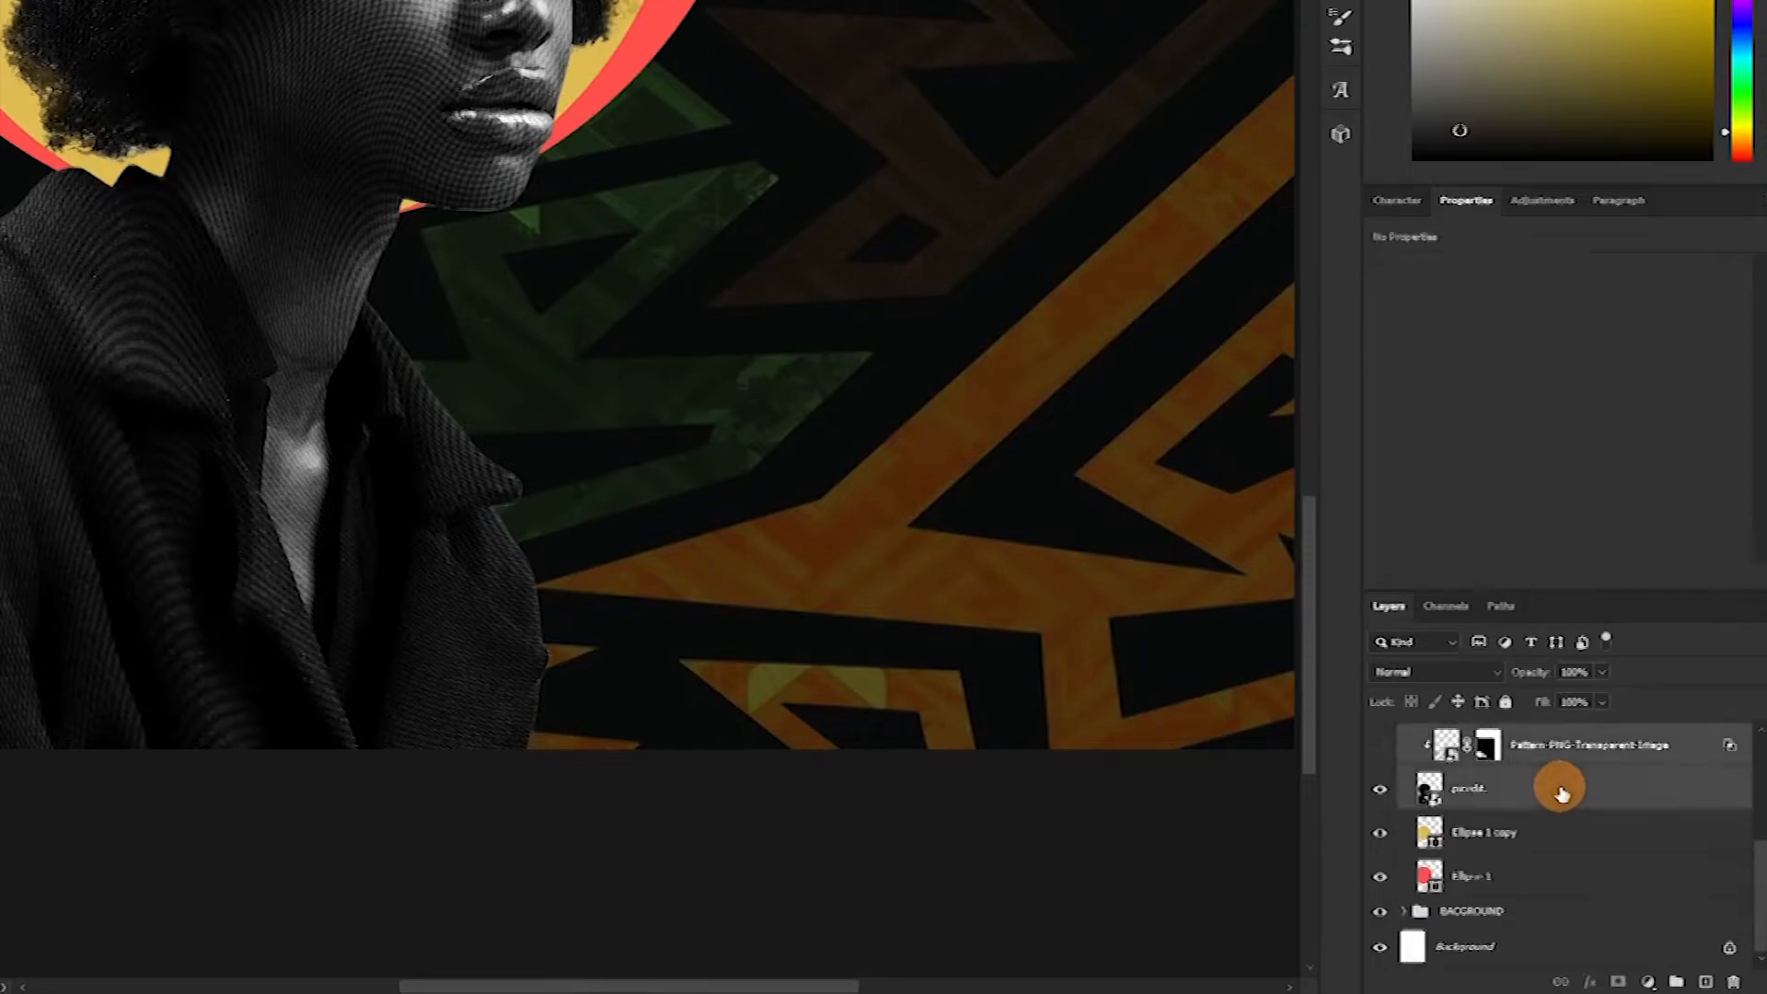
right_click(1632, 797)
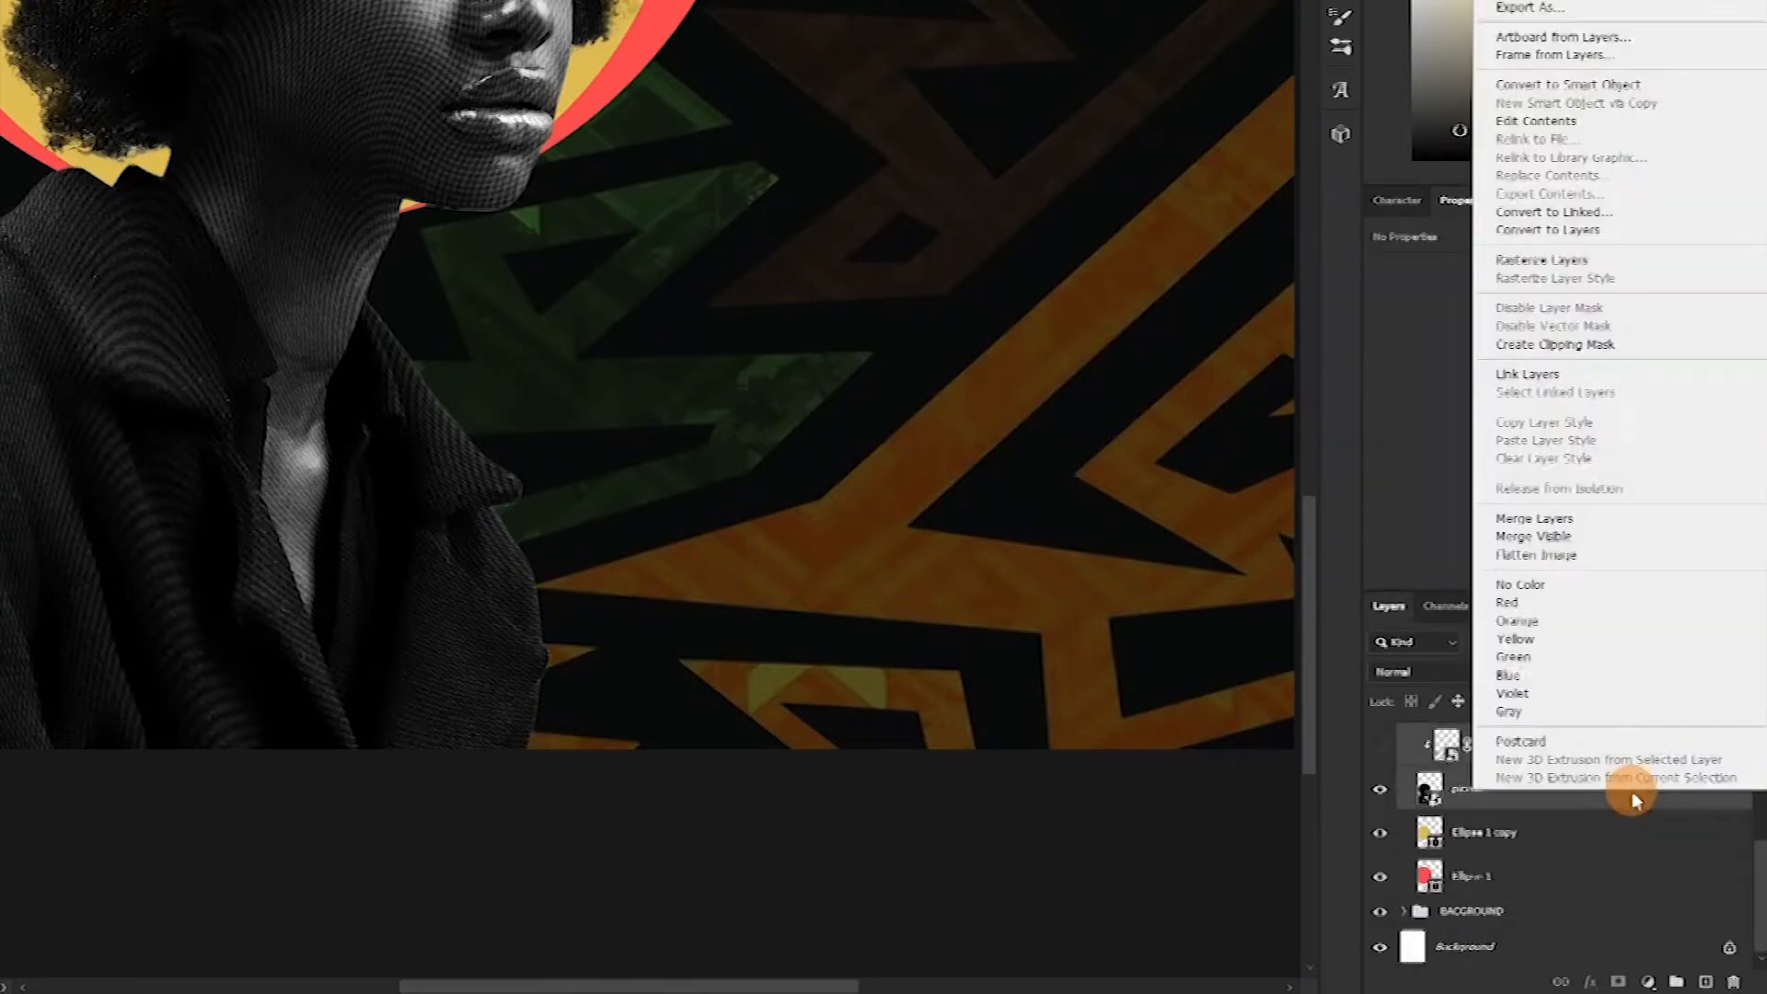
click(1516, 384)
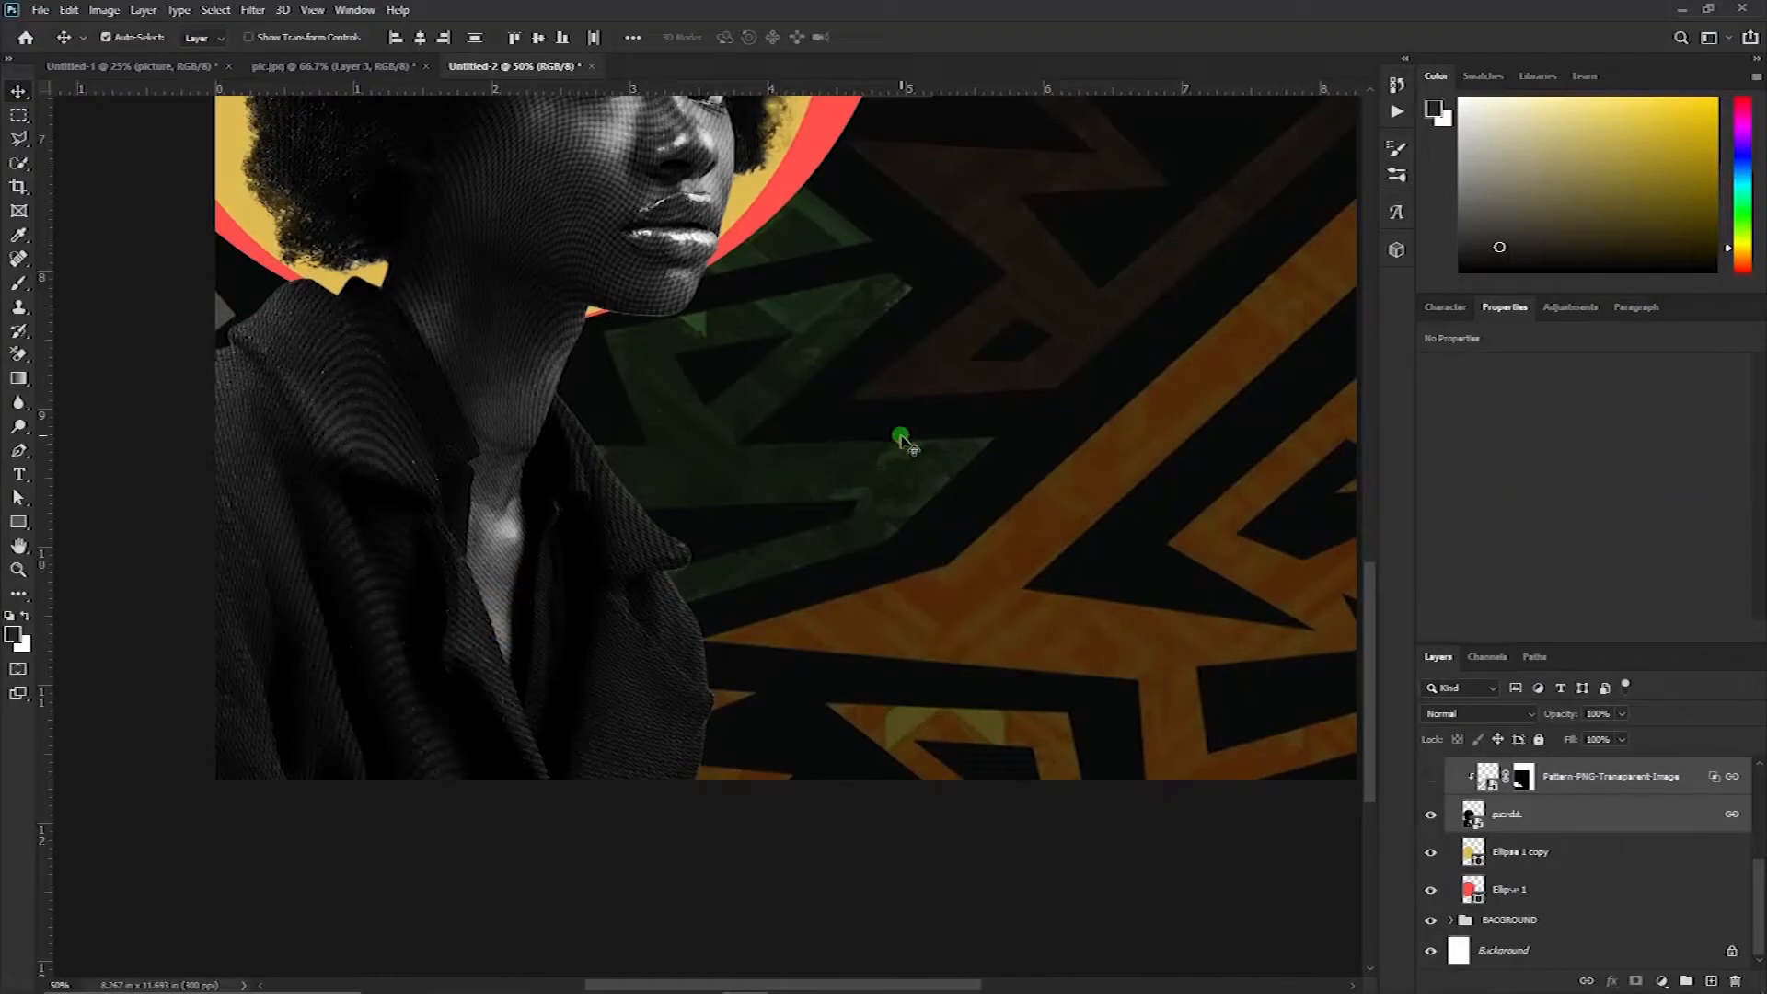
Move the linked portrait layers toward the canvas centre and slightly higher
click(622, 553)
drag(622, 552, 875, 480)
drag(943, 578, 935, 580)
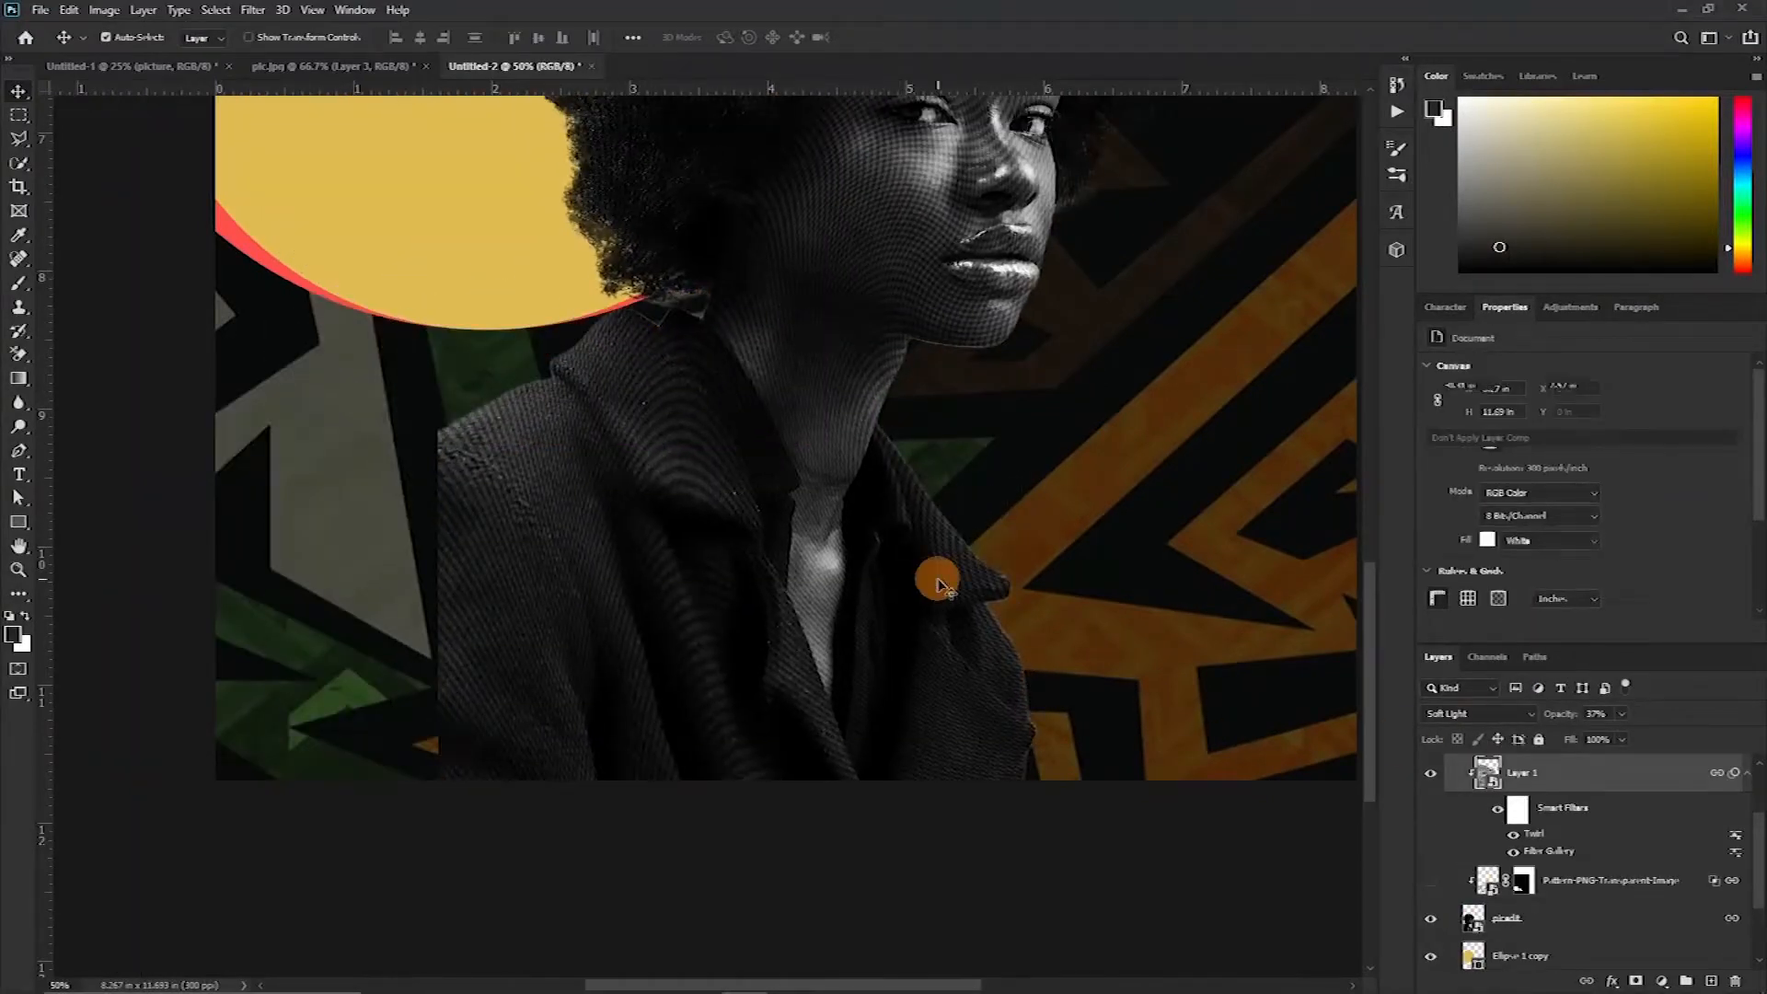
key(ctrl+minus)
key(ctrl+minus)
drag(772, 497, 701, 555)
scroll(1672, 837, up, 2)
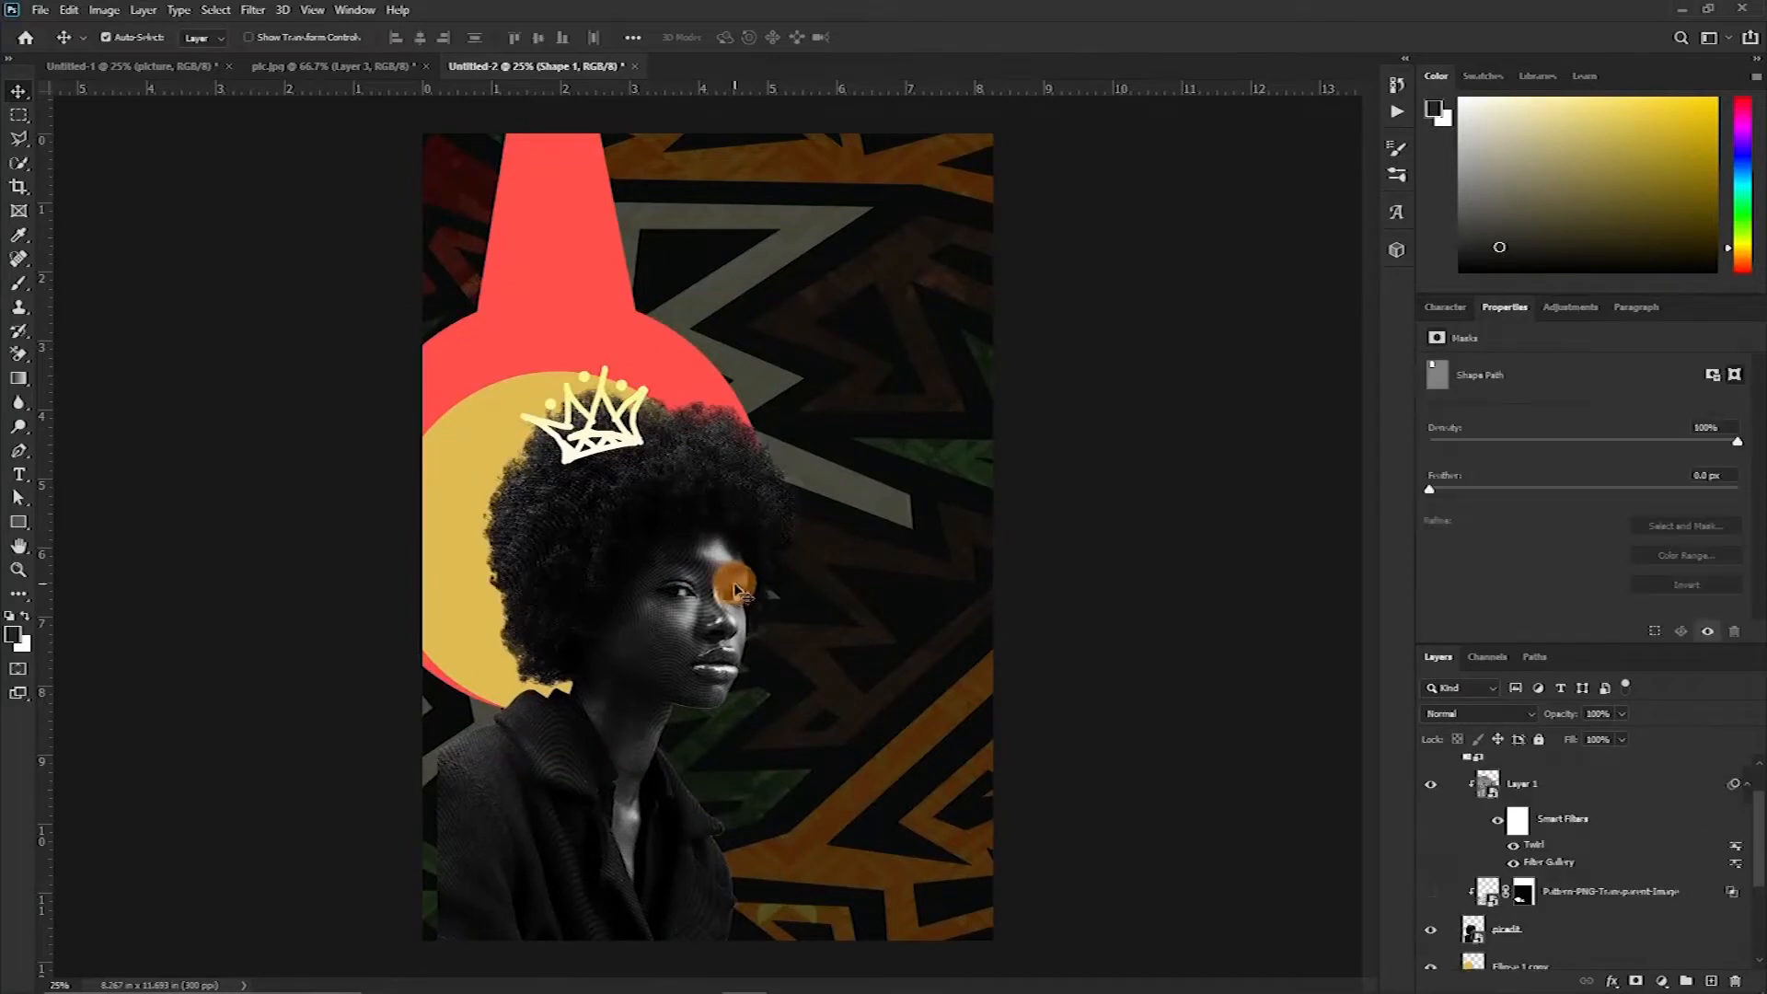
drag(665, 623, 697, 538)
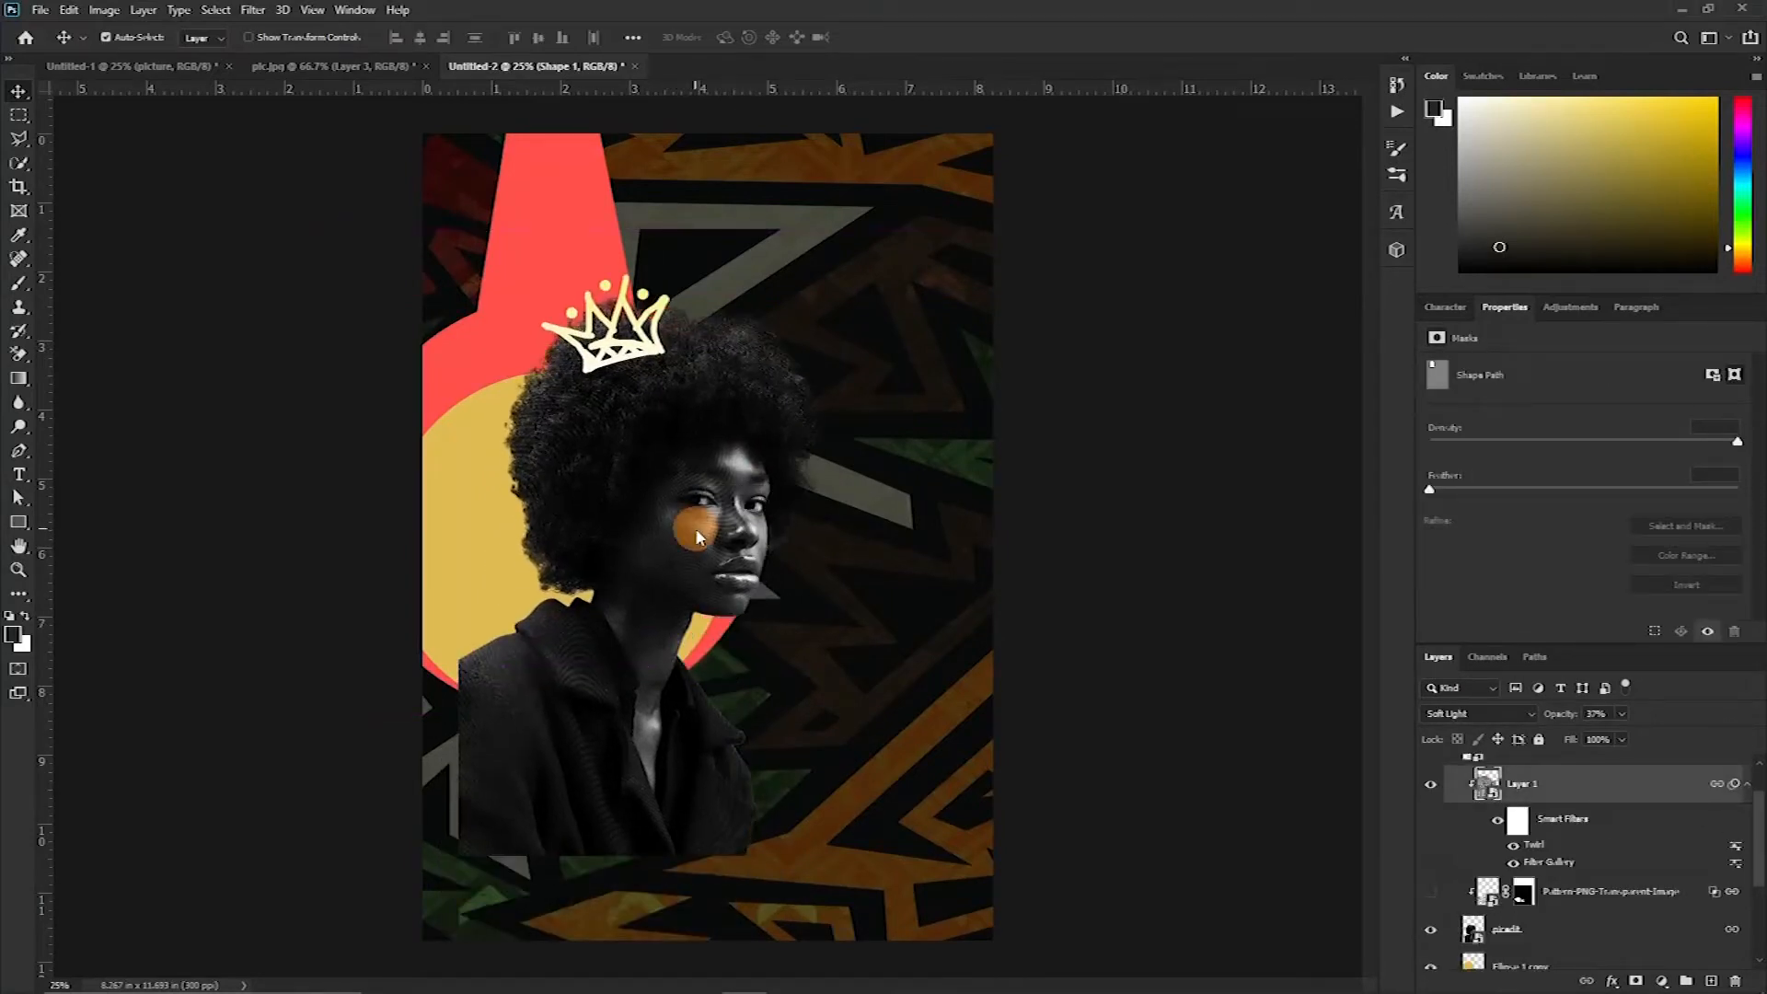
Select the jacket on the picedit layer with the Quick Selection tool
key(ctrl+plus)
key(ctrl+plus)
drag(566, 679, 708, 357)
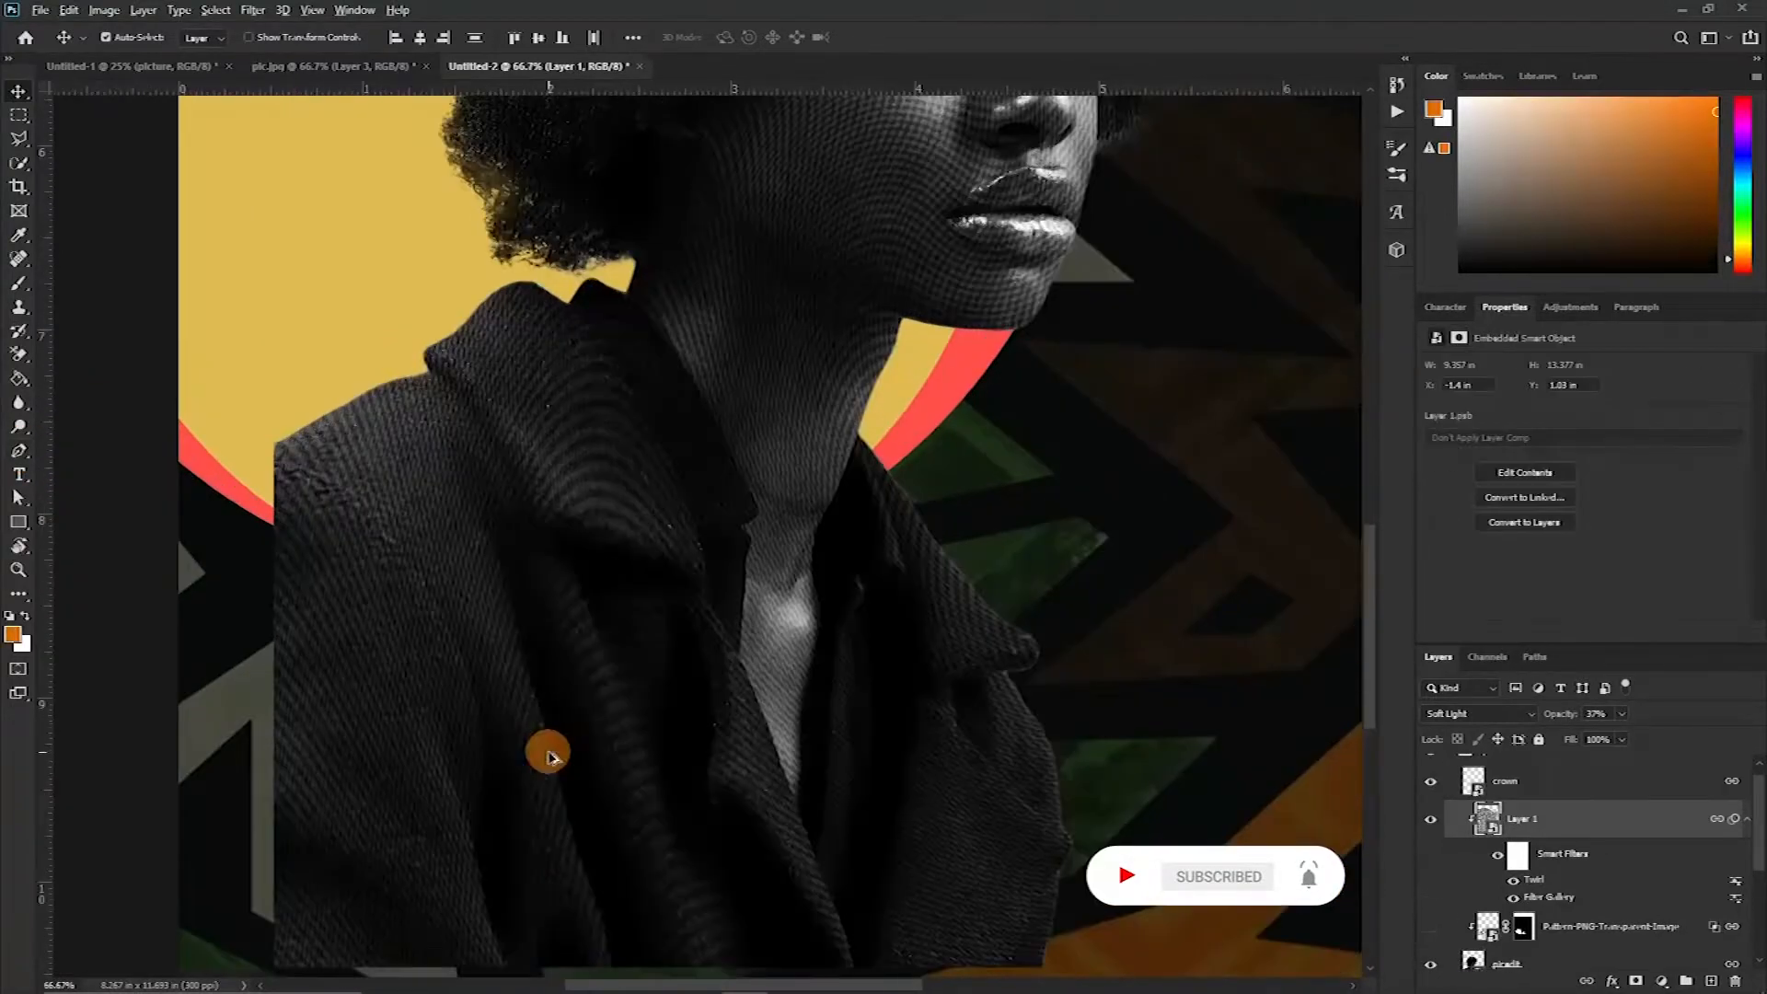
scroll(551, 727, down, 2)
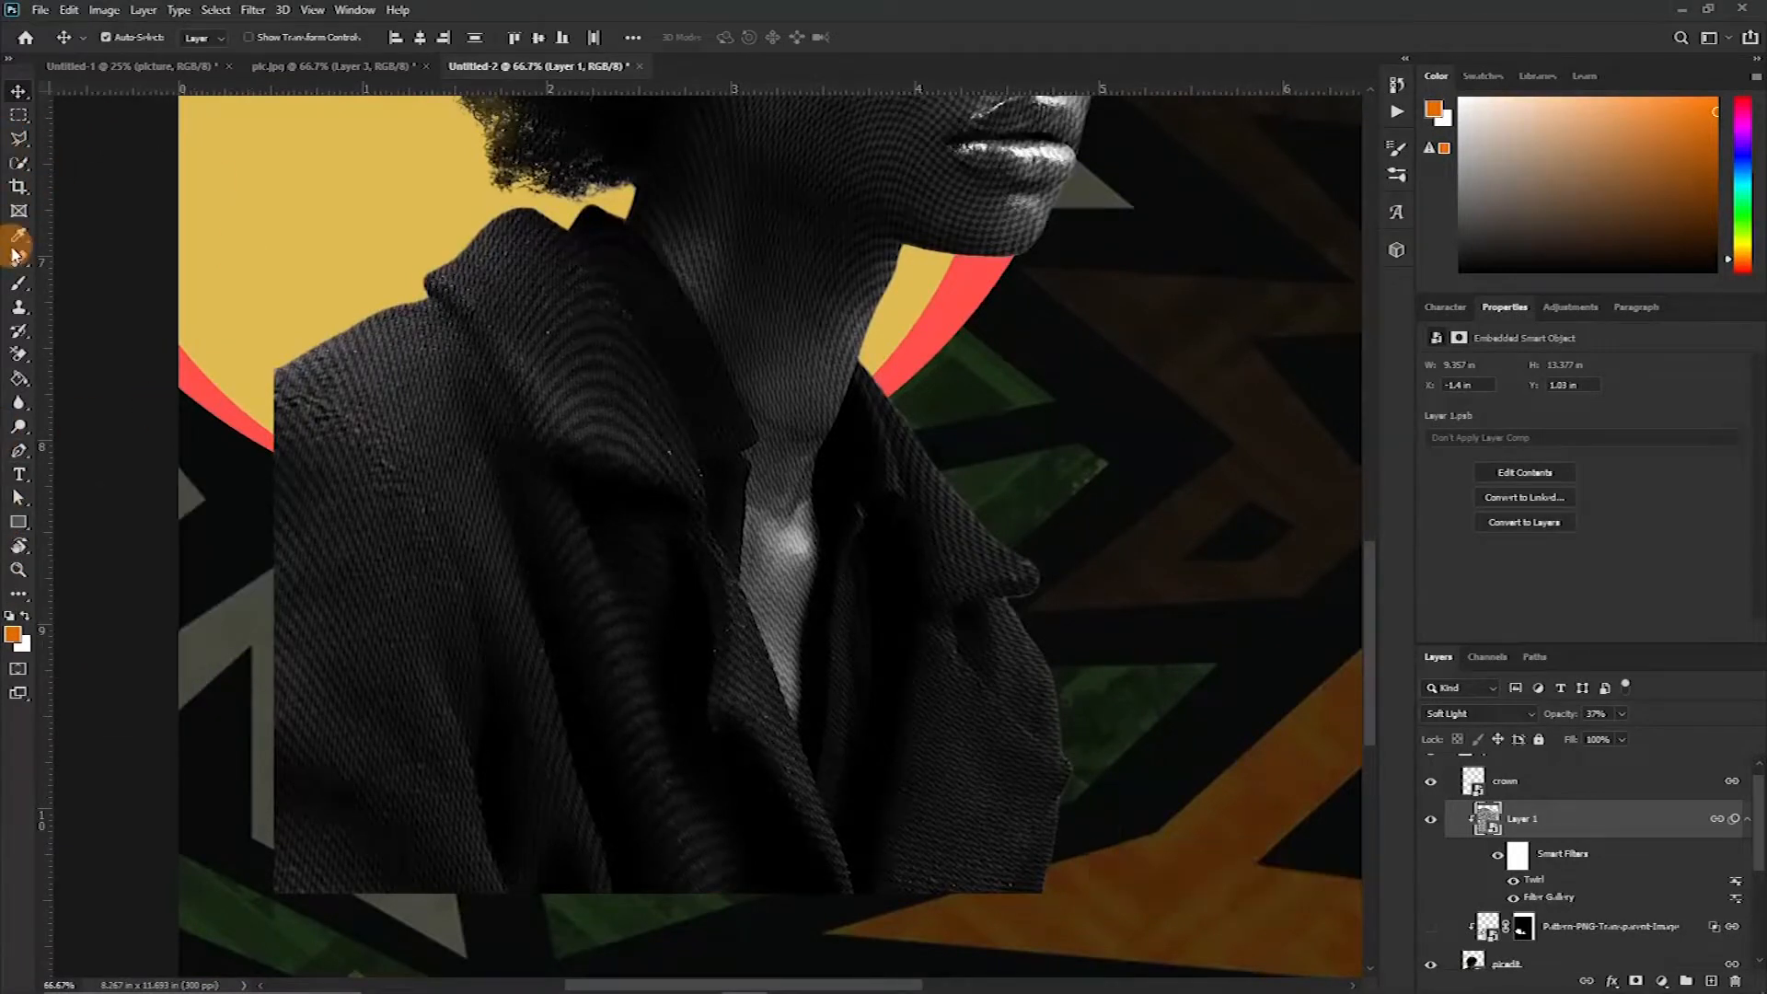
click(15, 170)
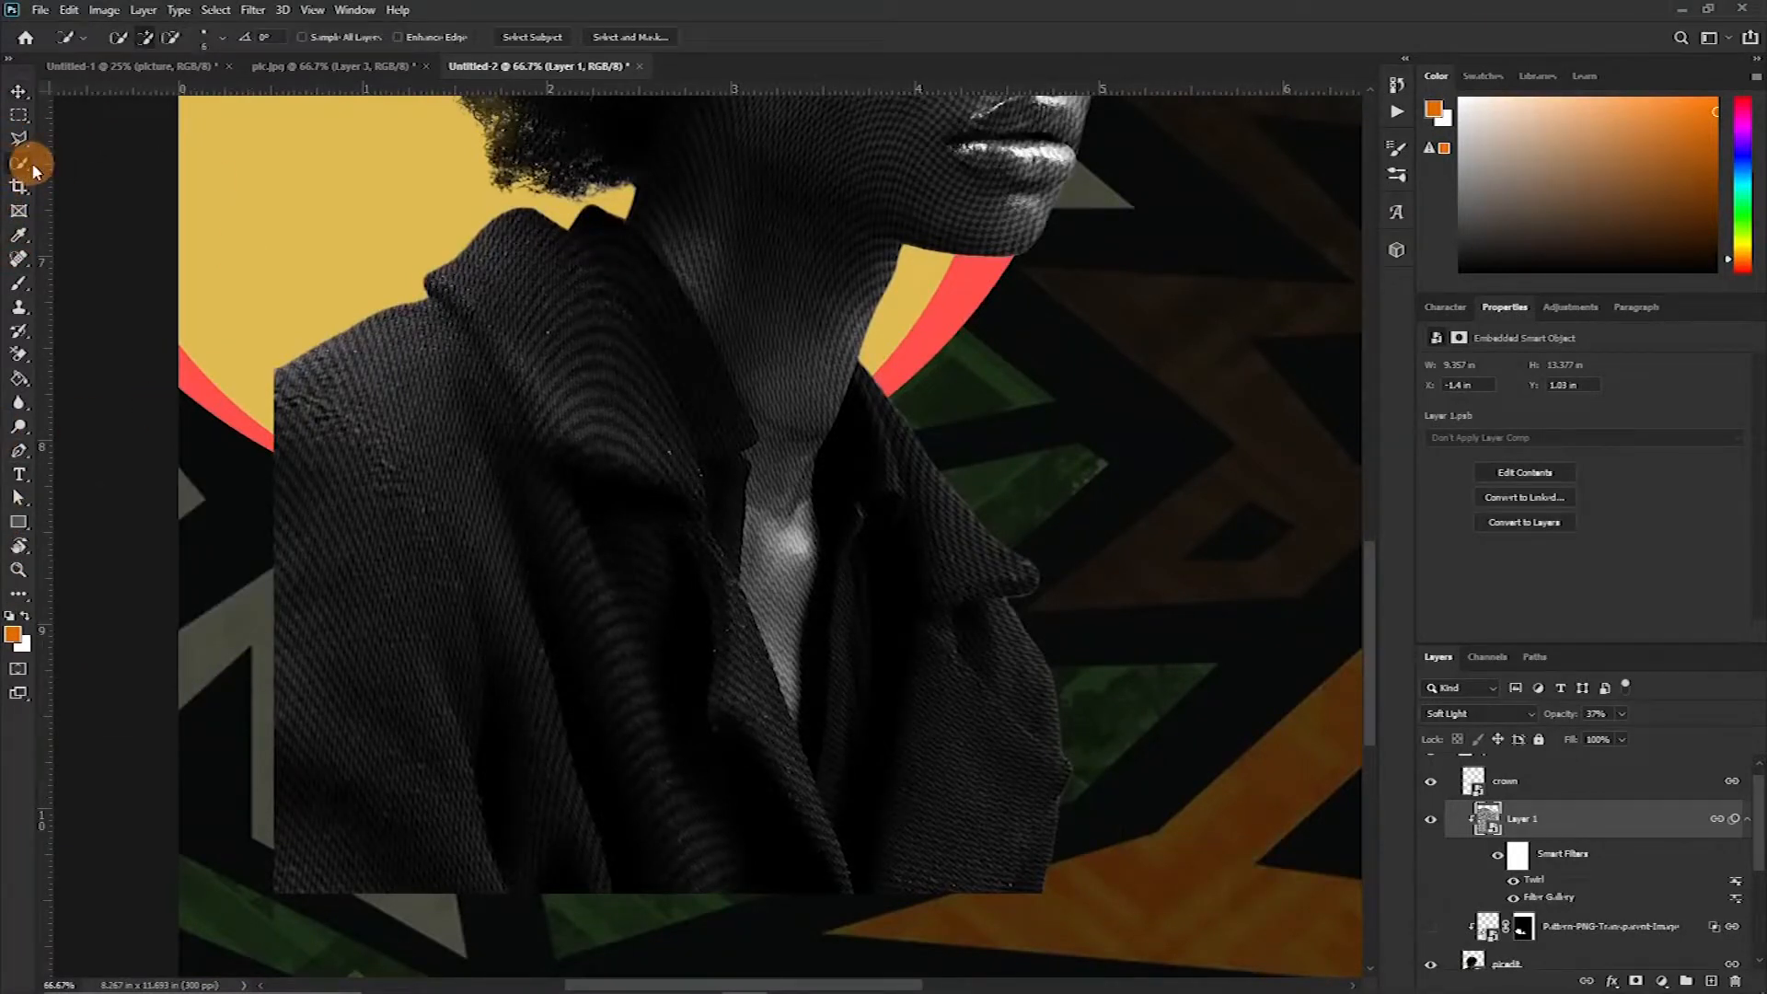
right_click(32, 168)
click(104, 184)
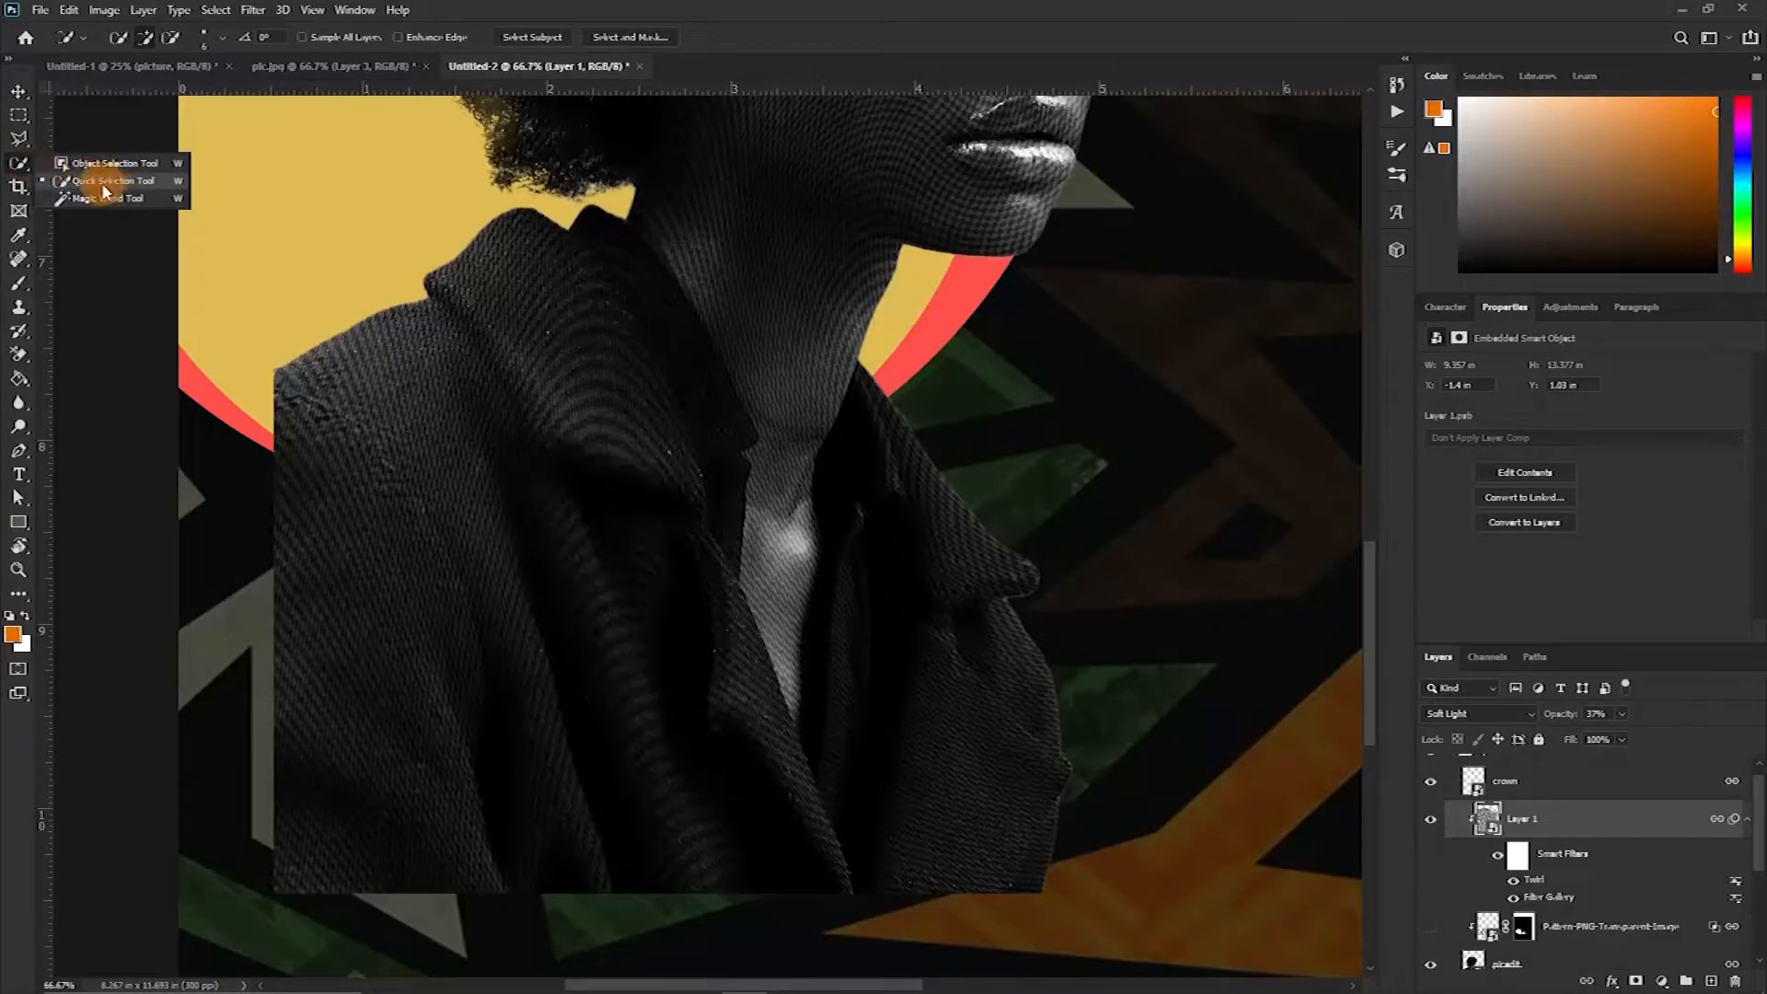
scroll(1527, 893, down, 3)
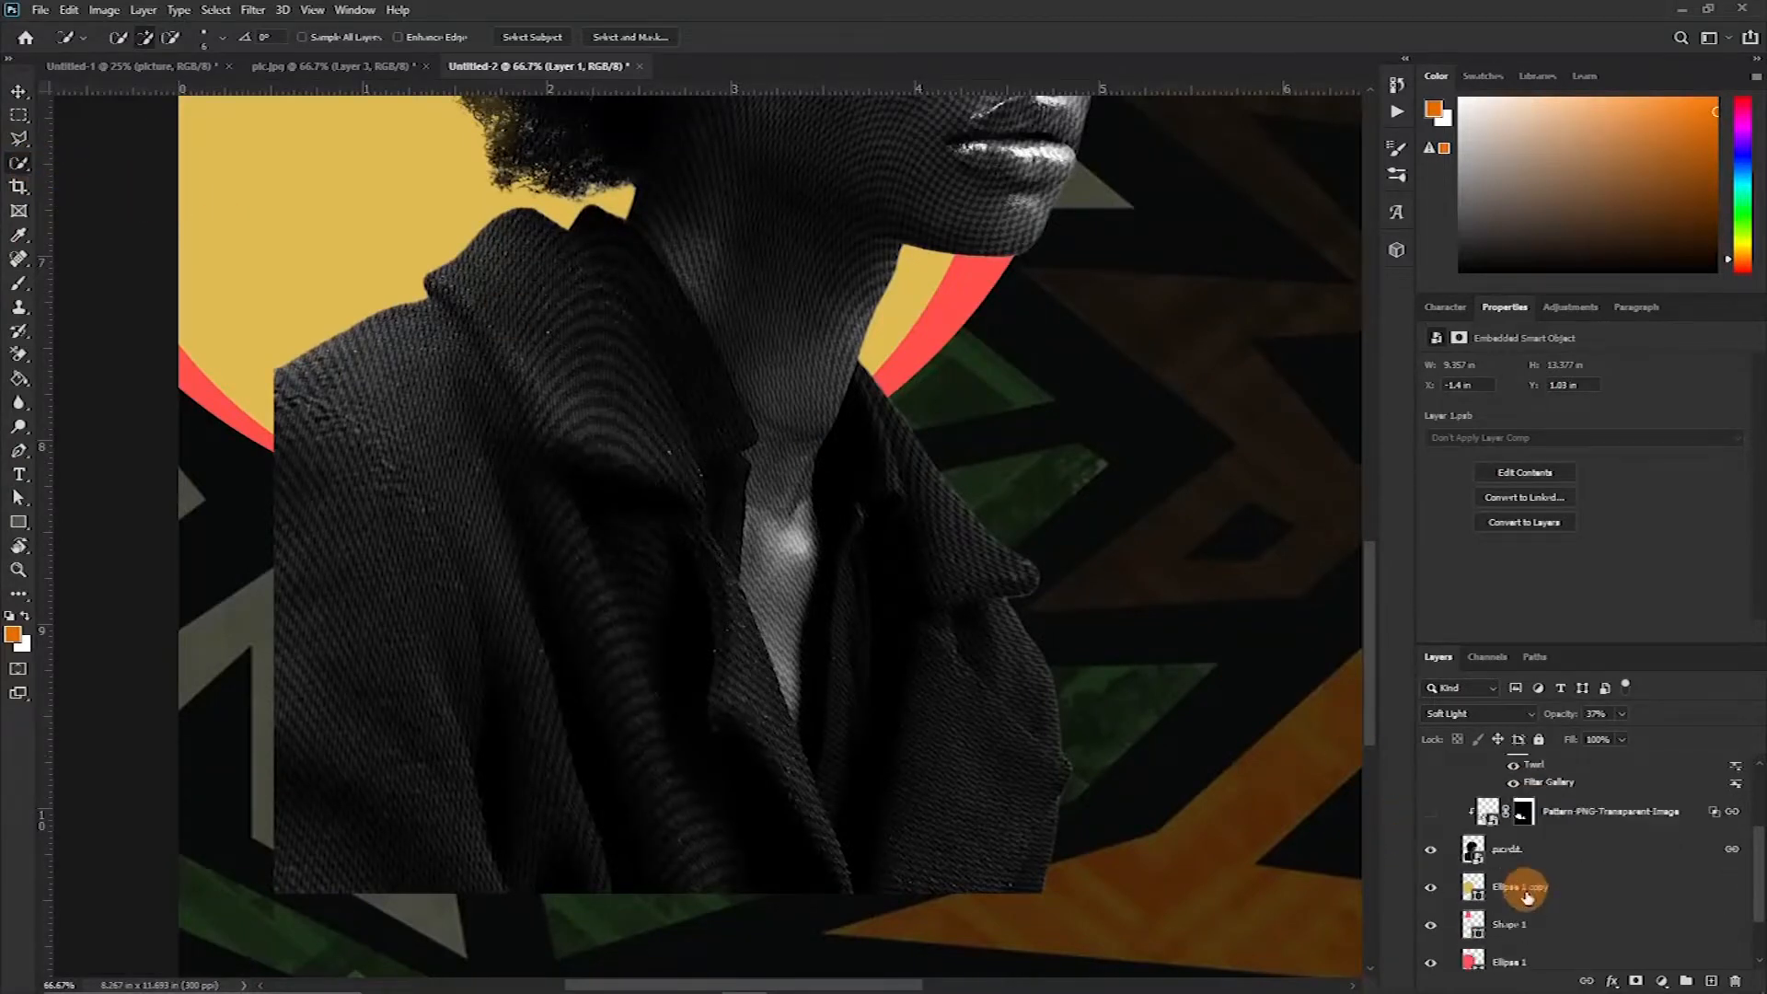
click(1528, 847)
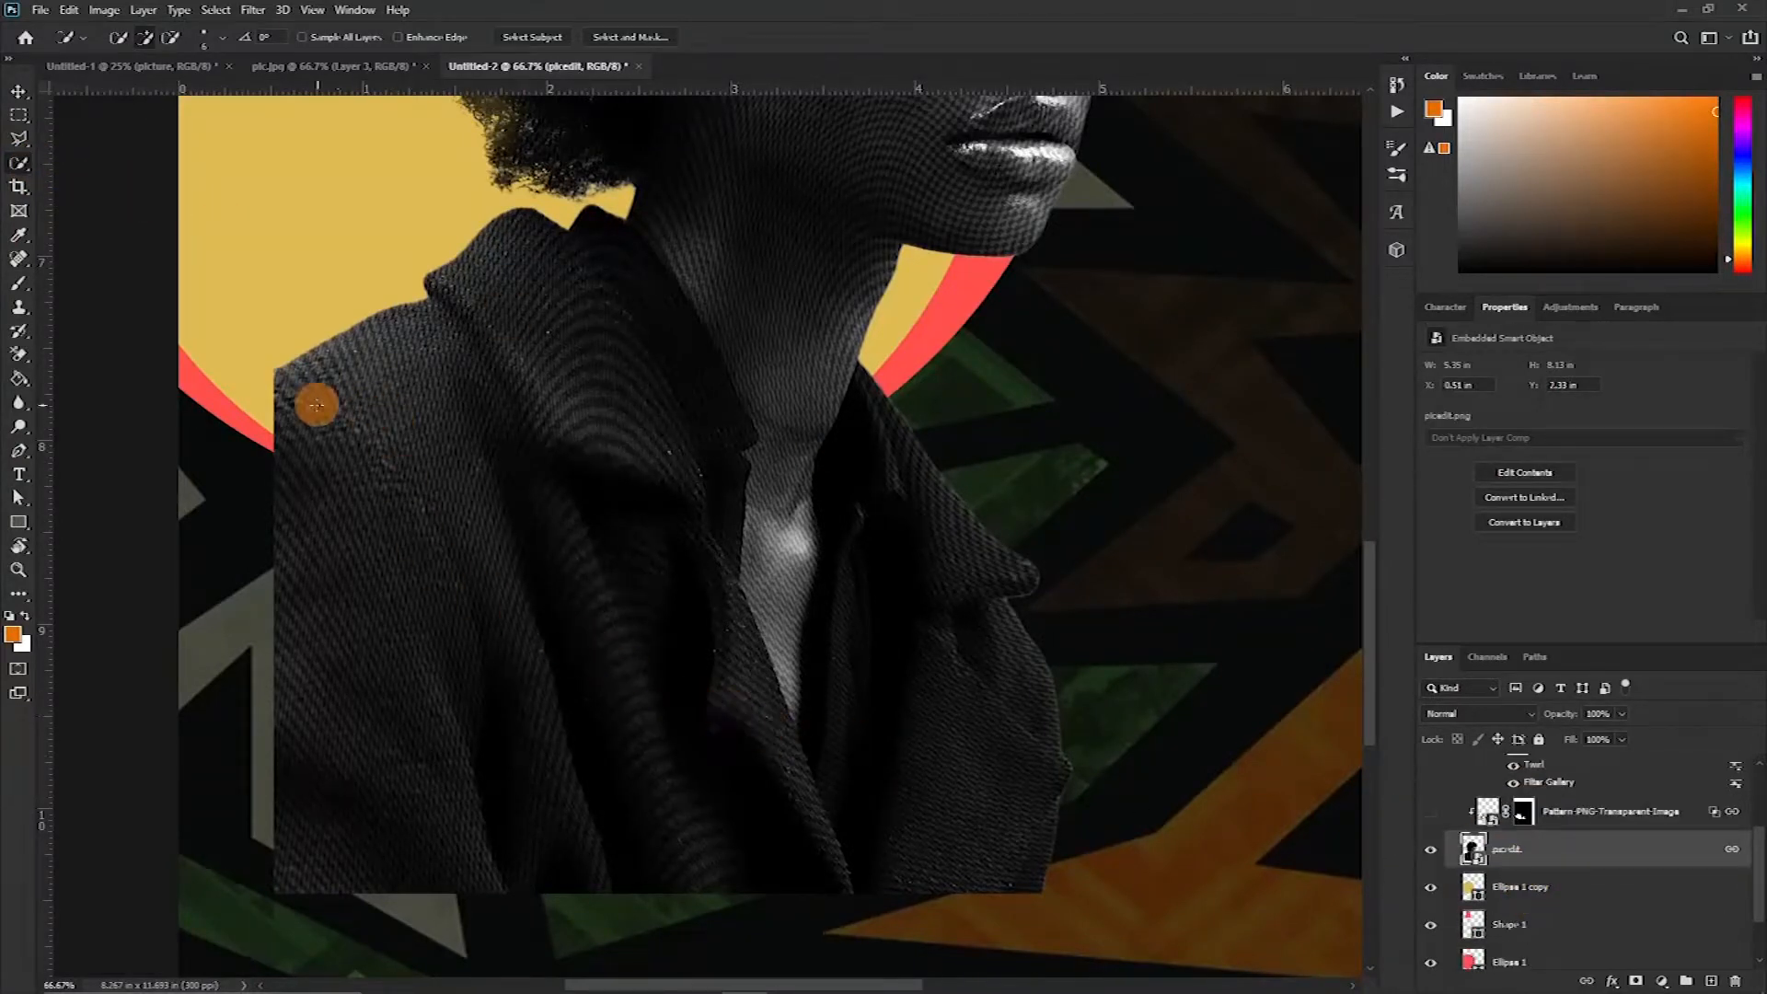
mouse_move(526, 540)
mouse_down()
mouse_move(554, 701)
mouse_move(580, 636)
mouse_move(889, 698)
mouse_move(903, 549)
mouse_move(954, 746)
mouse_move(957, 644)
mouse_up()
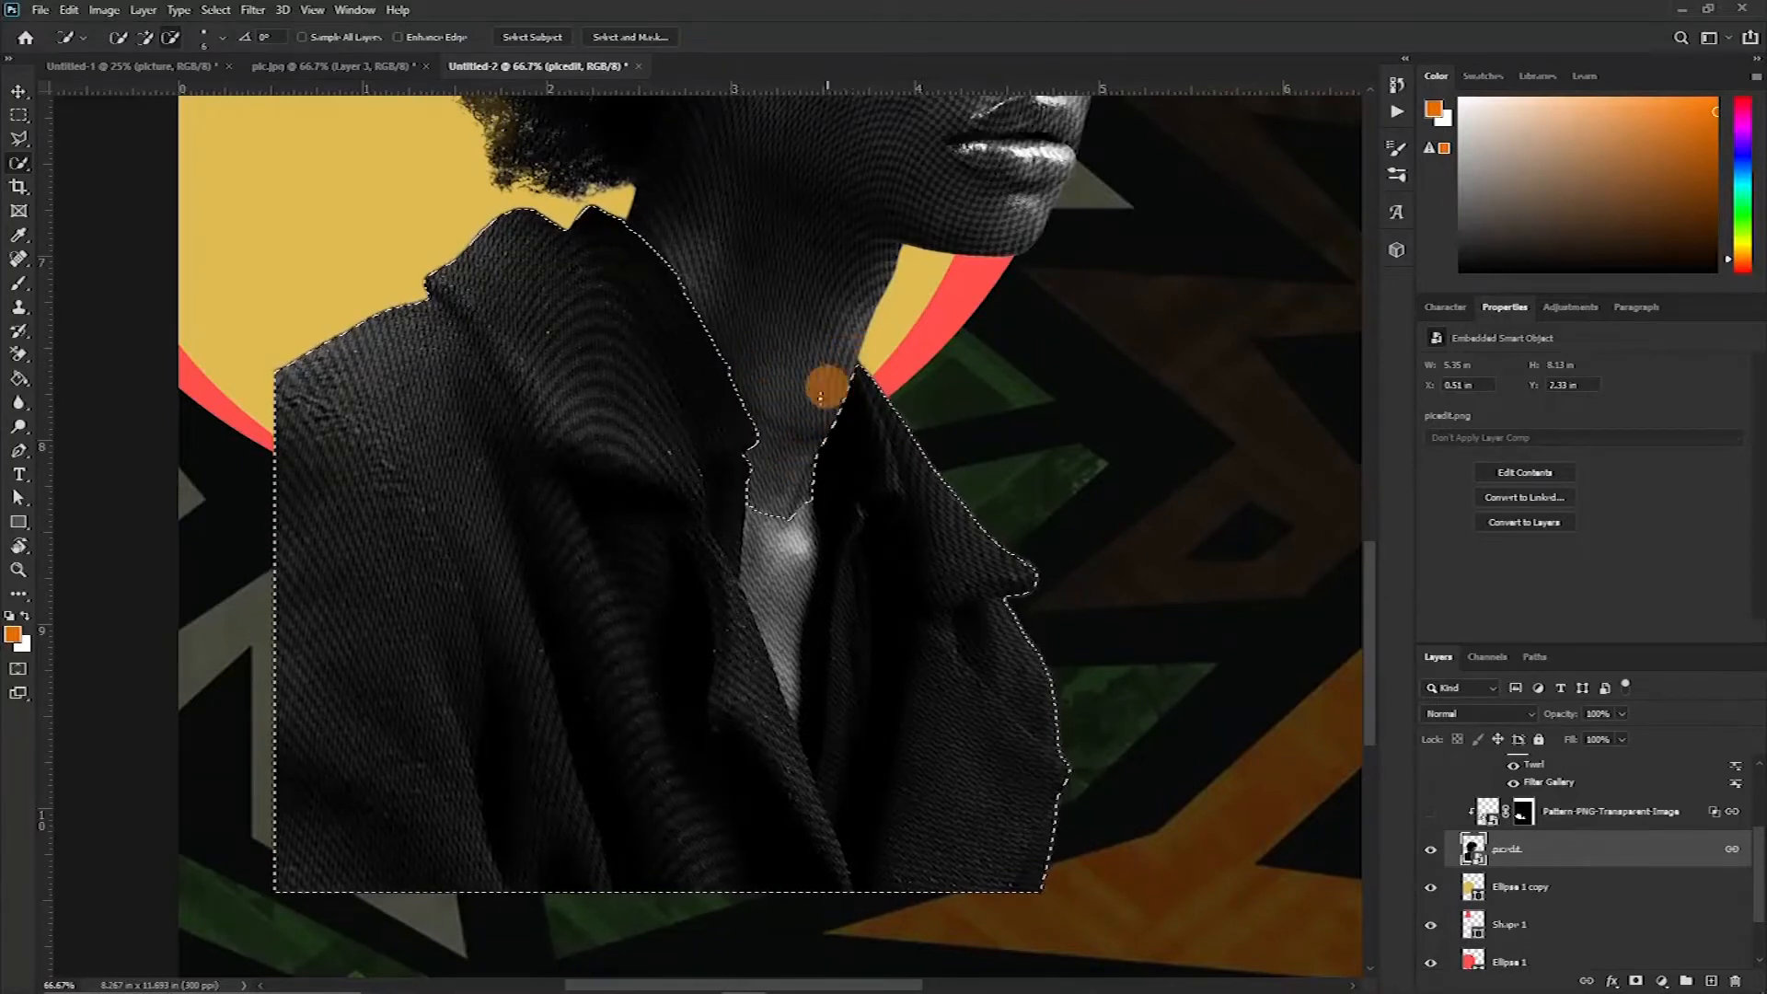
mouse_move(788, 679)
mouse_down()
mouse_move(797, 716)
mouse_move(772, 566)
mouse_move(787, 608)
mouse_up()
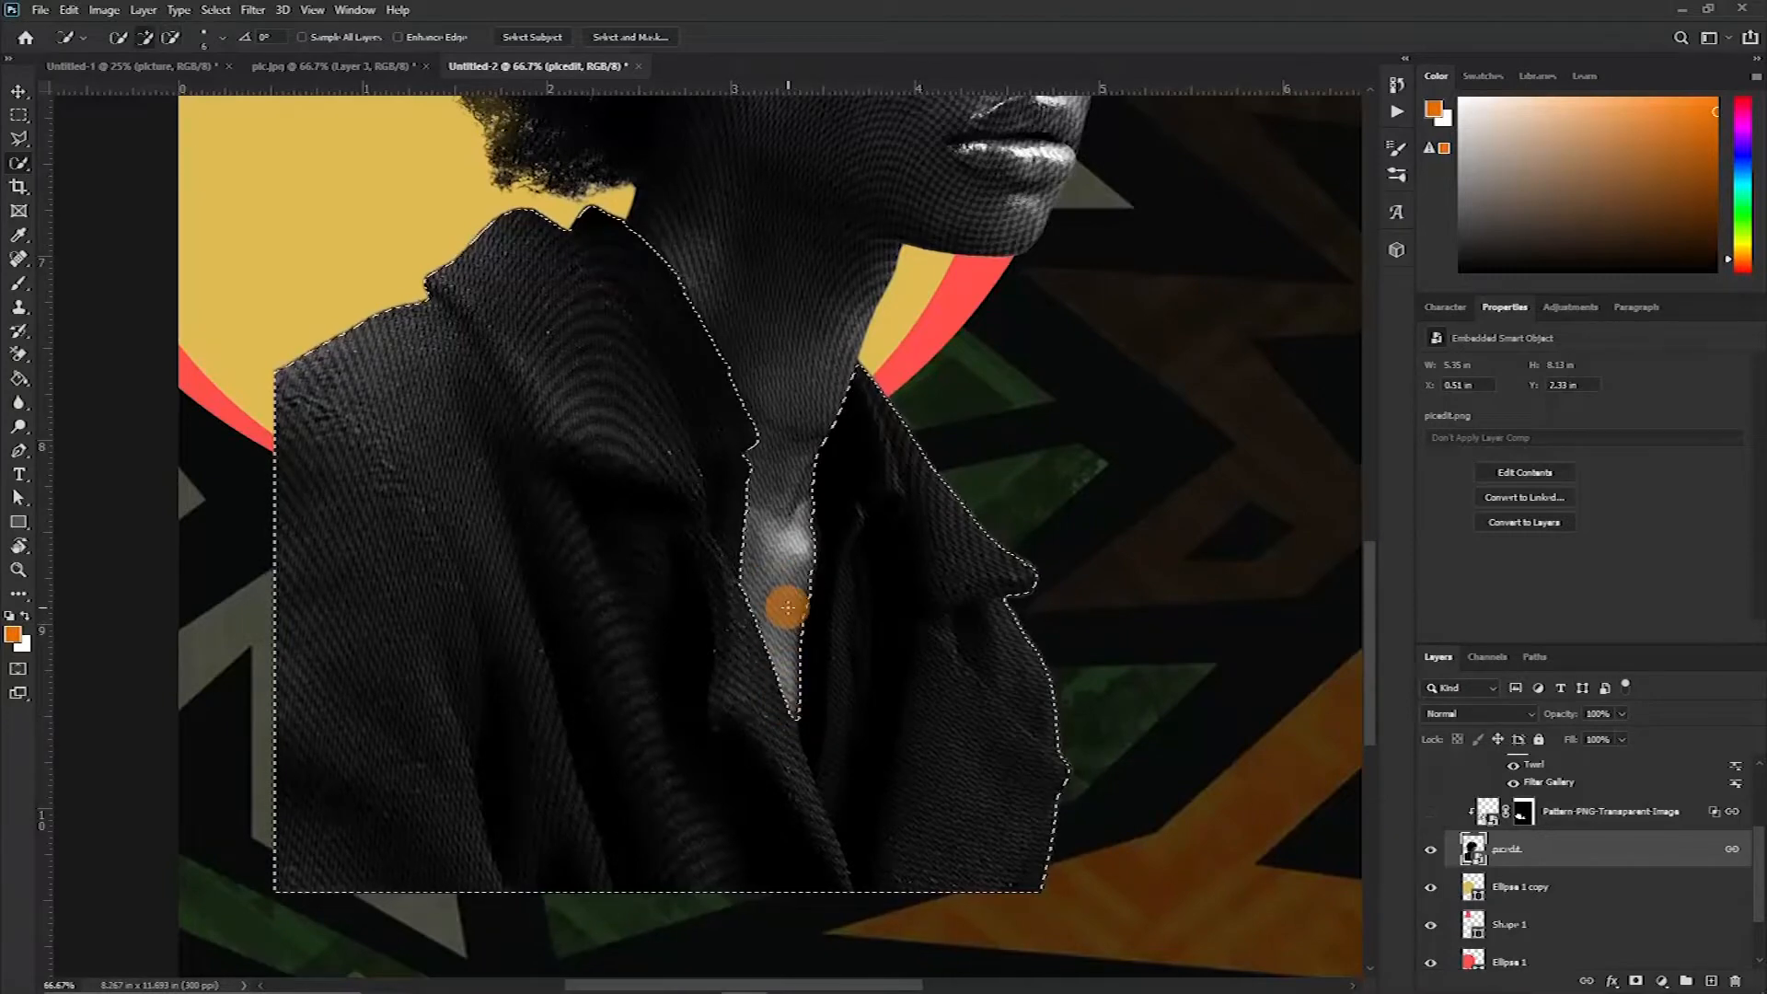
Switch to Quick Mask mode to inspect the jacket selection
scroll(787, 607, up, 2)
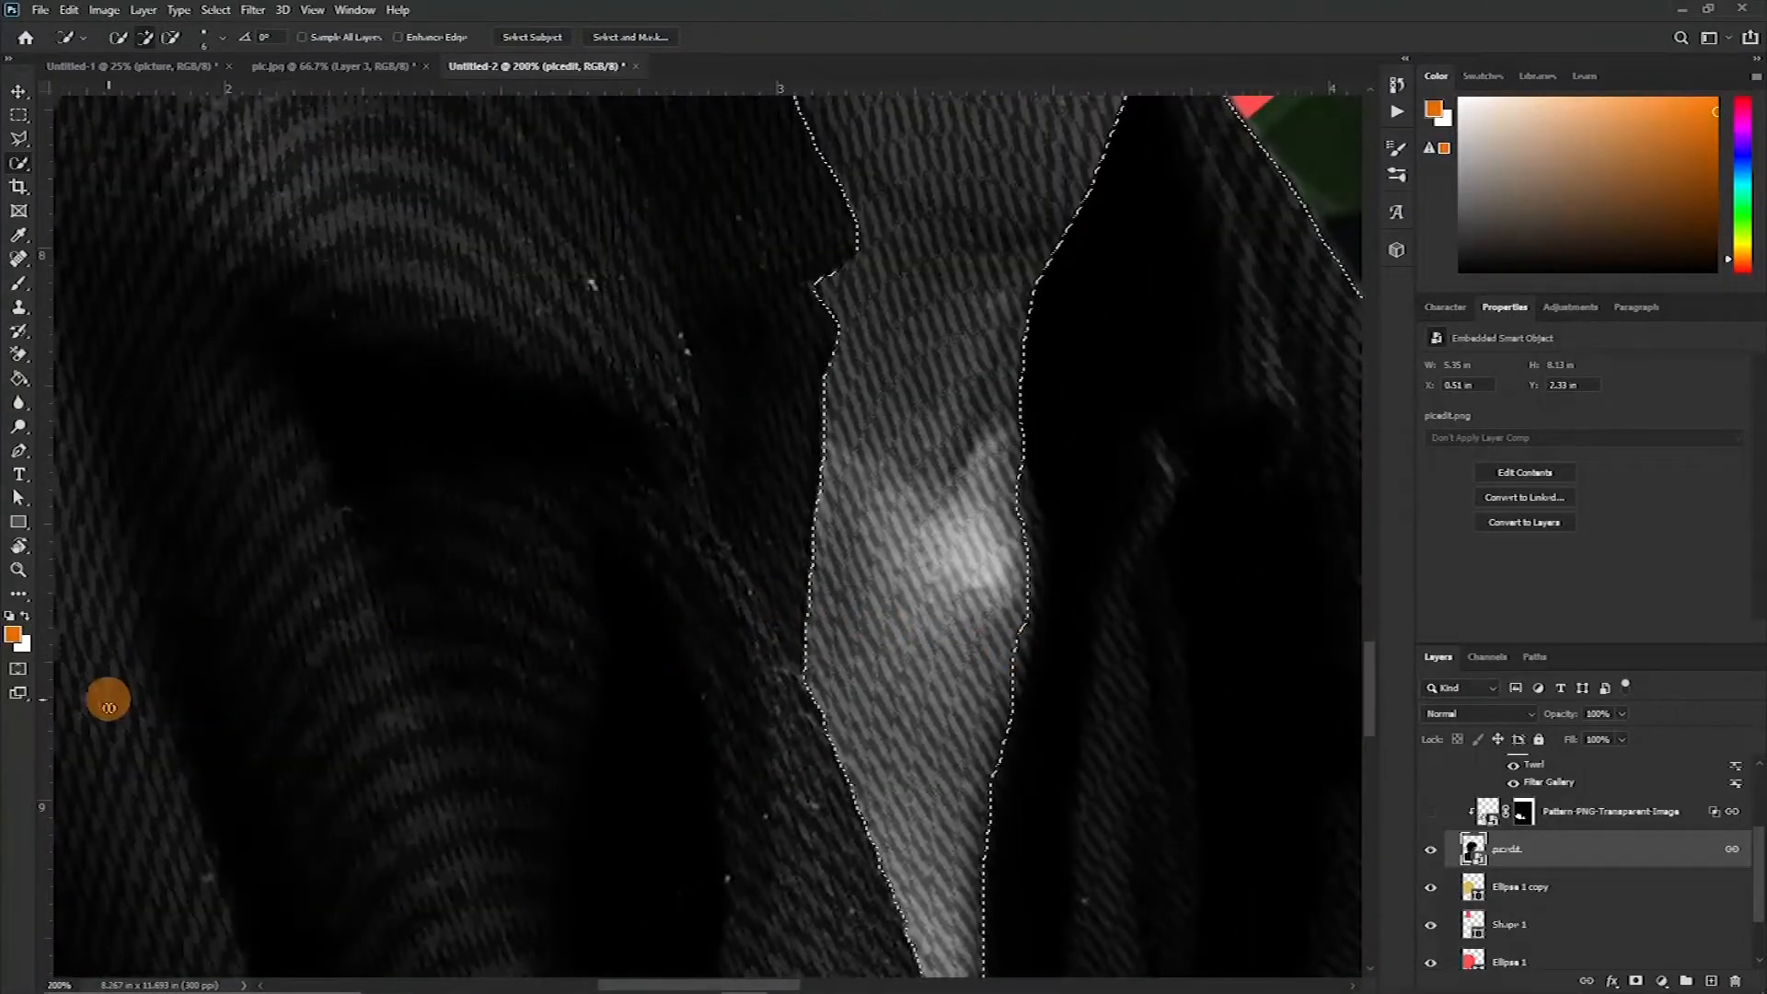
click(20, 667)
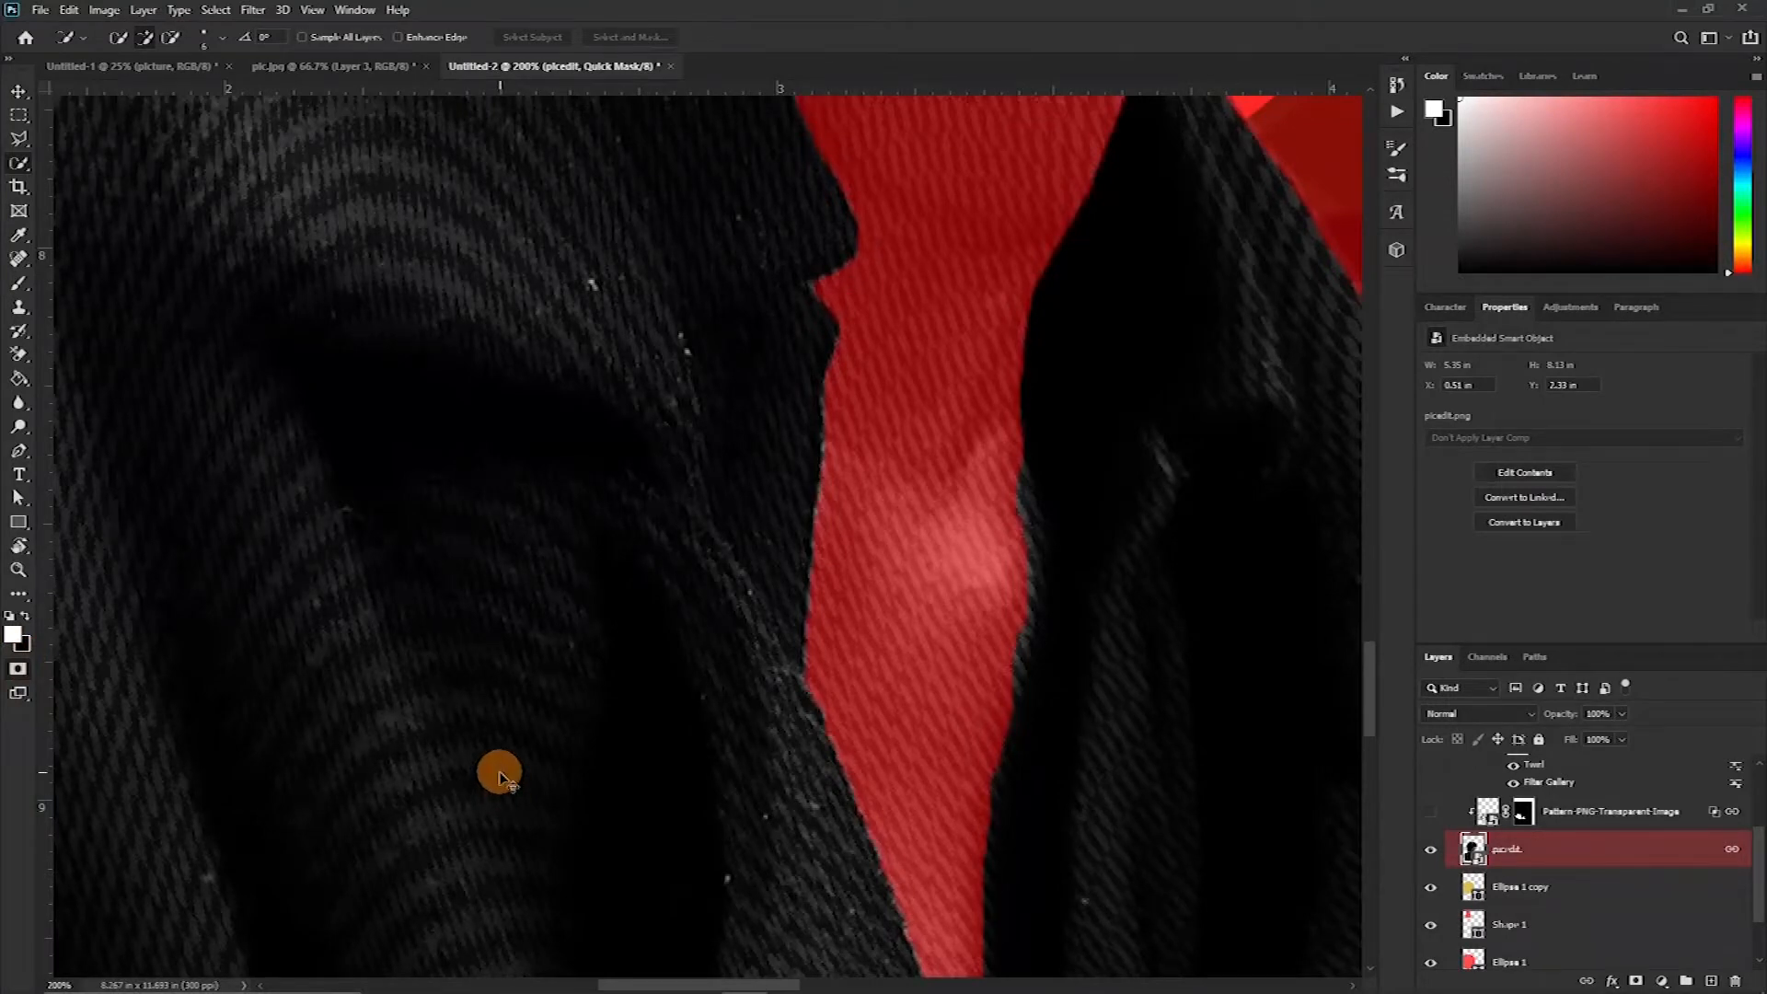
scroll(498, 775, down, 4)
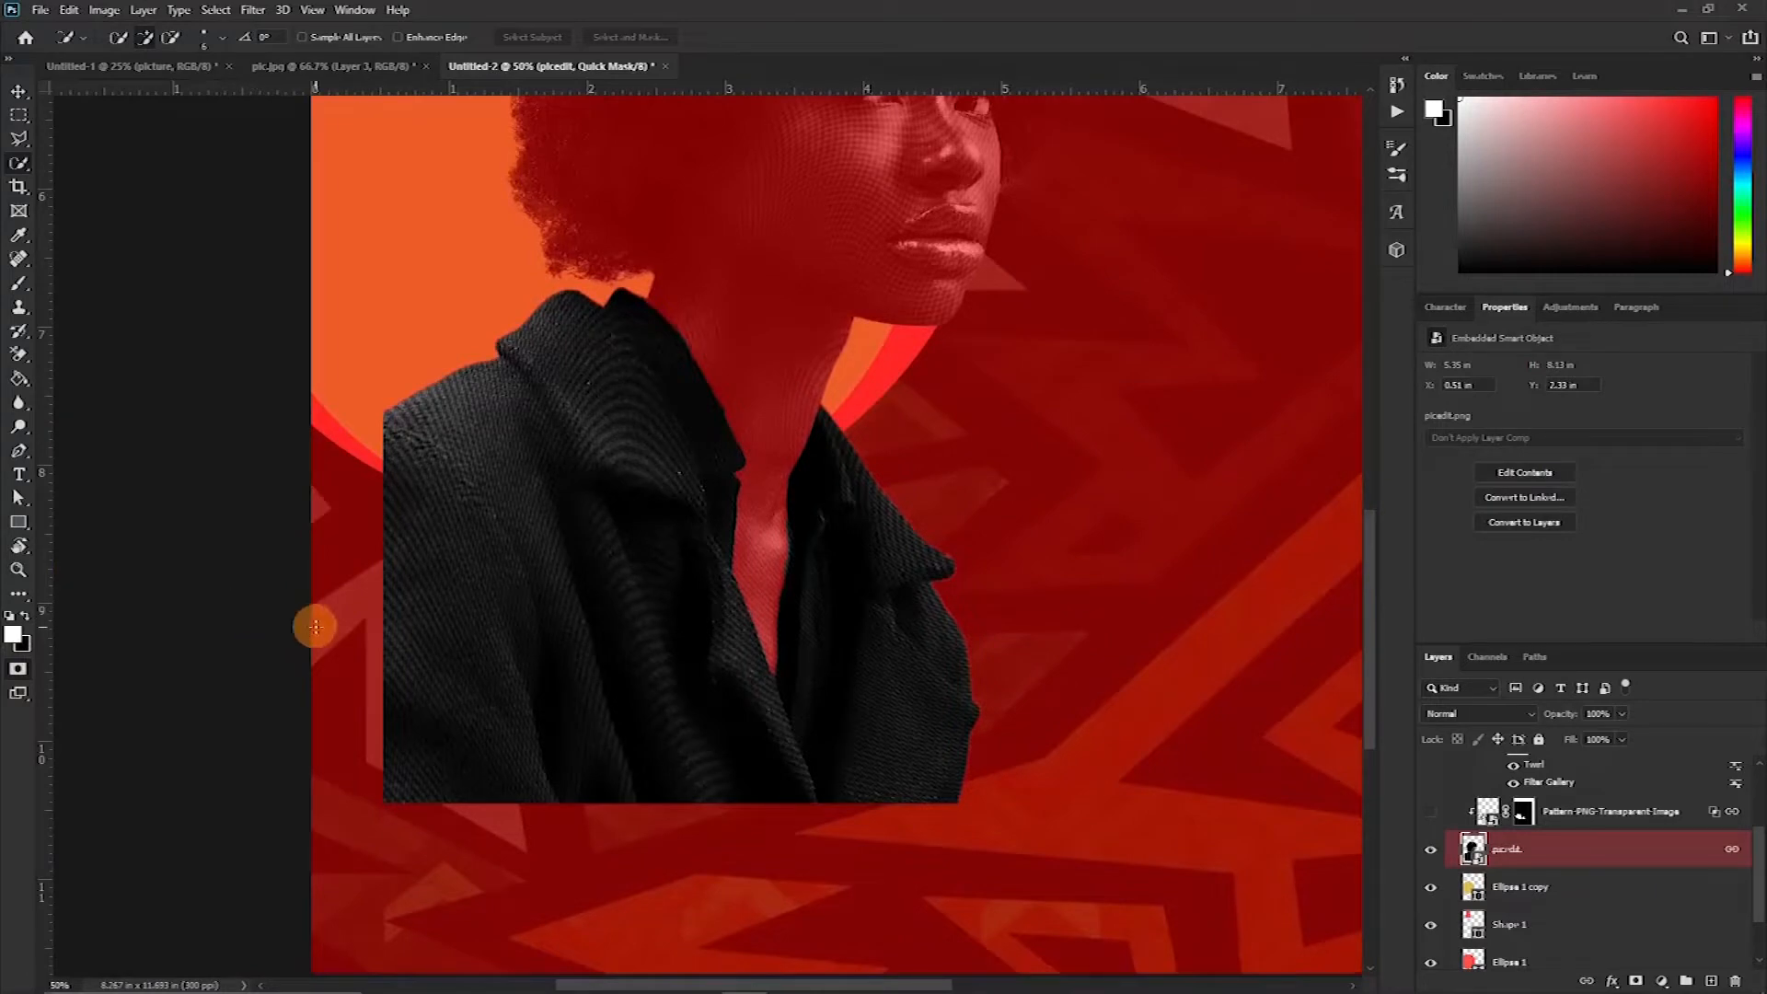
Paint in Quick Mask around the neck gap between the jacket lapels to correct the selection there
key(ctrl+plus)
key(ctrl+plus)
drag(917, 713, 763, 564)
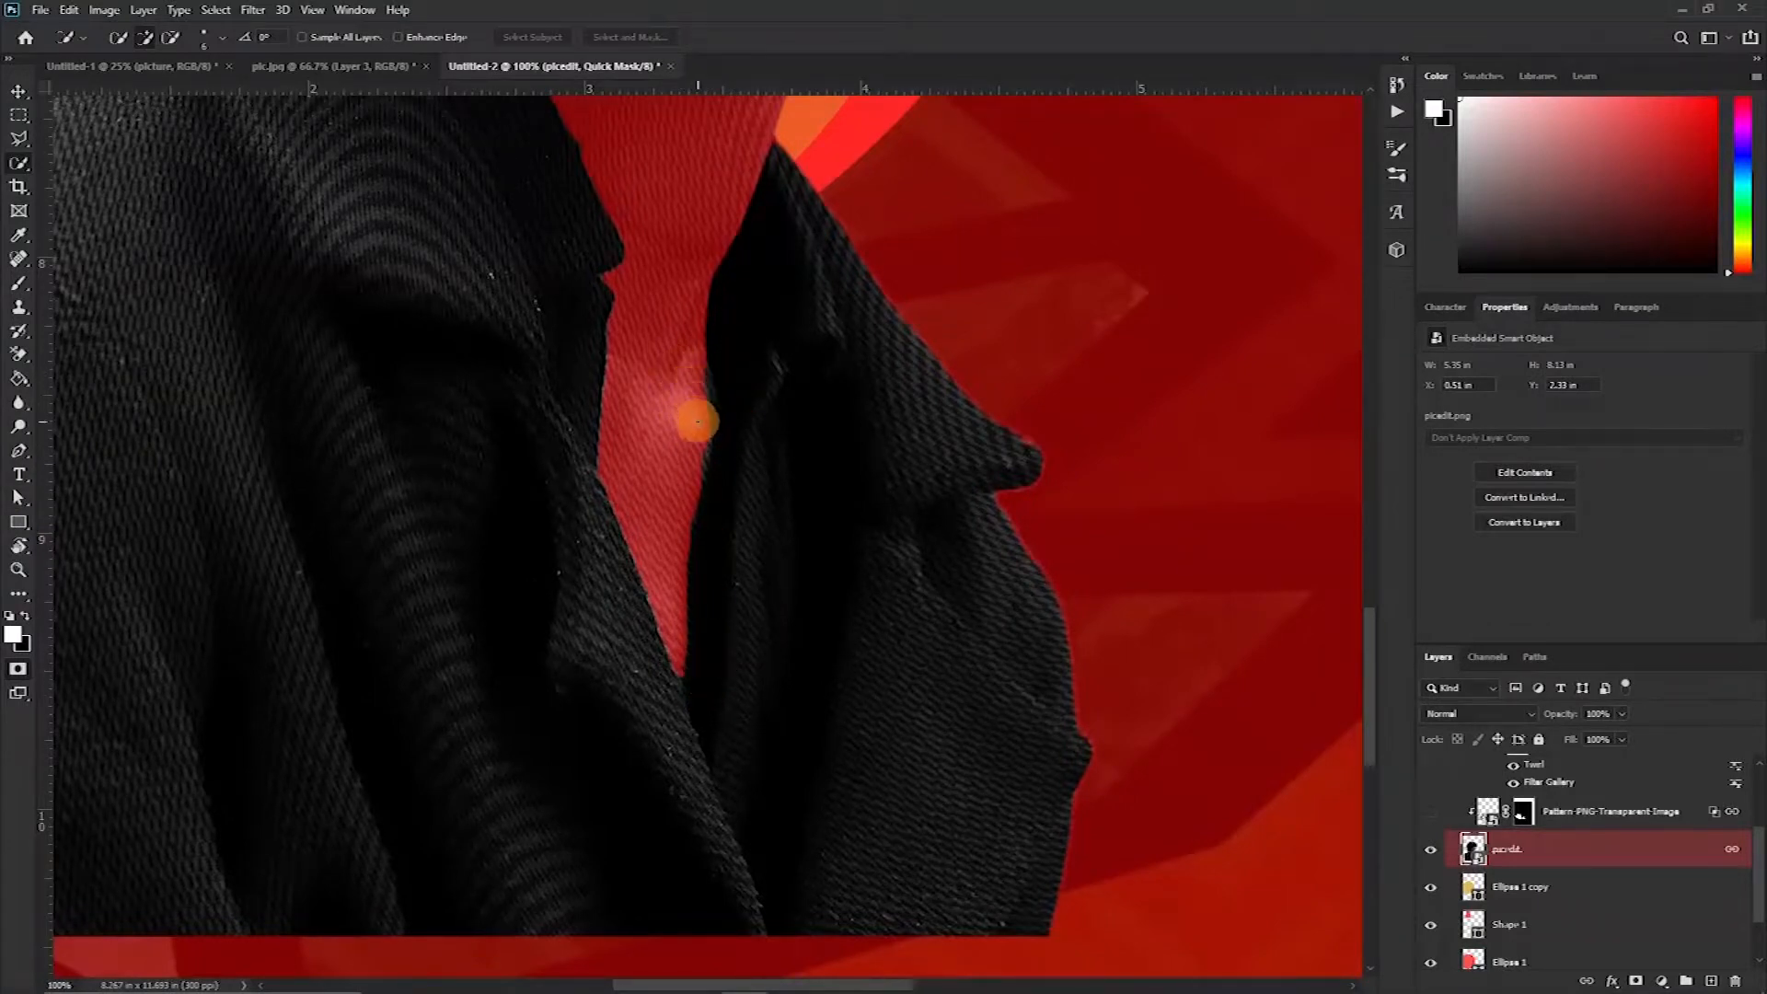
click(18, 282)
key(bracketleft)
key(bracketleft)
key(bracketleft)
key(bracketleft)
key(bracketleft)
key(bracketleft)
key(bracketleft)
key(bracketleft)
key(bracketleft)
key(bracketleft)
key(bracketleft)
key(bracketleft)
key(bracketleft)
key(bracketleft)
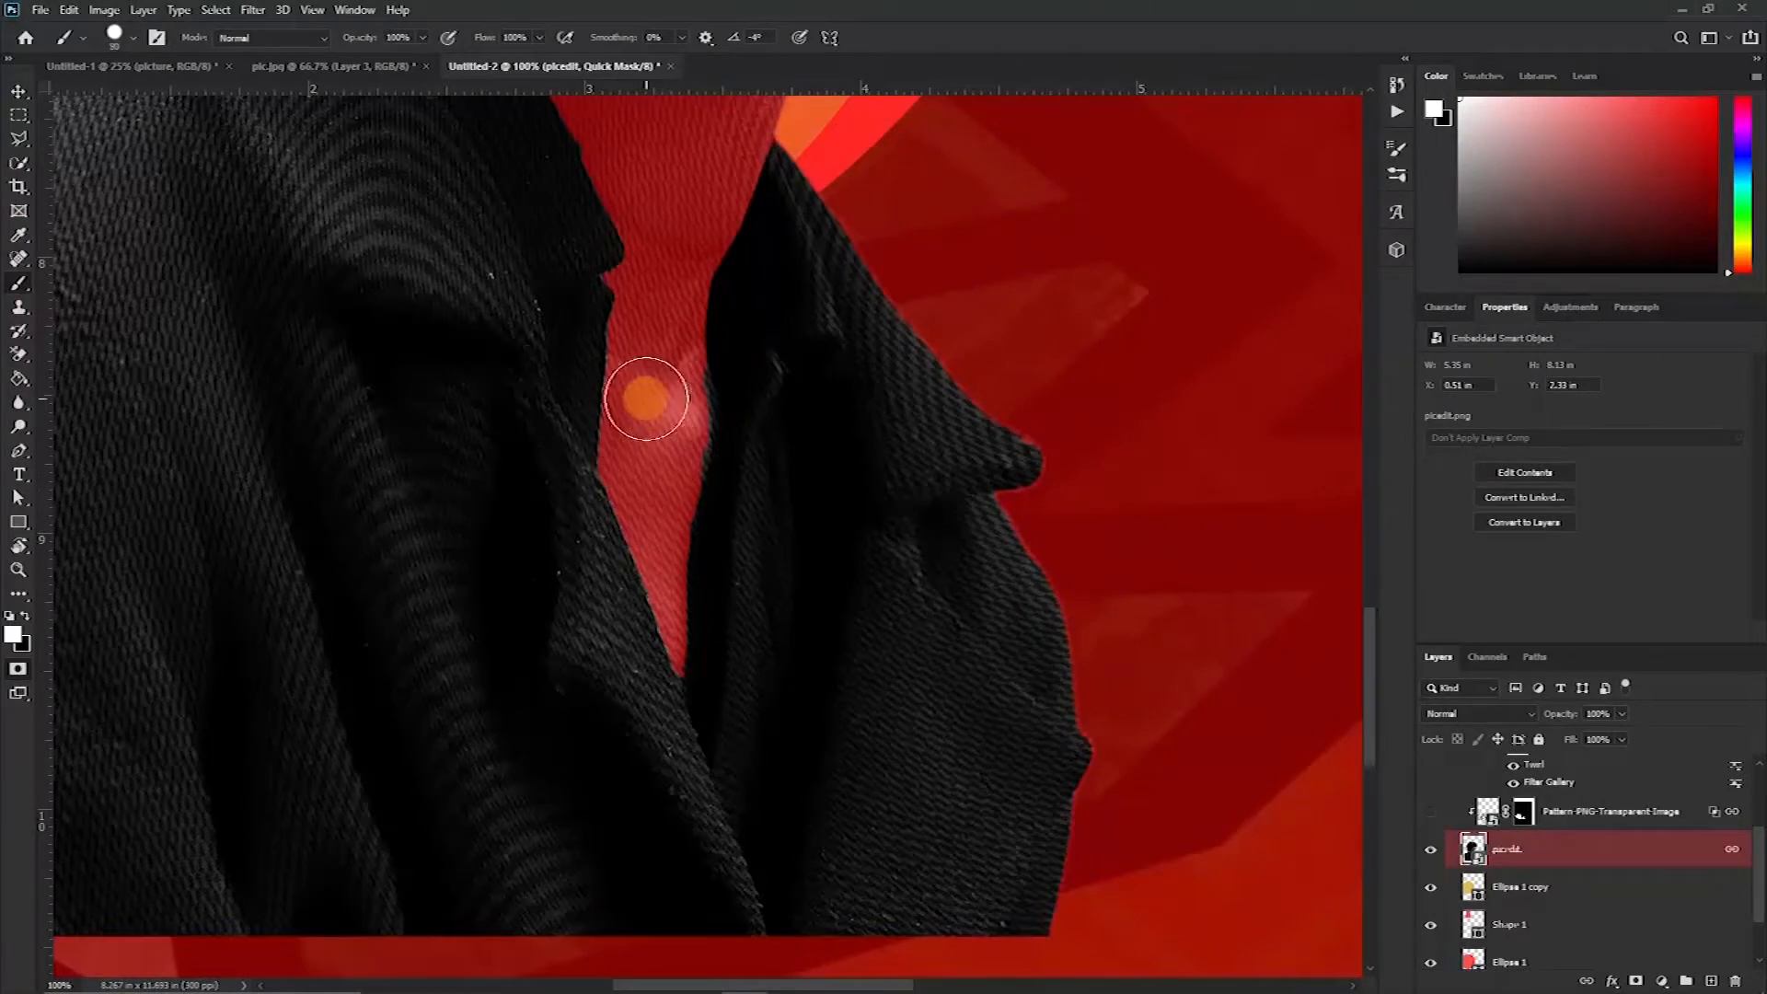
drag(689, 381, 691, 416)
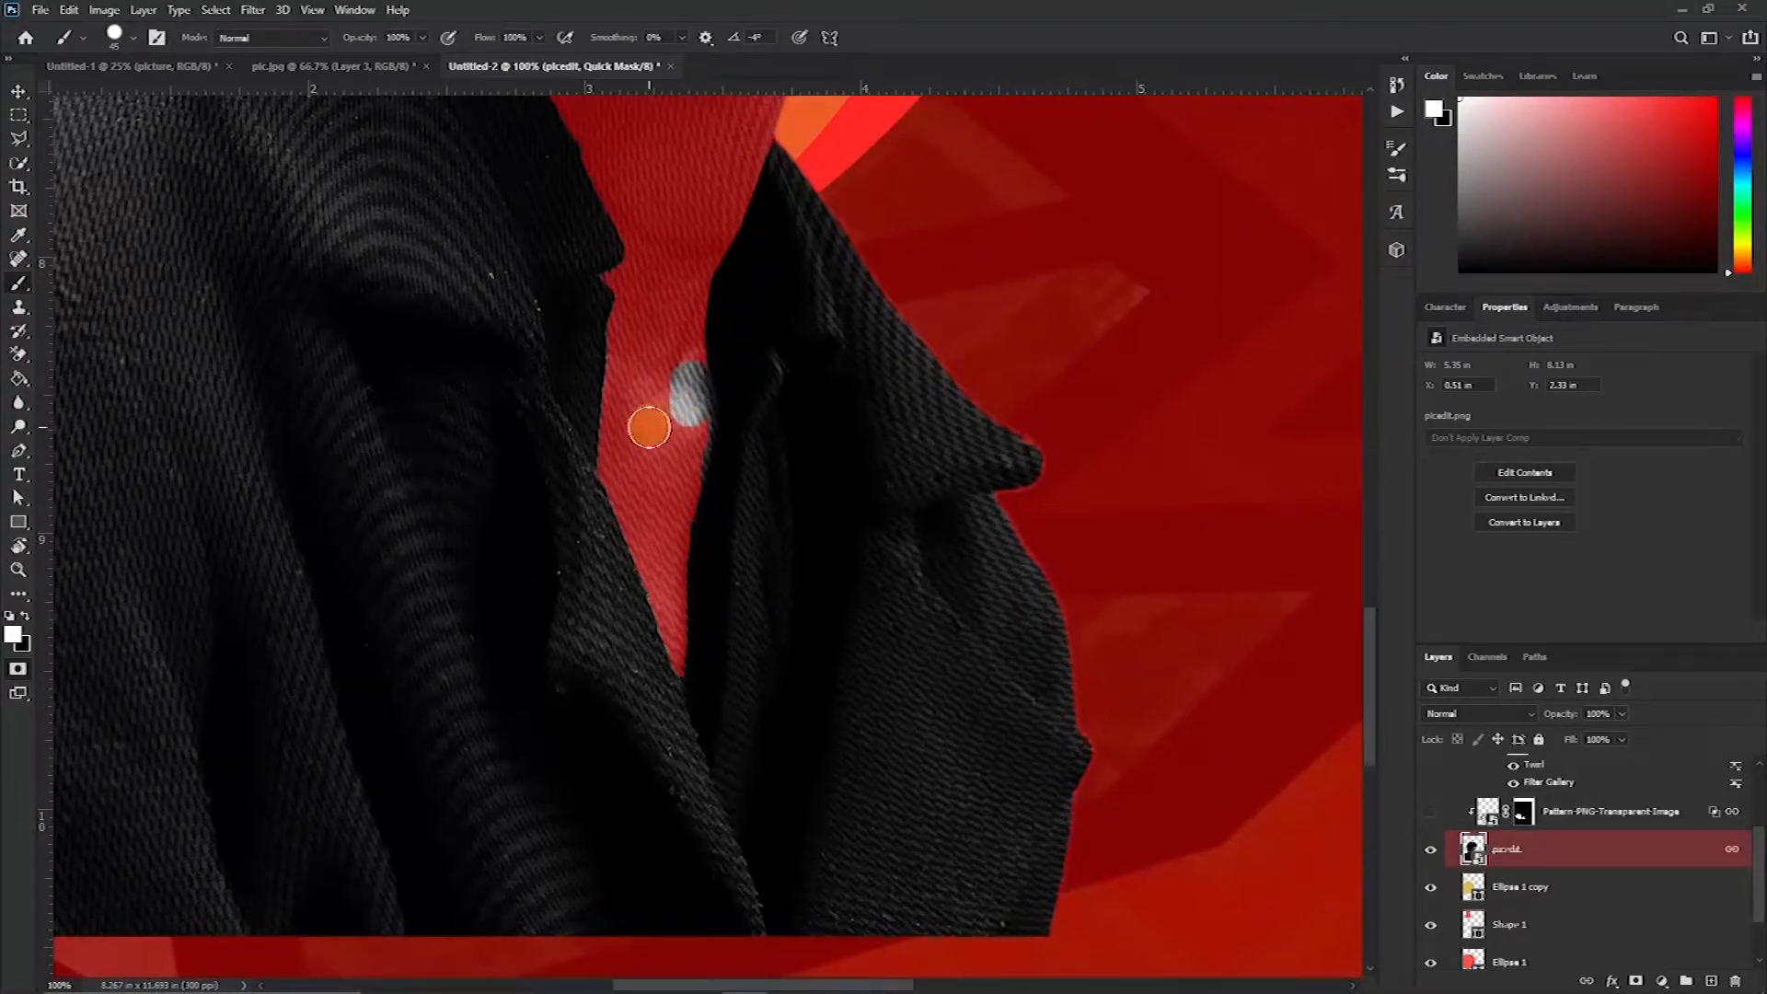
key(x)
drag(661, 411, 680, 360)
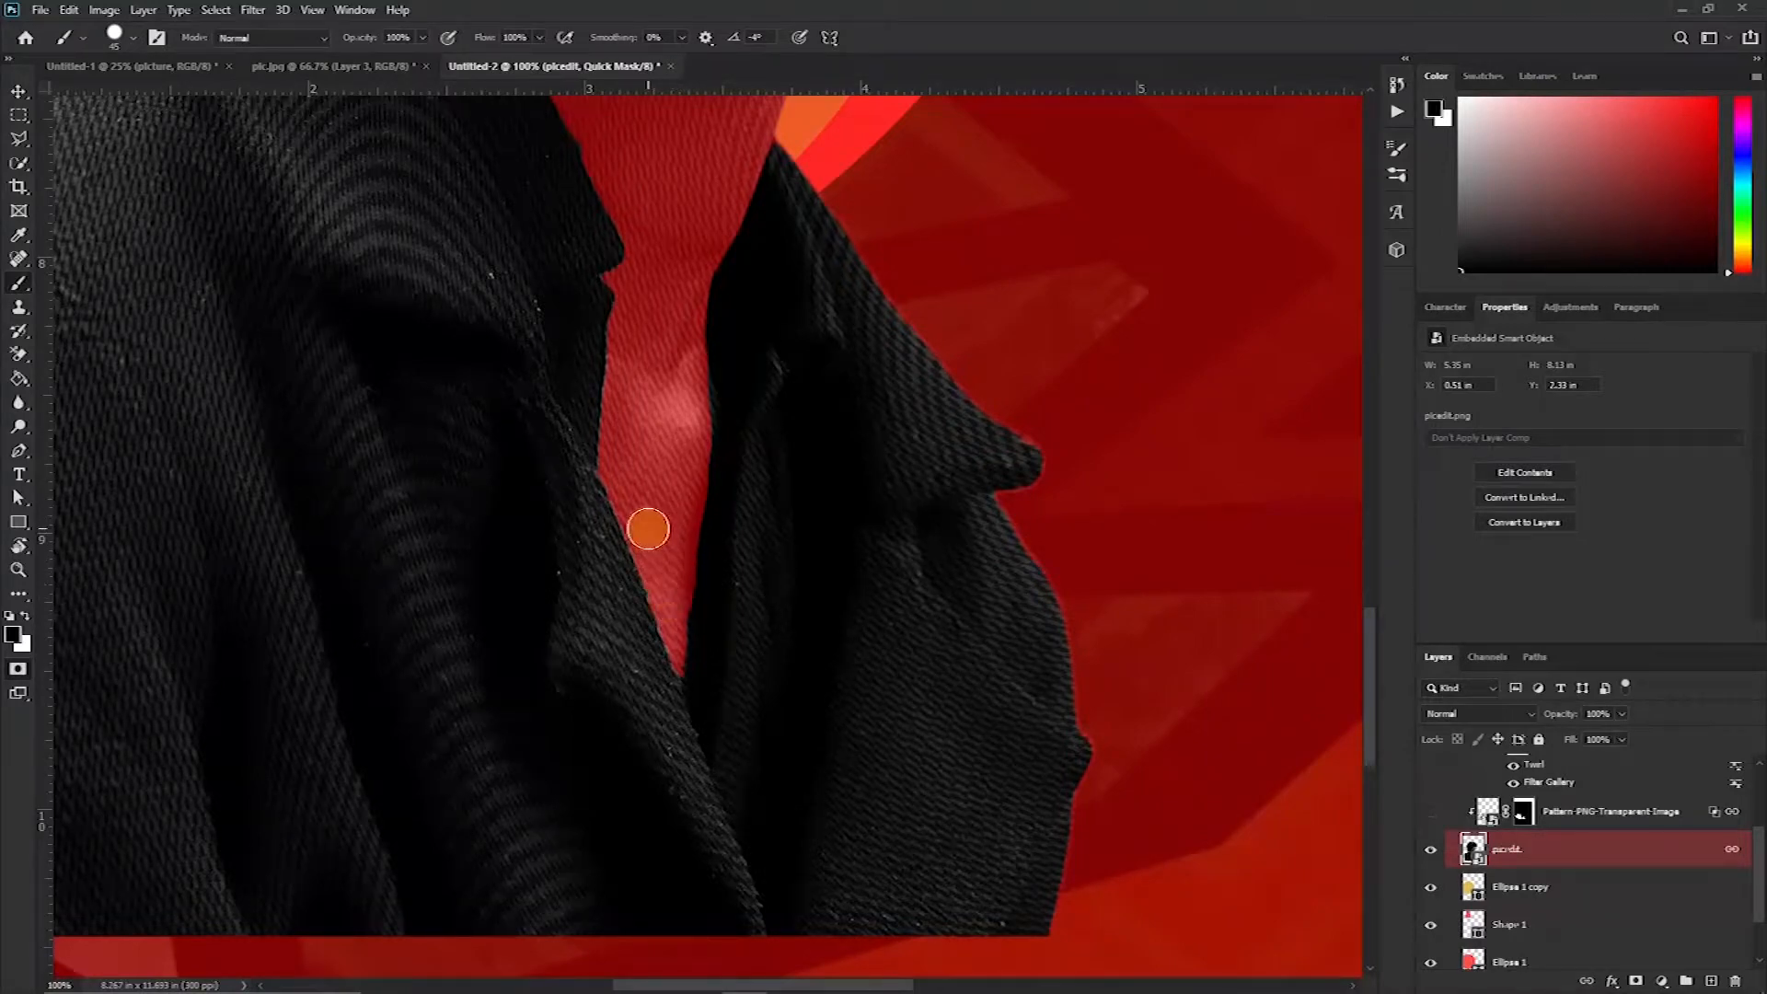
Paint the mask with a smaller brush along the neck and collar edges to exclude skin and background from the jacket selection
key(ctrl+plus)
key(ctrl+plus)
scroll(650, 526, down, 3)
key(bracketleft)
key(bracketleft)
key(bracketleft)
key(bracketleft)
key(bracketleft)
key(bracketleft)
key(bracketleft)
key(bracketleft)
scroll(623, 252, up, 6)
drag(704, 322, 721, 500)
mouse_move(714, 371)
mouse_down()
mouse_move(662, 942)
mouse_move(654, 560)
mouse_move(631, 695)
mouse_up()
scroll(665, 920, down, 5)
scroll(497, 387, up, 5)
scroll(478, 335, up, 8)
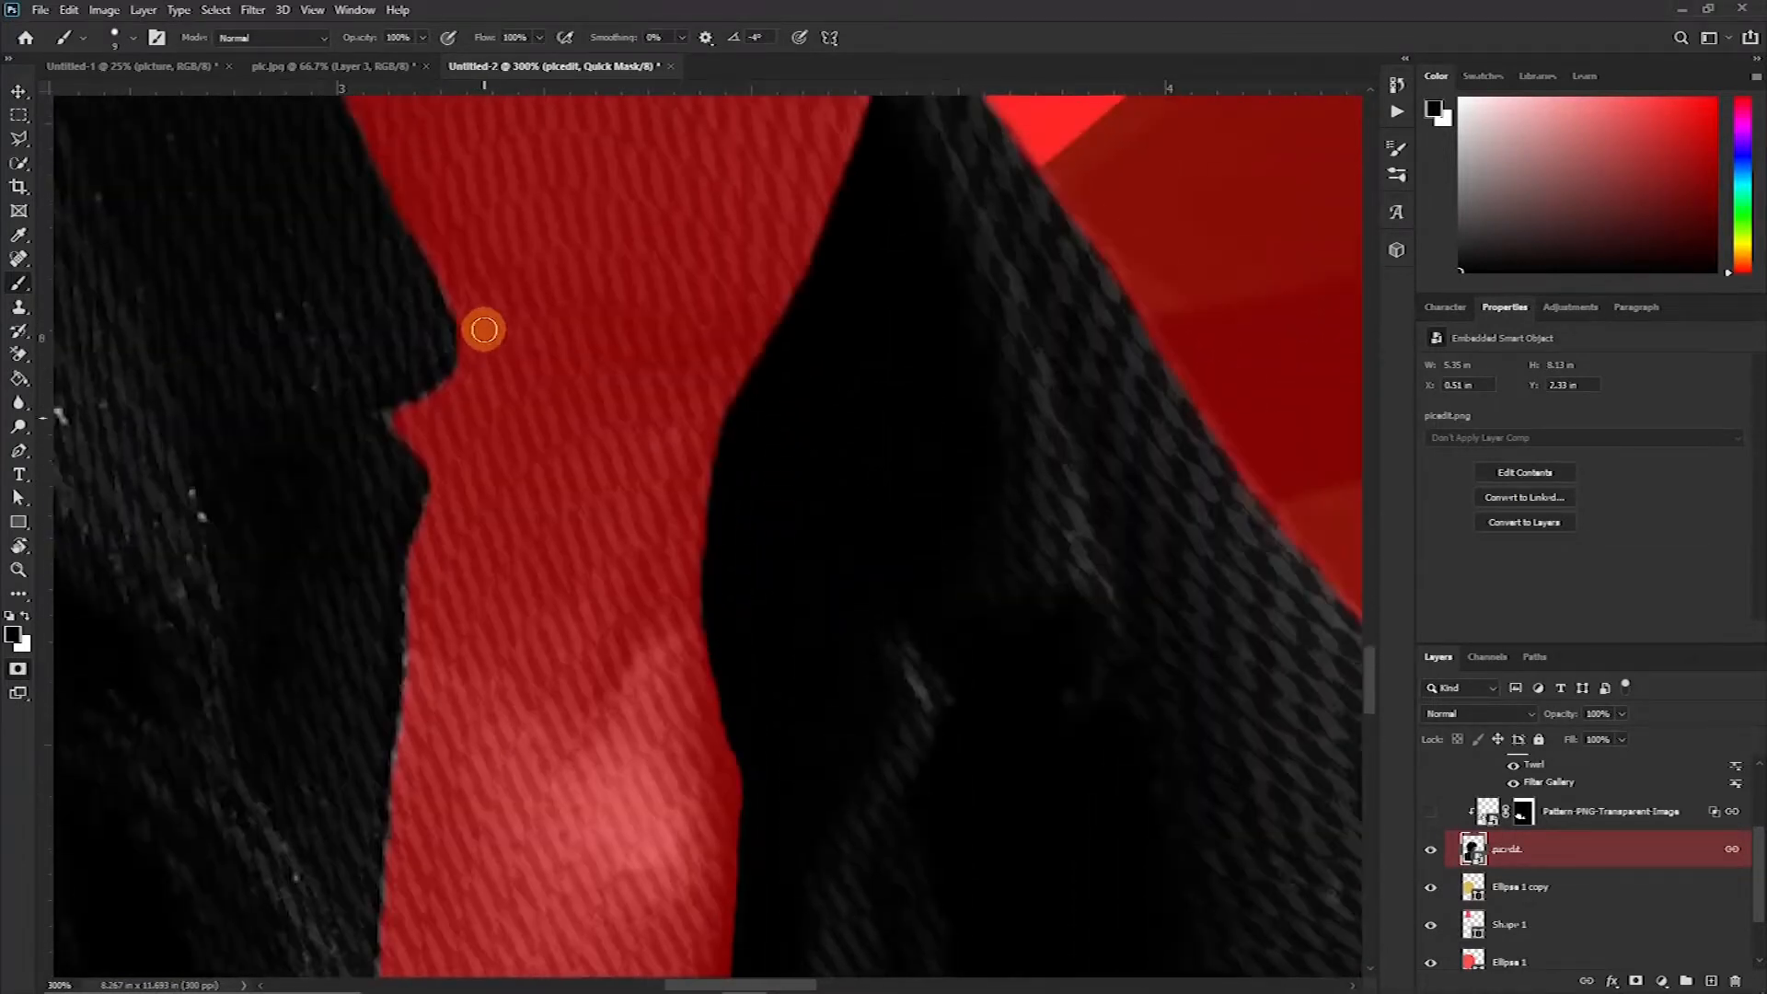
scroll(460, 289, up, 7)
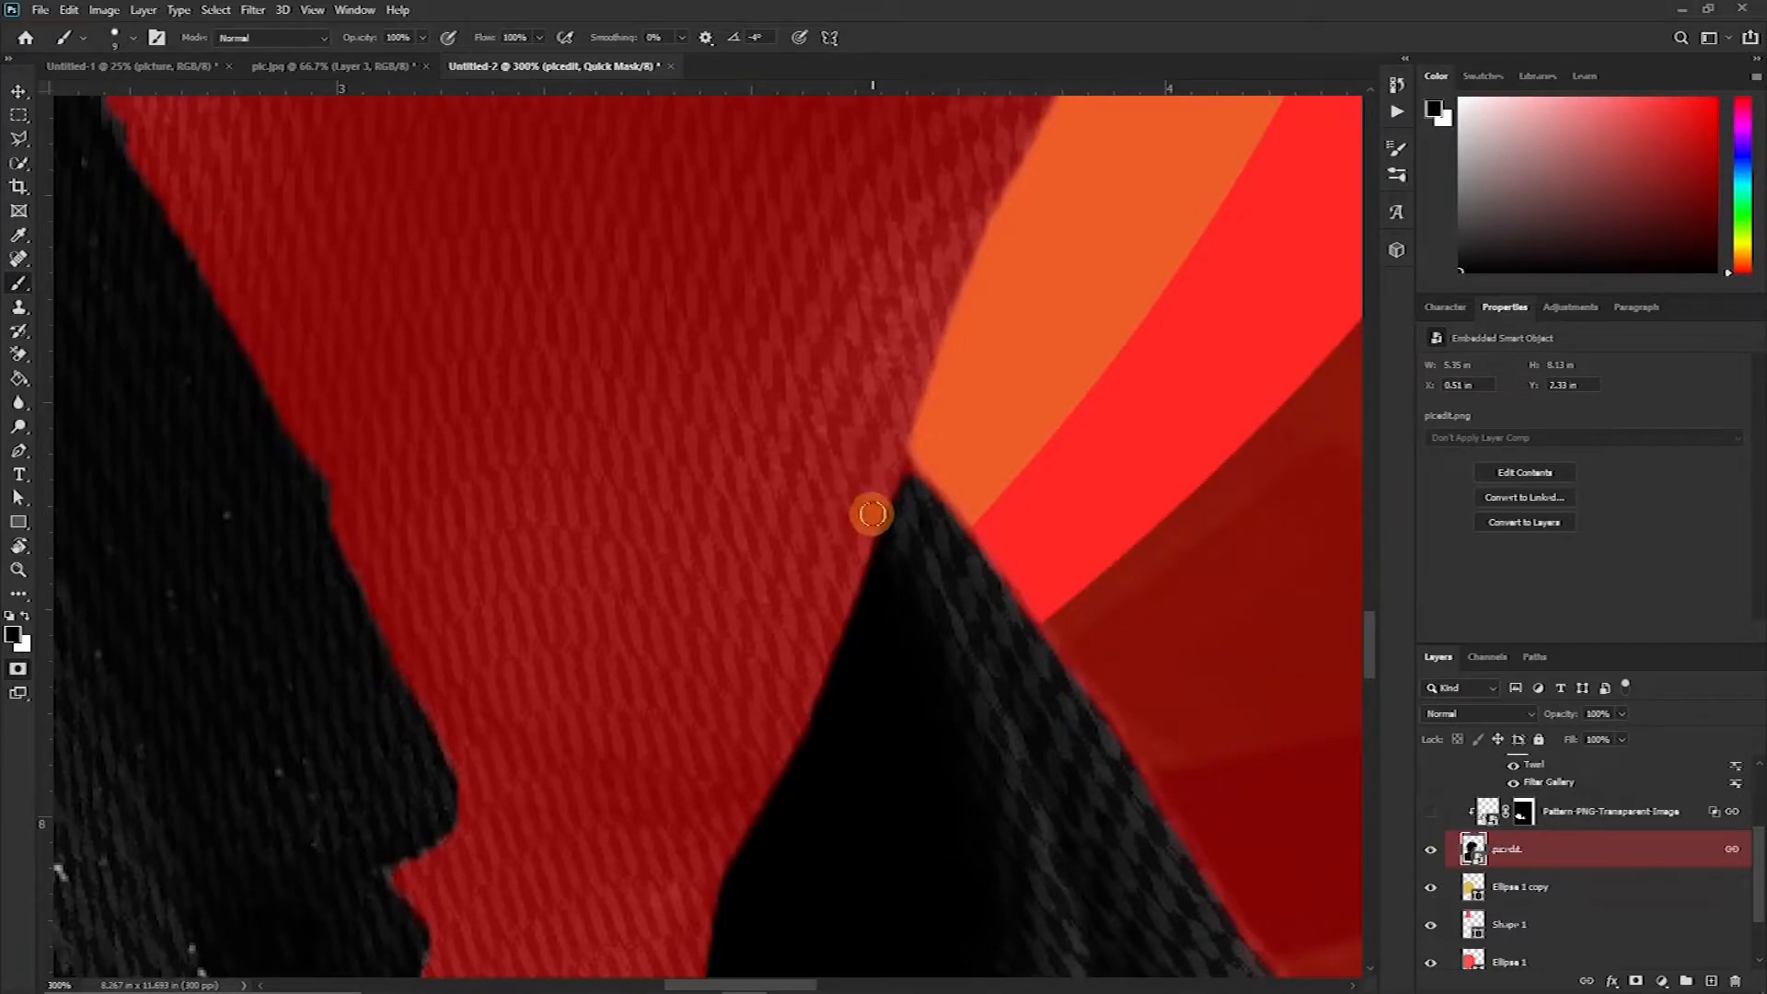
scroll(363, 367, up, 5)
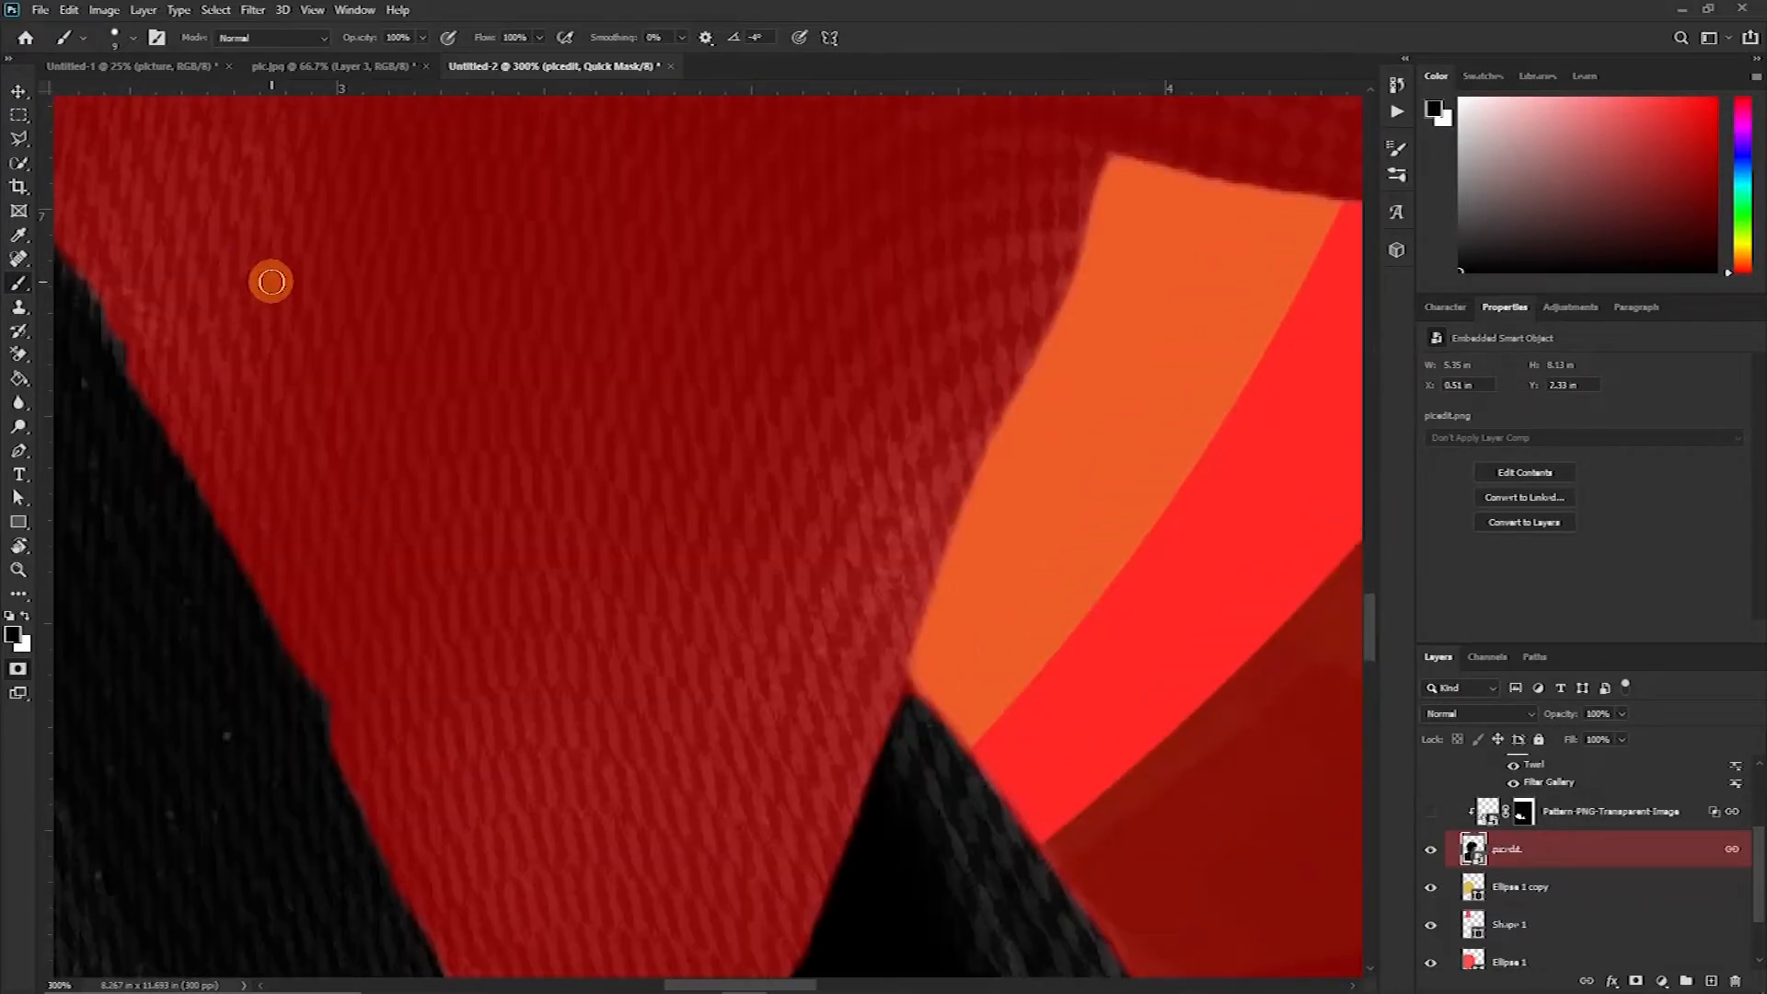
drag(289, 282, 406, 458)
drag(414, 533, 627, 602)
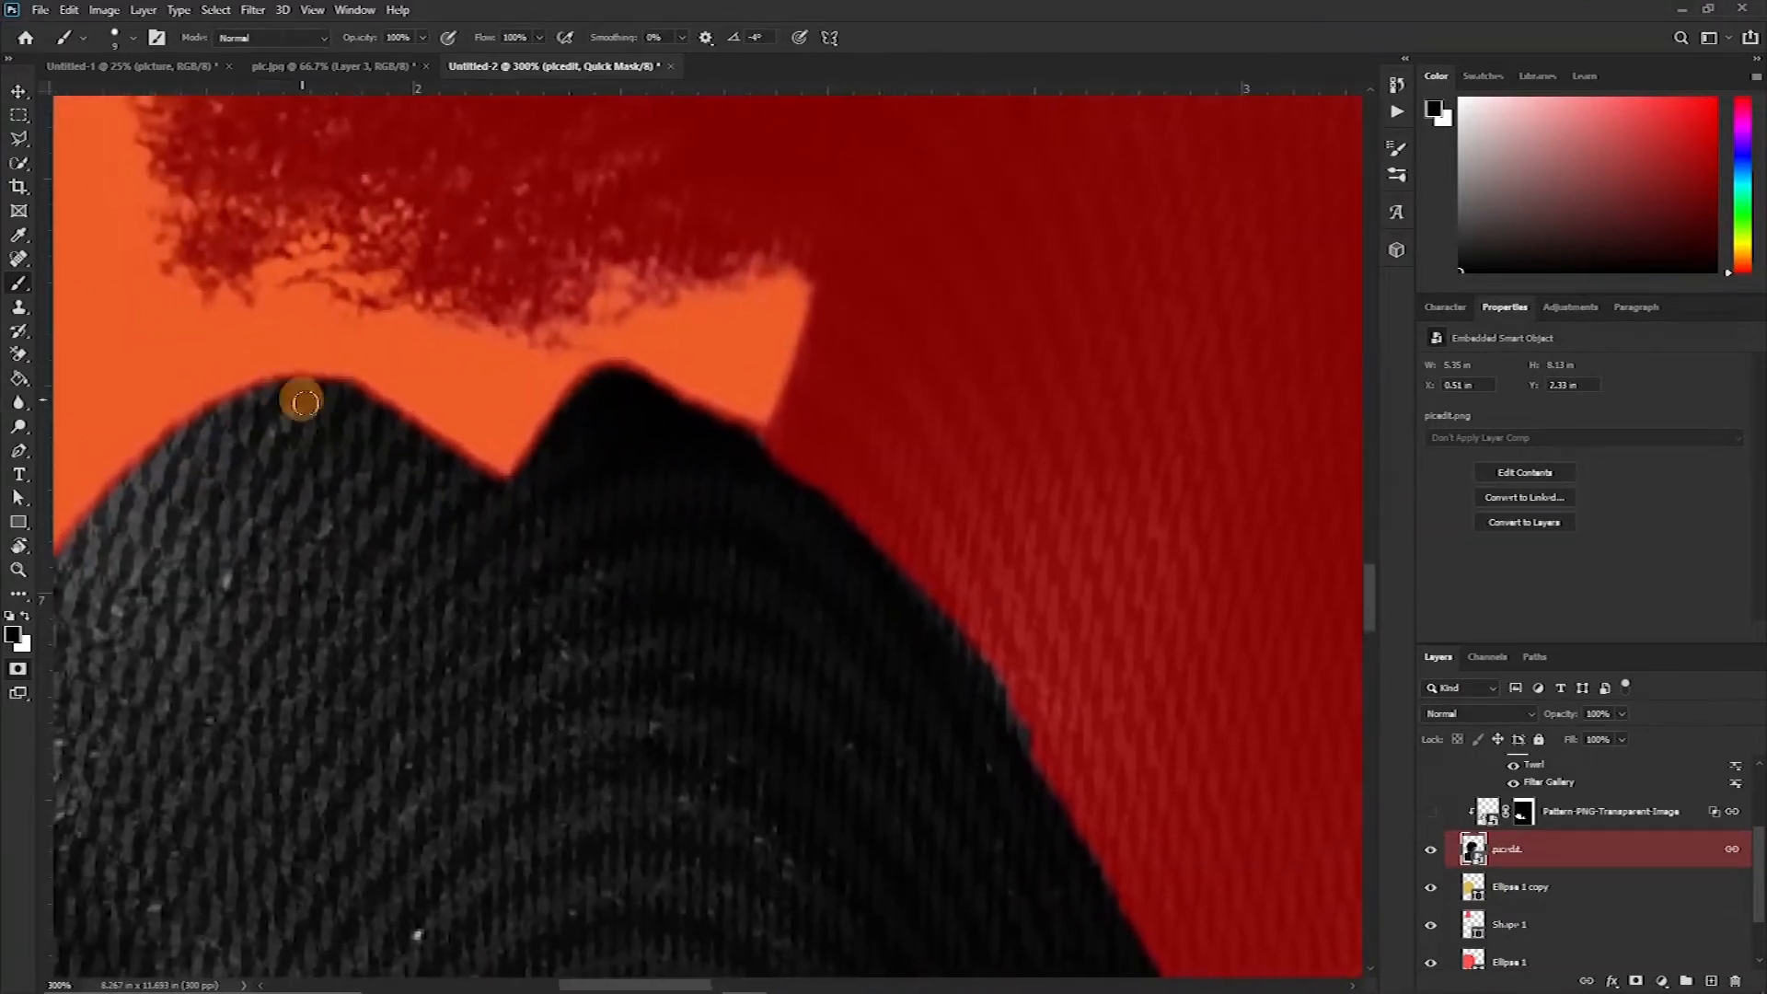
drag(308, 505, 539, 396)
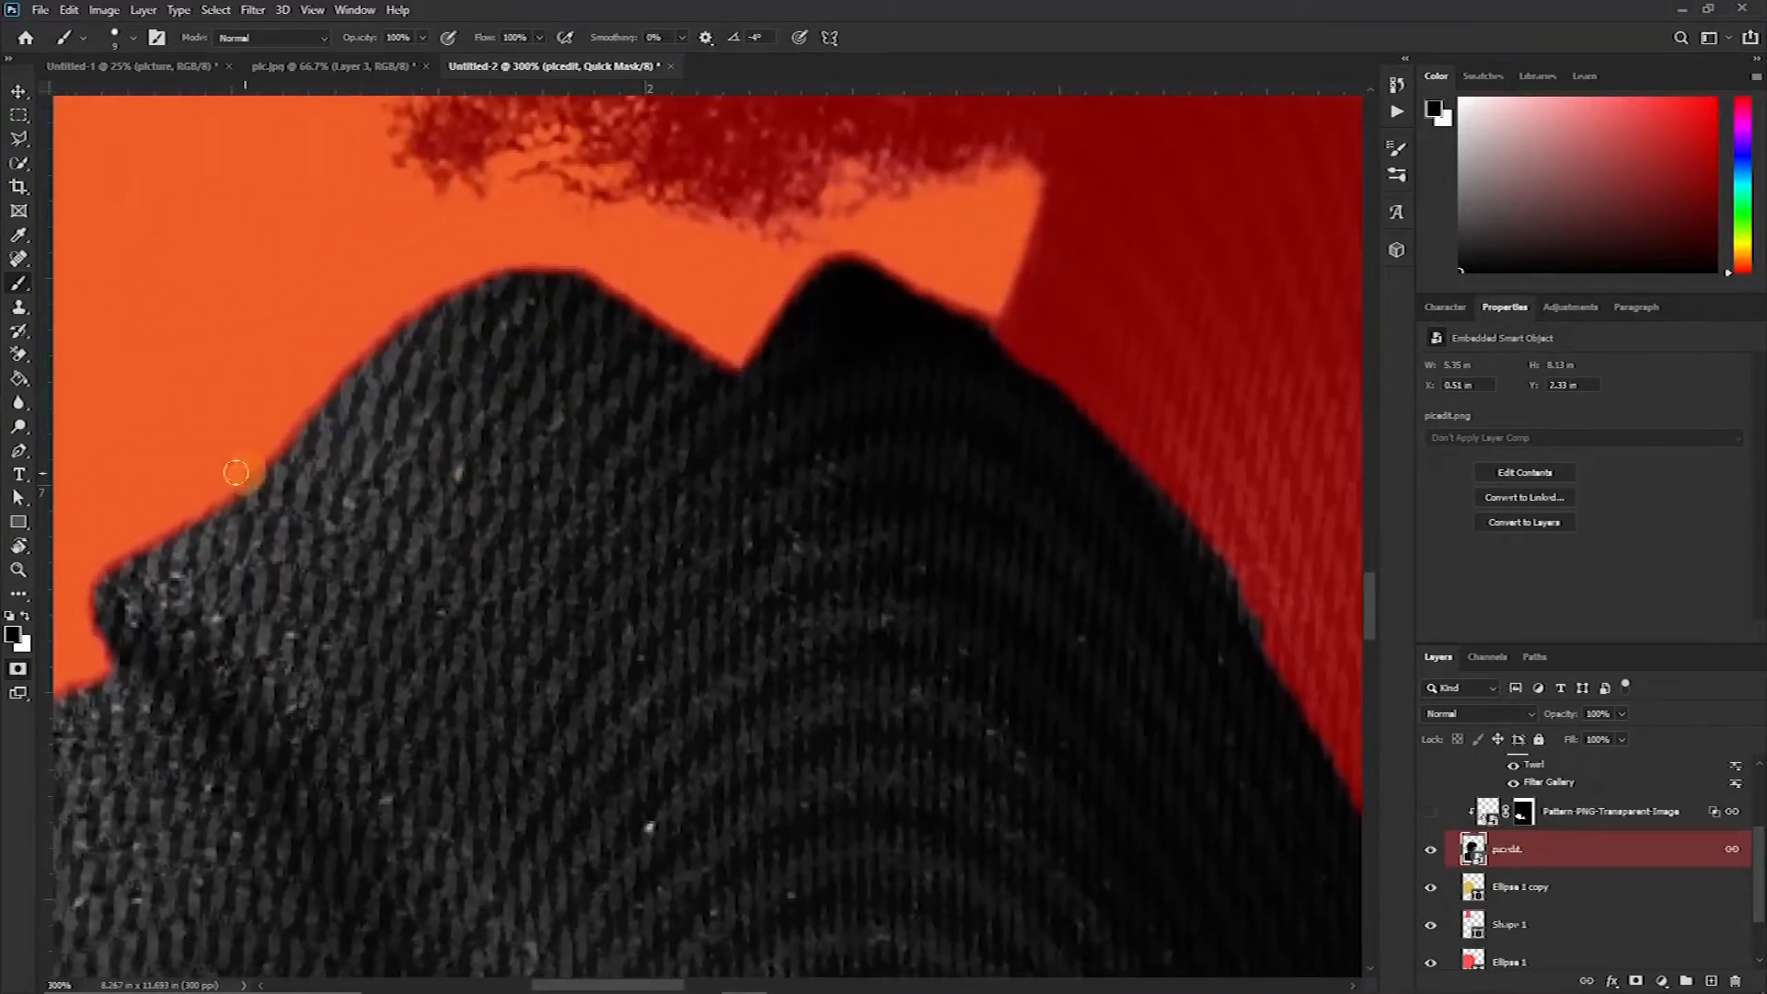
Paint white along the top collar edge to add it to the selection, then exit Quick Mask mode
key(x)
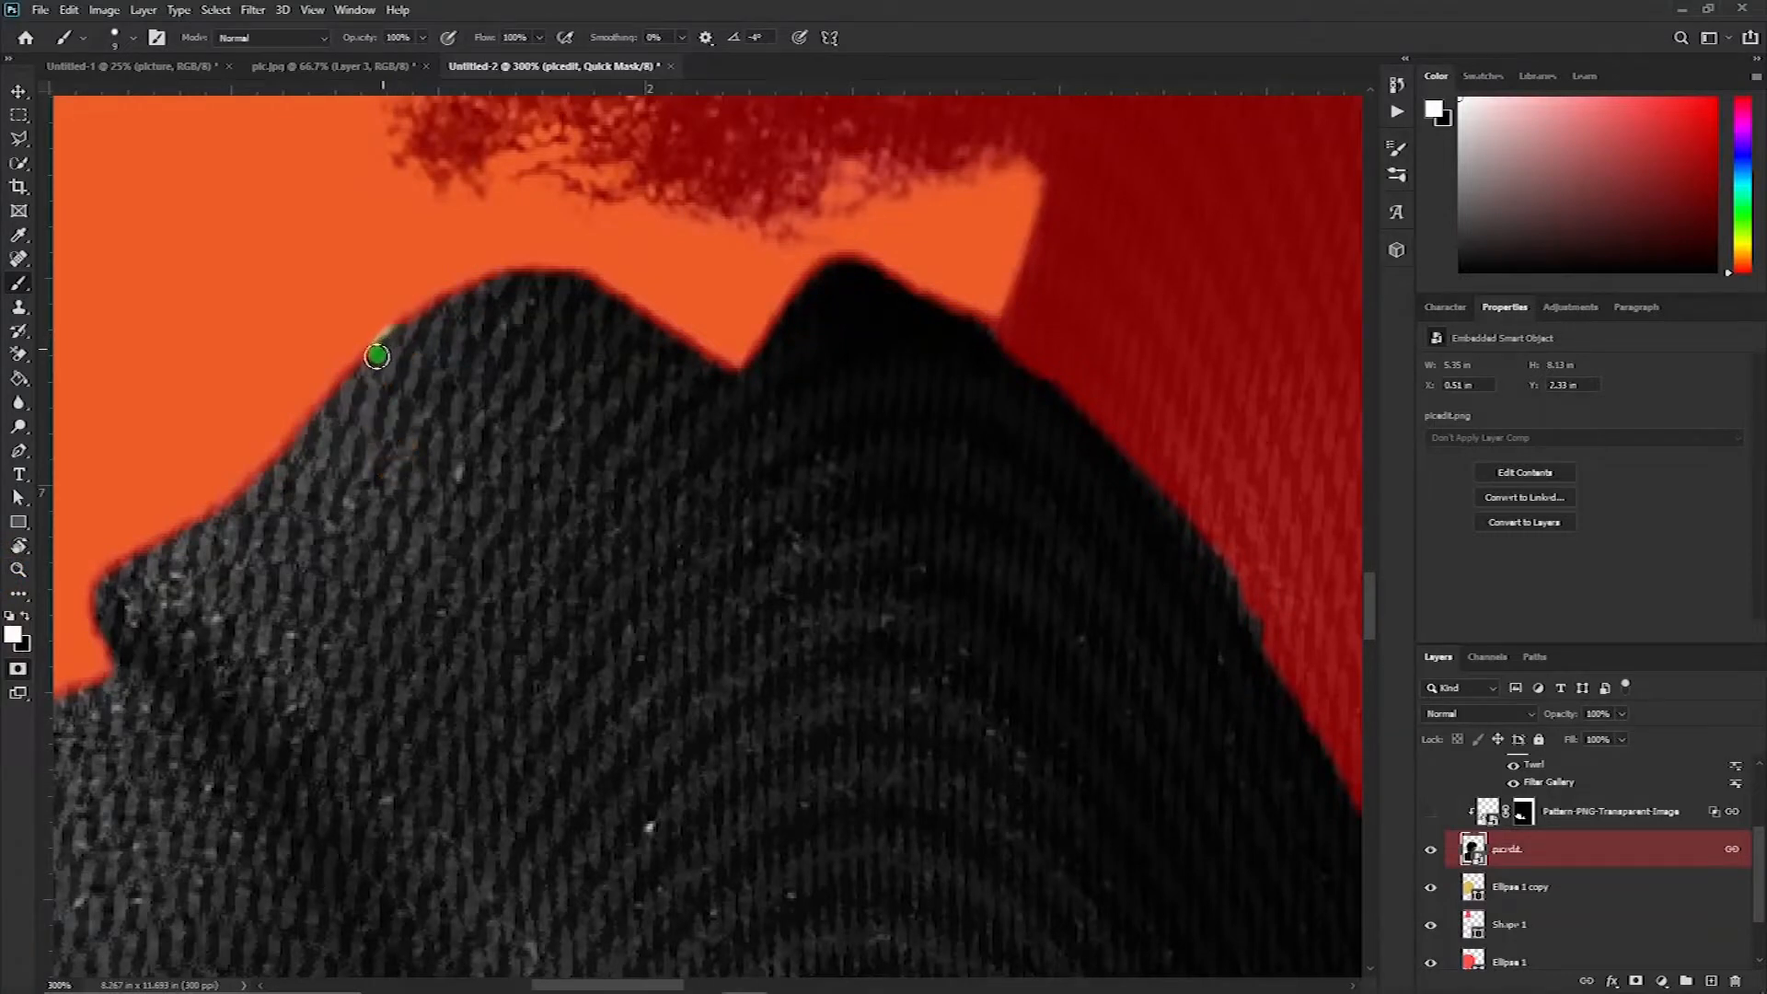
mouse_move(368, 391)
mouse_down()
mouse_move(414, 330)
mouse_move(310, 450)
mouse_move(150, 560)
mouse_move(414, 323)
mouse_move(364, 529)
mouse_move(496, 282)
mouse_move(676, 339)
mouse_move(809, 349)
mouse_move(804, 306)
mouse_move(892, 280)
mouse_move(1010, 328)
mouse_up()
key(x)
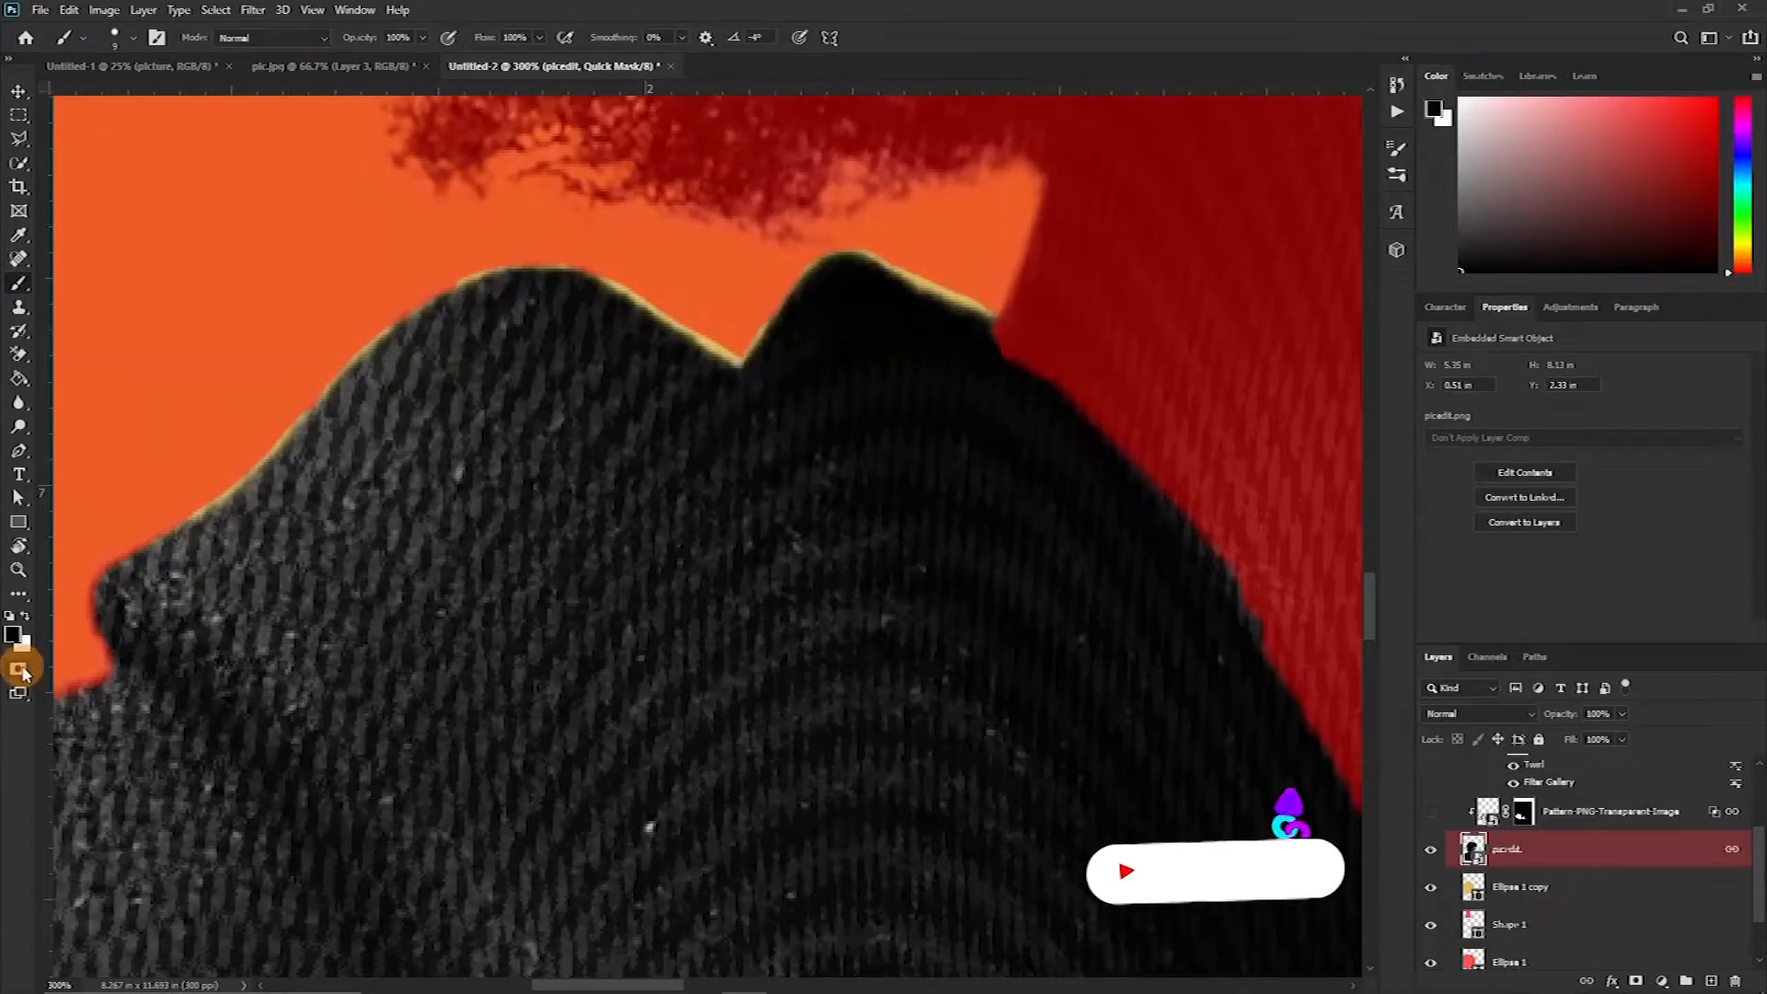
key(q)
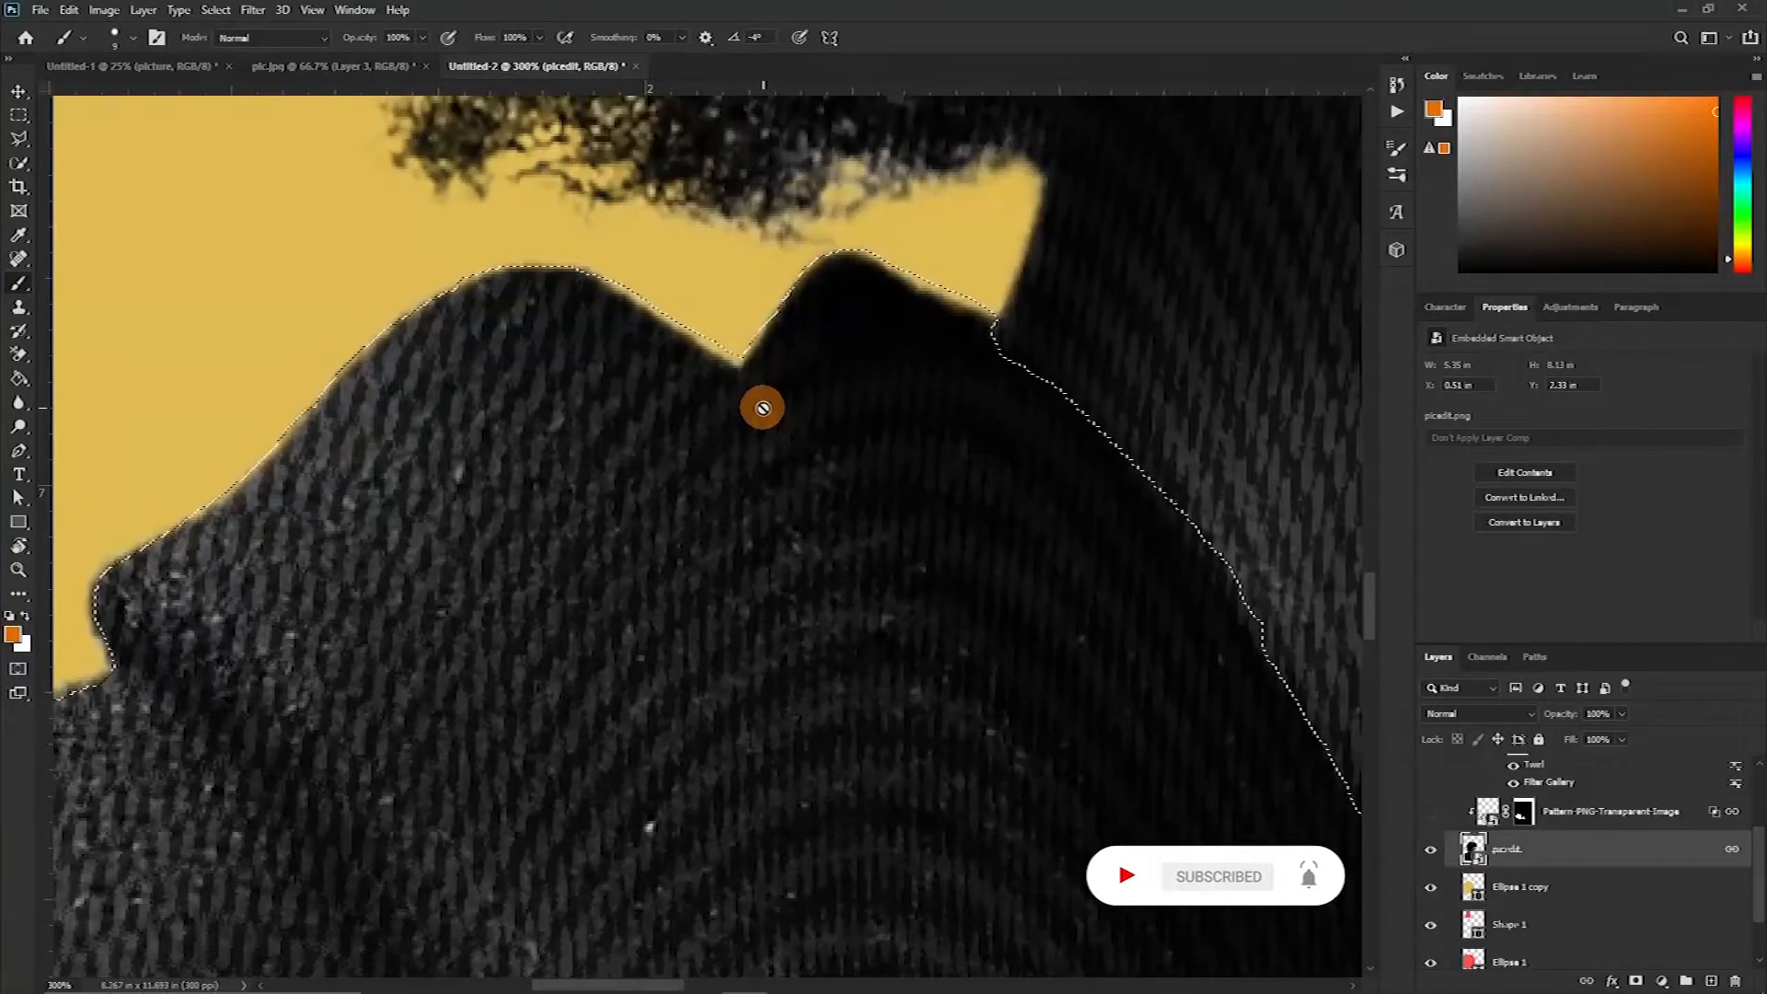
Create a new empty layer above picedit while keeping the jacket selection active
key(ctrl+d)
key(ctrl+minus)
key(ctrl+minus)
key(ctrl+minus)
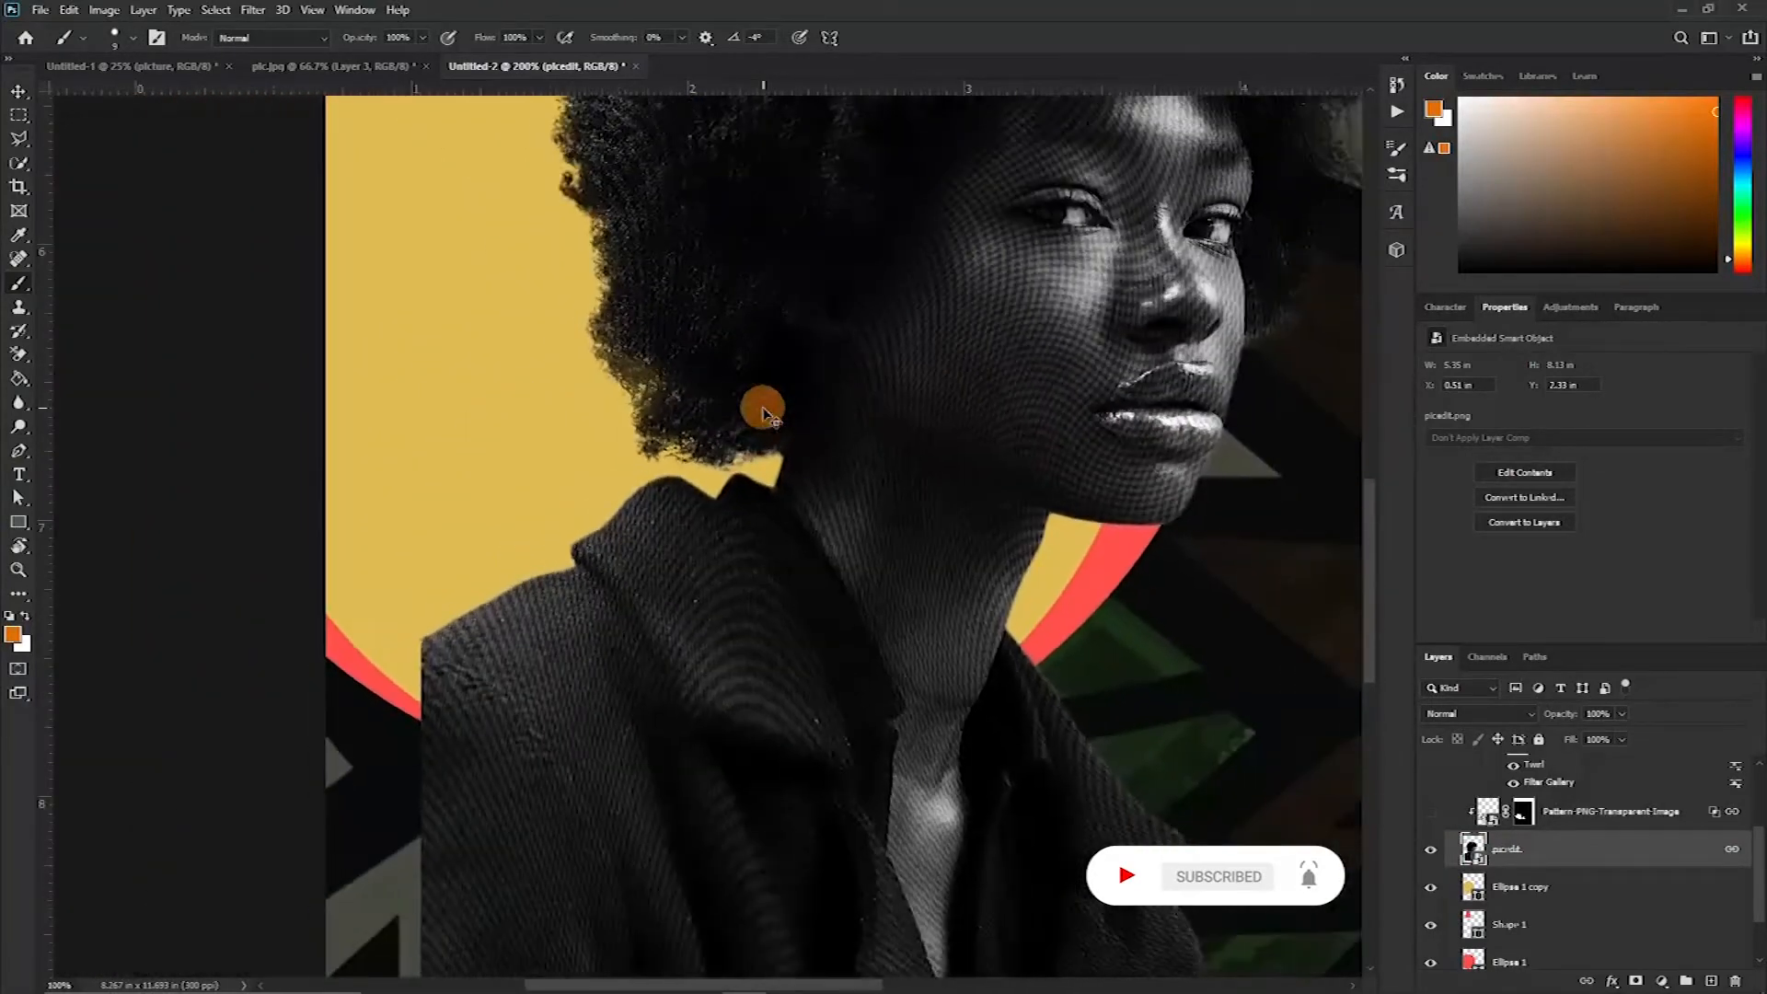
scroll(689, 396, down, 5)
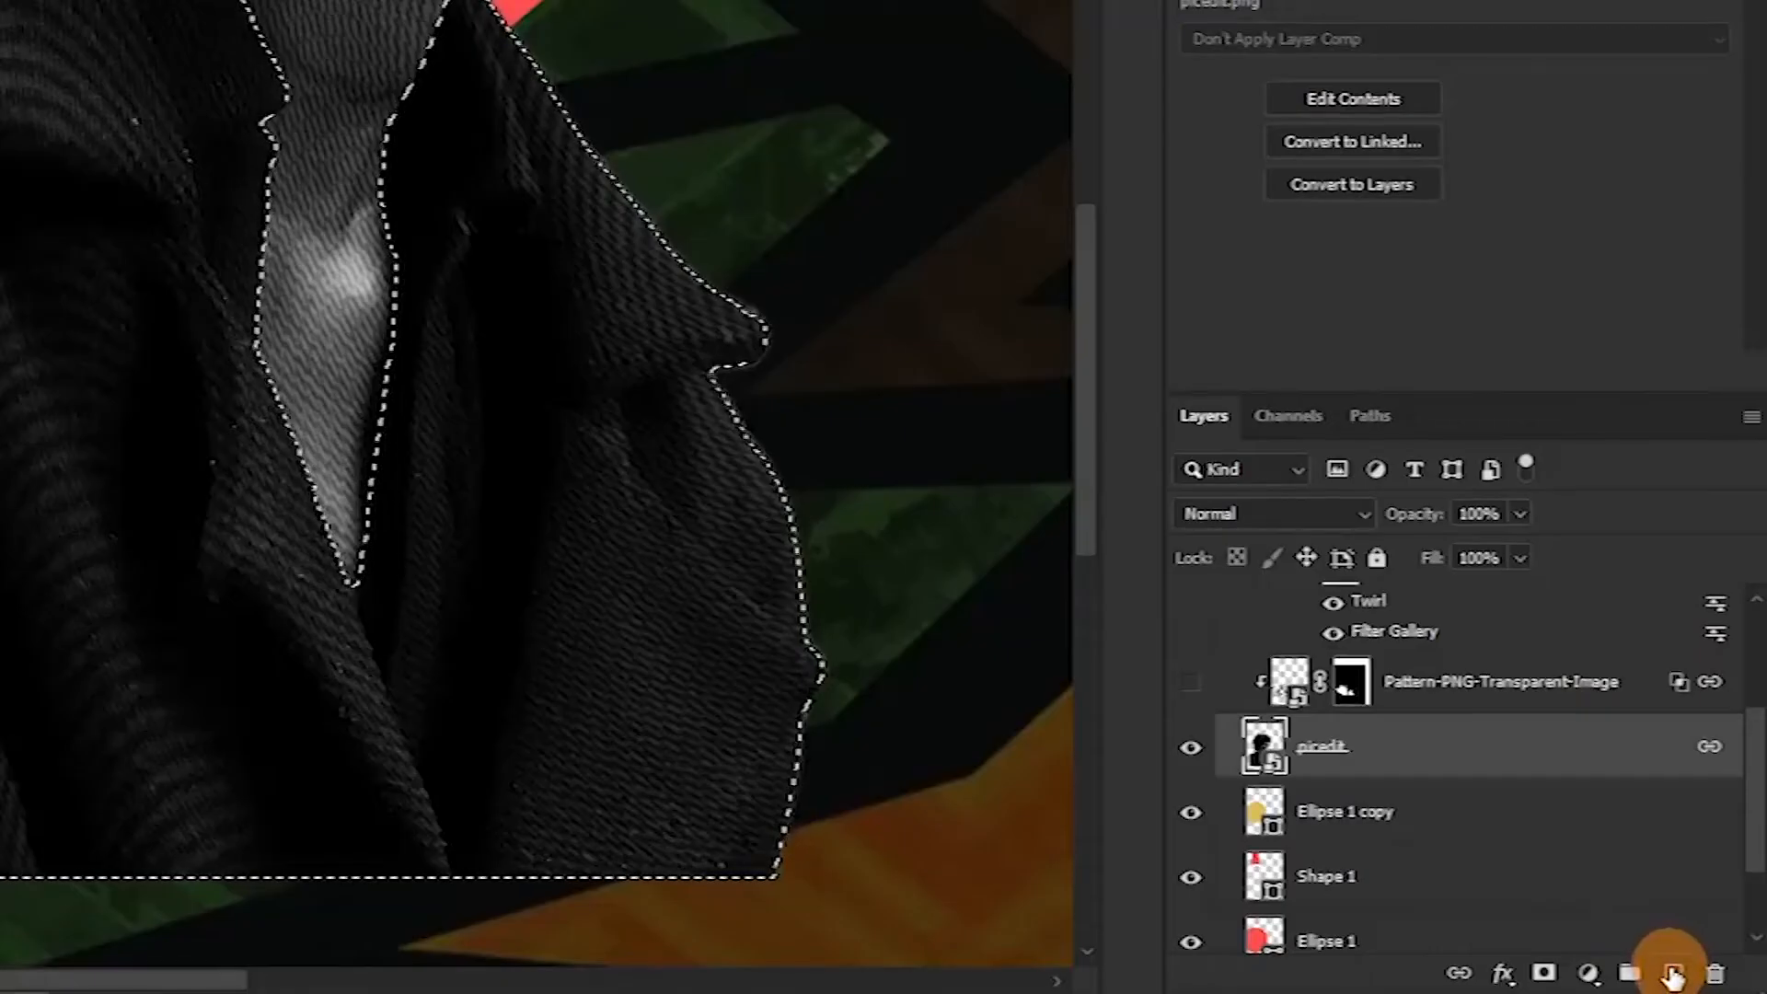
click(1675, 974)
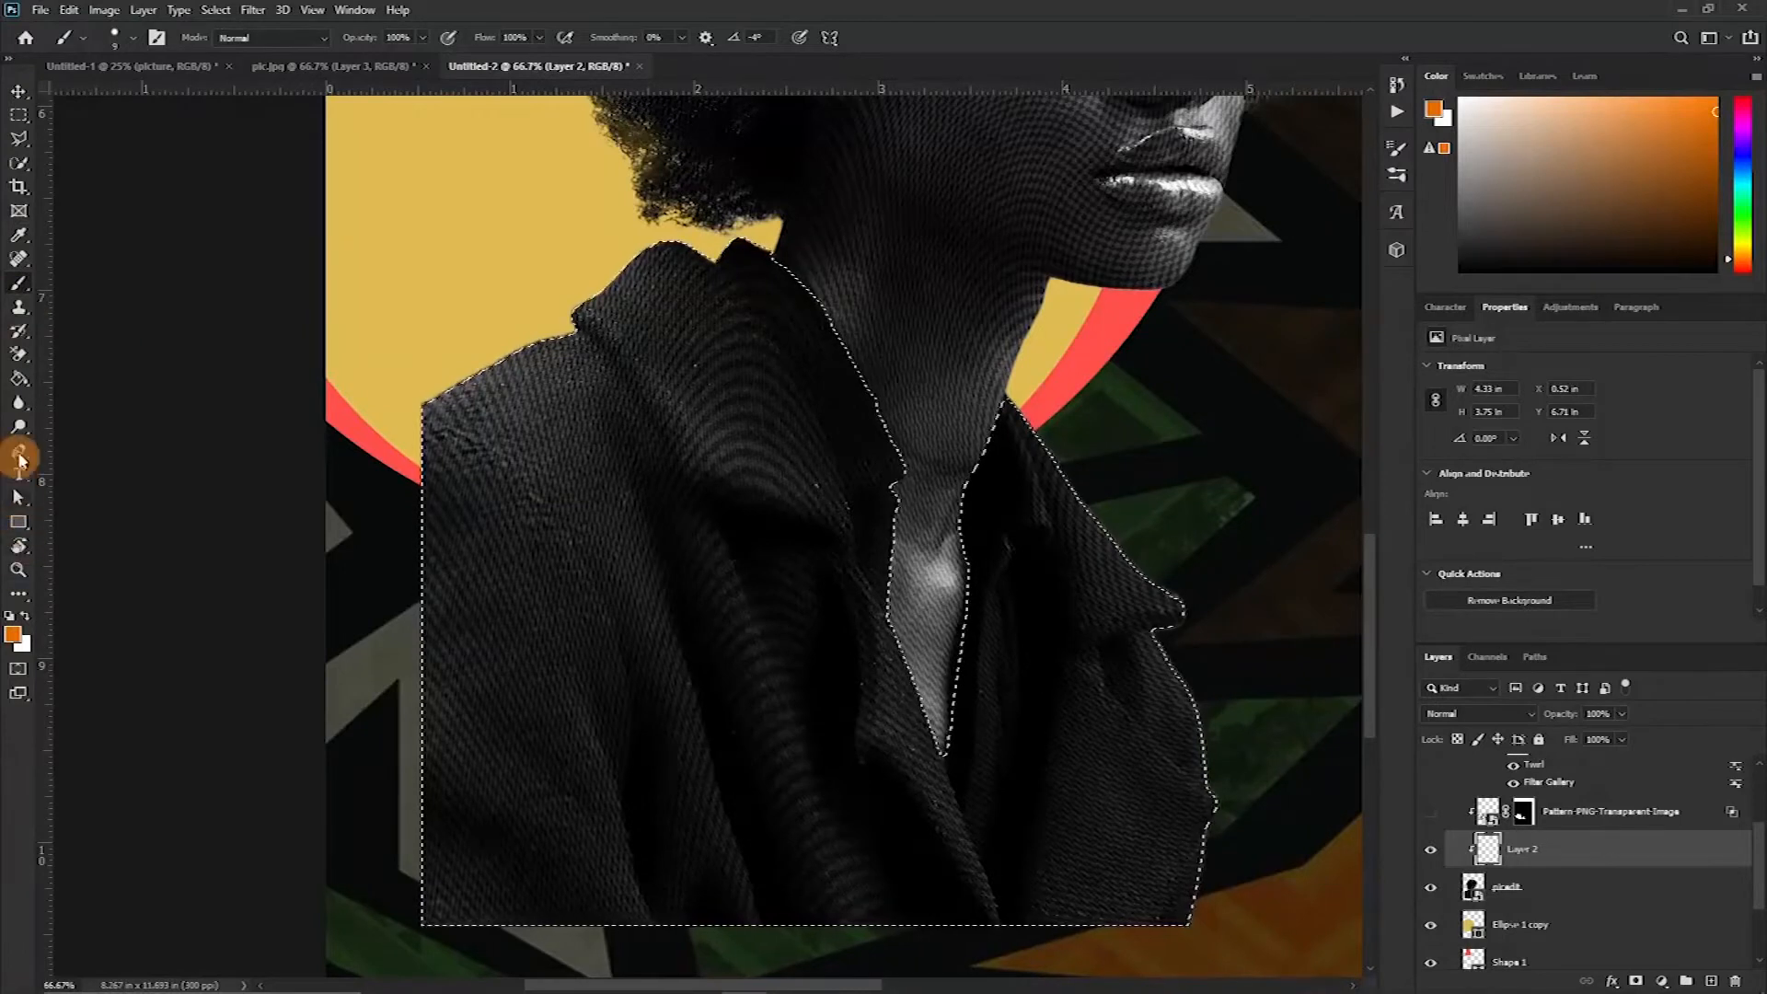
Fill the jacket selection on the new layer with orange using the Paint Bucket tool, then deselect
drag(27, 394, 118, 397)
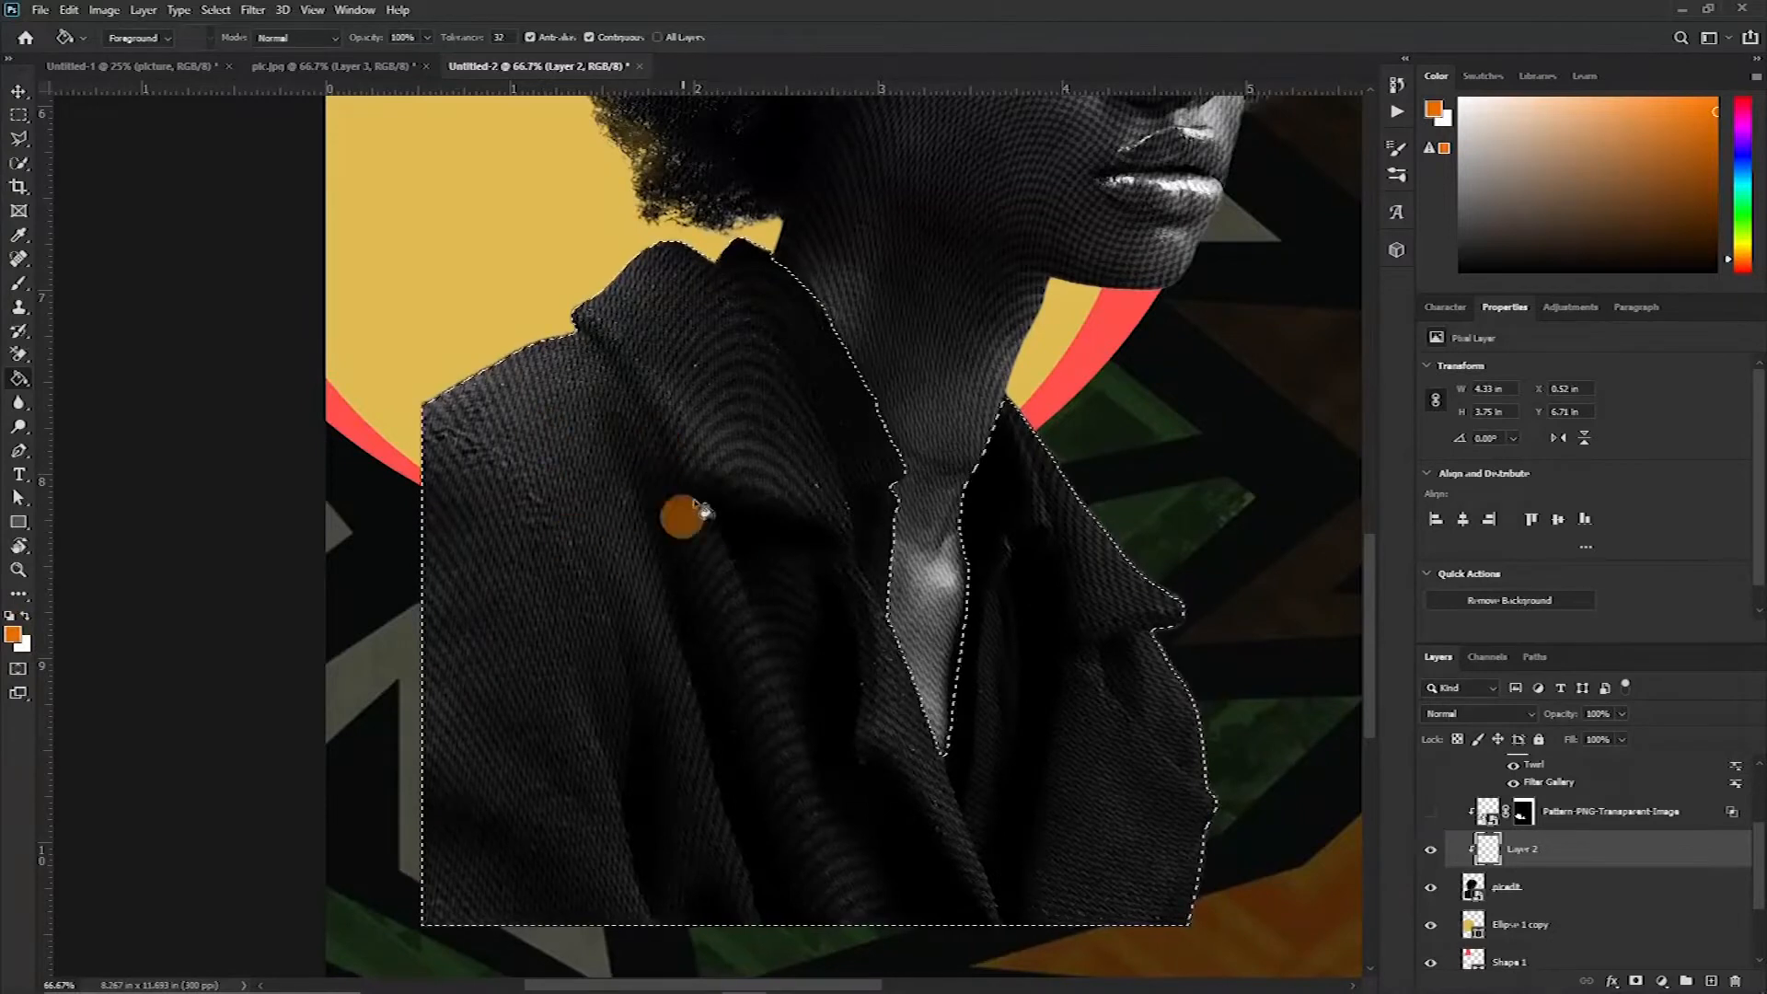
click(603, 435)
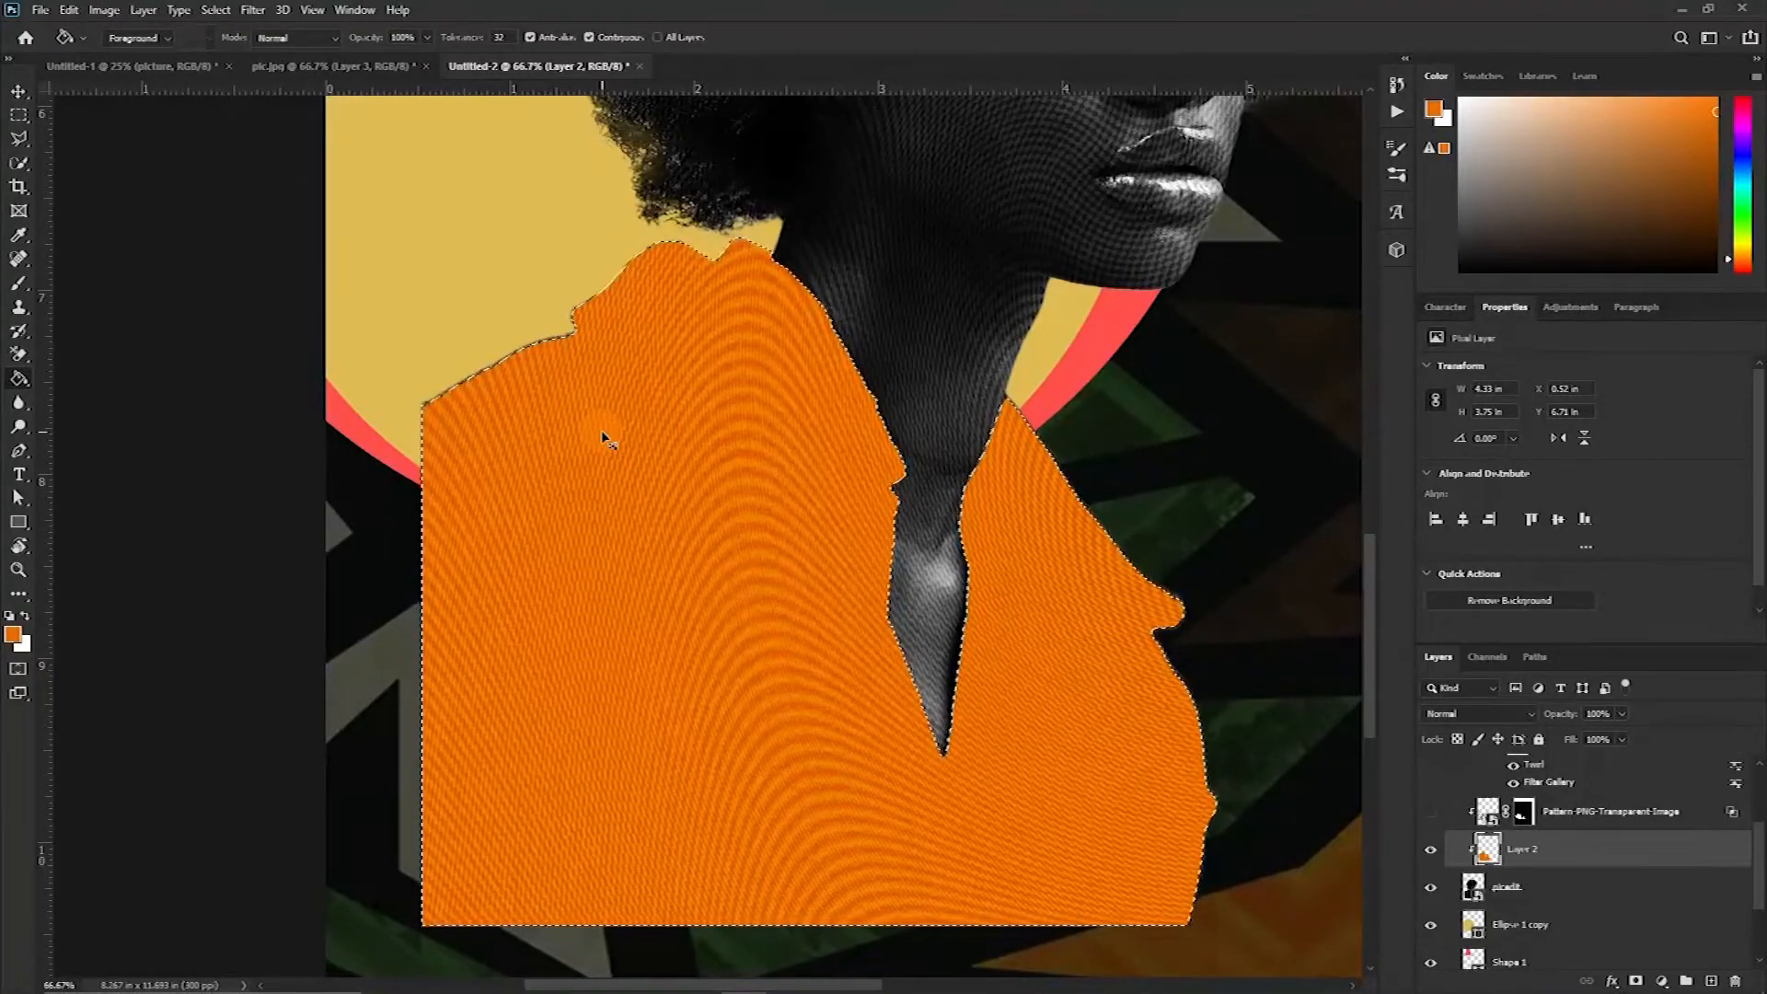
key(ctrl+d)
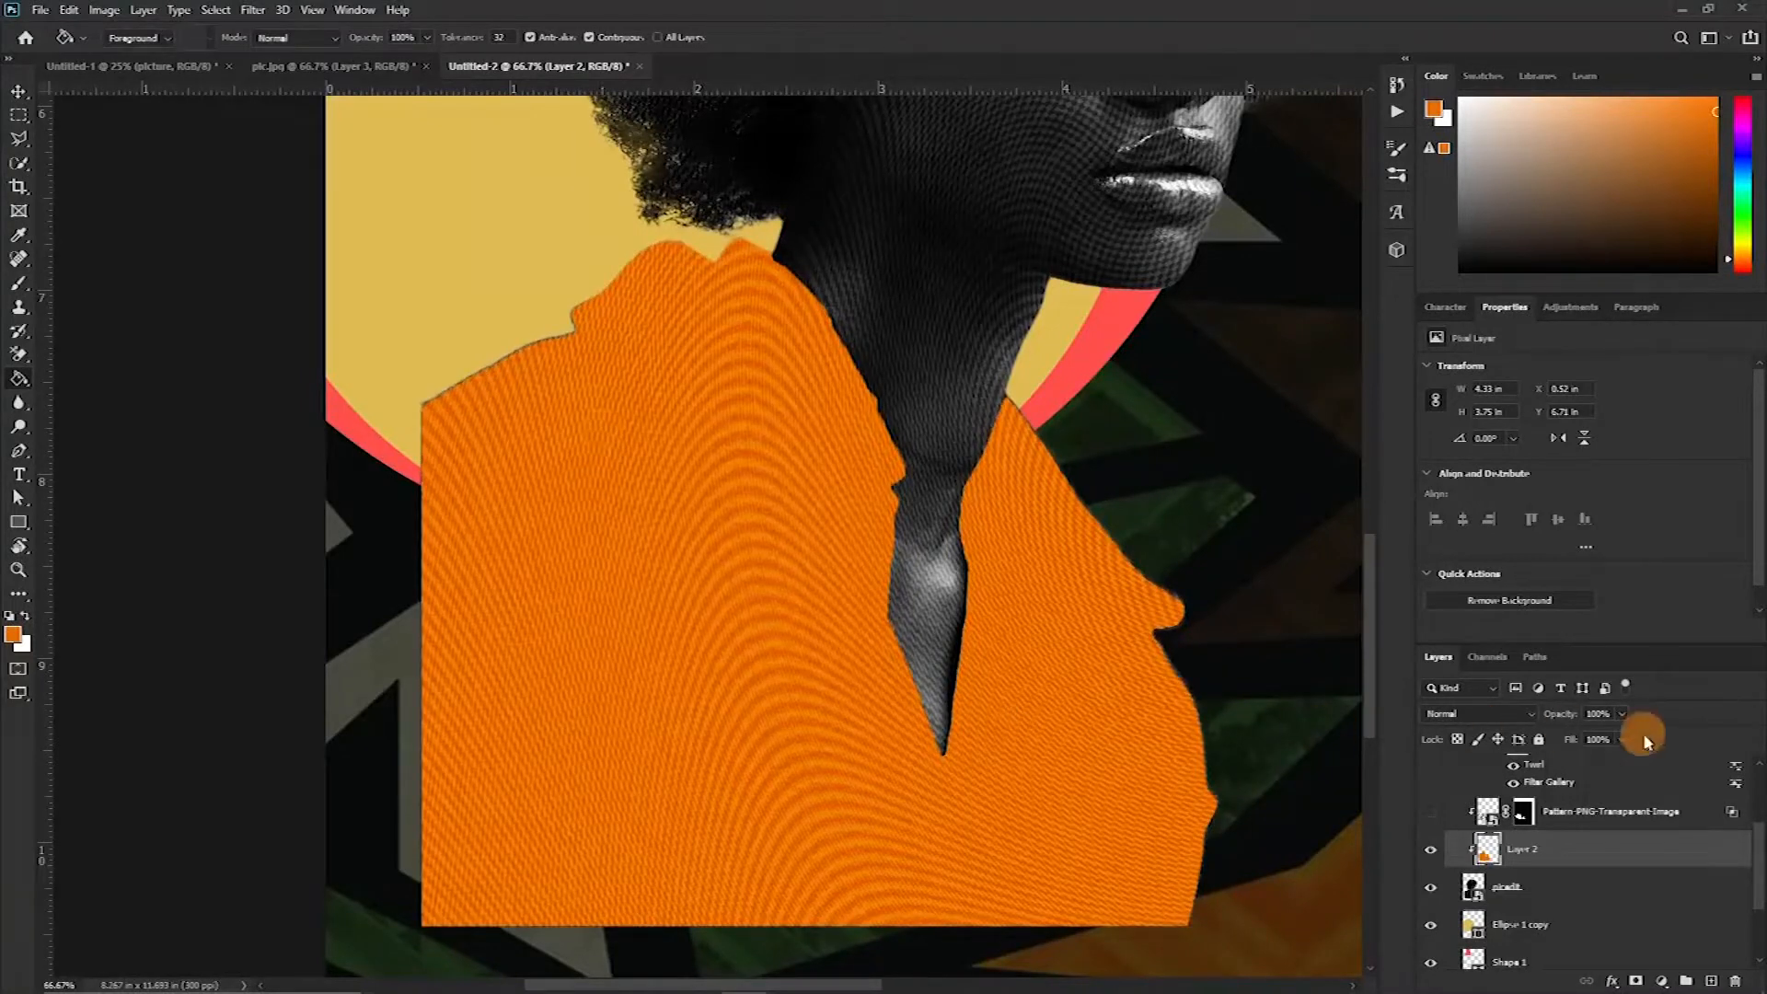
Add a Gradient Overlay layer style to the new orange jacket layer
double_click(1642, 850)
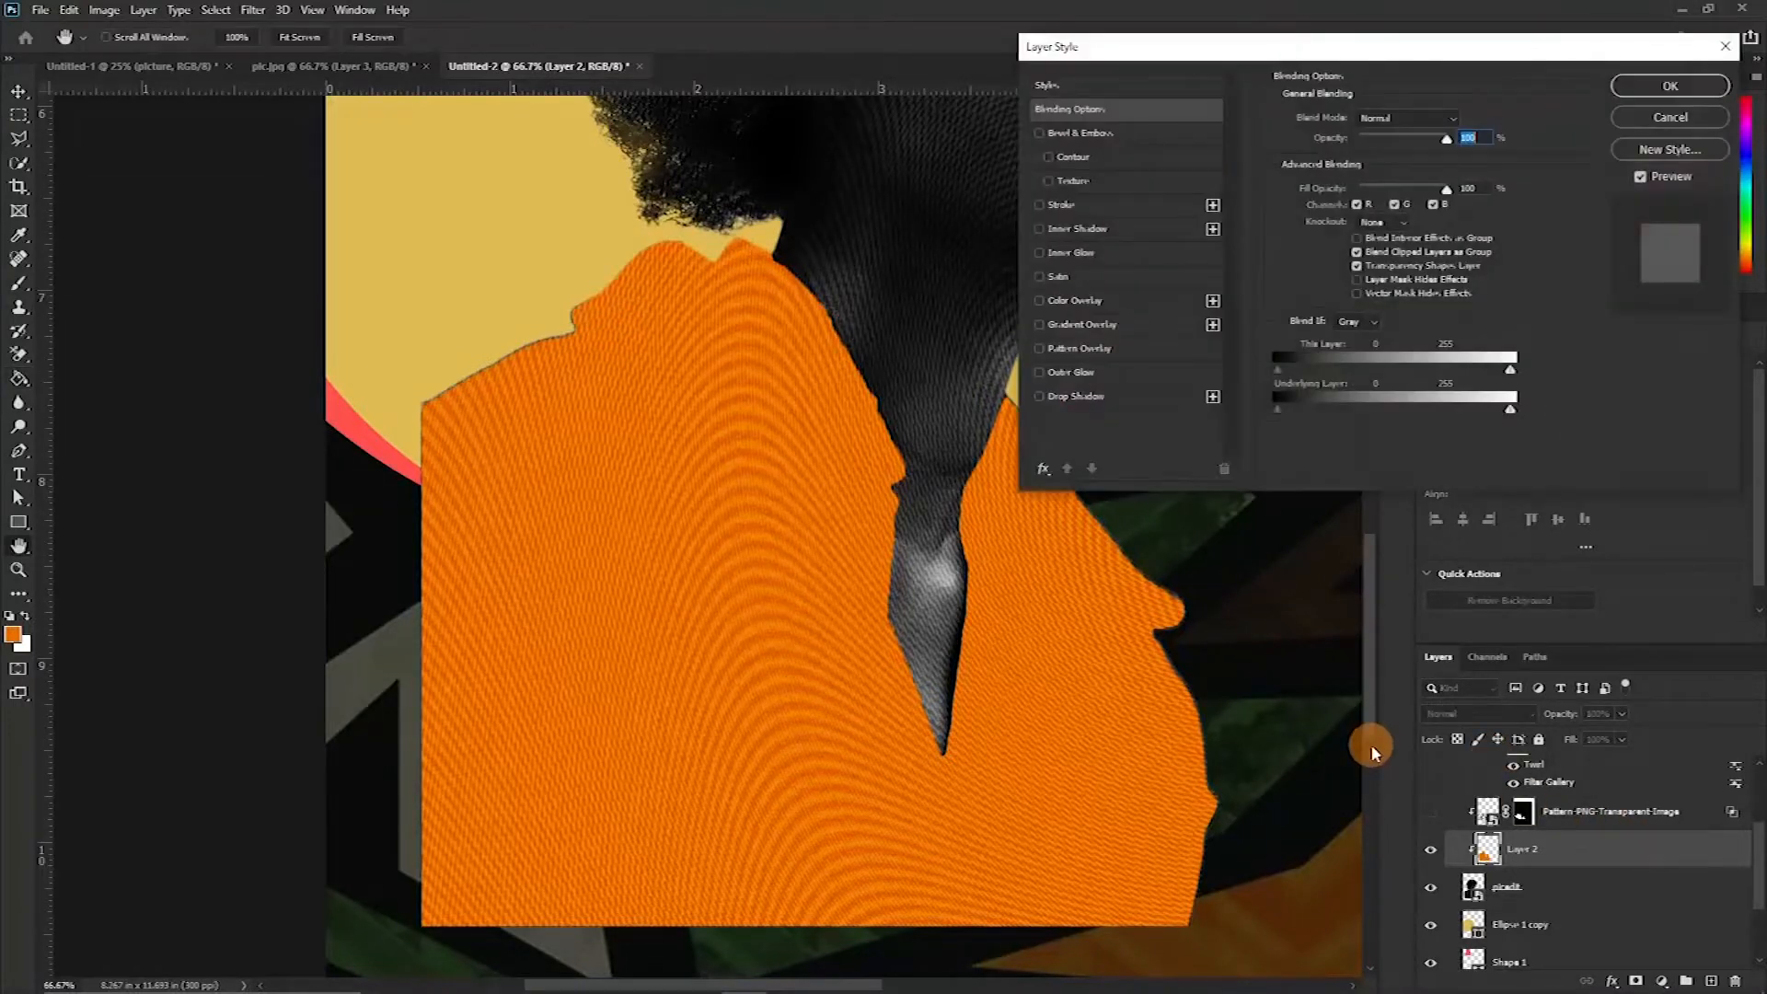
click(1039, 324)
click(1094, 326)
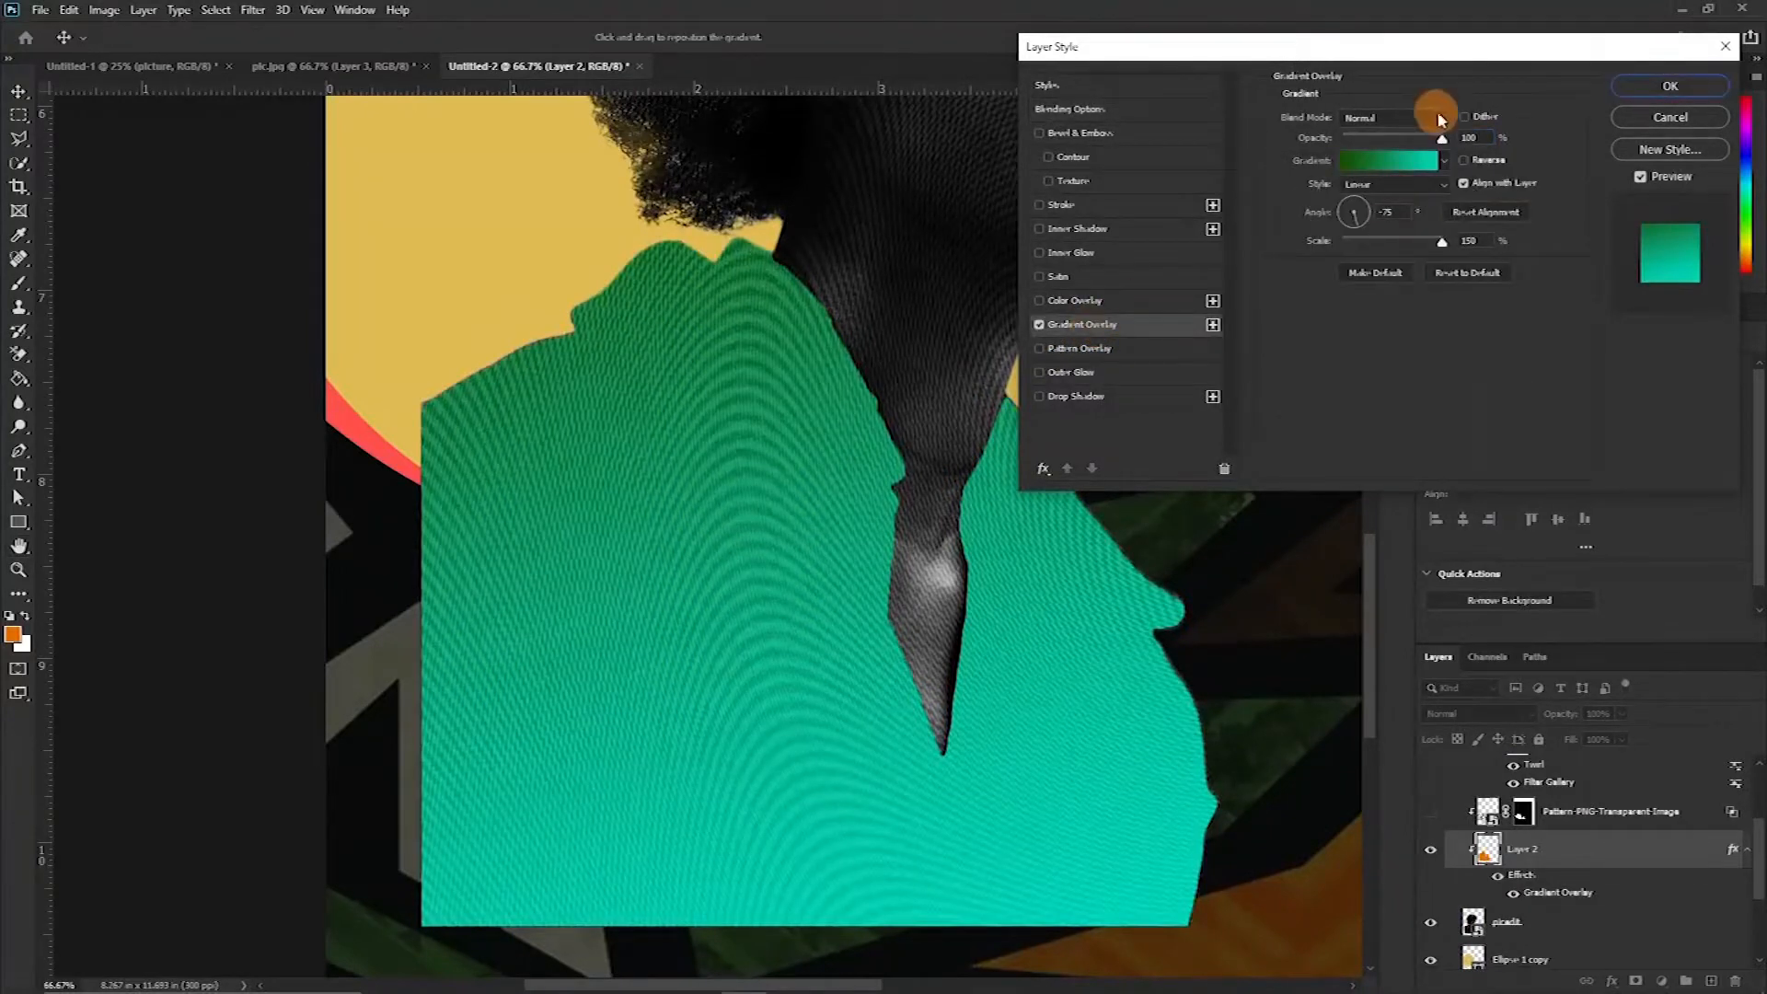
Set the gradient's left colour stop to 841F00
click(1395, 168)
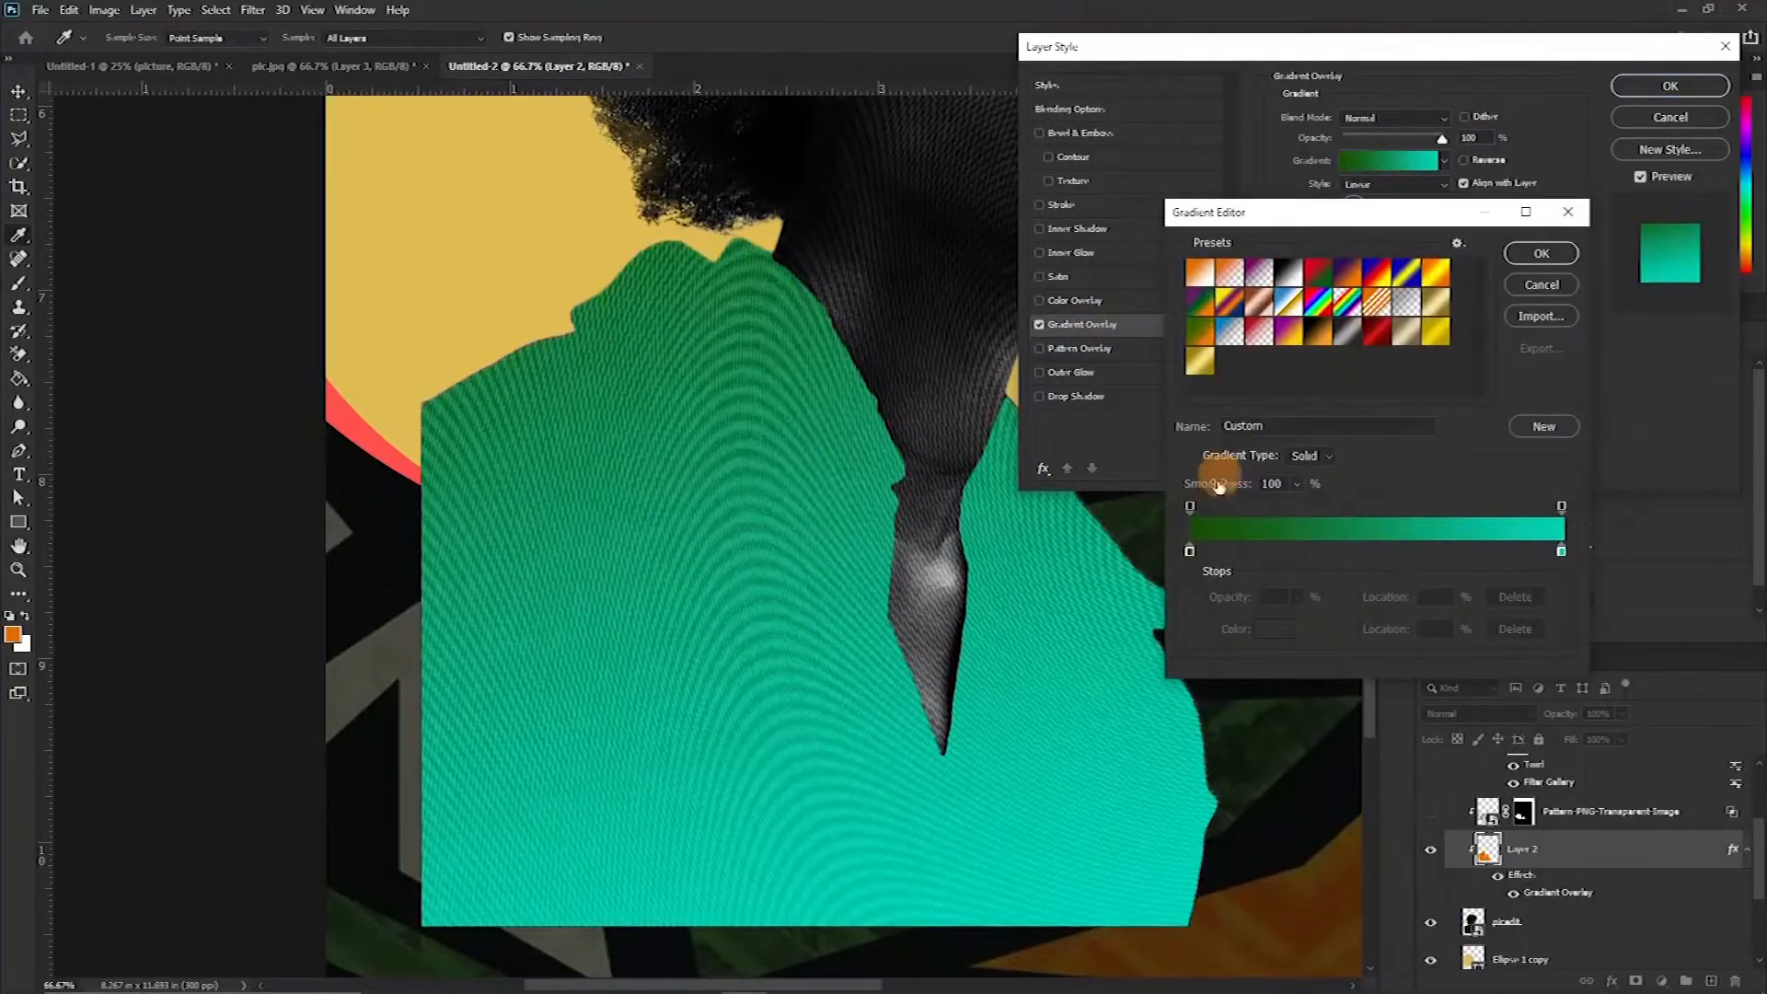
click(1189, 552)
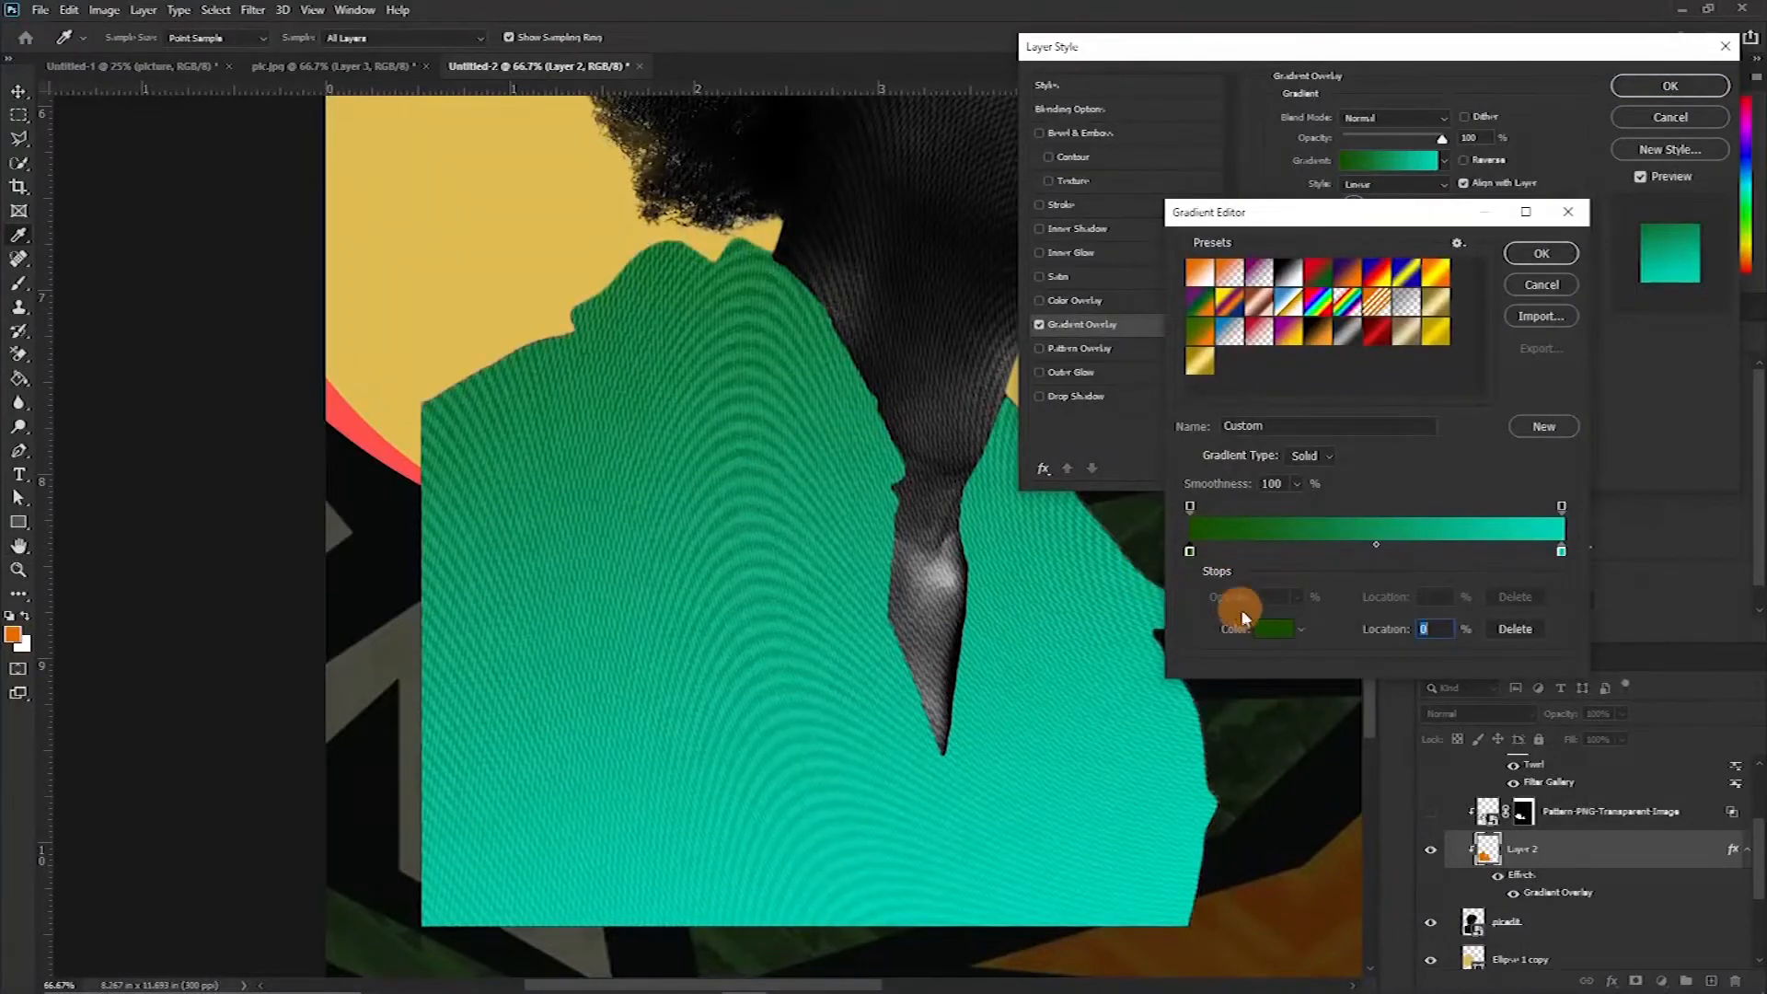
click(1274, 629)
drag(1536, 505, 1535, 530)
click(1503, 414)
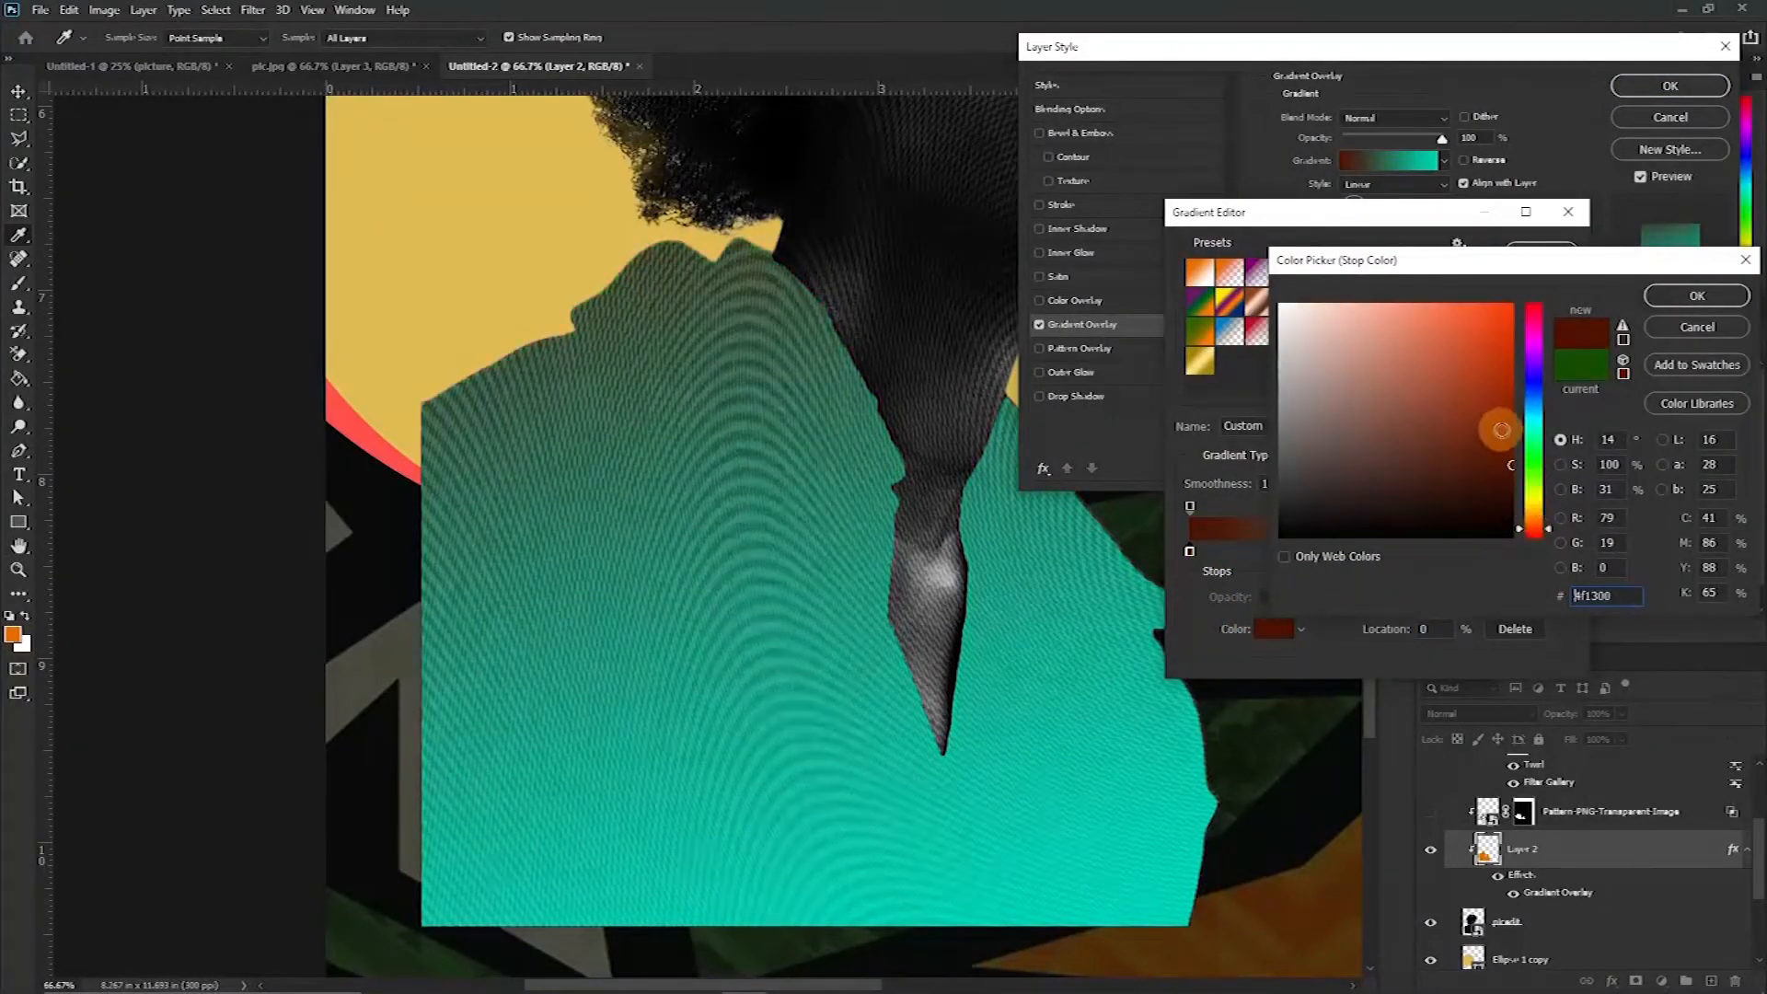
click(1697, 295)
Set the gradient's right colour stop to FF8746 and confirm the gradient and layer style
click(1561, 550)
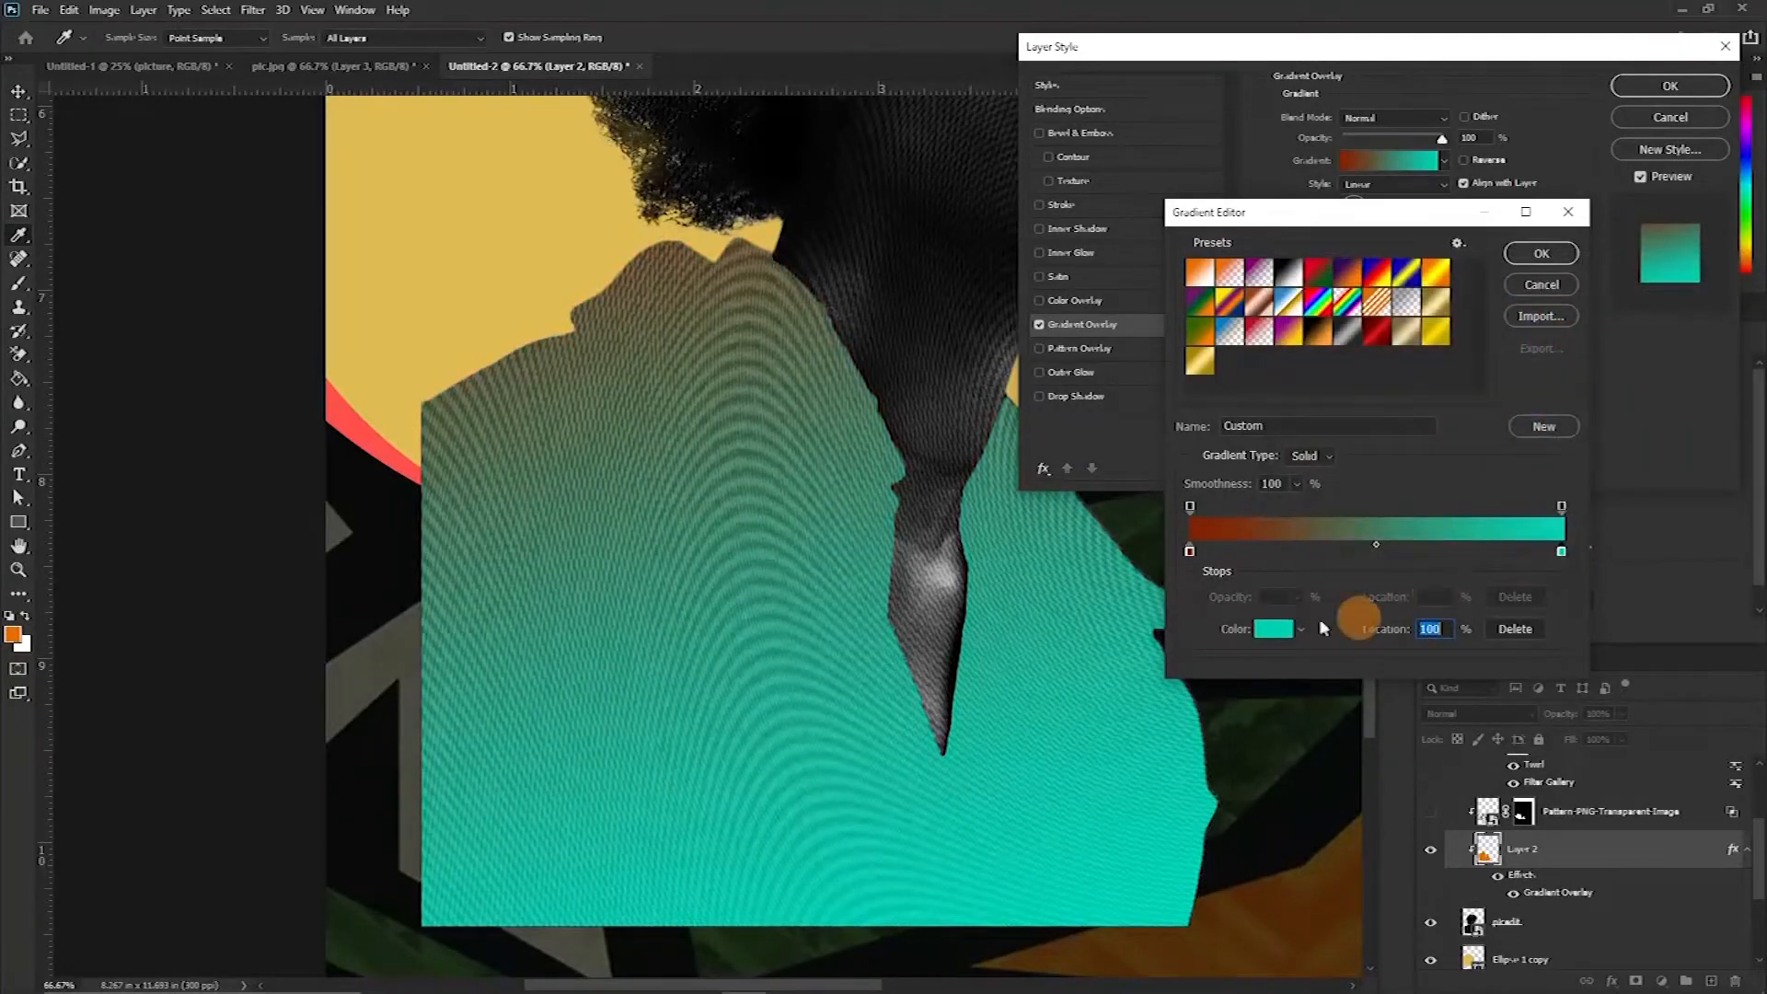
click(1274, 628)
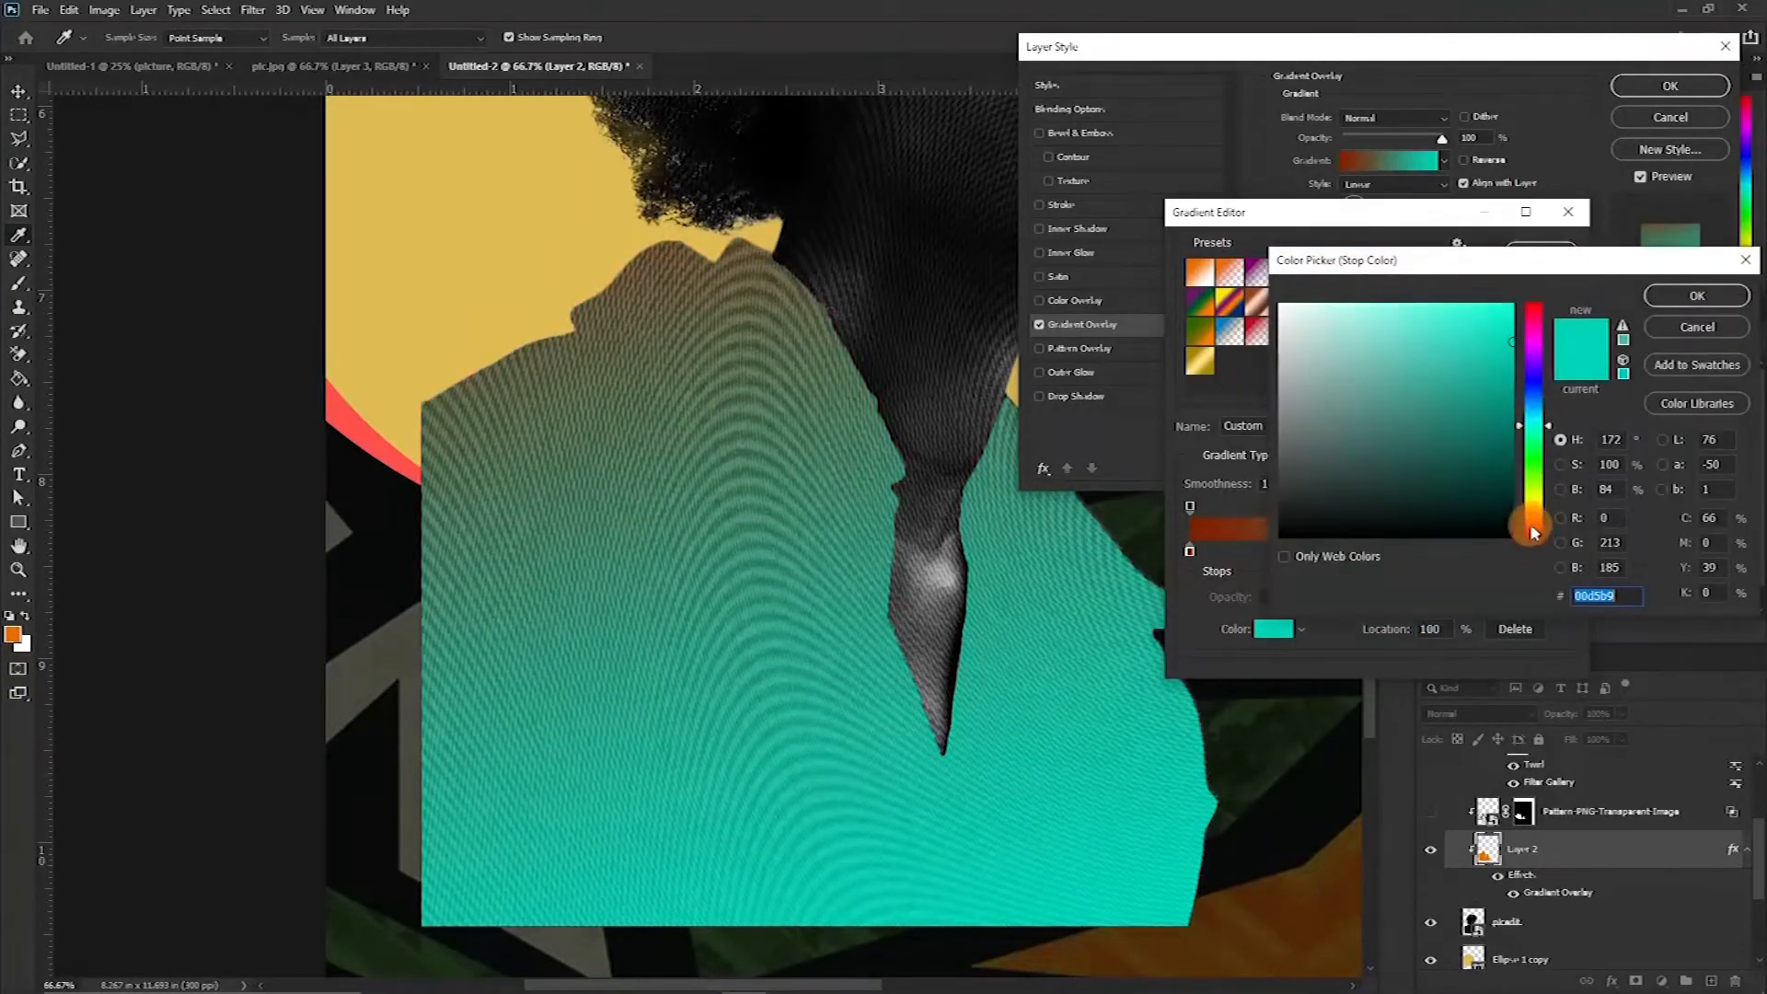
click(1532, 523)
click(1514, 313)
click(1488, 343)
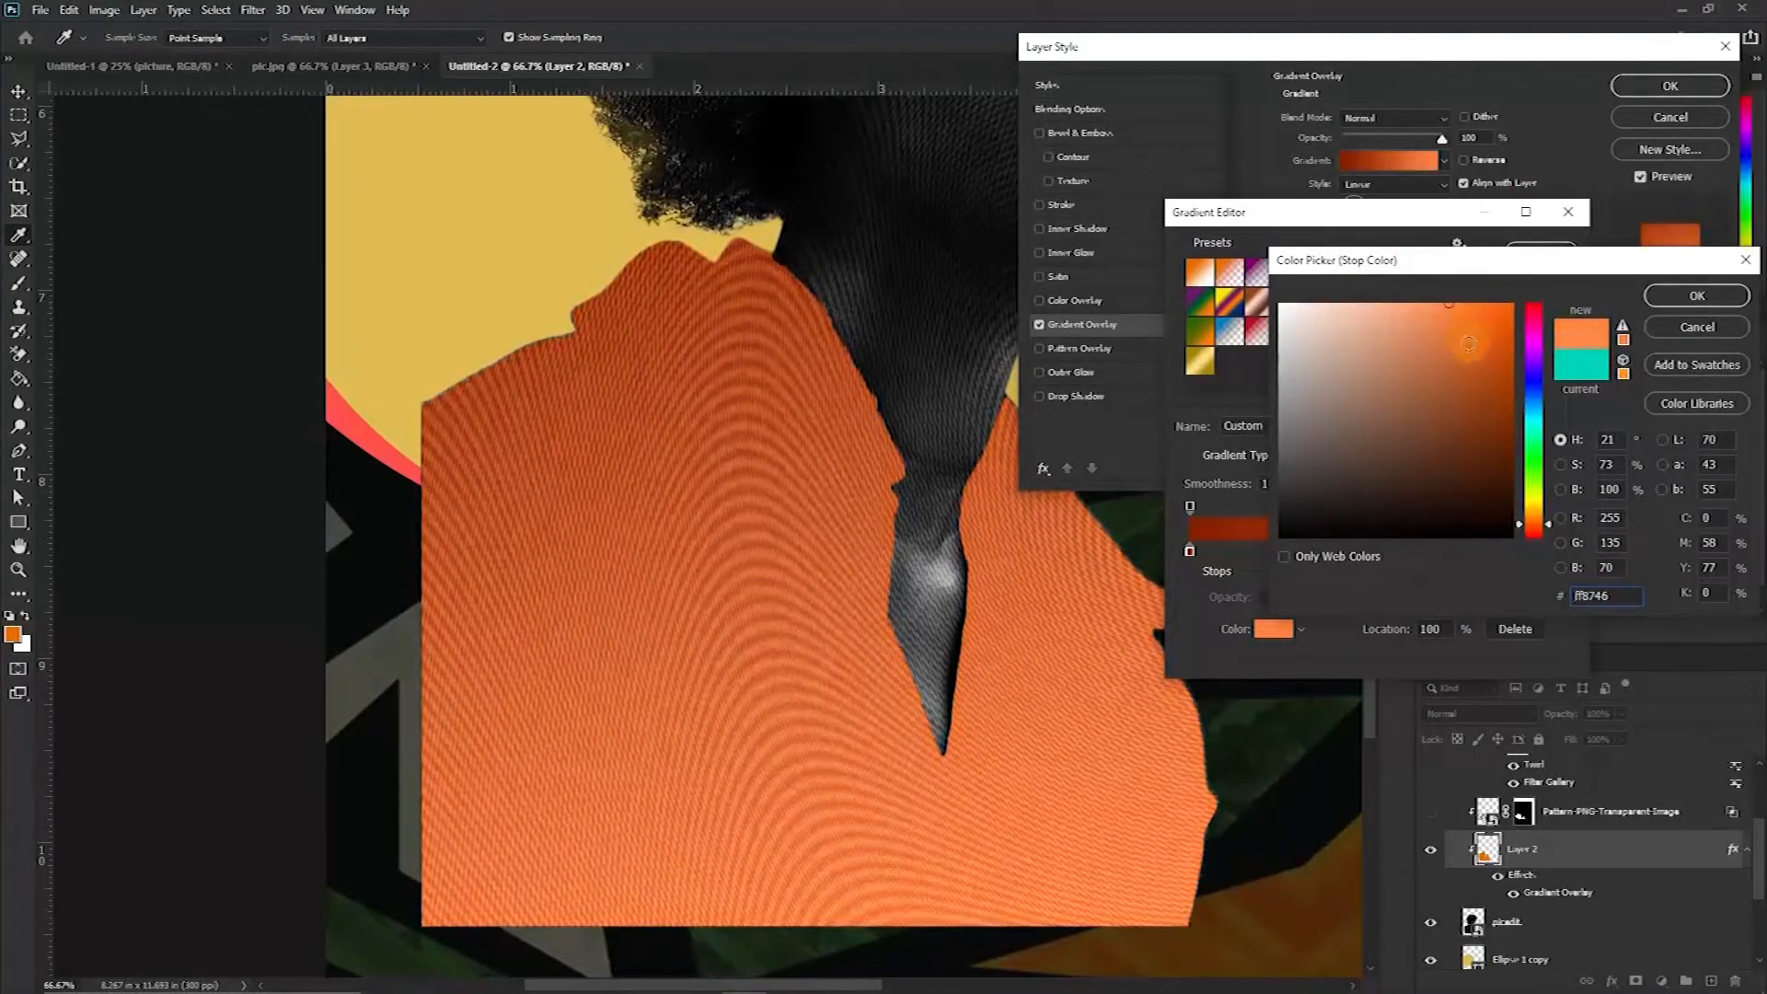
click(1697, 295)
click(1542, 236)
click(1669, 85)
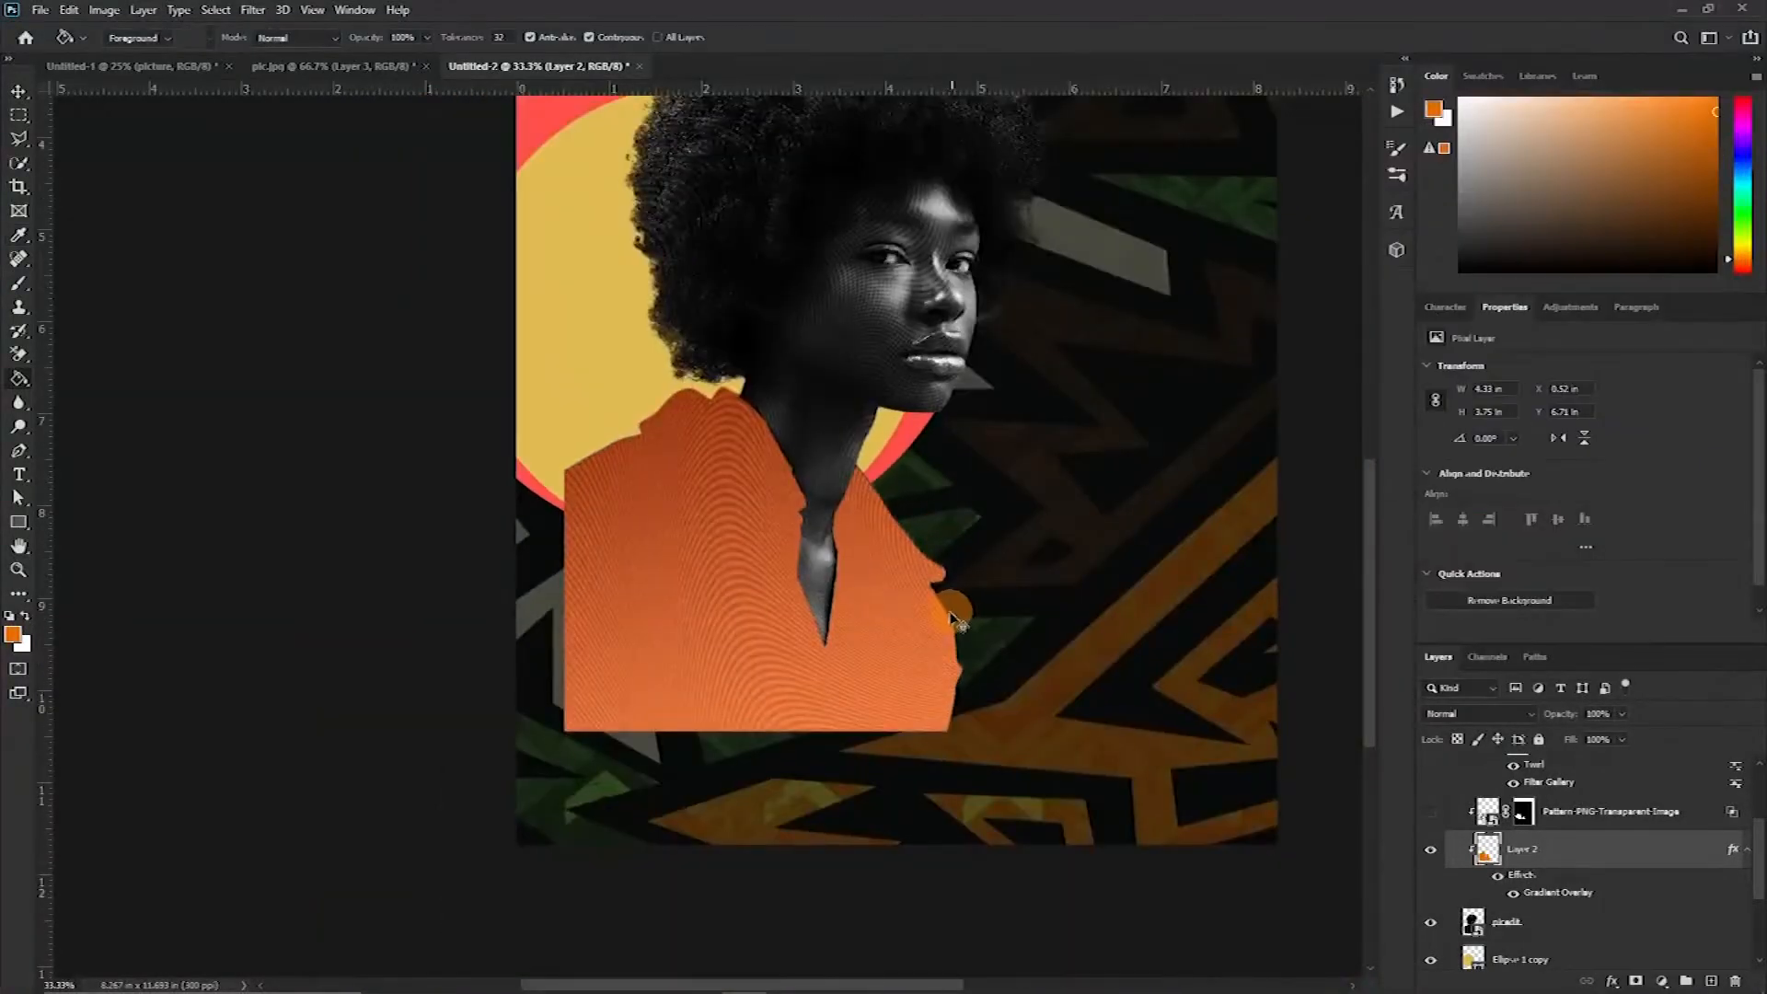
Inspect the orange jacket fill up close around the neck and collar edges
key(ctrl+plus)
key(ctrl+plus)
key(ctrl+plus)
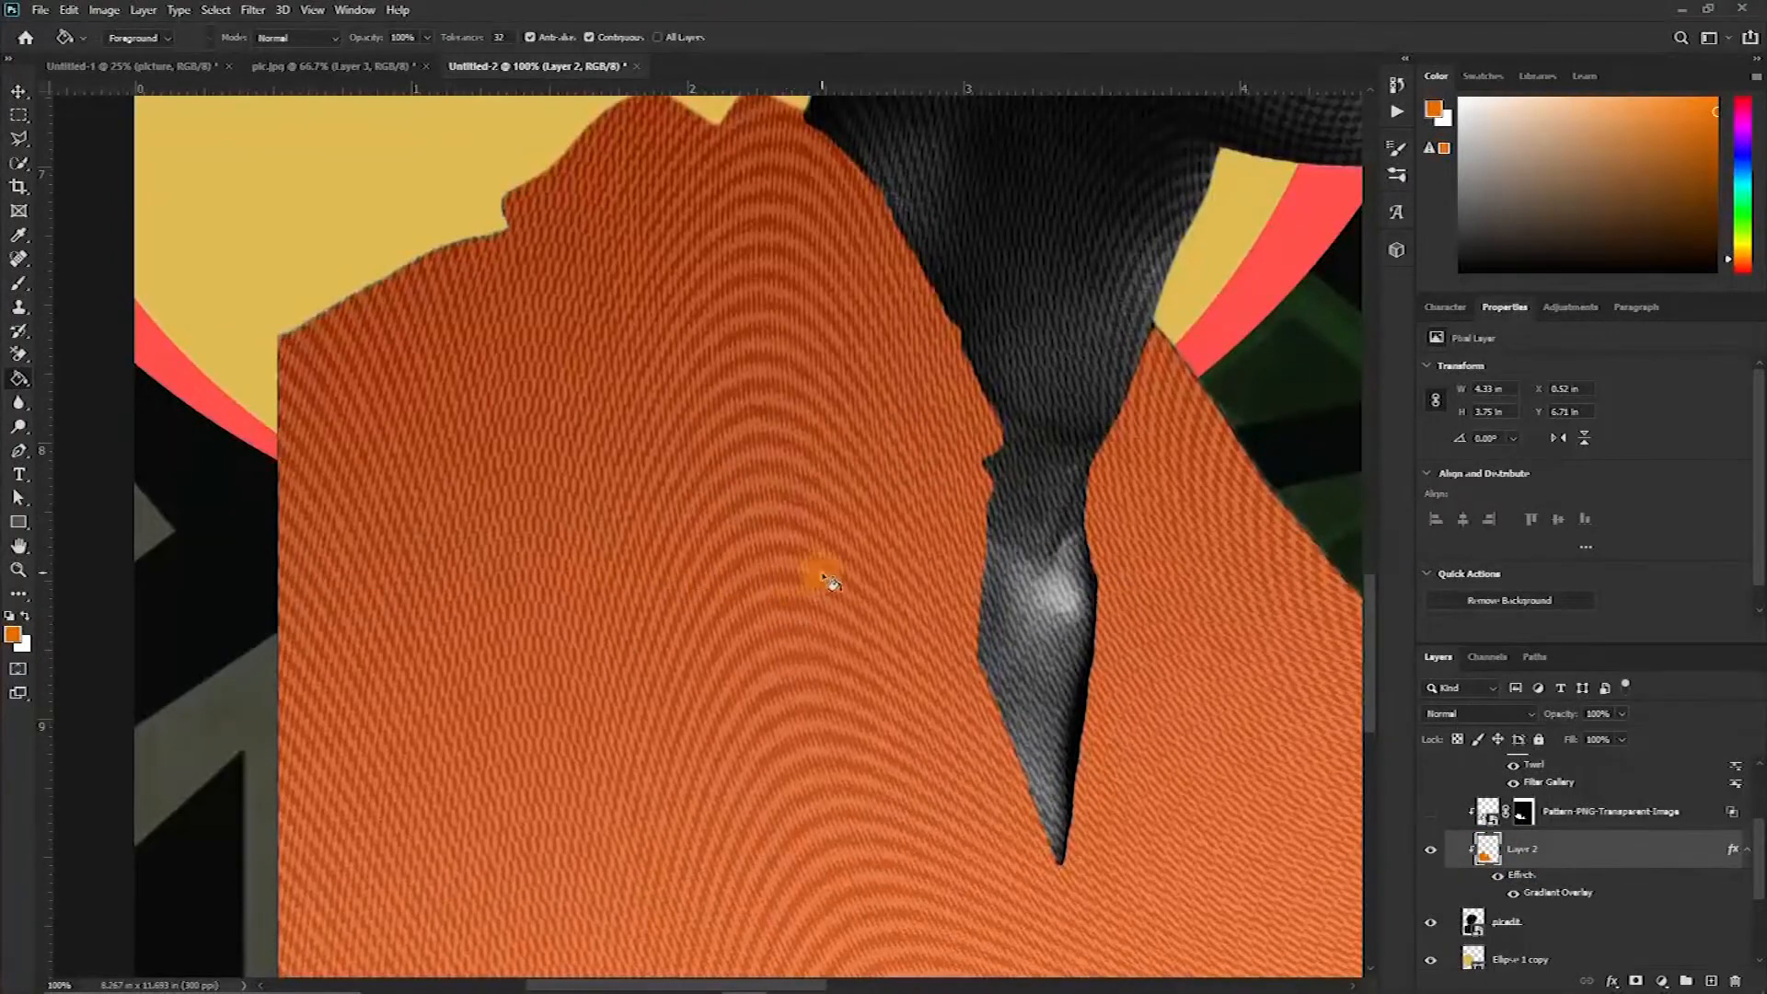
scroll(819, 575, up, 5)
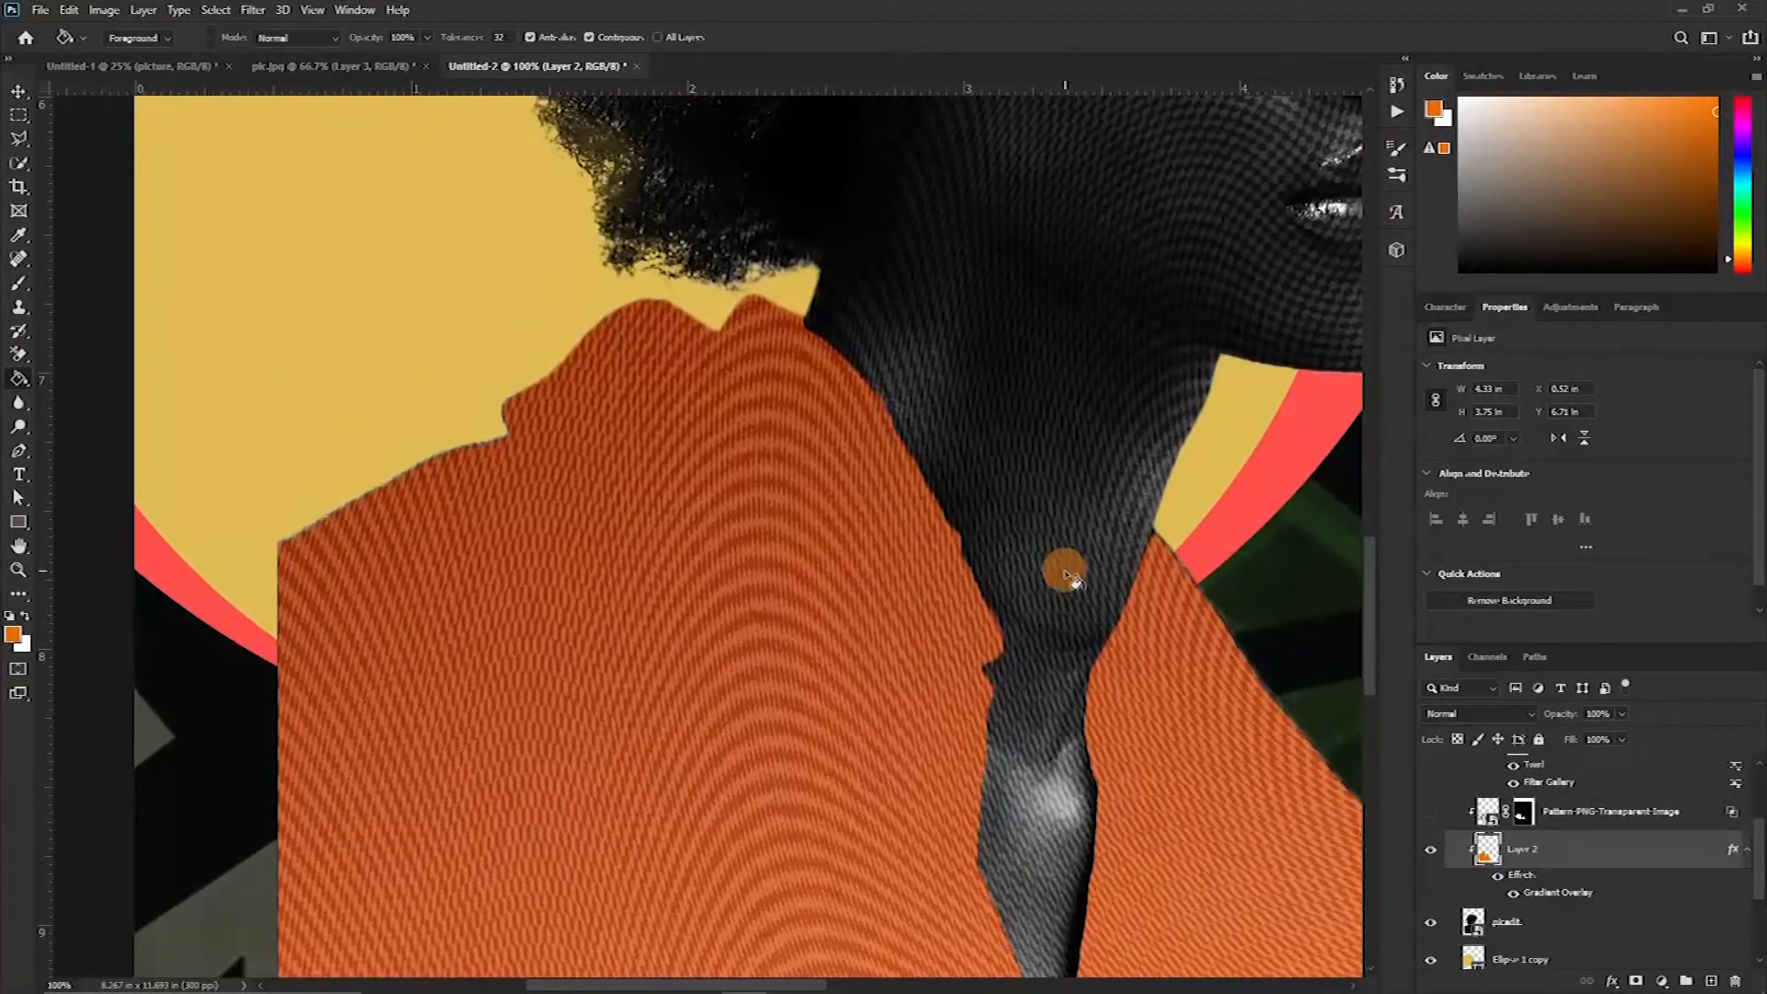
scroll(1104, 598, down, 2)
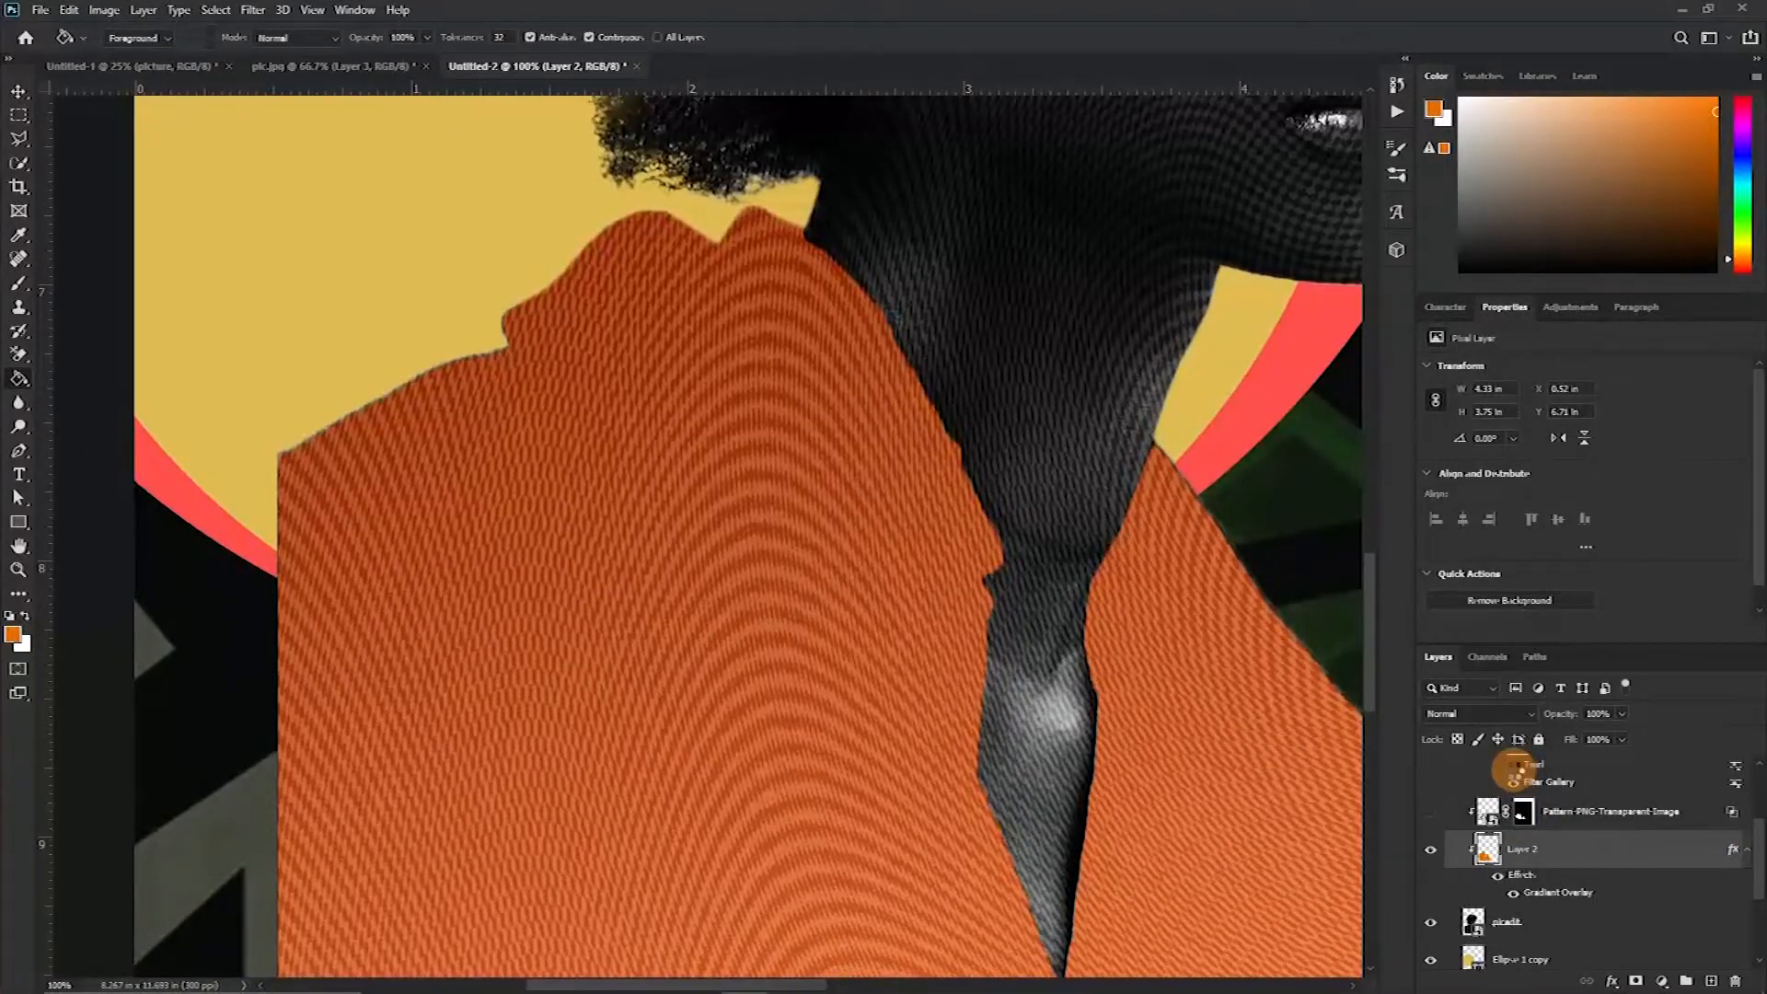
click(1515, 782)
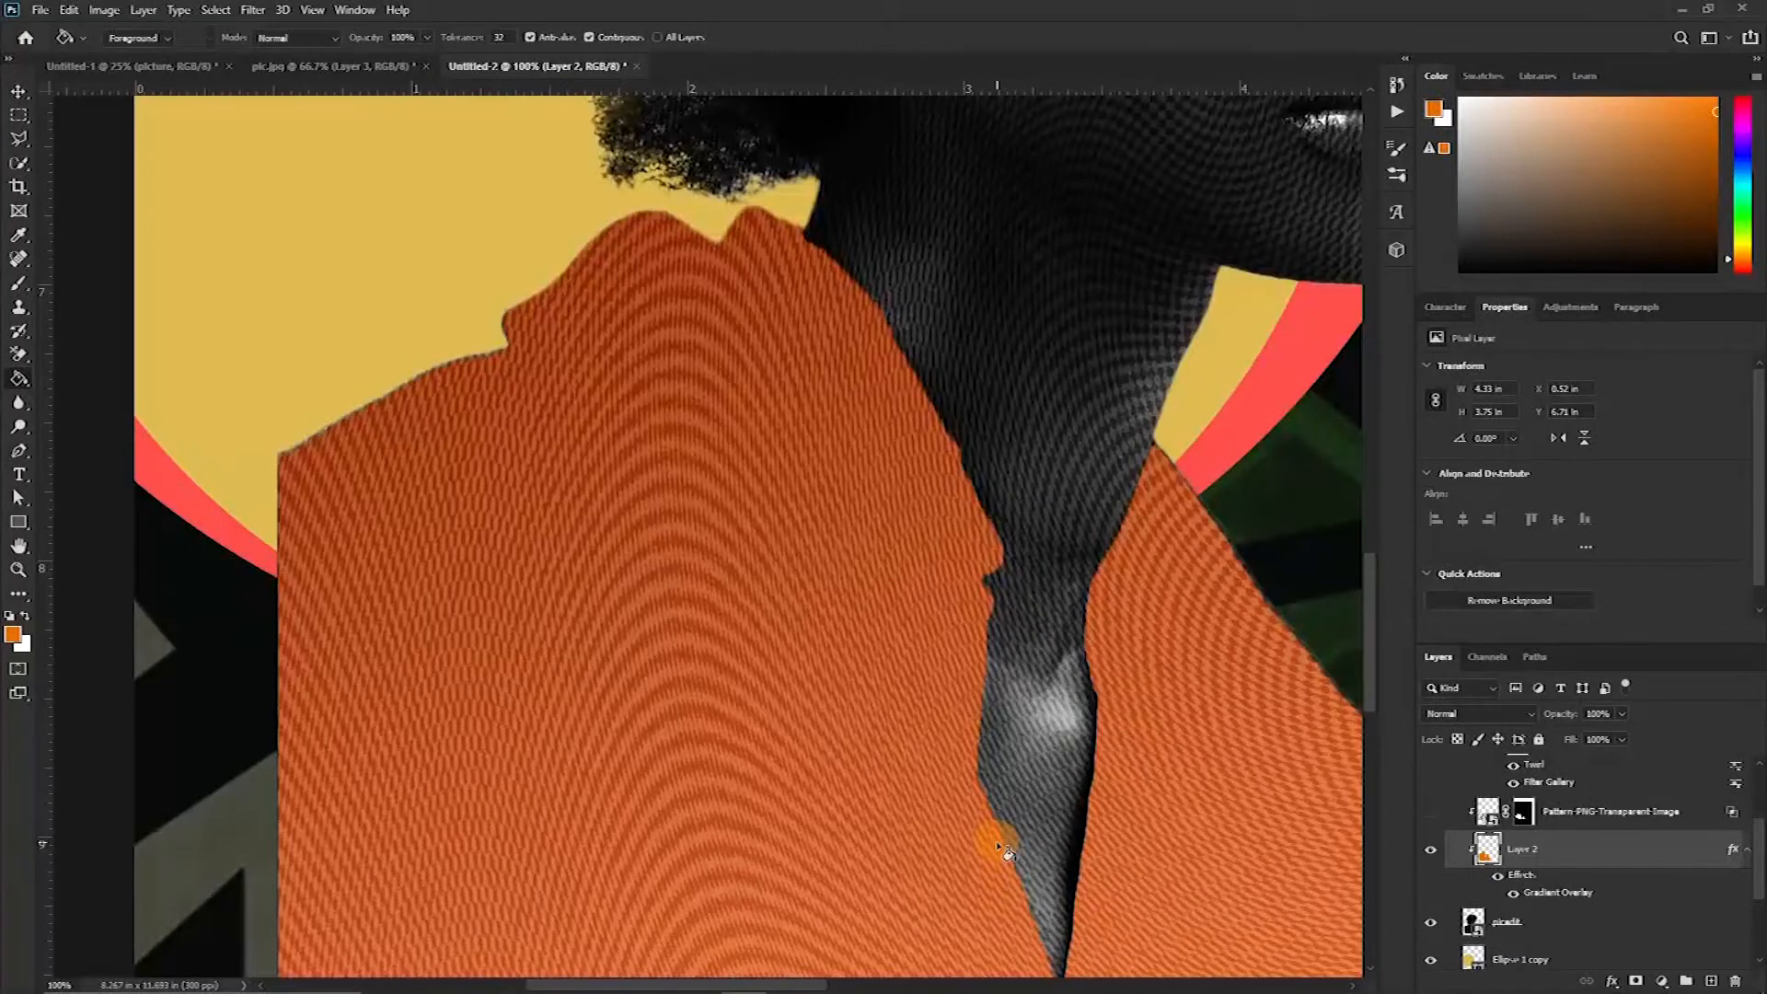
key(v)
key(ctrl+minus)
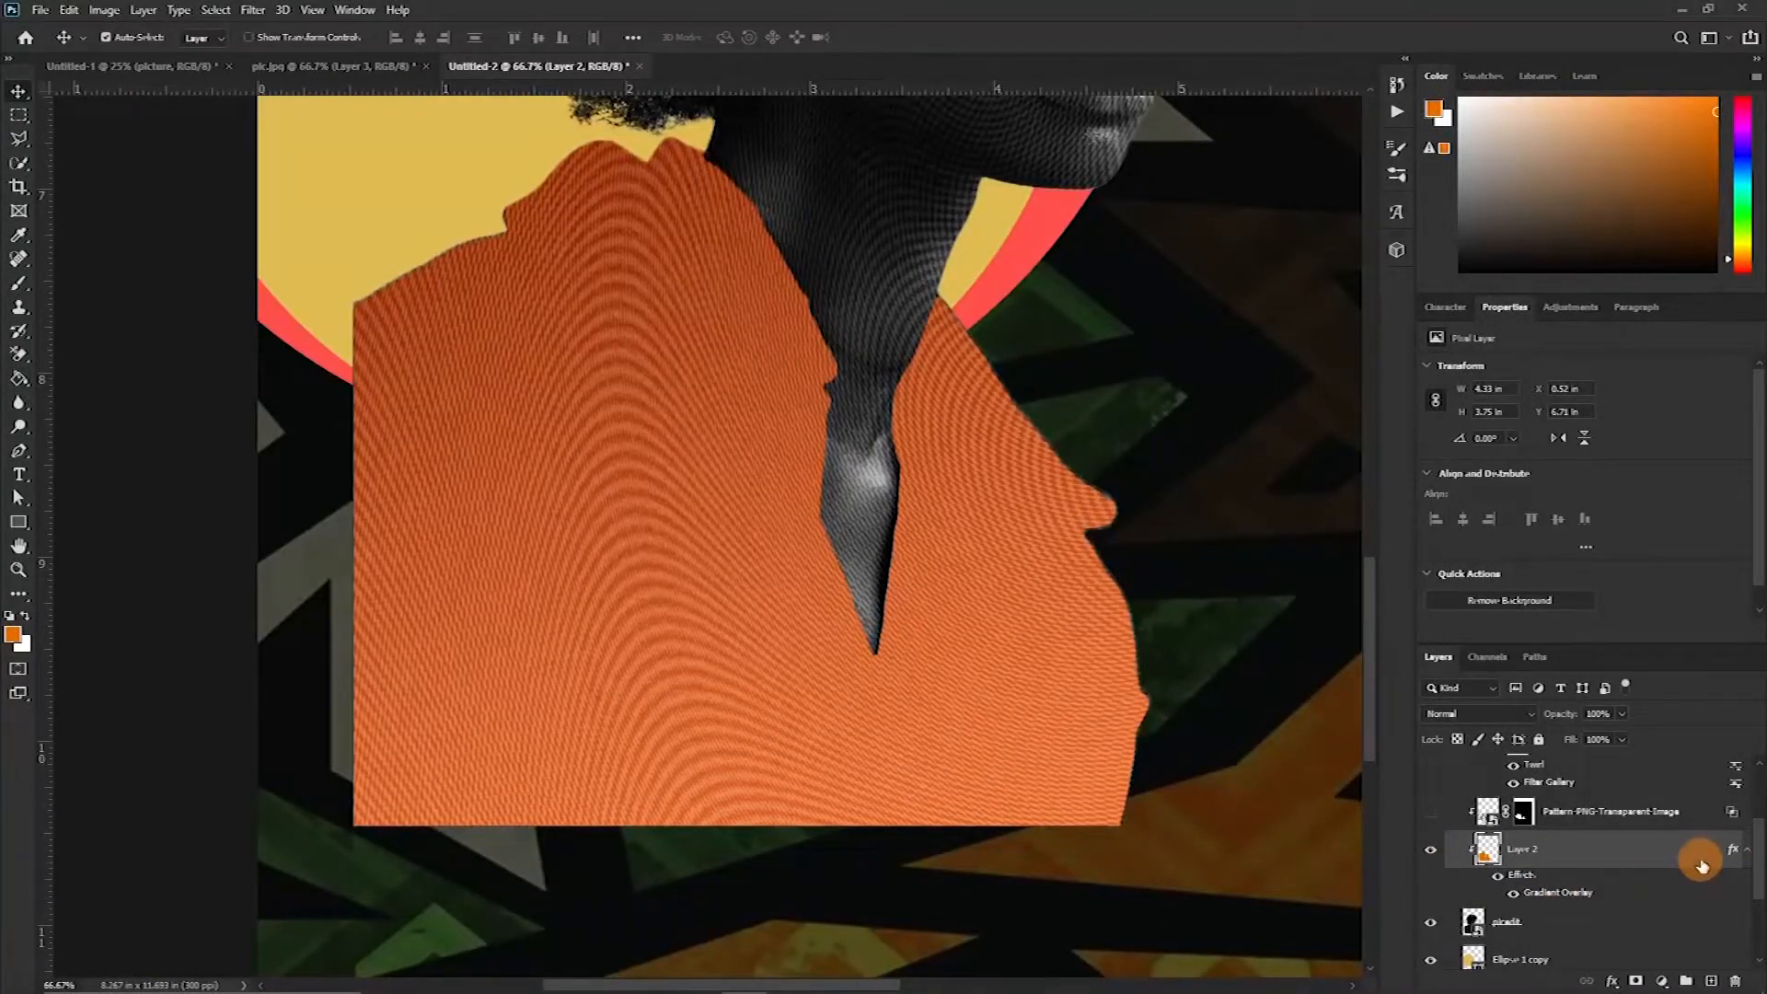
In the jacket layer's Blending Options, set the Blend If underlying layer black point to 19
double_click(1650, 884)
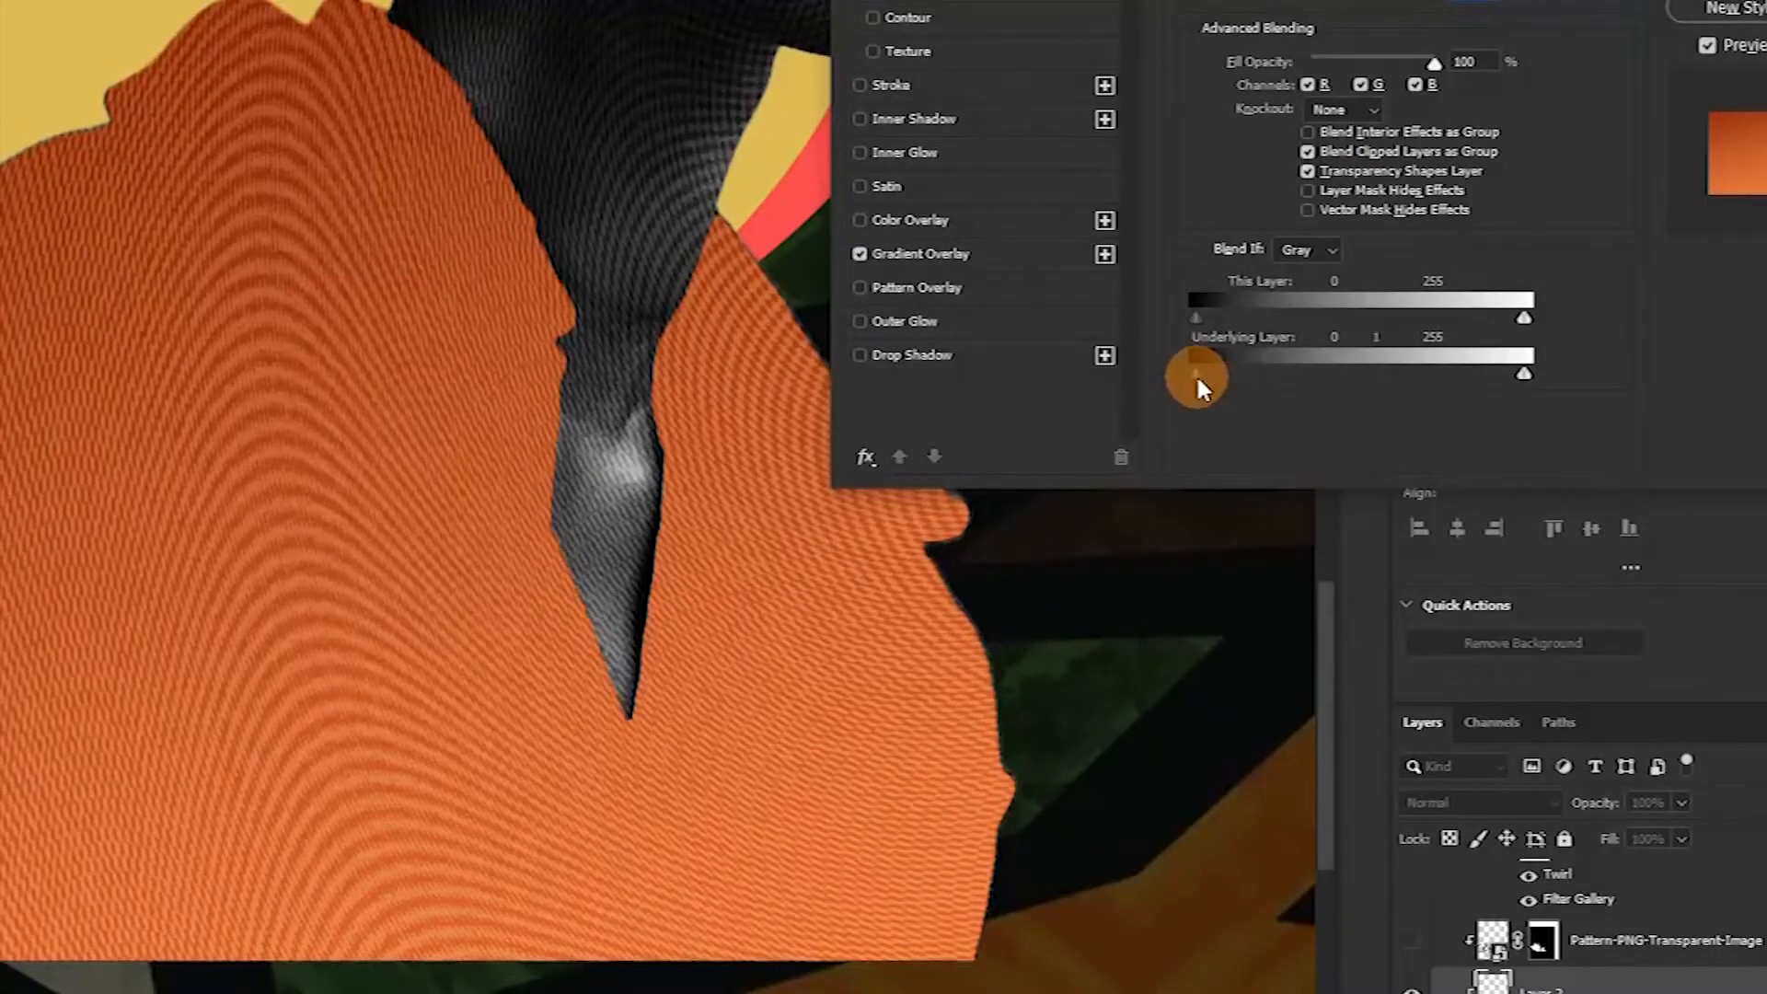
drag(1197, 377, 1218, 380)
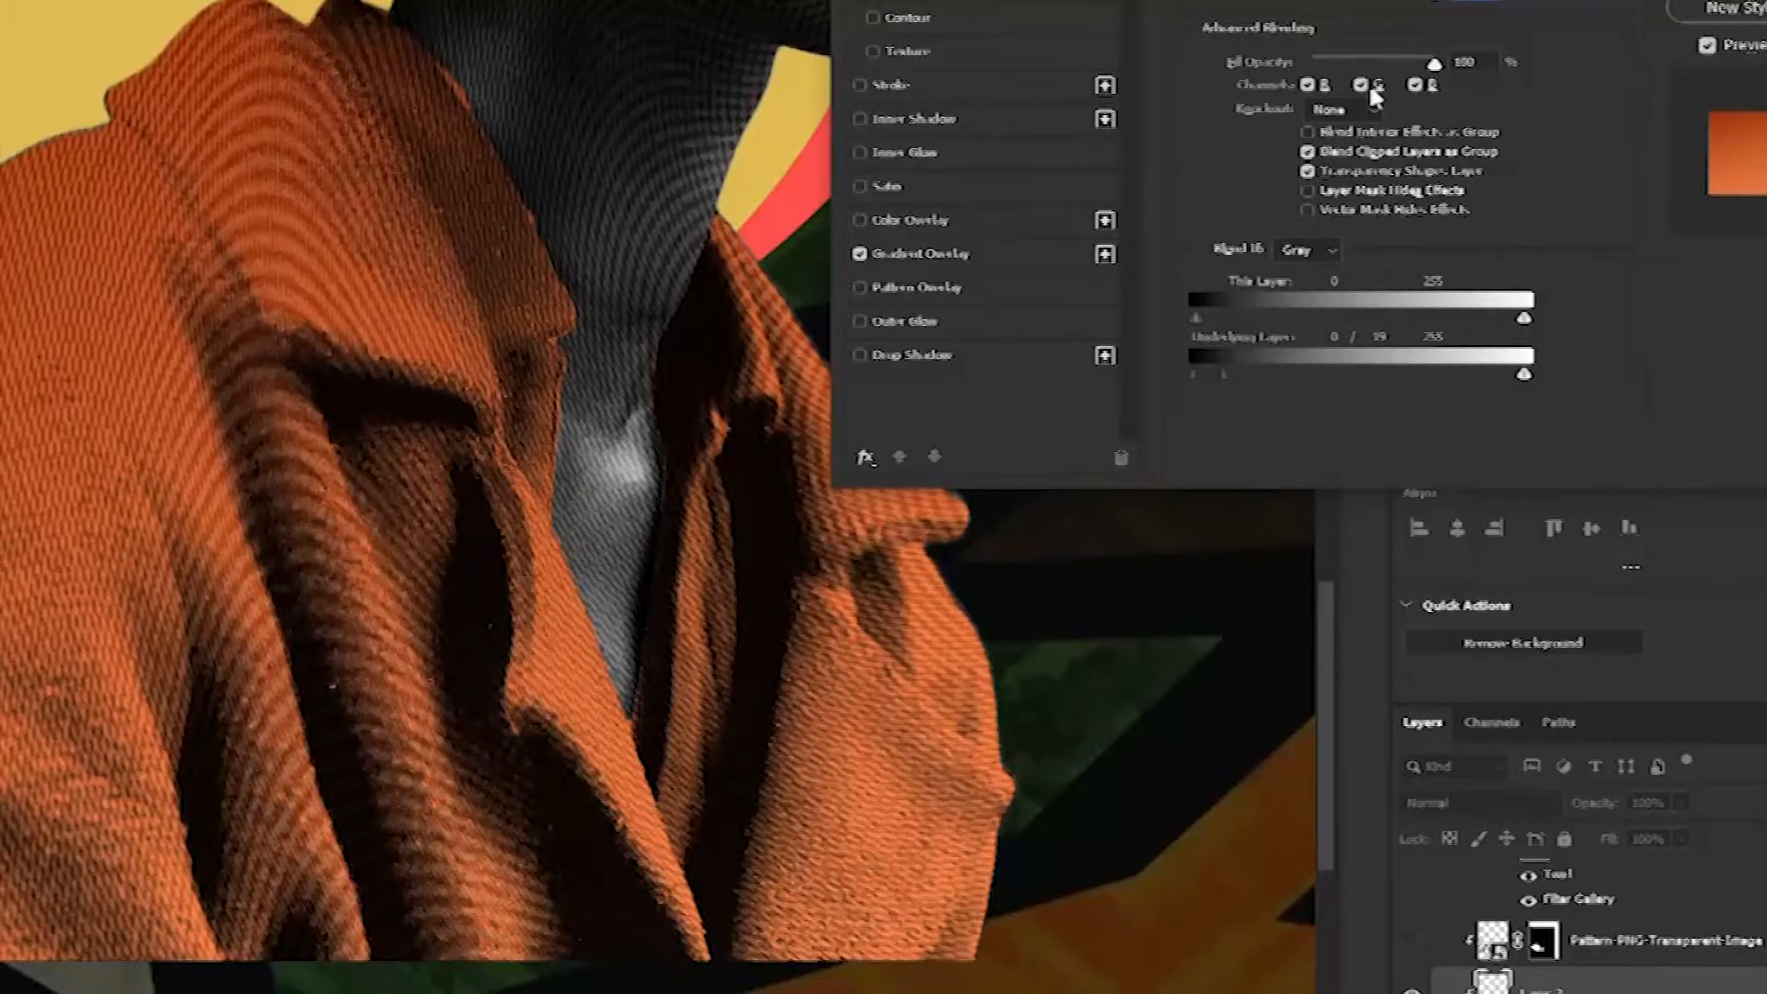
drag(460, 515, 292, 649)
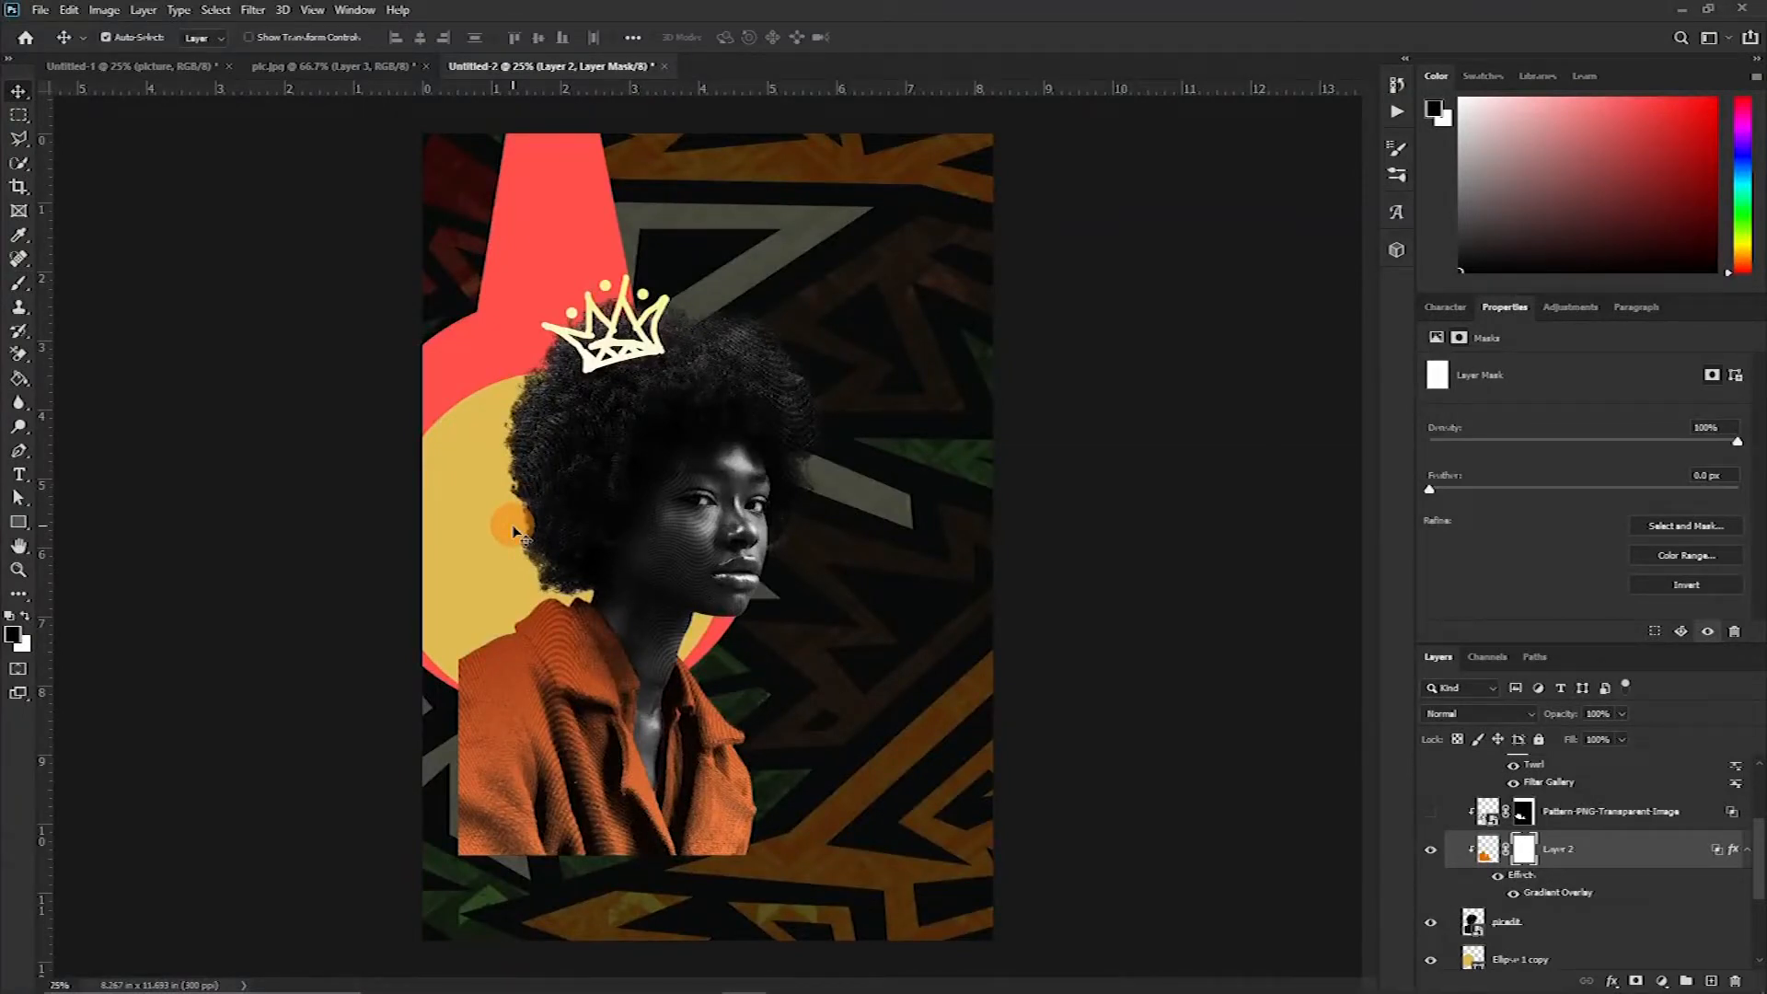
Switch to the Untitled-1 poster document
click(133, 66)
click(808, 451)
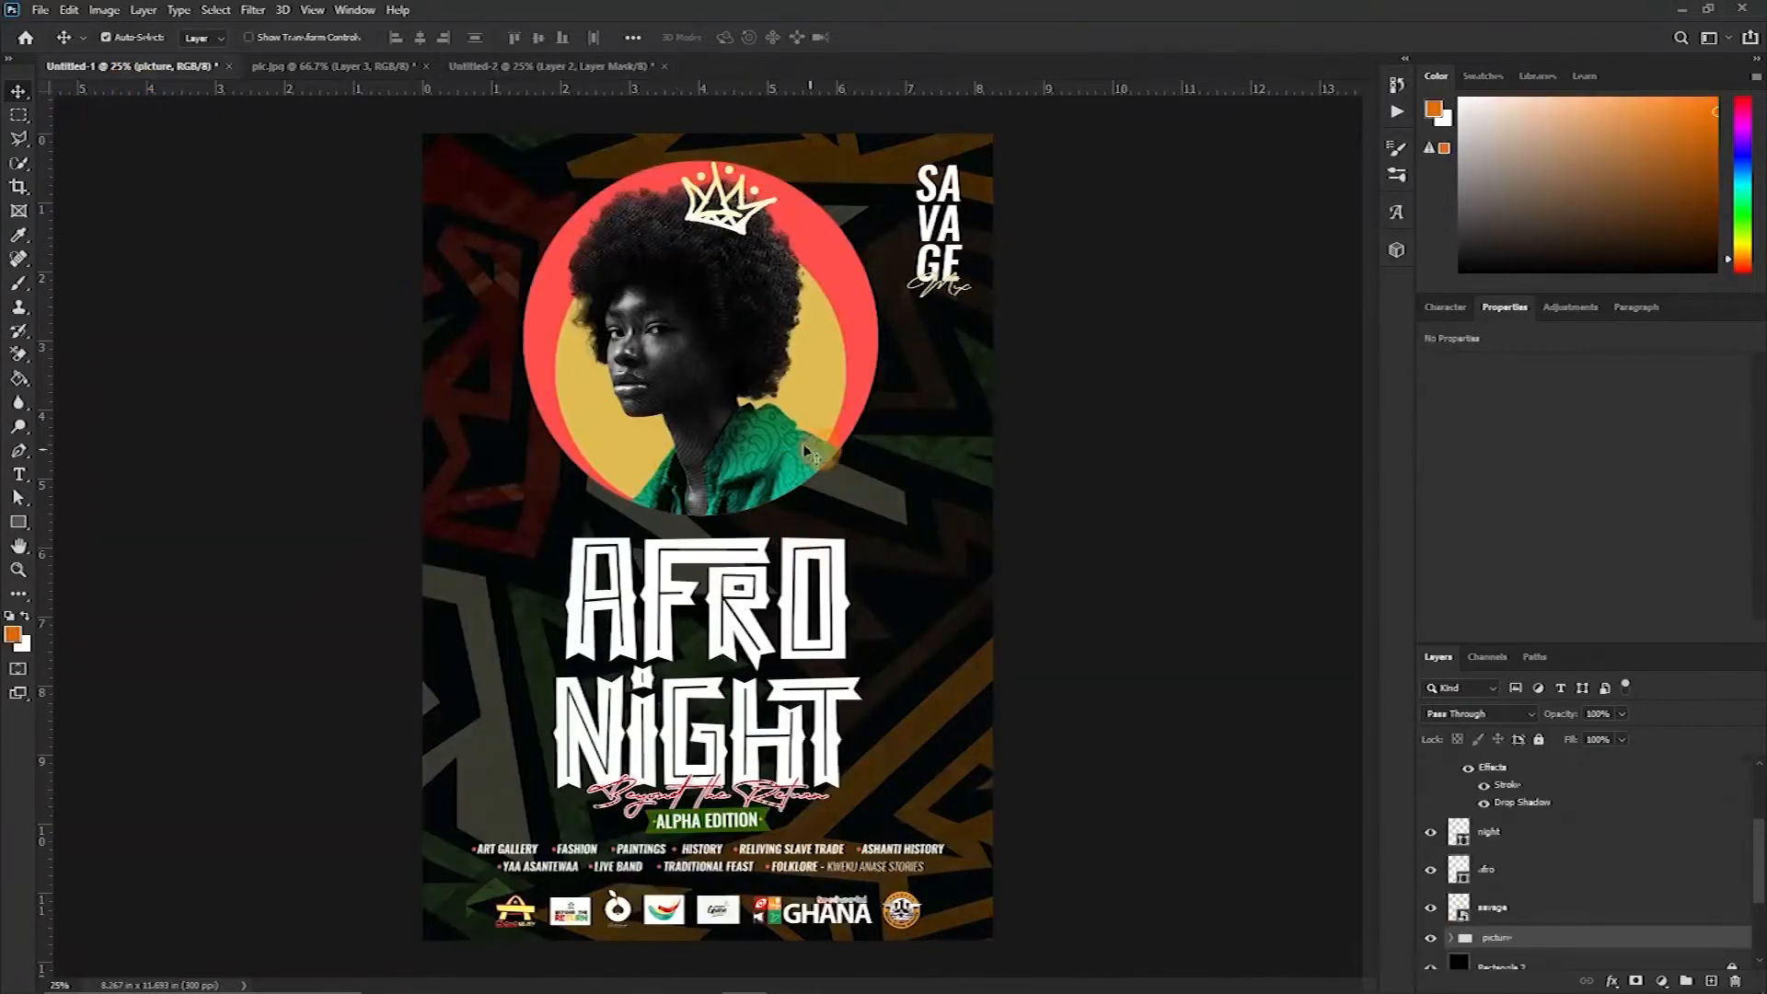
In the Untitled-2 document, place a doodle pattern PNG from the patterns folder over the portrait's jacket
click(490, 66)
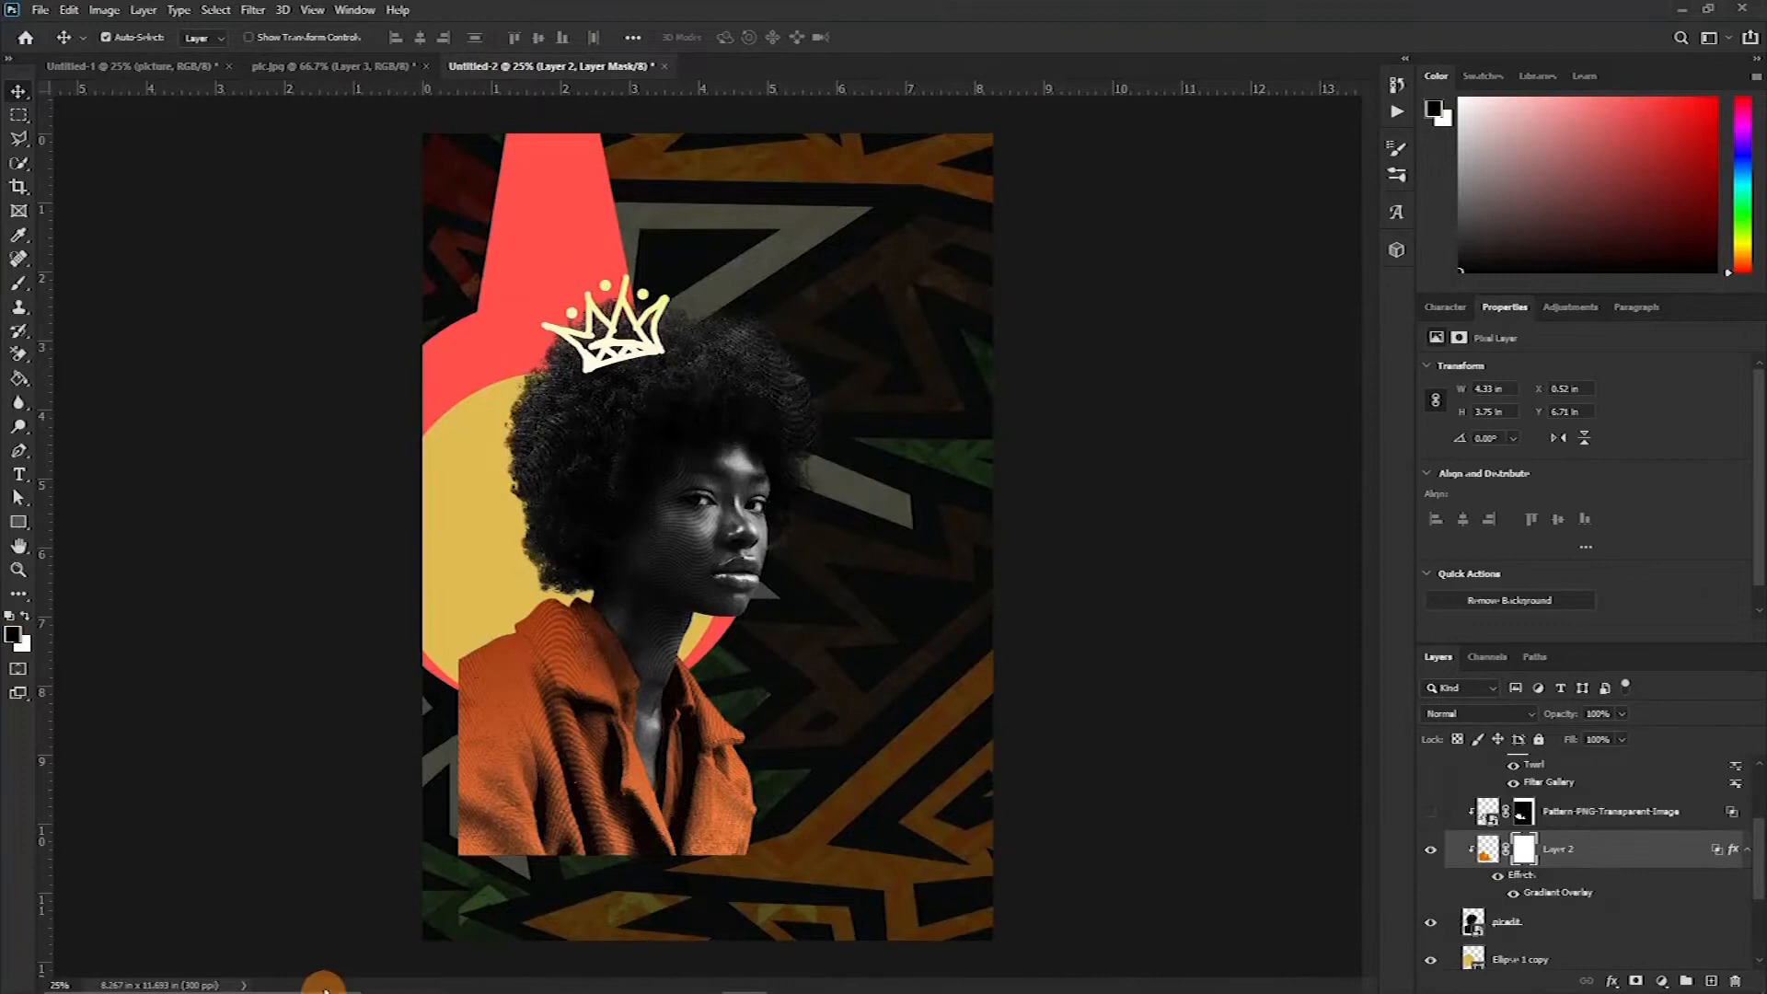
mouse_move(322, 983)
mouse_move(516, 979)
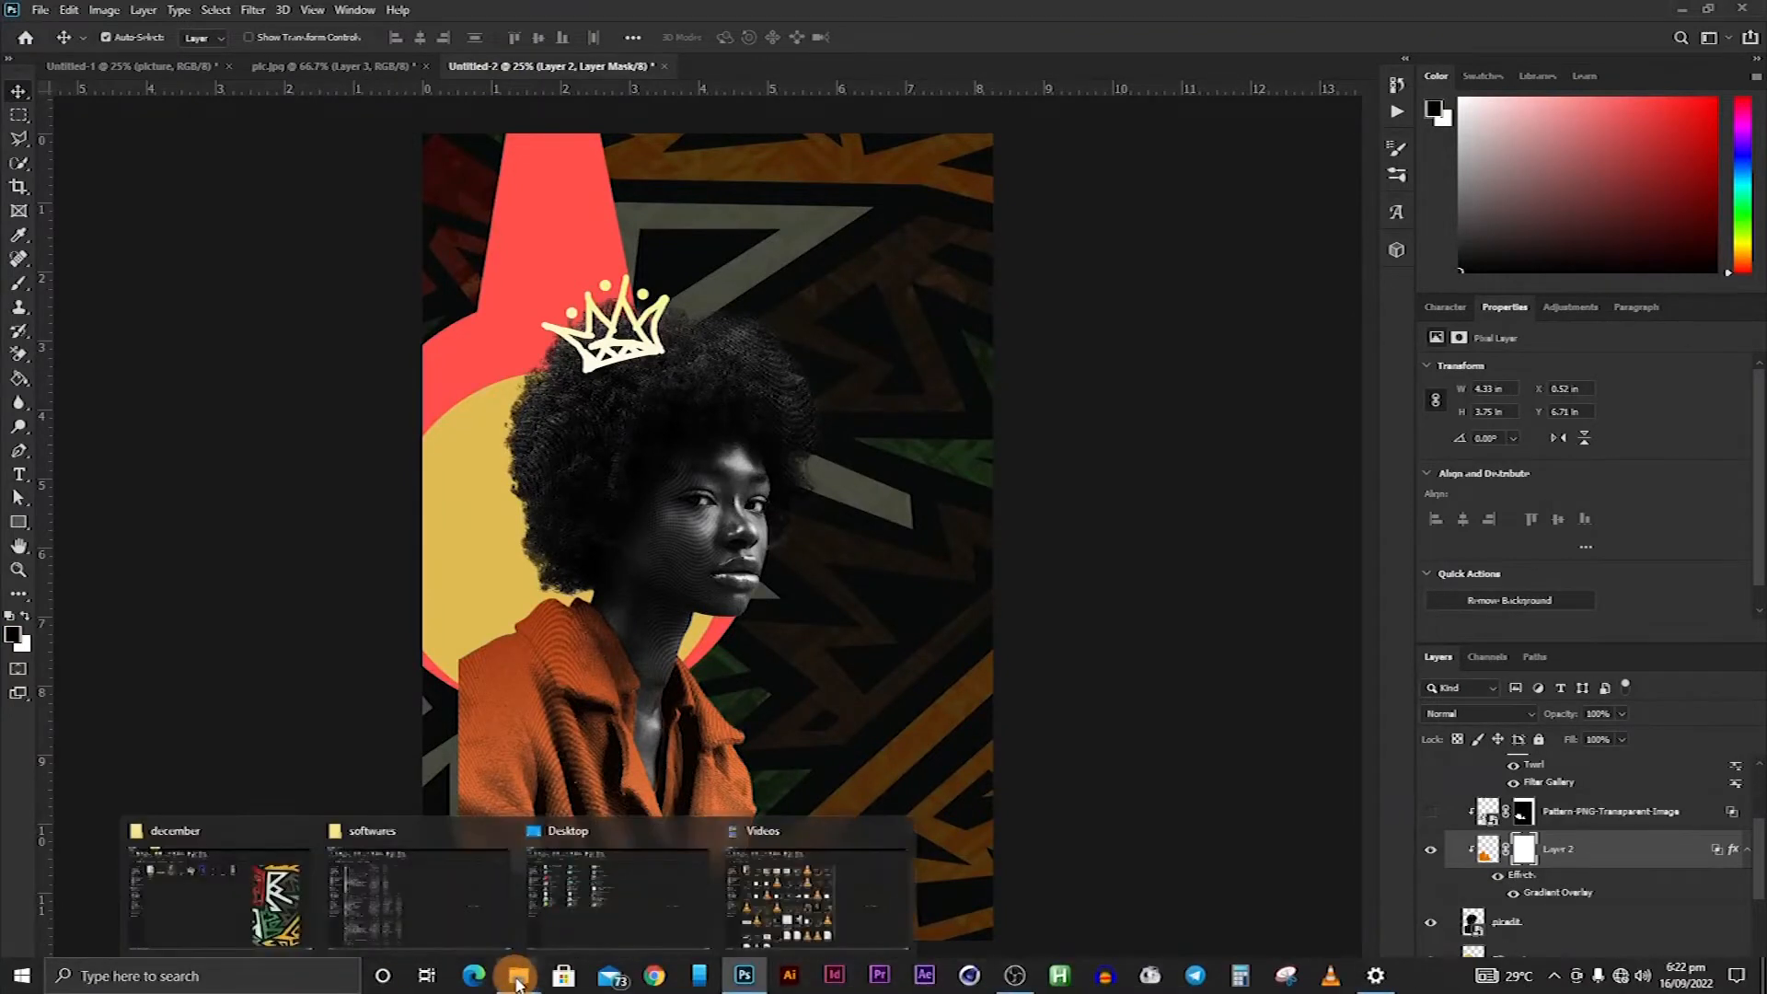
click(198, 930)
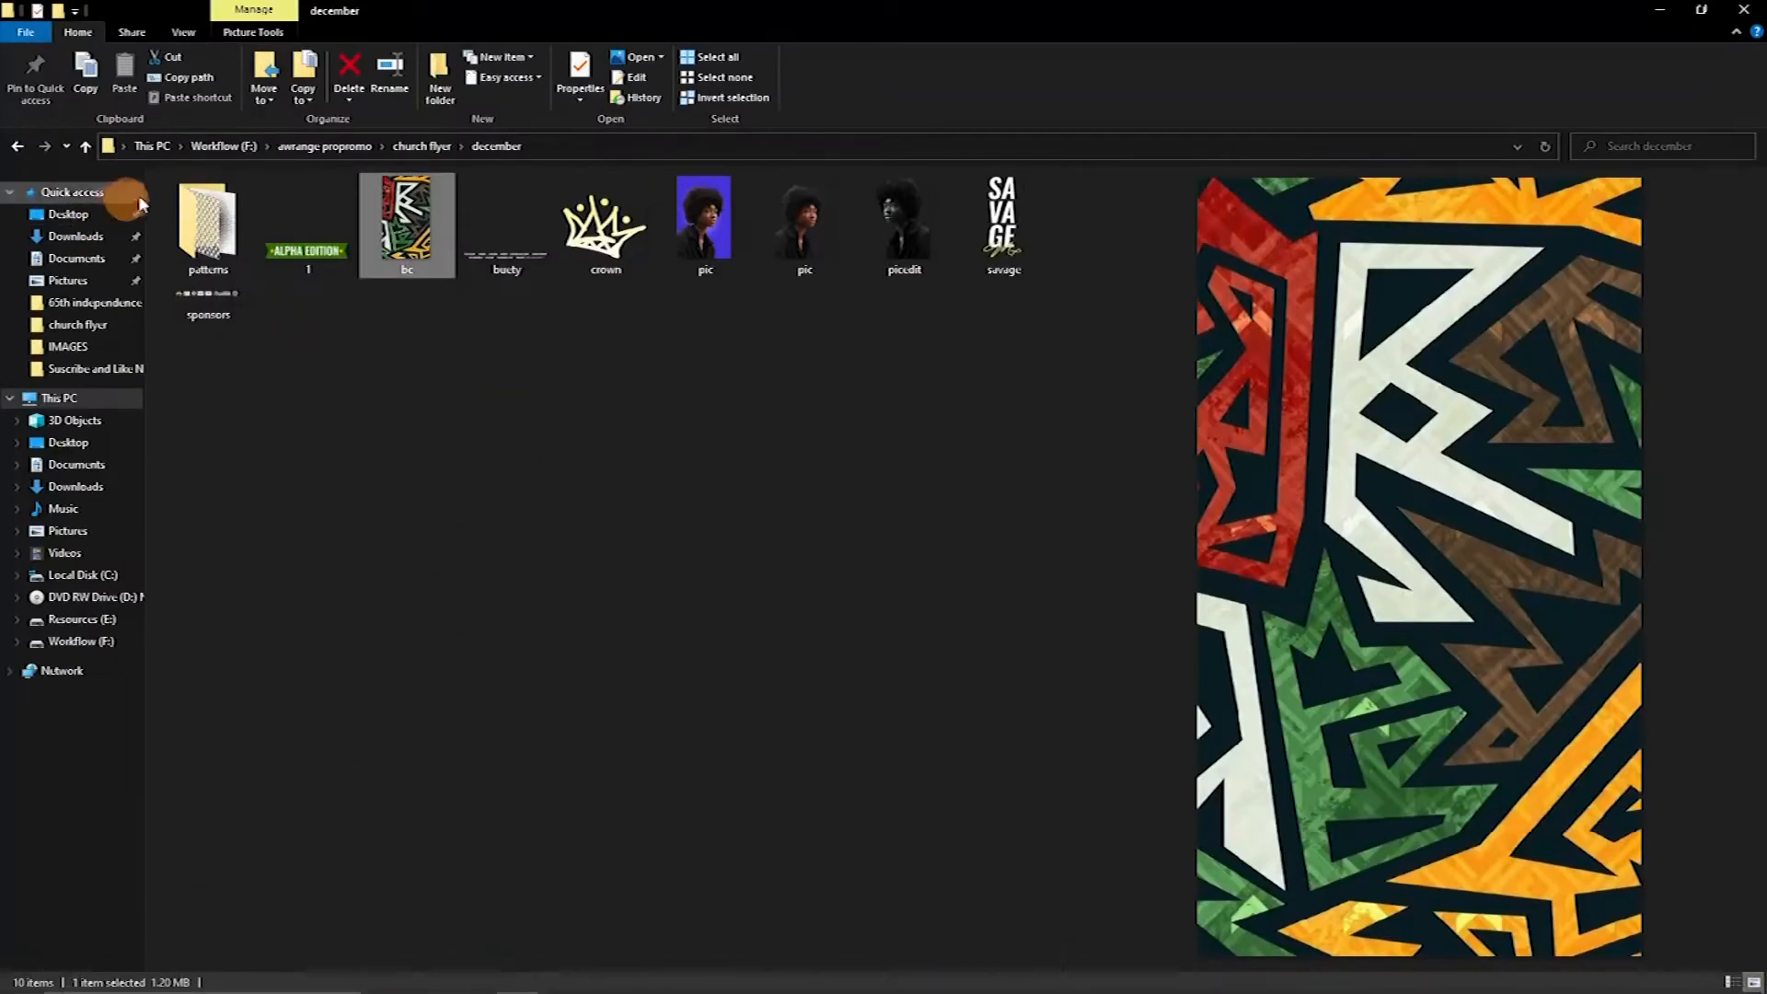
double_click(210, 232)
drag(603, 247, 914, 747)
drag(632, 621, 580, 810)
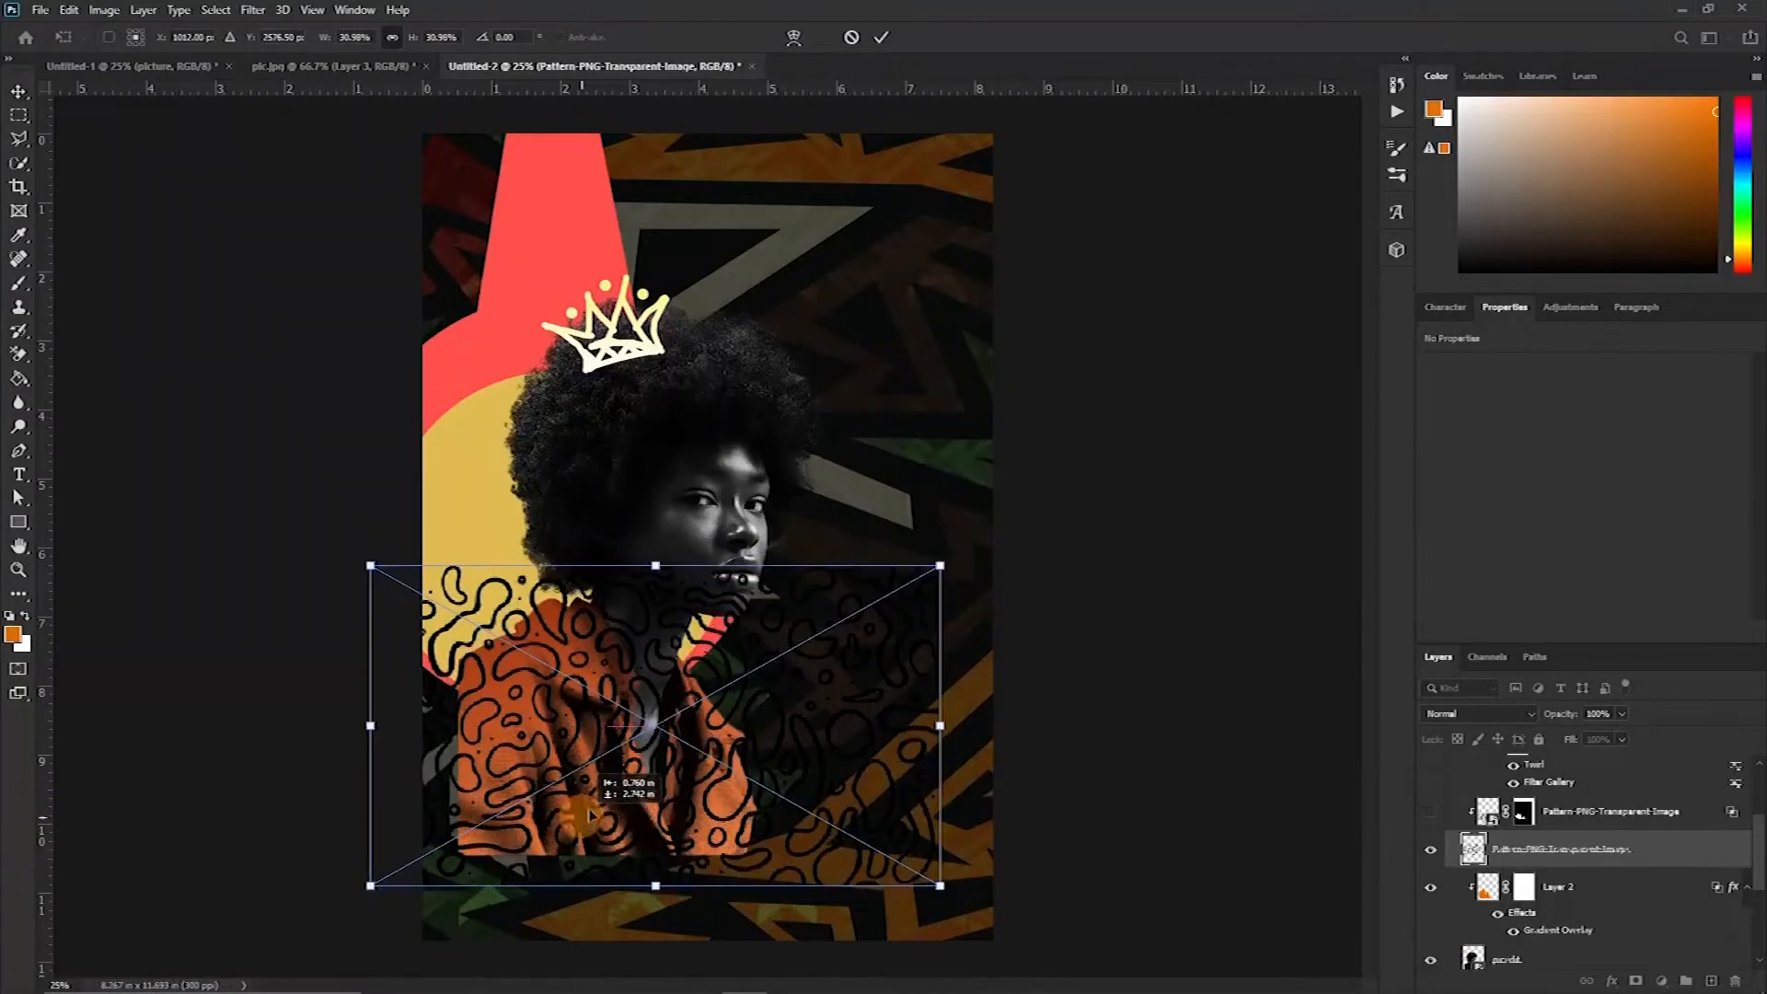
click(1704, 865)
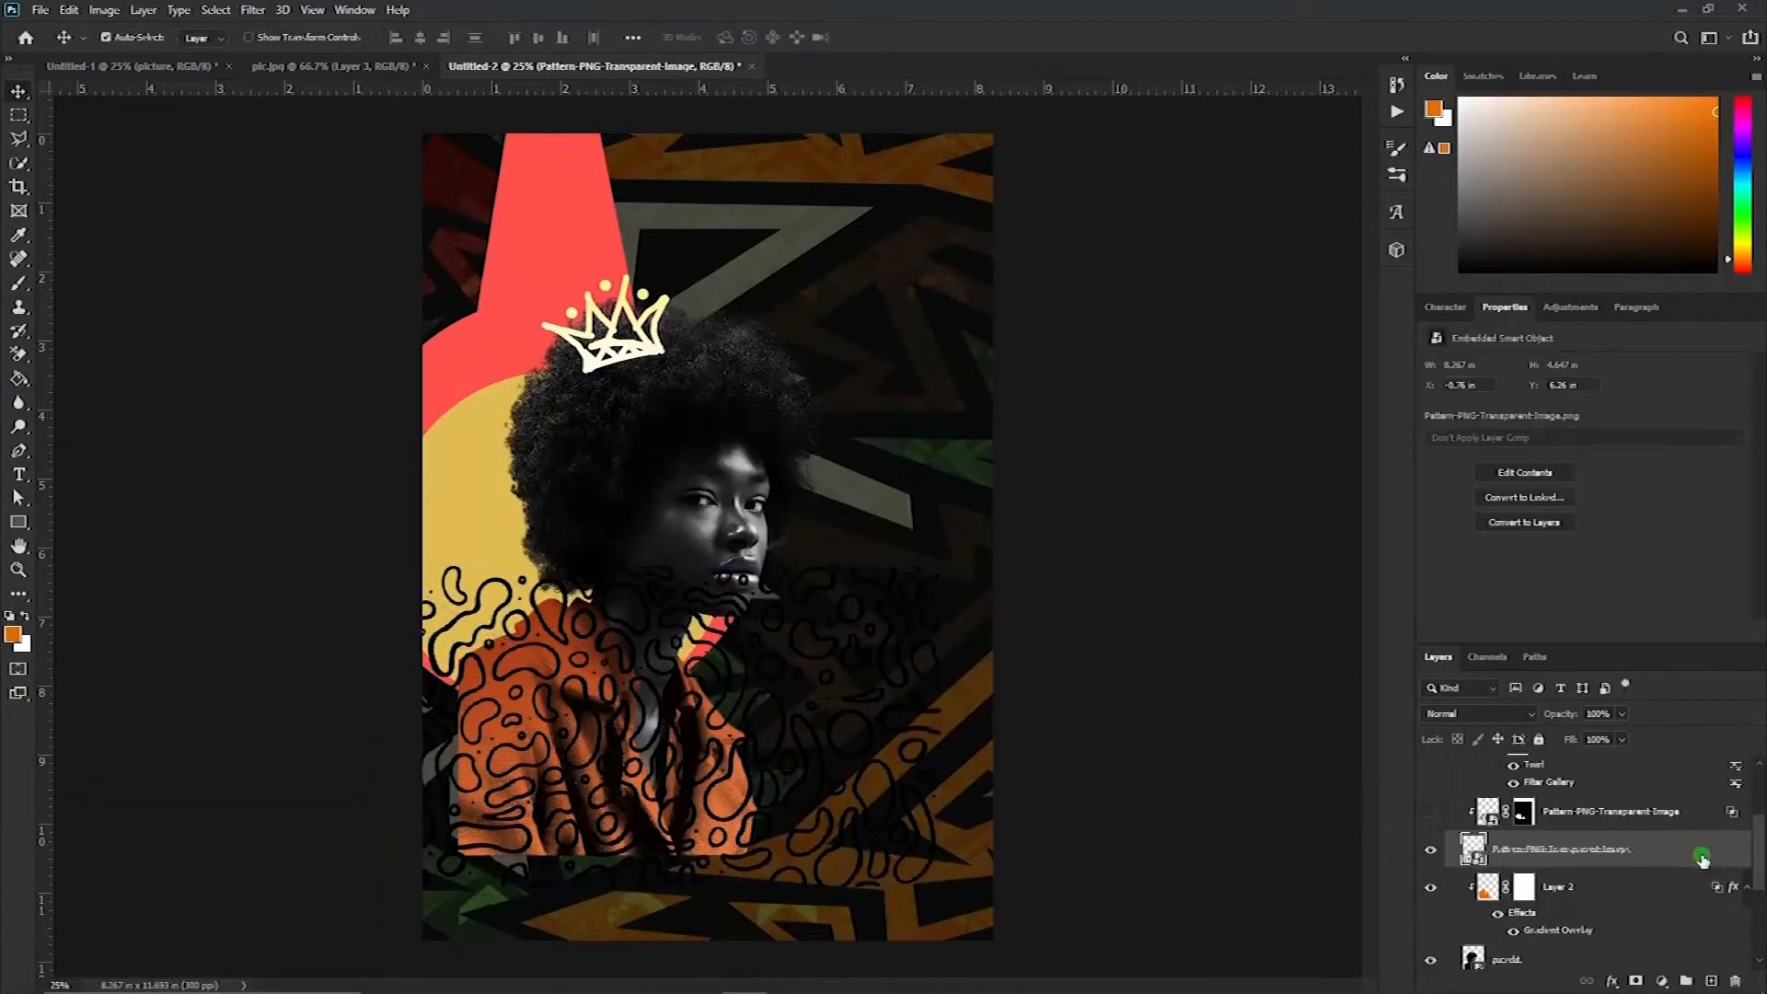
Apply a gradient overlay layer style to the pattern layer
double_click(1704, 862)
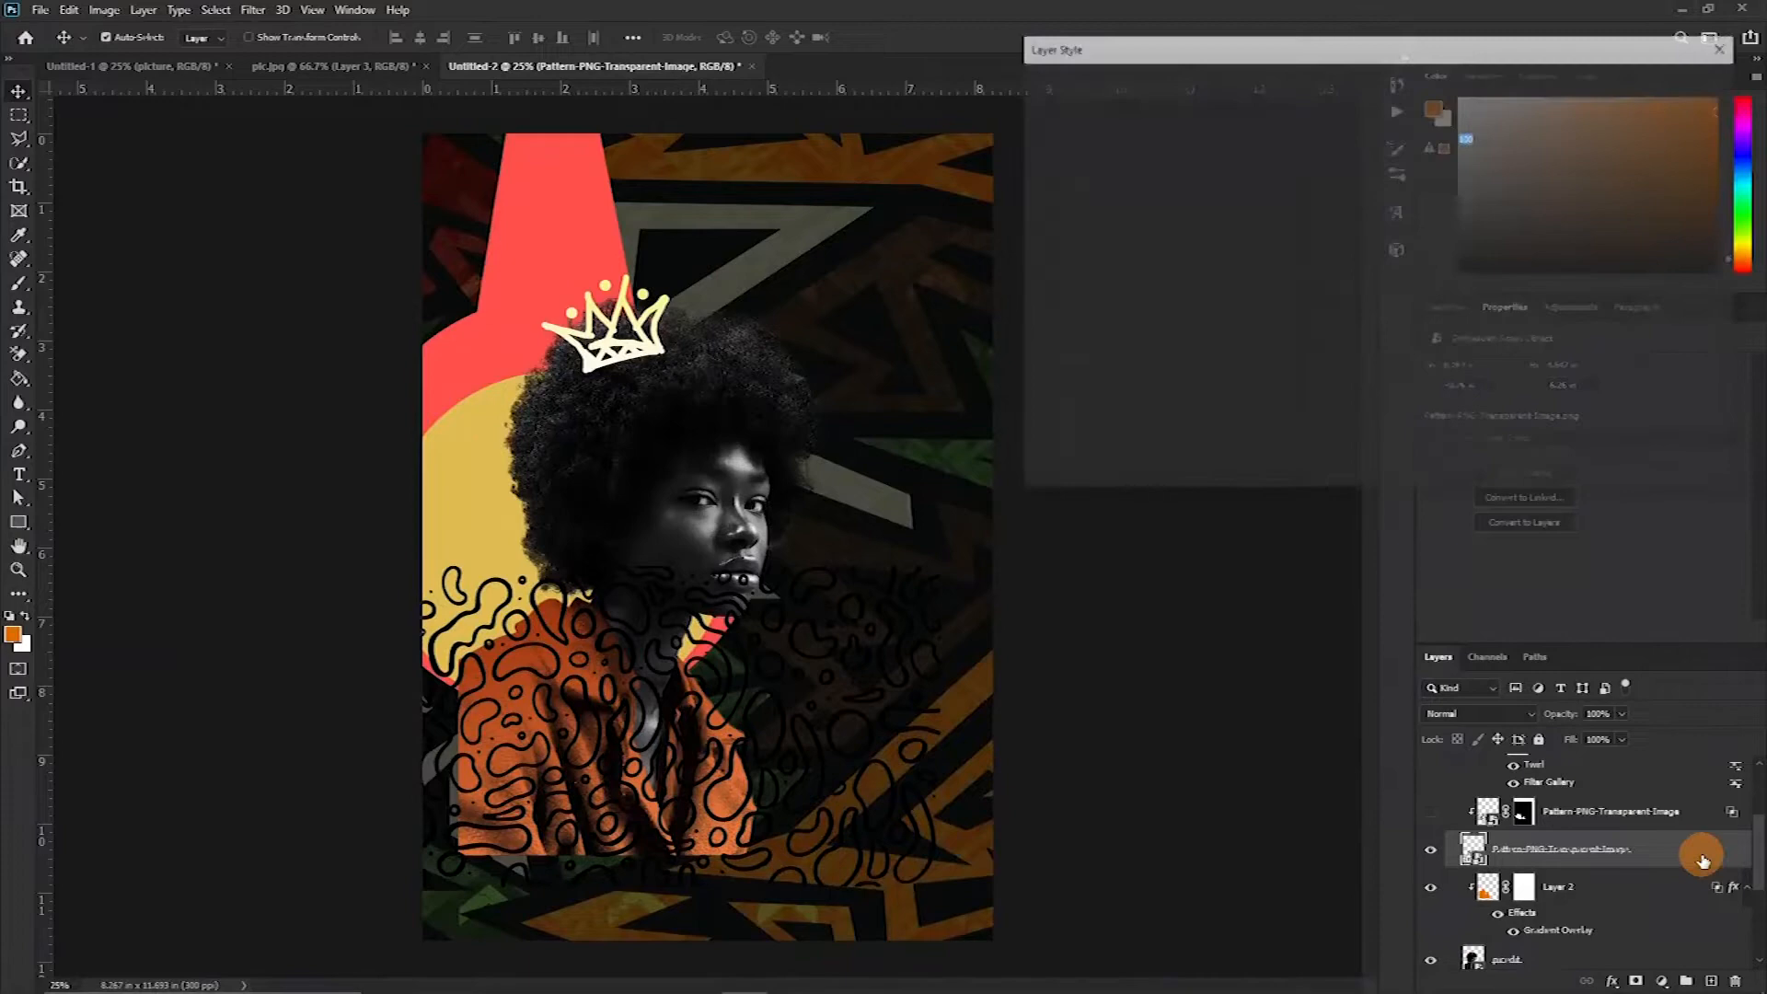
click(1067, 323)
click(1387, 160)
click(1277, 629)
click(1535, 508)
click(1695, 295)
click(1561, 551)
click(1281, 627)
click(1535, 498)
drag(1535, 498, 1535, 510)
click(1695, 295)
click(1541, 253)
click(1670, 85)
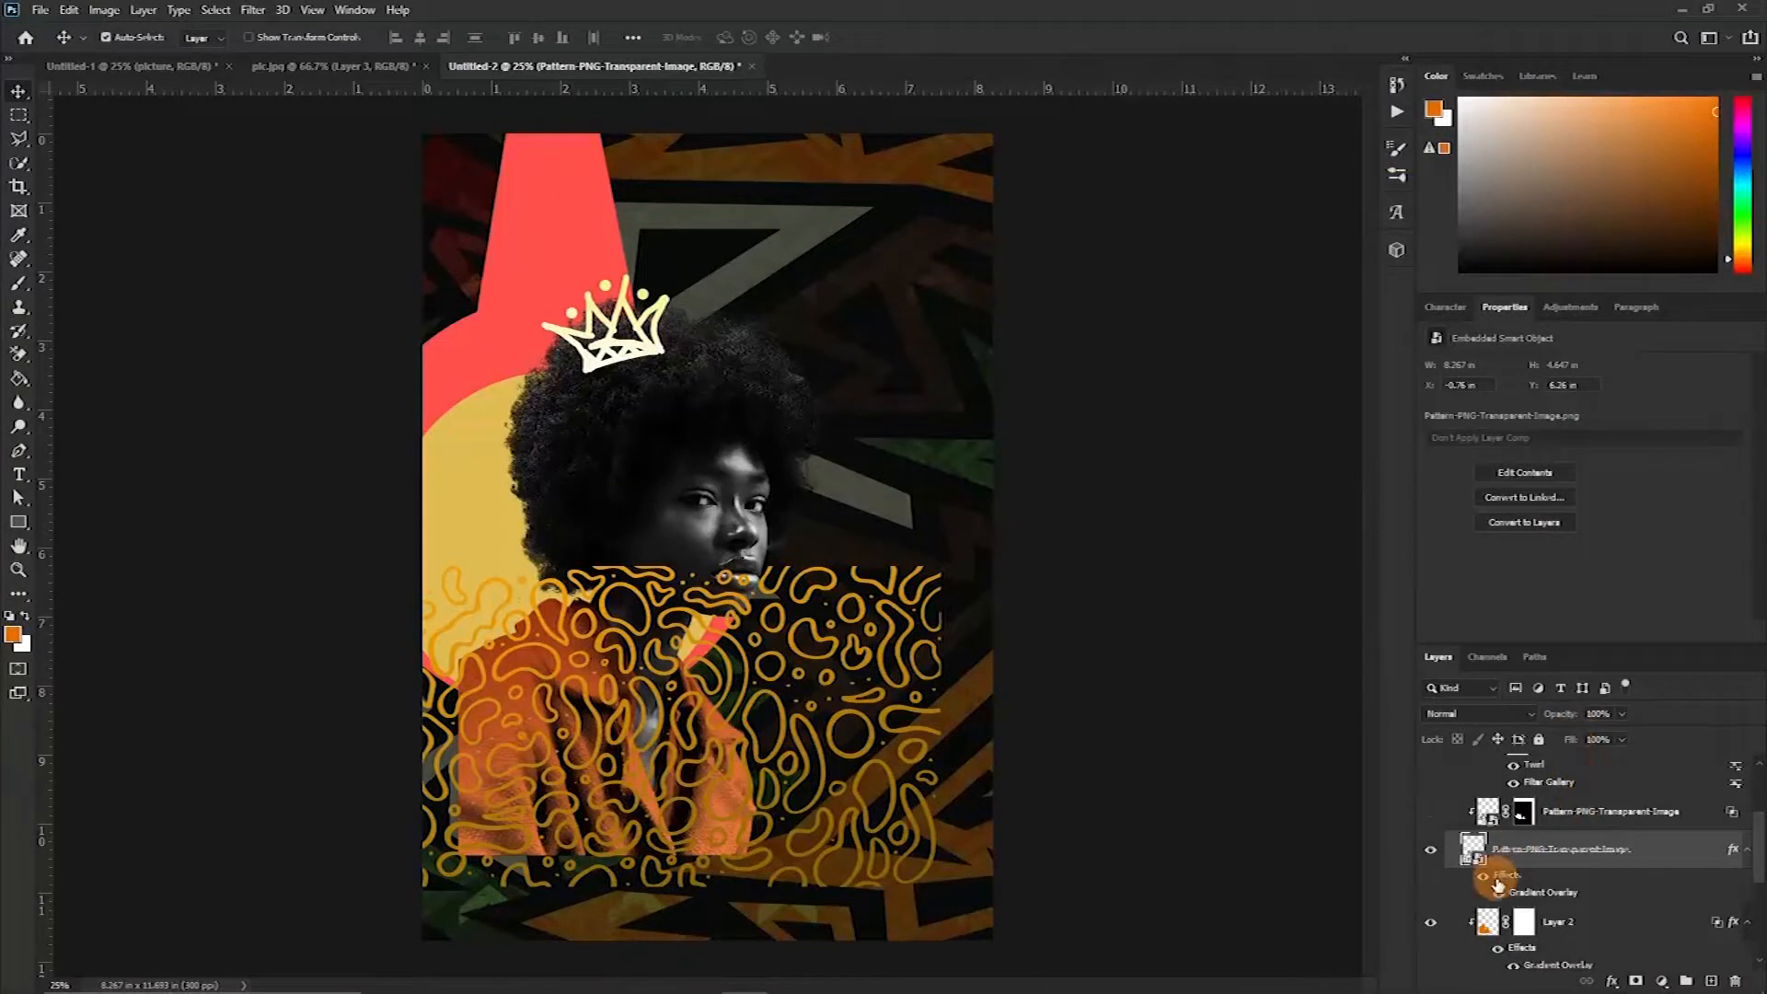
Clip the pattern layer to the orange jacket layer
mouse_move(1499, 891)
mouse_down()
mouse_move(1491, 821)
mouse_move(1483, 900)
mouse_up()
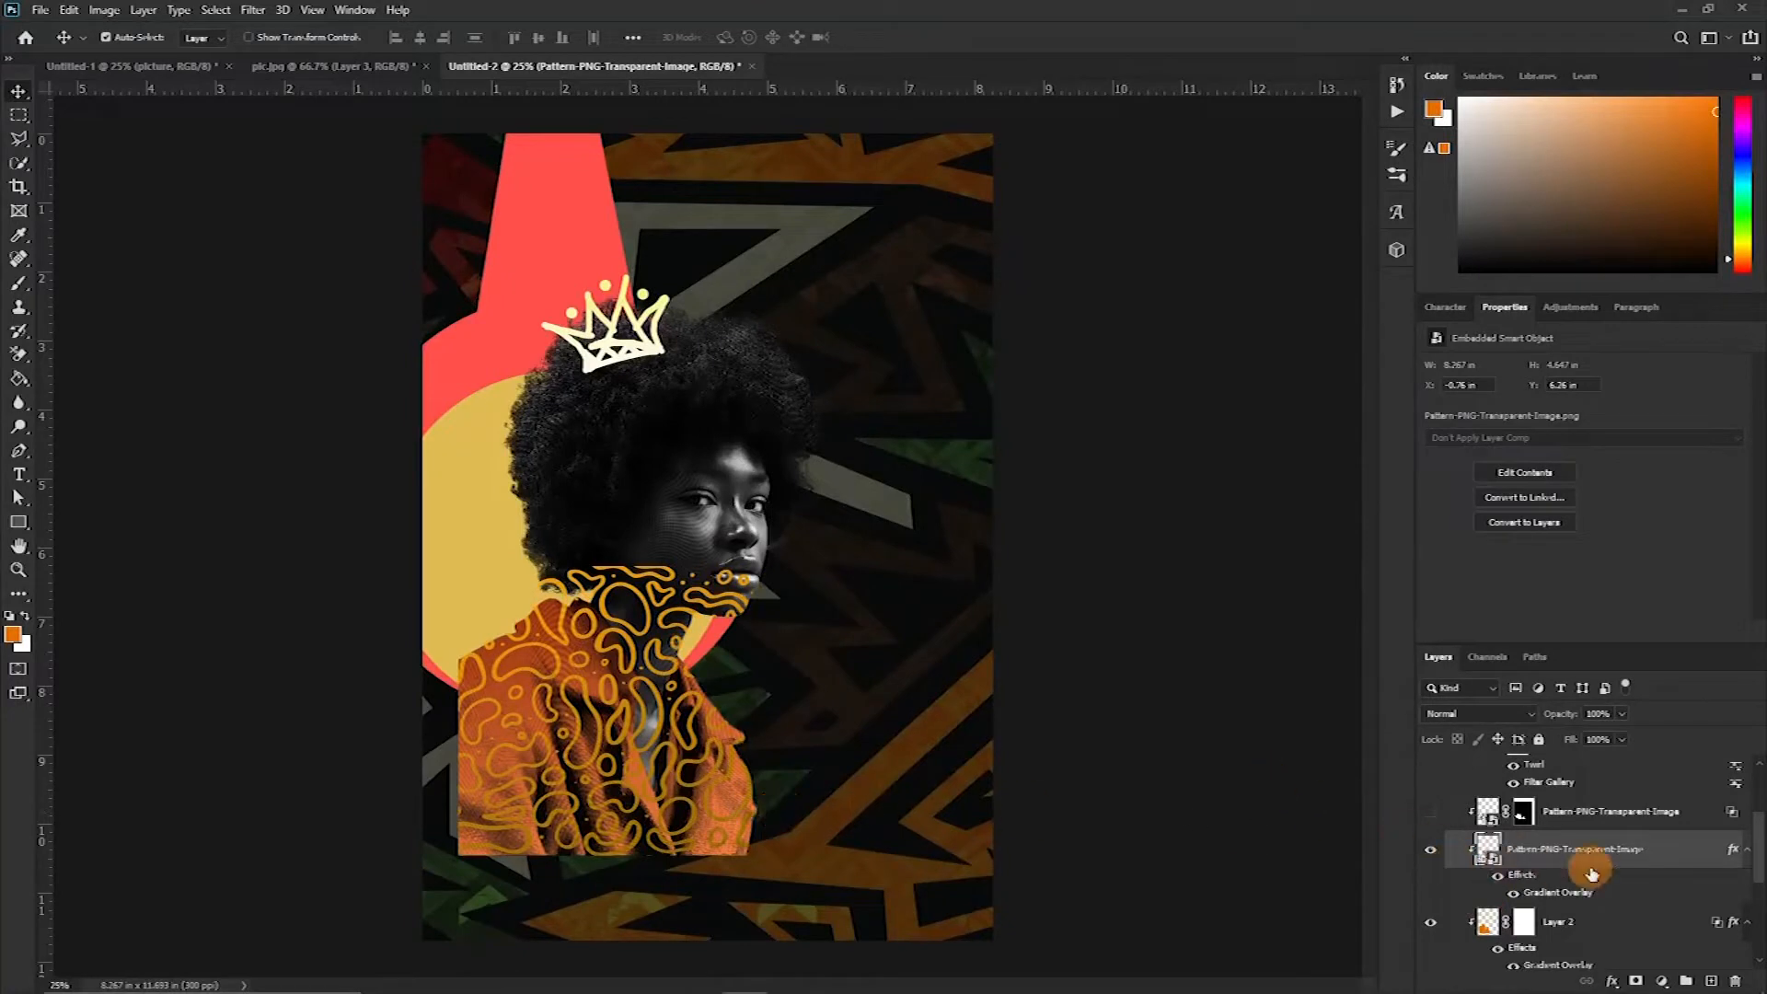
key(t)
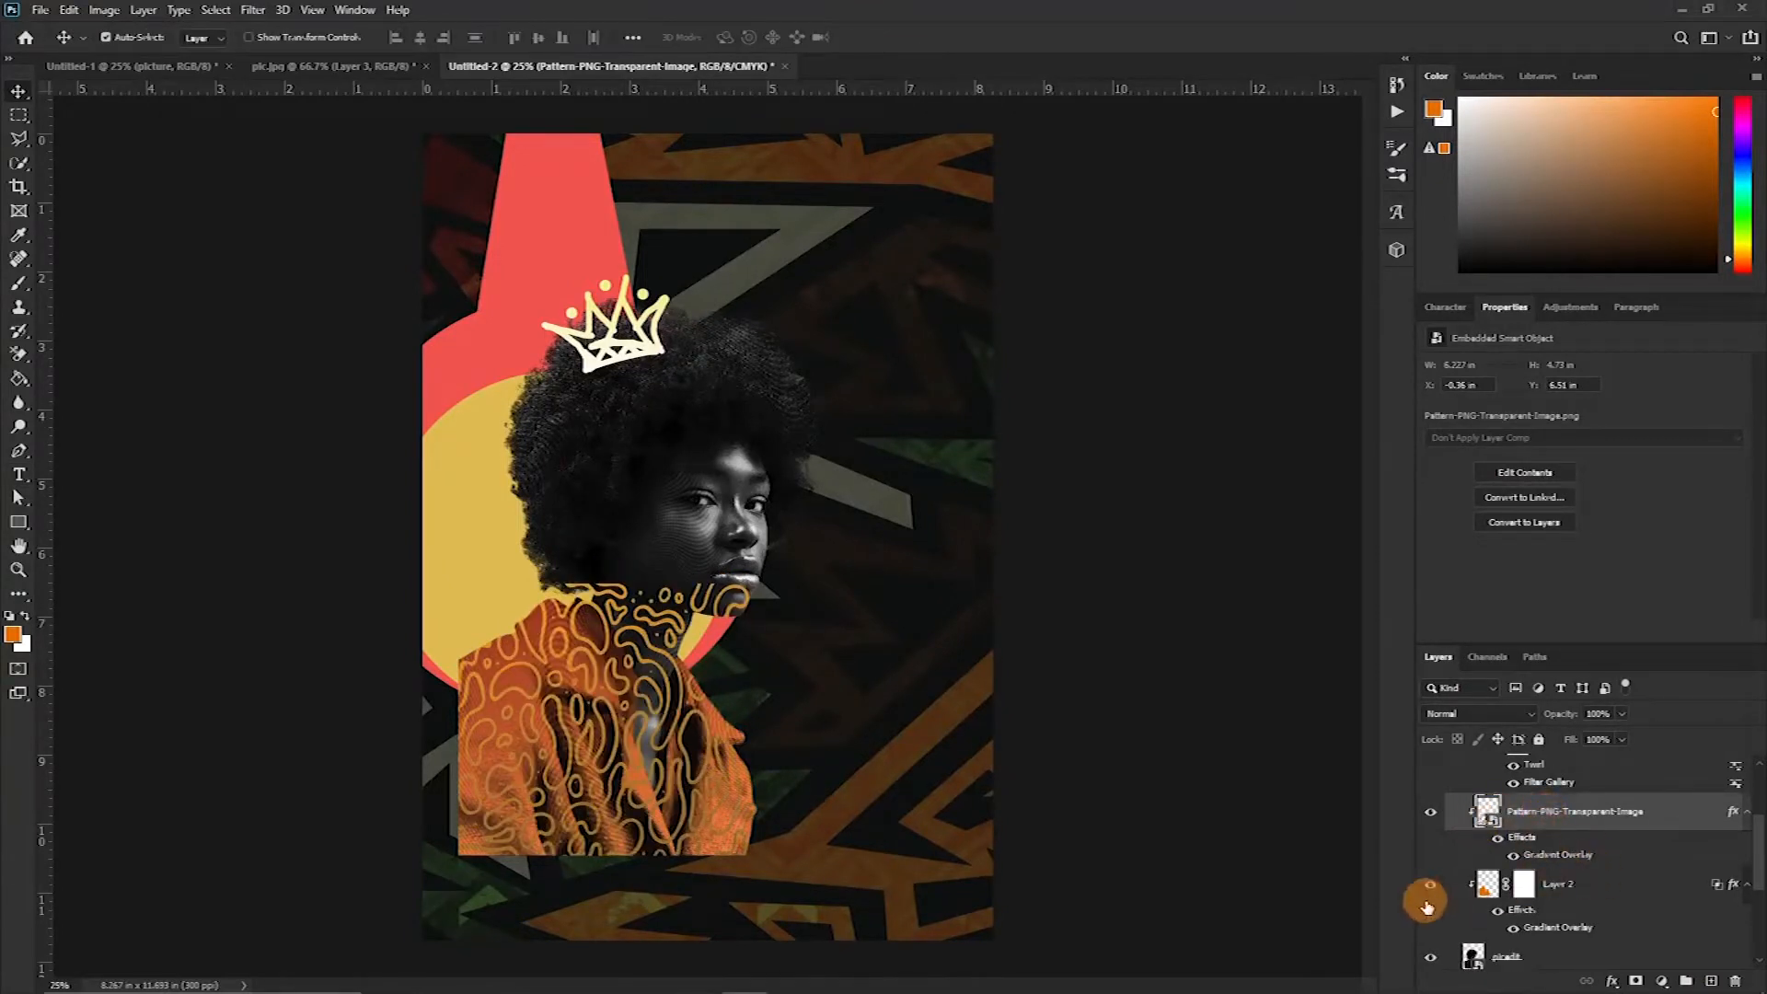
Add a layer mask to the pattern layer from the jacket selection
scroll(1502, 898, up, 3)
scroll(1506, 902, up, 2)
scroll(1512, 925, down, 3)
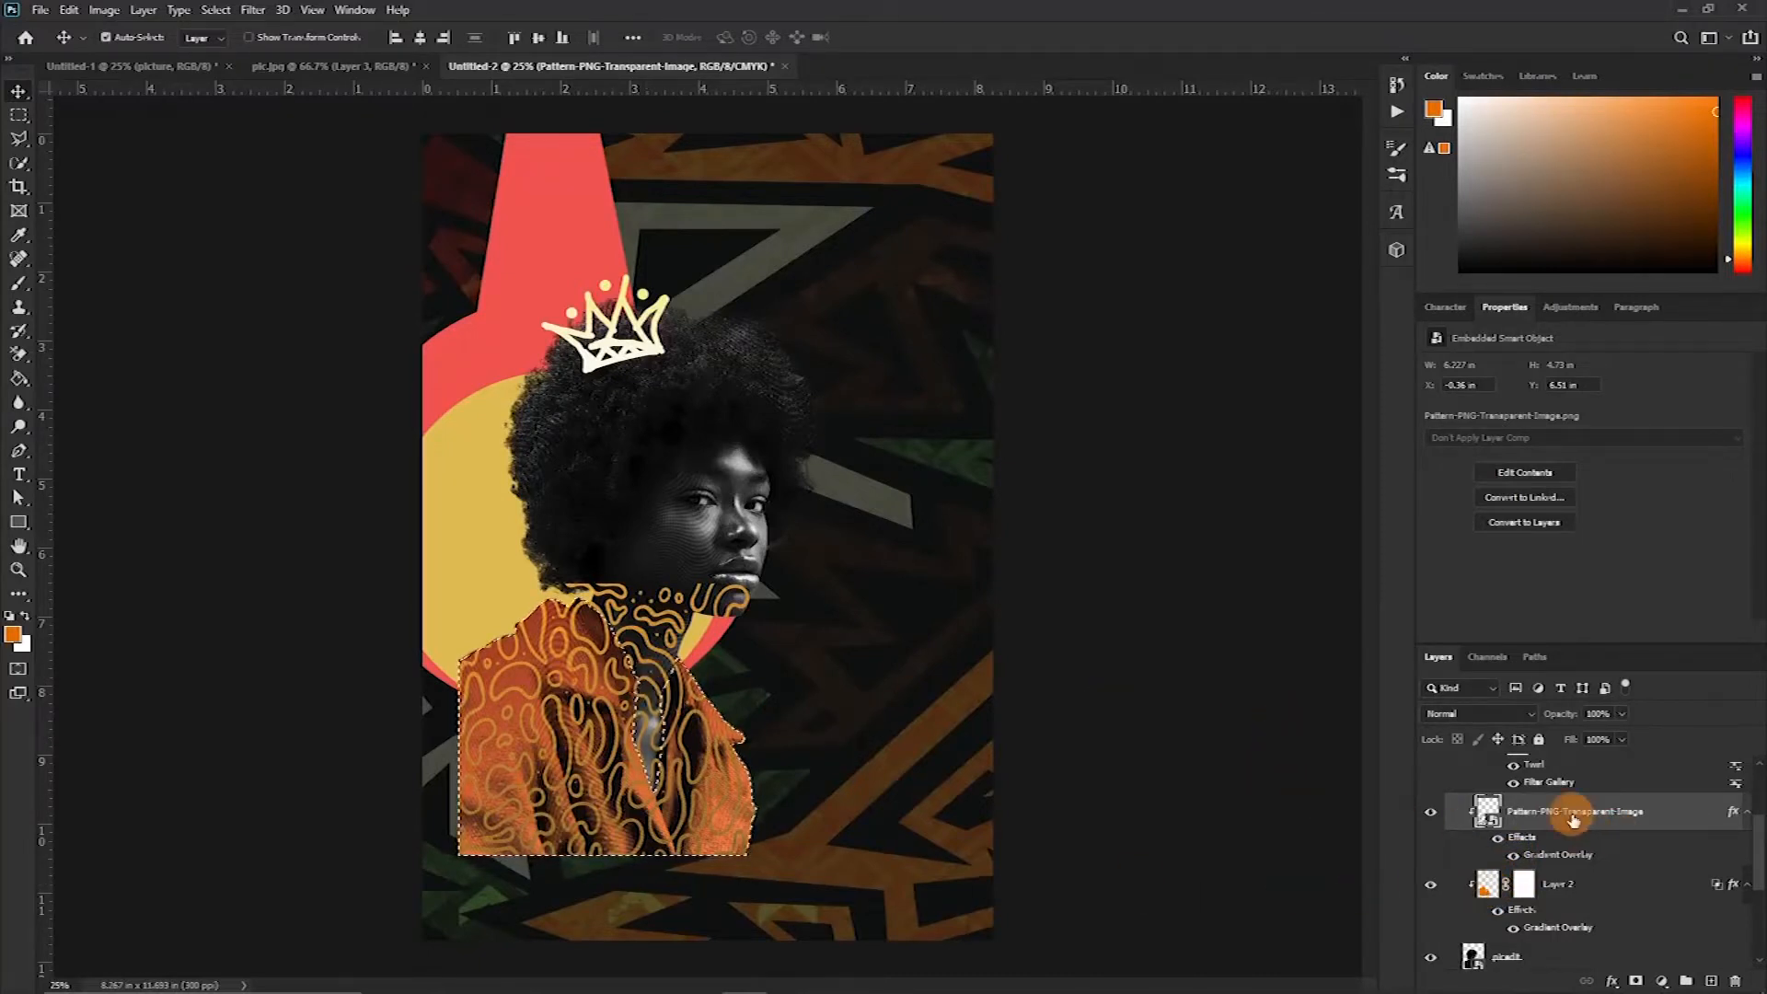
click(1636, 981)
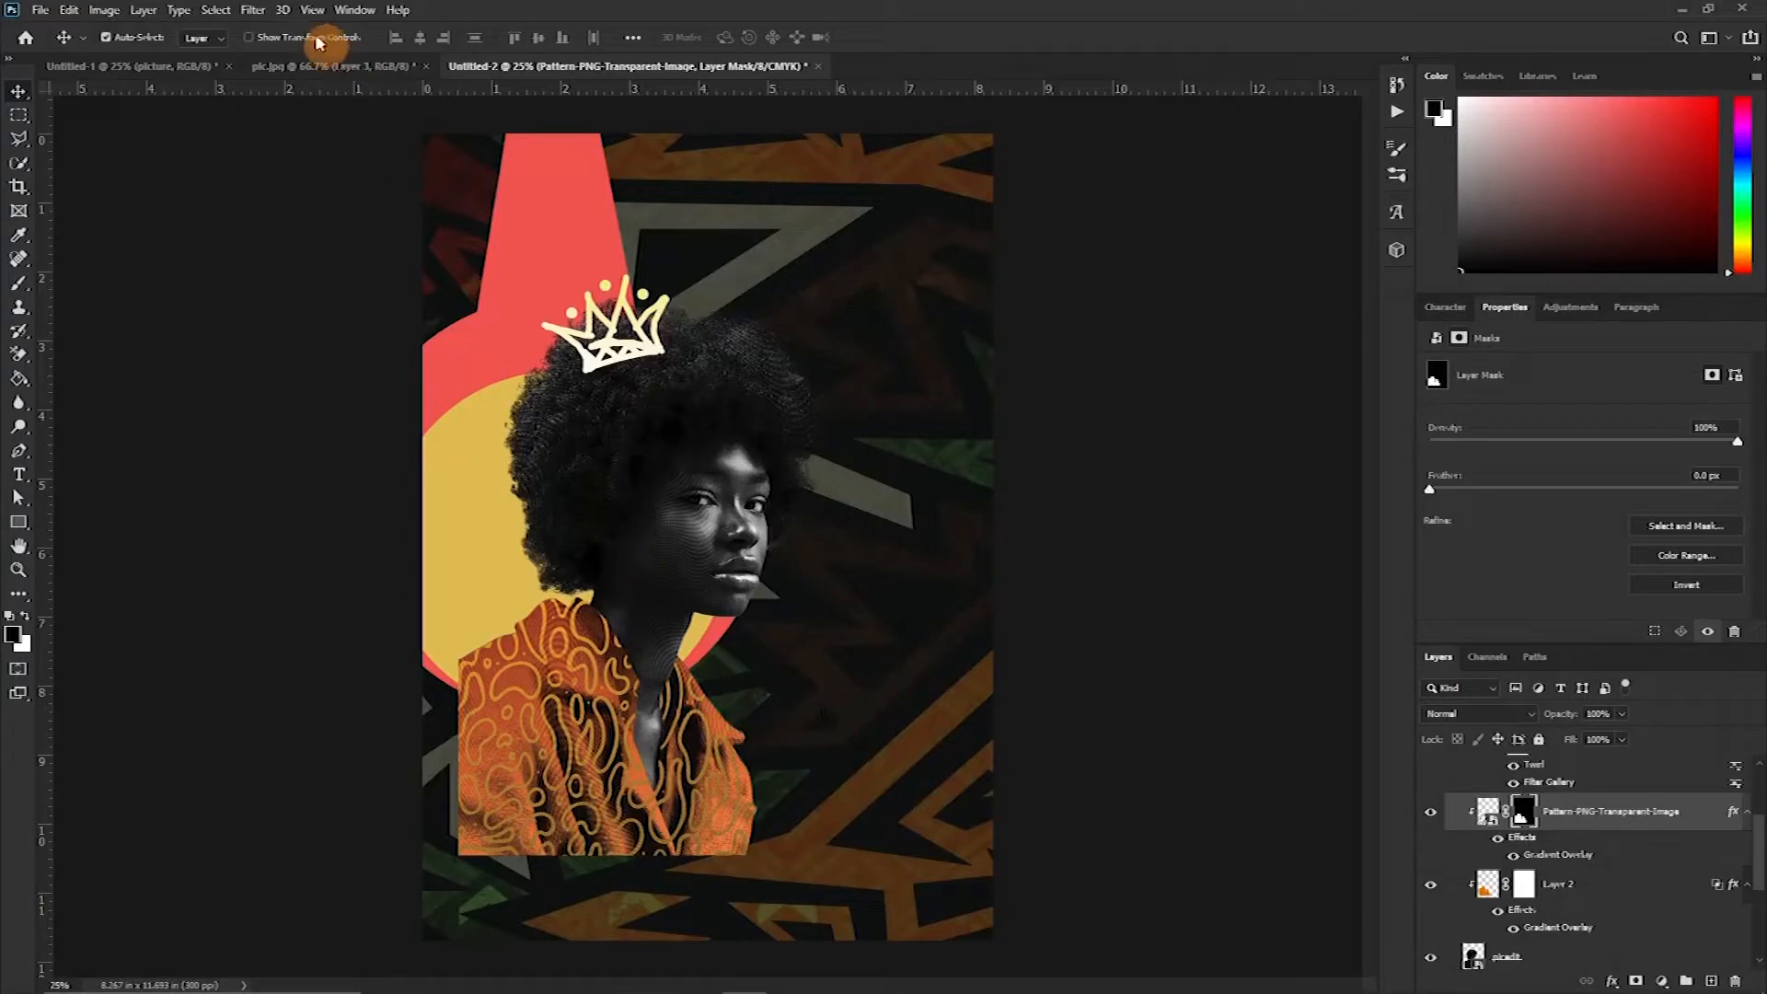
Set the pattern layer's blend mode to Color Dodge
click(226, 11)
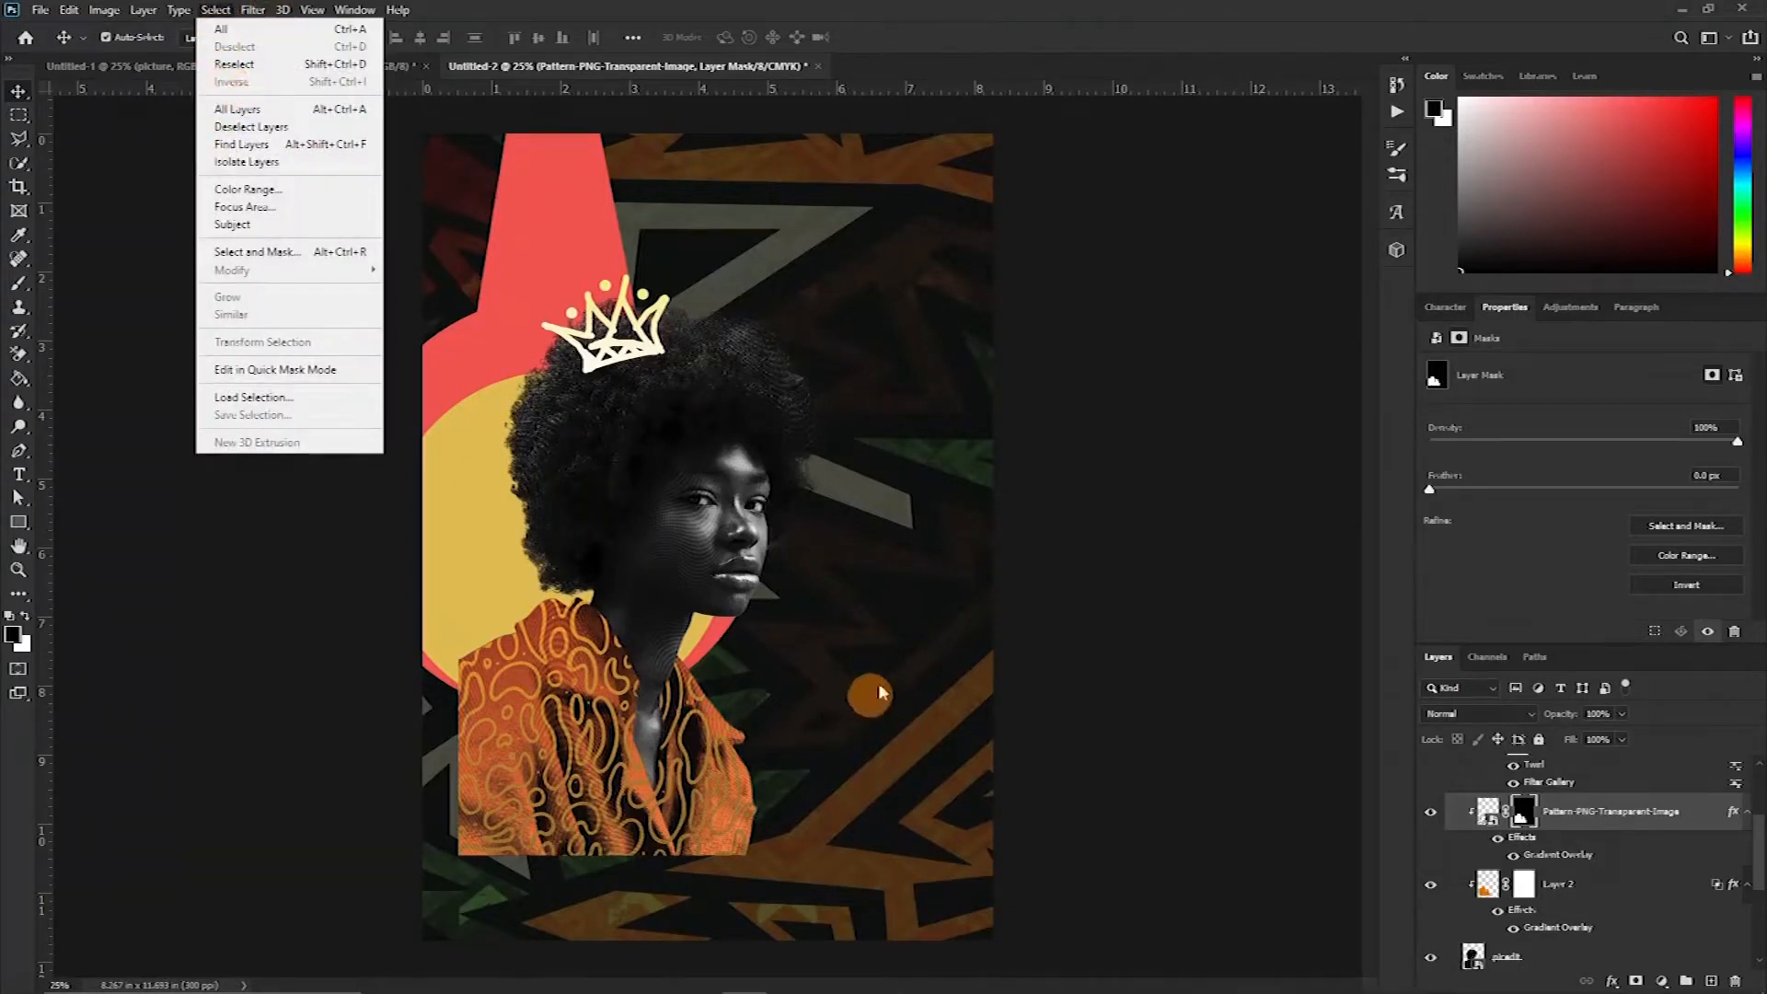
click(987, 649)
scroll(1617, 868, up, 2)
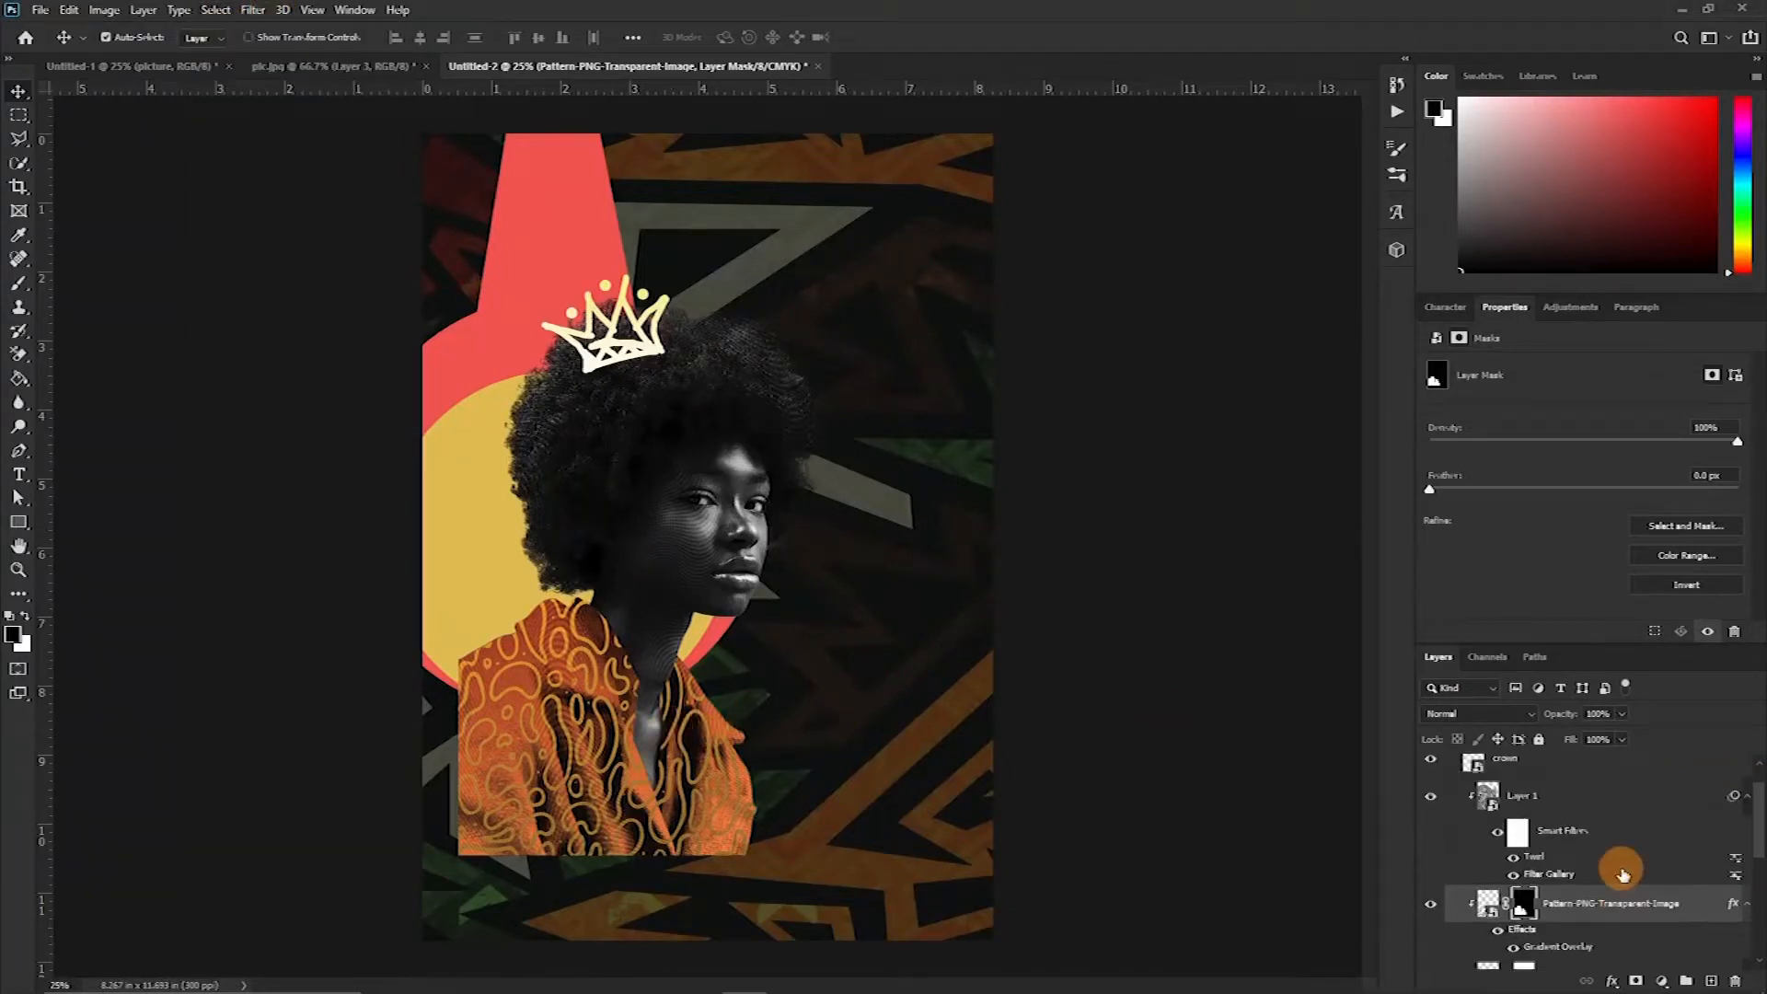
scroll(1684, 907, up, 1)
scroll(1698, 884, down, 2)
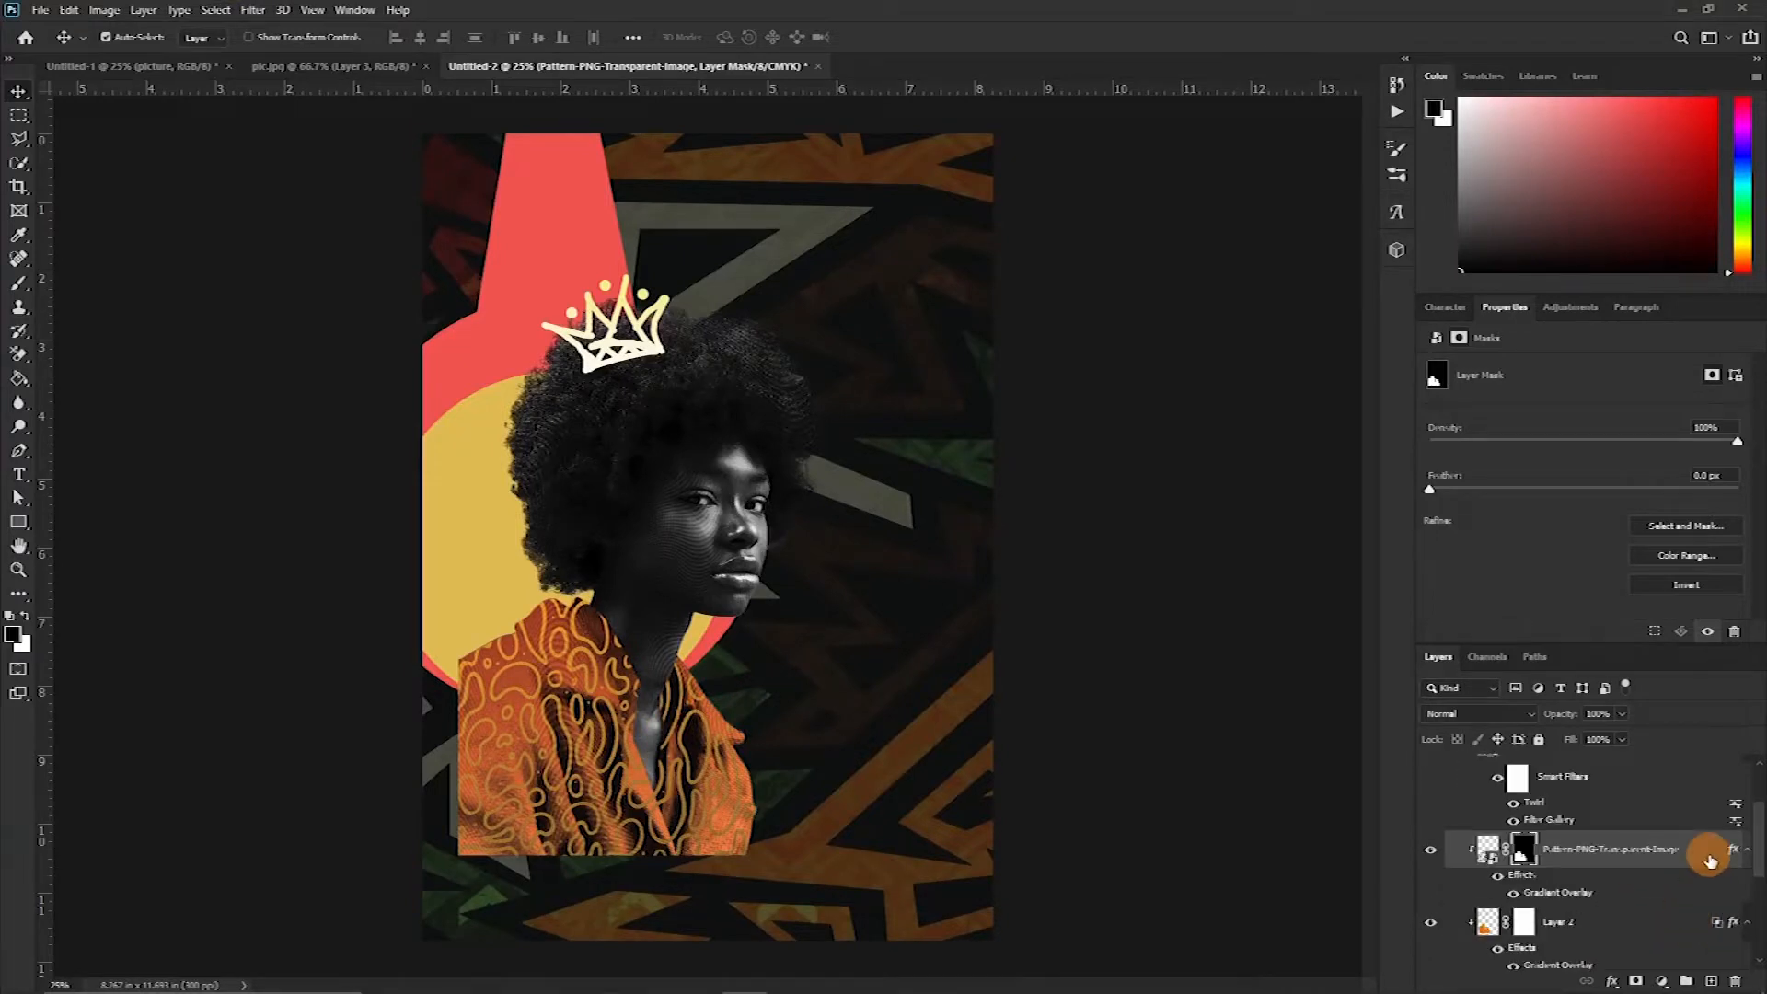
click(1449, 713)
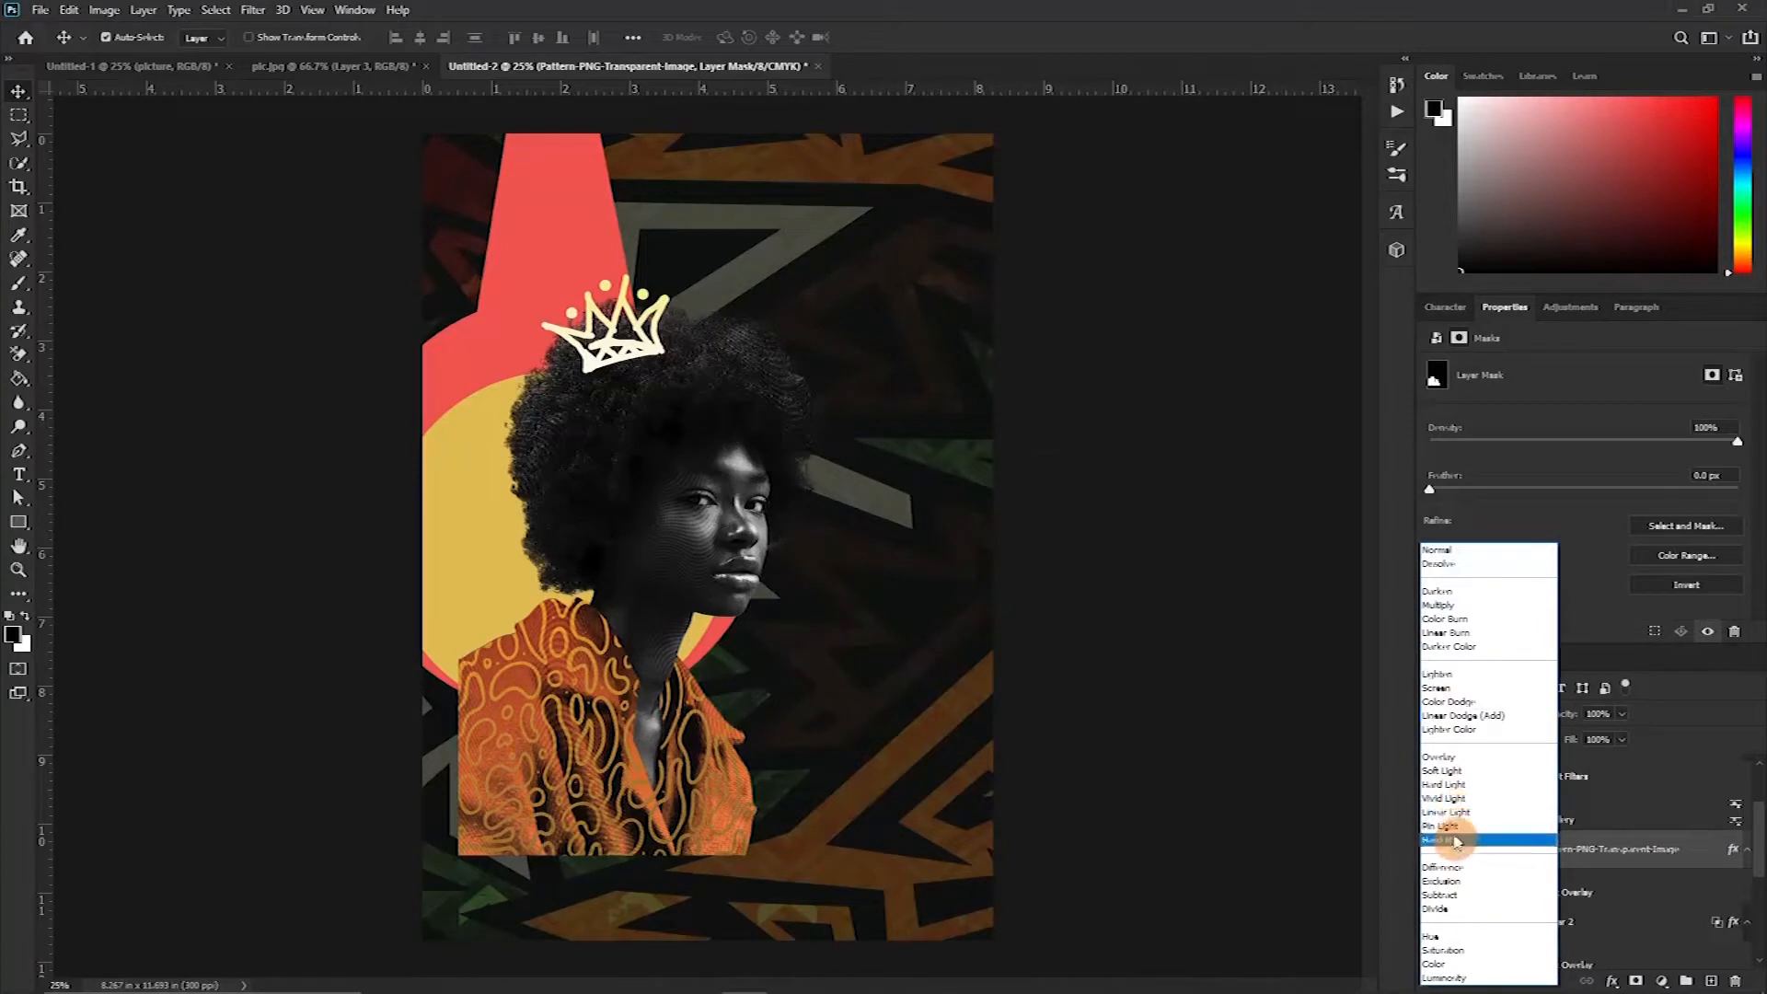
click(1435, 704)
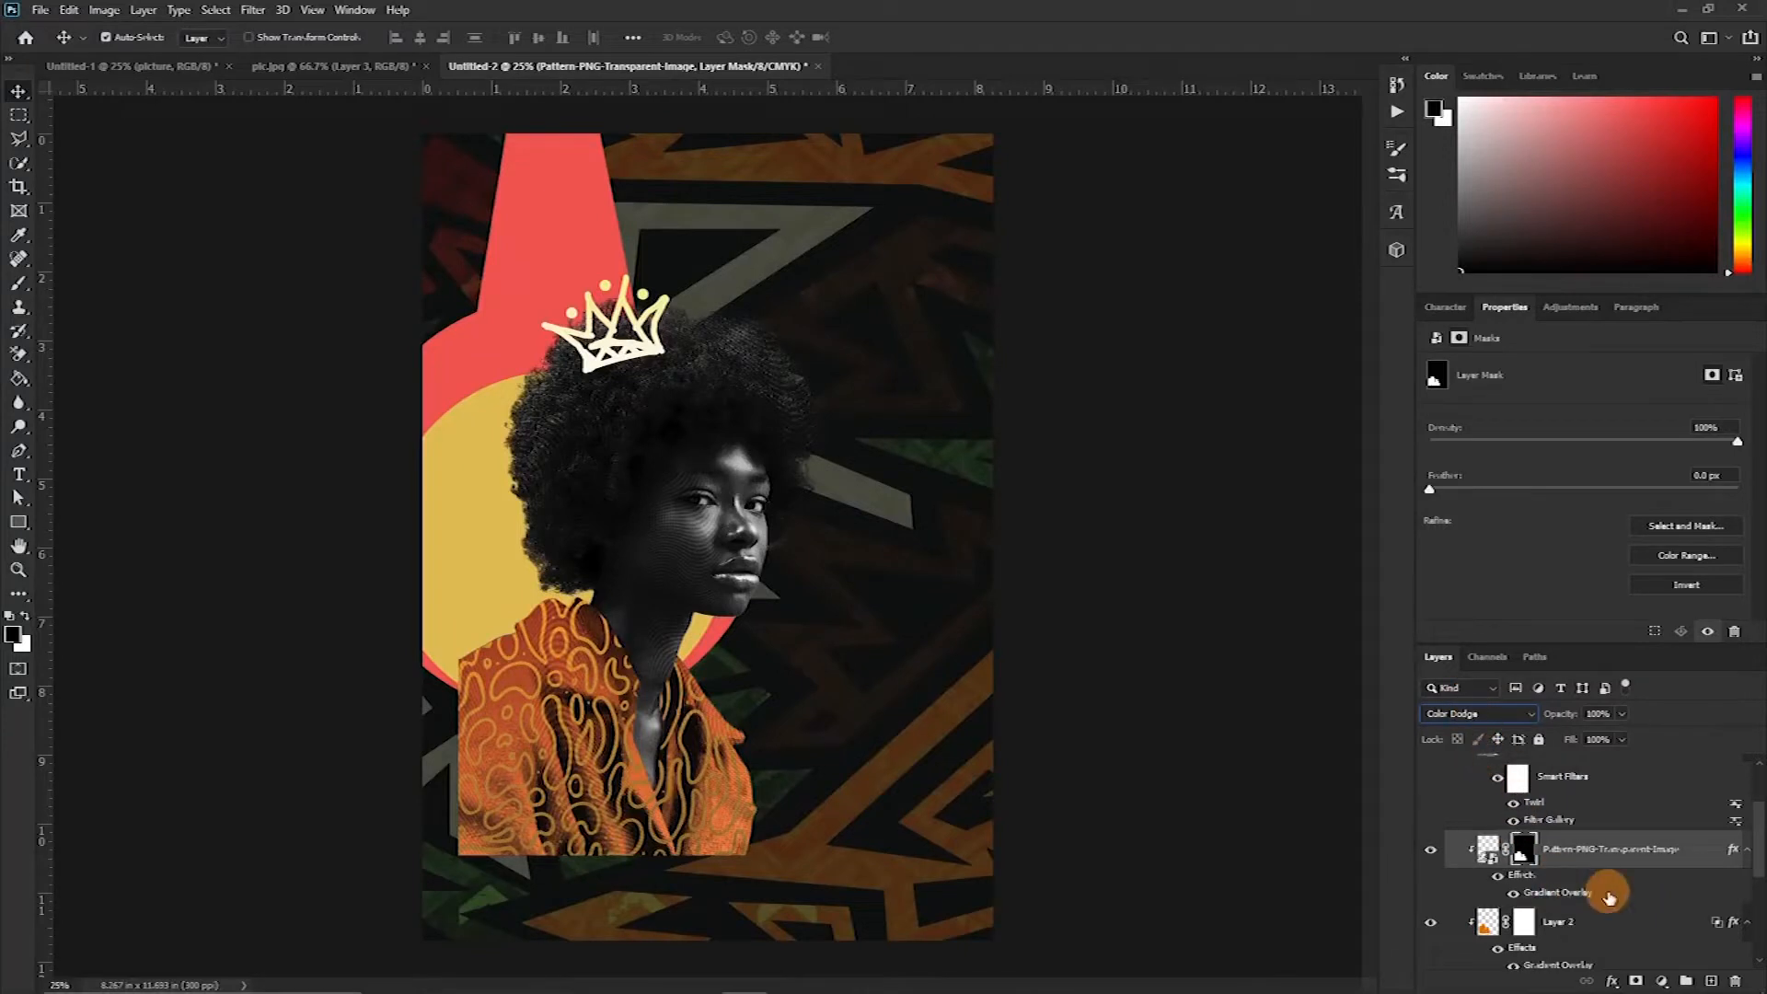
Rasterize the pattern layer's layer style
right_click(1644, 891)
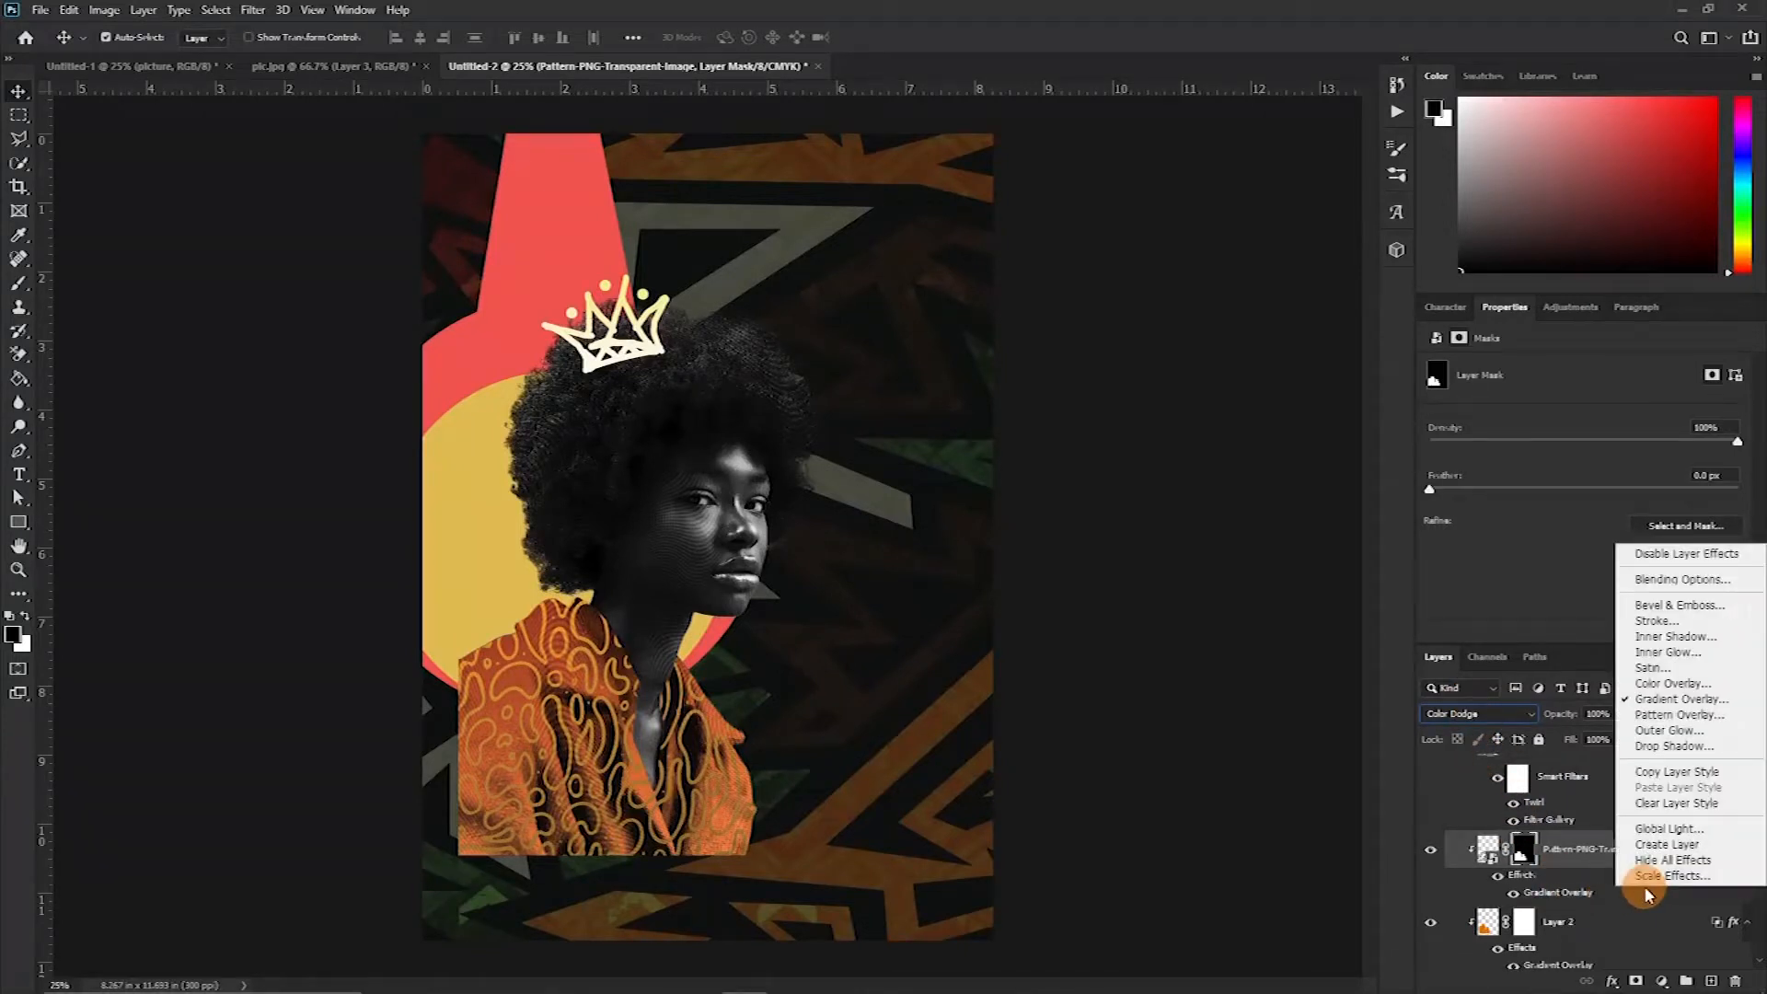
click(1569, 850)
right_click(1704, 860)
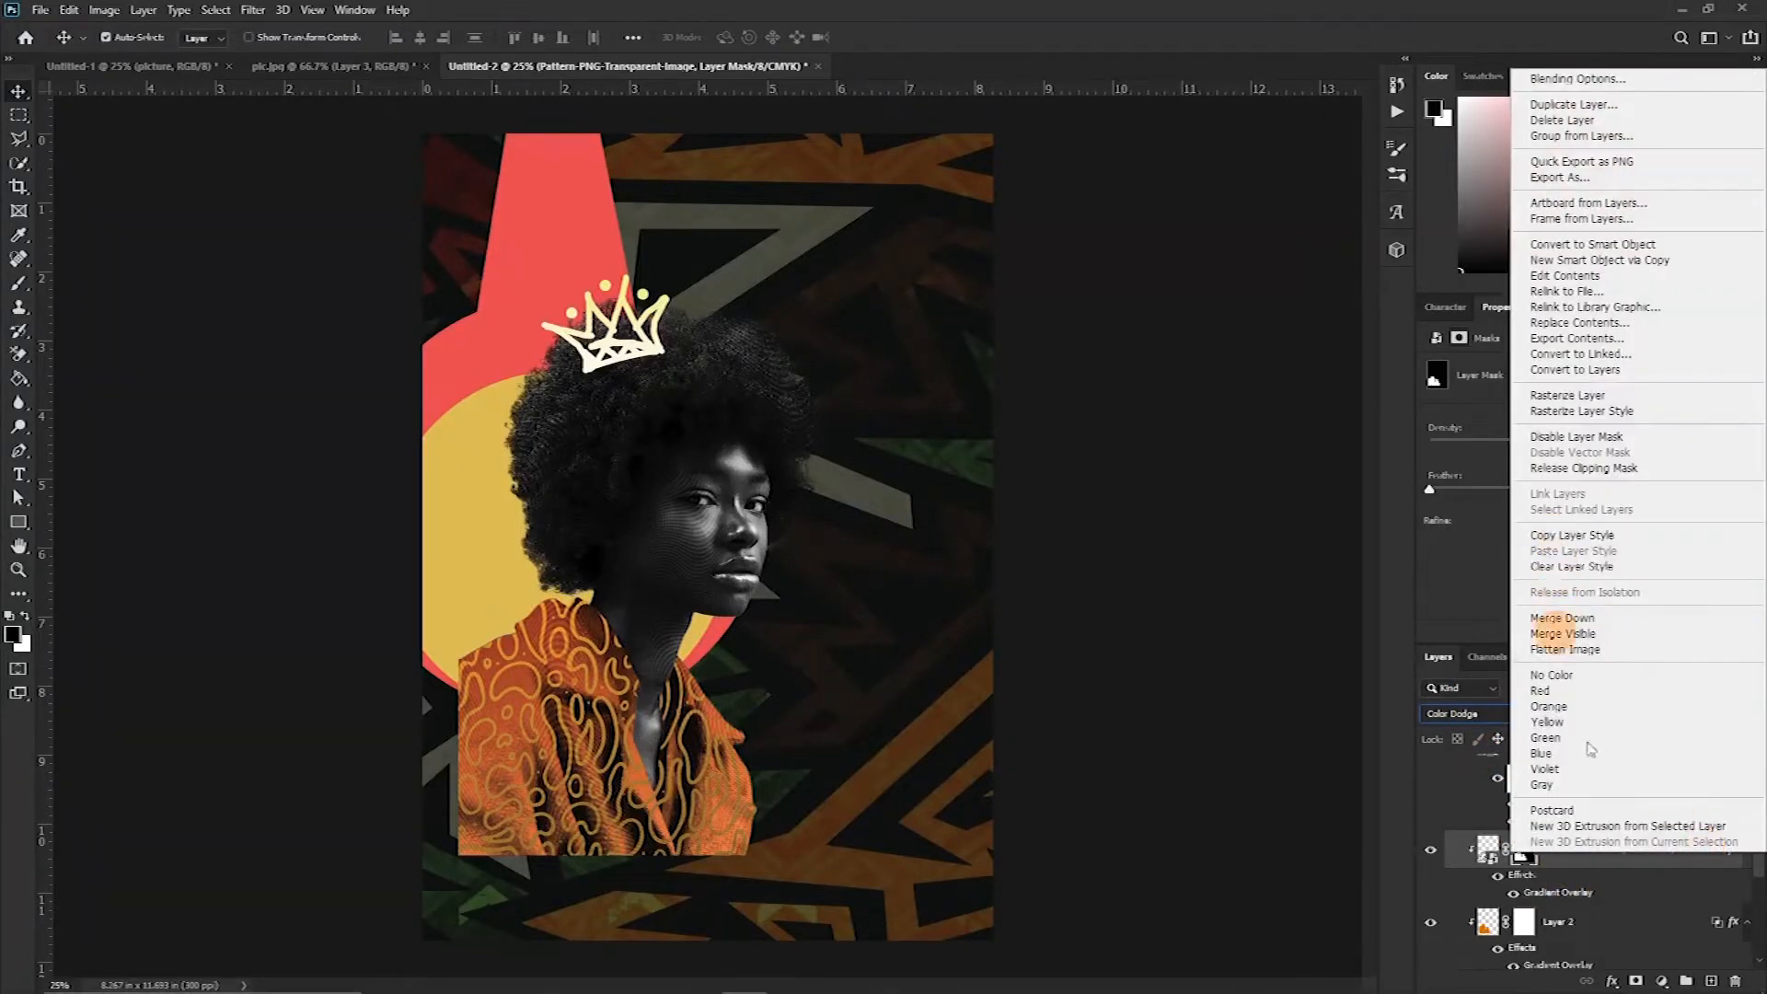
click(1564, 560)
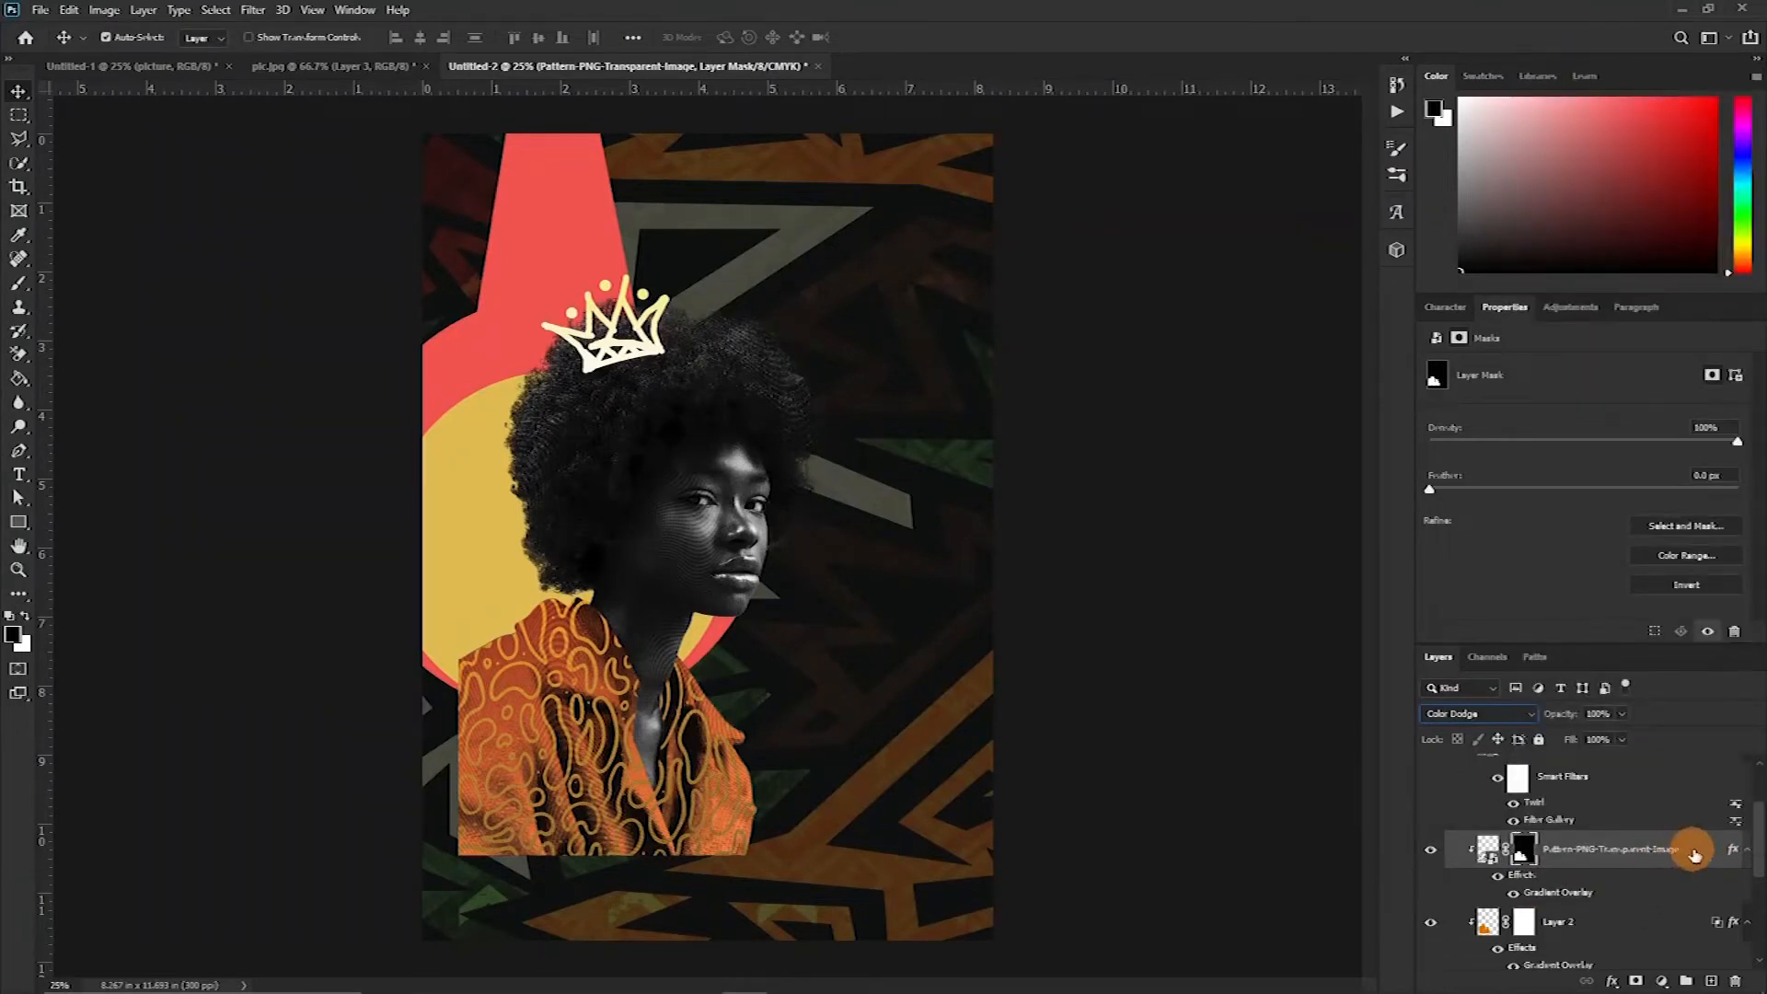
right_click(1700, 851)
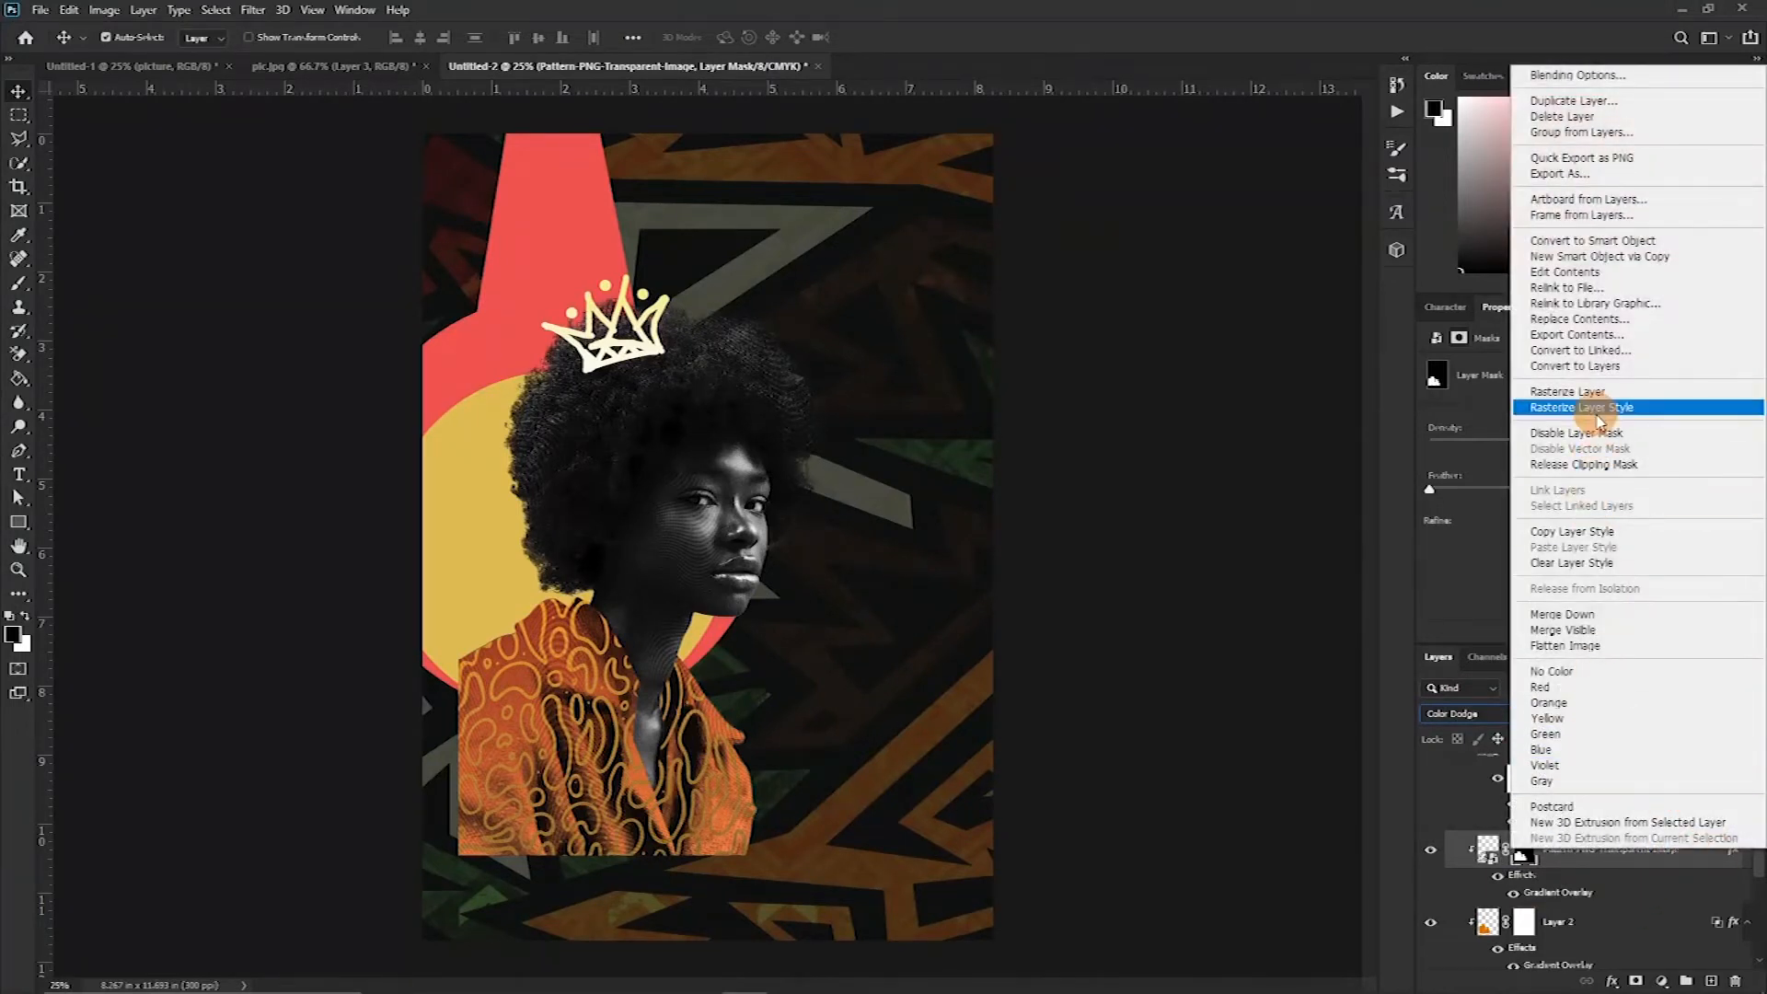
click(1599, 408)
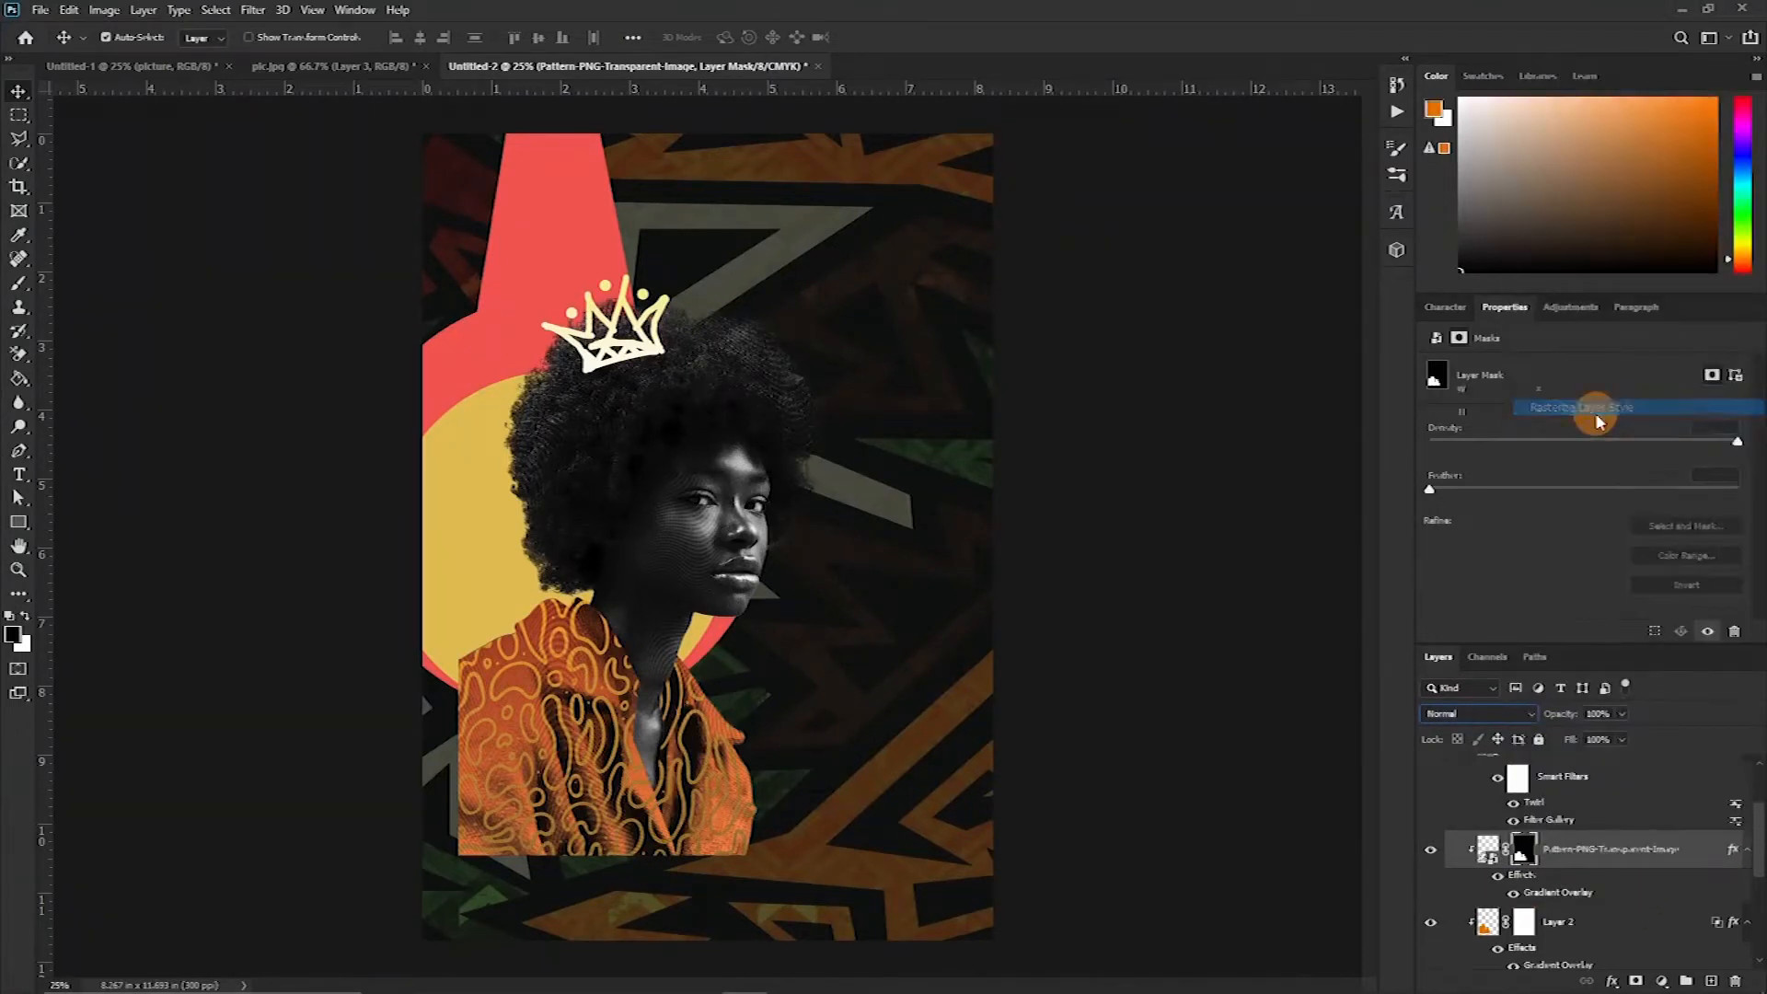
Set the rasterized pattern layer to Color Dodge blend mode at 42% opacity
click(1470, 716)
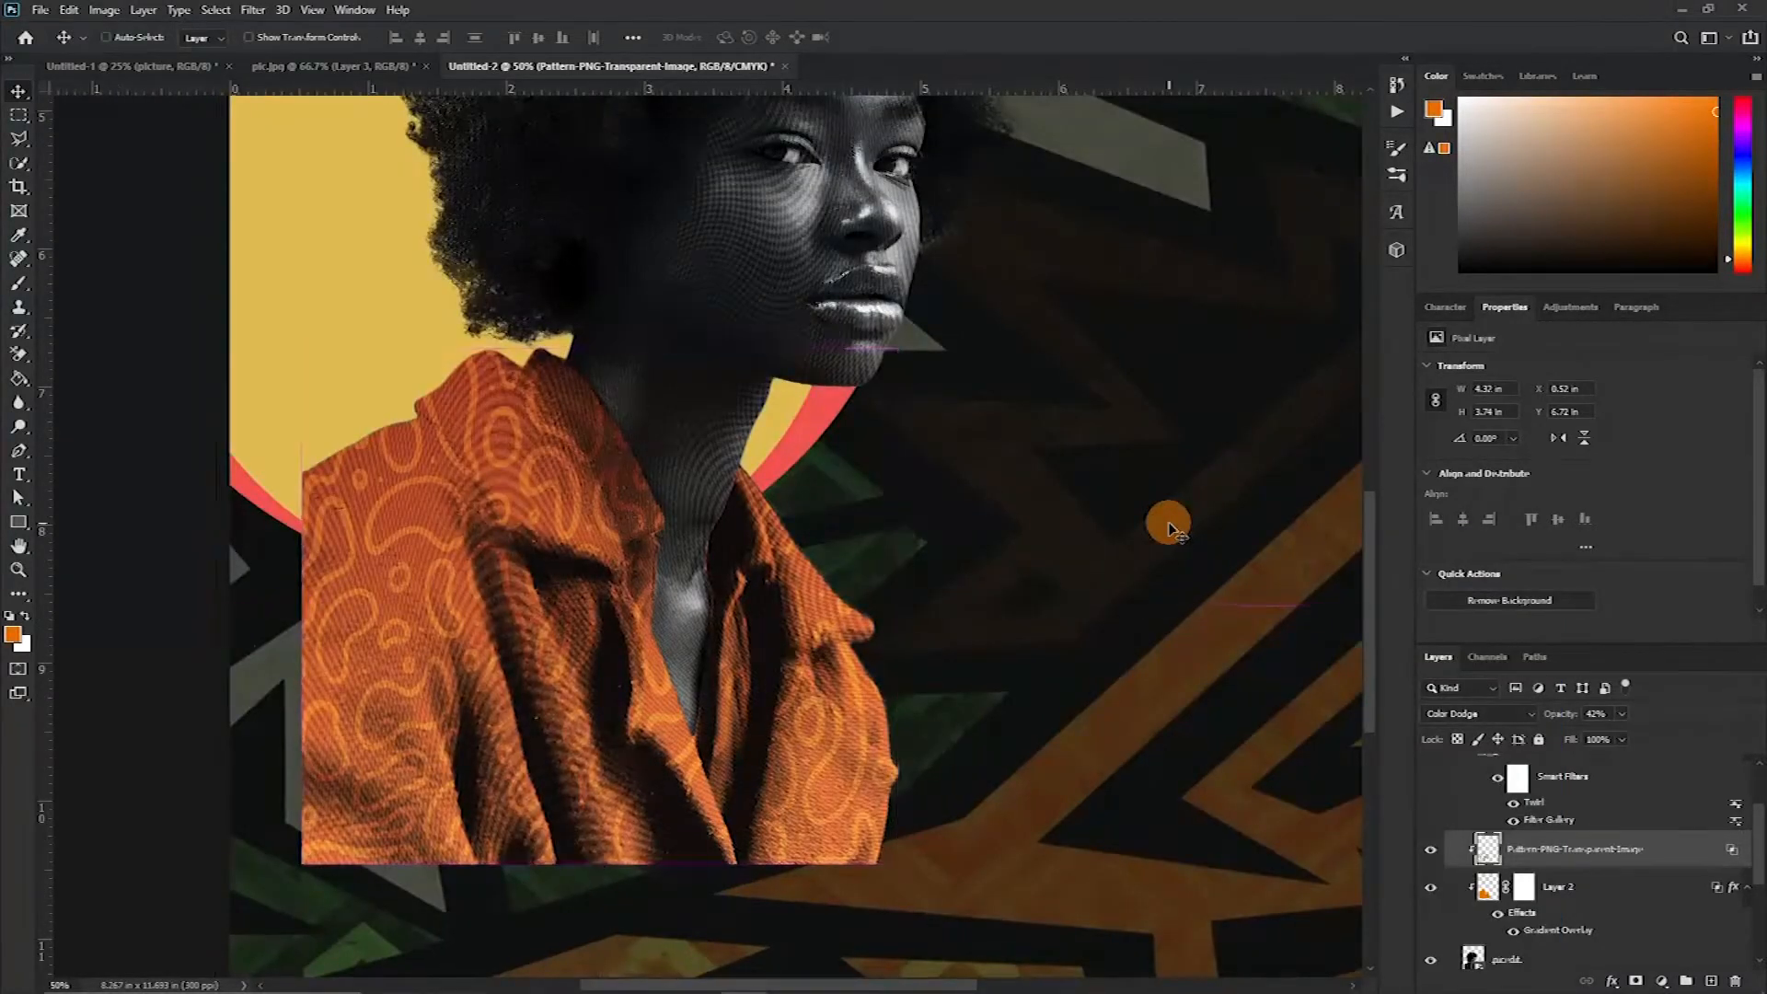
key(ctrl+minus)
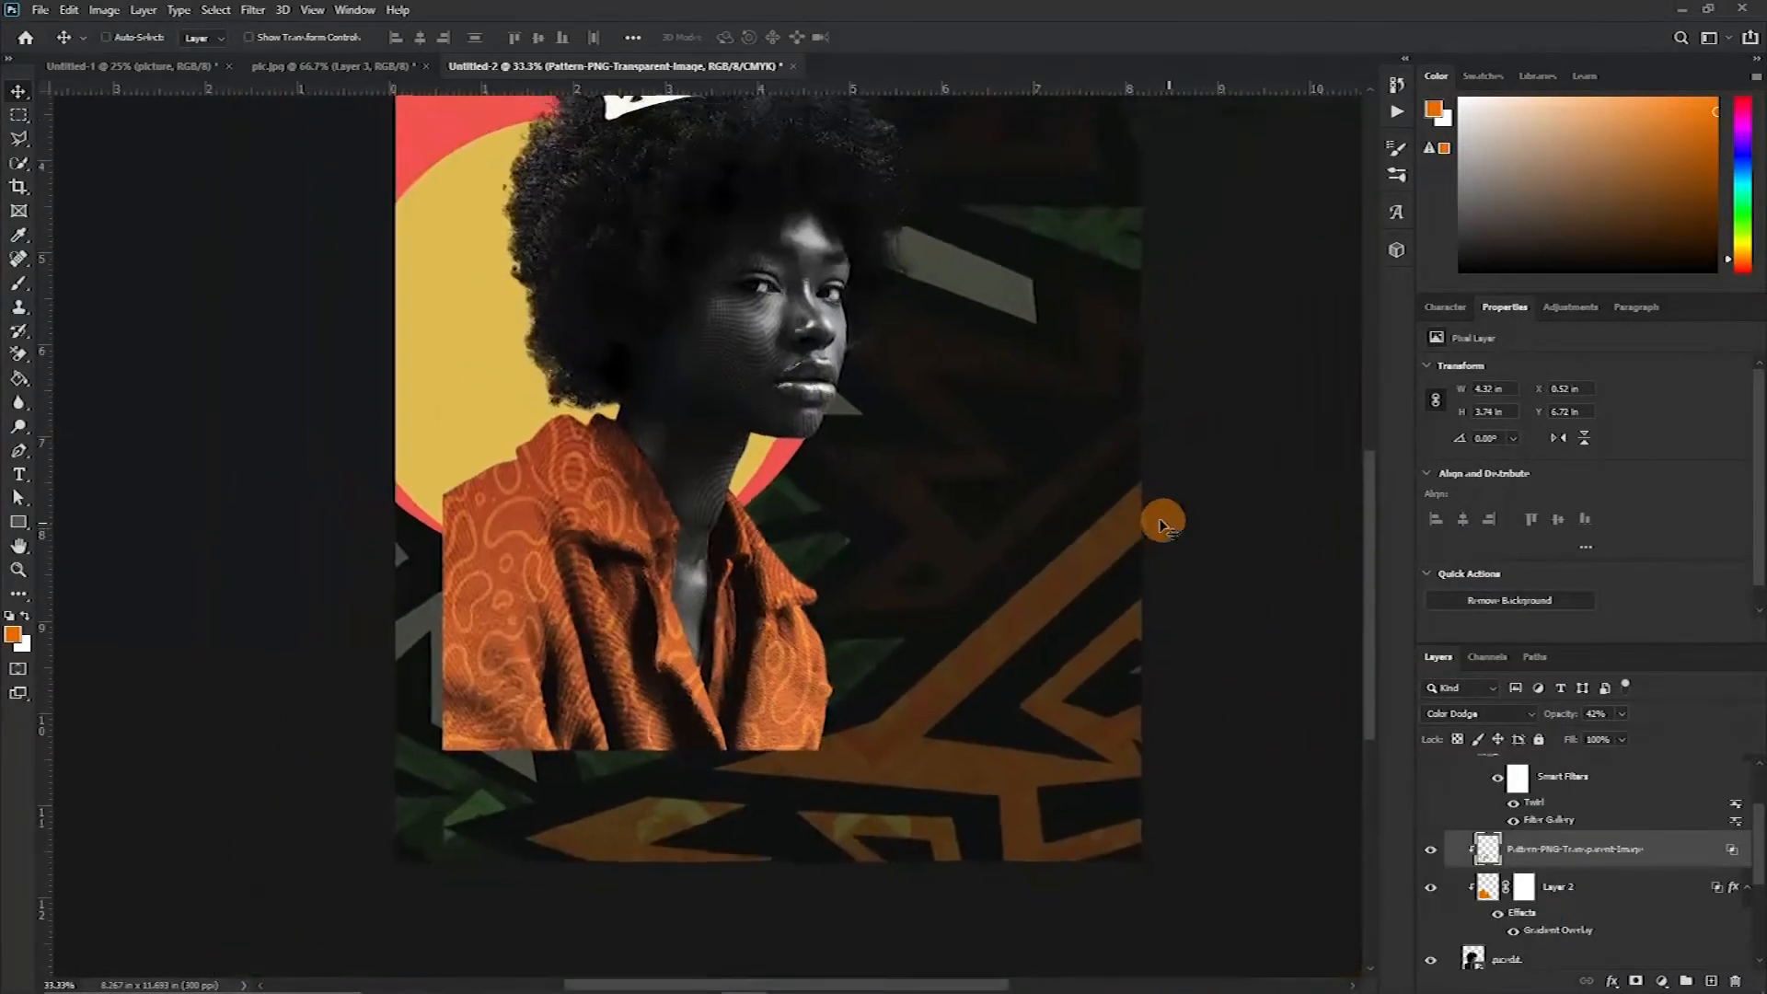
key(ctrl+minus)
key(ctrl+minus)
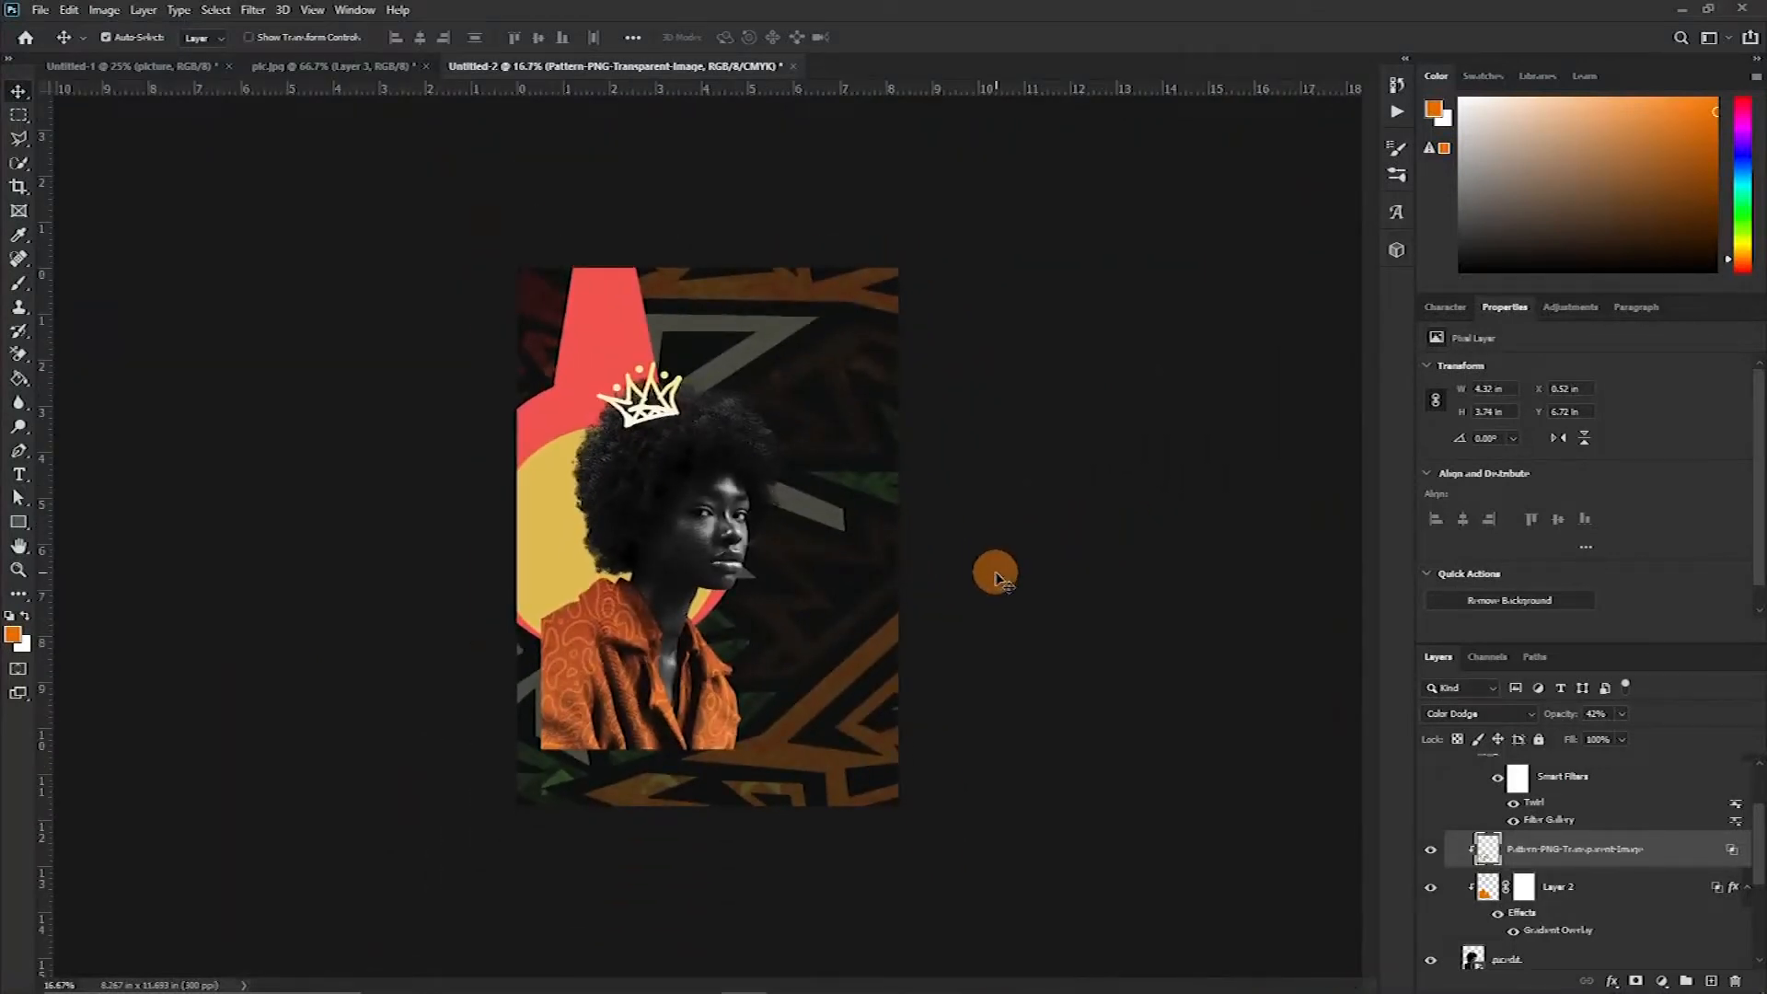
scroll(1518, 833, up, 2)
drag(686, 541, 676, 573)
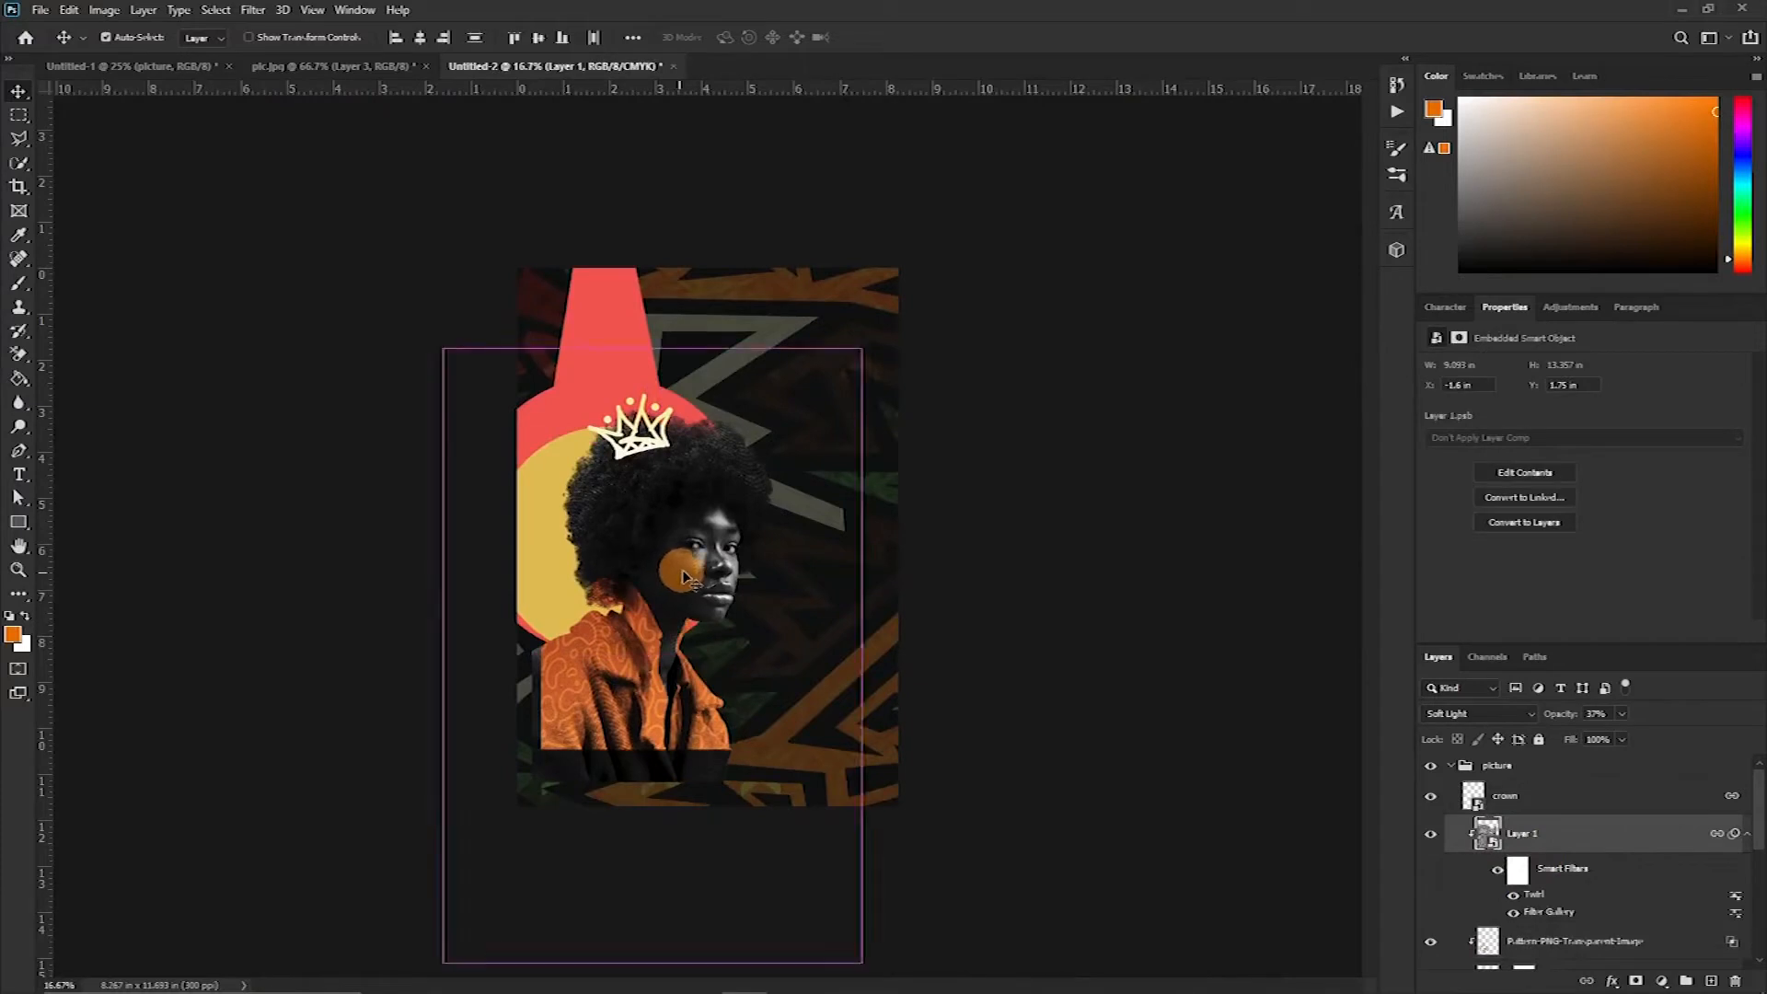
key(ctrl+z)
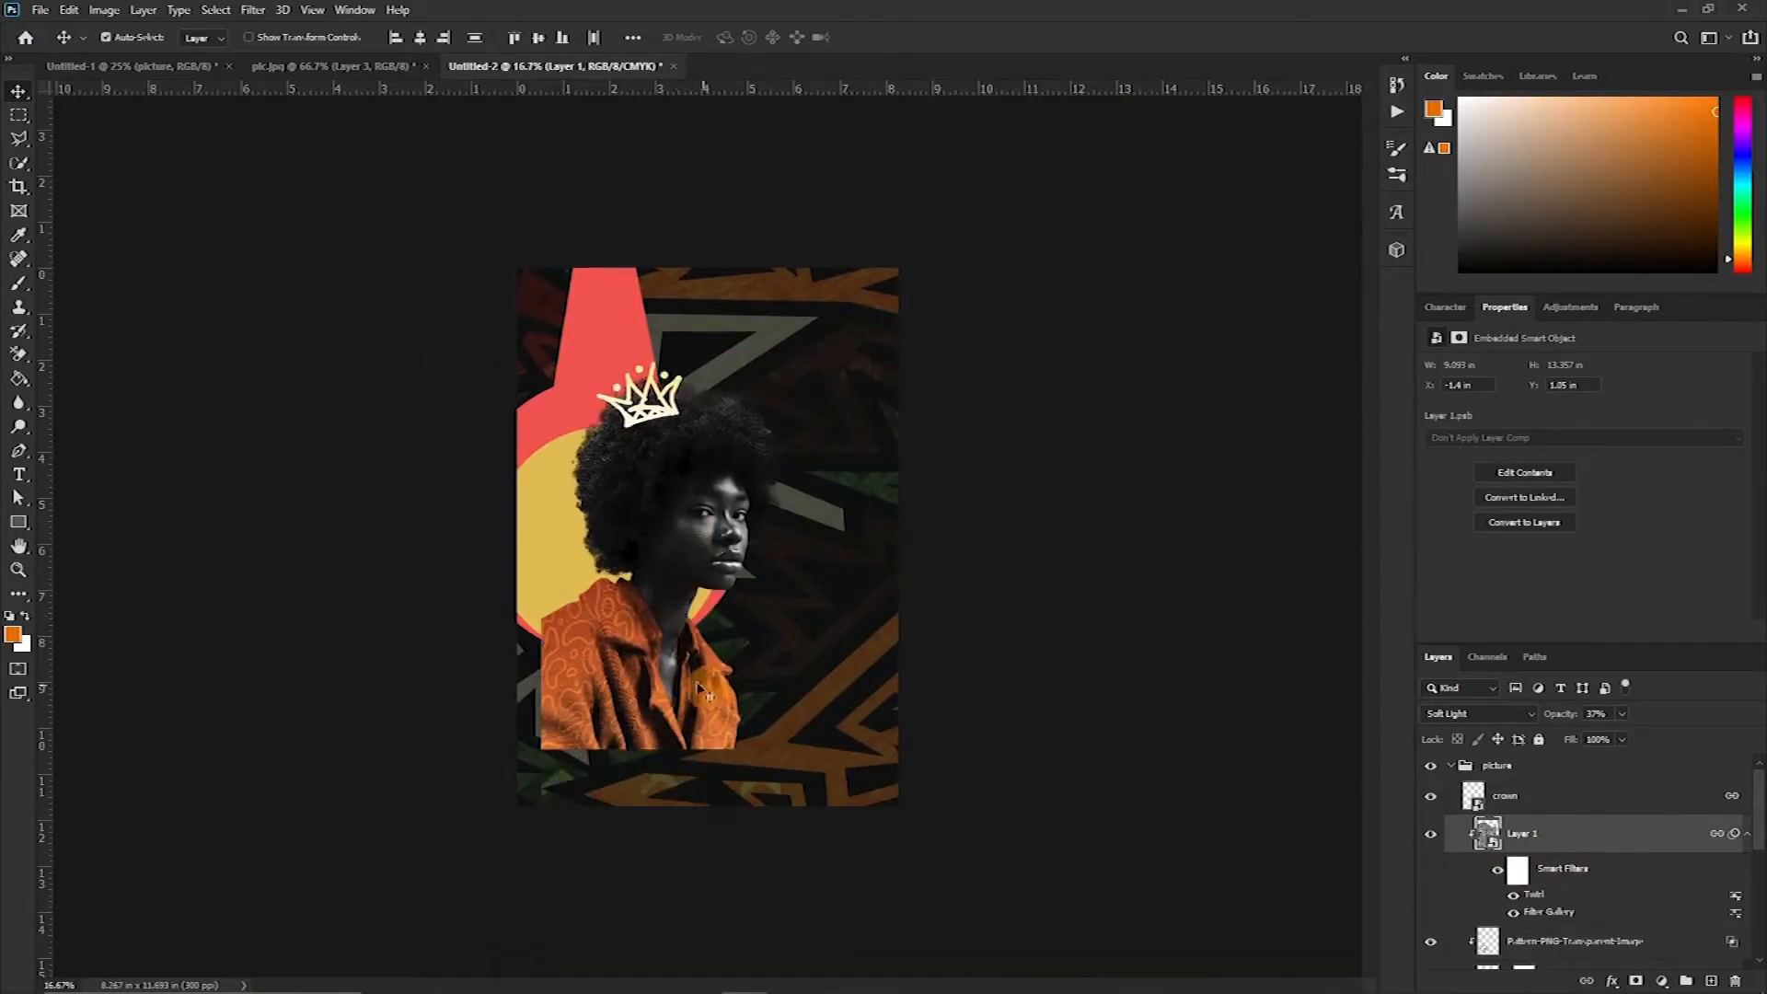
Link the pattern layer with the portrait and crown layers
scroll(1671, 903, down, 2)
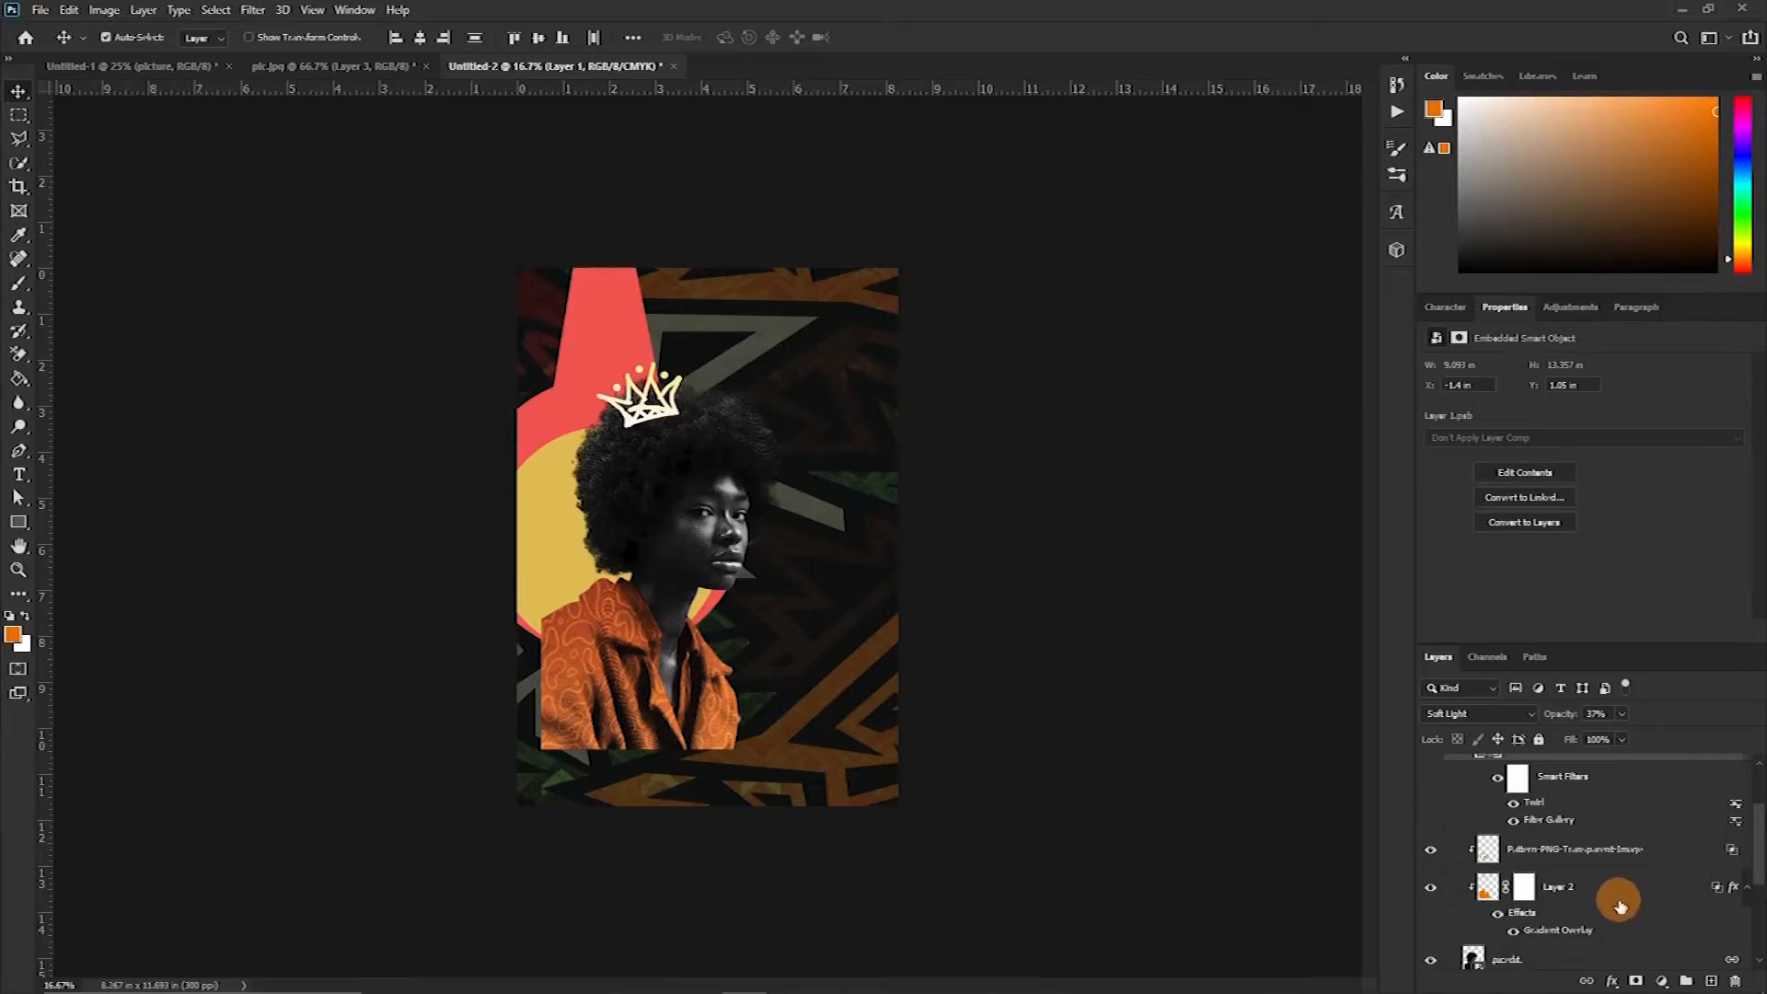
click(1665, 849)
scroll(1665, 848, up, 2)
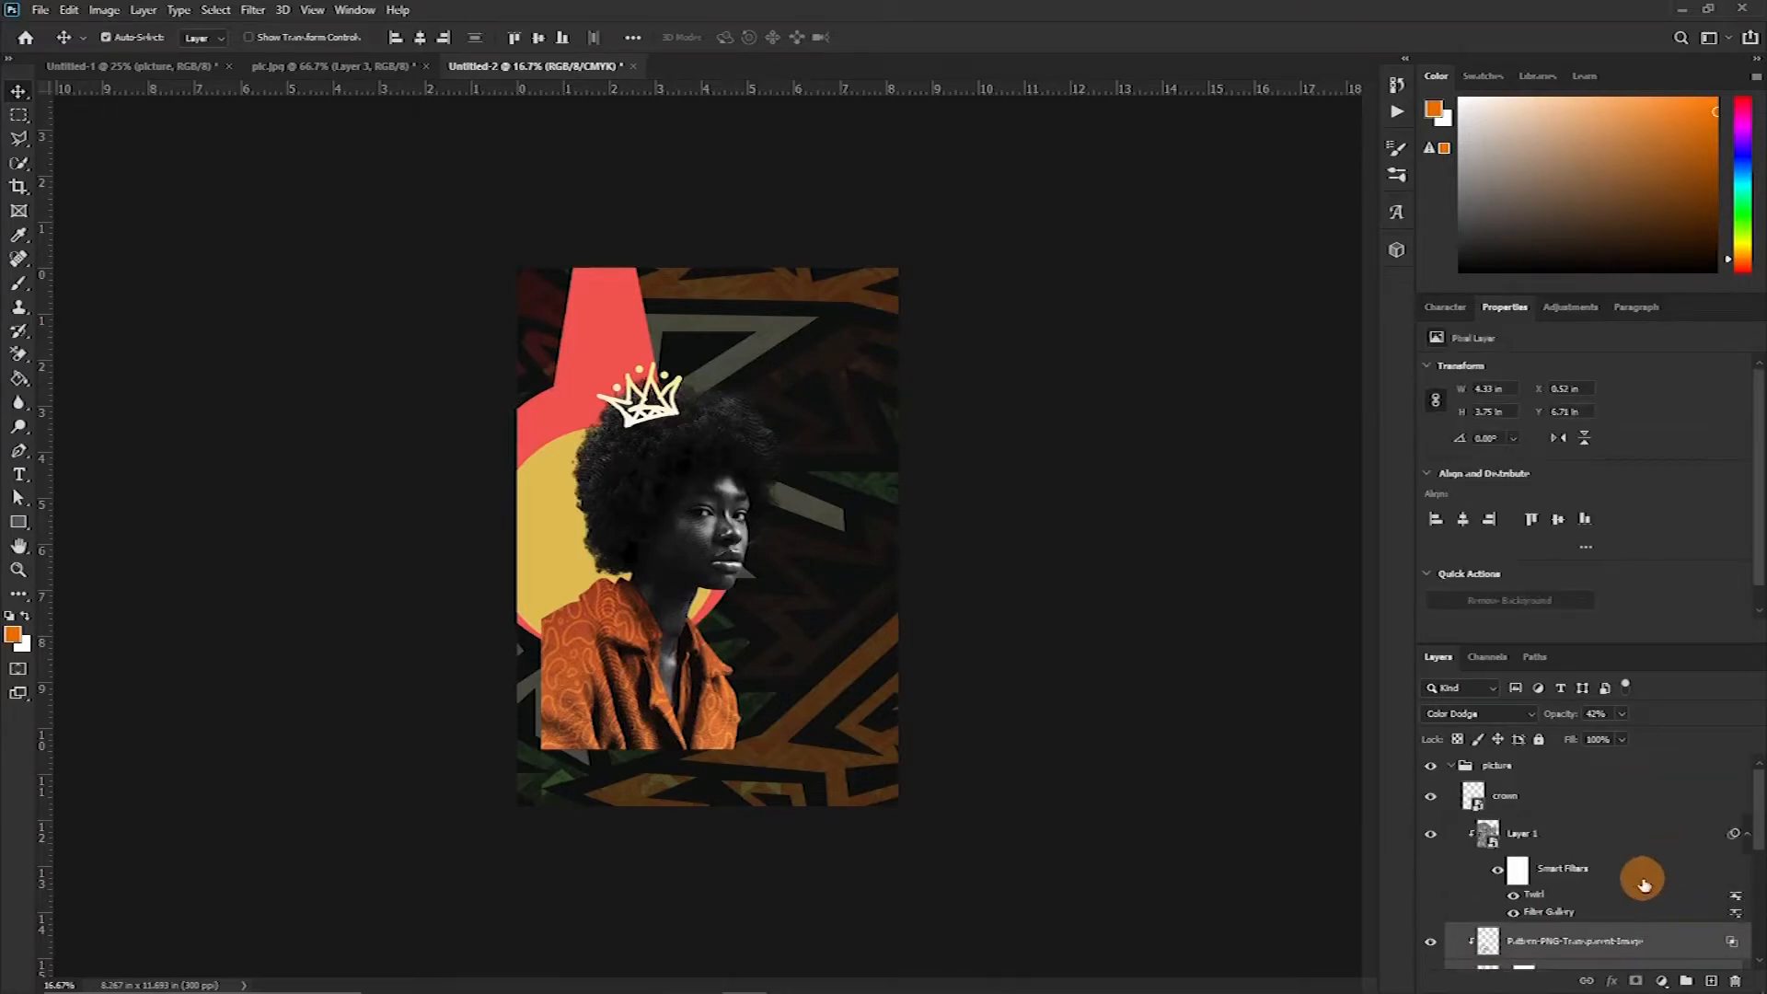
ctrl+click(1648, 849)
right_click(1648, 845)
click(1557, 479)
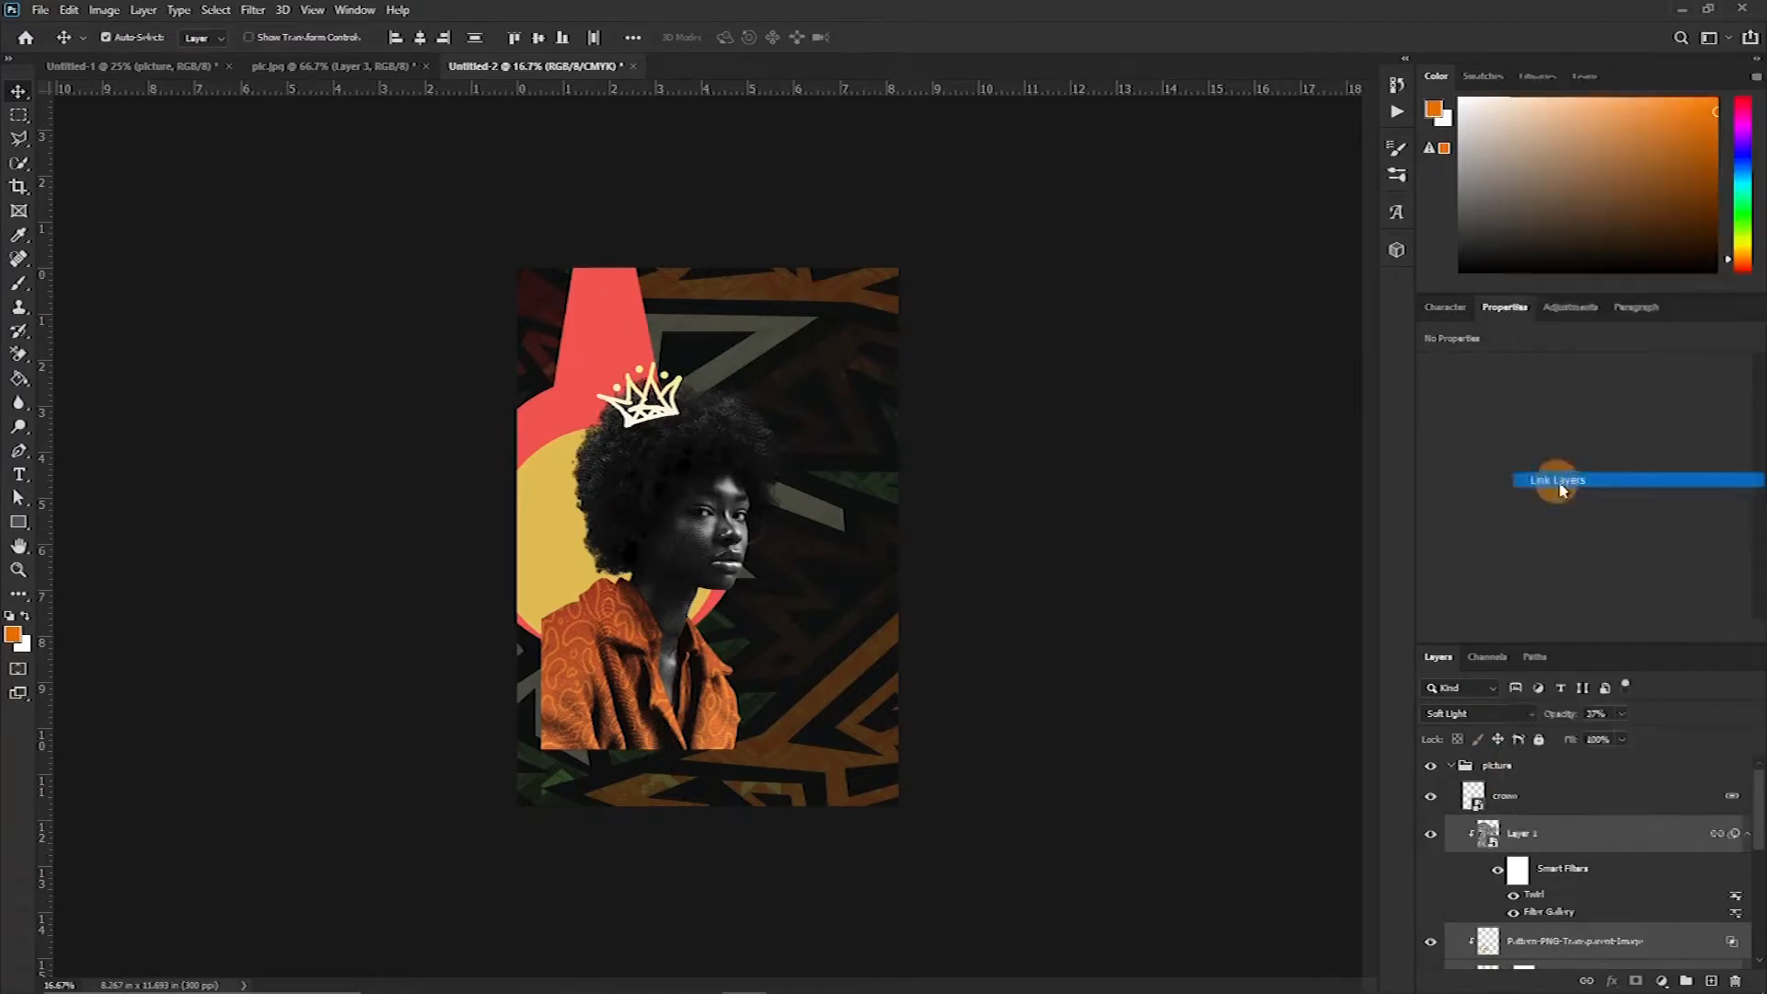
Move the linked portrait, crown and pattern down and to the left on the poster
drag(697, 540, 646, 586)
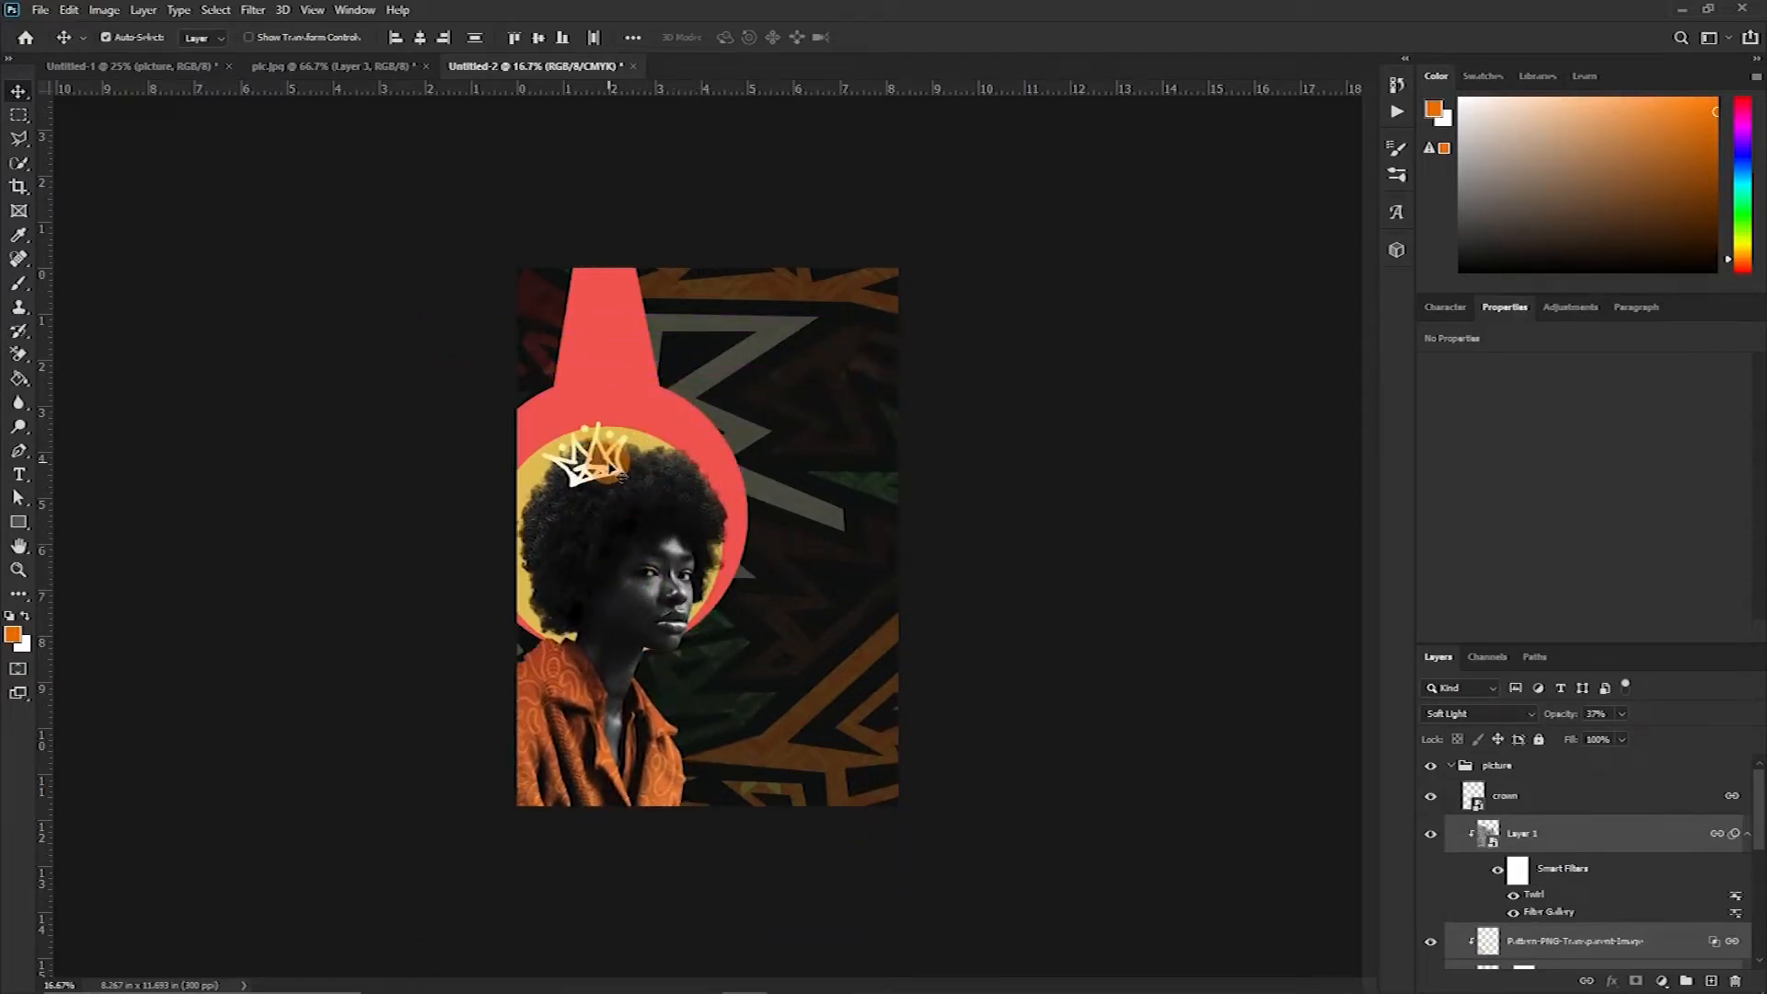
Apply a purple-to-orange gradient overlay layer style to the crown layer
click(619, 475)
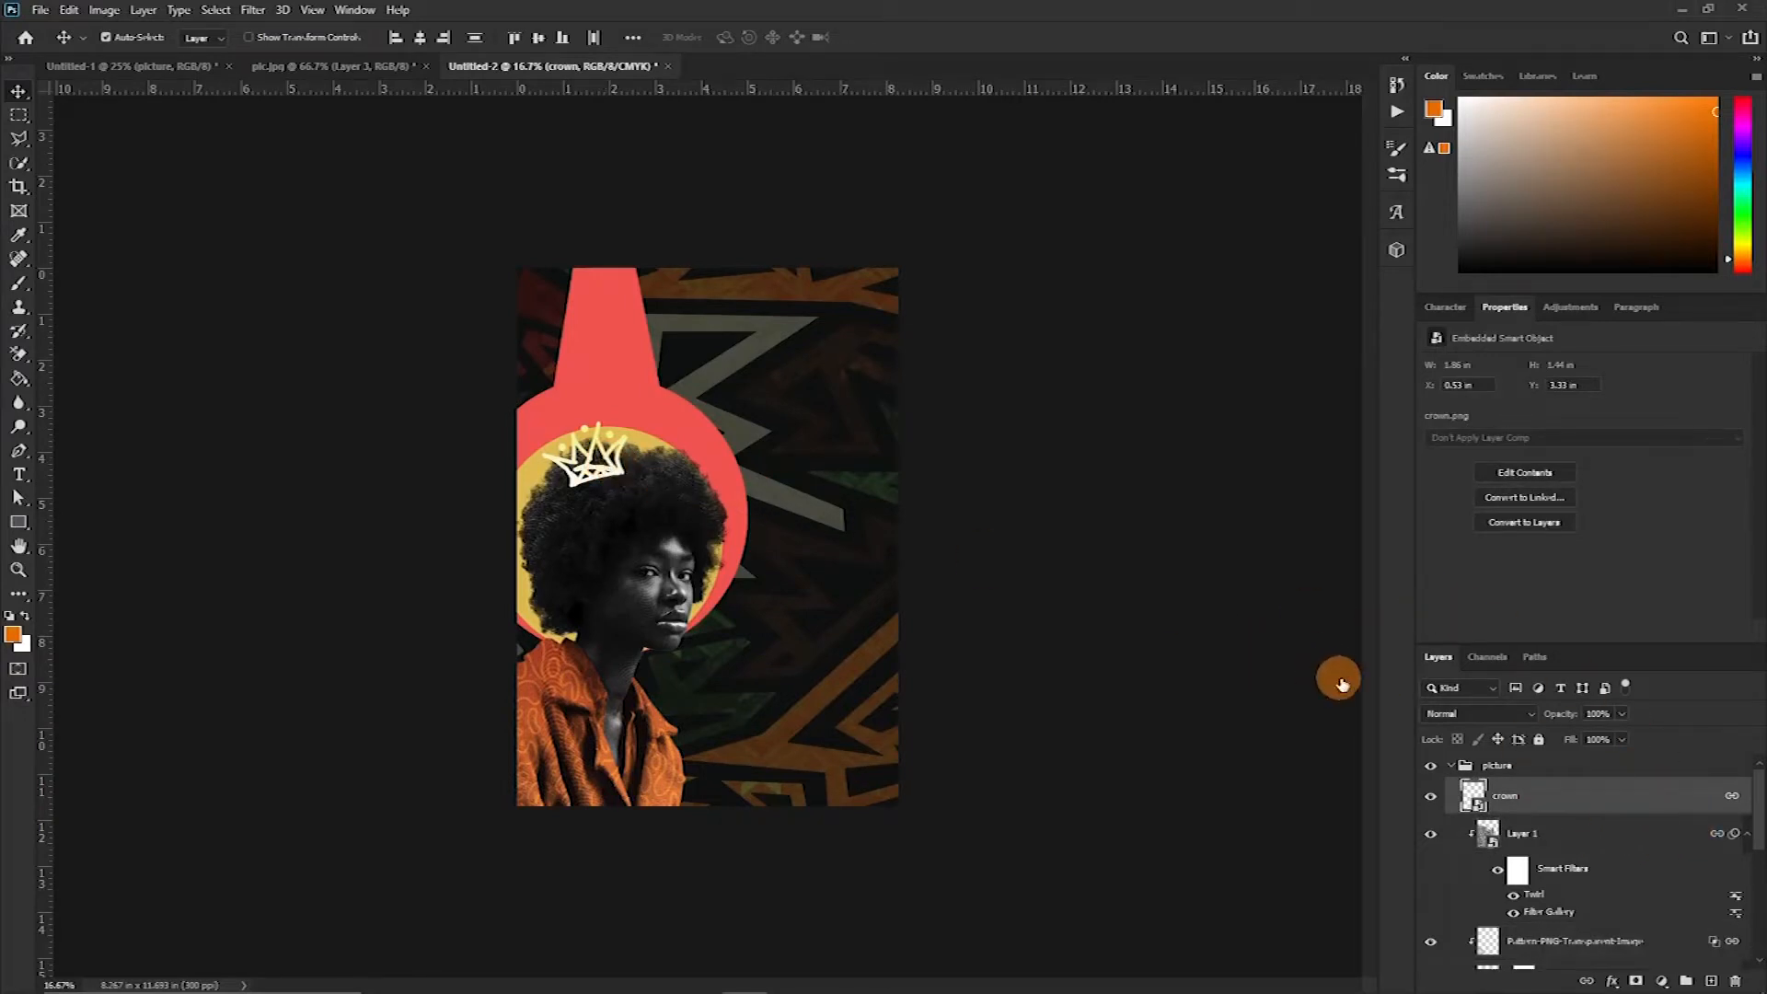
double_click(1606, 812)
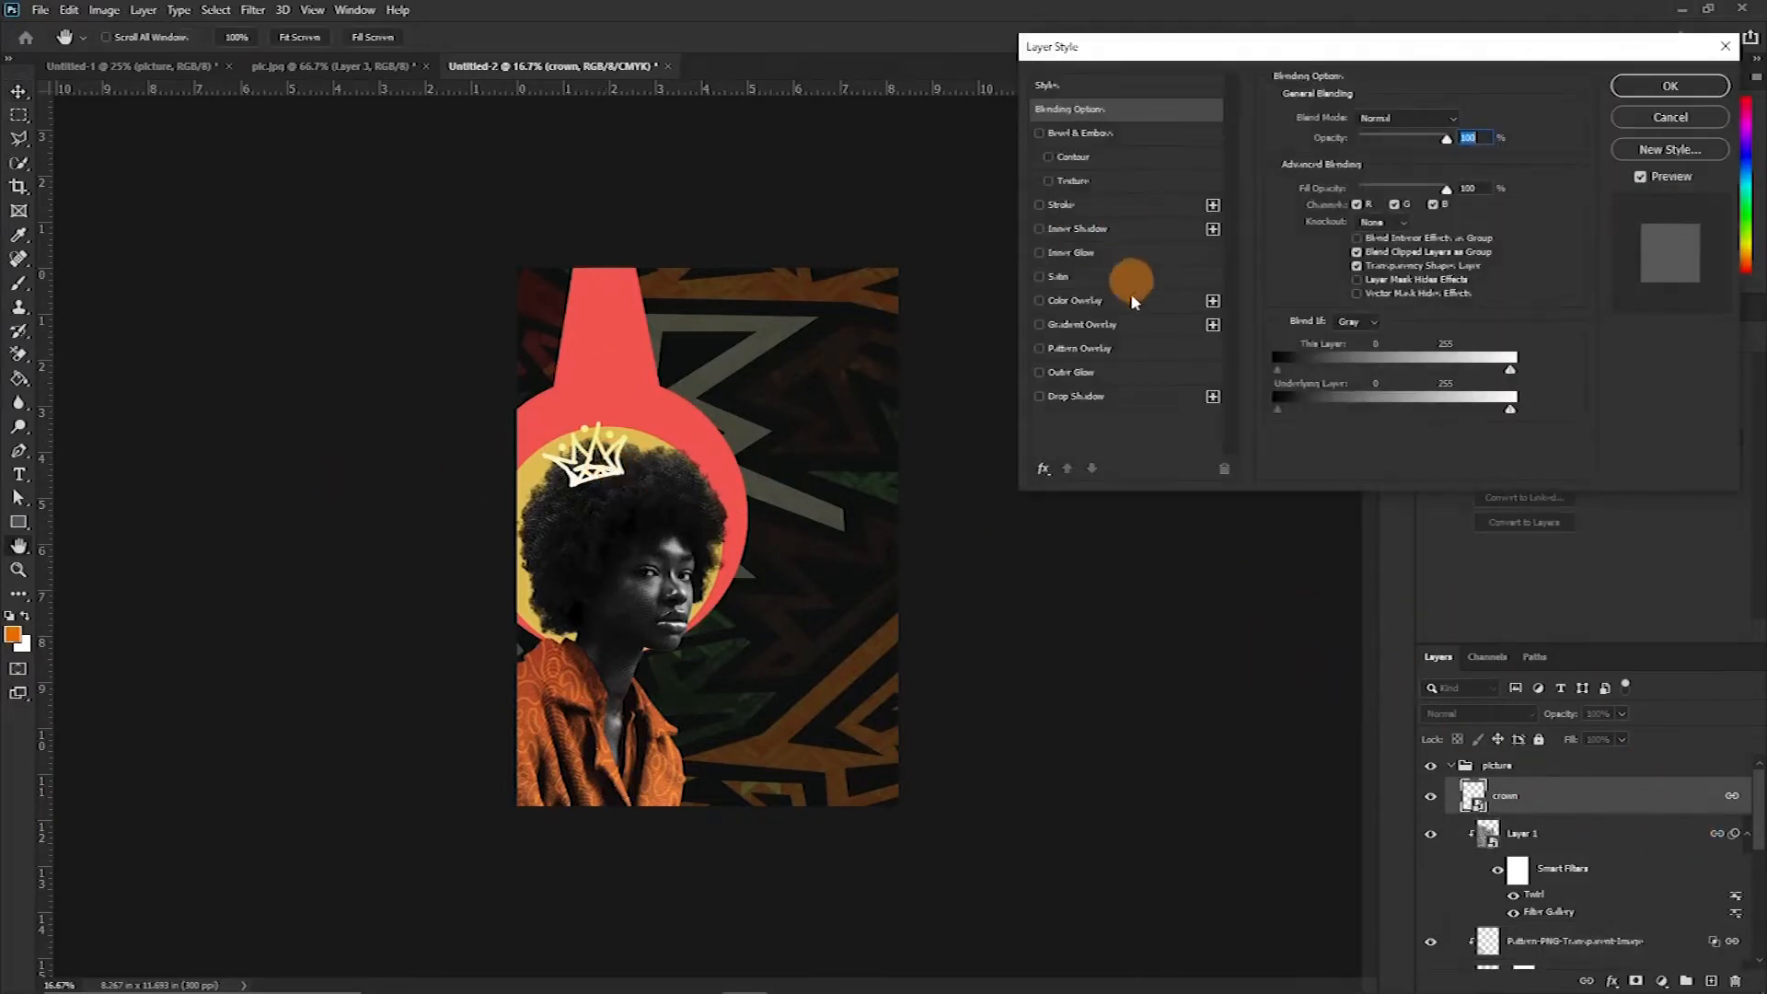
click(1040, 301)
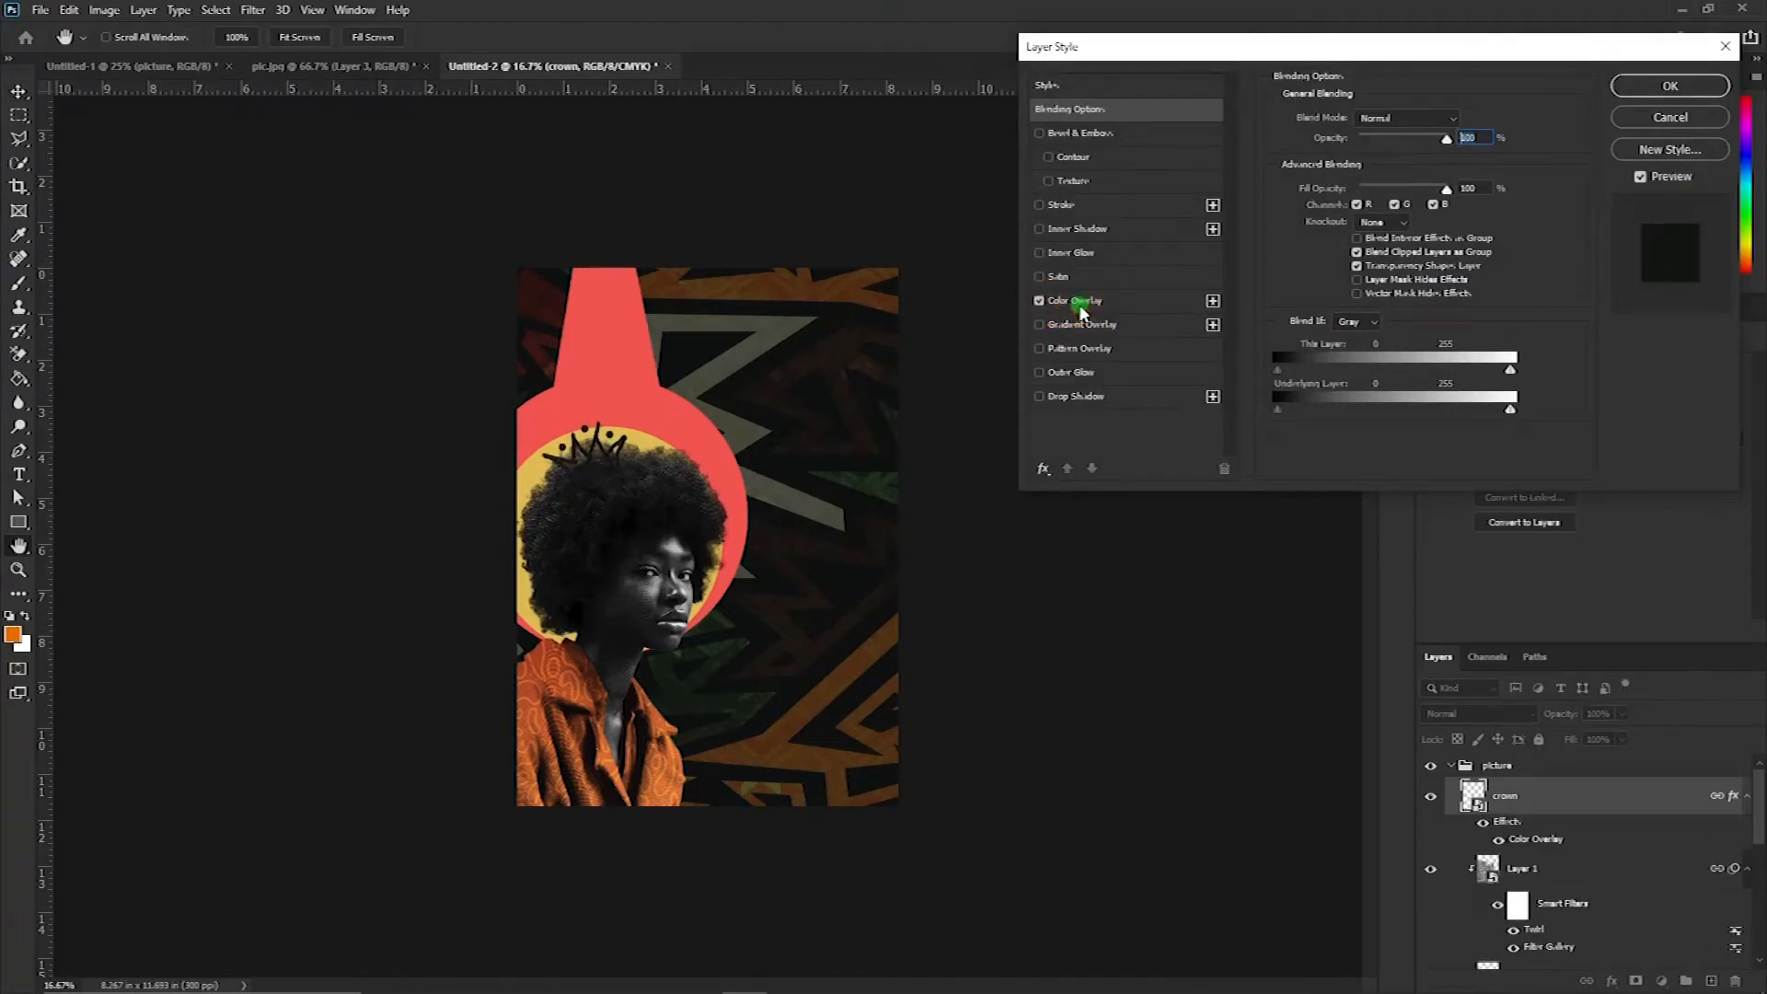
click(1079, 303)
click(1040, 301)
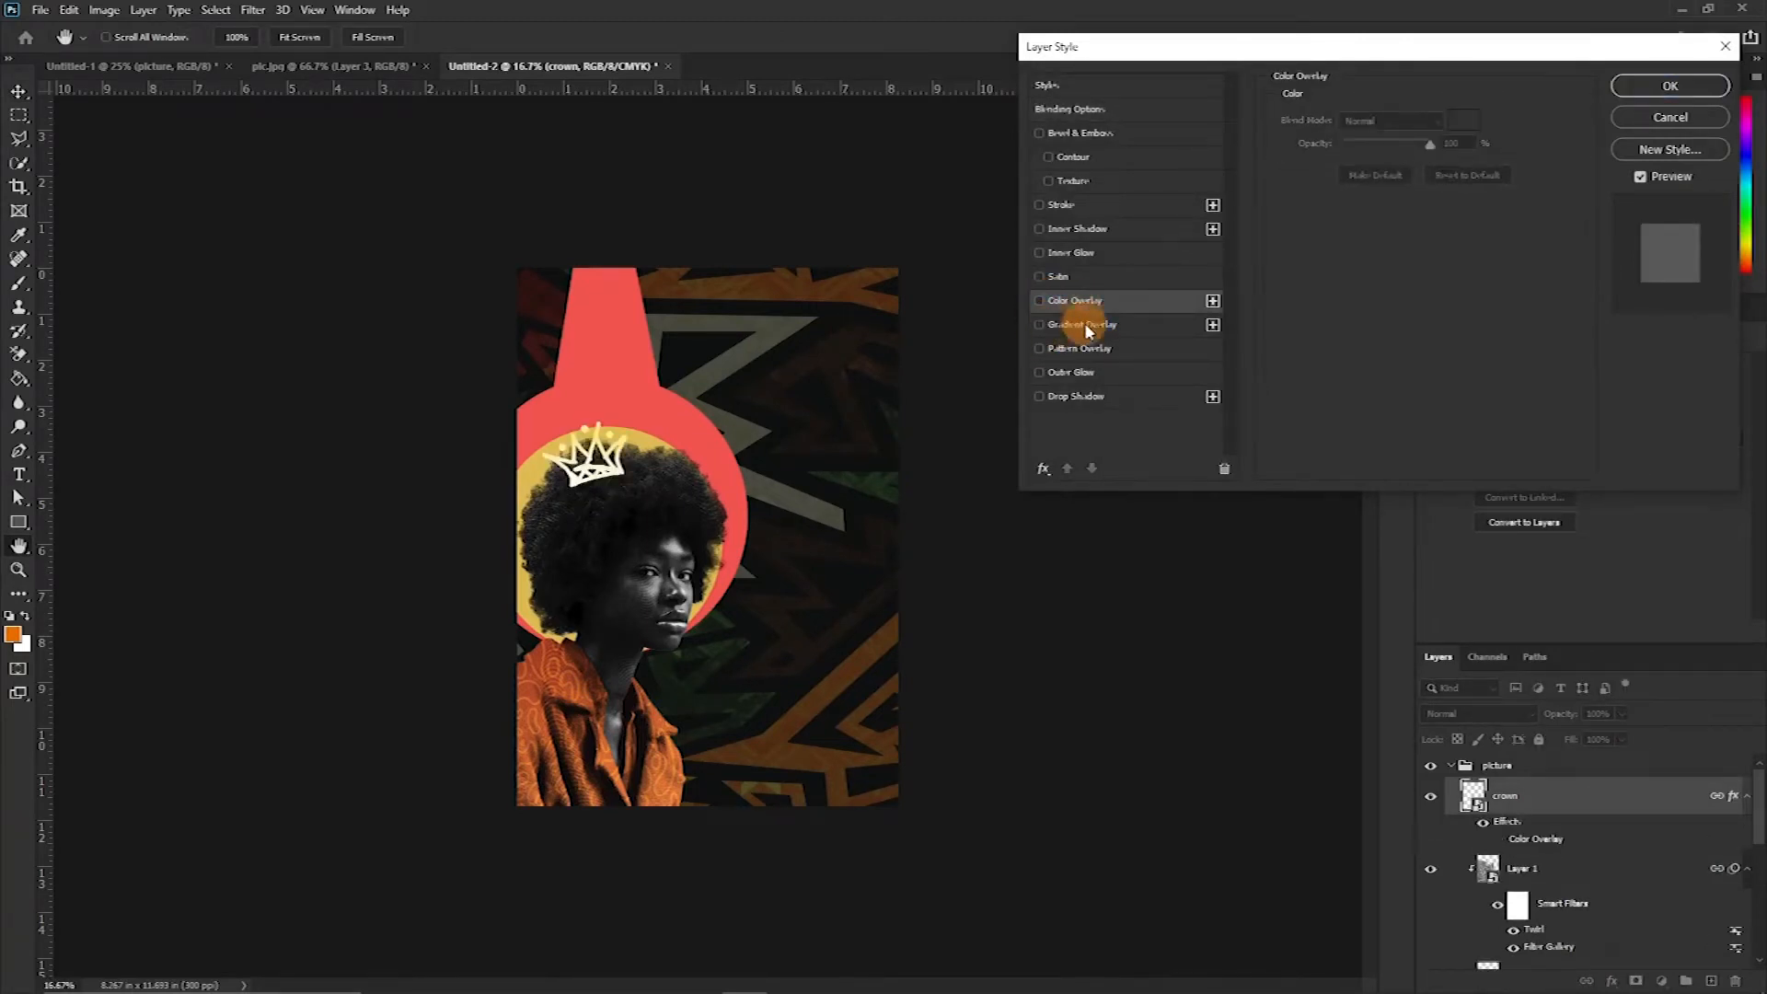
click(1040, 324)
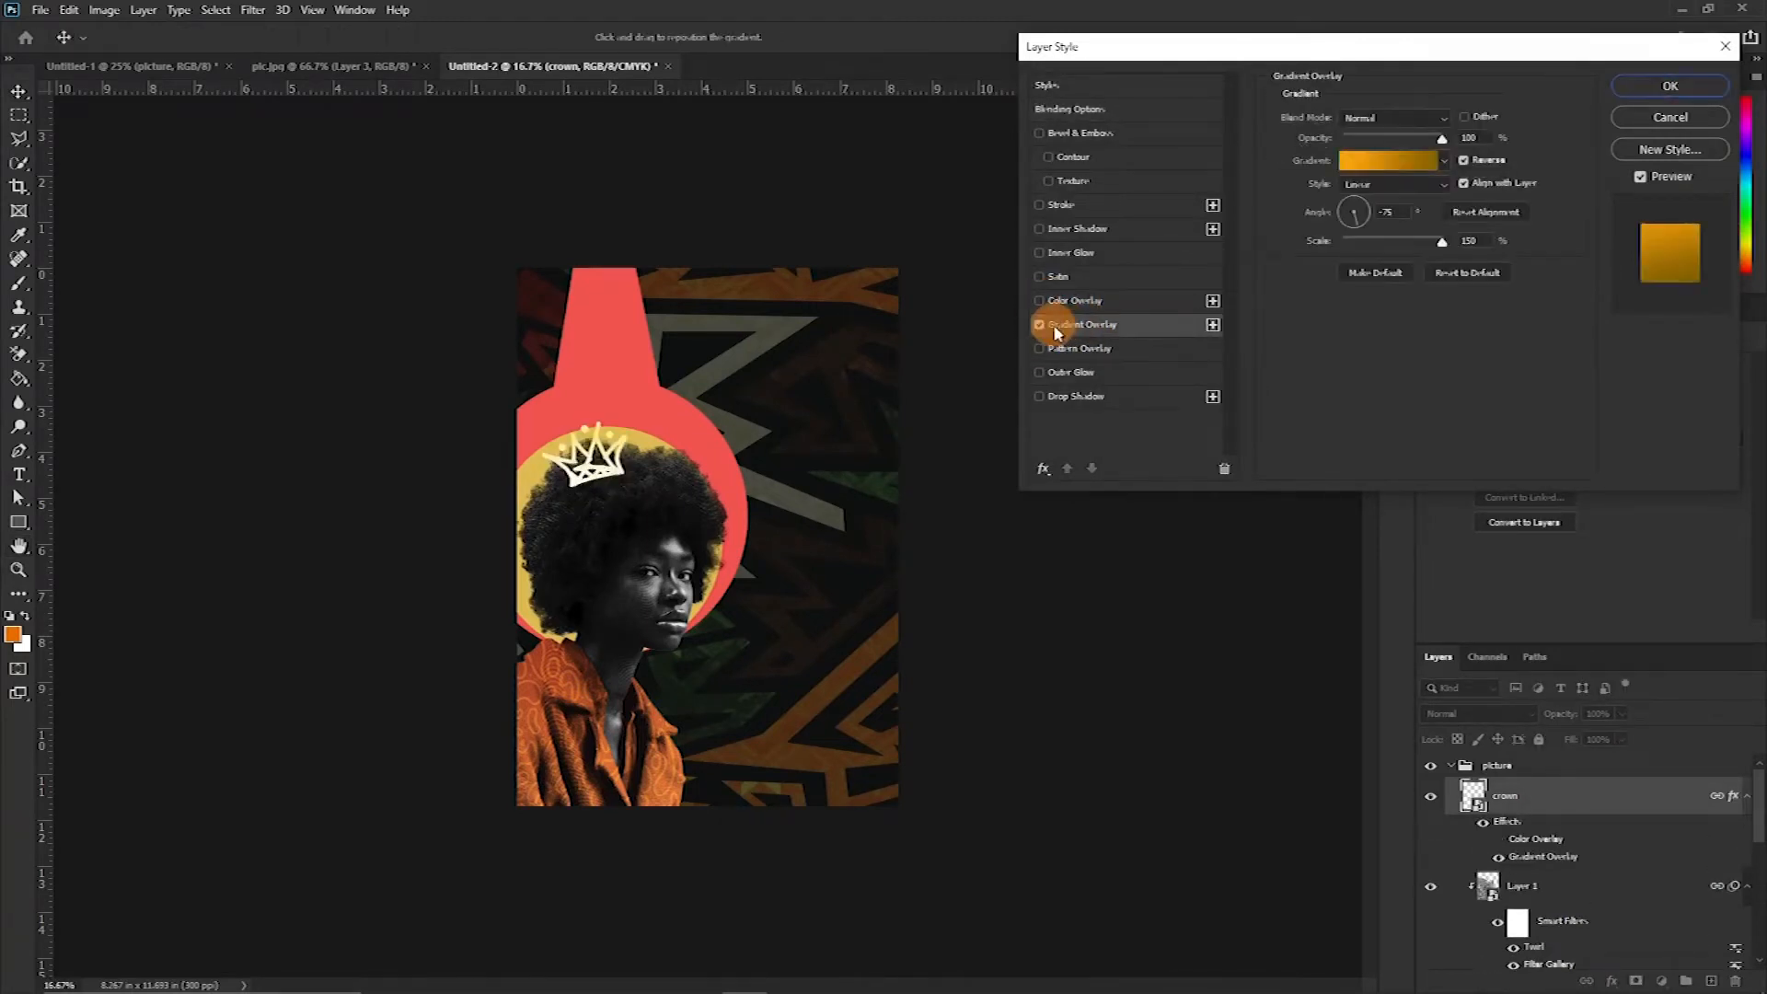
click(1444, 161)
click(1390, 286)
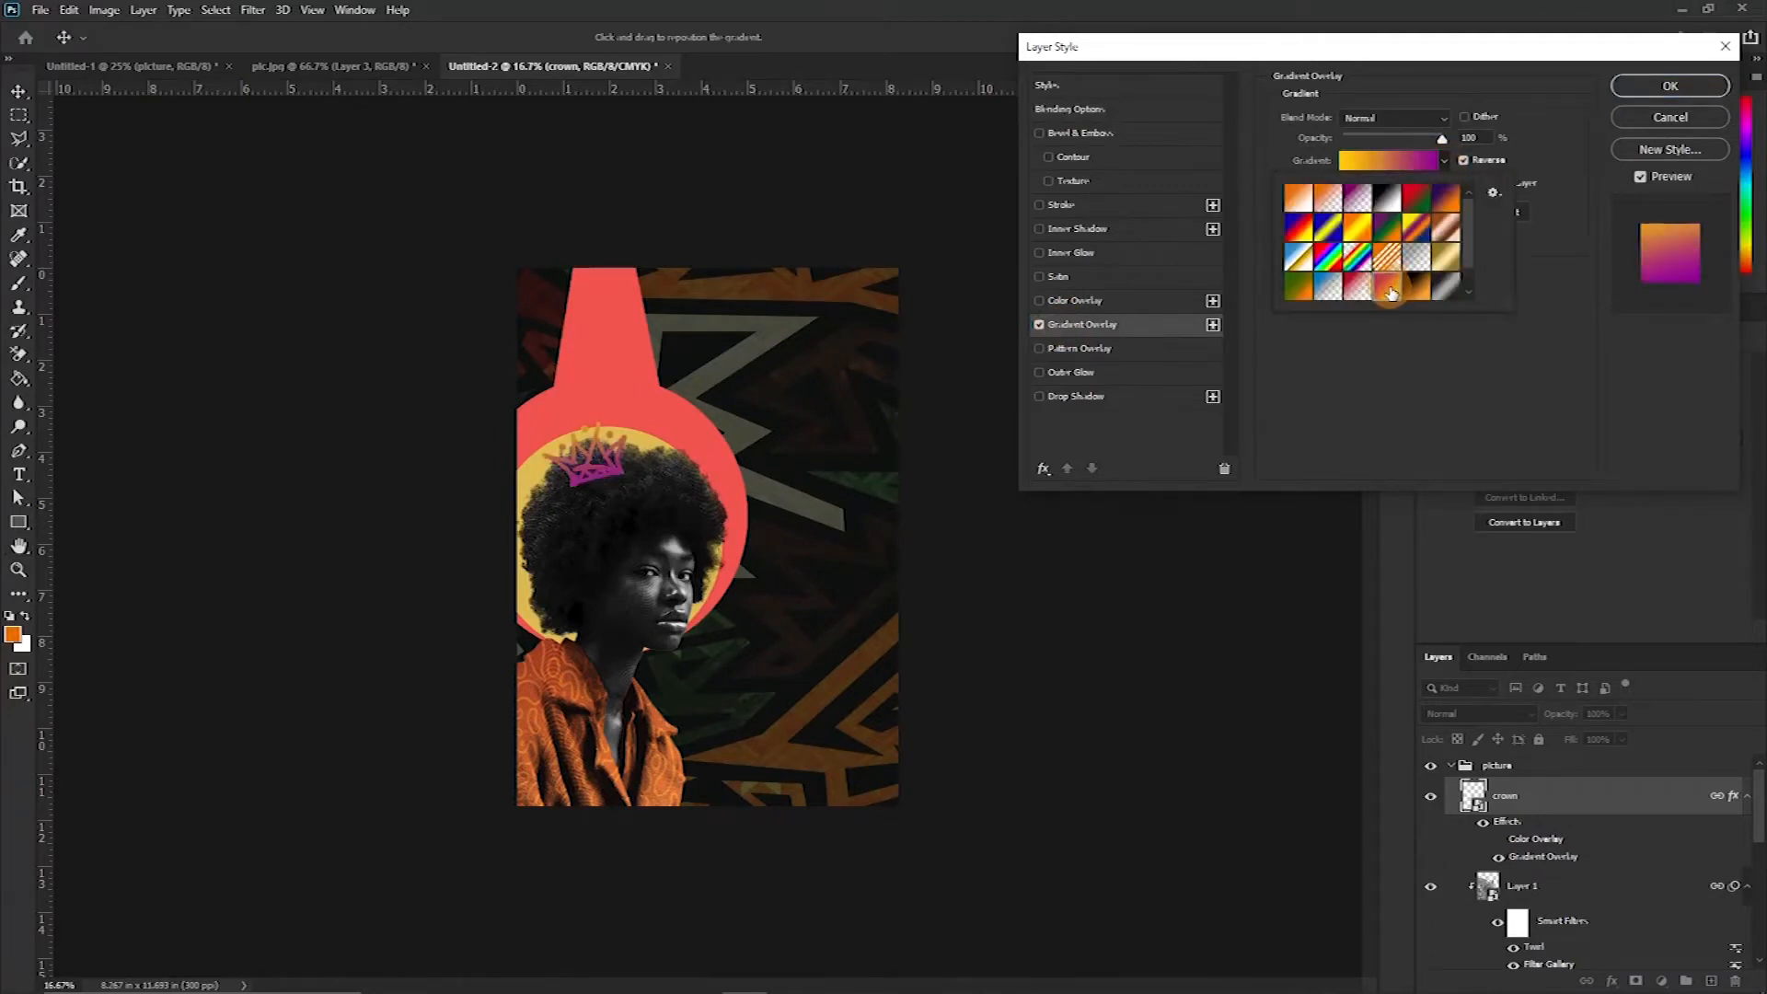
click(1641, 92)
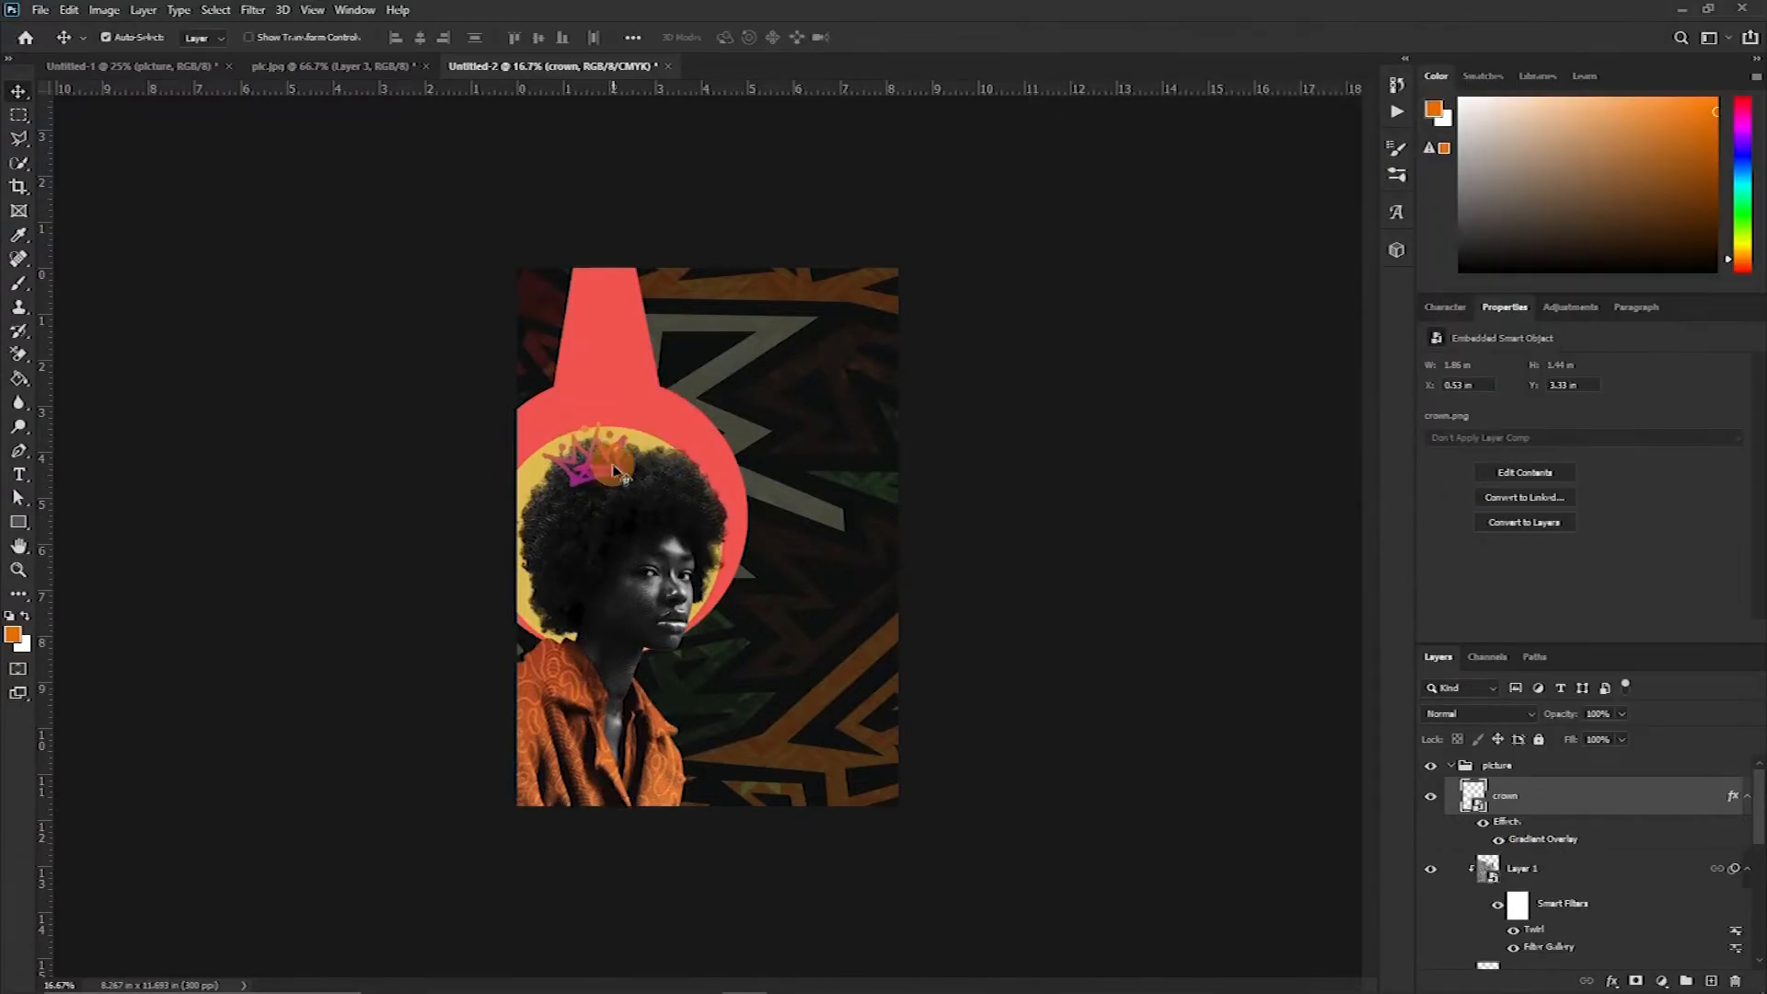
double_click(1538, 839)
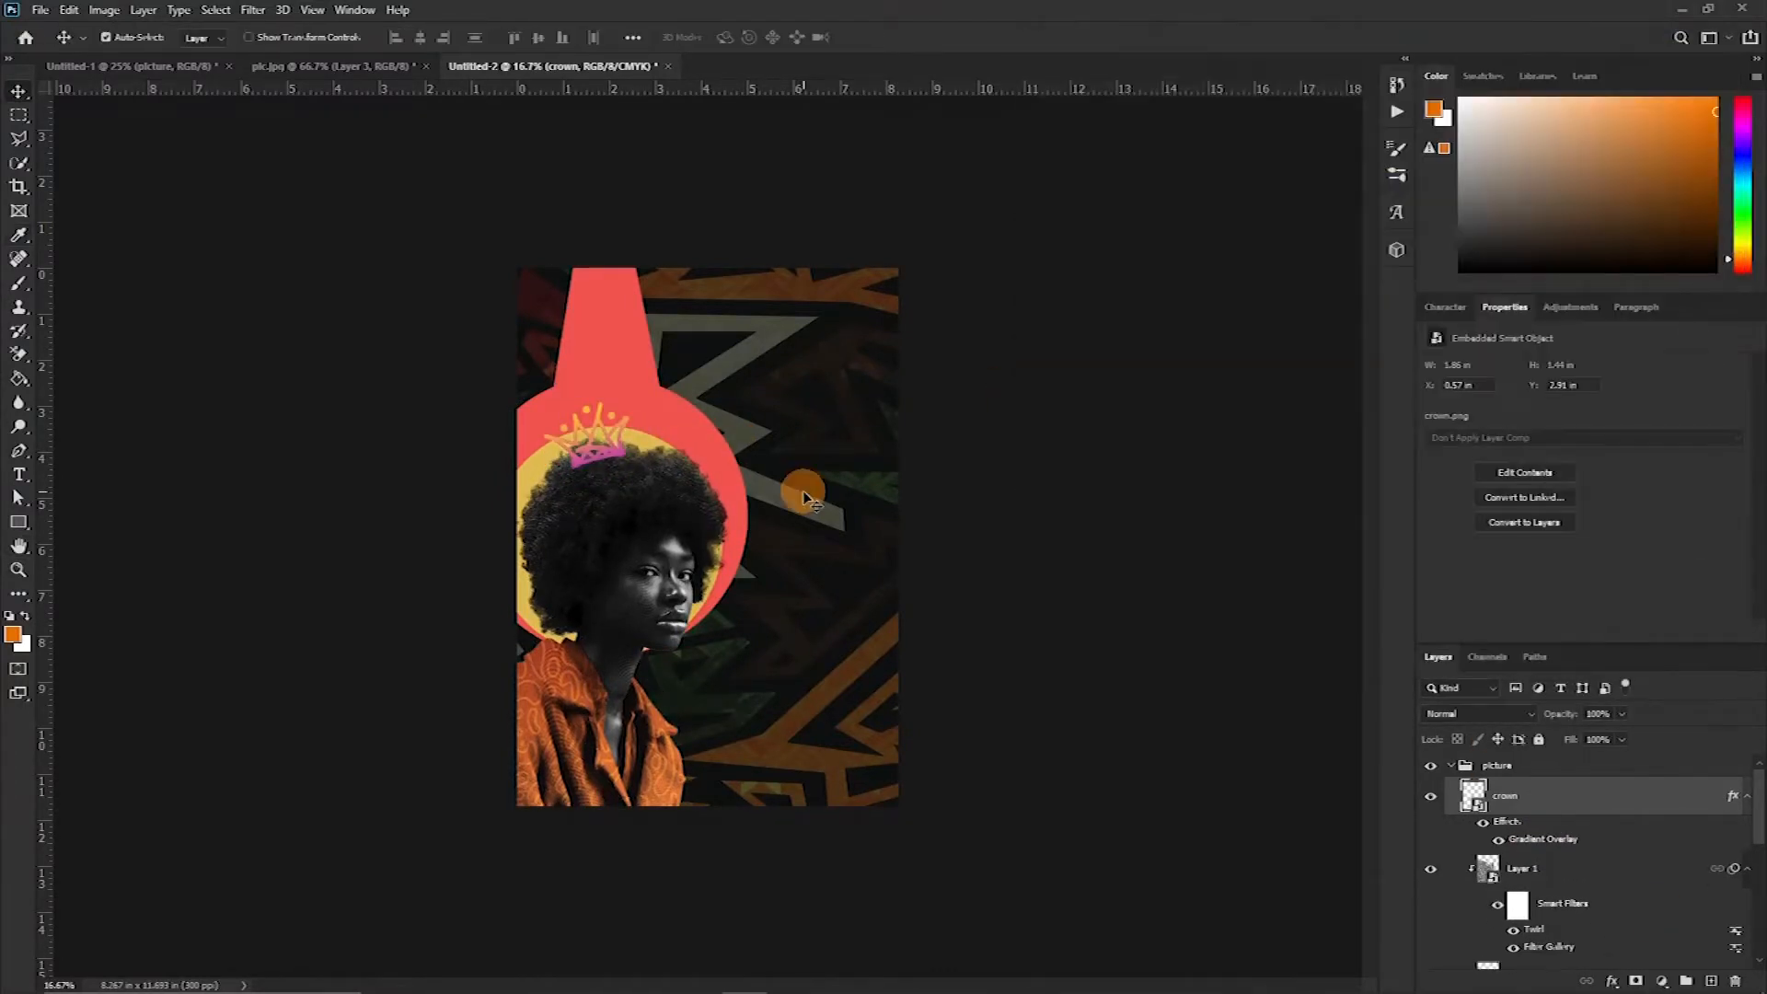
Add the text SAVAGE stacked over three lines and place it at the top of the red shape
key(t)
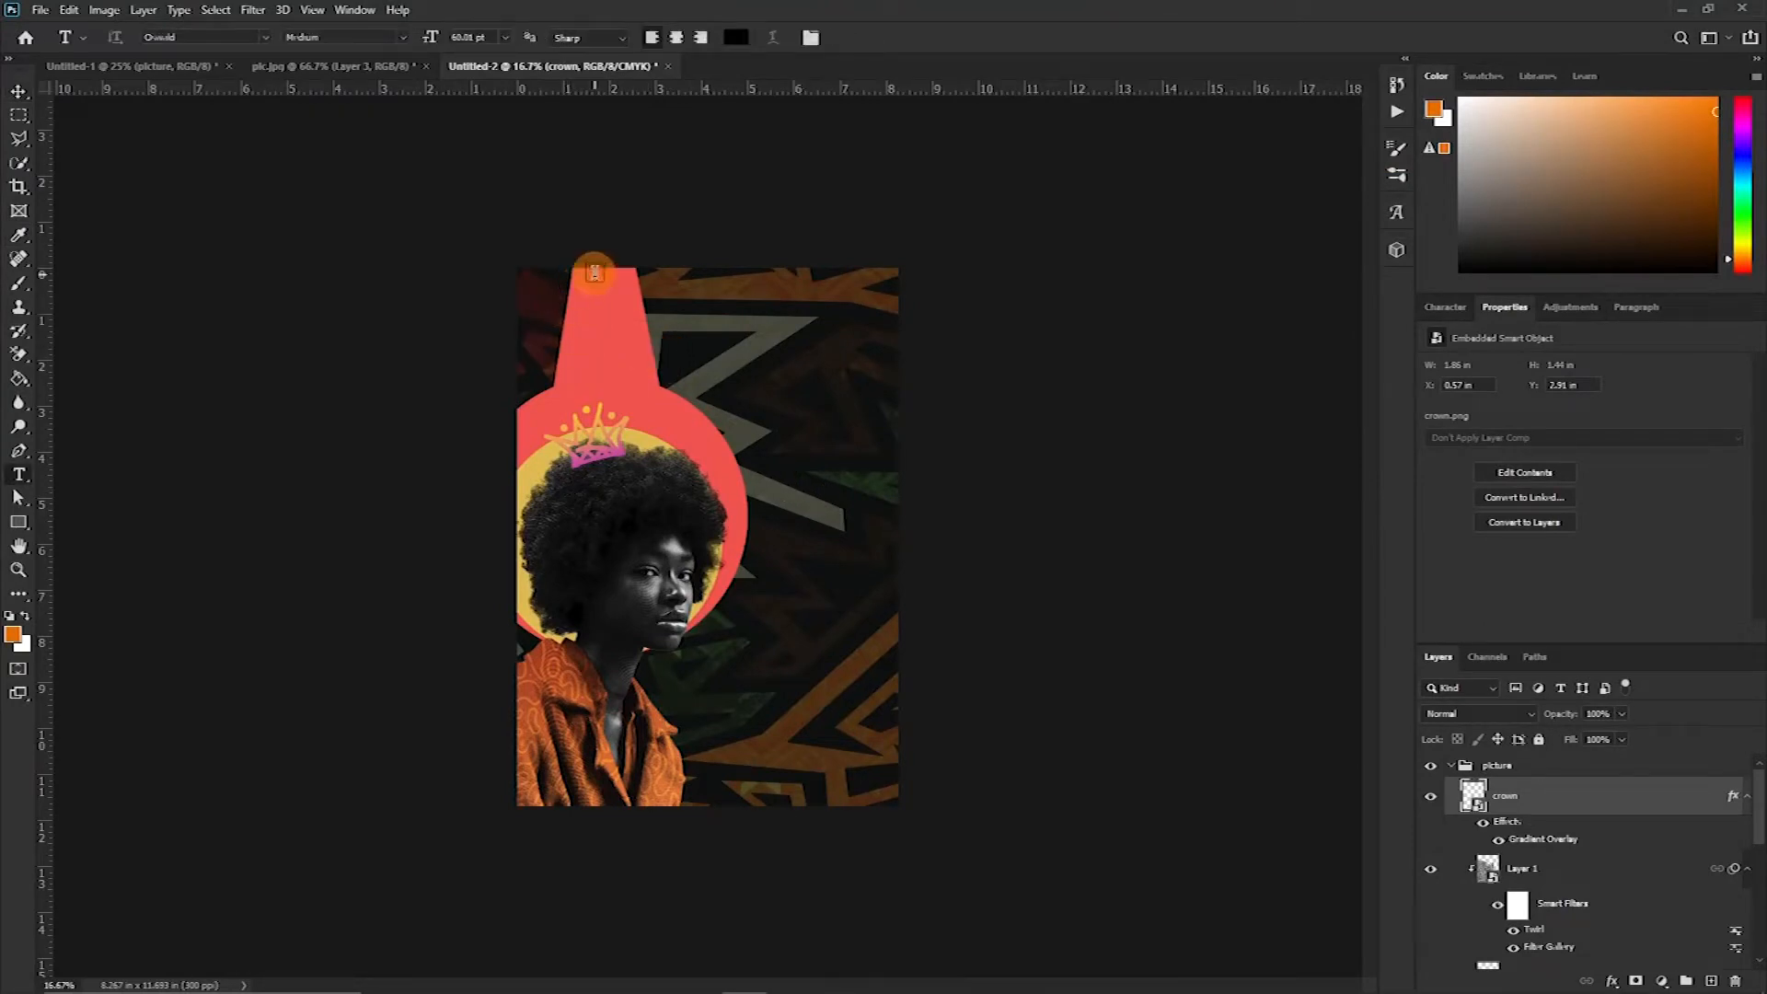
click(739, 320)
text(savage)
click(1584, 438)
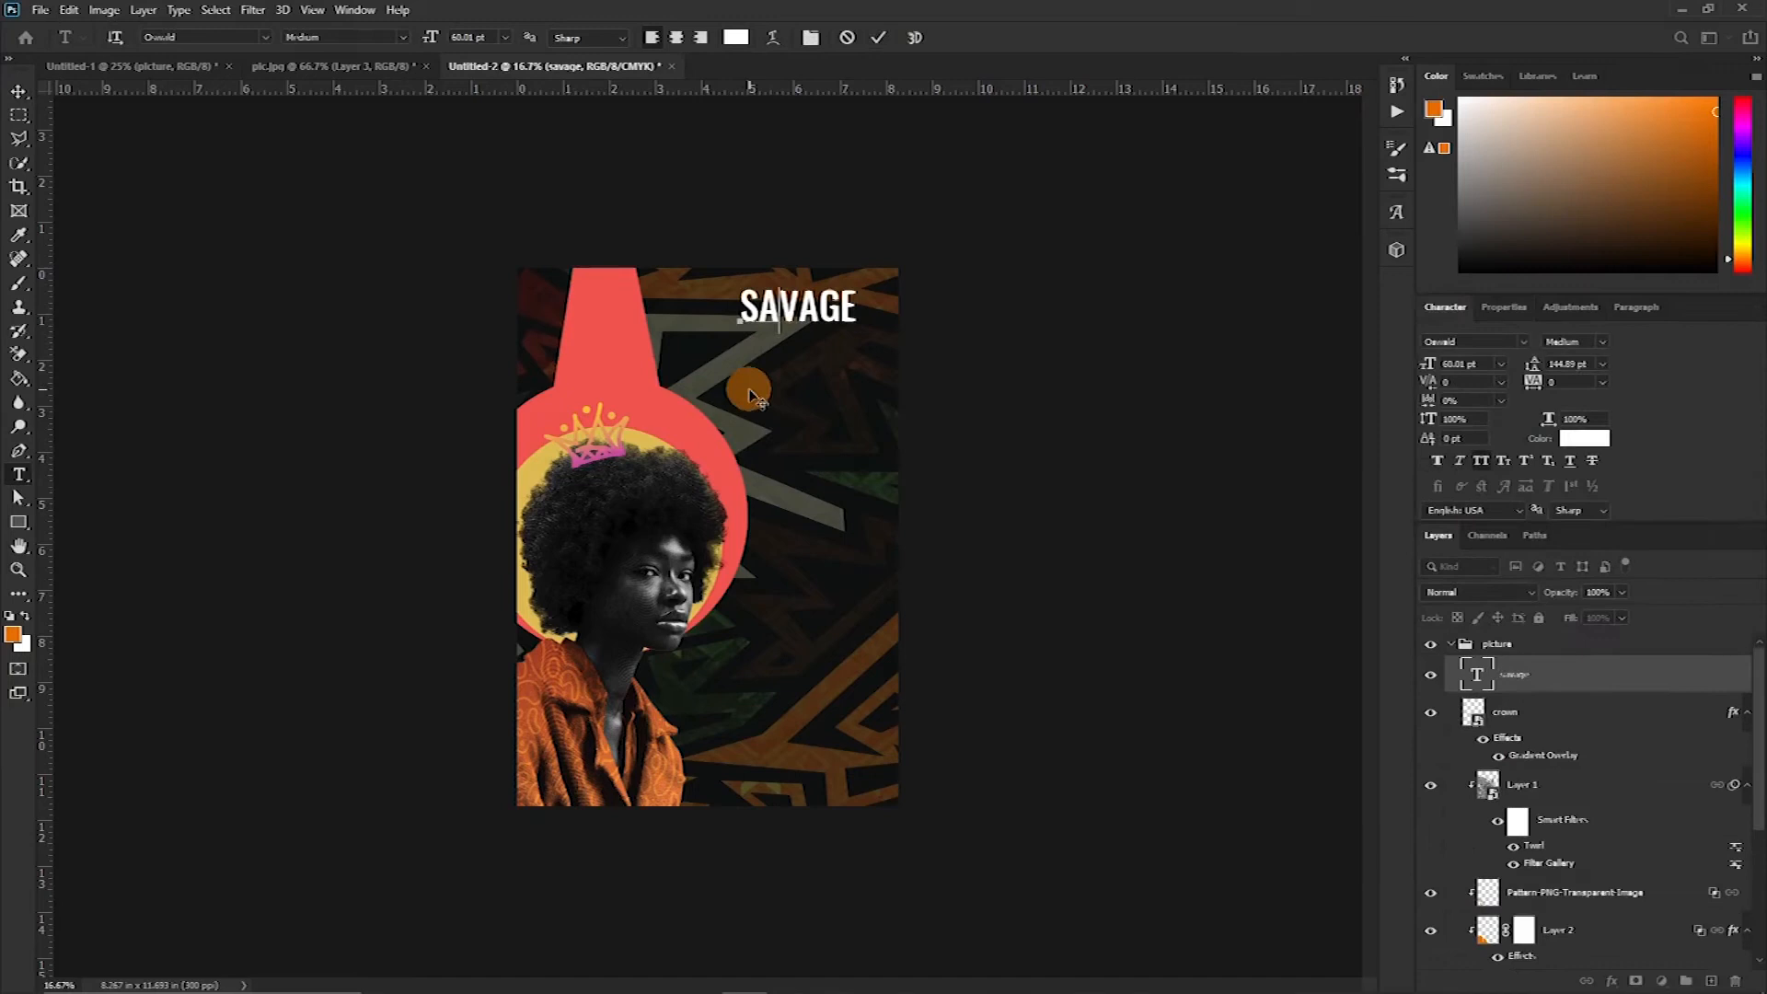
key(Return)
key(Right)
key(Right)
key(Return)
key(ctrl+a)
click(1602, 363)
click(1589, 583)
click(878, 37)
drag(769, 330, 616, 320)
Add the word Mix in a script font and place it just below SAVAGE
key(t)
click(764, 355)
text(Mix)
click(1523, 341)
click(1550, 500)
drag(811, 342, 619, 383)
Change the SAVAGE text colour to a darker red
click(1584, 438)
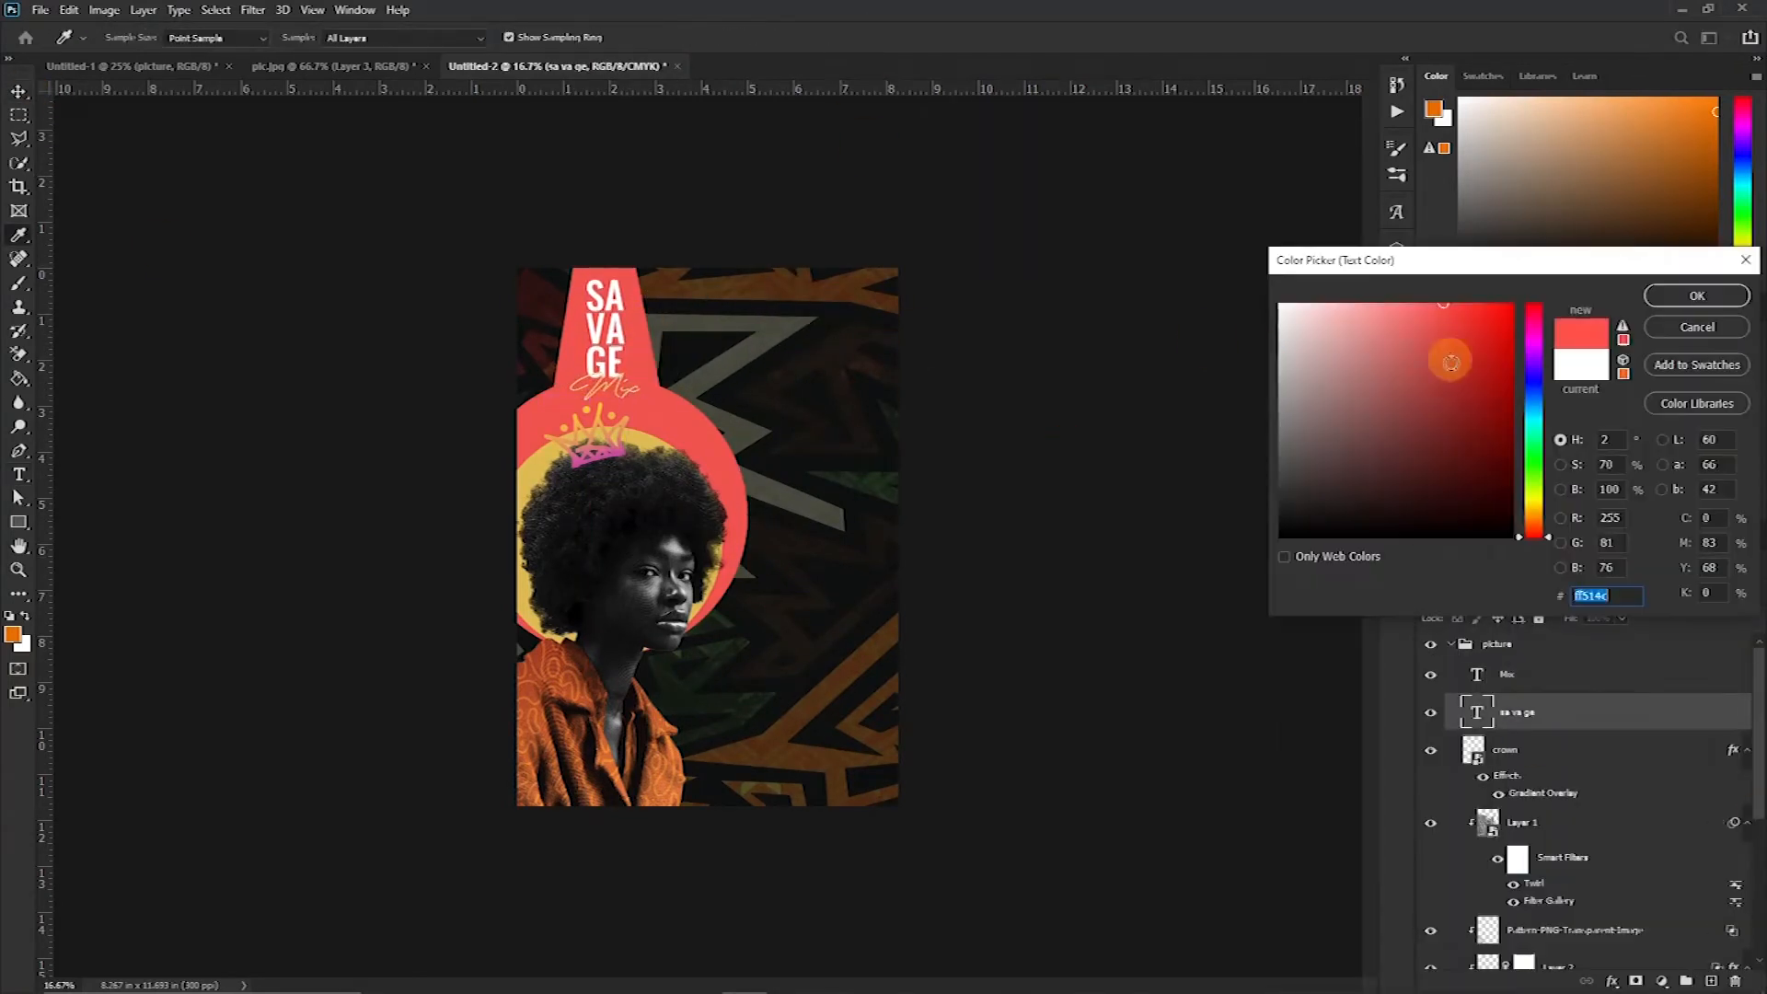
click(1467, 406)
click(1697, 295)
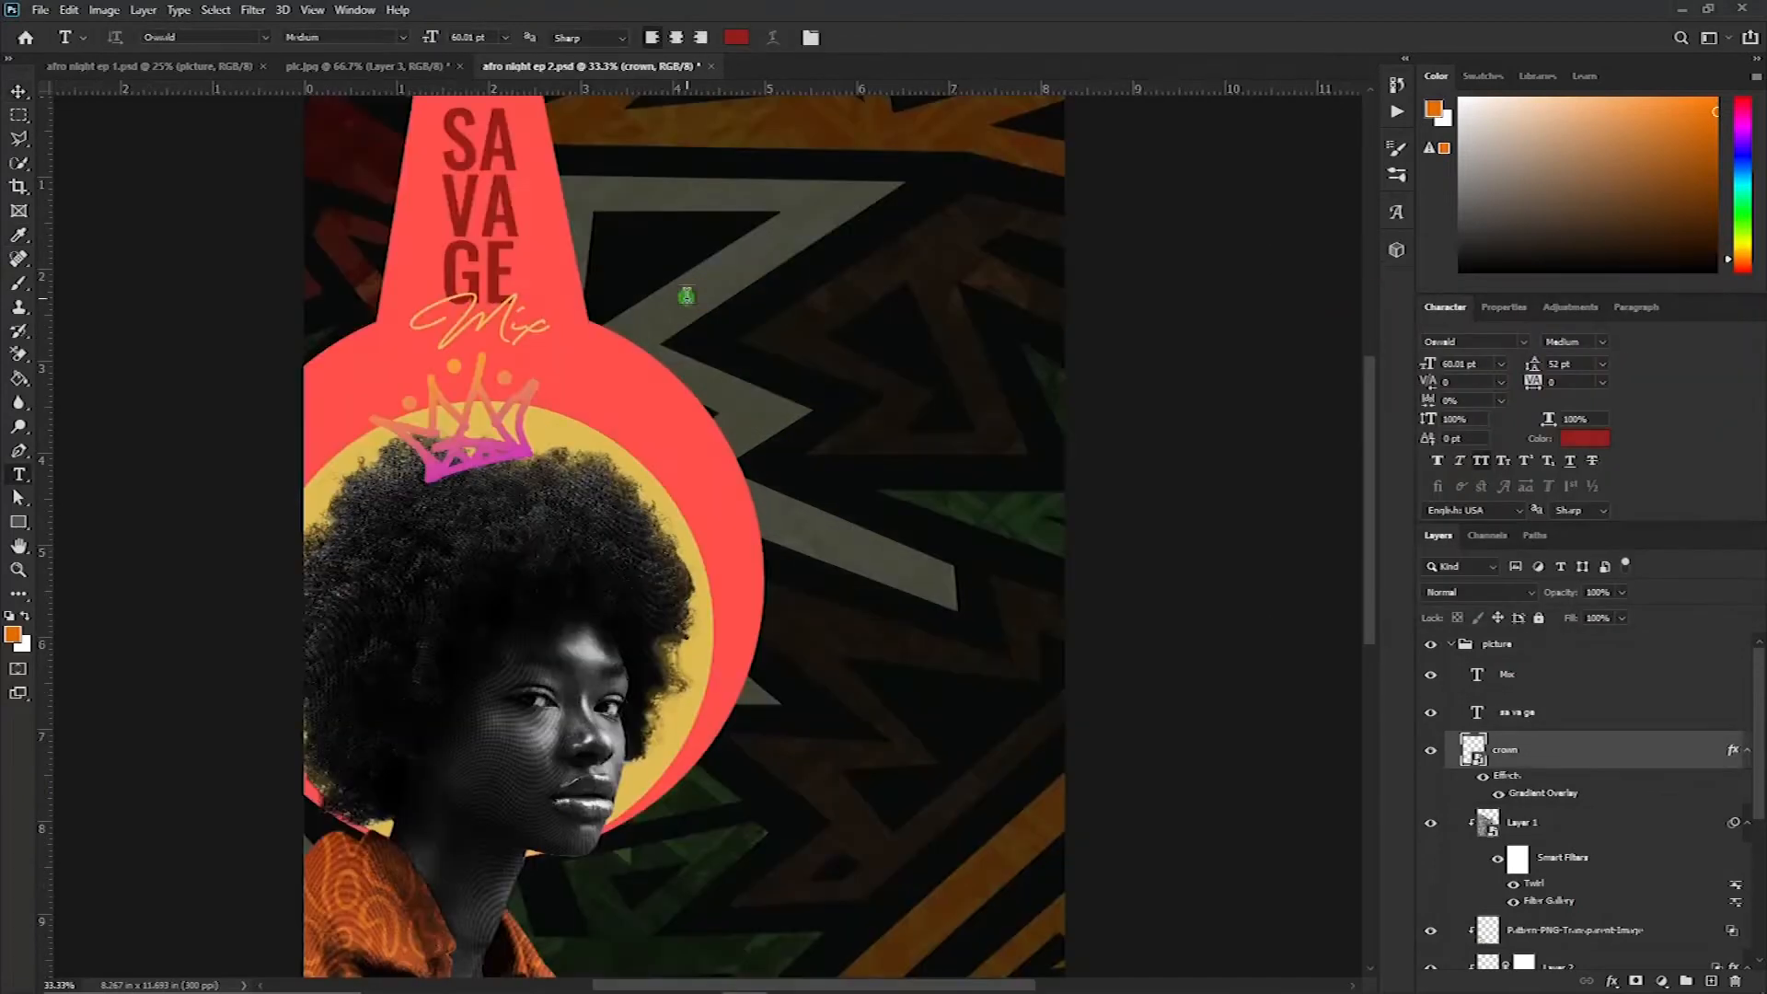
Add the text AFRO NIGHT beside SAVAGE and scale it up
click(686, 297)
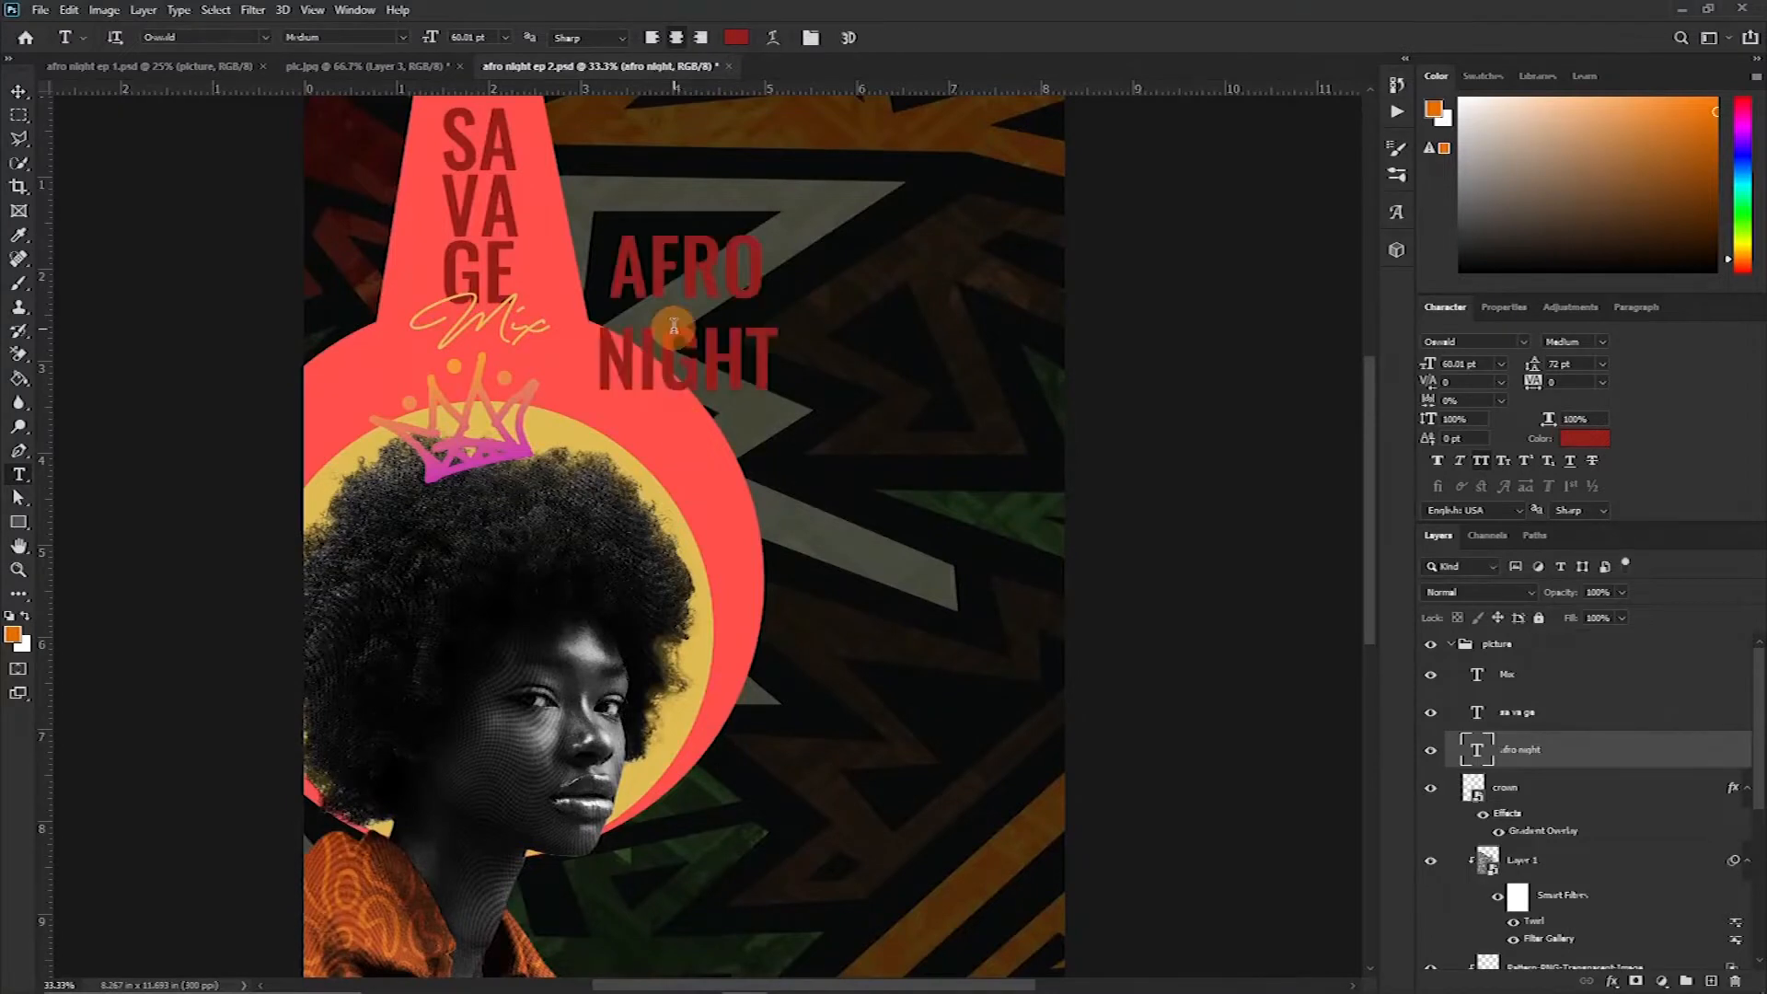
key(ctrl+t)
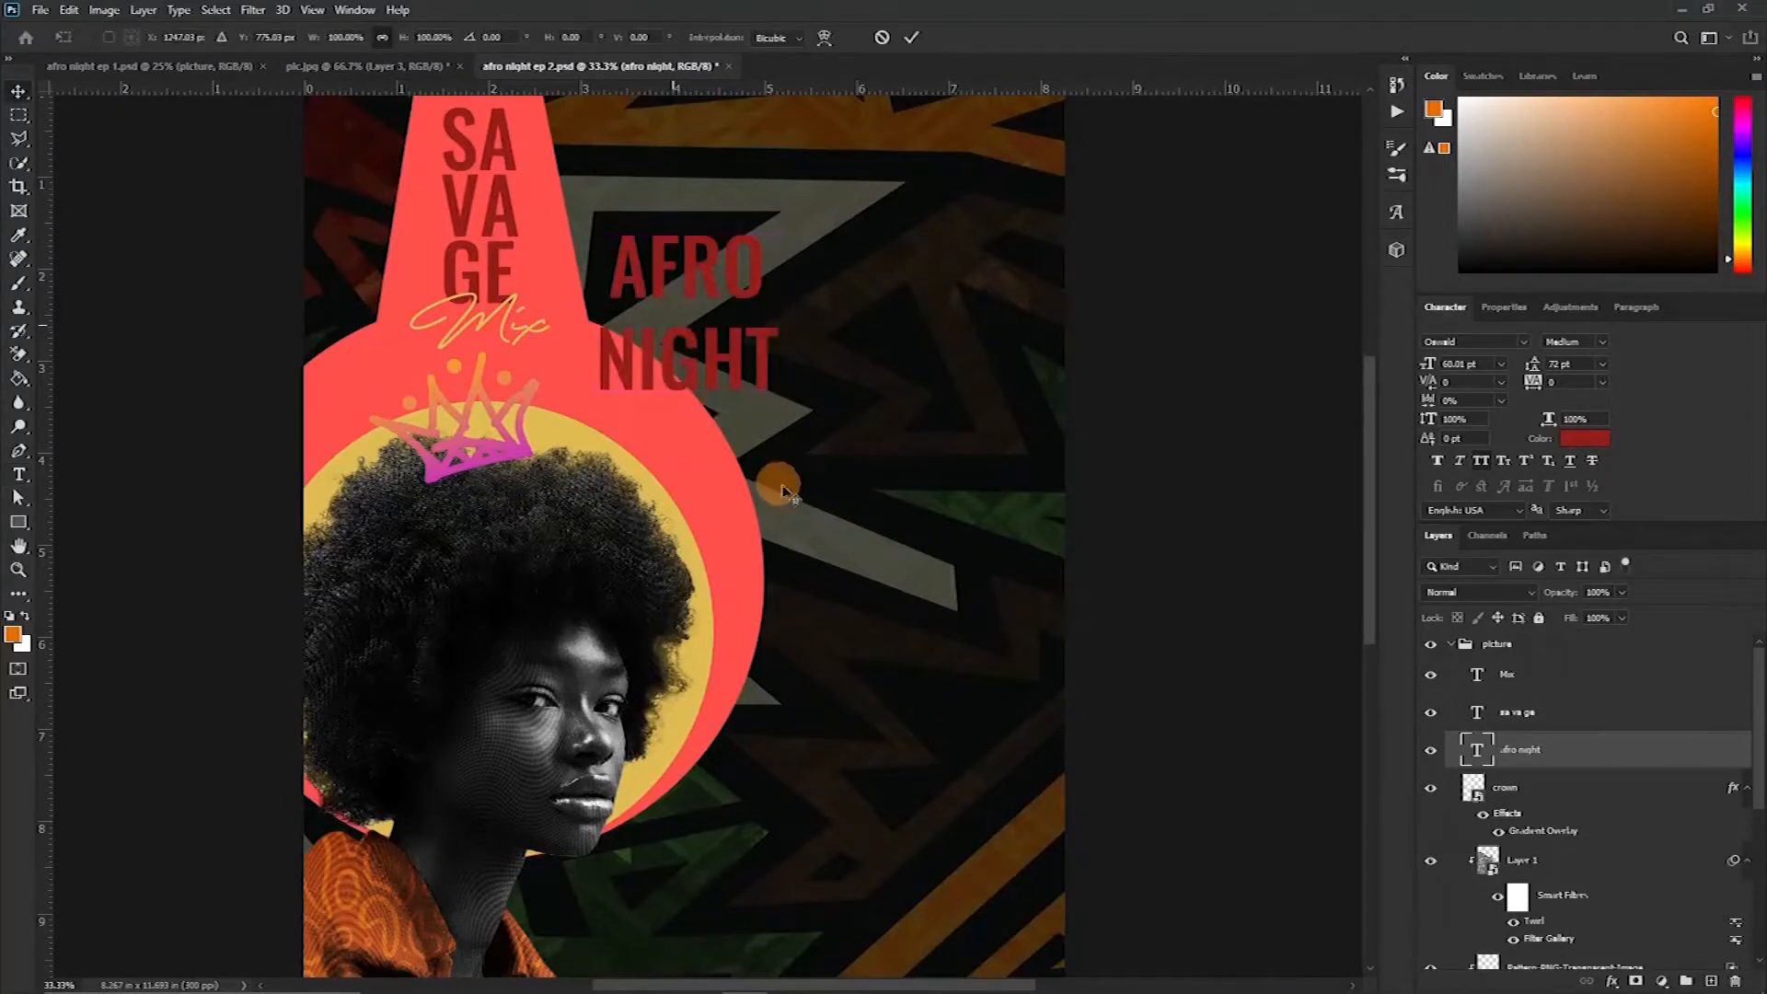
drag(777, 411, 917, 488)
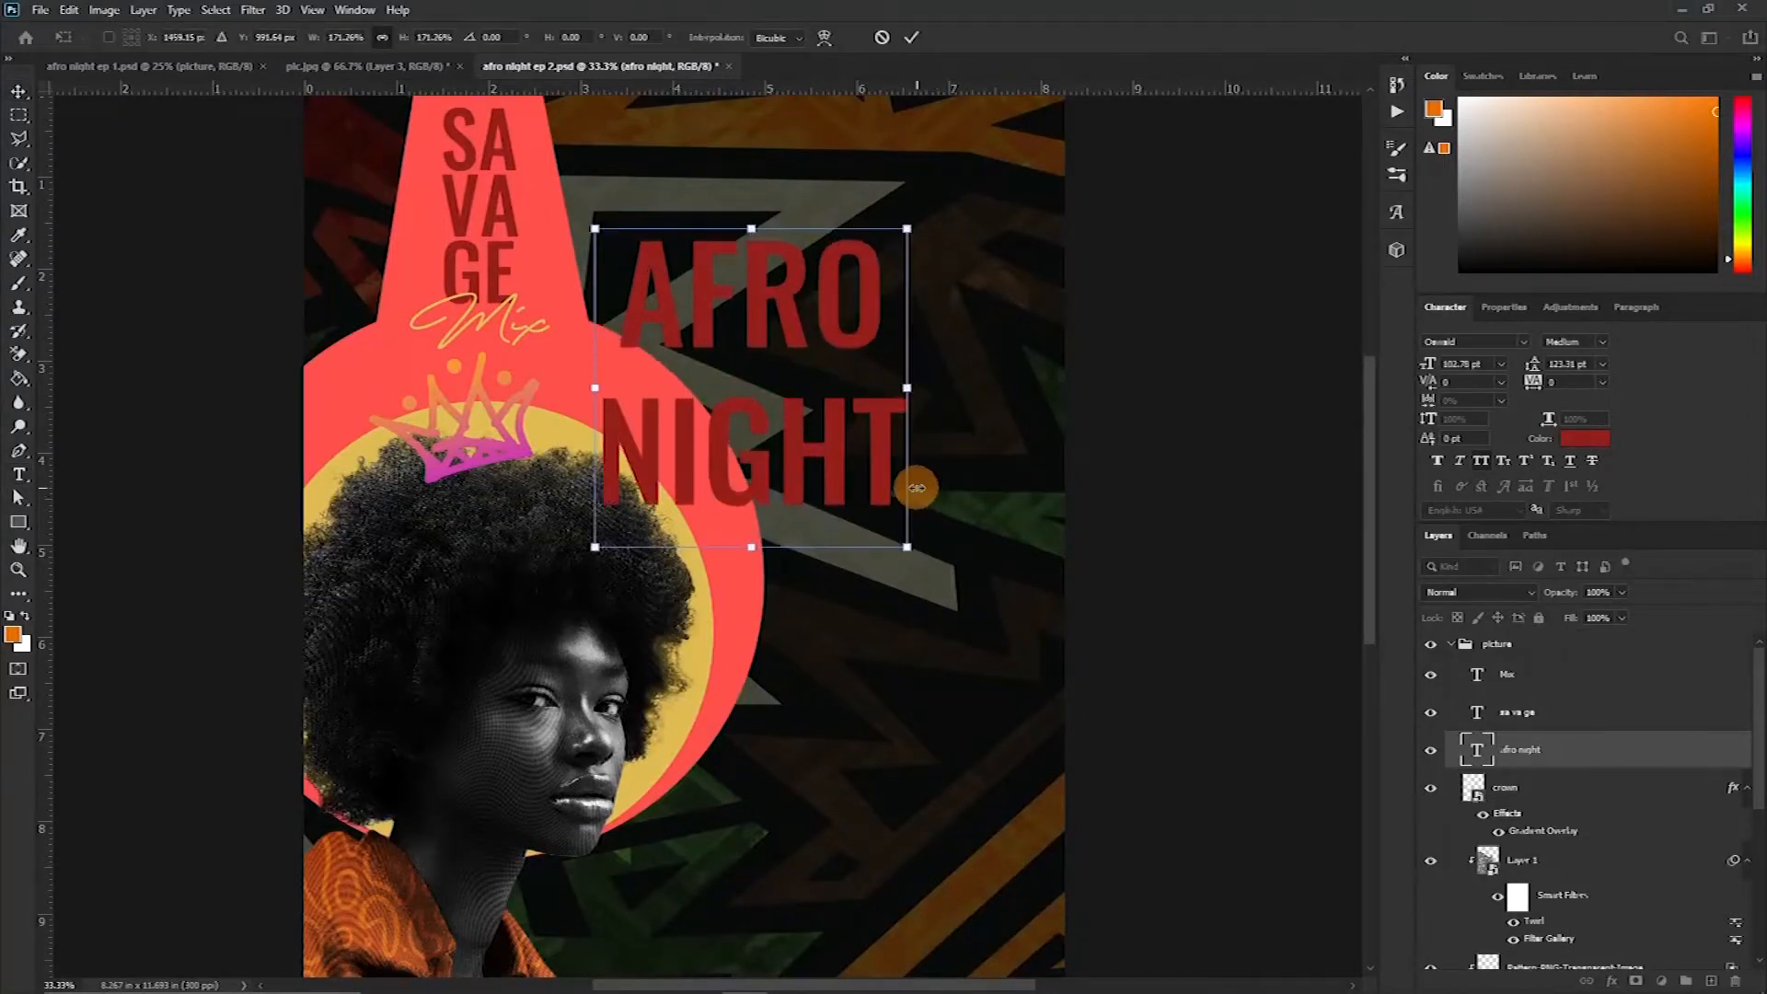
key(Return)
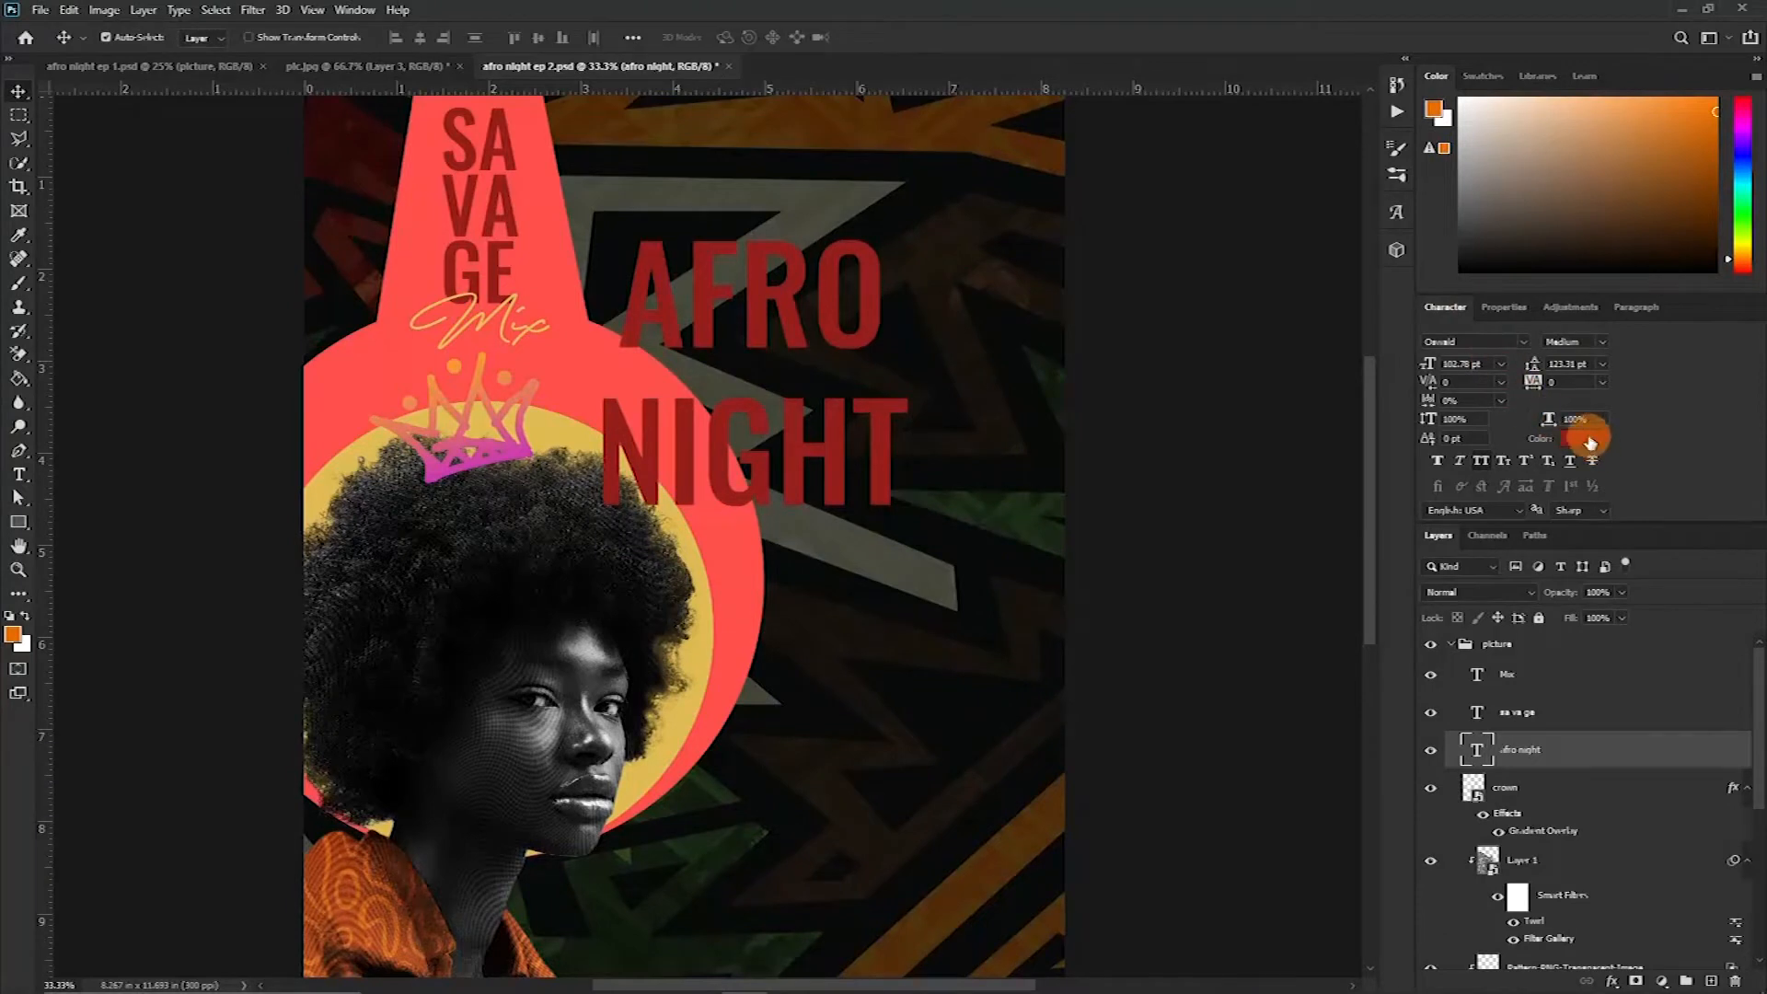
Set the AFRO NIGHT text colour to white (ffffff)
click(1590, 441)
click(1281, 305)
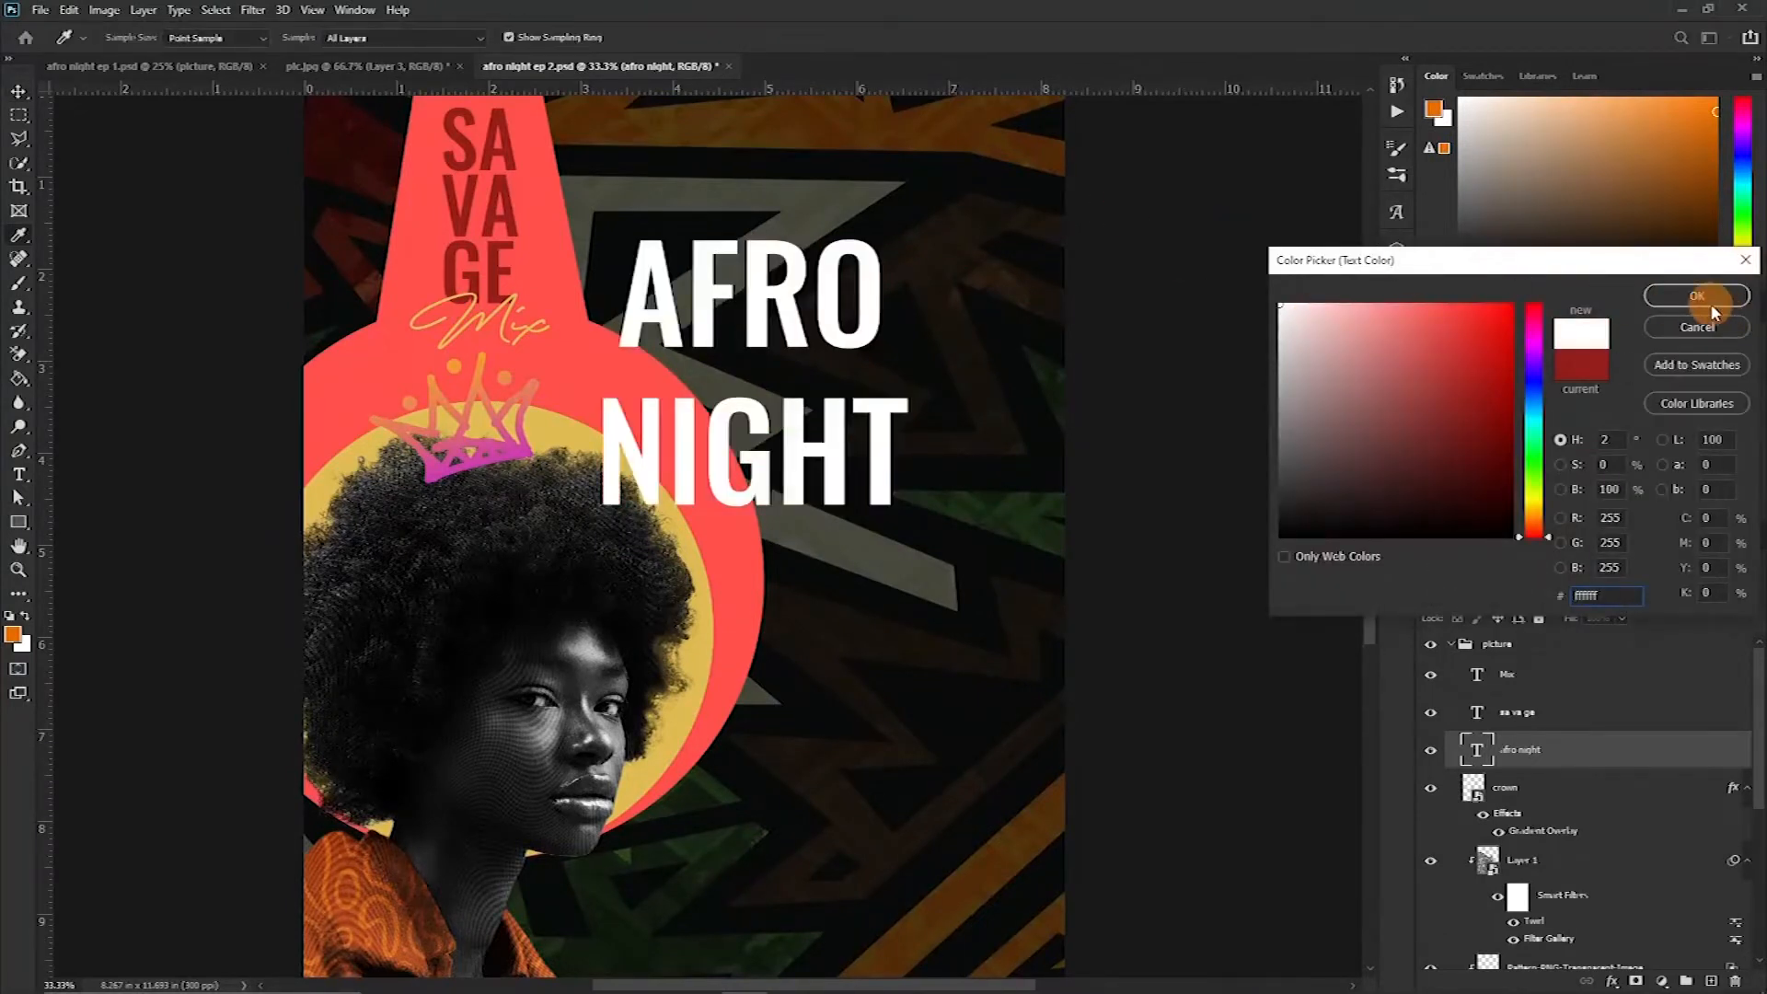
click(1710, 304)
Change the AFRO NIGHT font to SURVIVOR demo and move the title up
click(1473, 341)
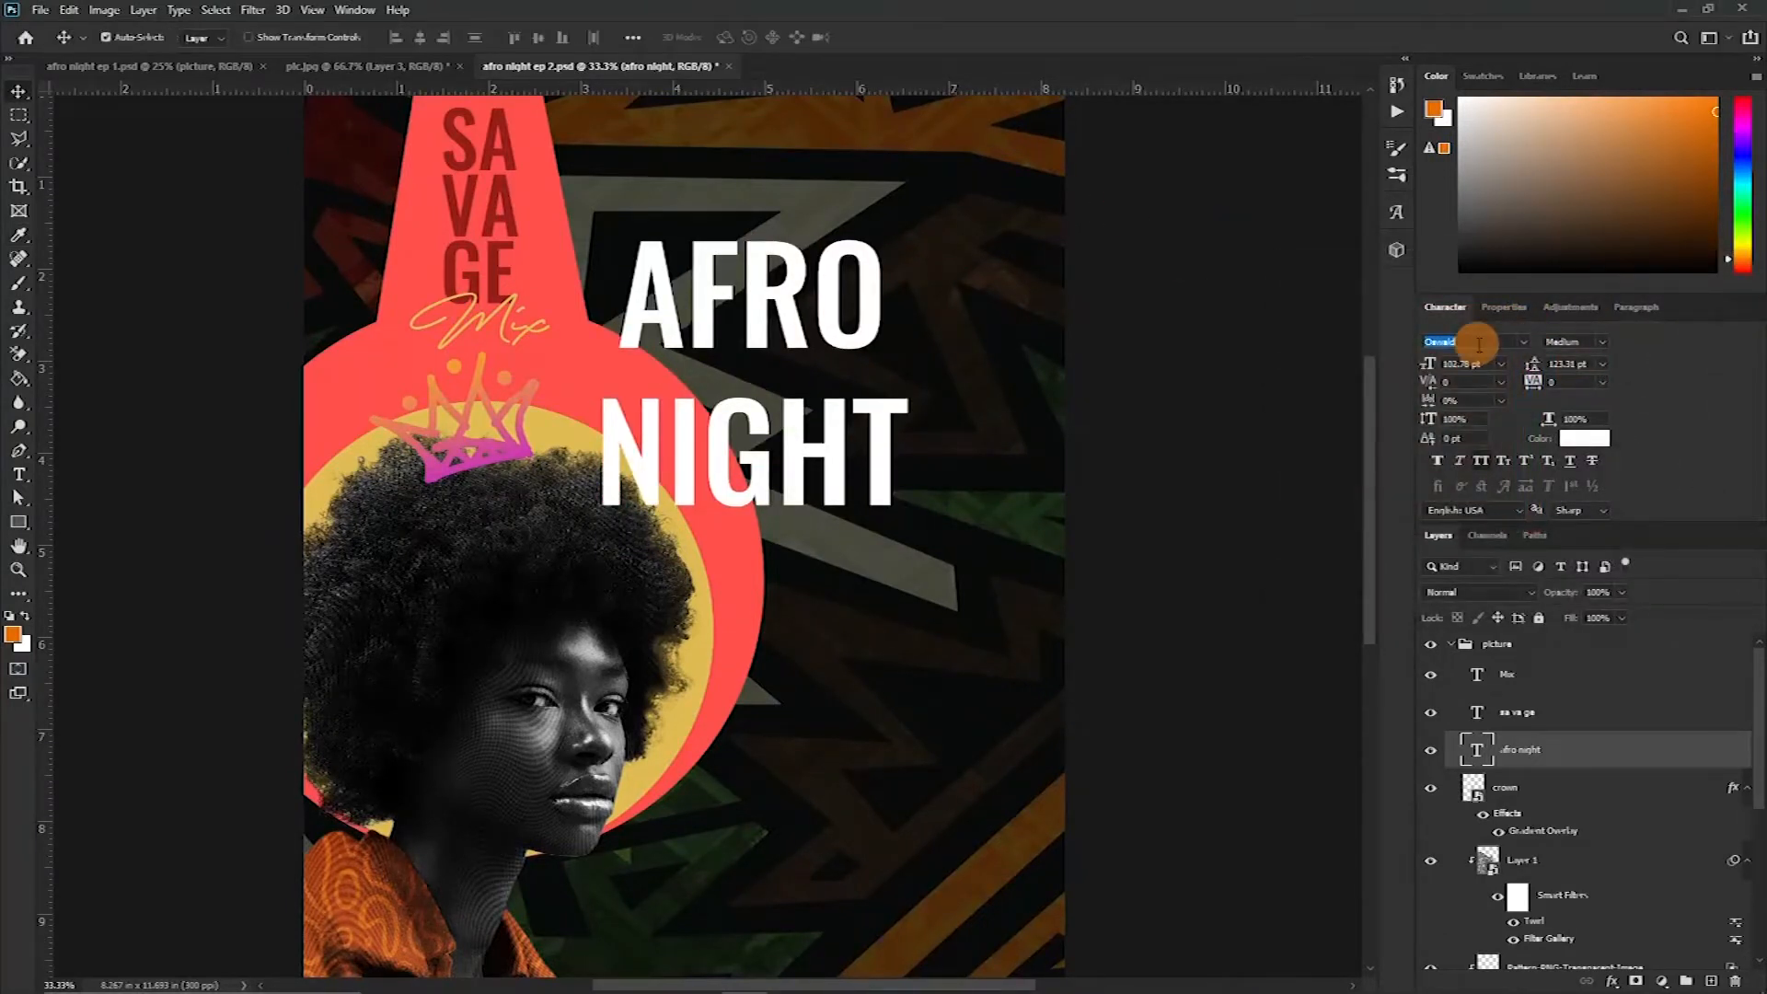
text(s)
drag(823, 318, 873, 239)
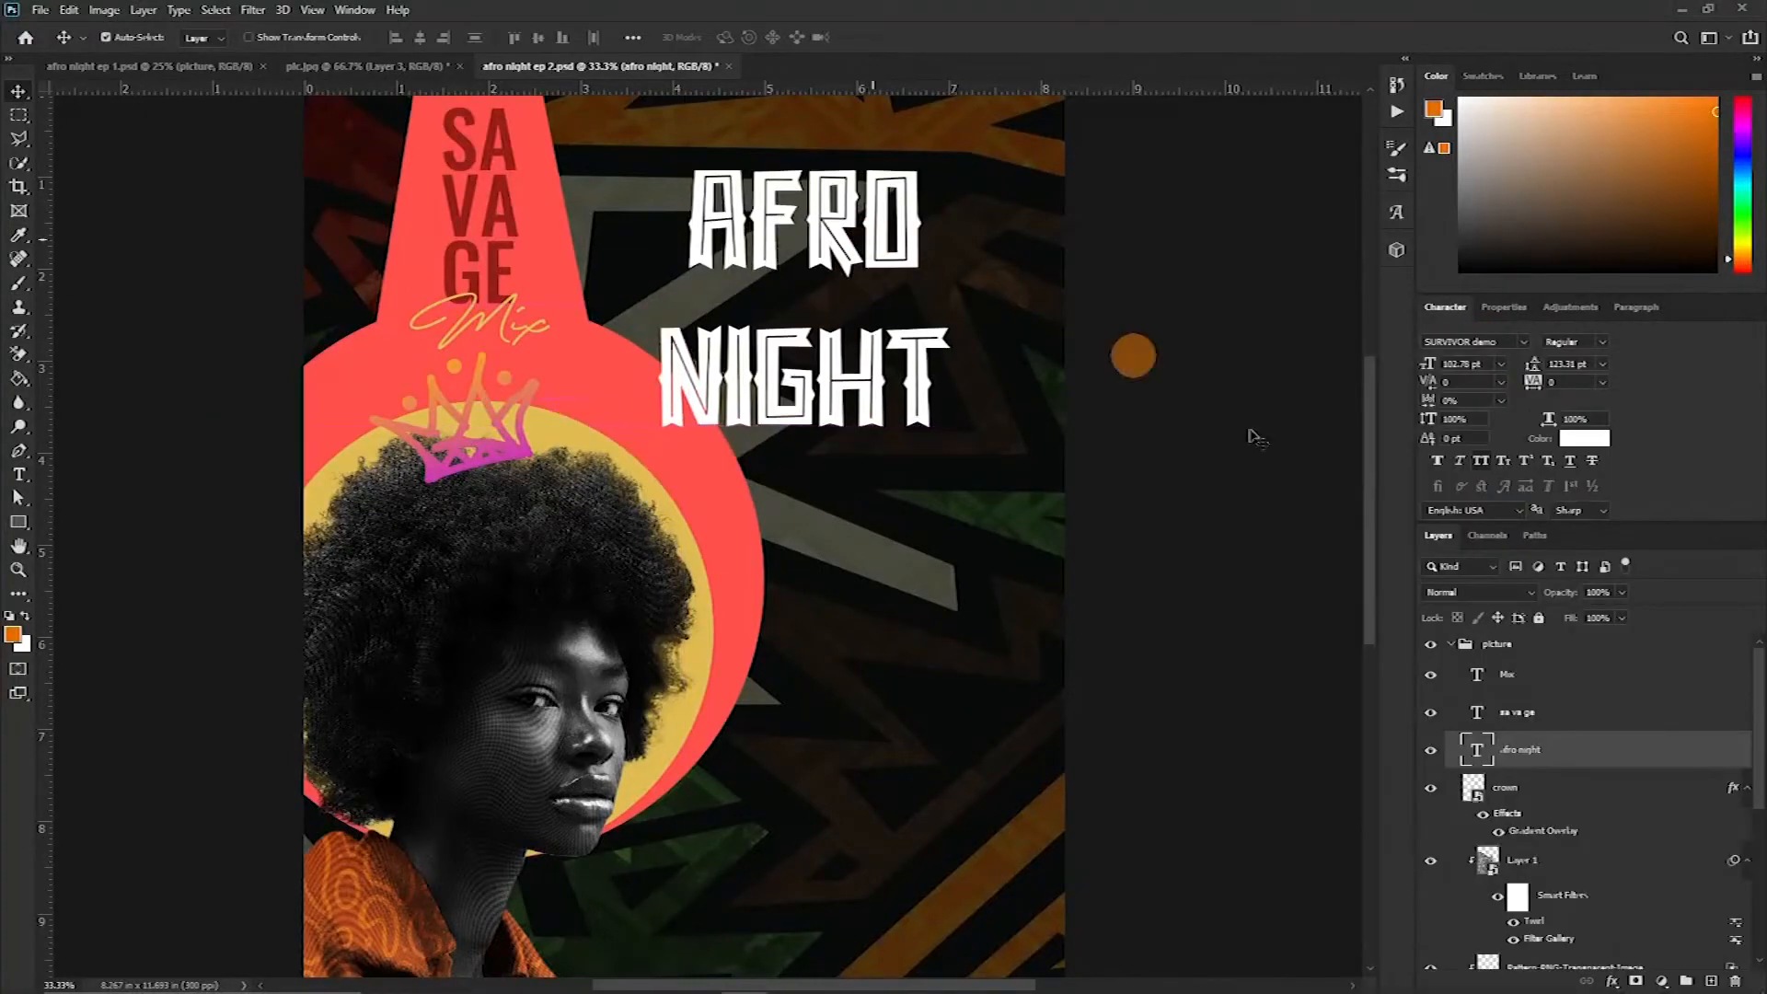
Convert the AFRO NIGHT text layer to a shape
right_click(1584, 750)
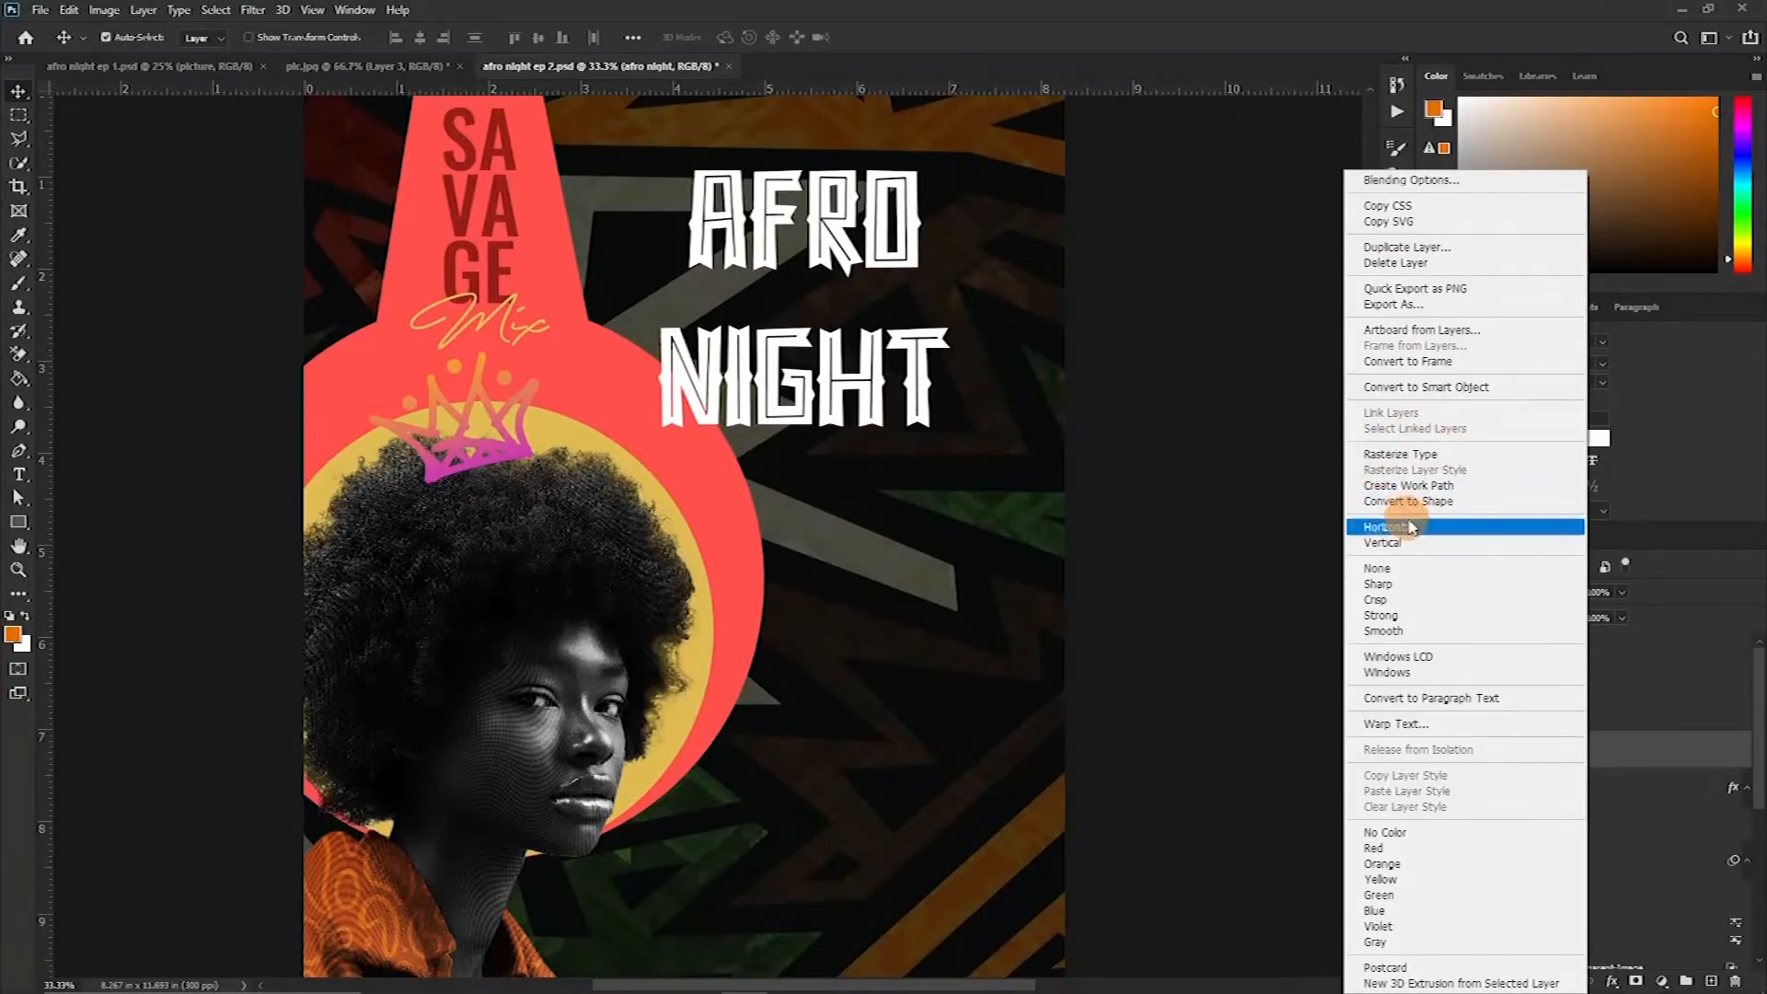
click(1434, 504)
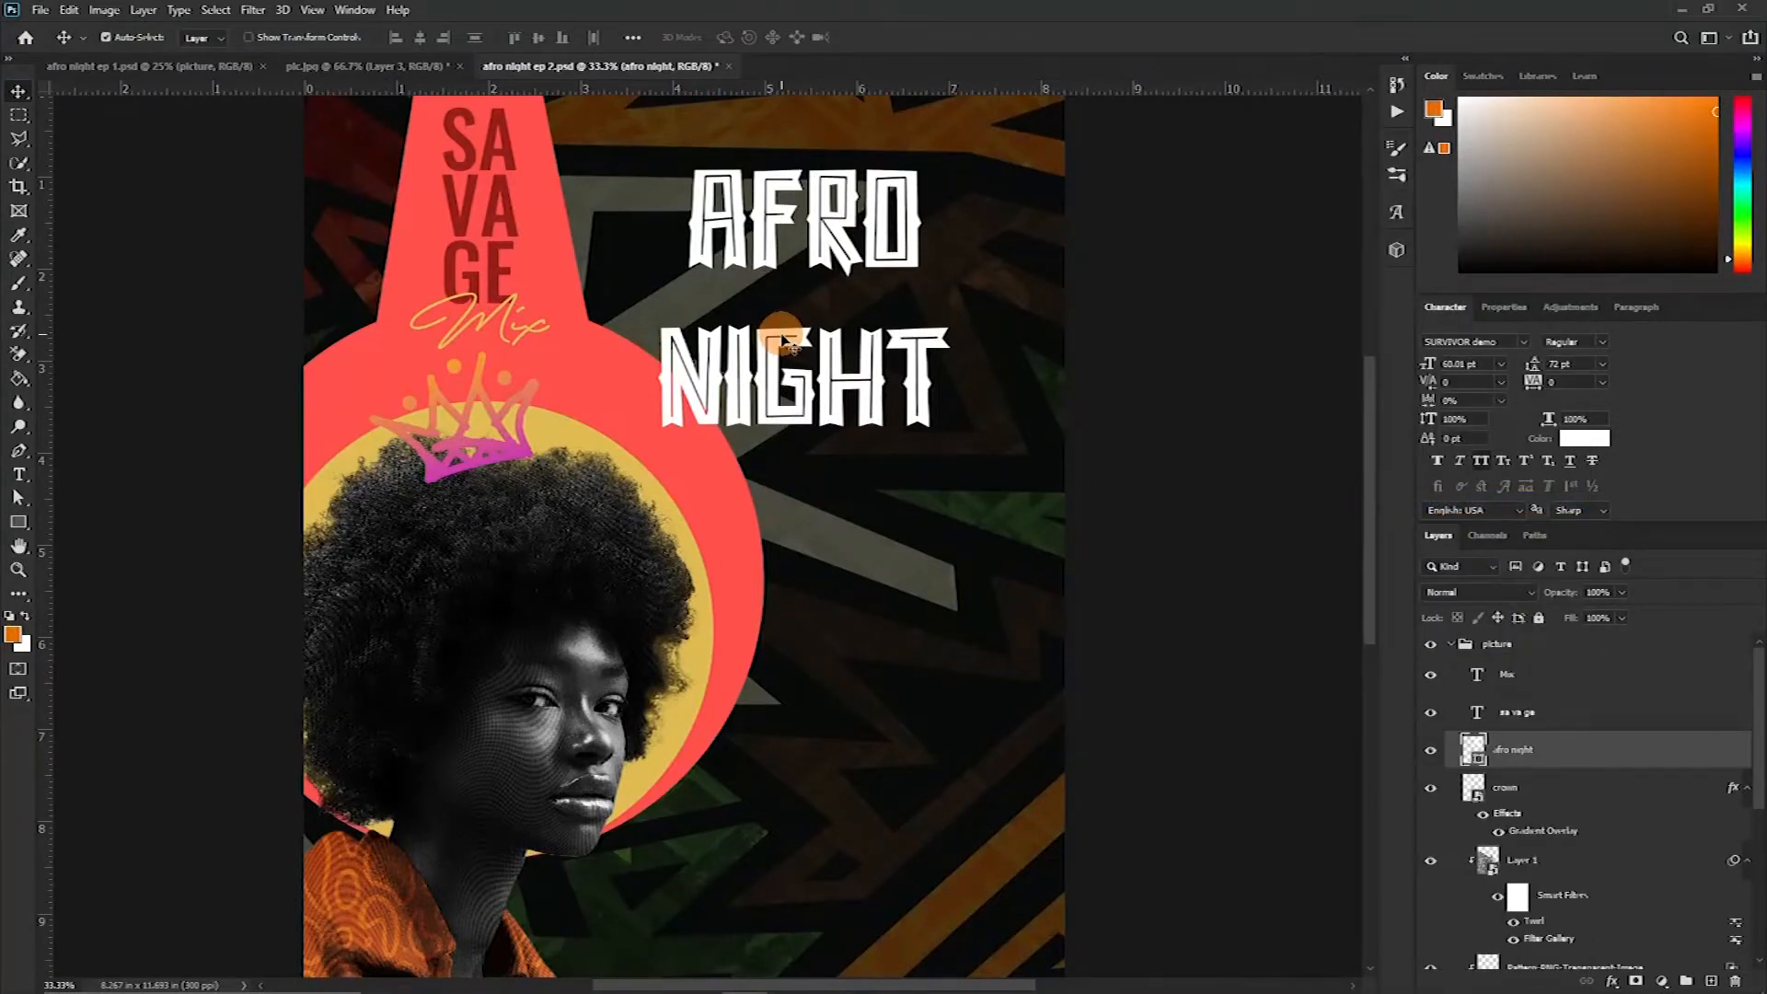
Select anchor points of the F in AFRO with Direct Selection and nudge them right
key(ctrl+plus)
key(ctrl+plus)
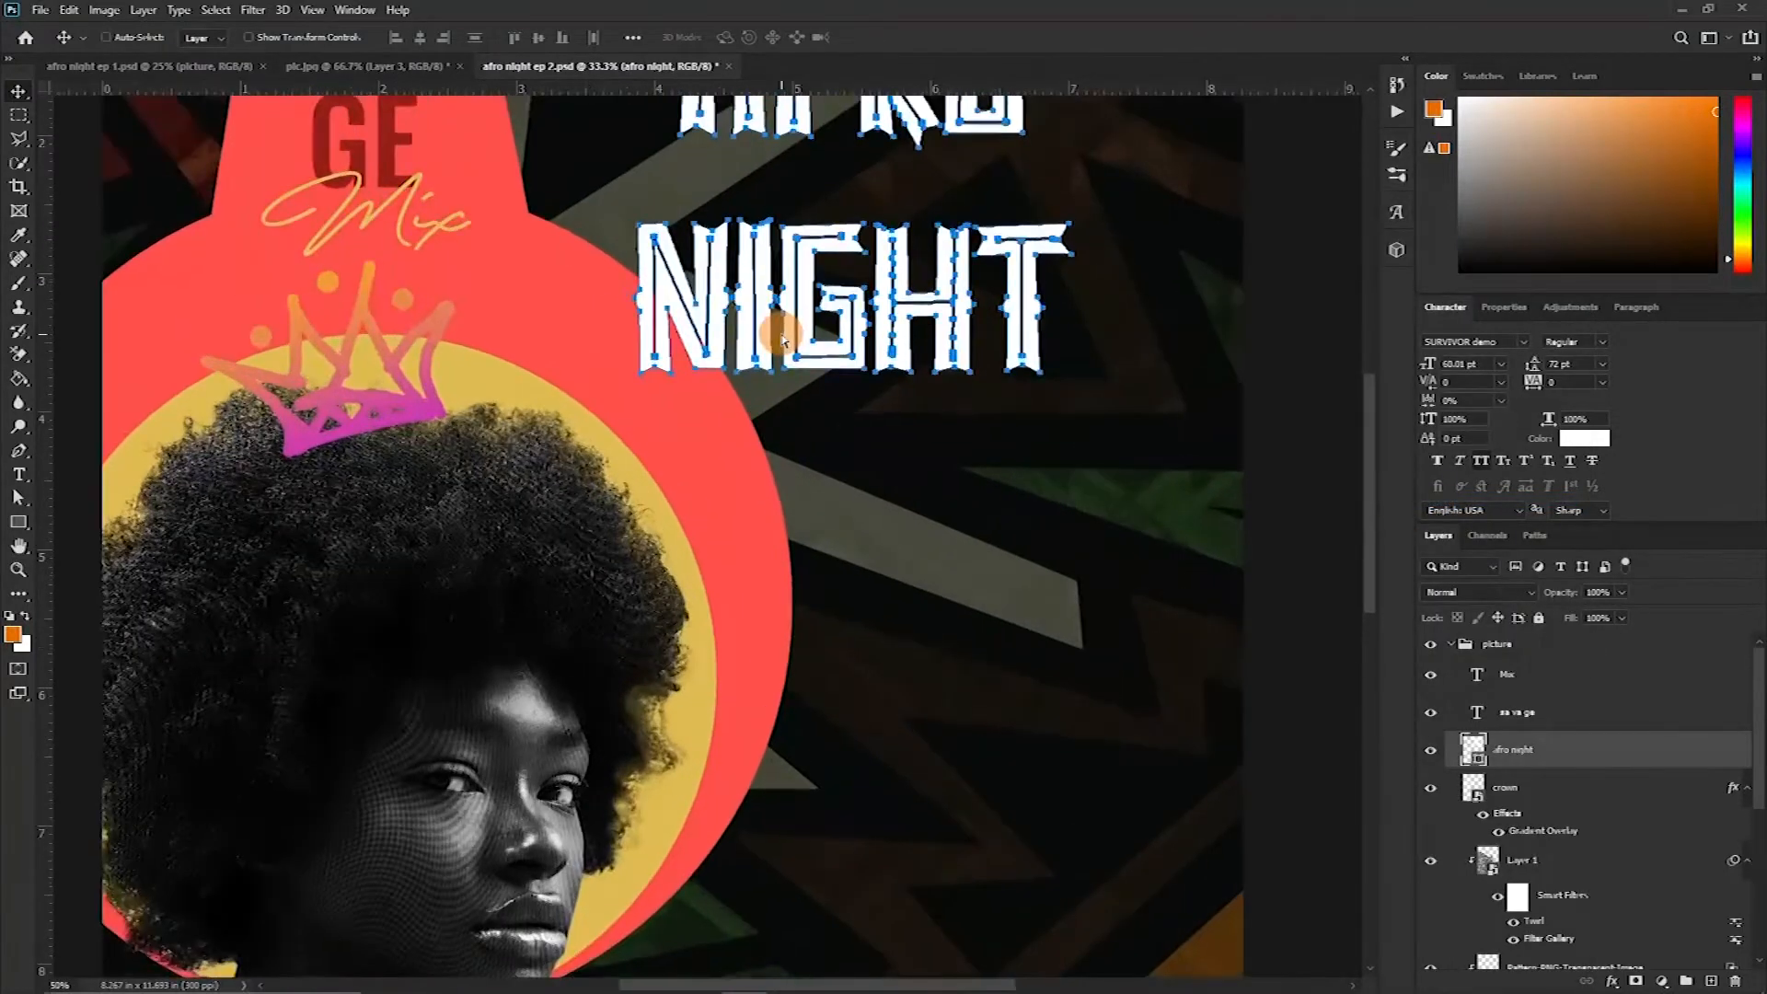
drag(1074, 299, 995, 433)
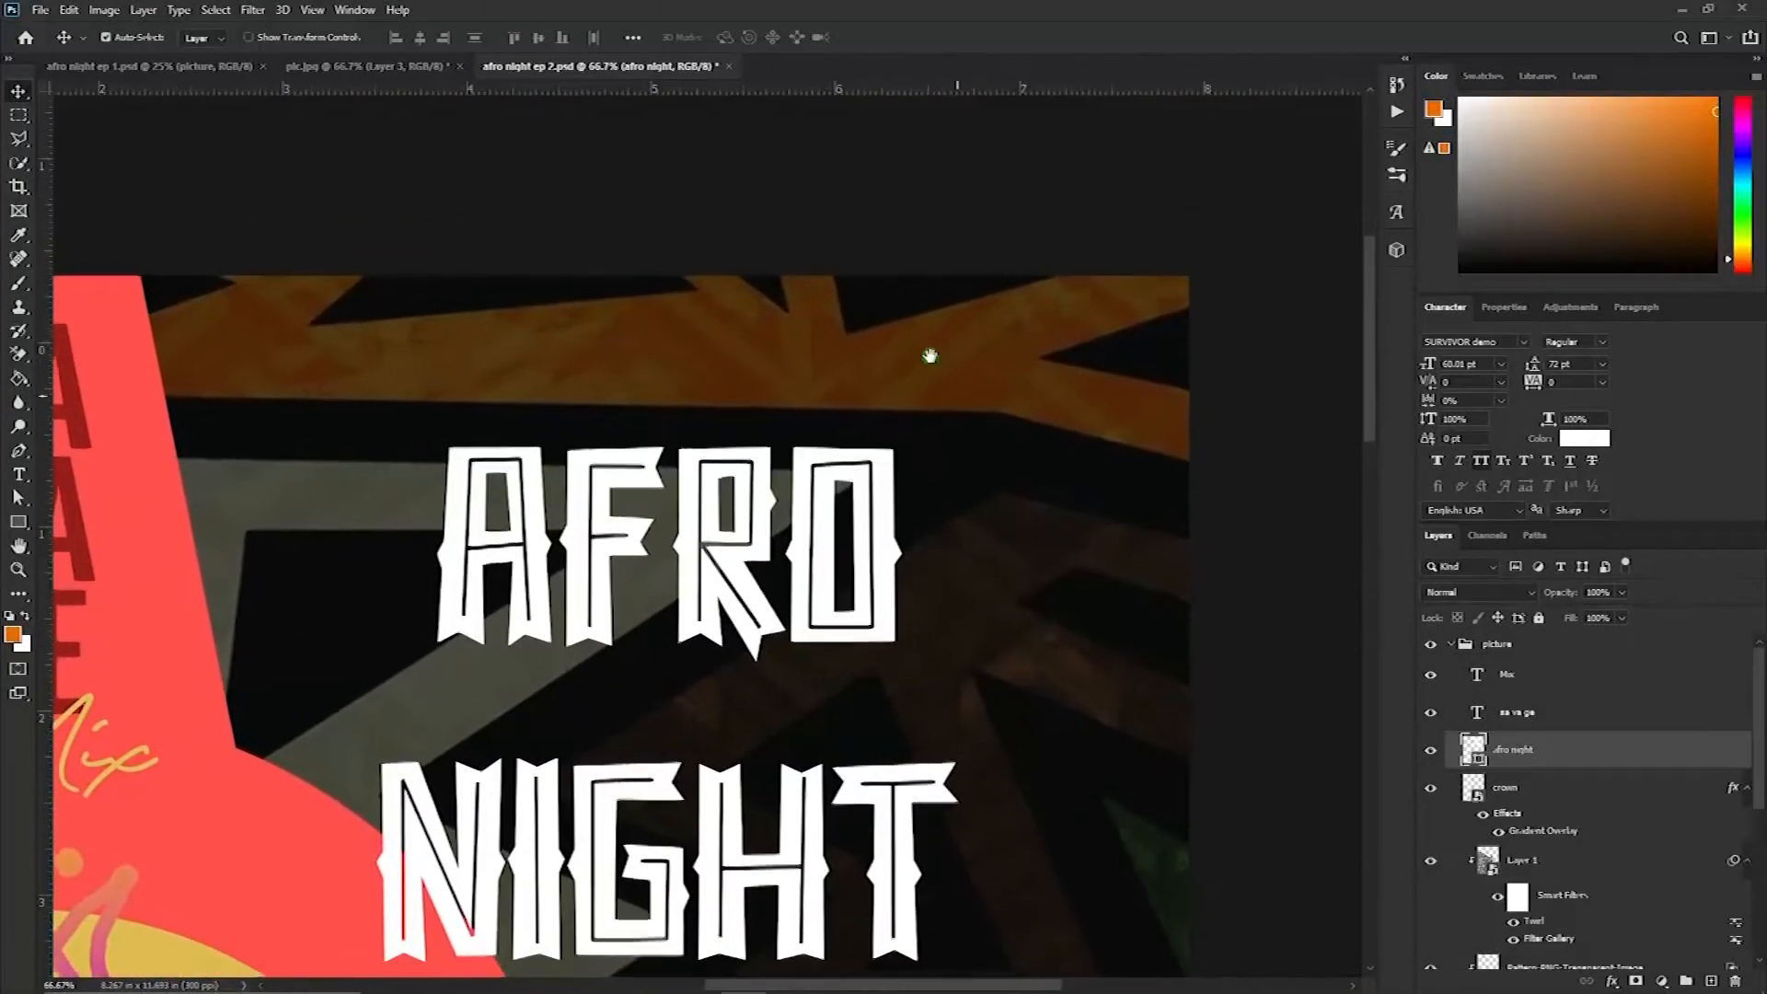
key(a)
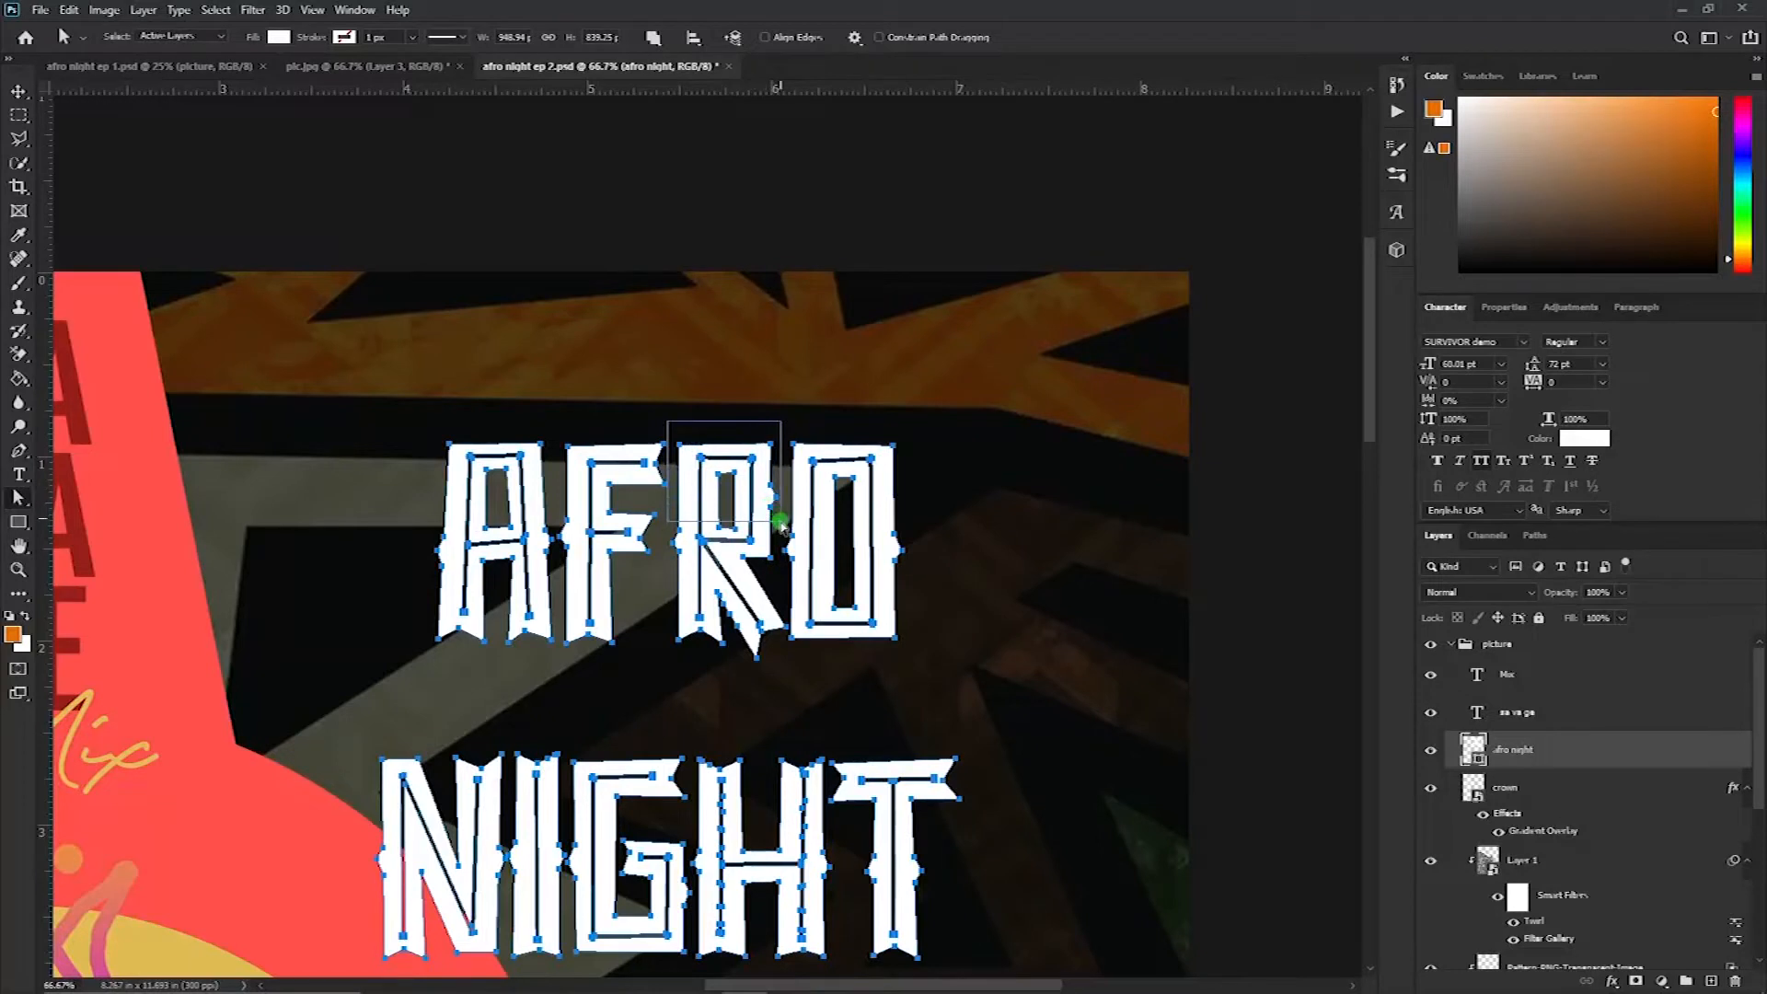
drag(781, 525, 781, 526)
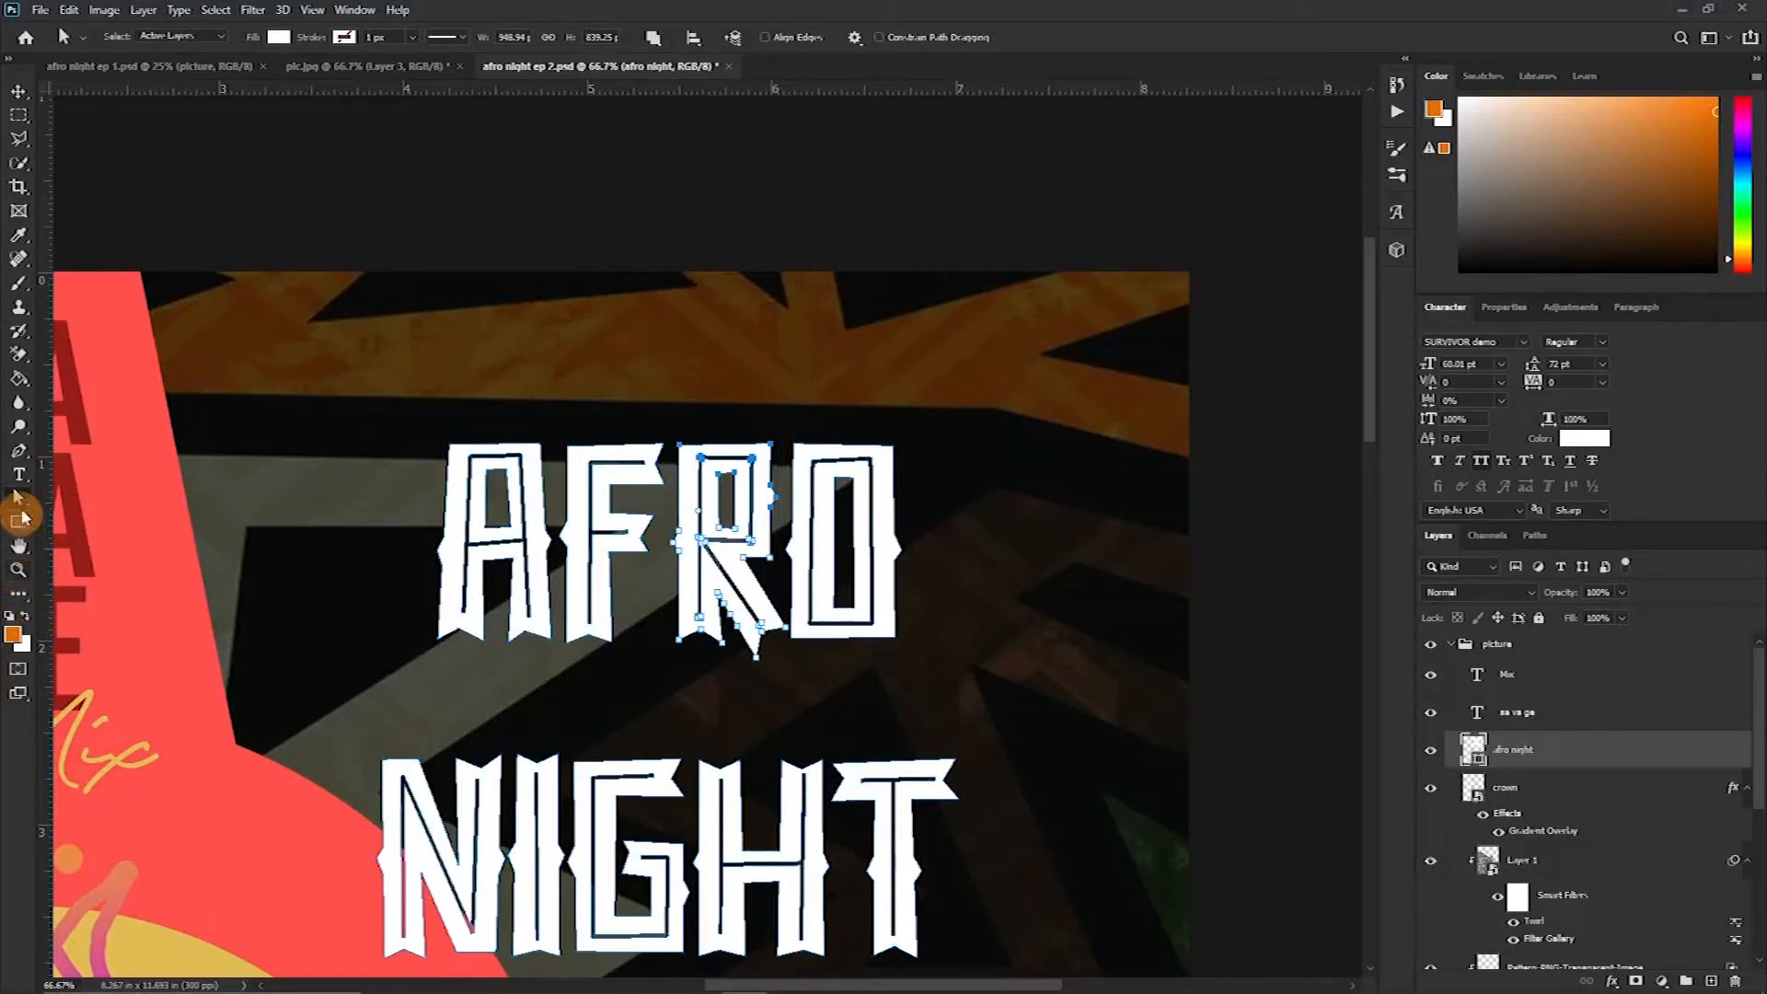
right_click(30, 510)
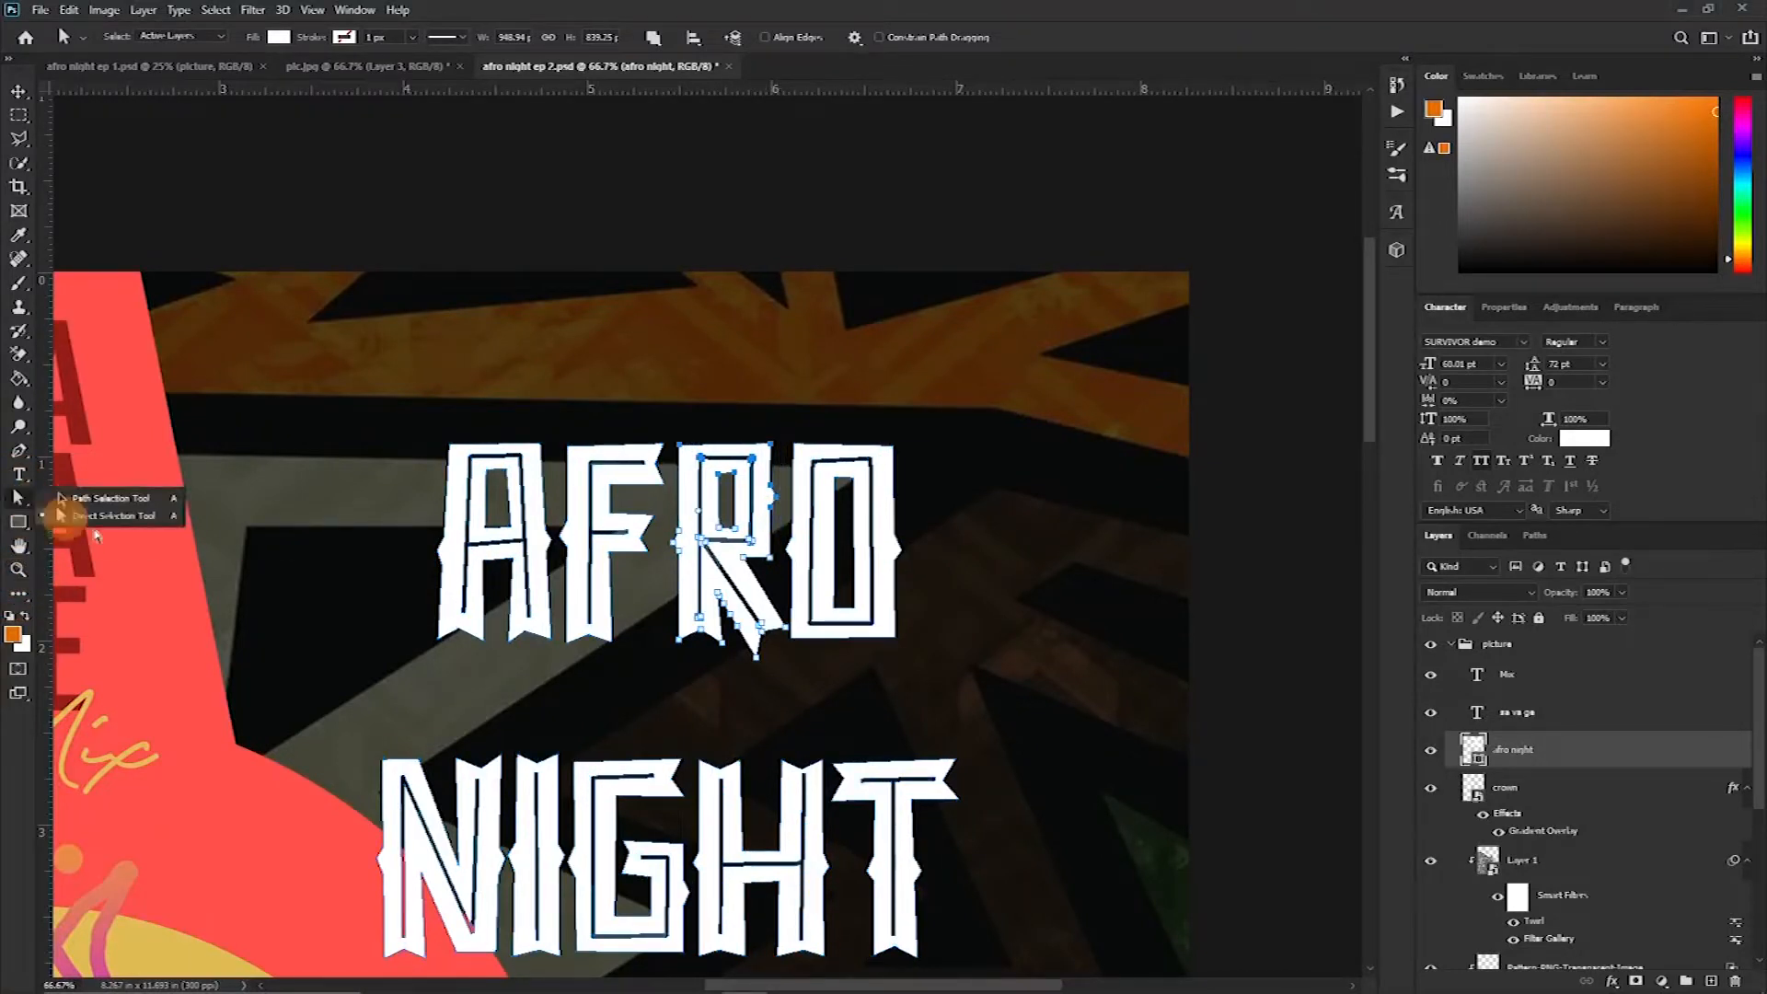
click(100, 501)
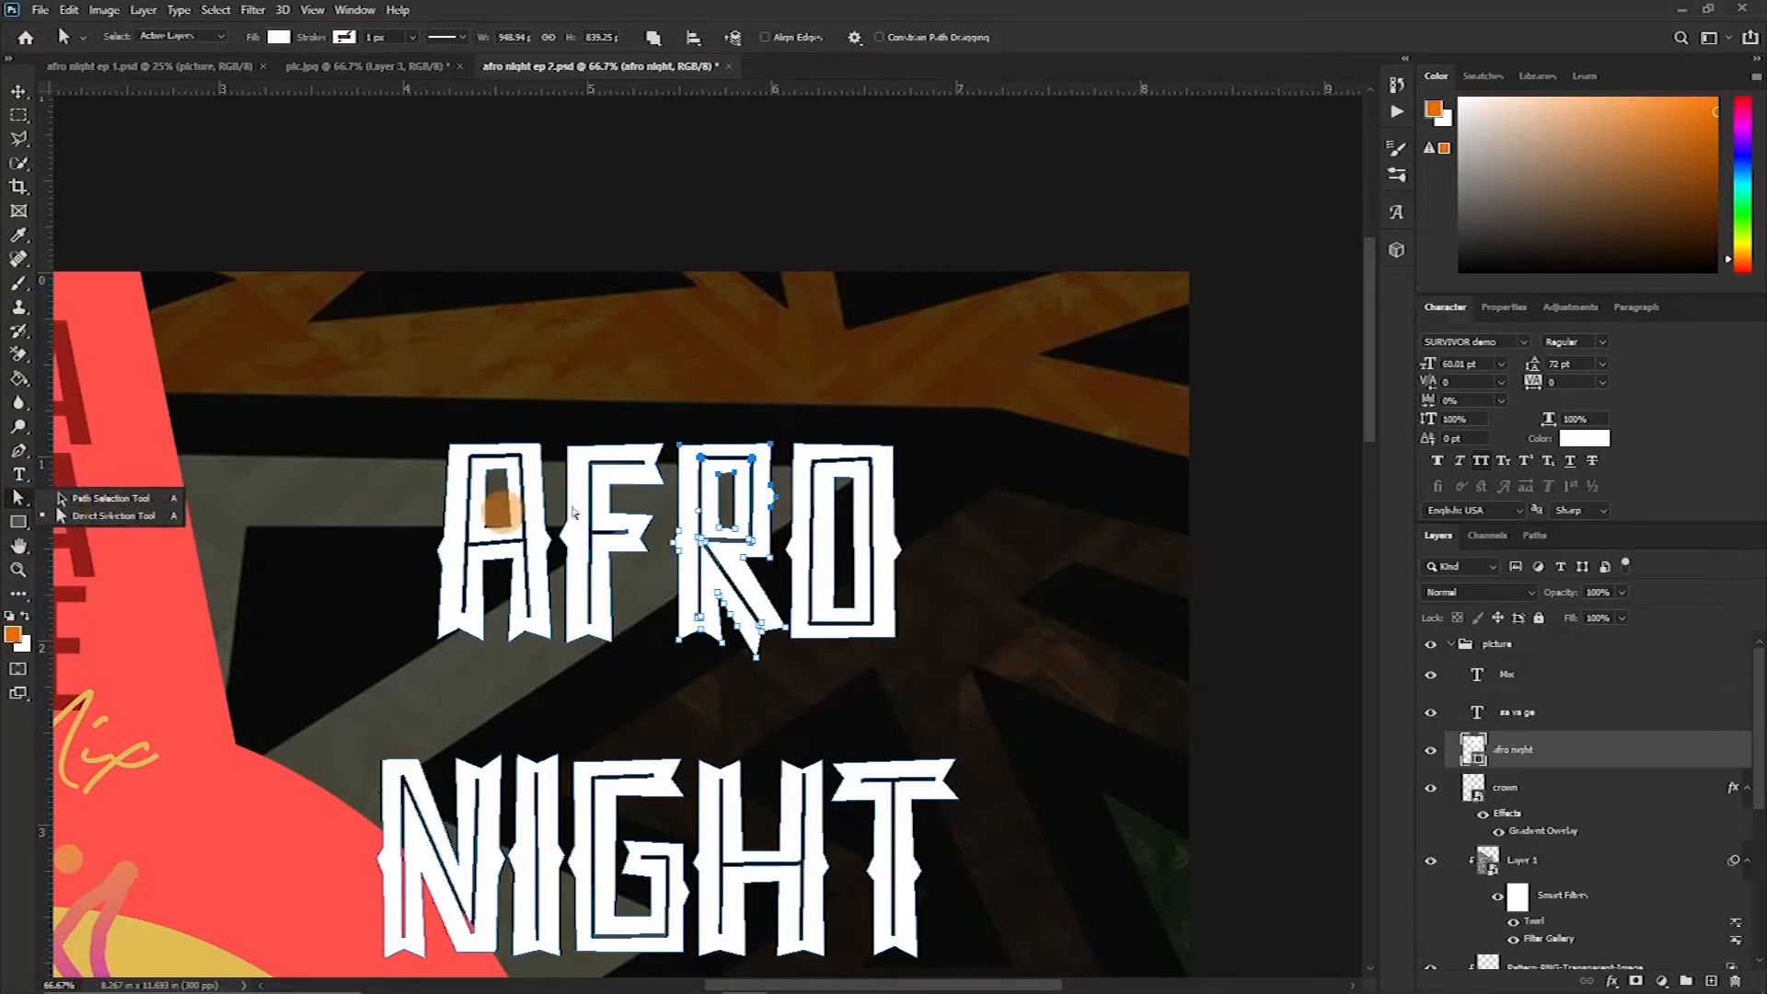
click(118, 518)
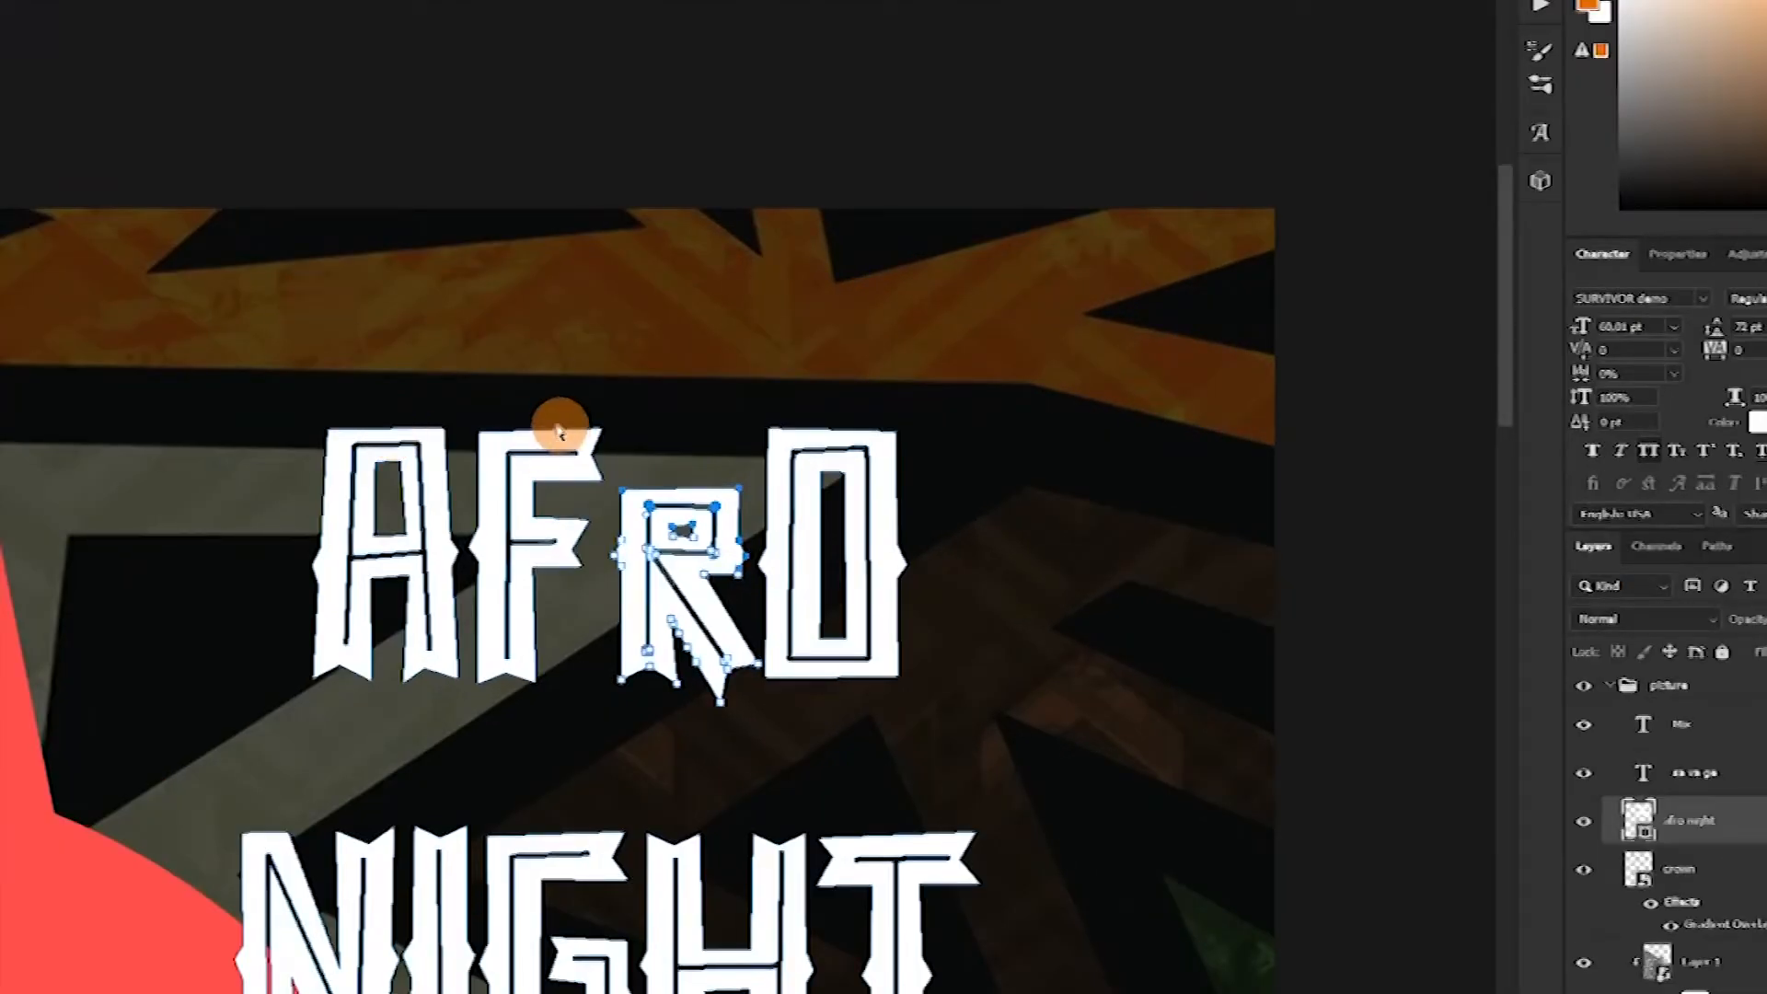
drag(558, 406, 619, 495)
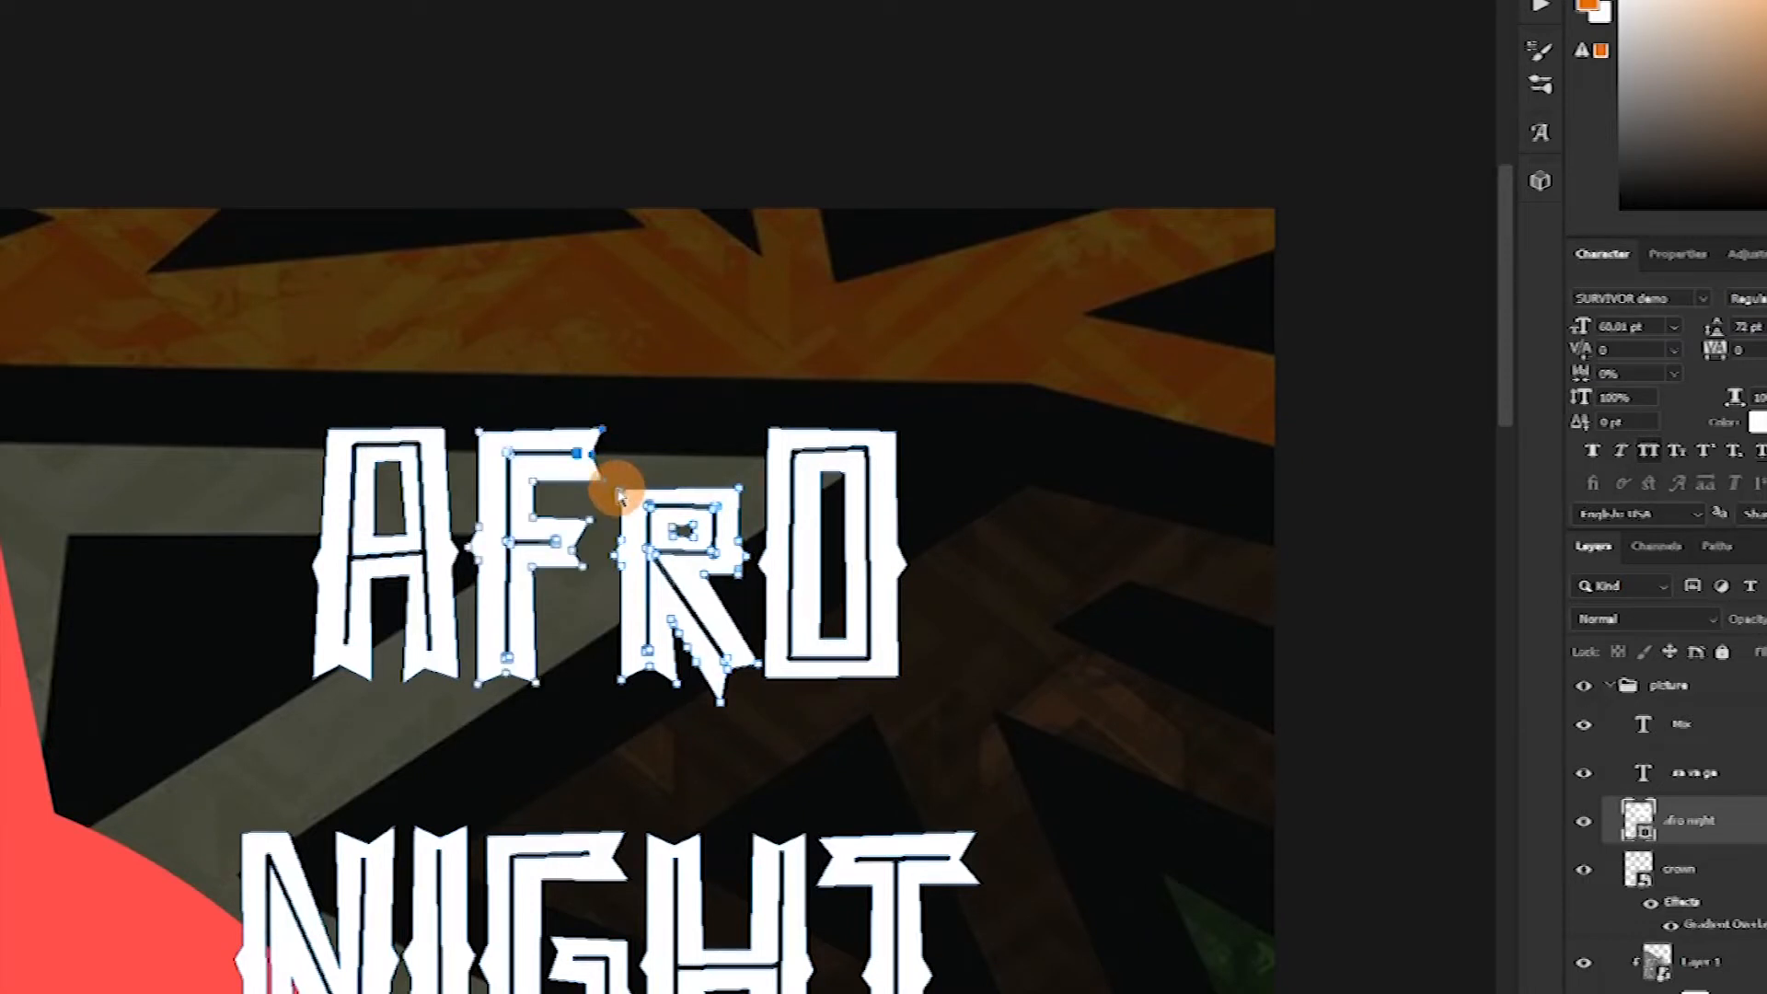
key(Right)
key(Right)
key(Right)
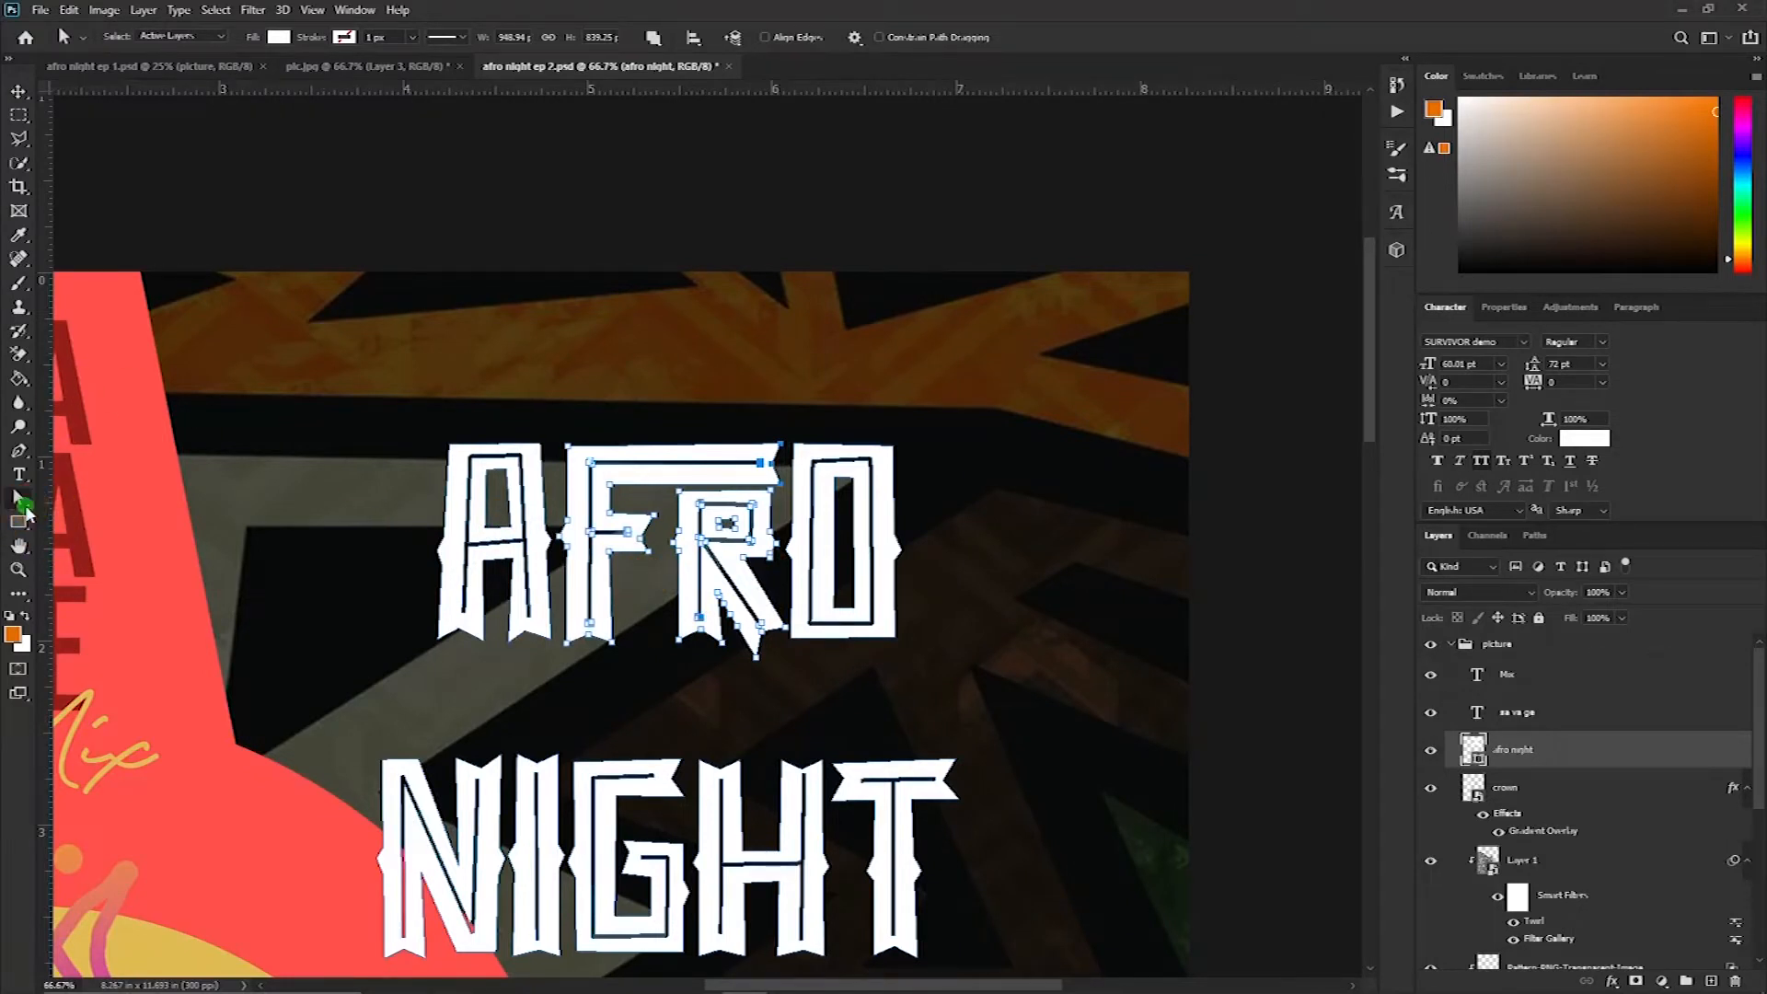
Select the R in AFRO and nudge its points to the left
click(25, 511)
click(55, 516)
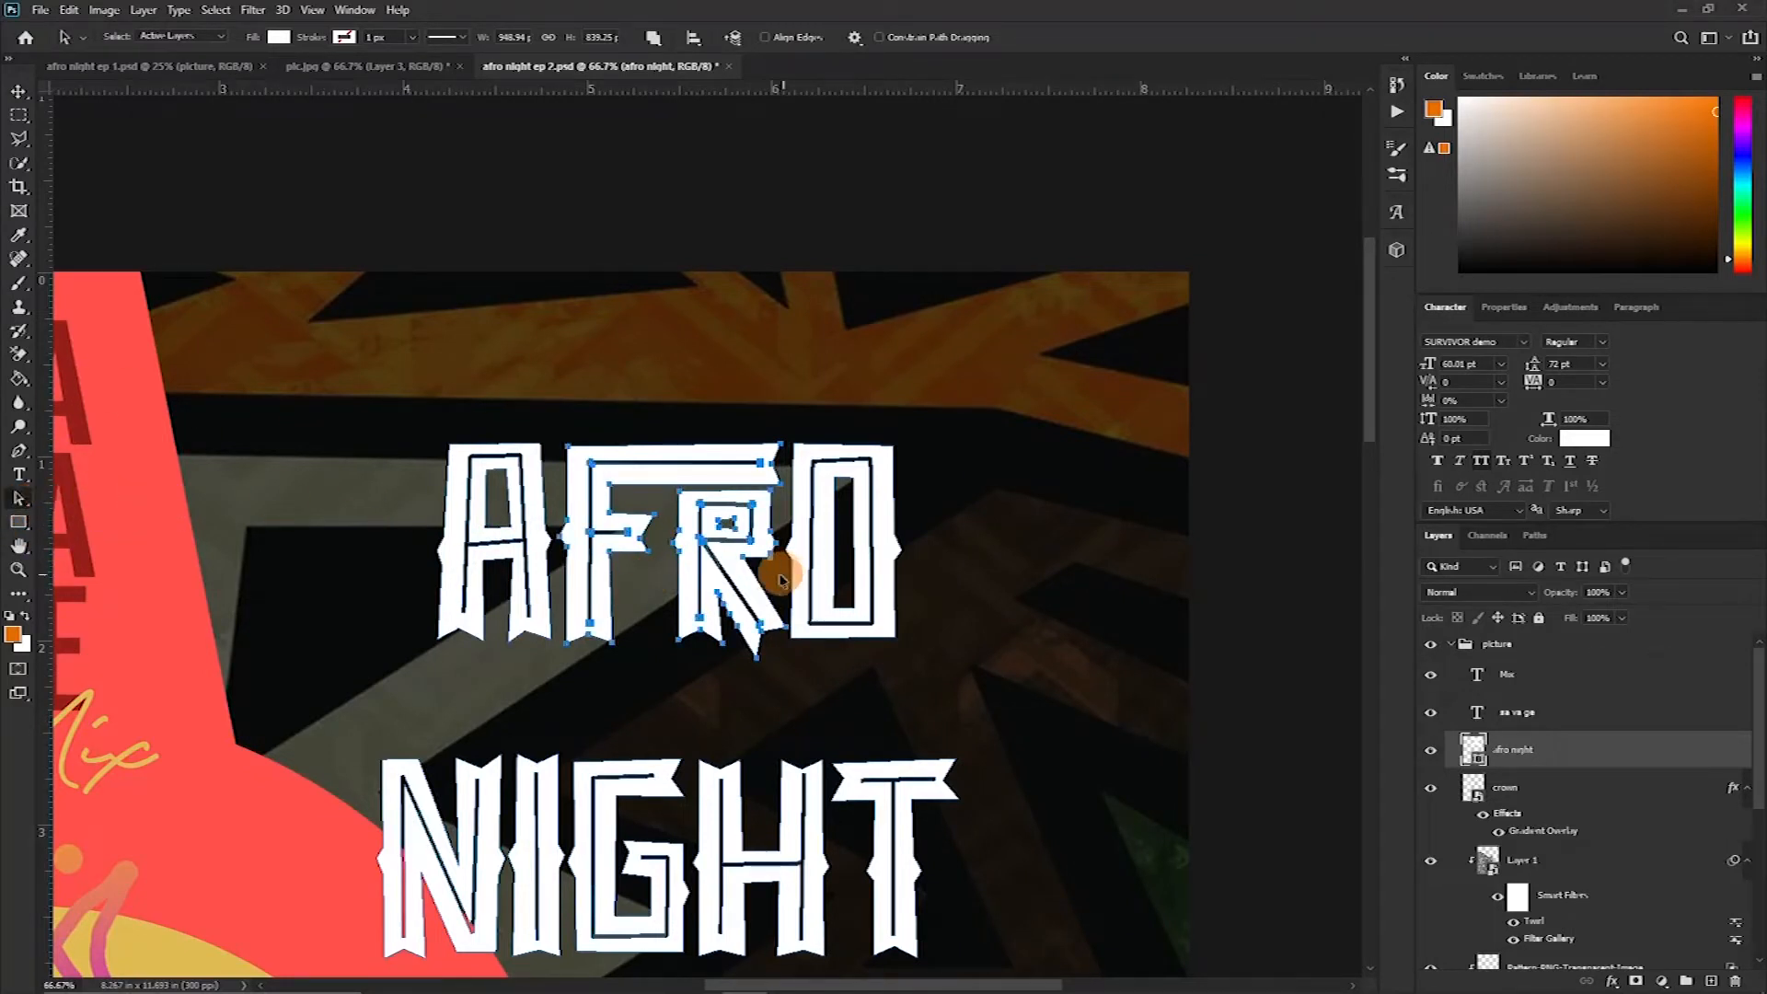
click(815, 555)
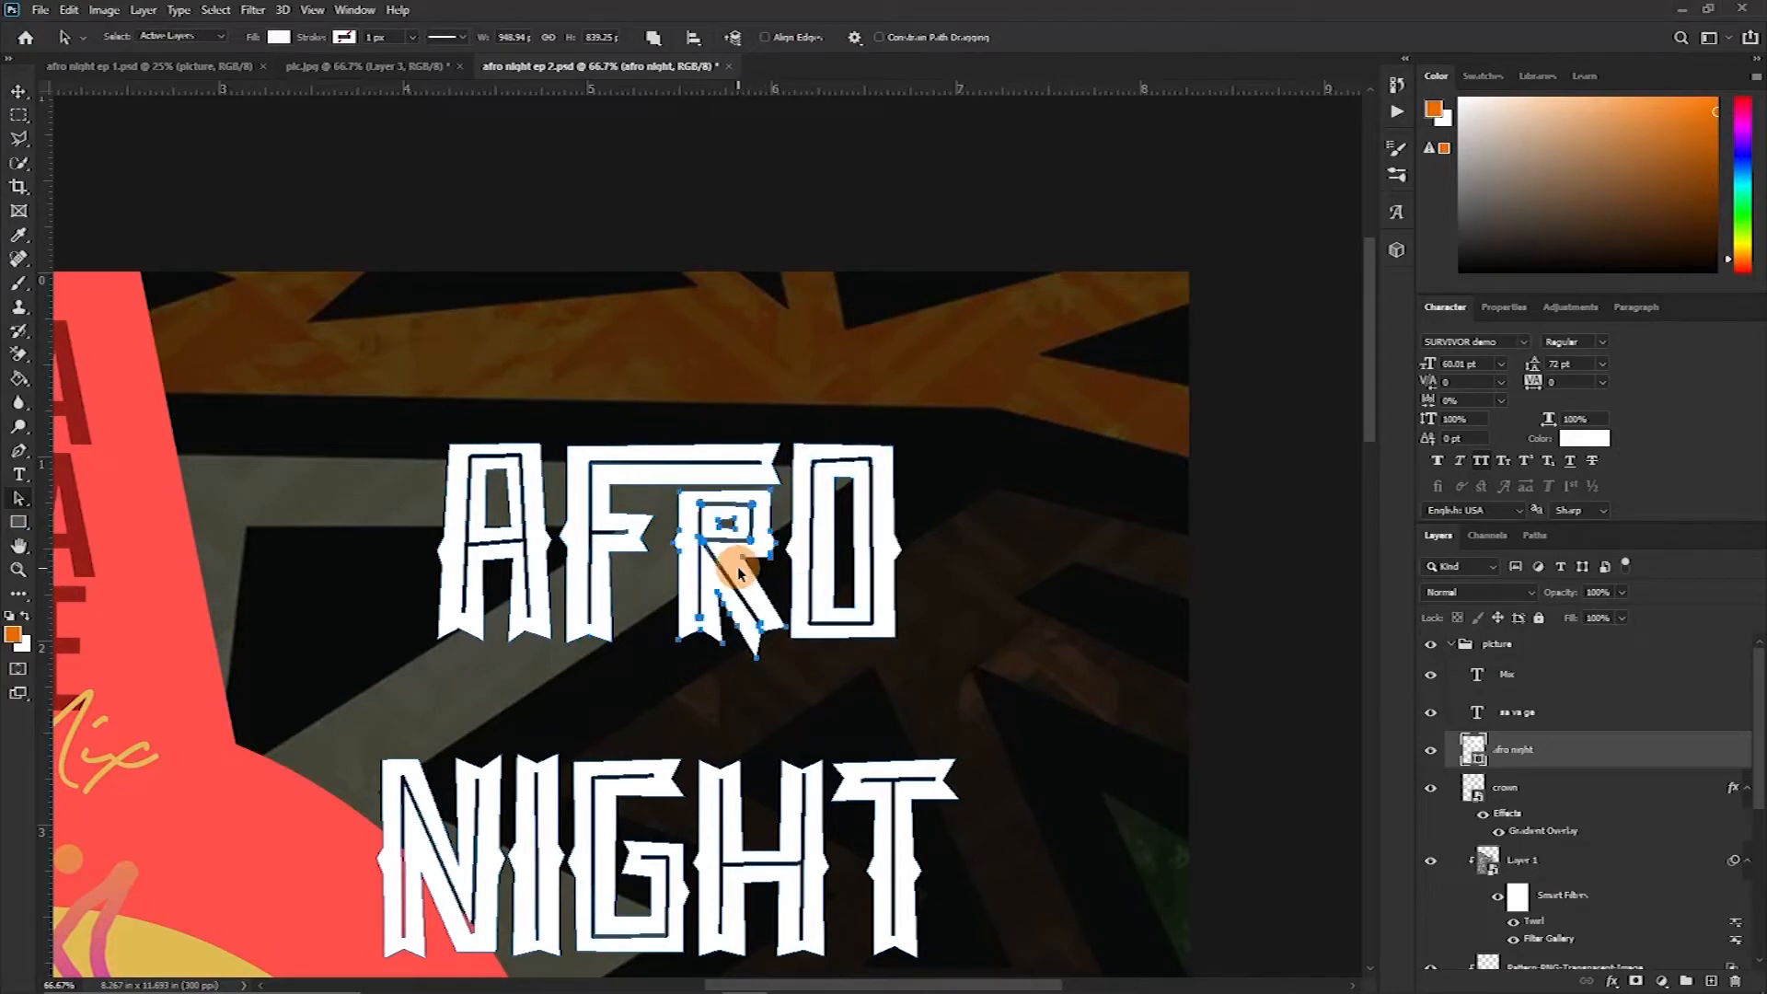
key(Left)
key(Left)
key(Left)
key(Left)
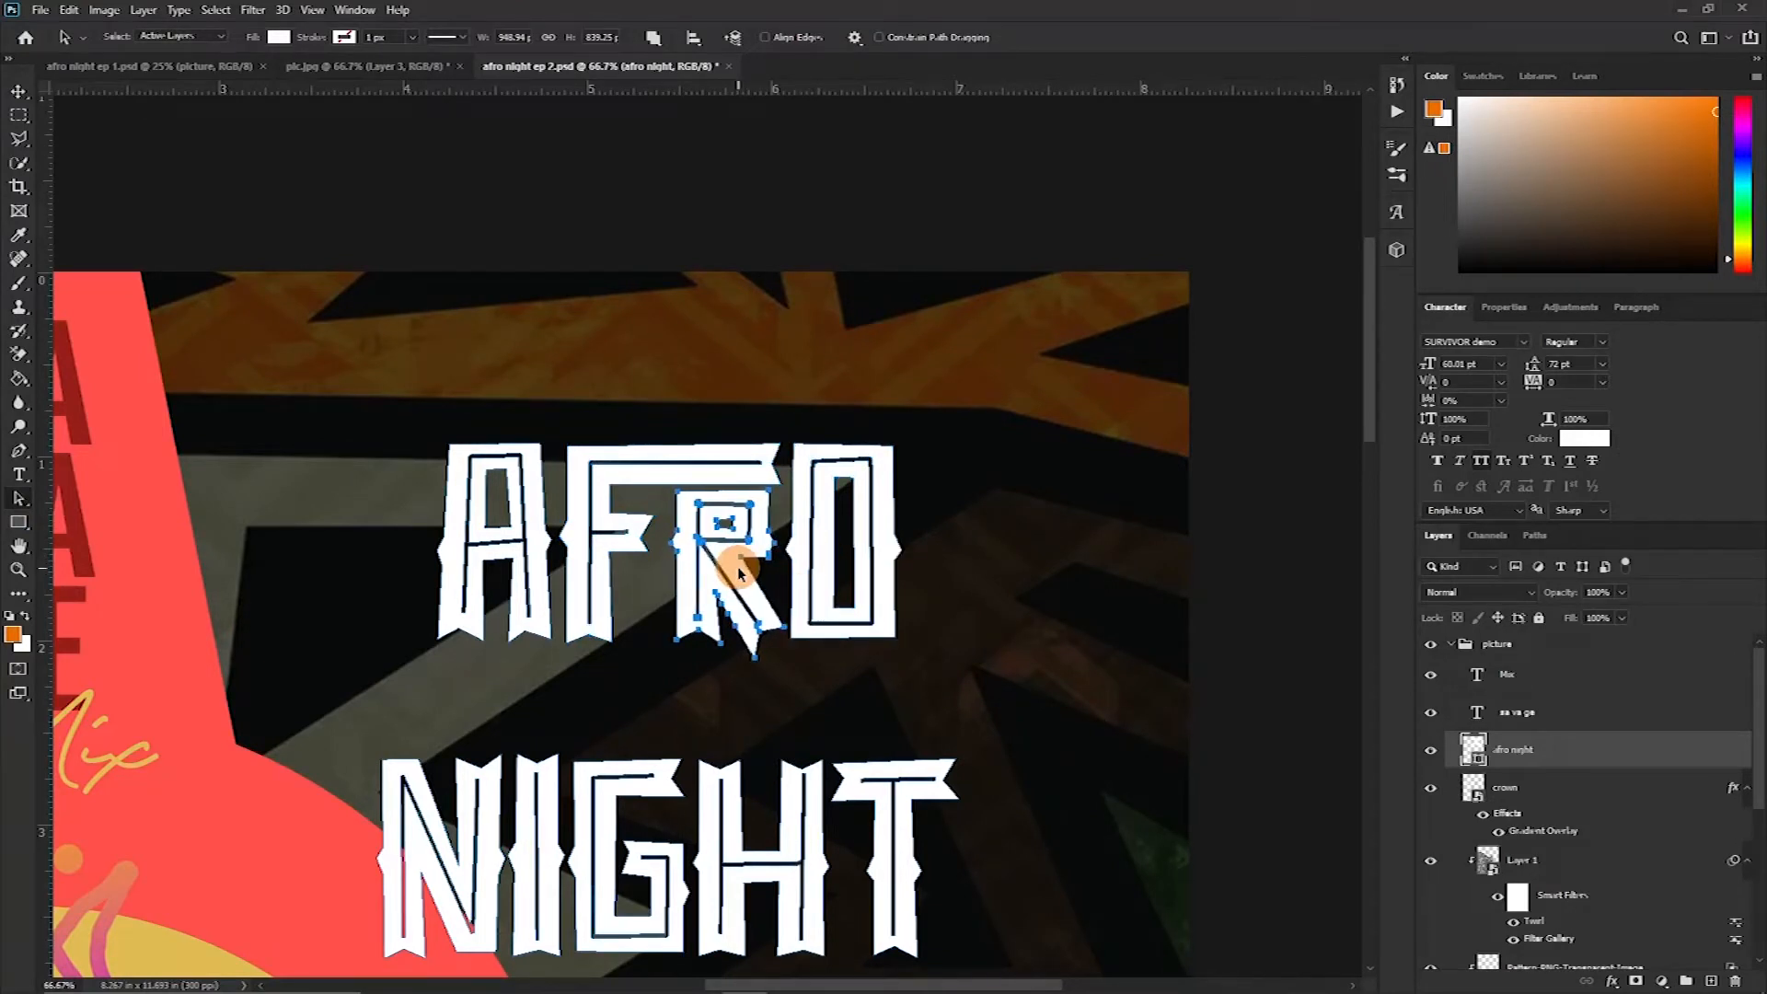
key(Left)
key(Left)
key(Left)
key(Left)
key(Left)
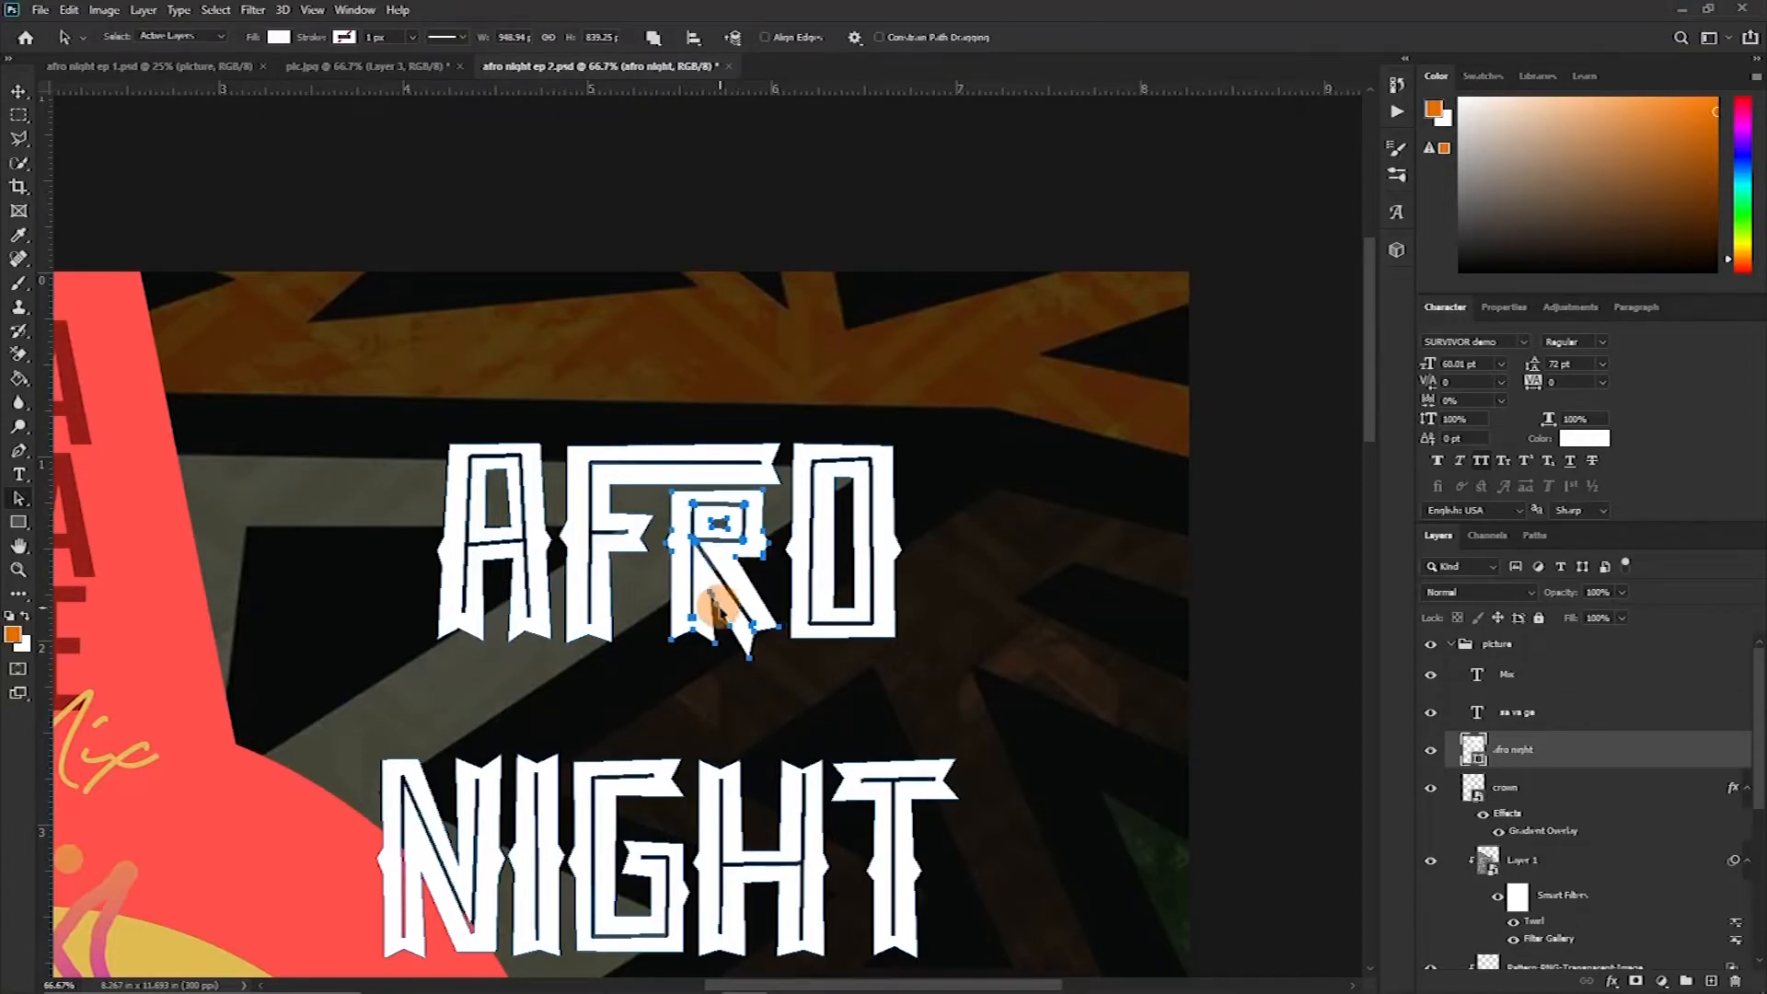
Select anchor points within the NIGHT letters and shift them down
scroll(699, 552, down, 3)
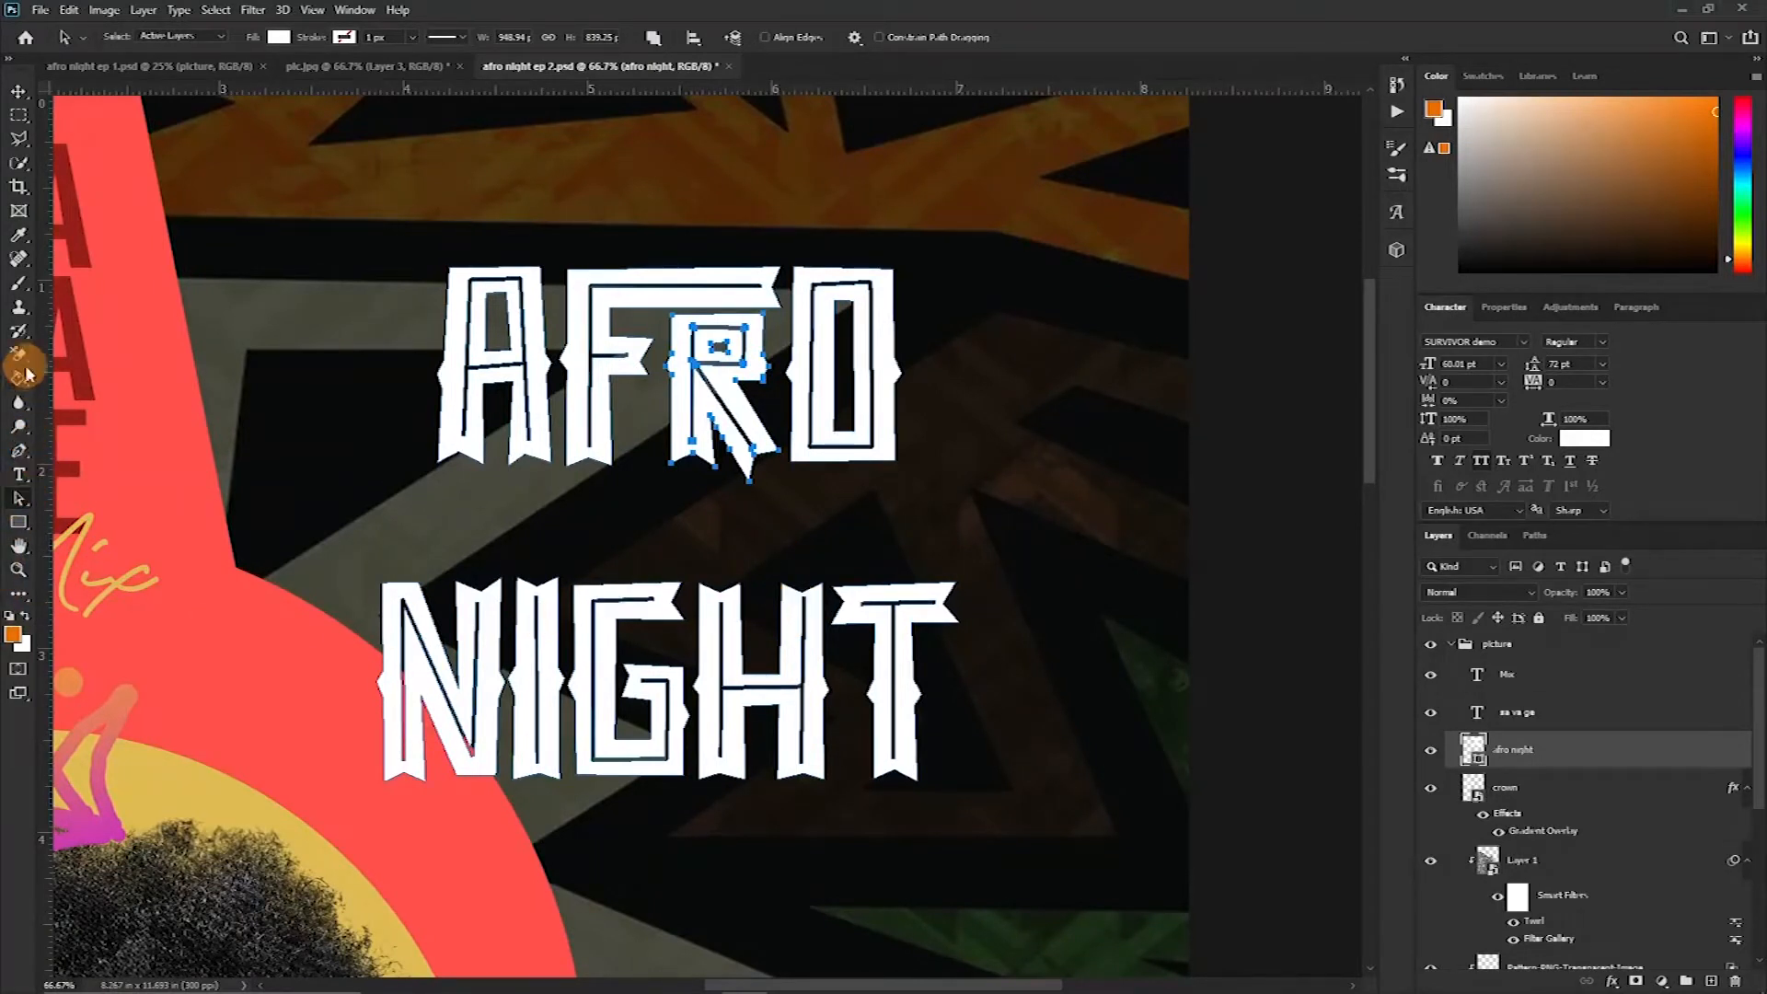
right_click(30, 503)
click(79, 499)
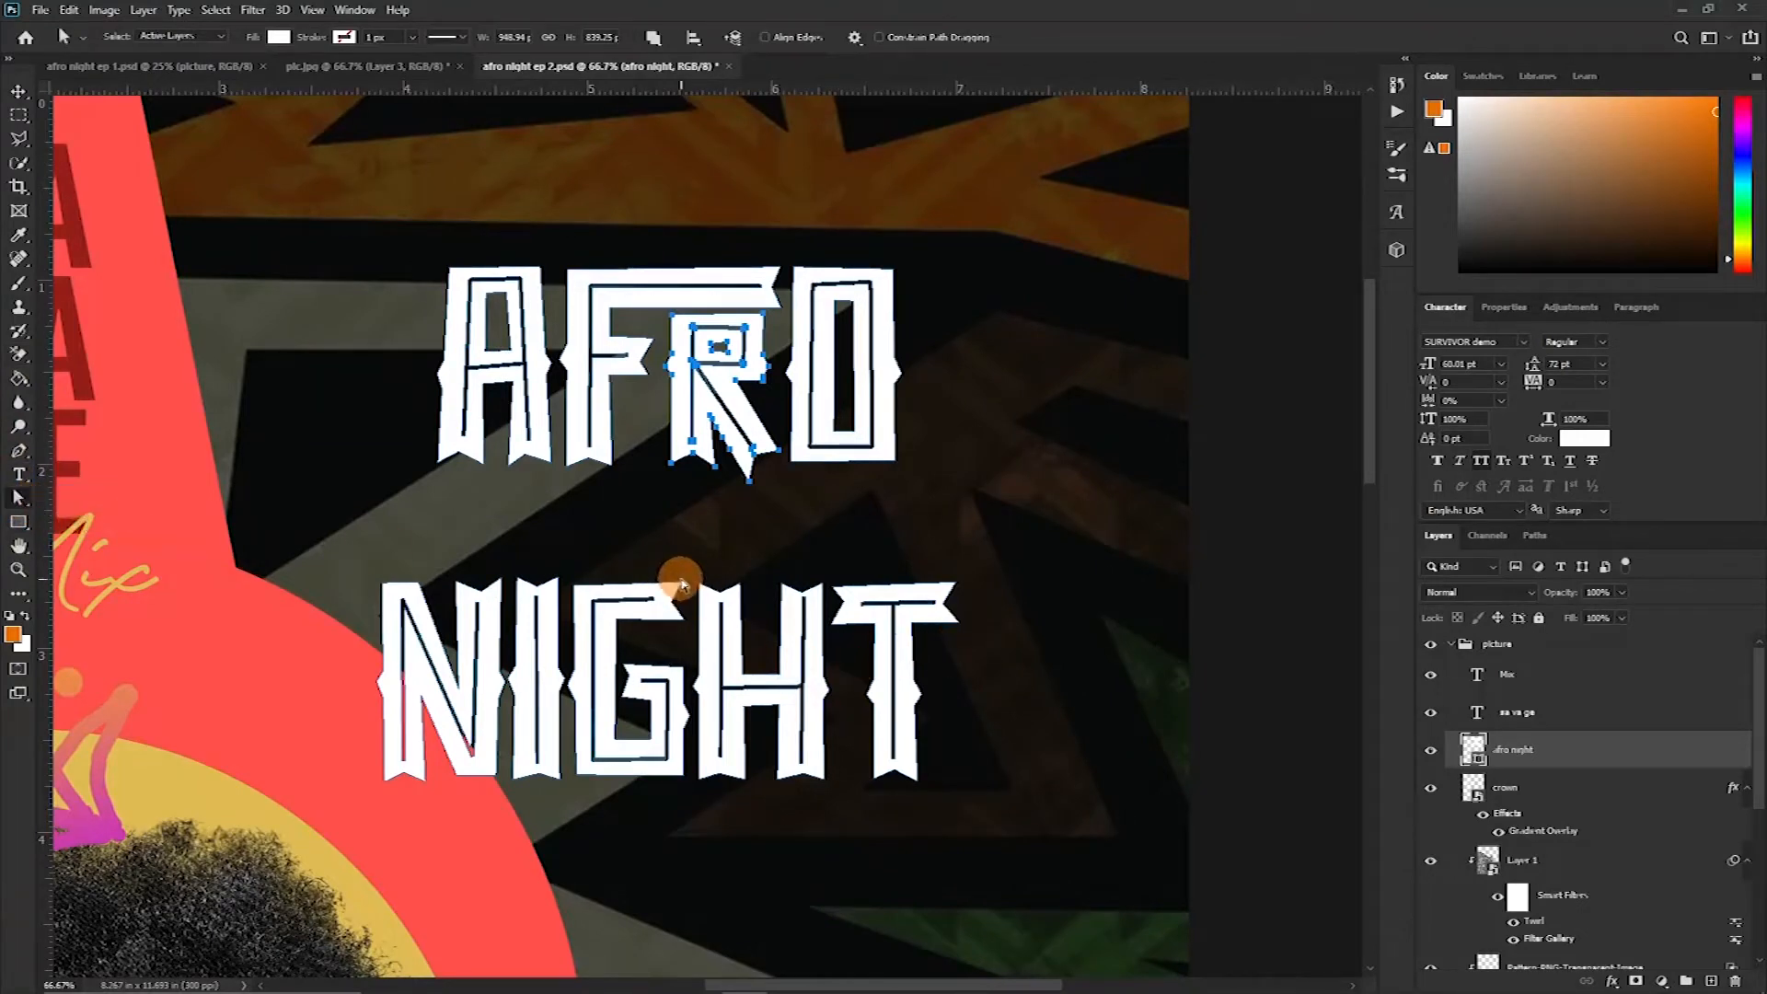
drag(770, 562, 828, 679)
scroll(834, 685, up, 3)
key(shift+Down)
key(shift+Down)
key(shift+Down)
key(shift+Down)
key(shift+Down)
key(shift+Down)
key(shift+Down)
key(shift+Down)
key(shift+Down)
key(shift+Down)
right_click(18, 451)
click(99, 521)
click(18, 498)
Shift the R and O shapes left to tighten the letter spacing of AFRO
scroll(660, 419, up, 1)
drag(676, 207, 876, 490)
key(shift+Left)
key(shift+Left)
key(shift+Left)
key(shift+Left)
key(shift+Left)
key(shift+Left)
key(shift+Left)
key(shift+Left)
key(shift+Left)
key(shift+Left)
key(shift+Left)
key(shift+Left)
scroll(954, 520, down, 2)
click(954, 494)
key(shift+Left)
key(shift+Left)
key(shift+Right)
key(shift+Right)
key(shift+Right)
key(shift+Right)
key(shift+Right)
key(shift+Right)
click(974, 509)
key(shift+Left)
key(shift+Left)
key(Left)
key(Left)
key(shift+Left)
key(shift+Left)
Reshape the I in NIGHT into a dotted lowercase-style i by moving its points
key(ctrl+minus)
key(ctrl+minus)
key(ctrl+plus)
drag(490, 439, 562, 502)
key(shift+Down)
key(shift+Down)
key(shift+Down)
key(shift+Down)
key(shift+Down)
key(shift+Down)
key(shift+Down)
key(shift+Down)
key(shift+Down)
key(shift+Down)
drag(540, 587, 528, 472)
key(shift+Up)
key(shift+Up)
key(shift+Up)
key(shift+Up)
key(shift+Up)
key(shift+Up)
key(shift+Up)
key(shift+Up)
key(shift+Up)
key(shift+Up)
key(shift+Up)
key(shift+Up)
Select the whole NIGHT word and move it up closer to AFRO
right_click(18, 498)
click(92, 499)
drag(353, 432, 948, 681)
key(shift+Up)
key(shift+Up)
key(shift+Up)
key(shift+Up)
key(shift+Up)
key(shift+Up)
key(shift+Up)
key(shift+Up)
key(shift+Up)
Select the whole AFRO NIGHT shape and scale it up slightly
scroll(644, 414, up, 2)
drag(375, 252, 963, 494)
key(ctrl+t)
drag(429, 289, 377, 262)
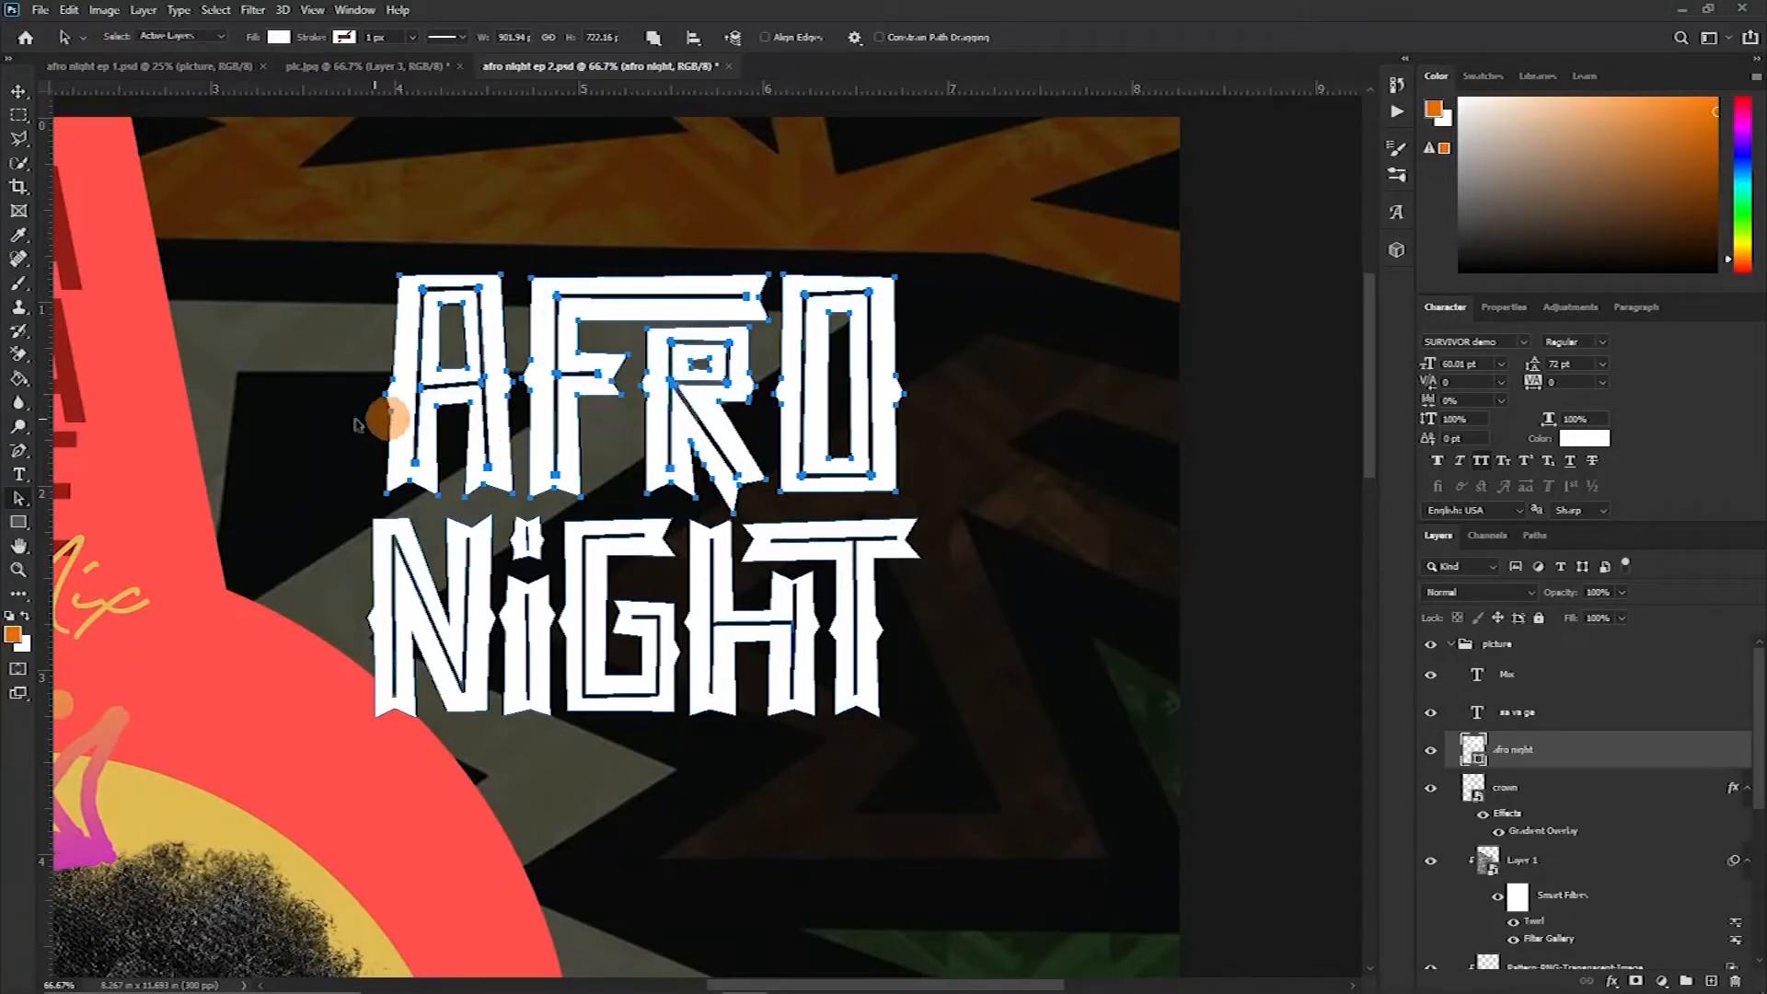
click(487, 245)
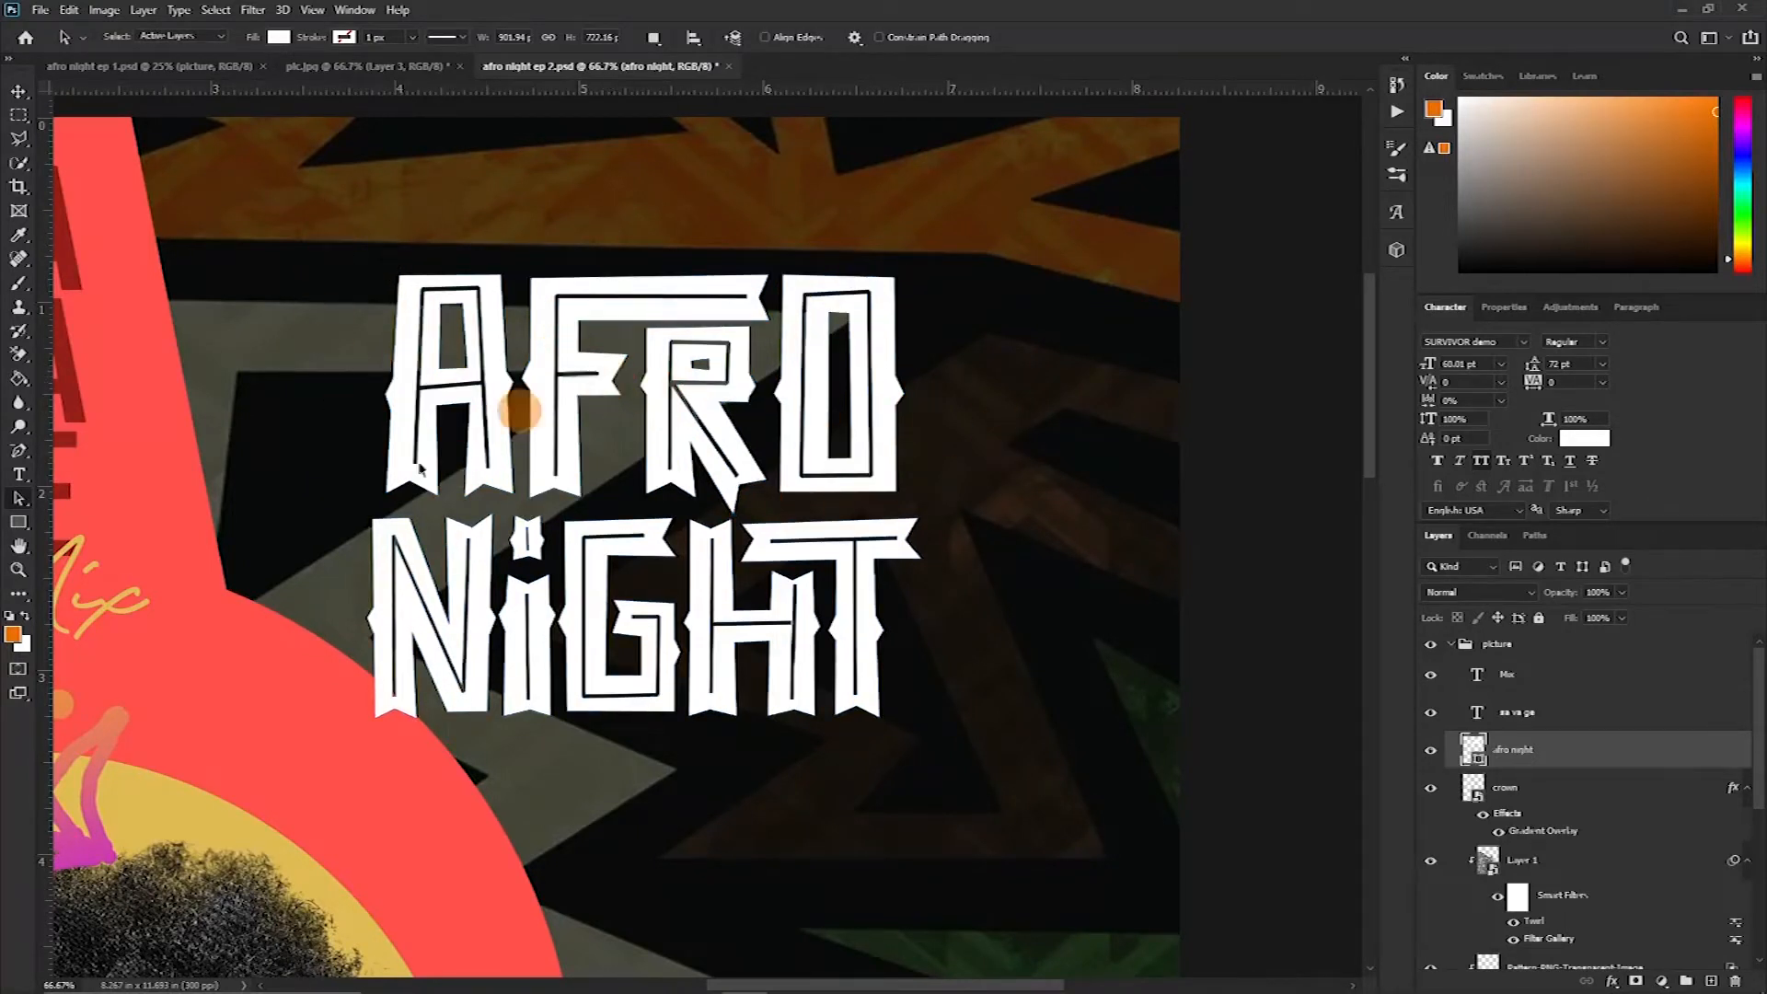
click(27, 502)
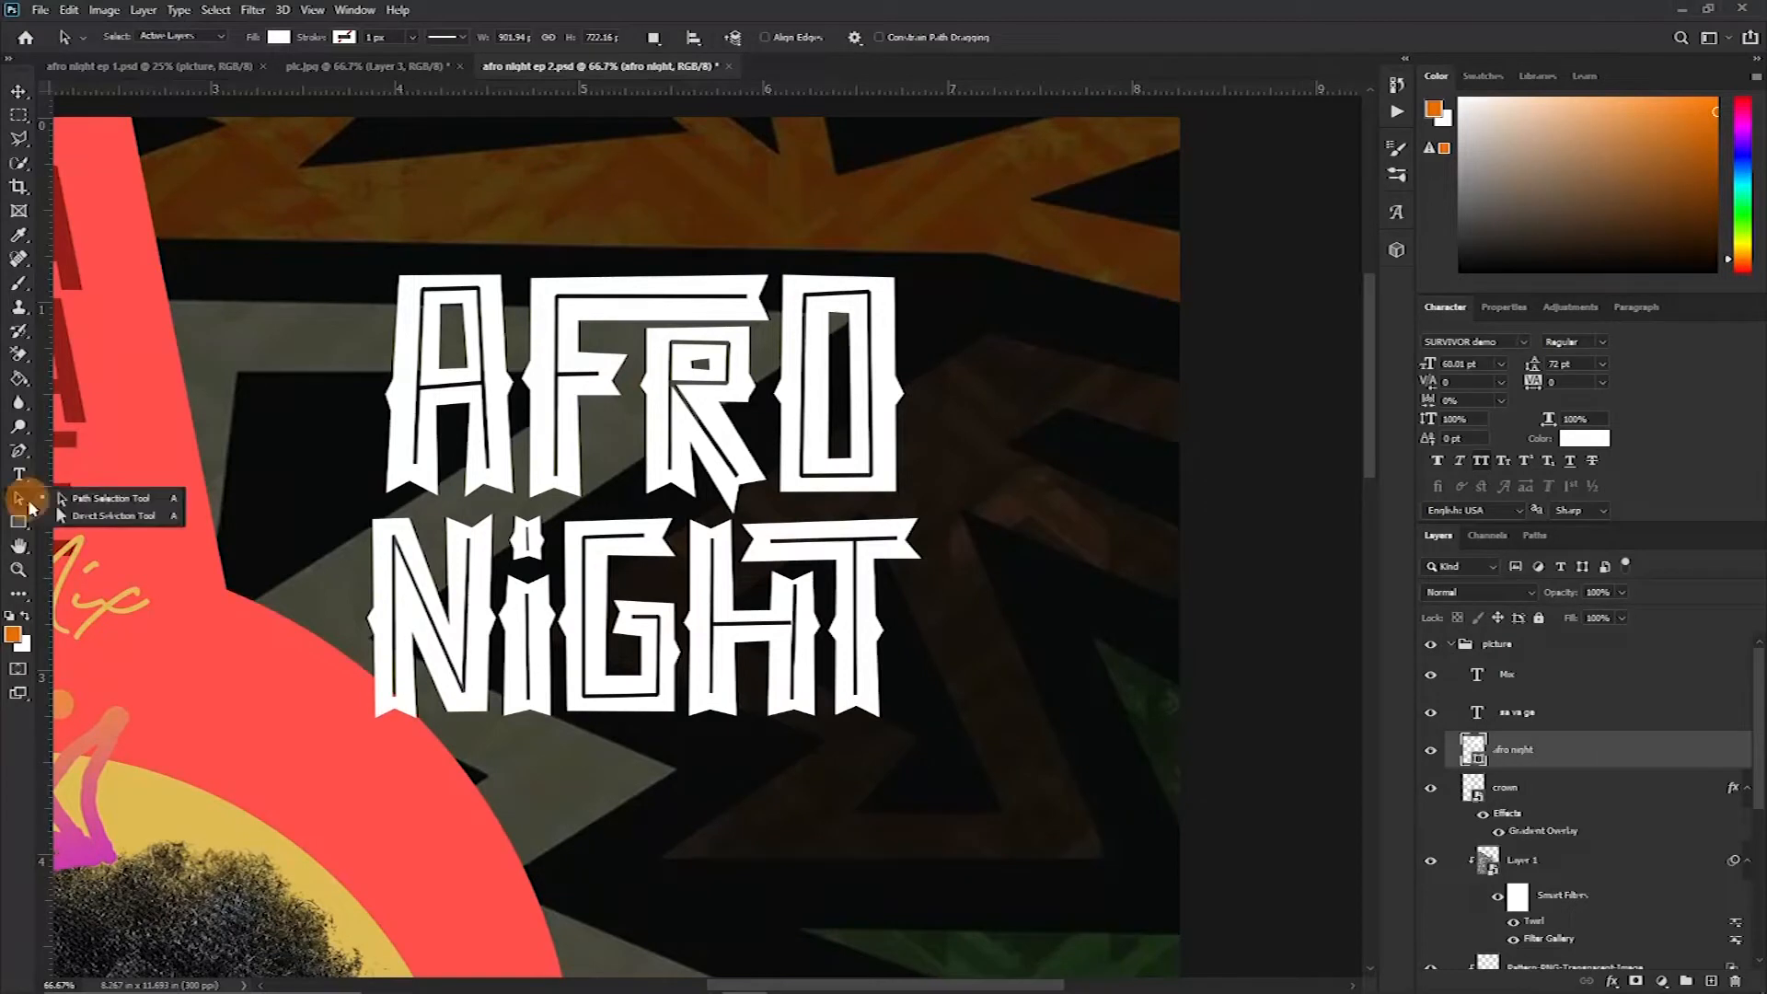
drag(339, 221, 925, 504)
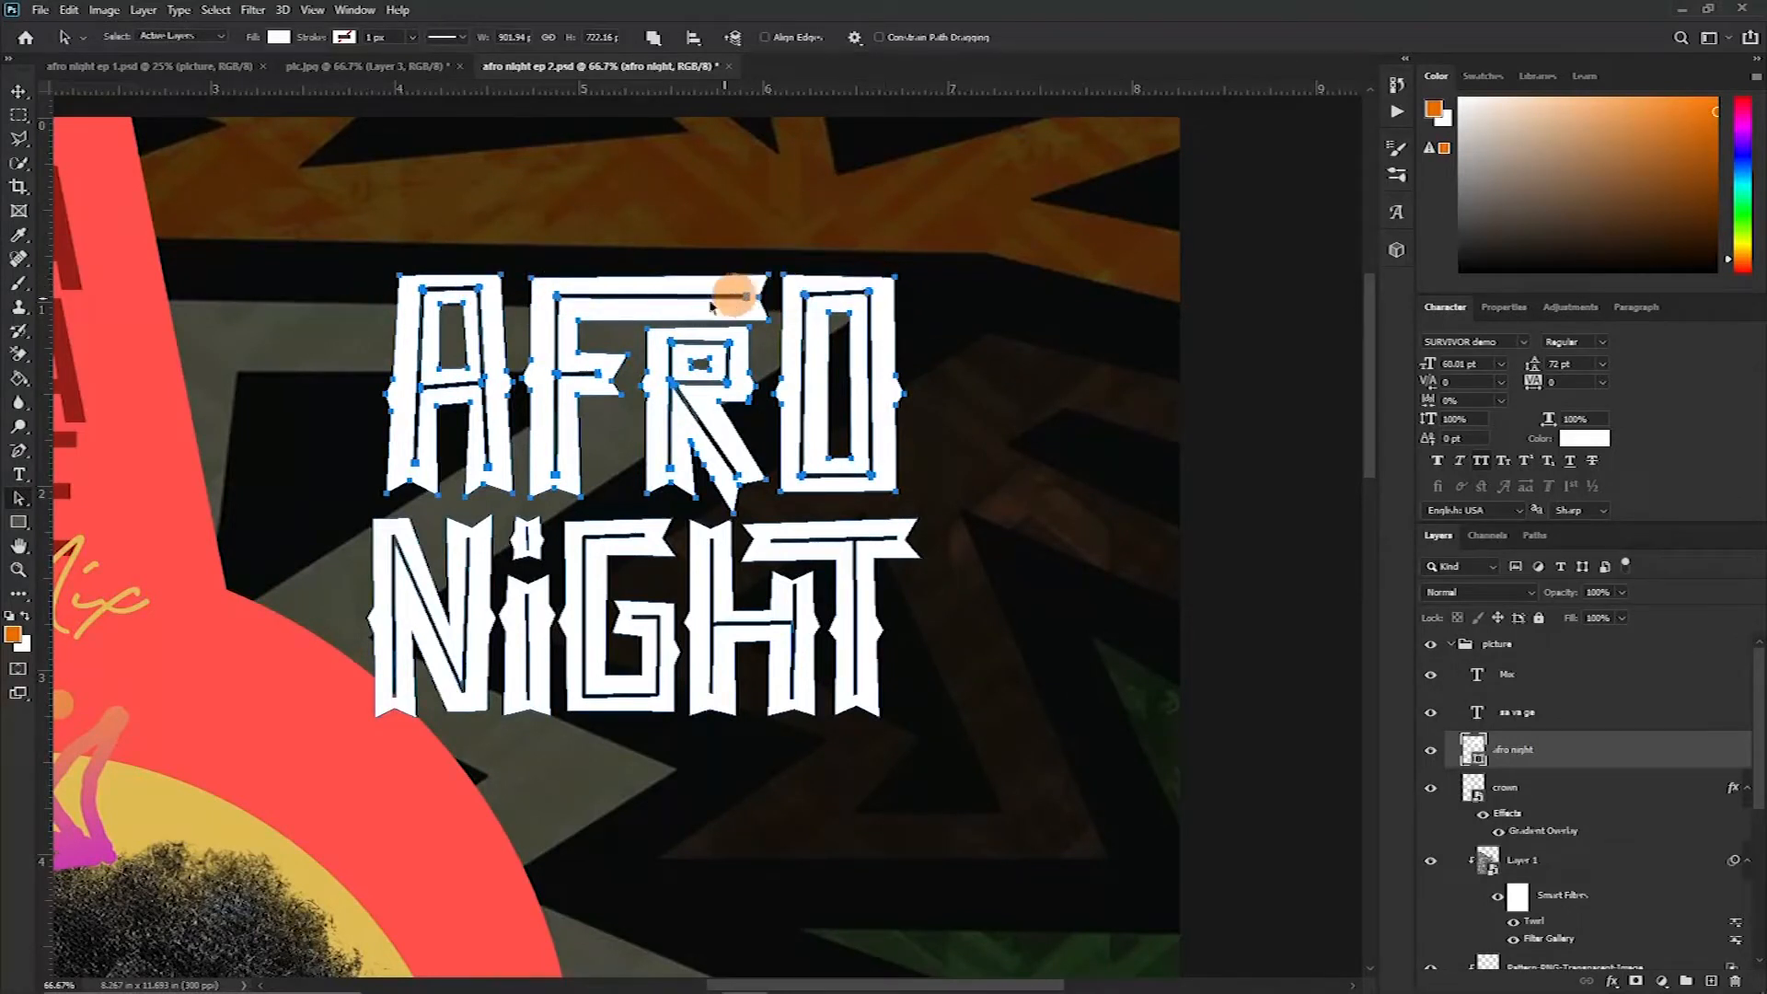
right_click(29, 508)
click(92, 498)
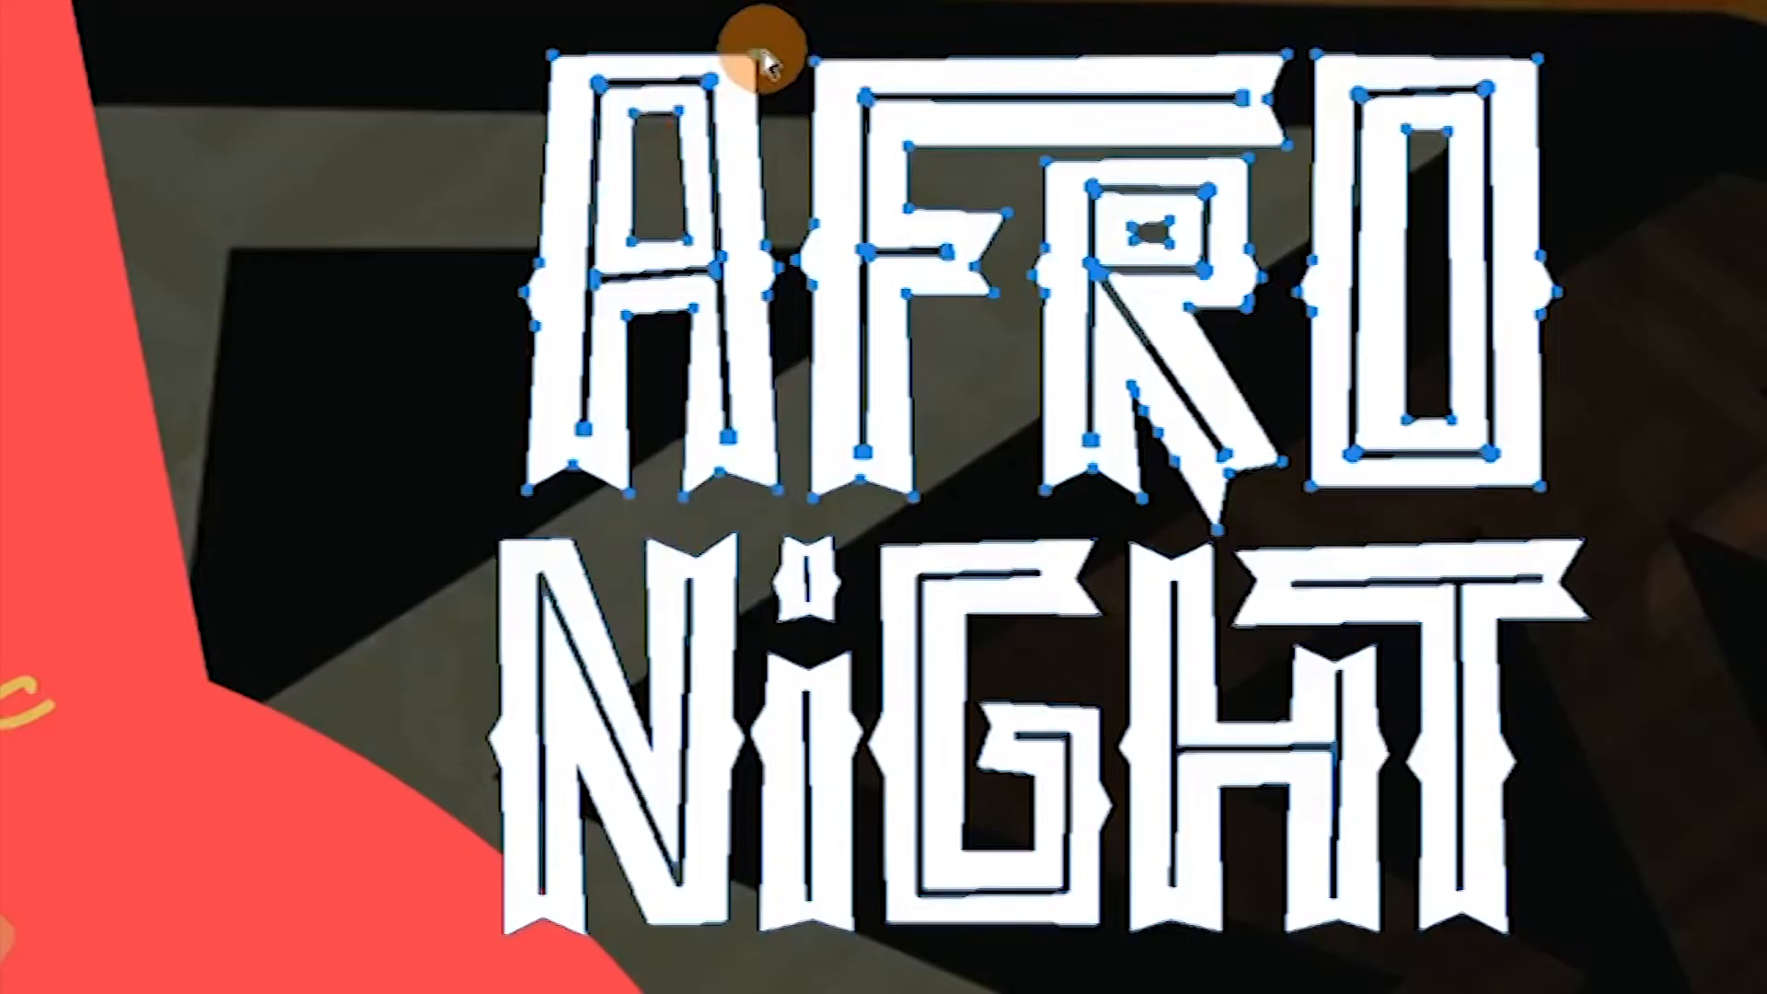
click(506, 273)
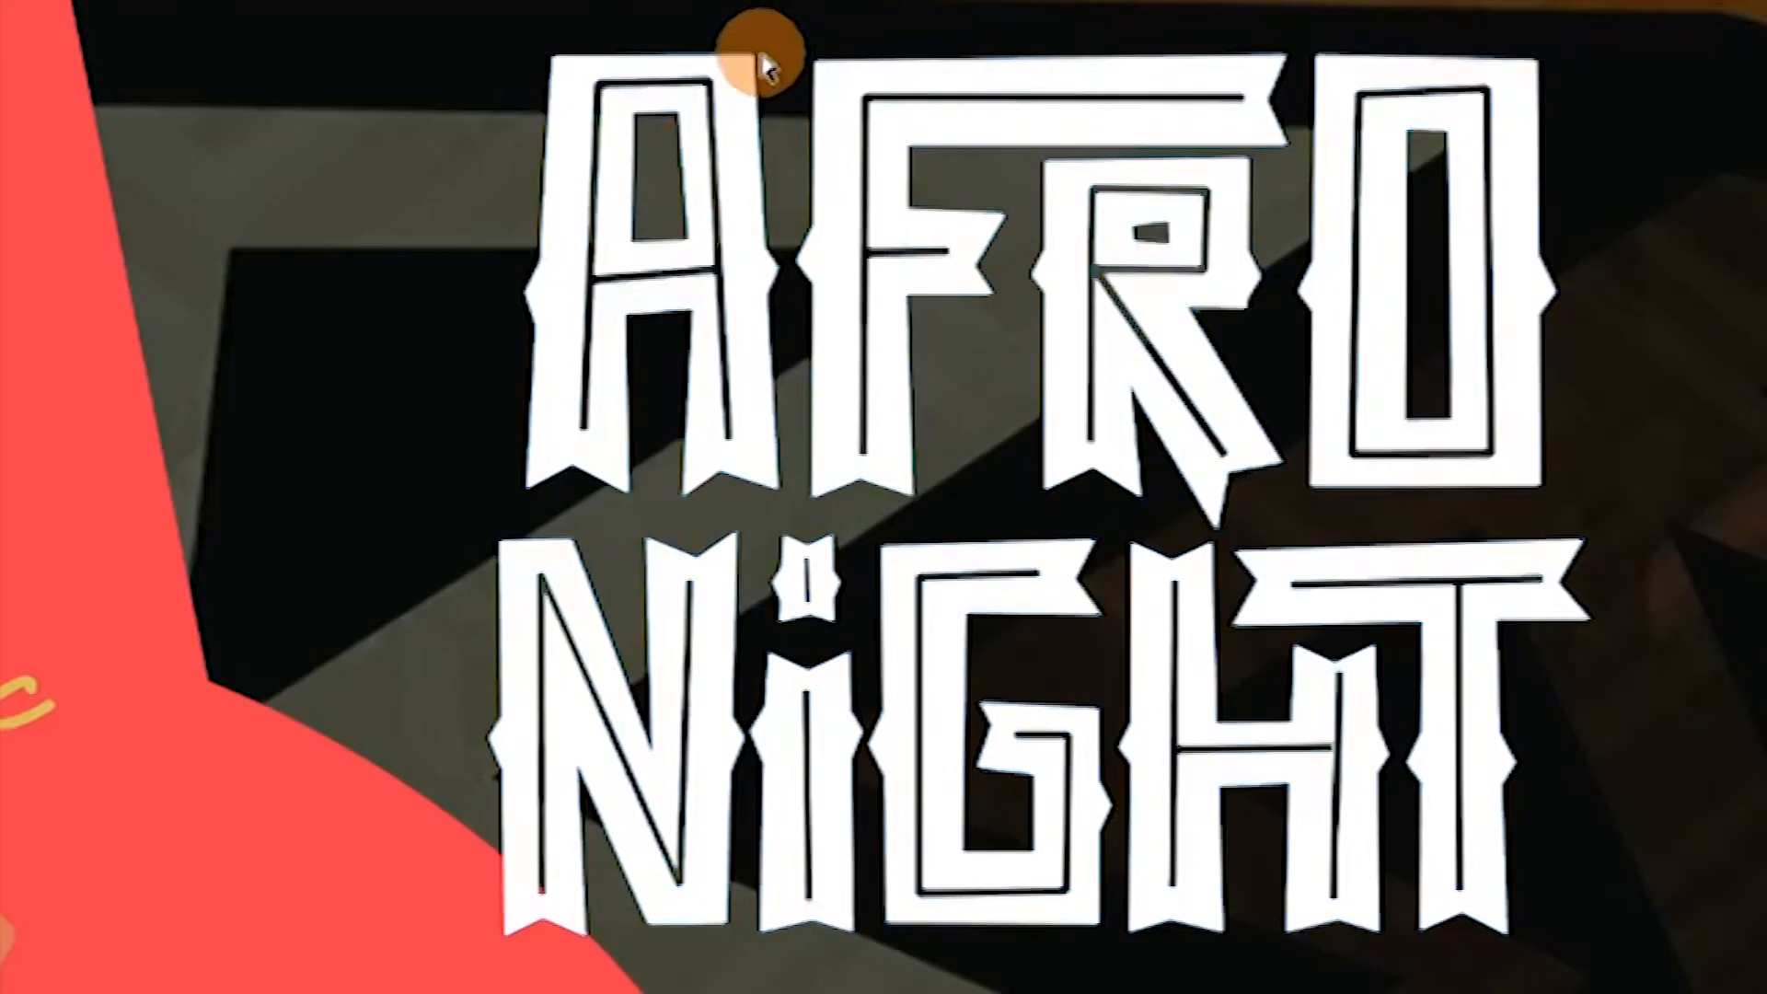
click(725, 57)
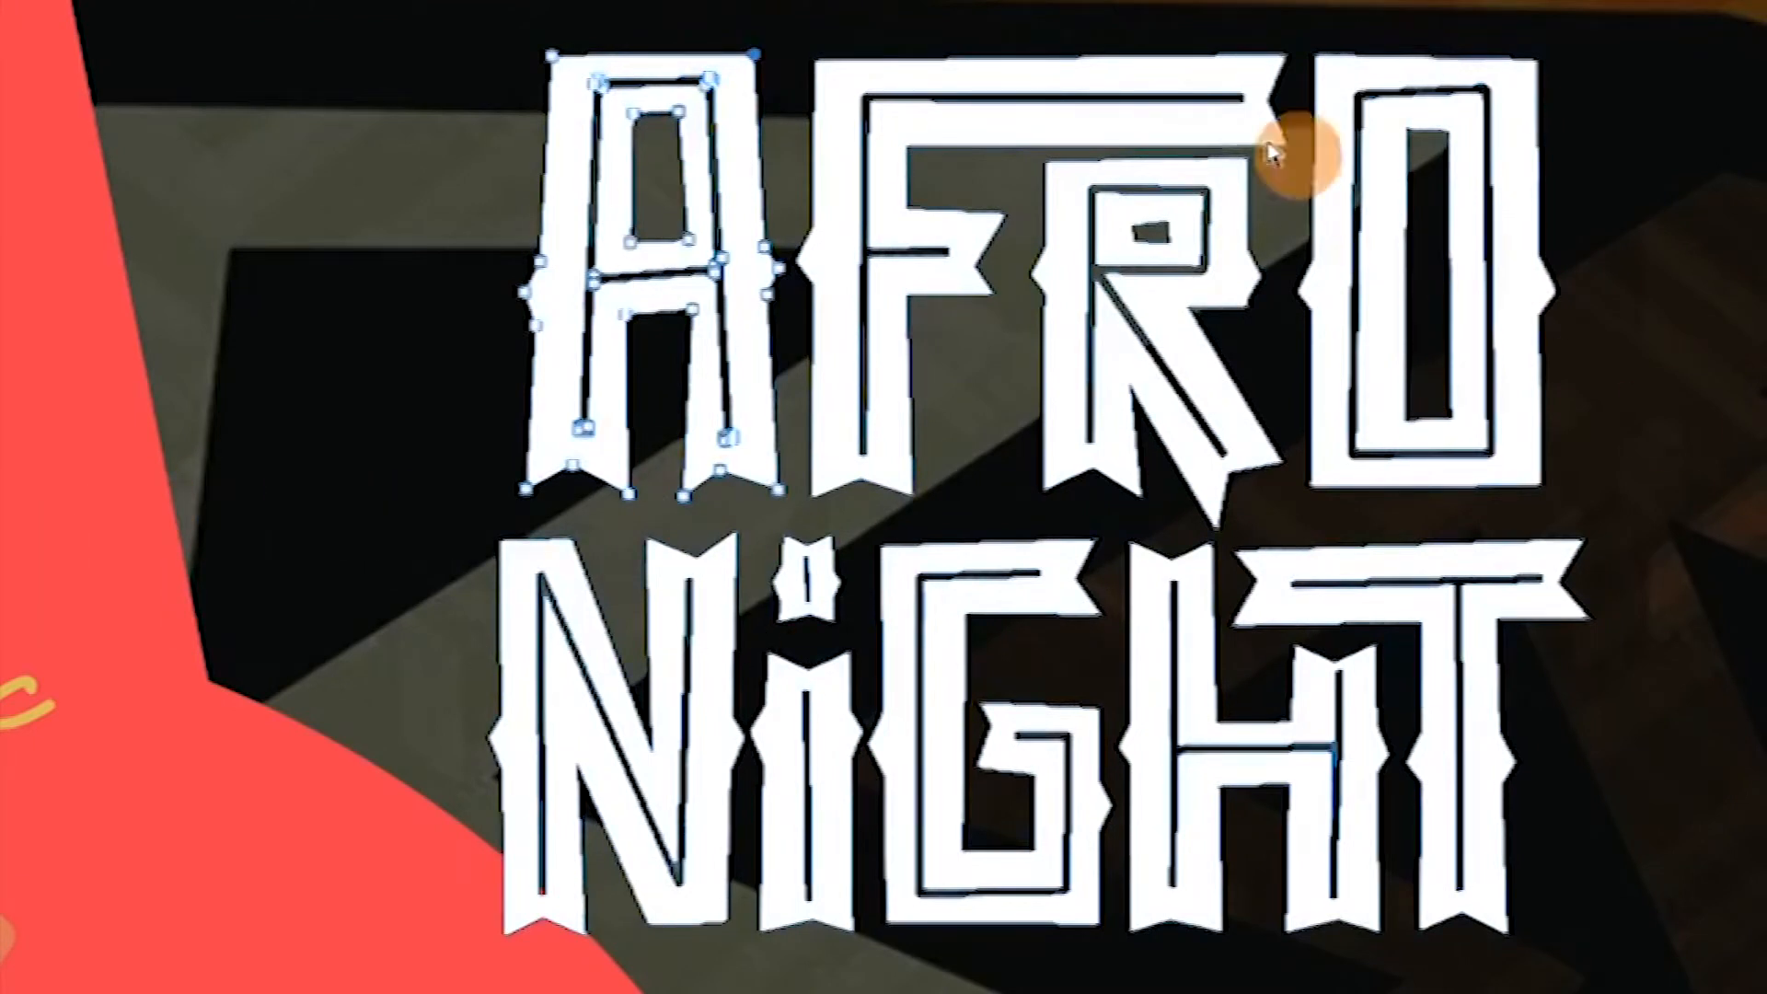
click(753, 55)
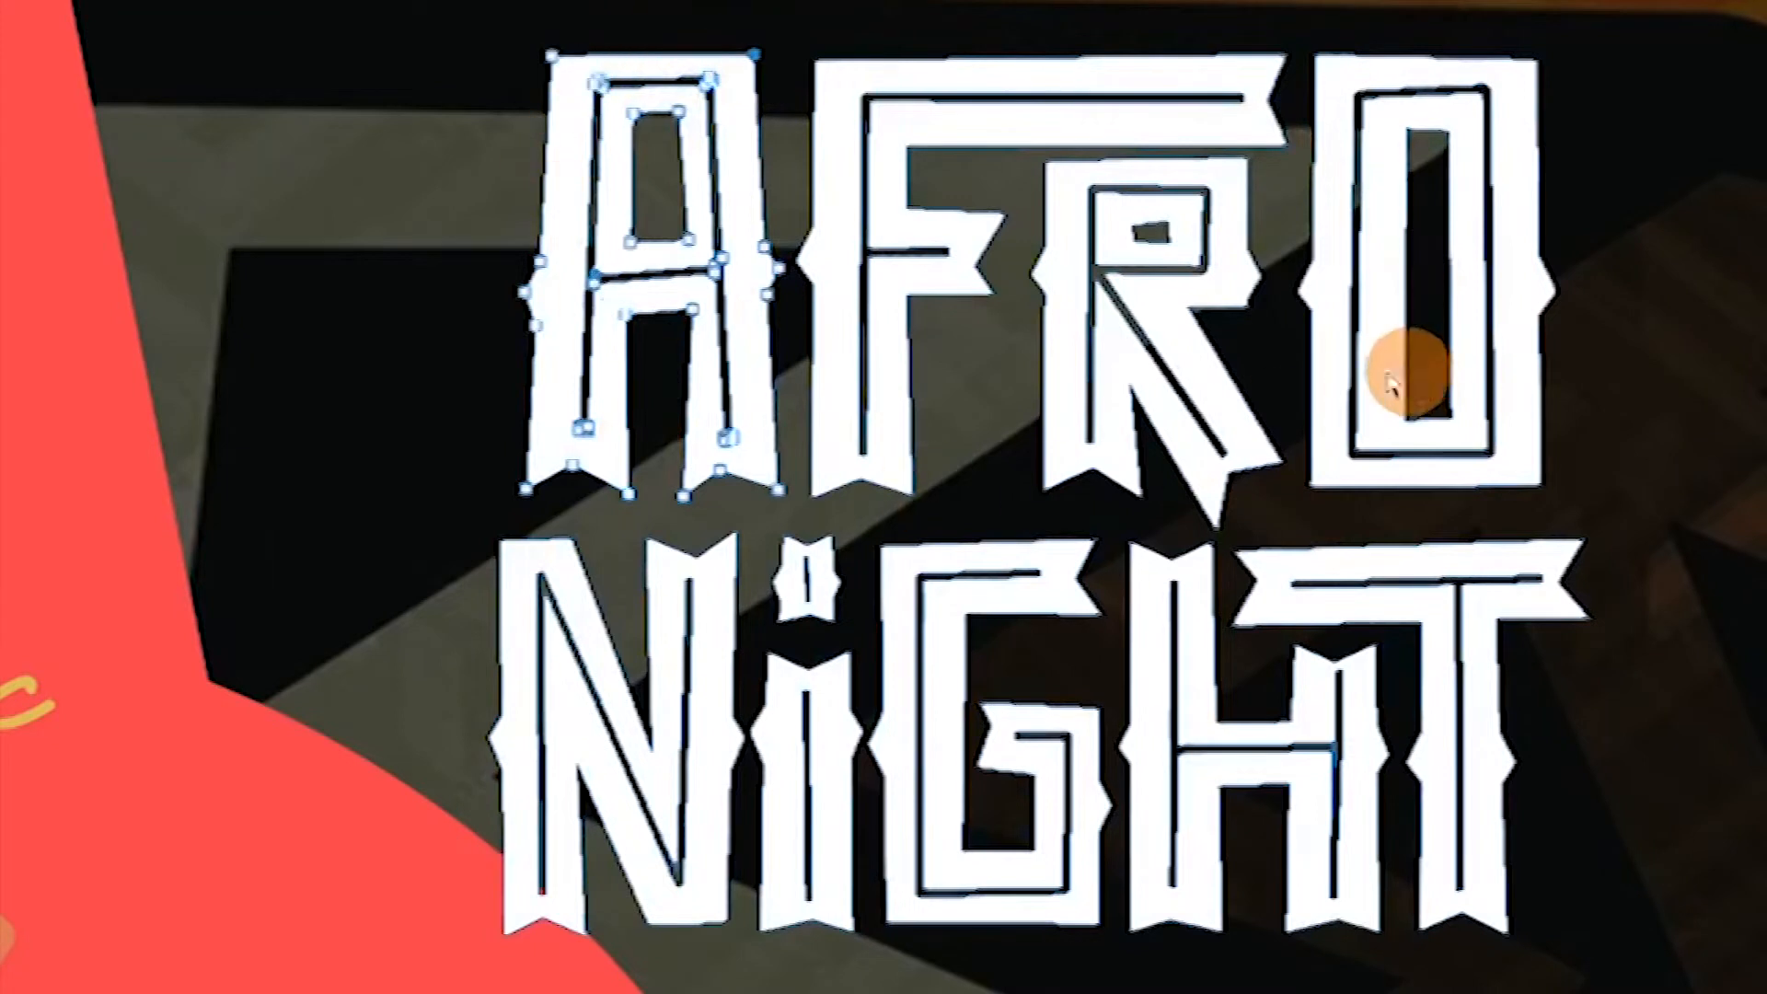
drag(370, 2, 1584, 532)
mouse_move(1598, 547)
mouse_down()
mouse_move(1621, 550)
mouse_move(1614, 532)
mouse_up()
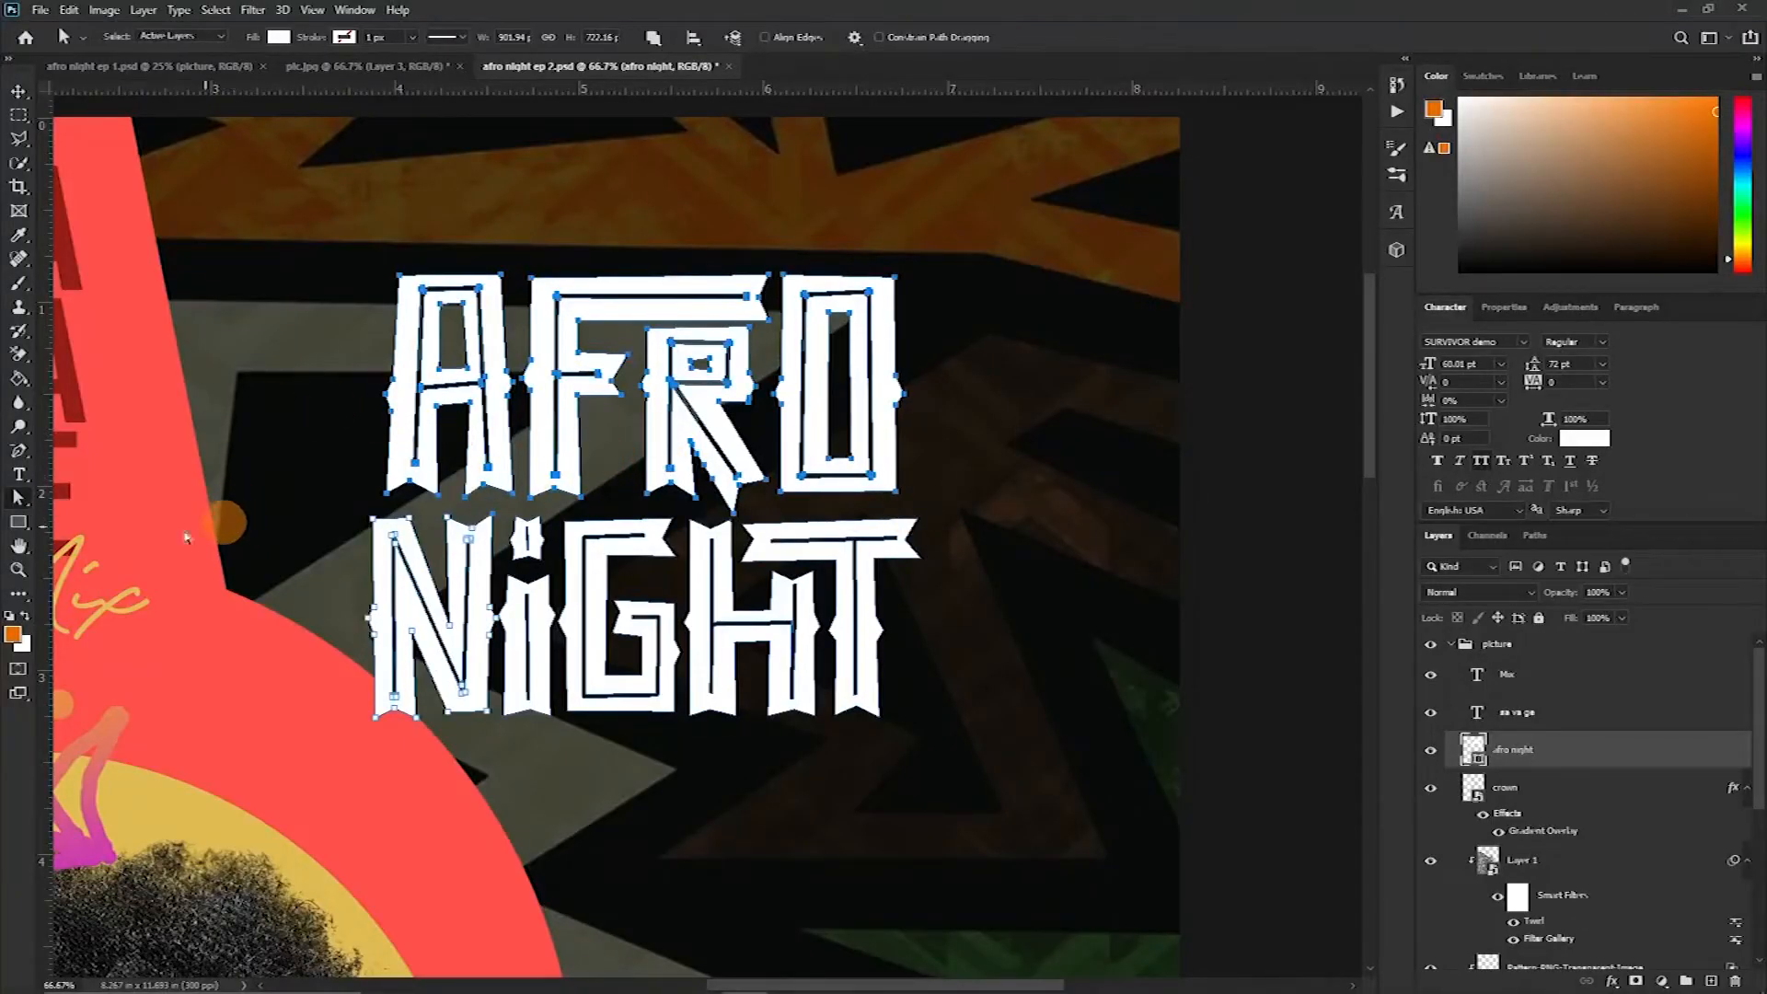
click(21, 504)
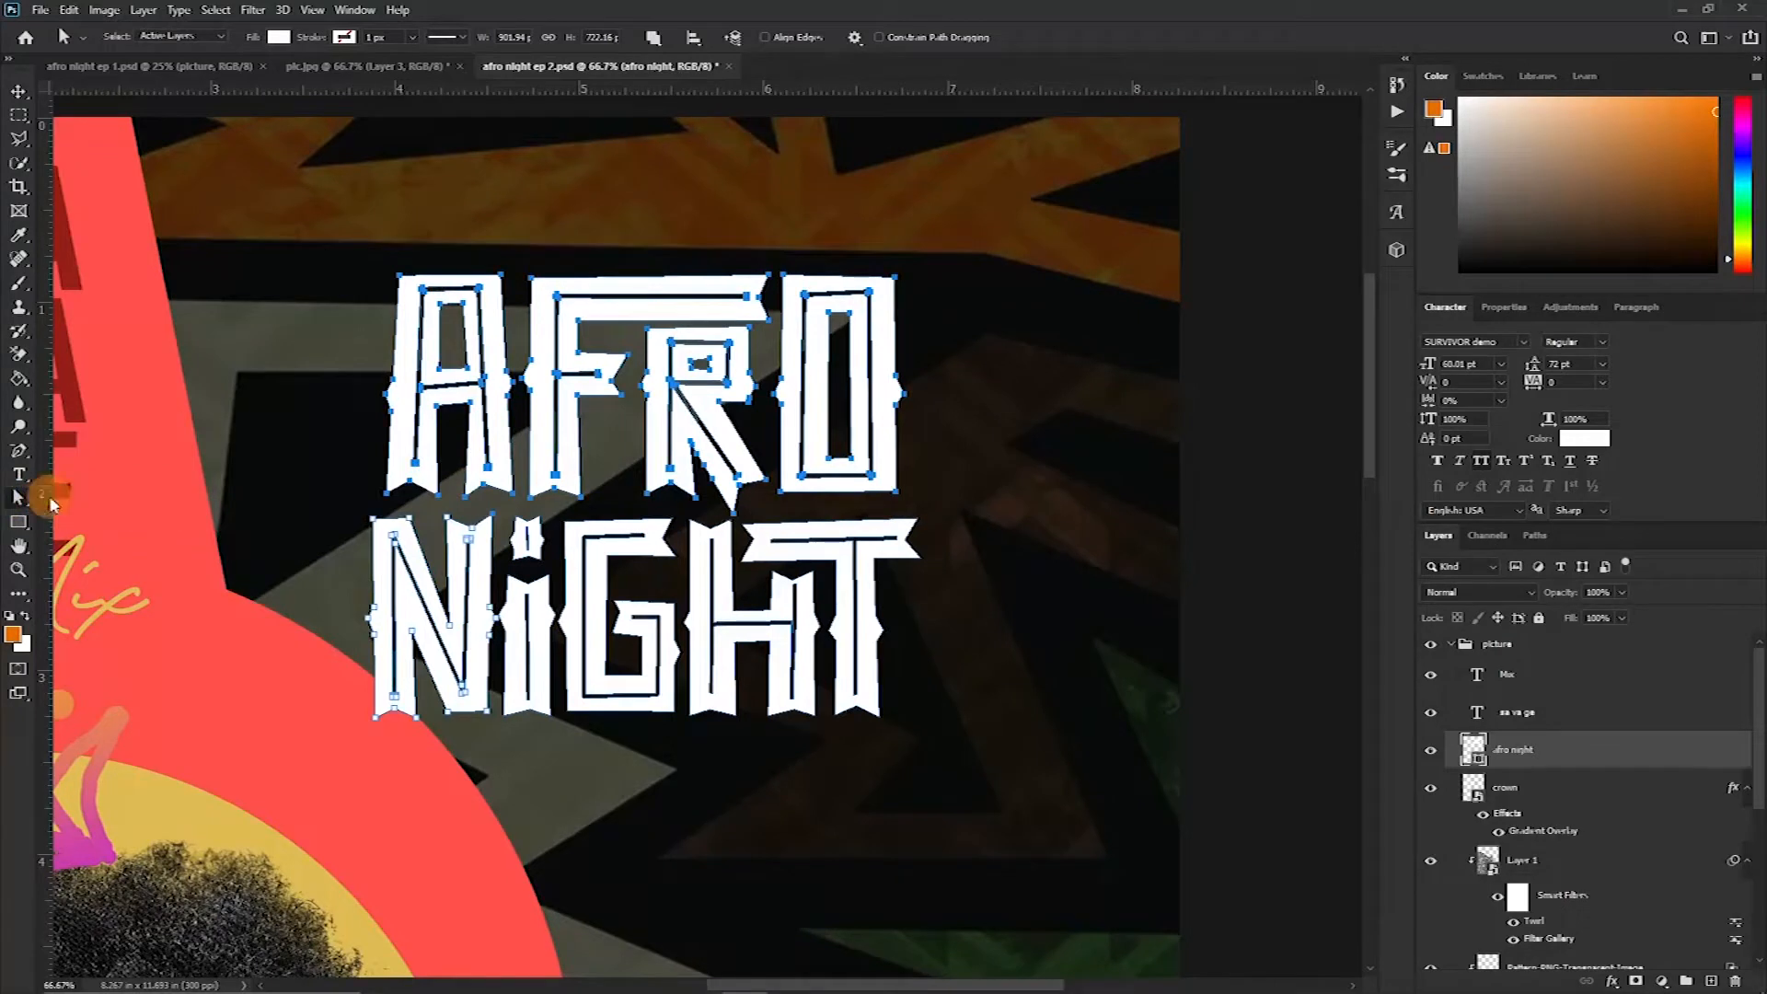
drag(367, 240, 917, 497)
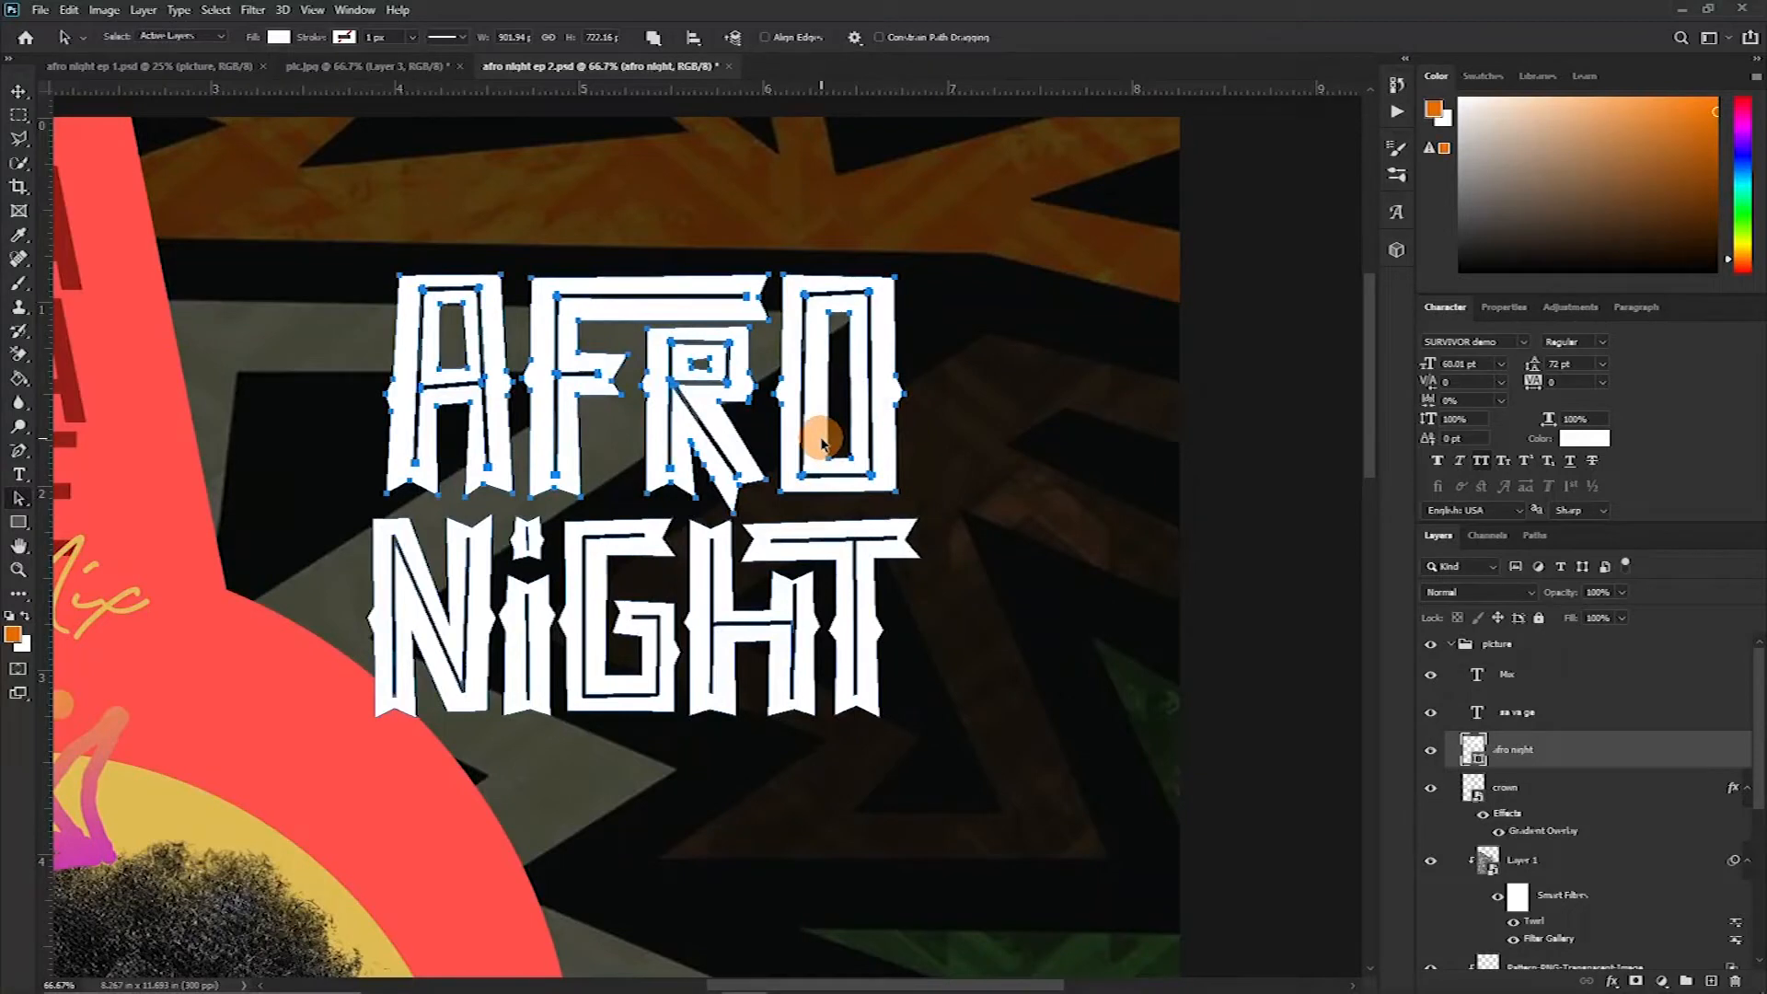
drag(732, 416, 731, 416)
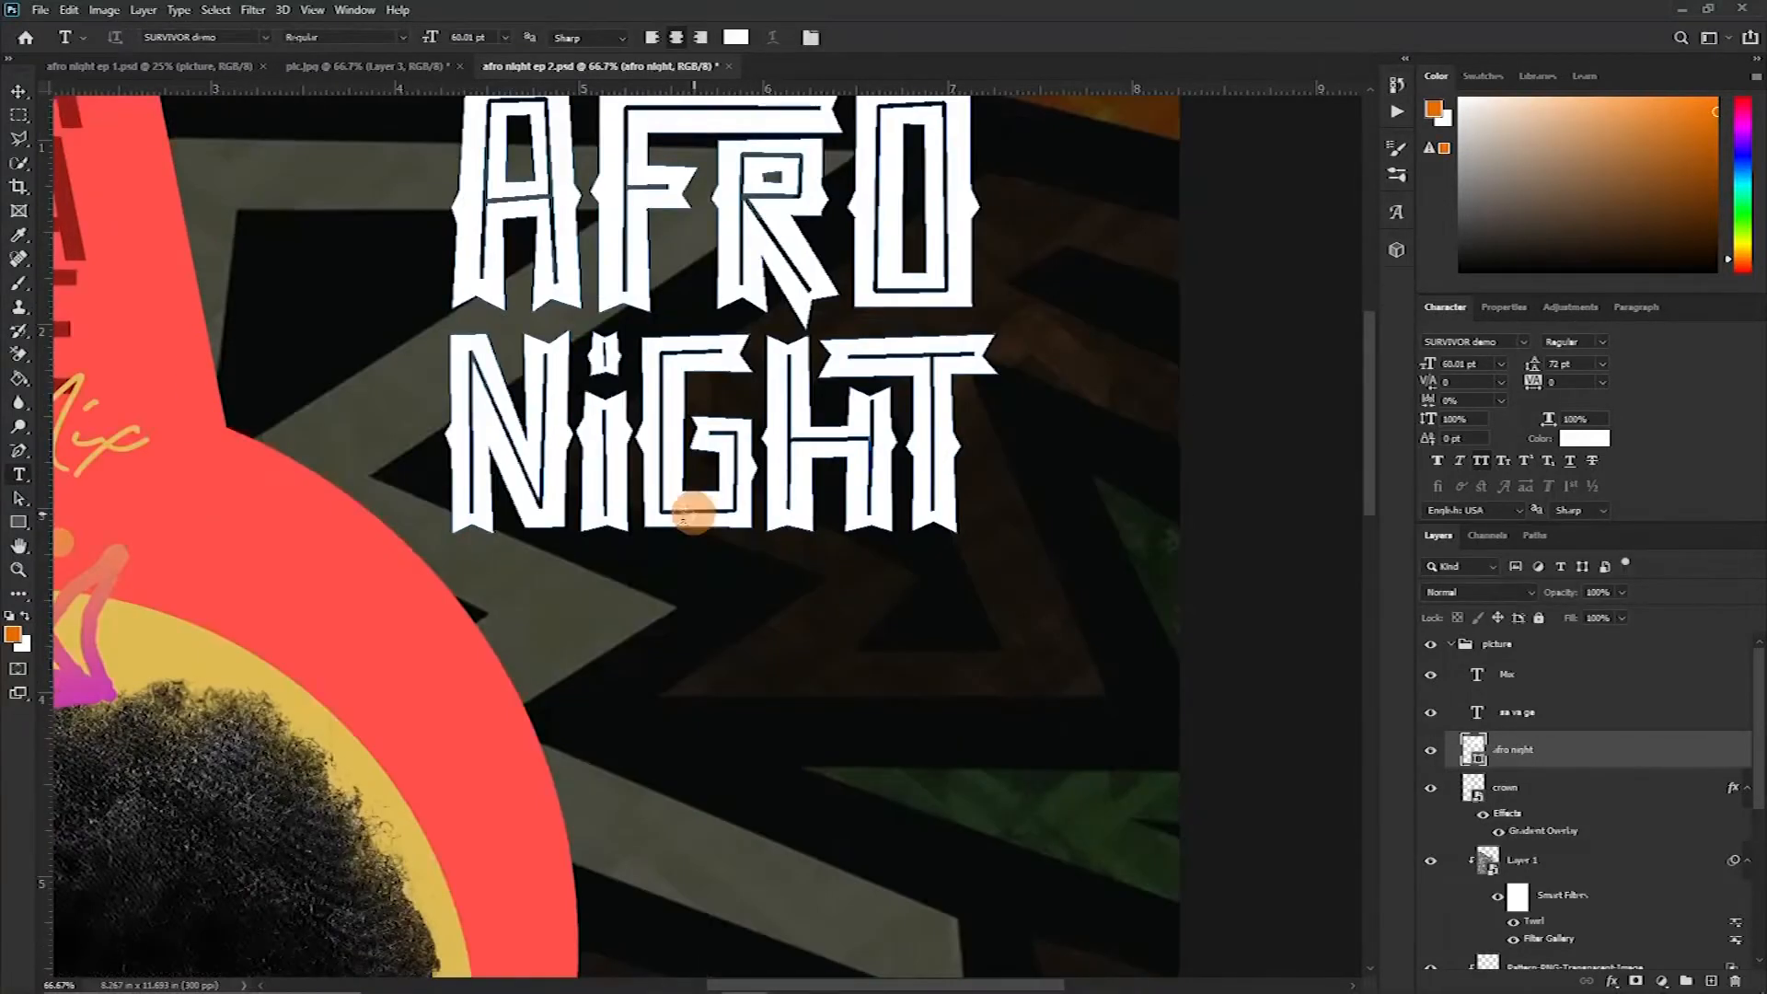
Add the text "Beyond the return" just below the NIGHT title
click(513, 605)
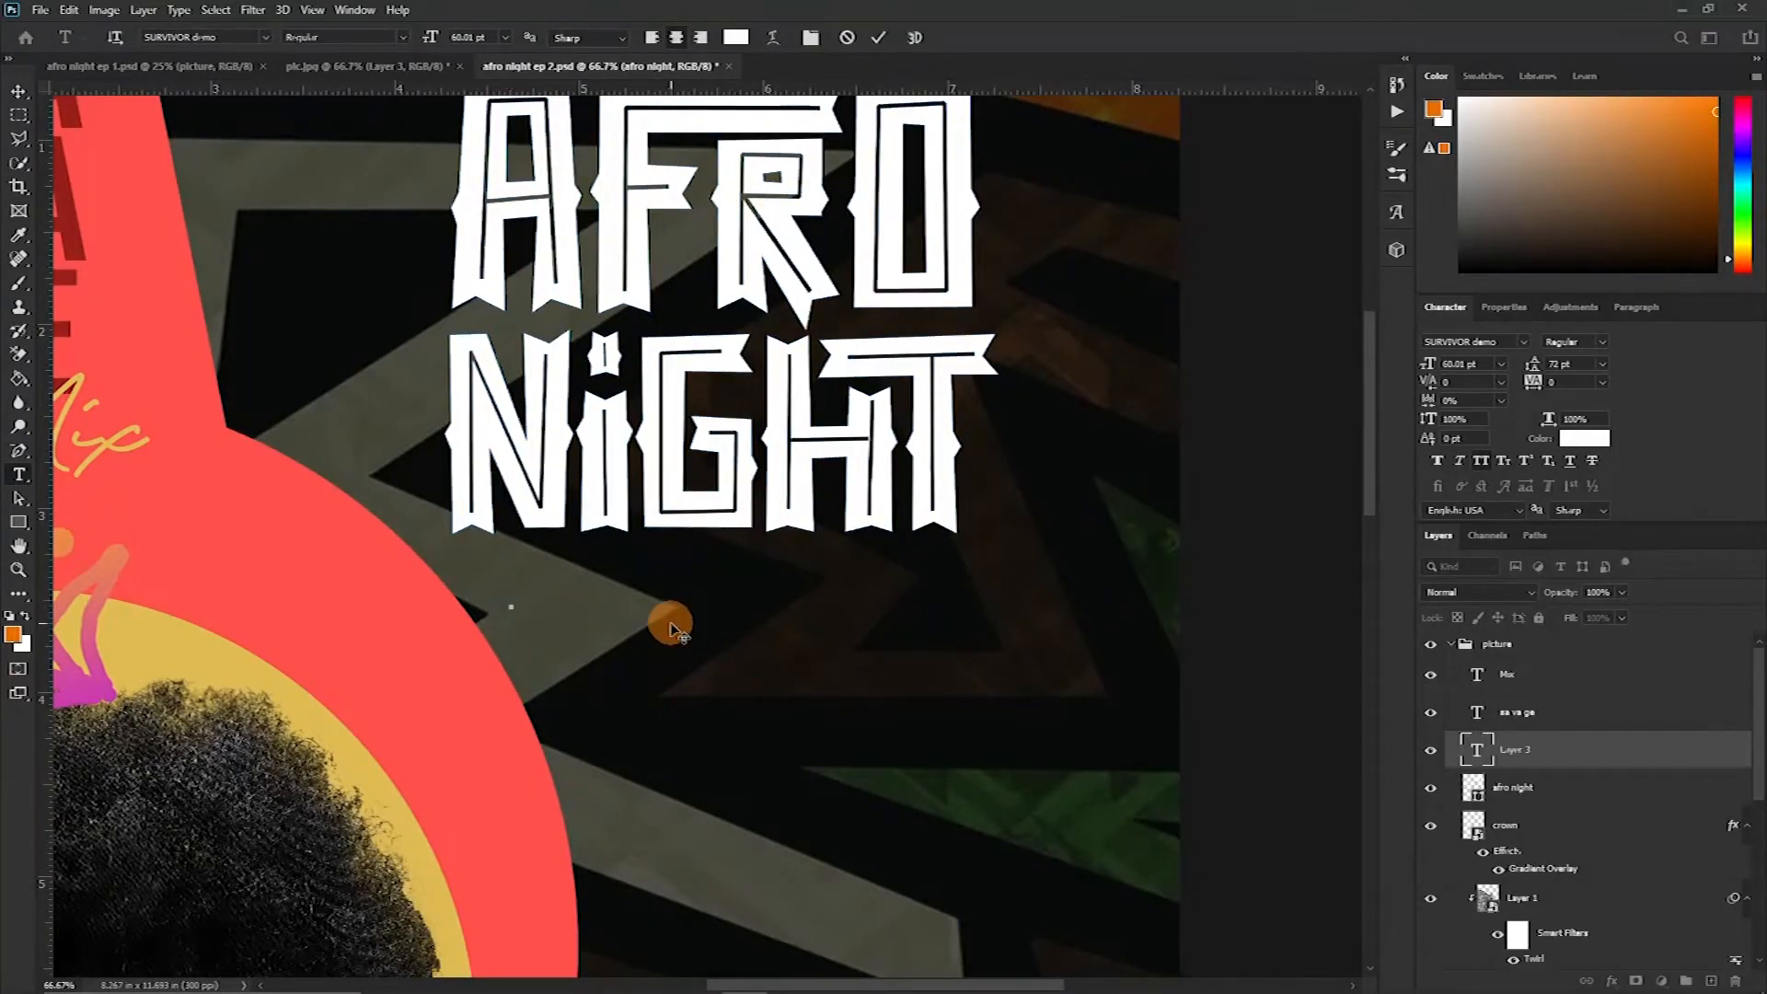
text(B)
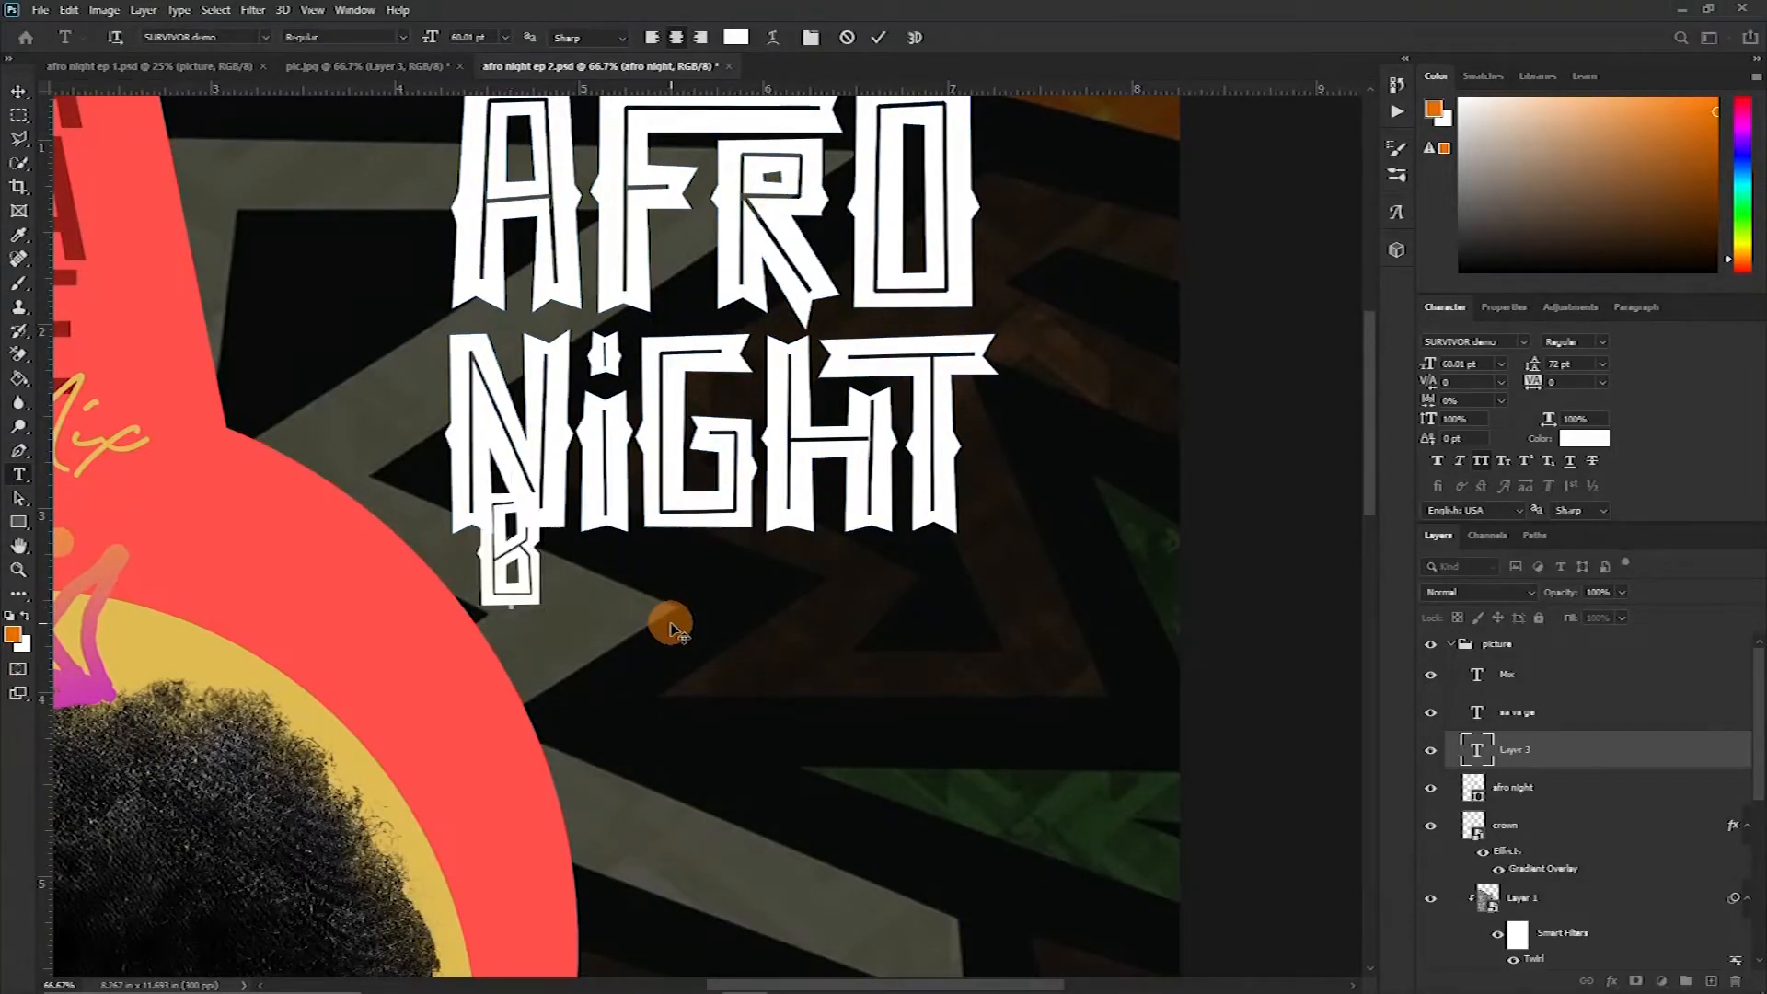
text(eyond the return)
key(ctrl+Return)
Change the tagline's font to Robertson Alternate
click(1488, 342)
text(robe)
click(1489, 410)
click(504, 566)
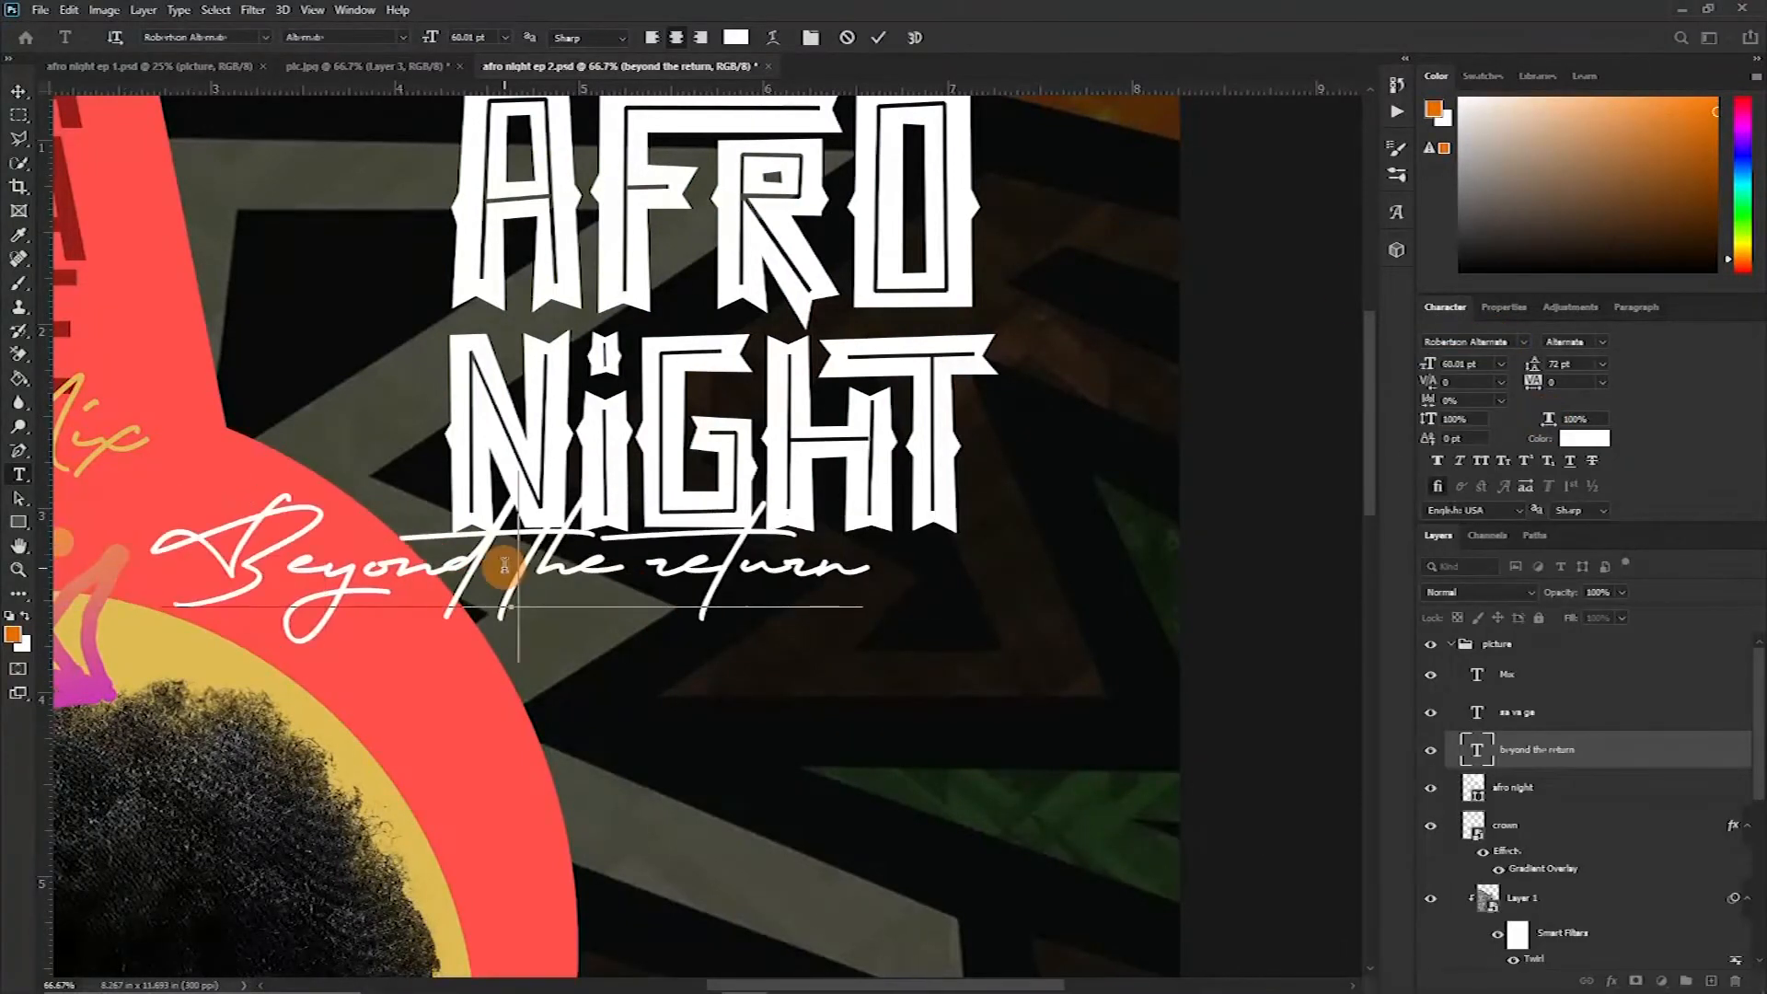
Replace the lowercase r of "return" with a capital R and commit the text
drag(686, 568, 664, 567)
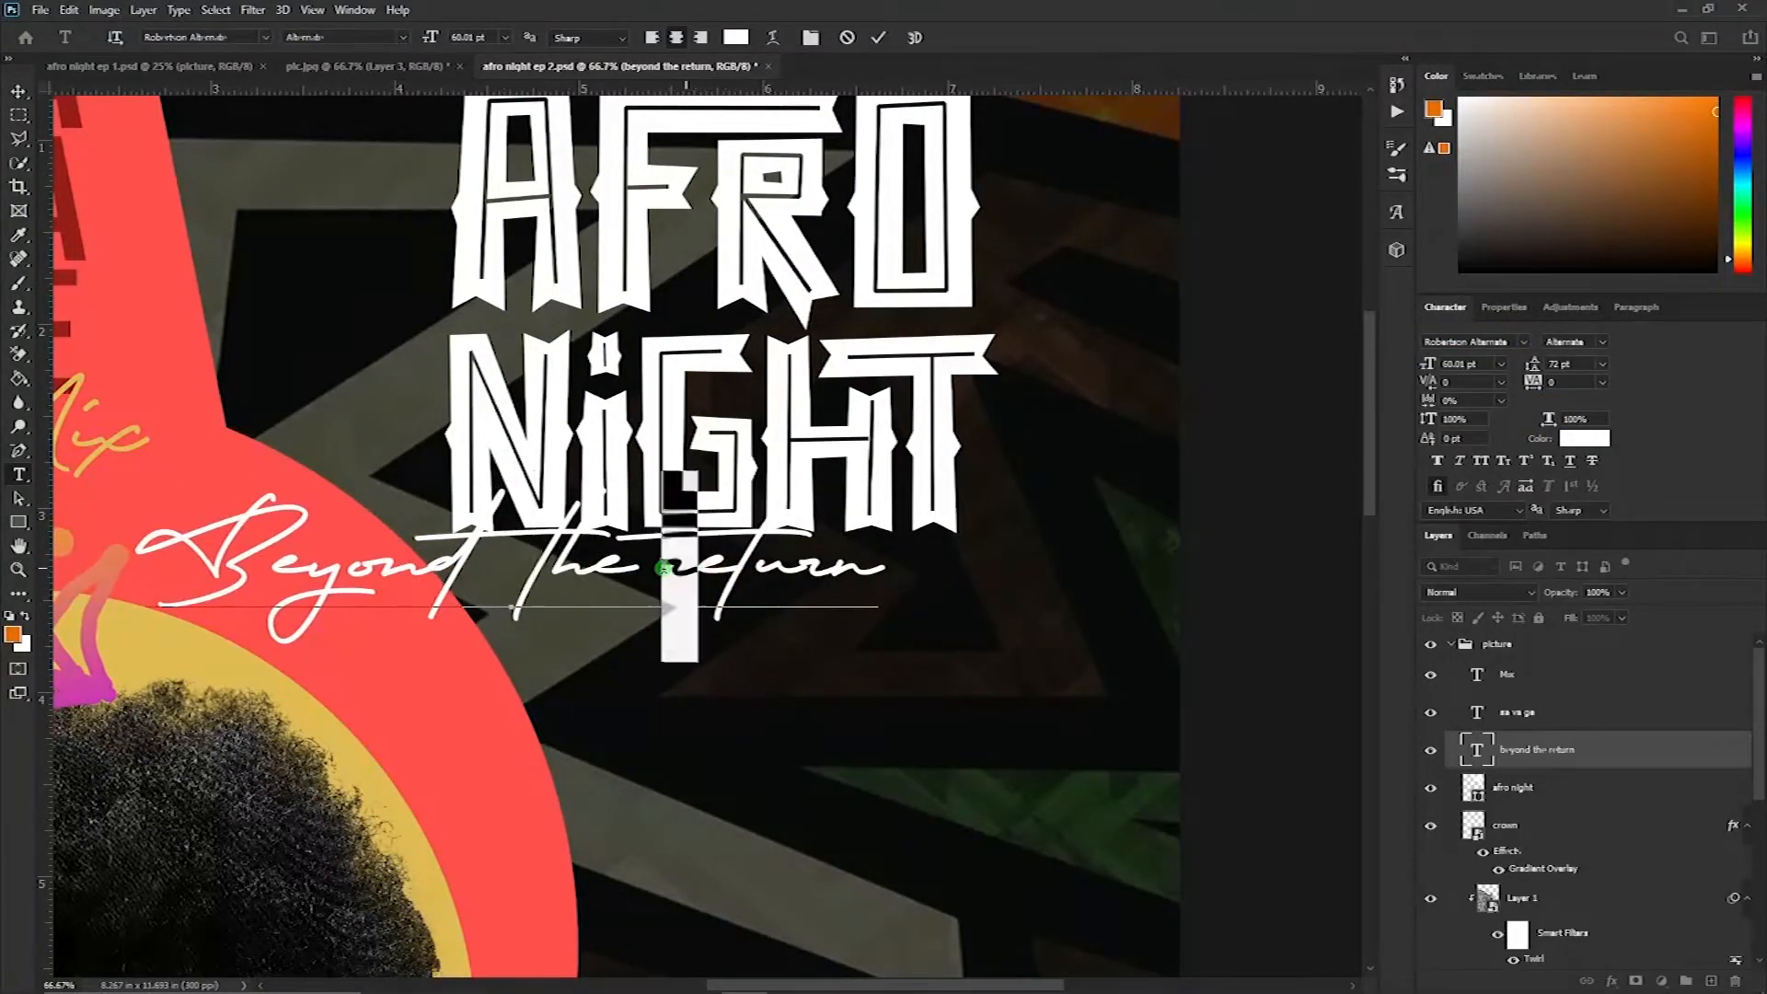
text(R)
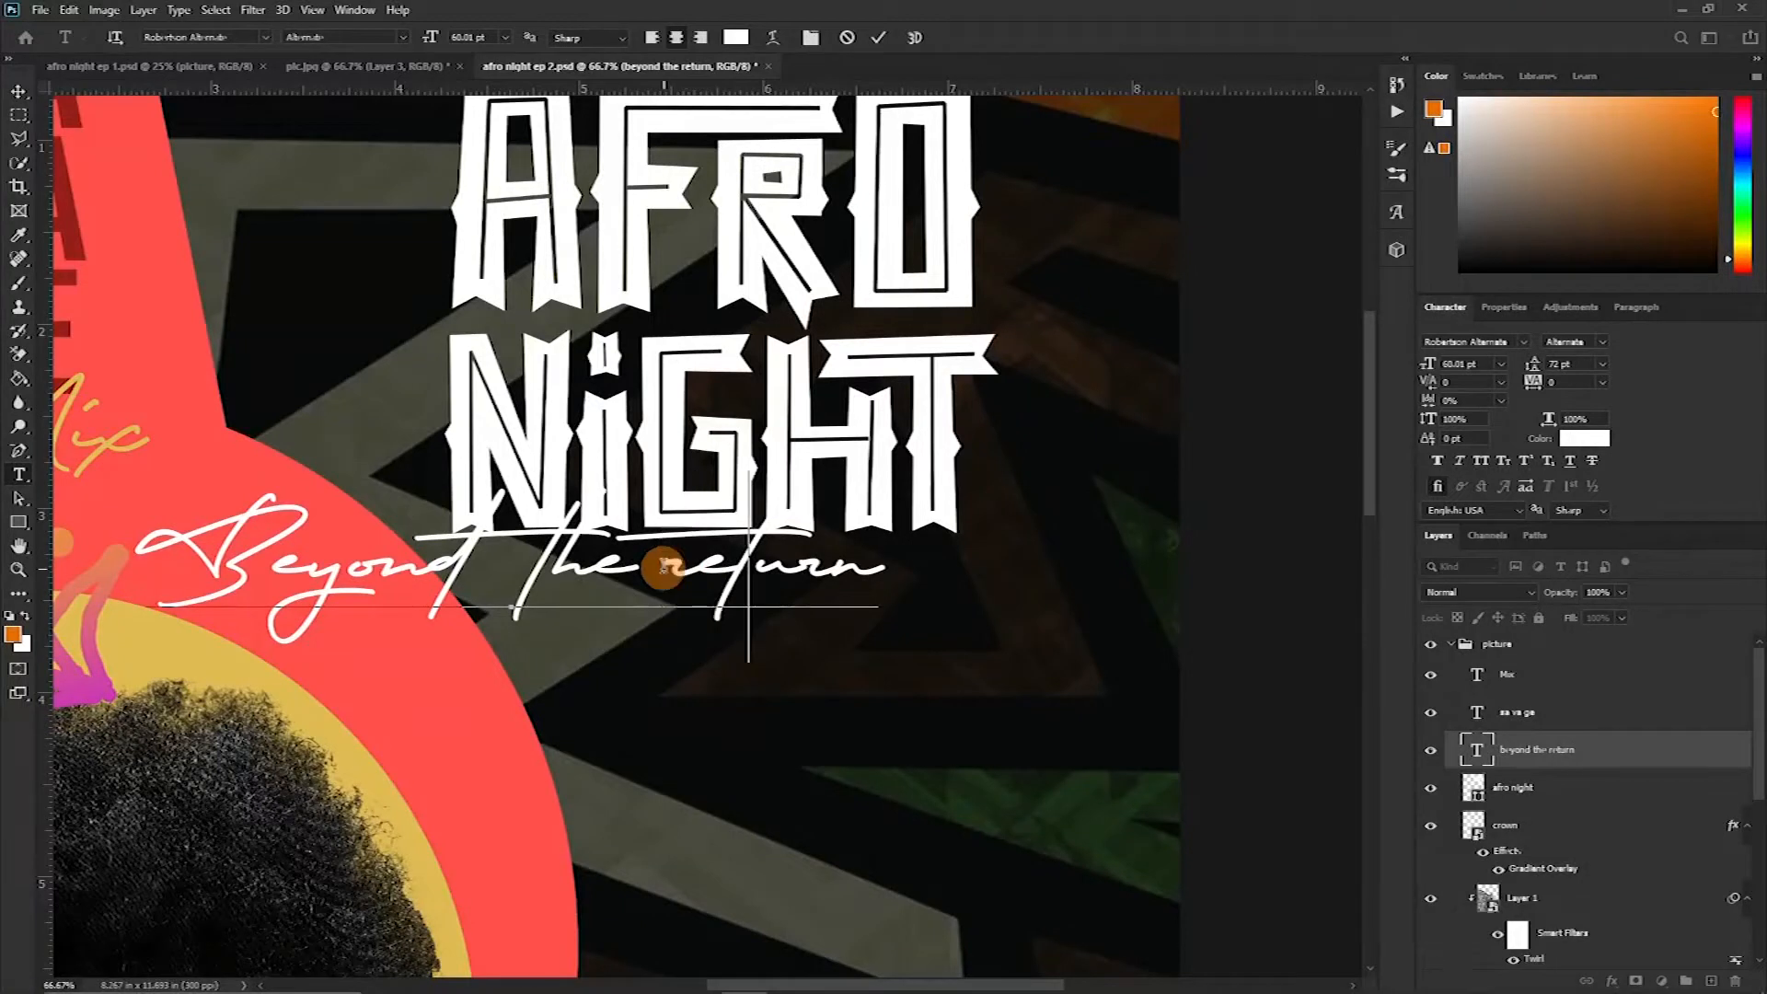
click(880, 38)
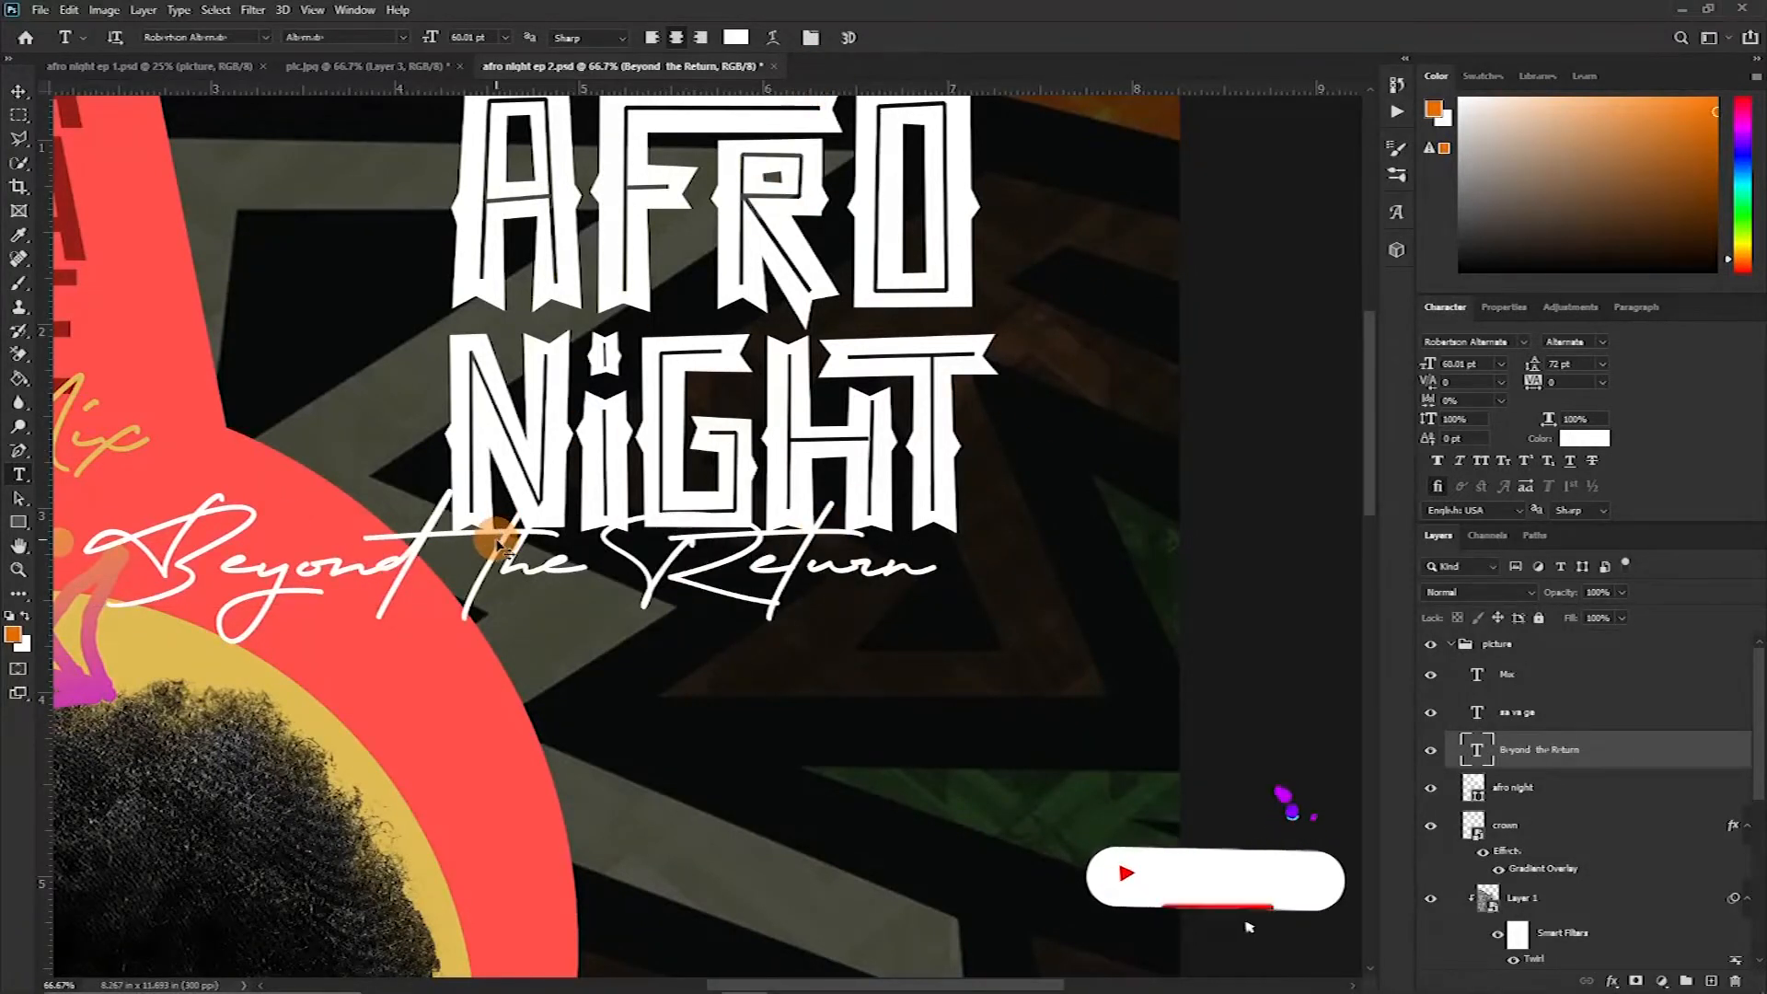
Scale the tagline down and move it to sit under NIGHT
key(ctrl+t)
drag(79, 472, 458, 609)
drag(758, 634, 739, 561)
key(Return)
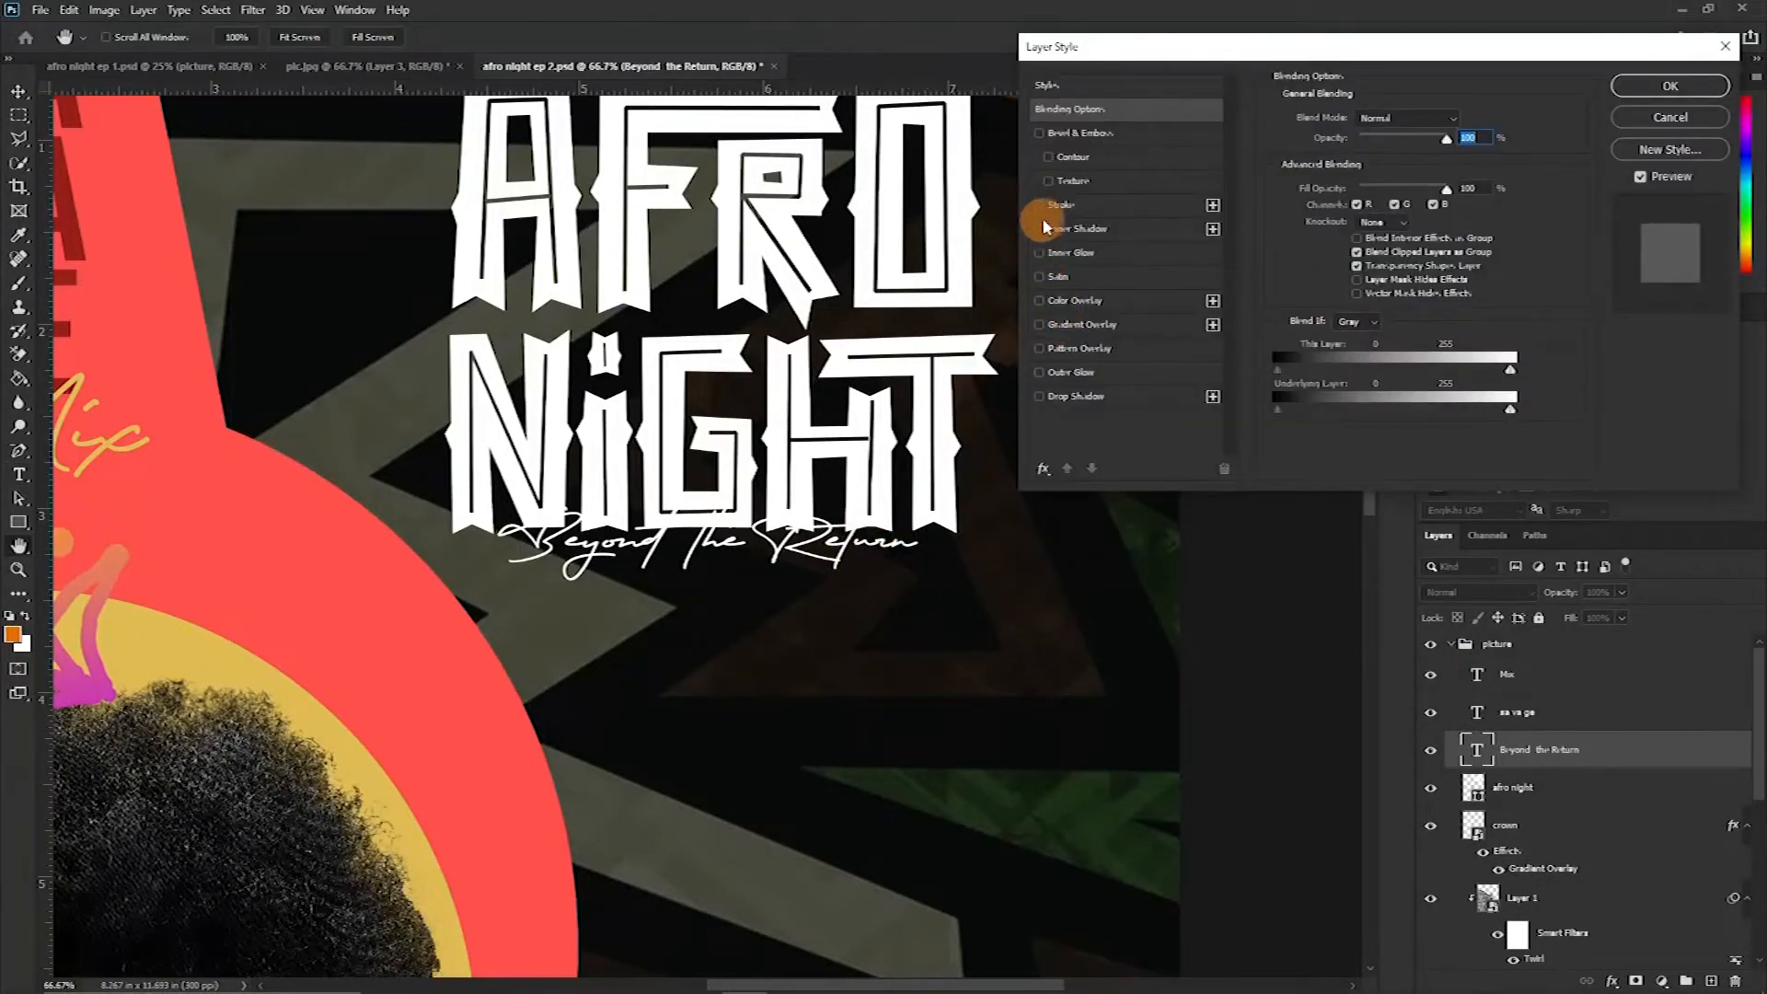
Add Stroke and Drop Shadow layer styles to the tagline
click(1040, 206)
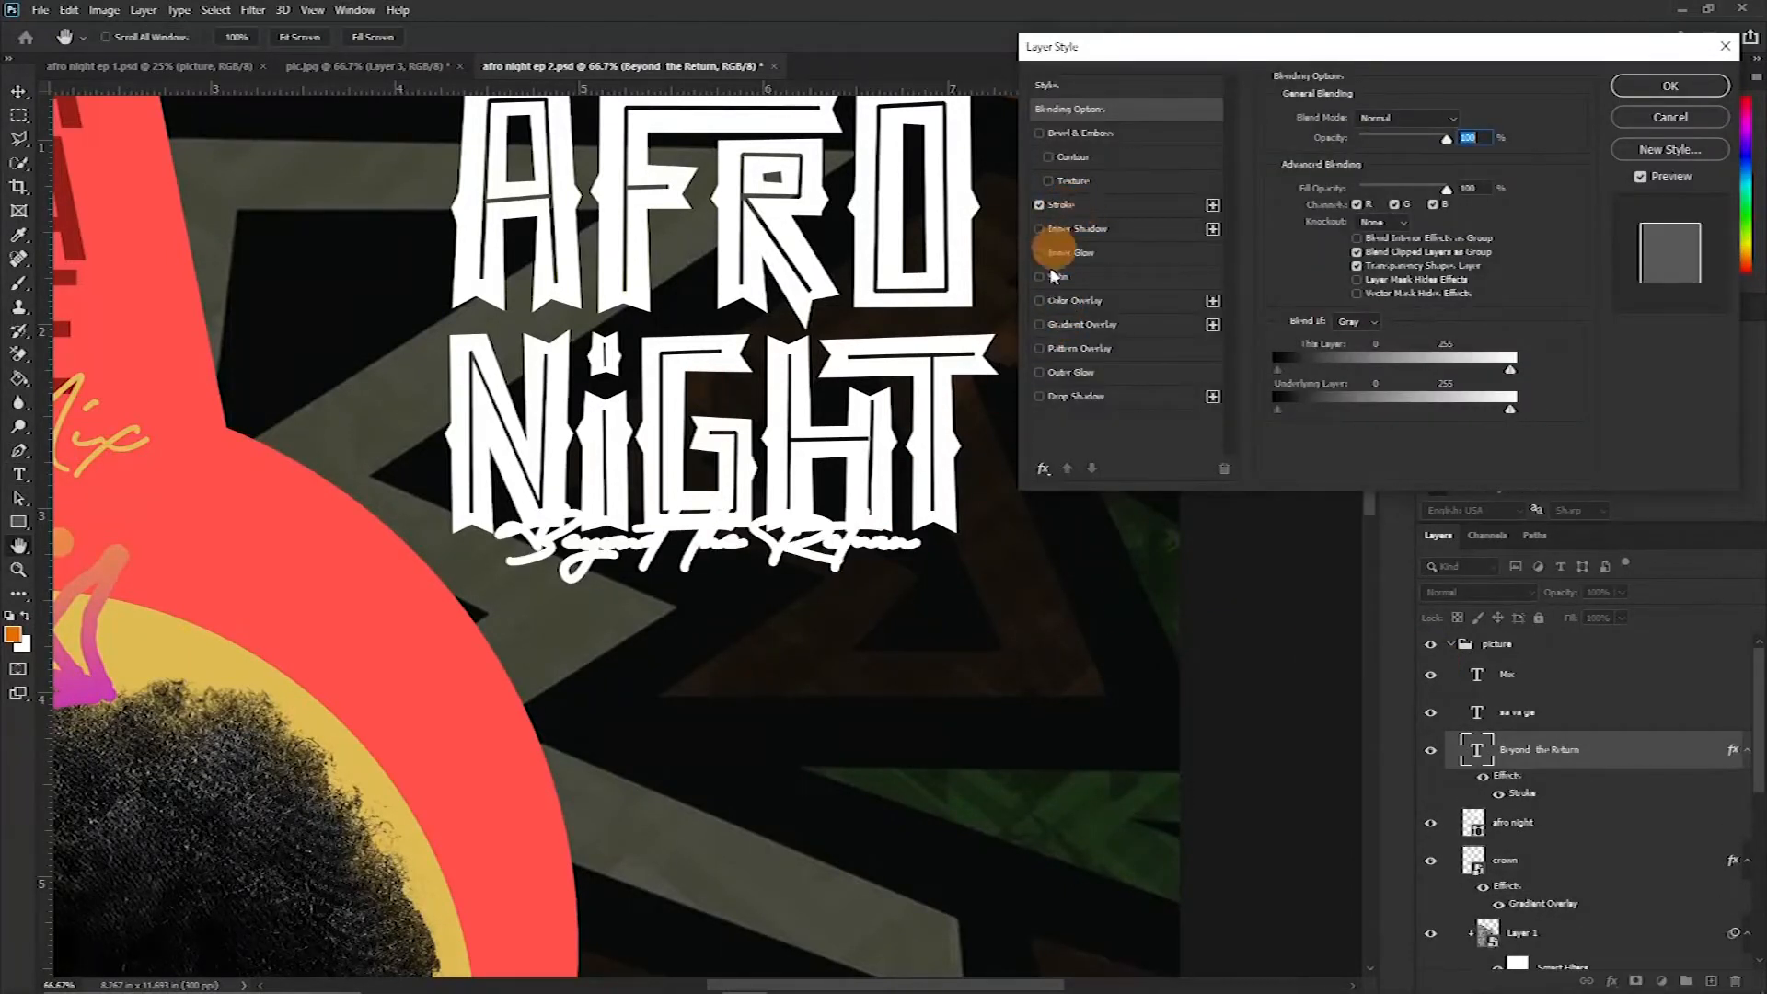
click(1039, 398)
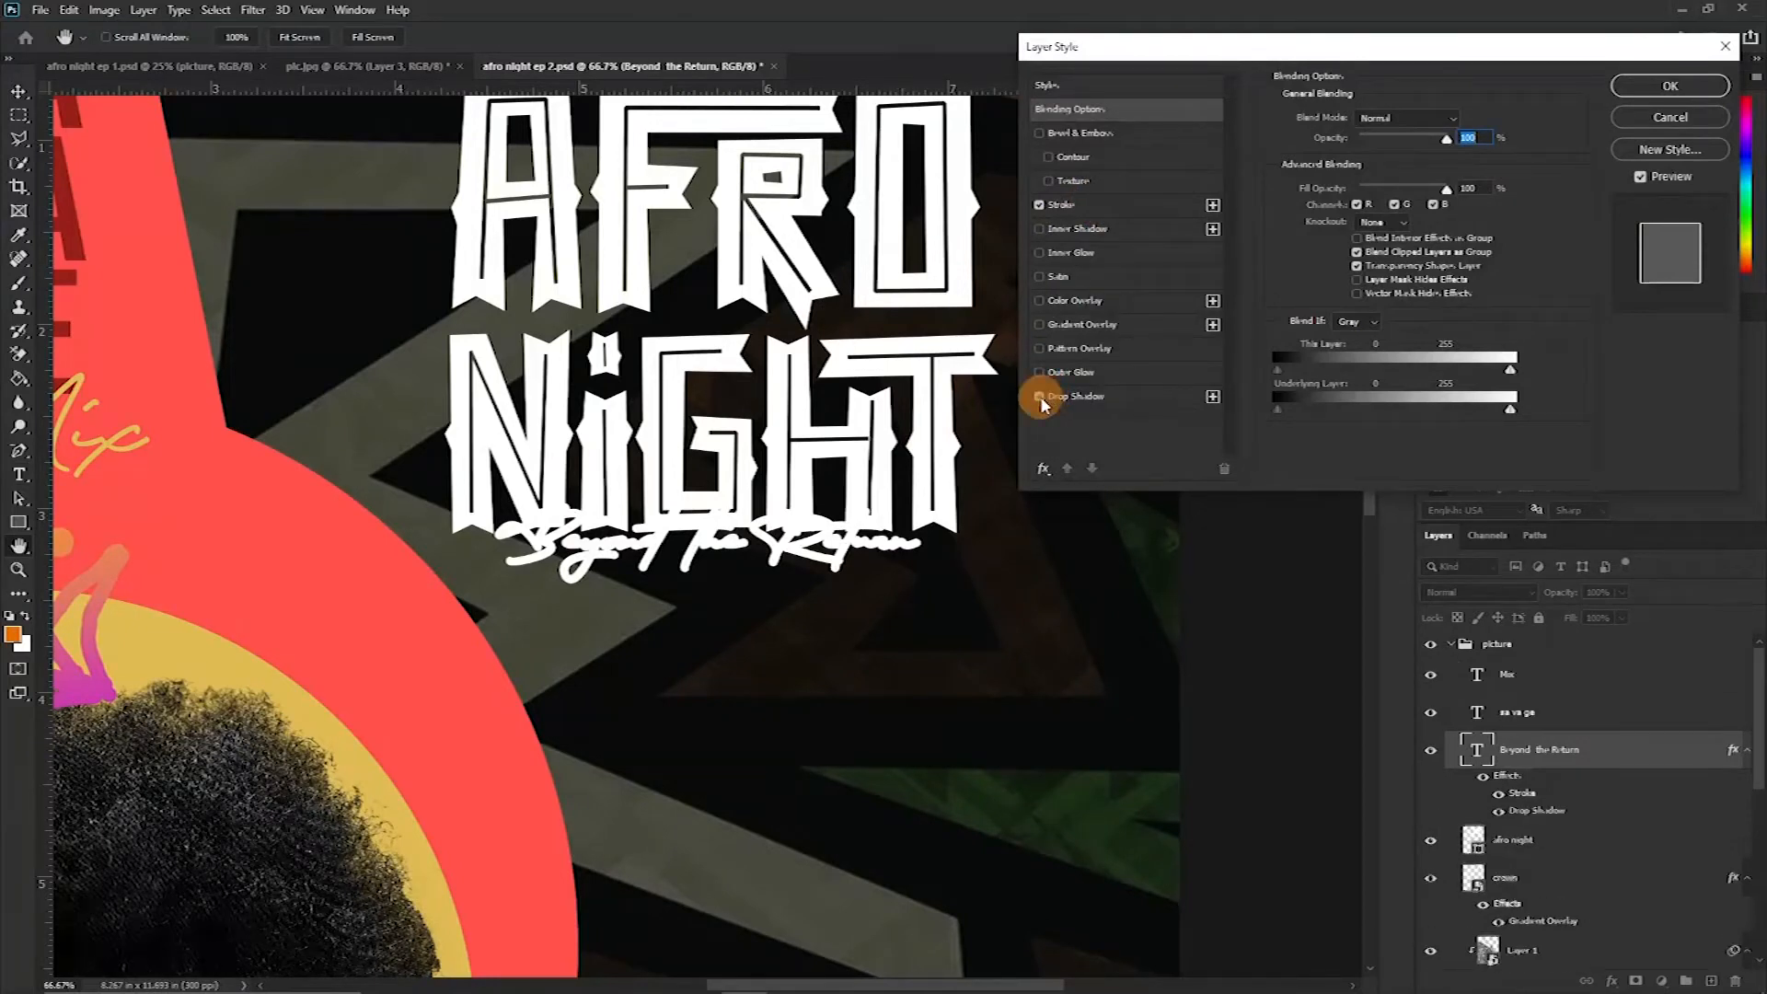
click(1669, 86)
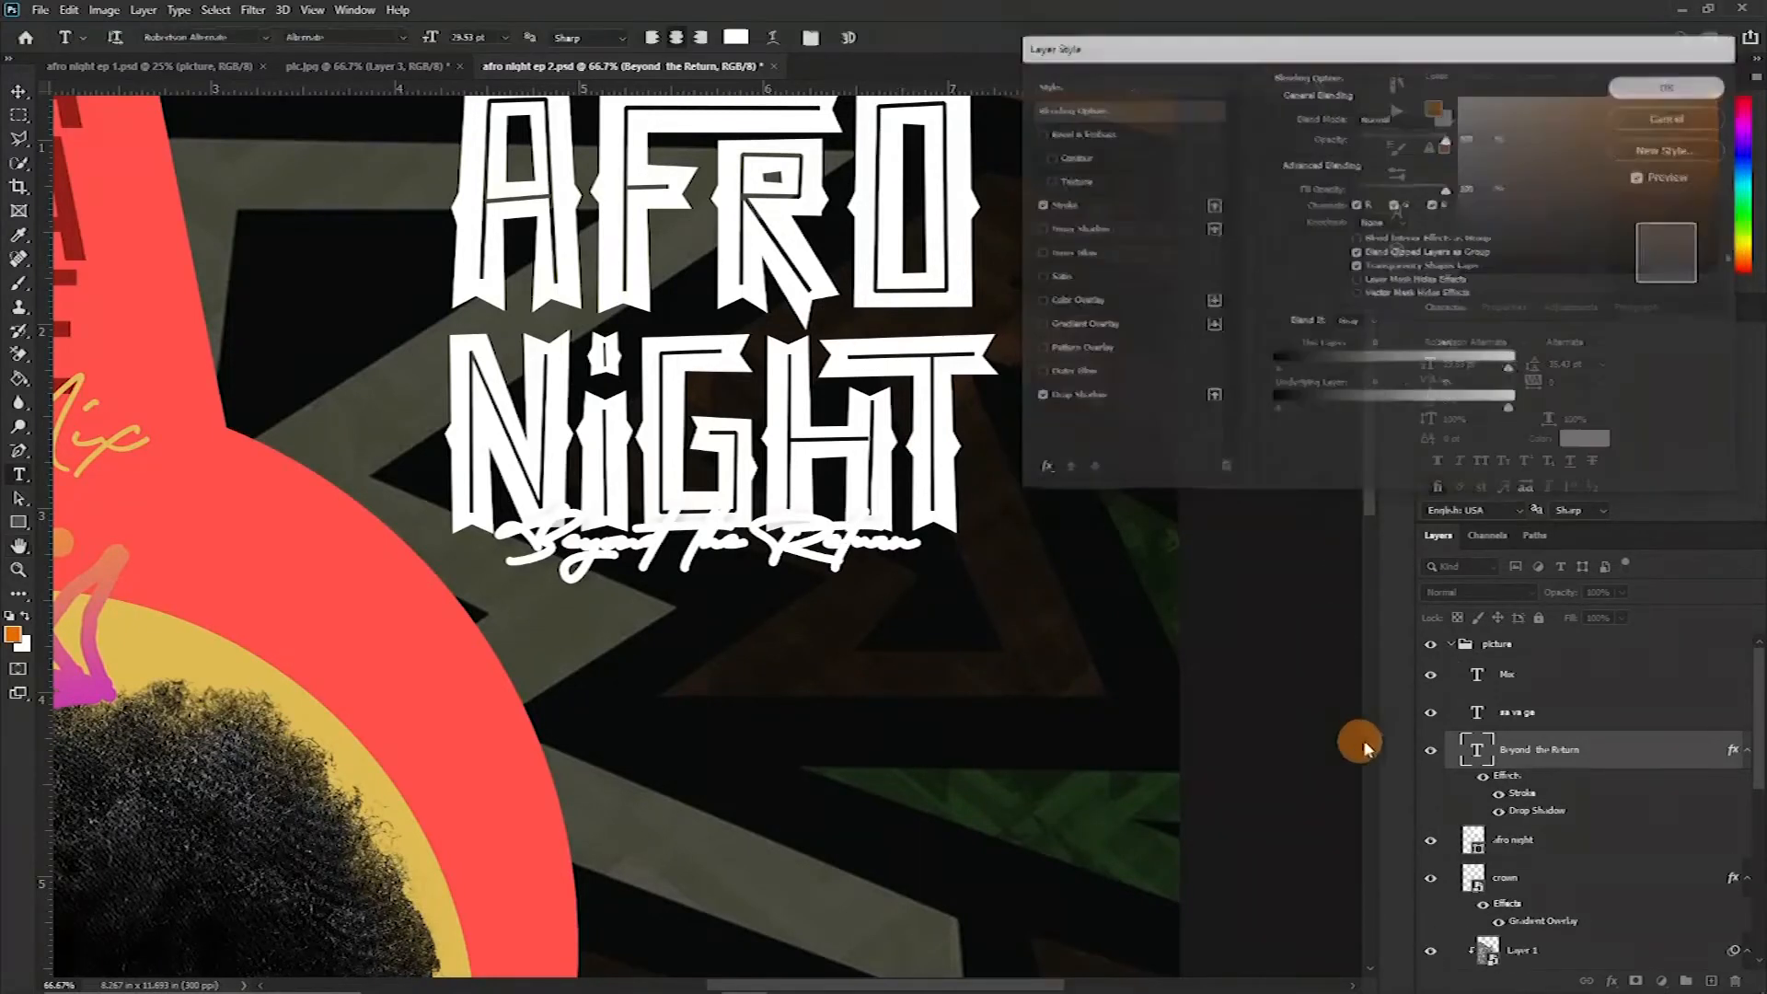
Set the tagline's colour to FF514C by sampling the red-orange shape
click(1585, 440)
click(72, 248)
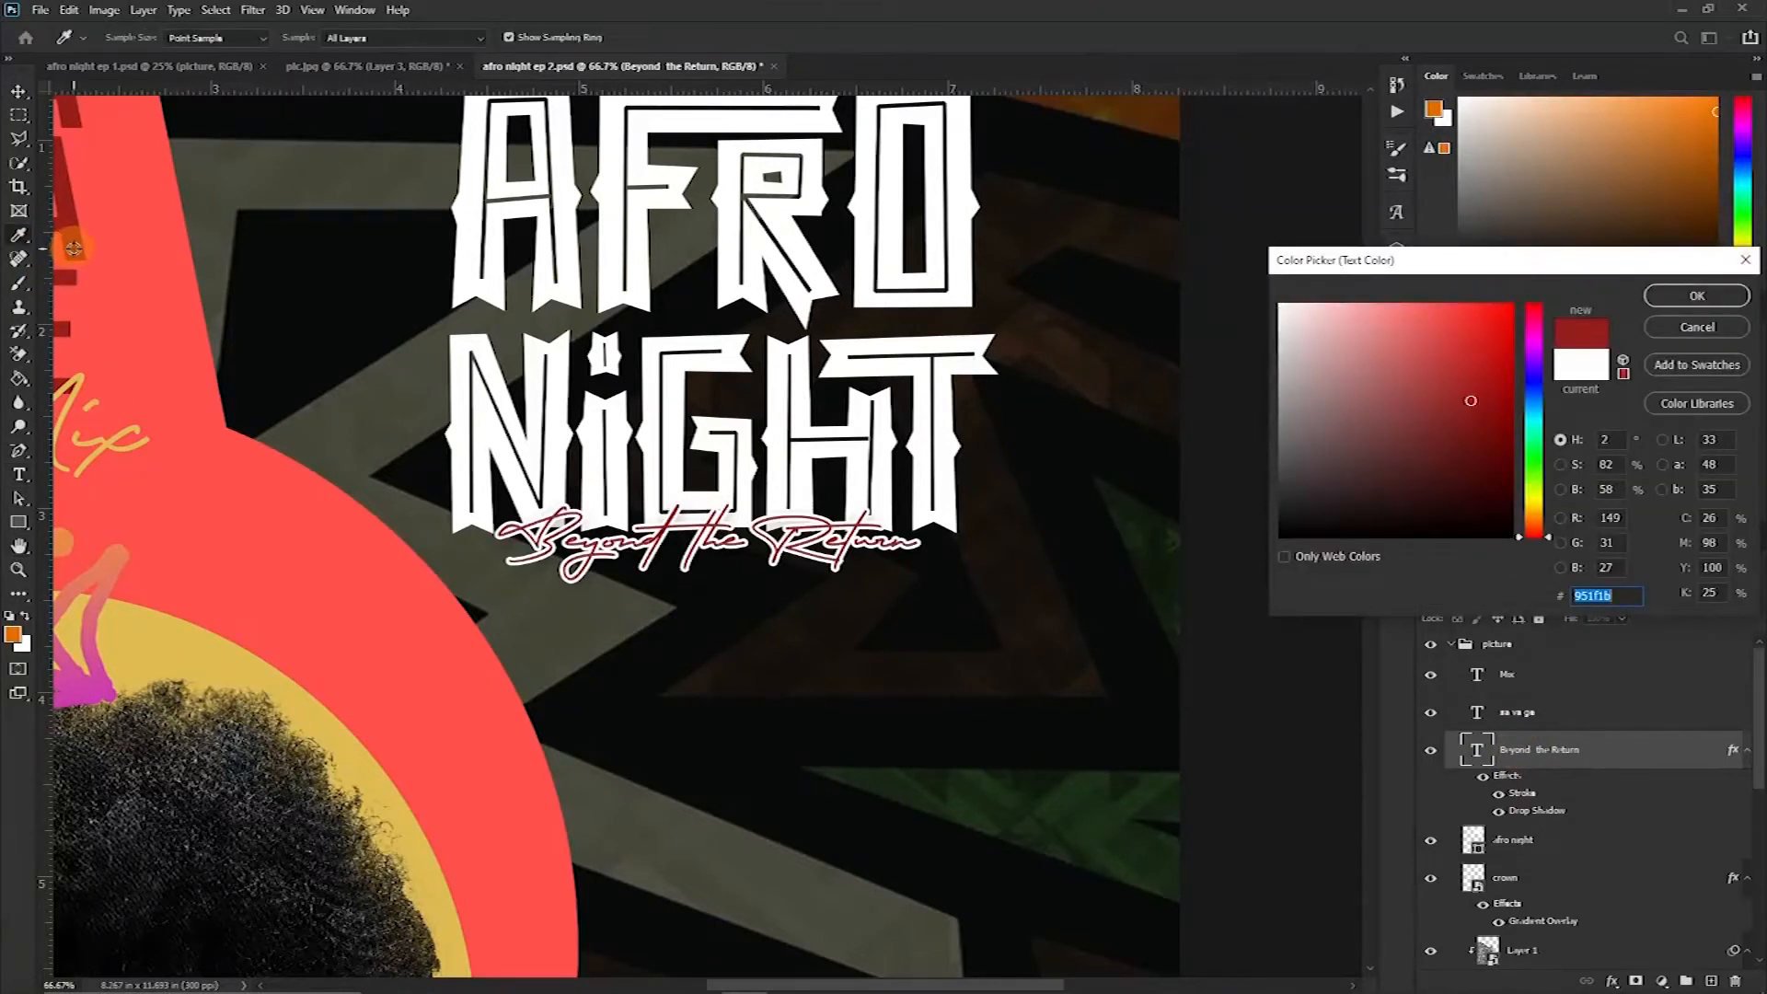
click(243, 451)
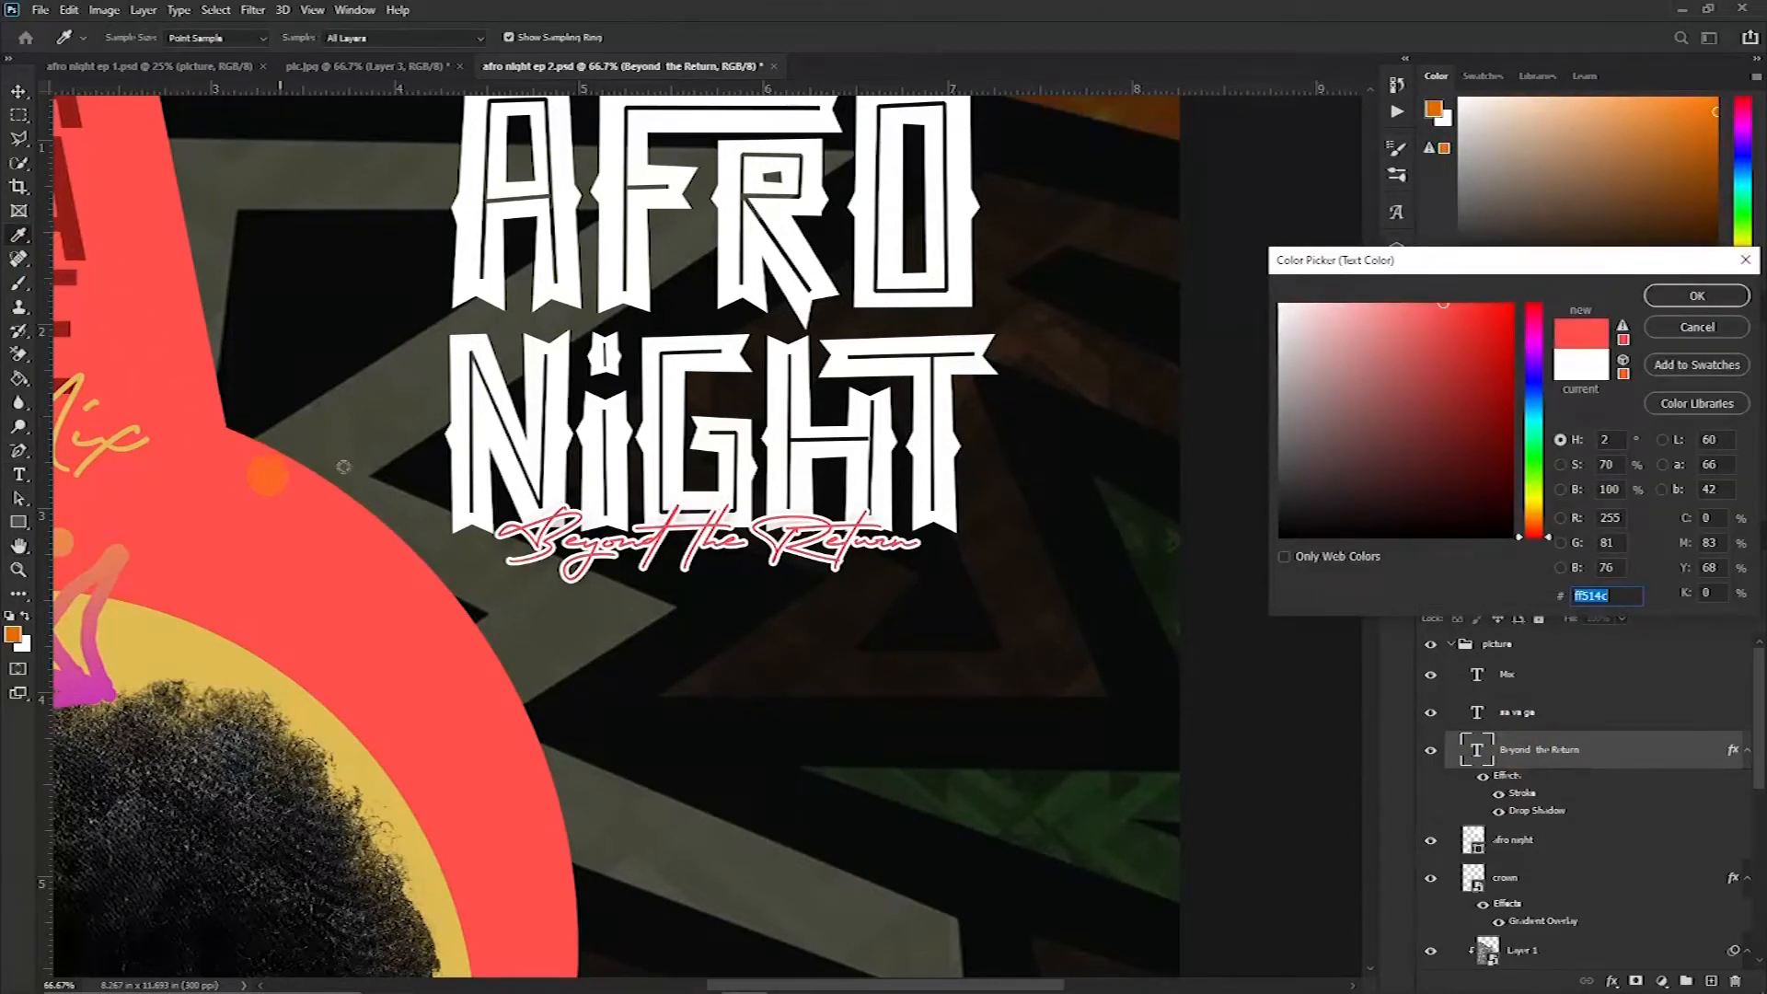
click(1697, 296)
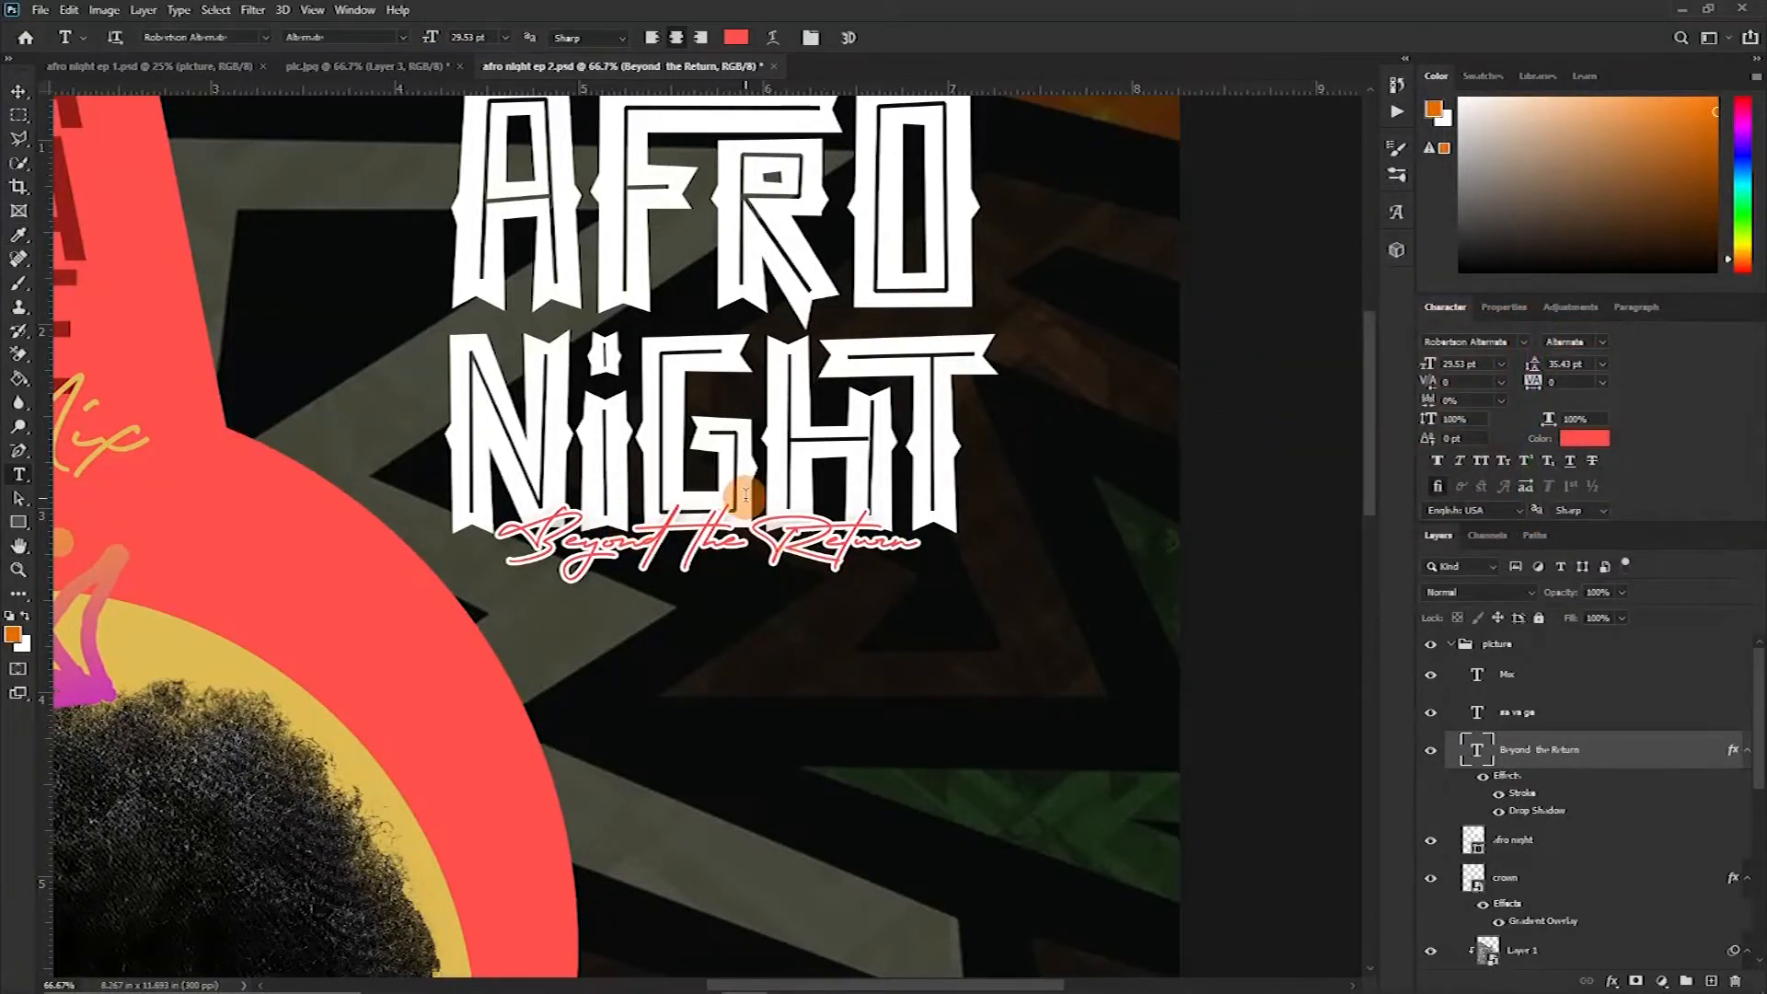
scroll(780, 521, down, 1)
scroll(727, 525, up, 1)
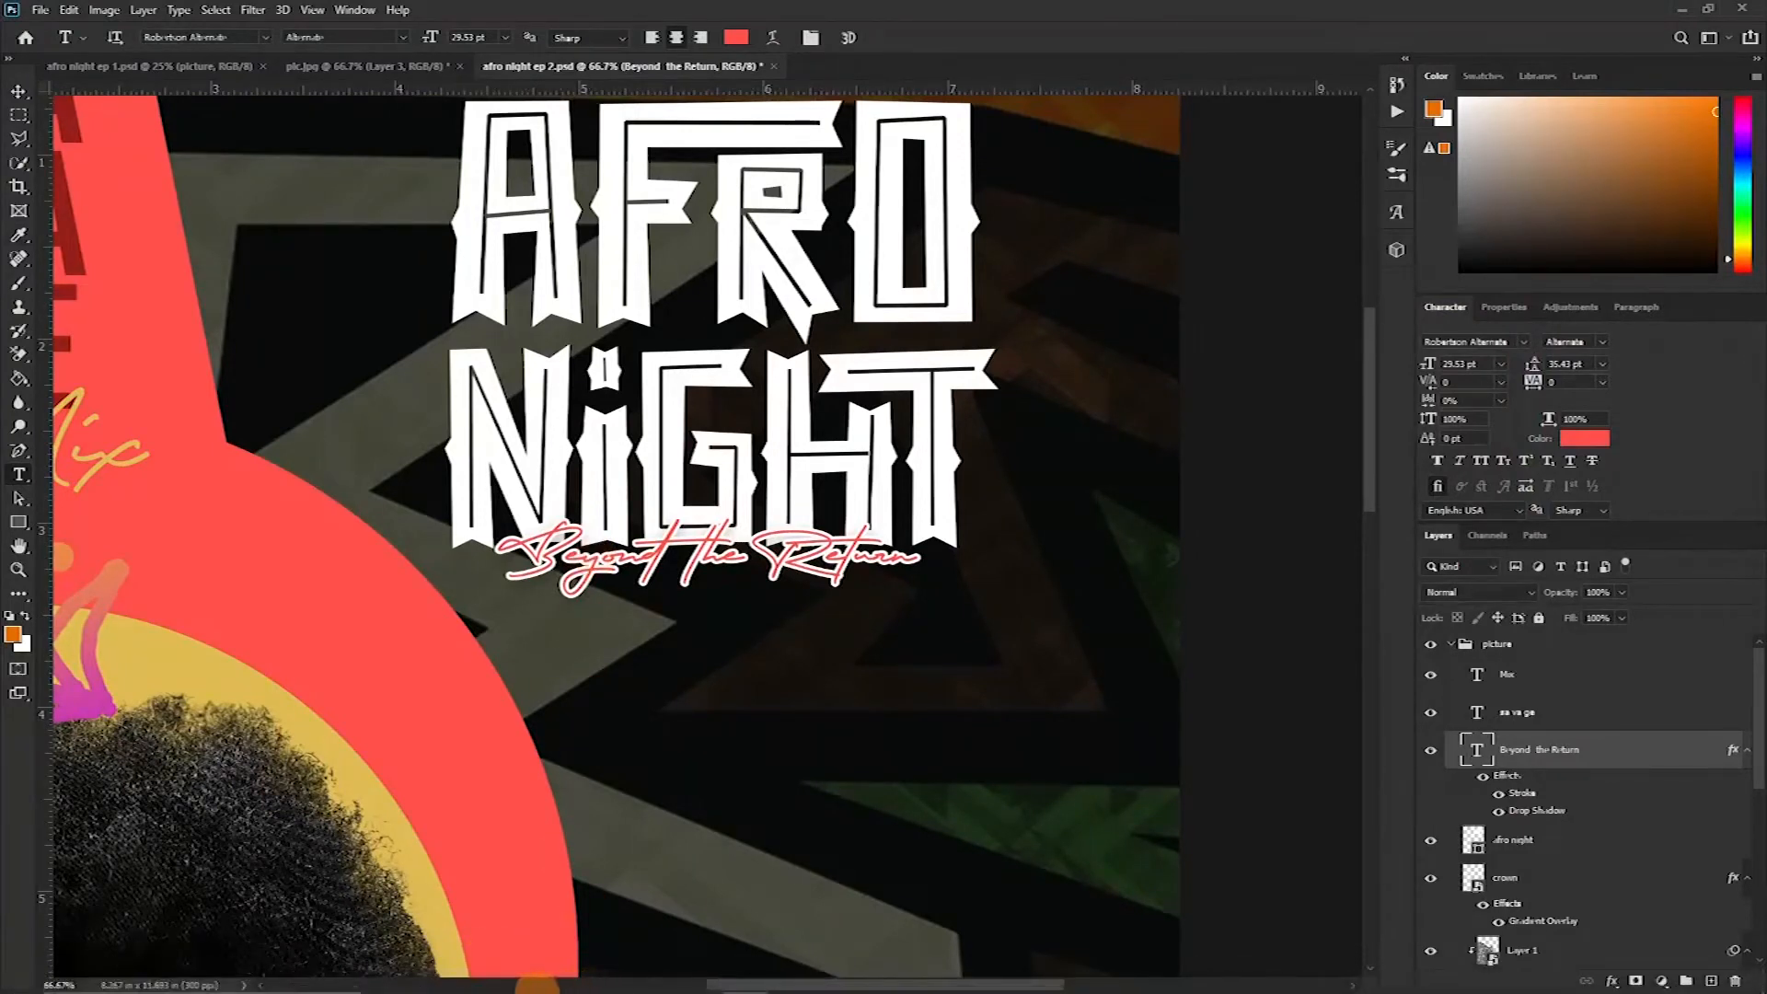
Switch to File Explorer, open the december folder and drag the ALPHA EDITION badge image into the poster
mouse_move(532, 979)
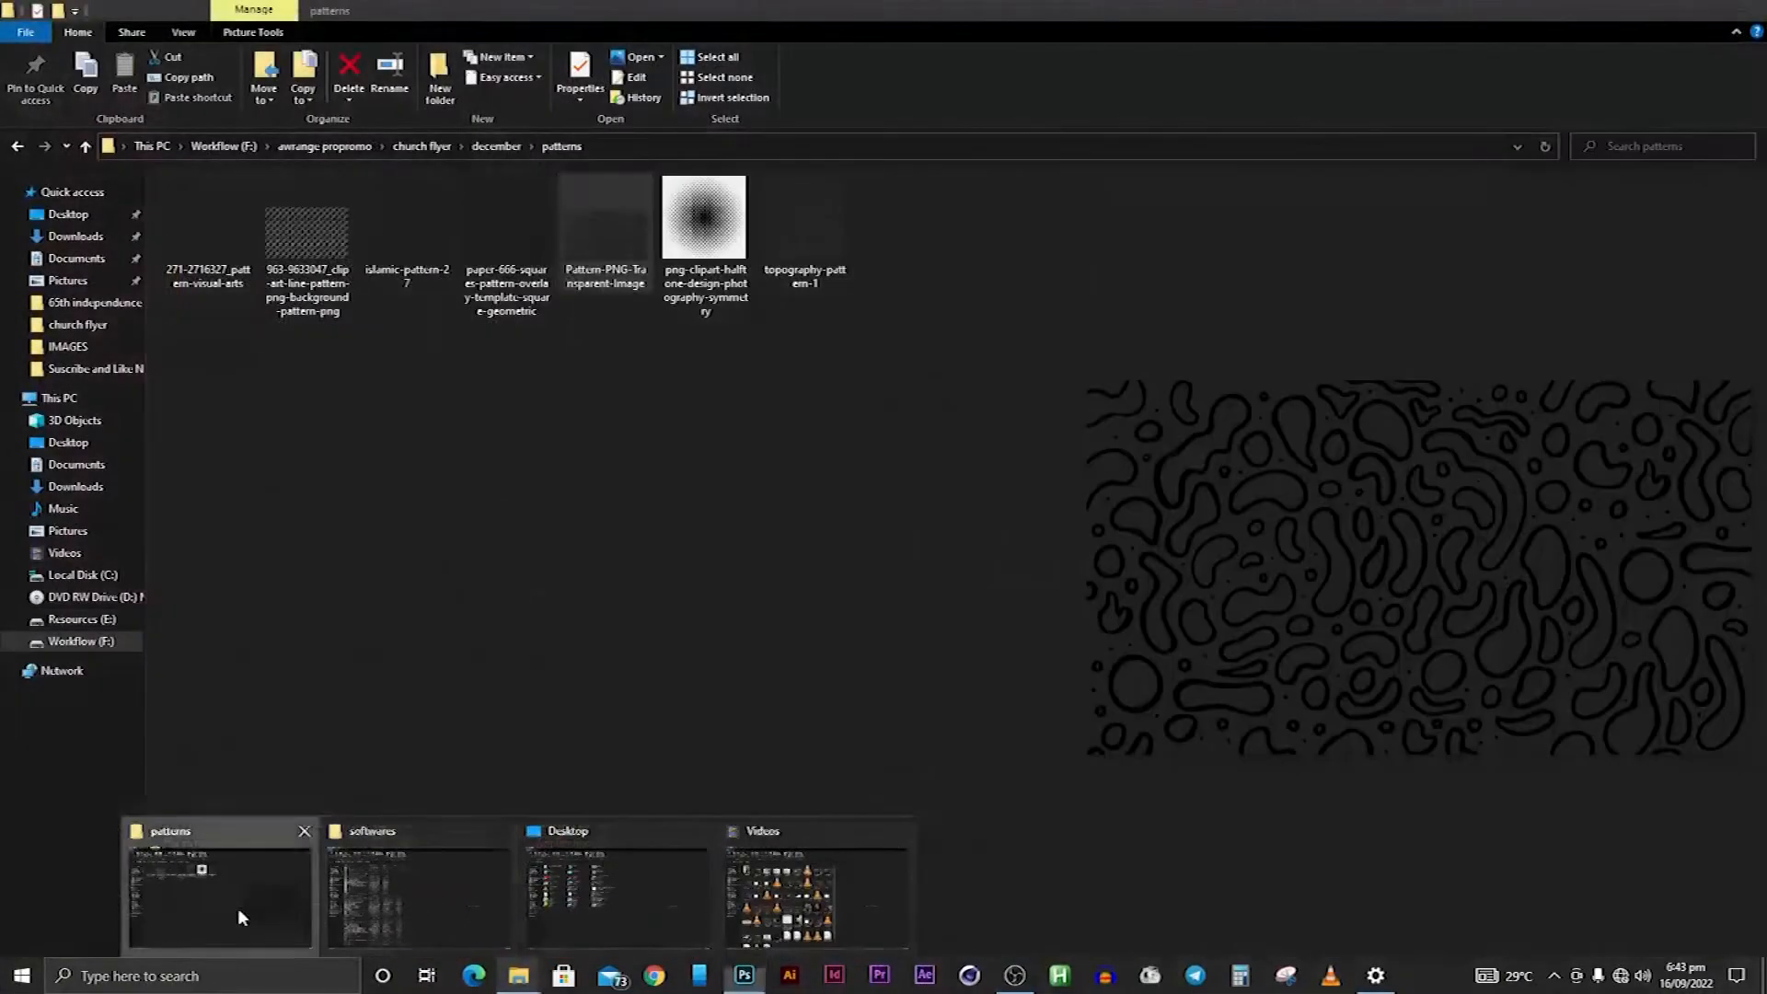
click(236, 915)
click(494, 147)
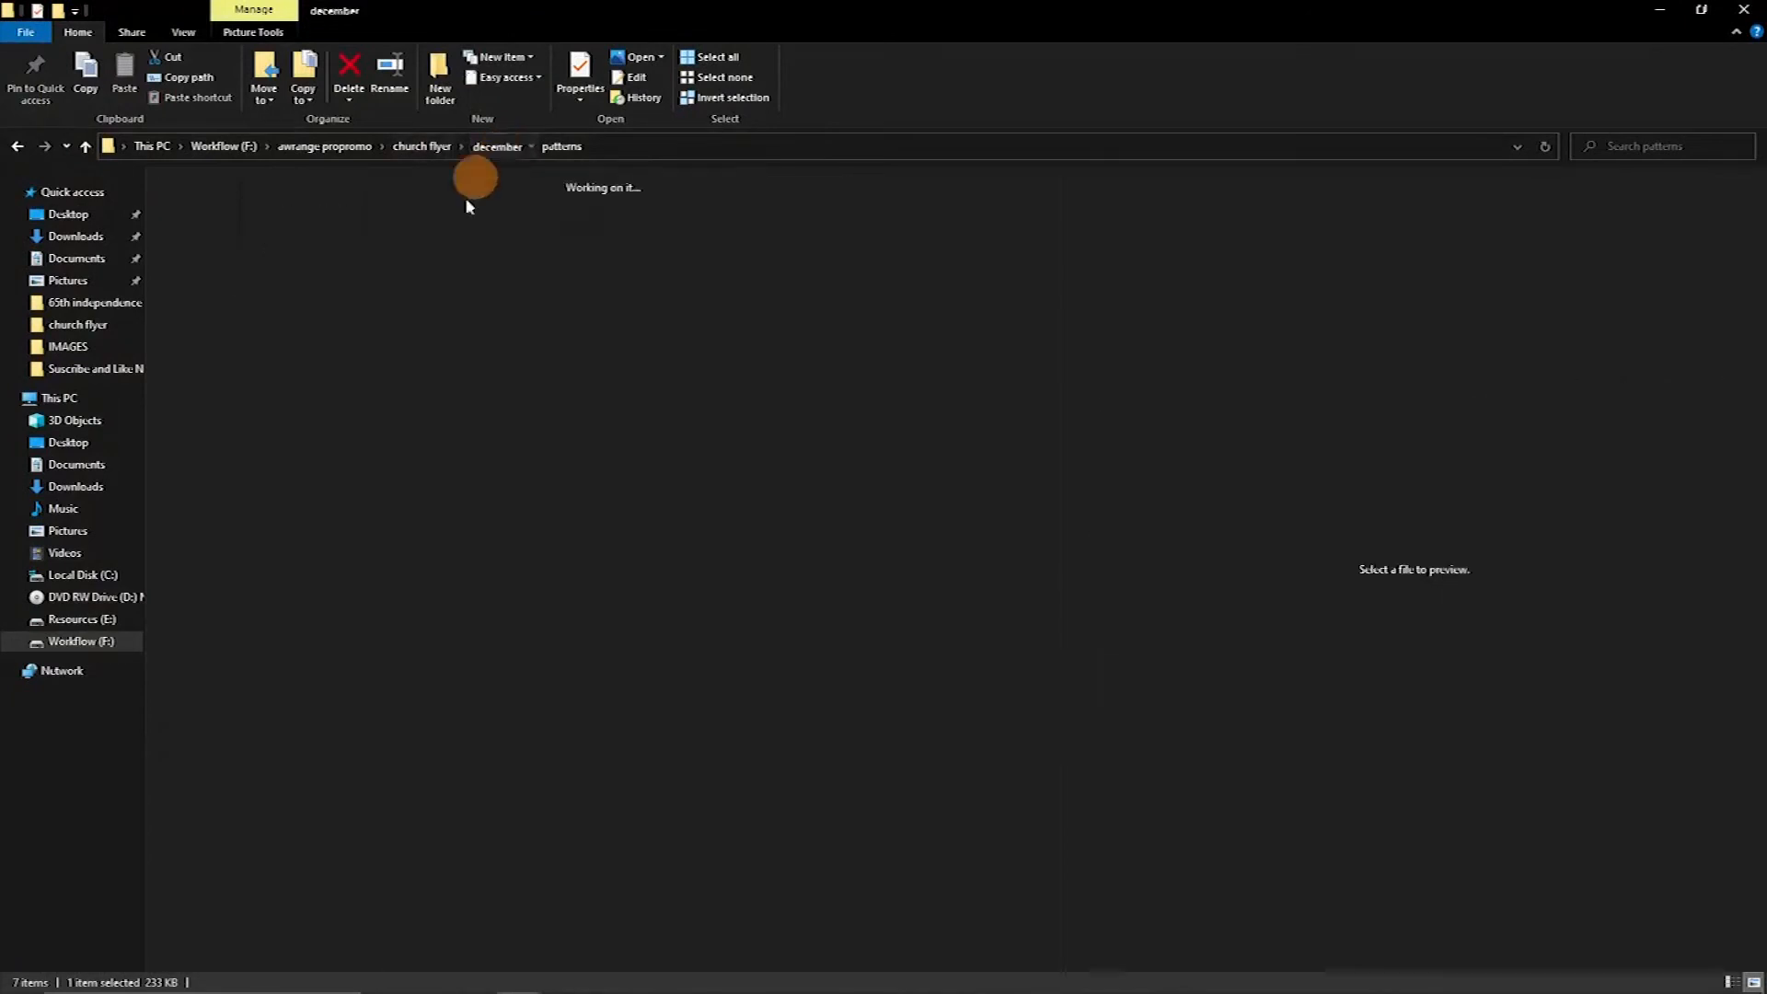
drag(307, 226, 756, 379)
Scale the badge to about 72% and place it between AFRO and NIGHT
drag(660, 541, 788, 322)
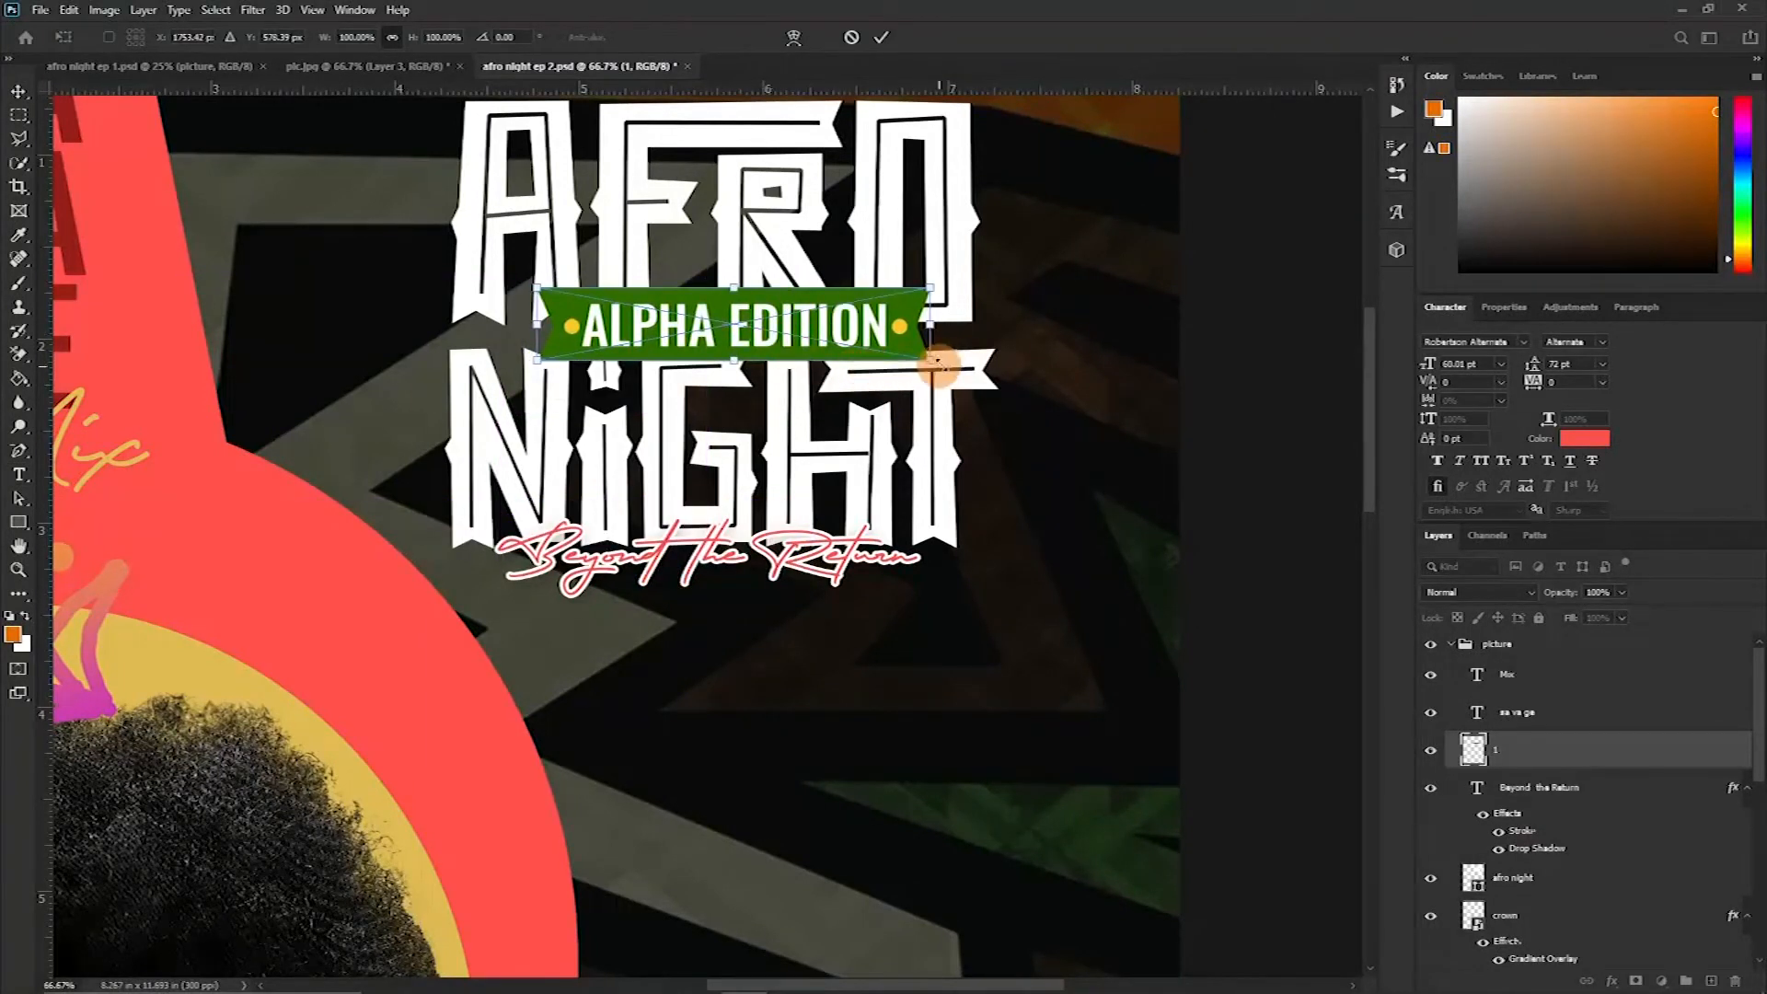
drag(931, 359, 820, 340)
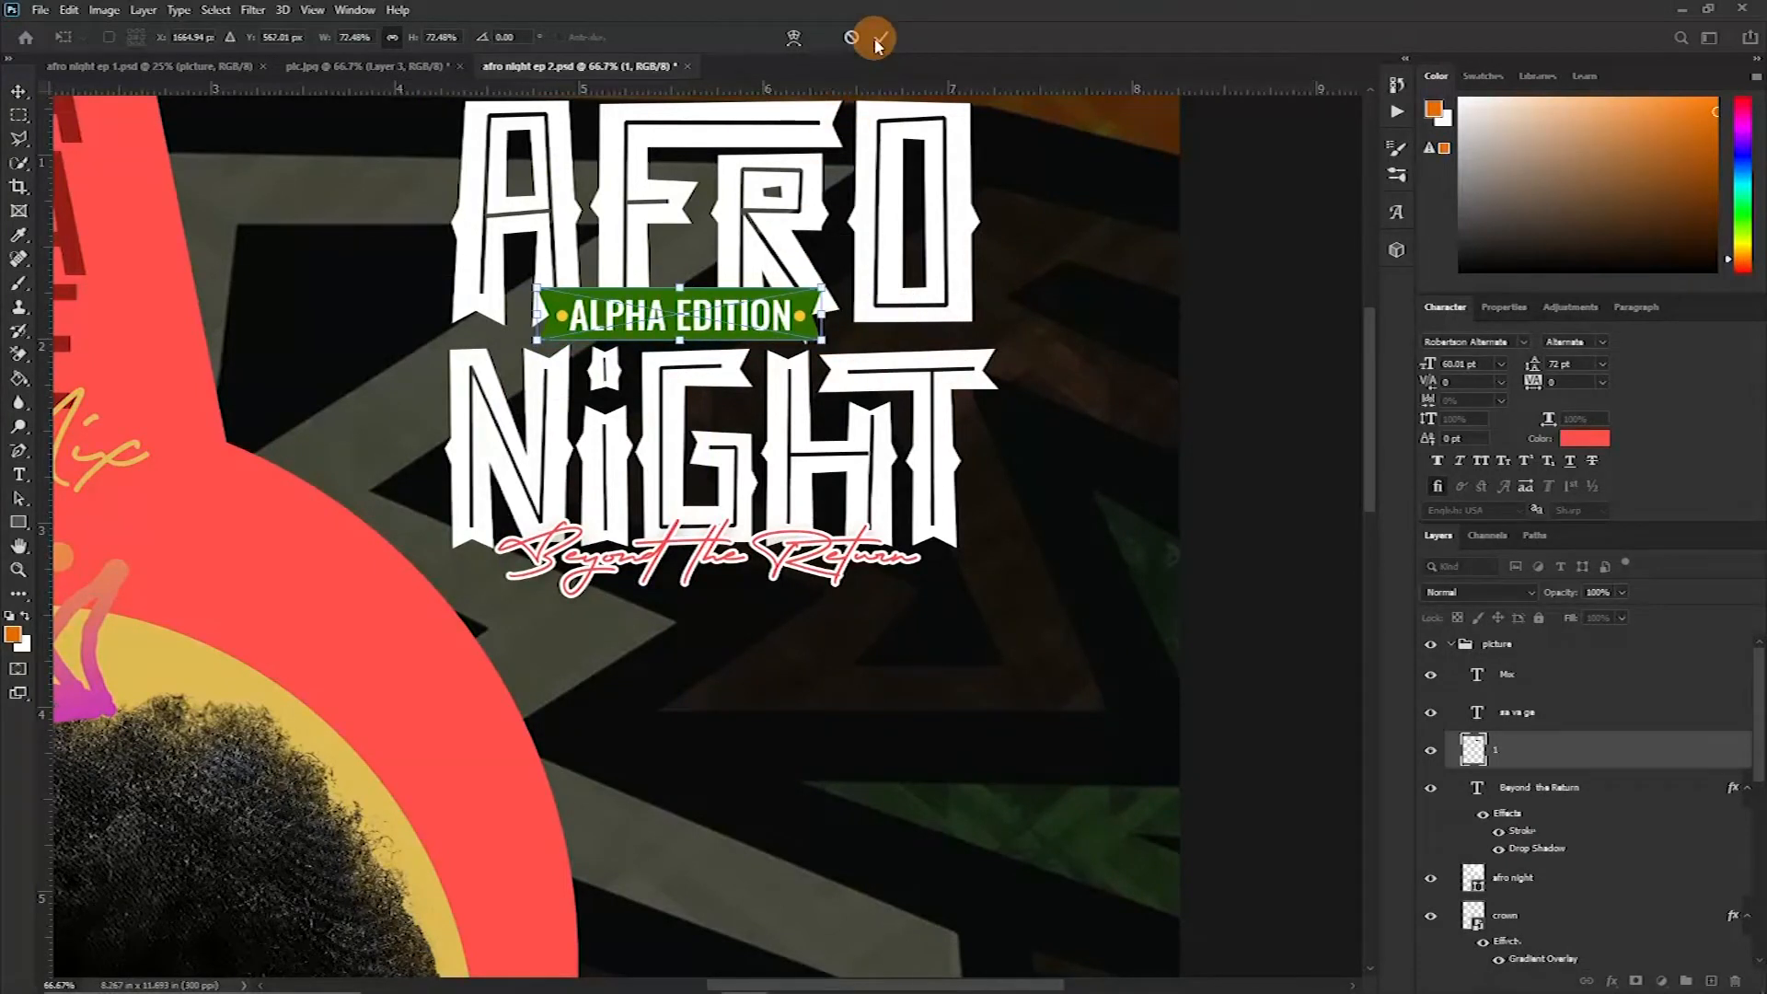
click(750, 244)
Nudge the badge slightly right and rotate it a little counterclockwise
key(t)
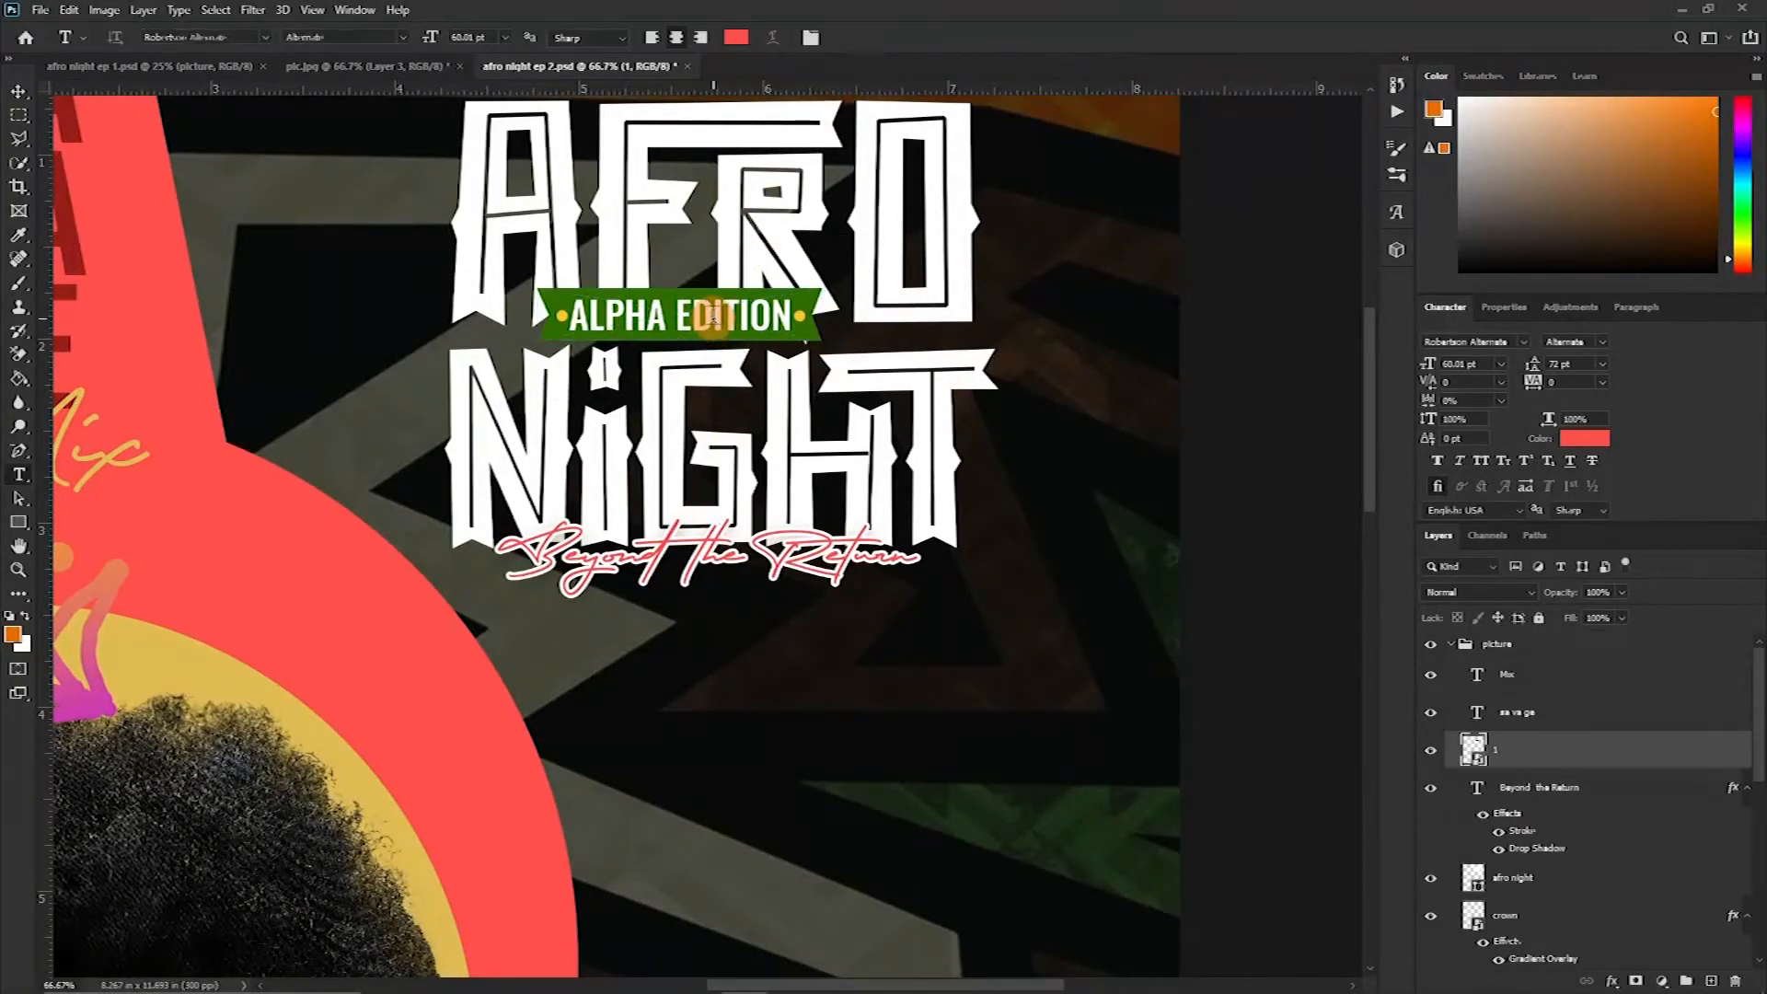
key(v)
drag(713, 315, 769, 339)
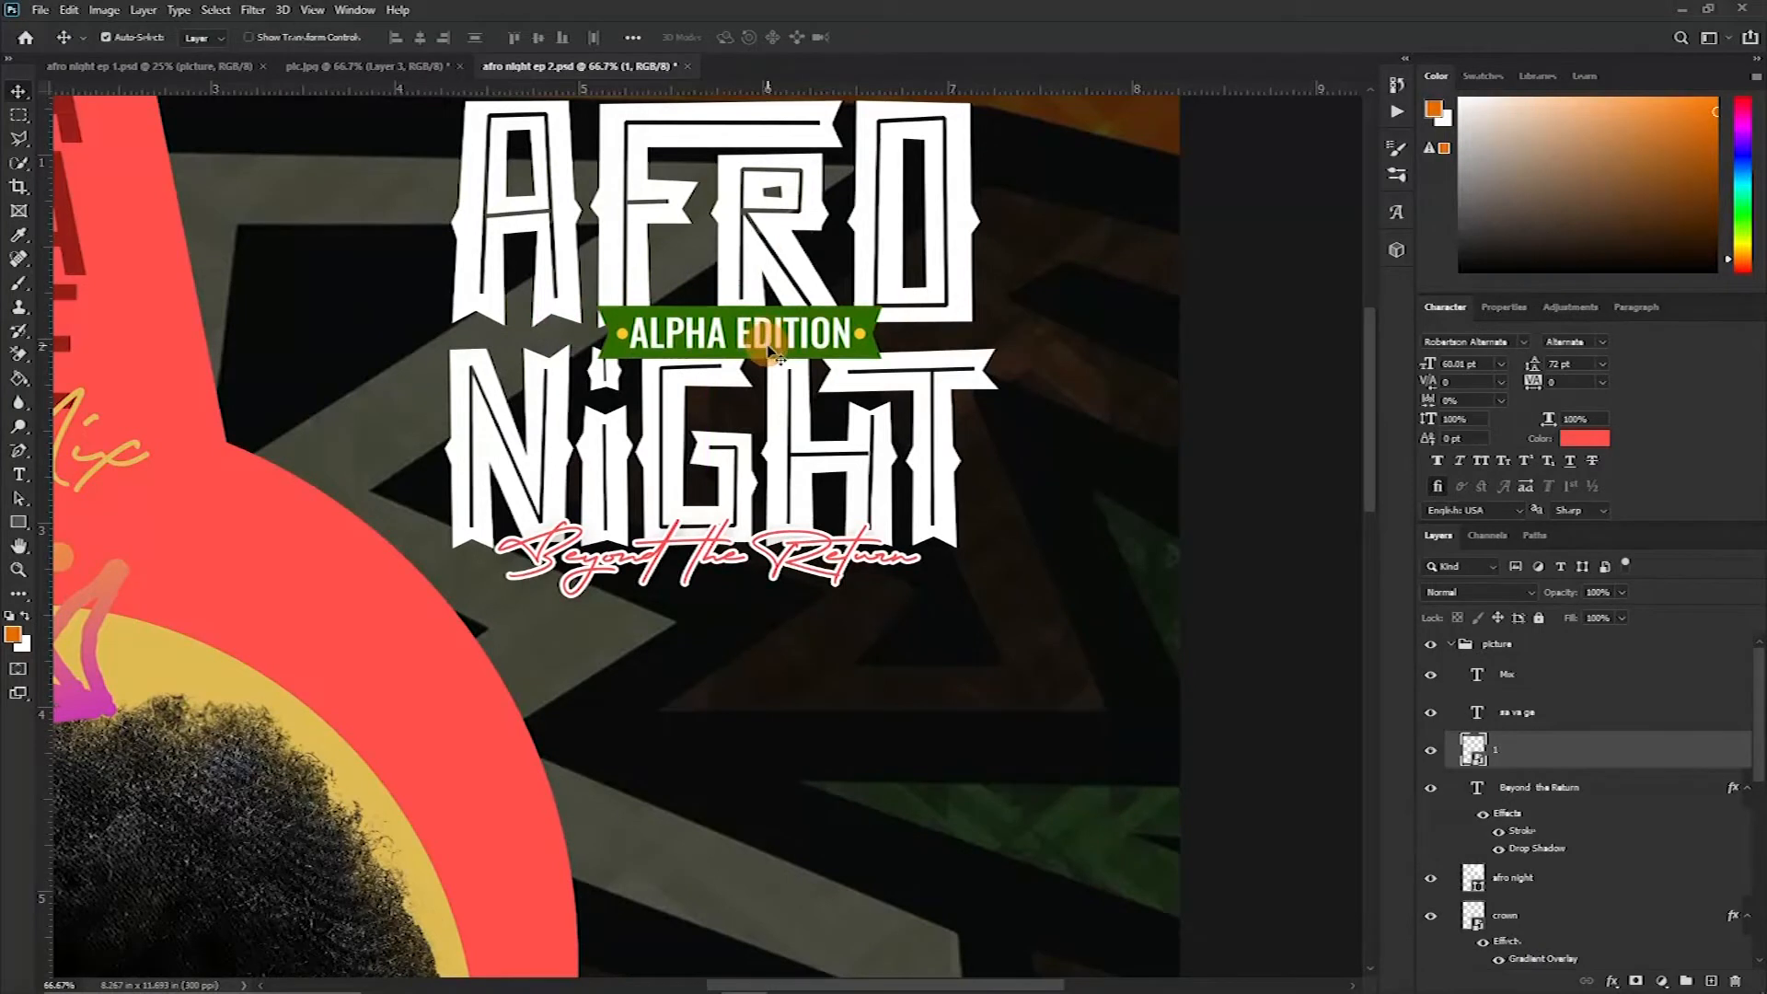
key(ctrl+t)
drag(900, 384, 774, 335)
key(Return)
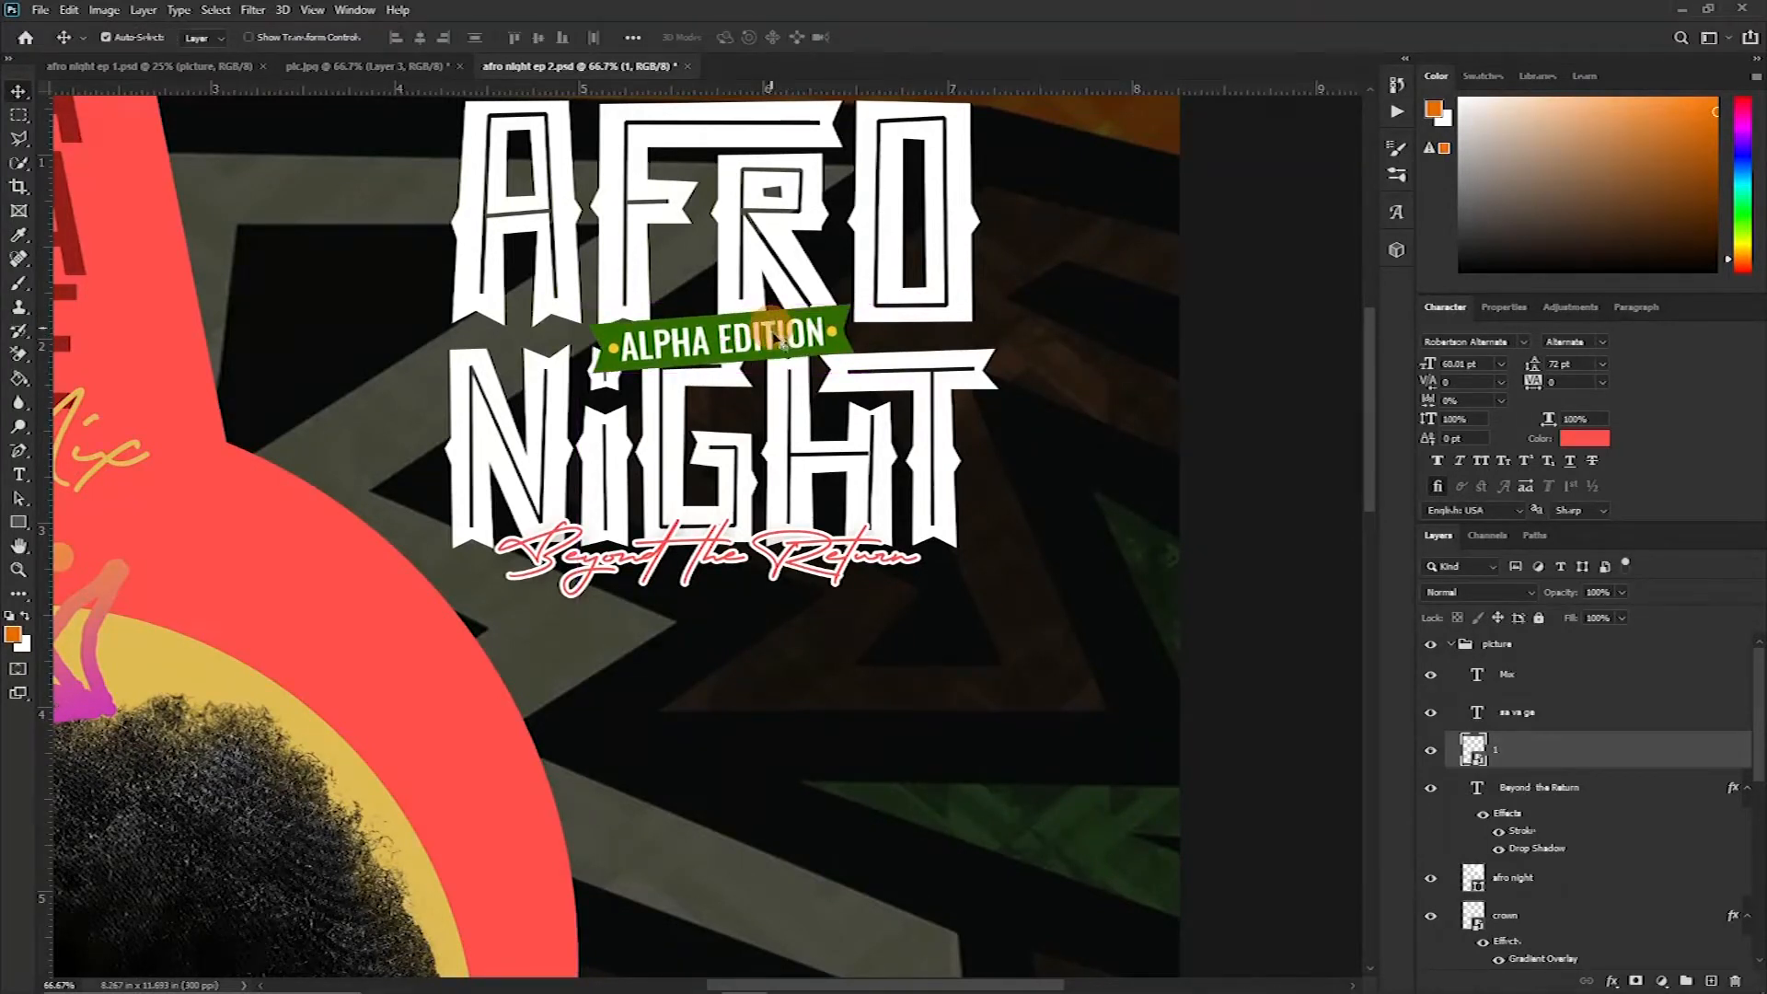
Add a Drop Shadow layer style to the badge
double_click(1673, 758)
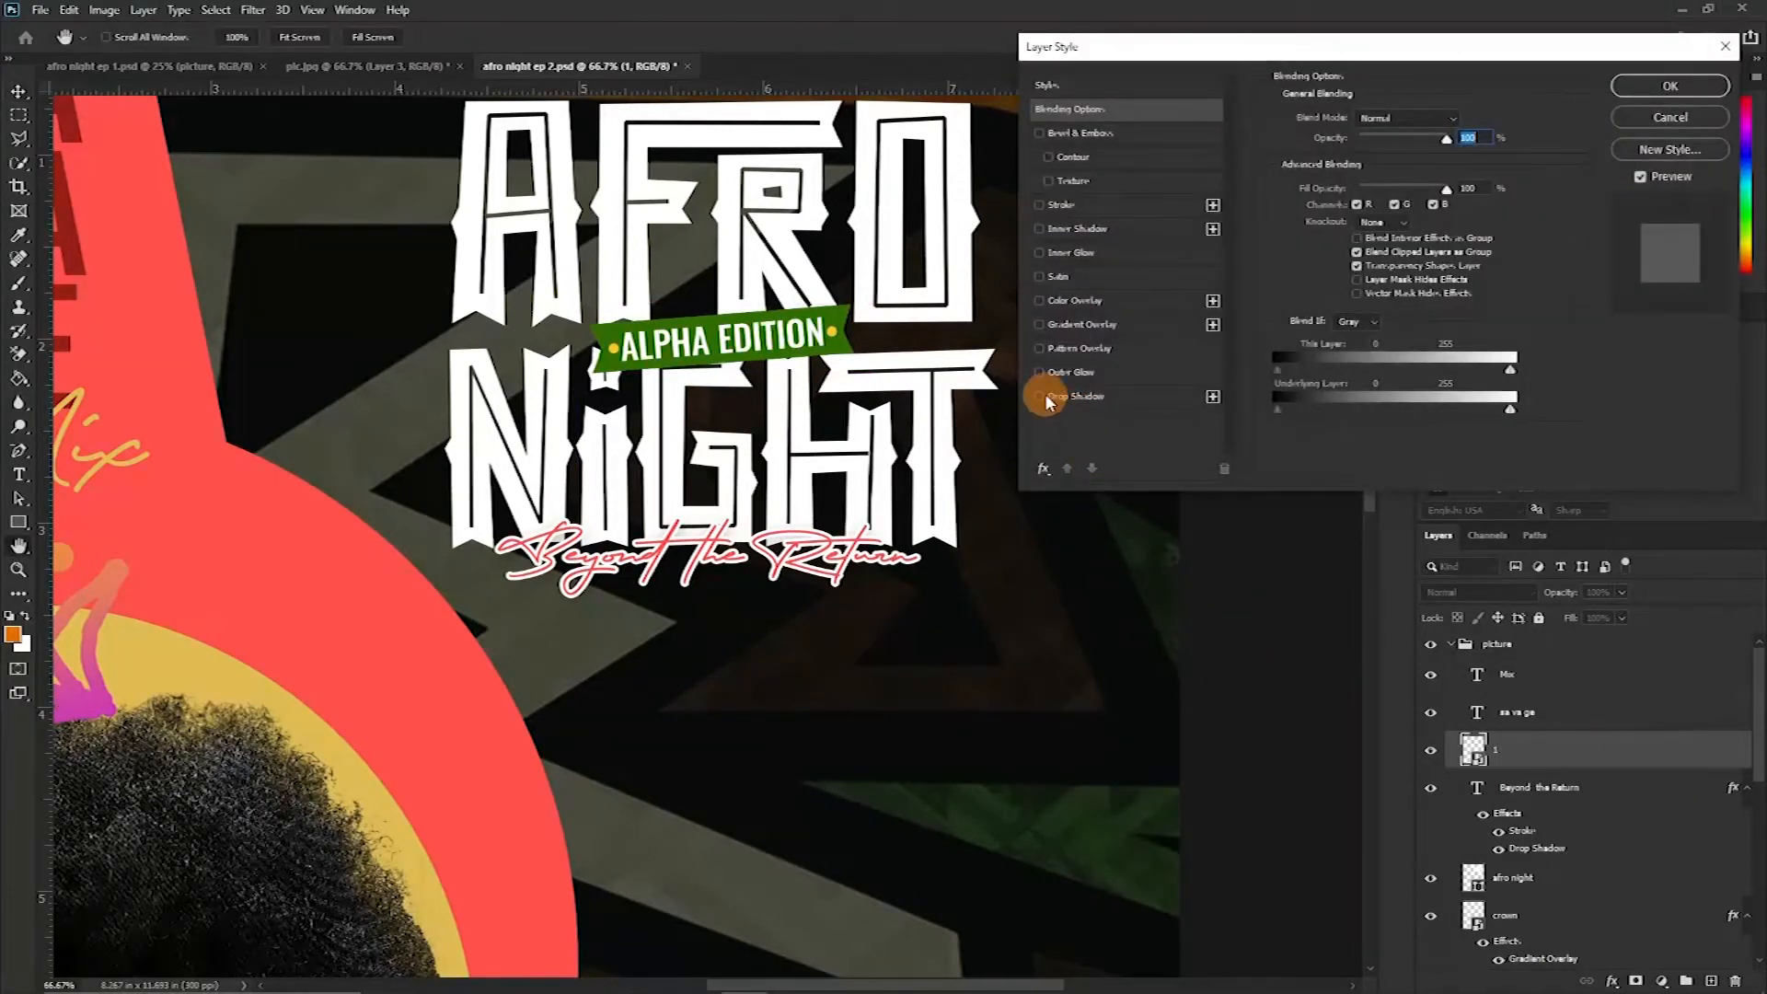
click(1044, 395)
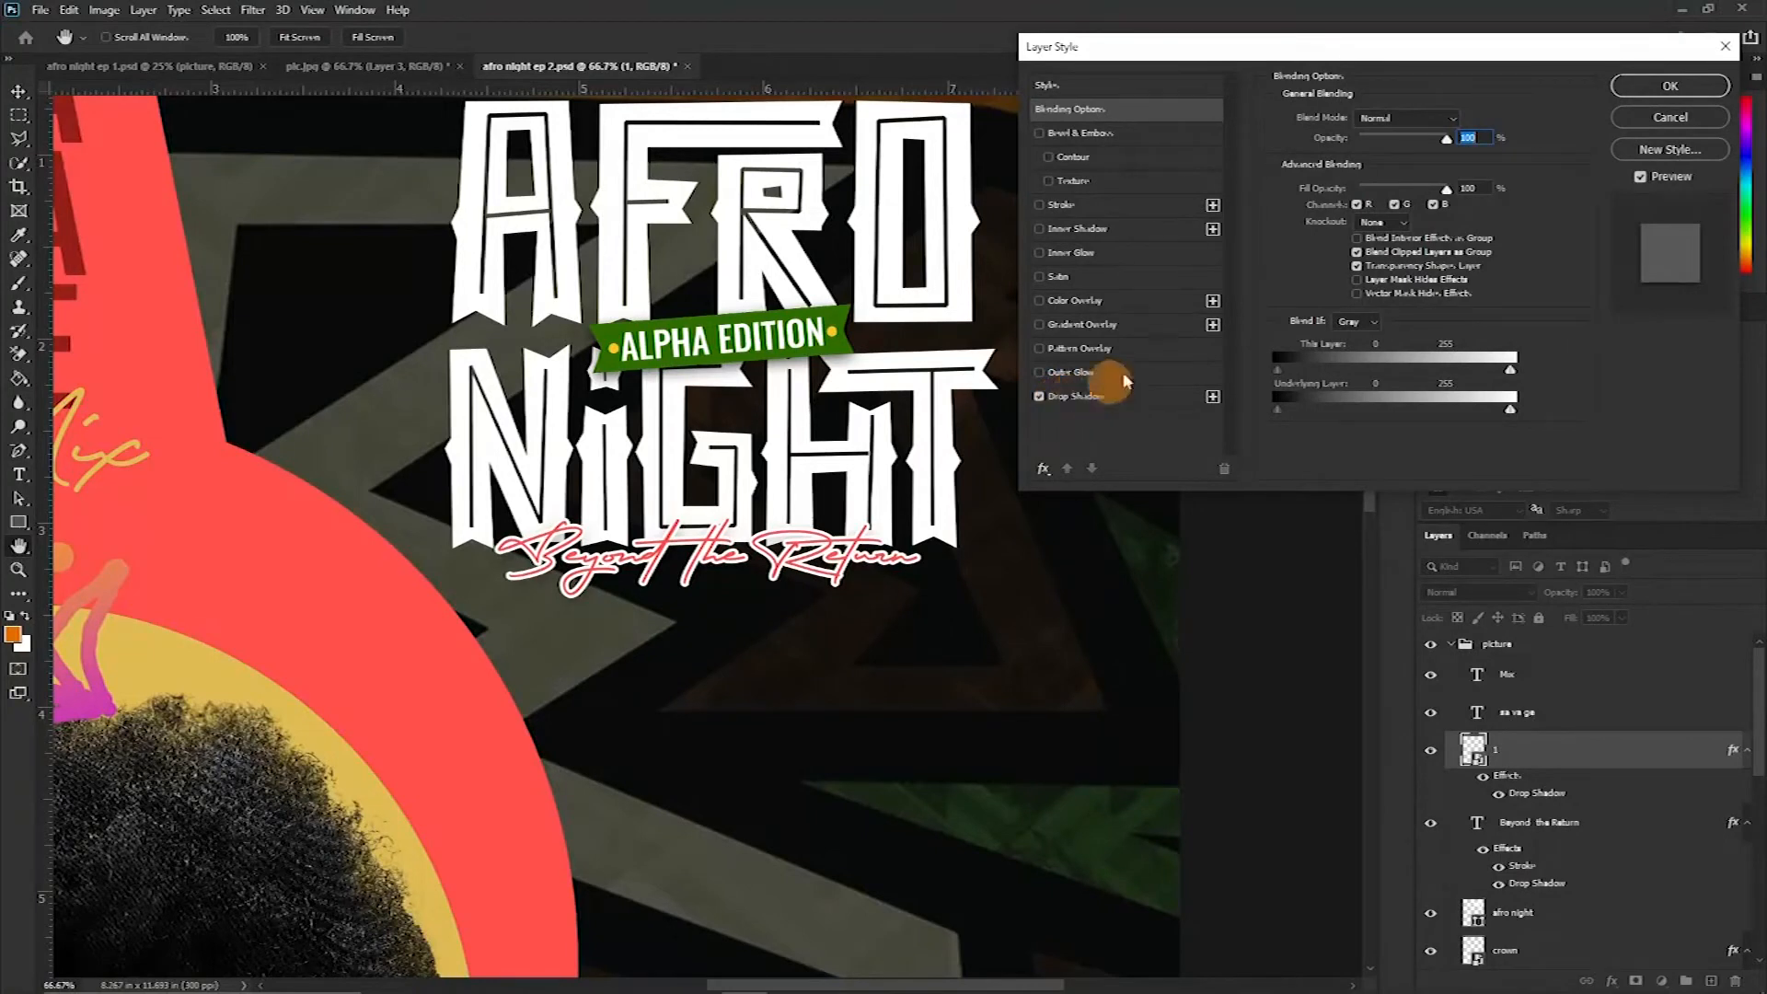
click(1670, 86)
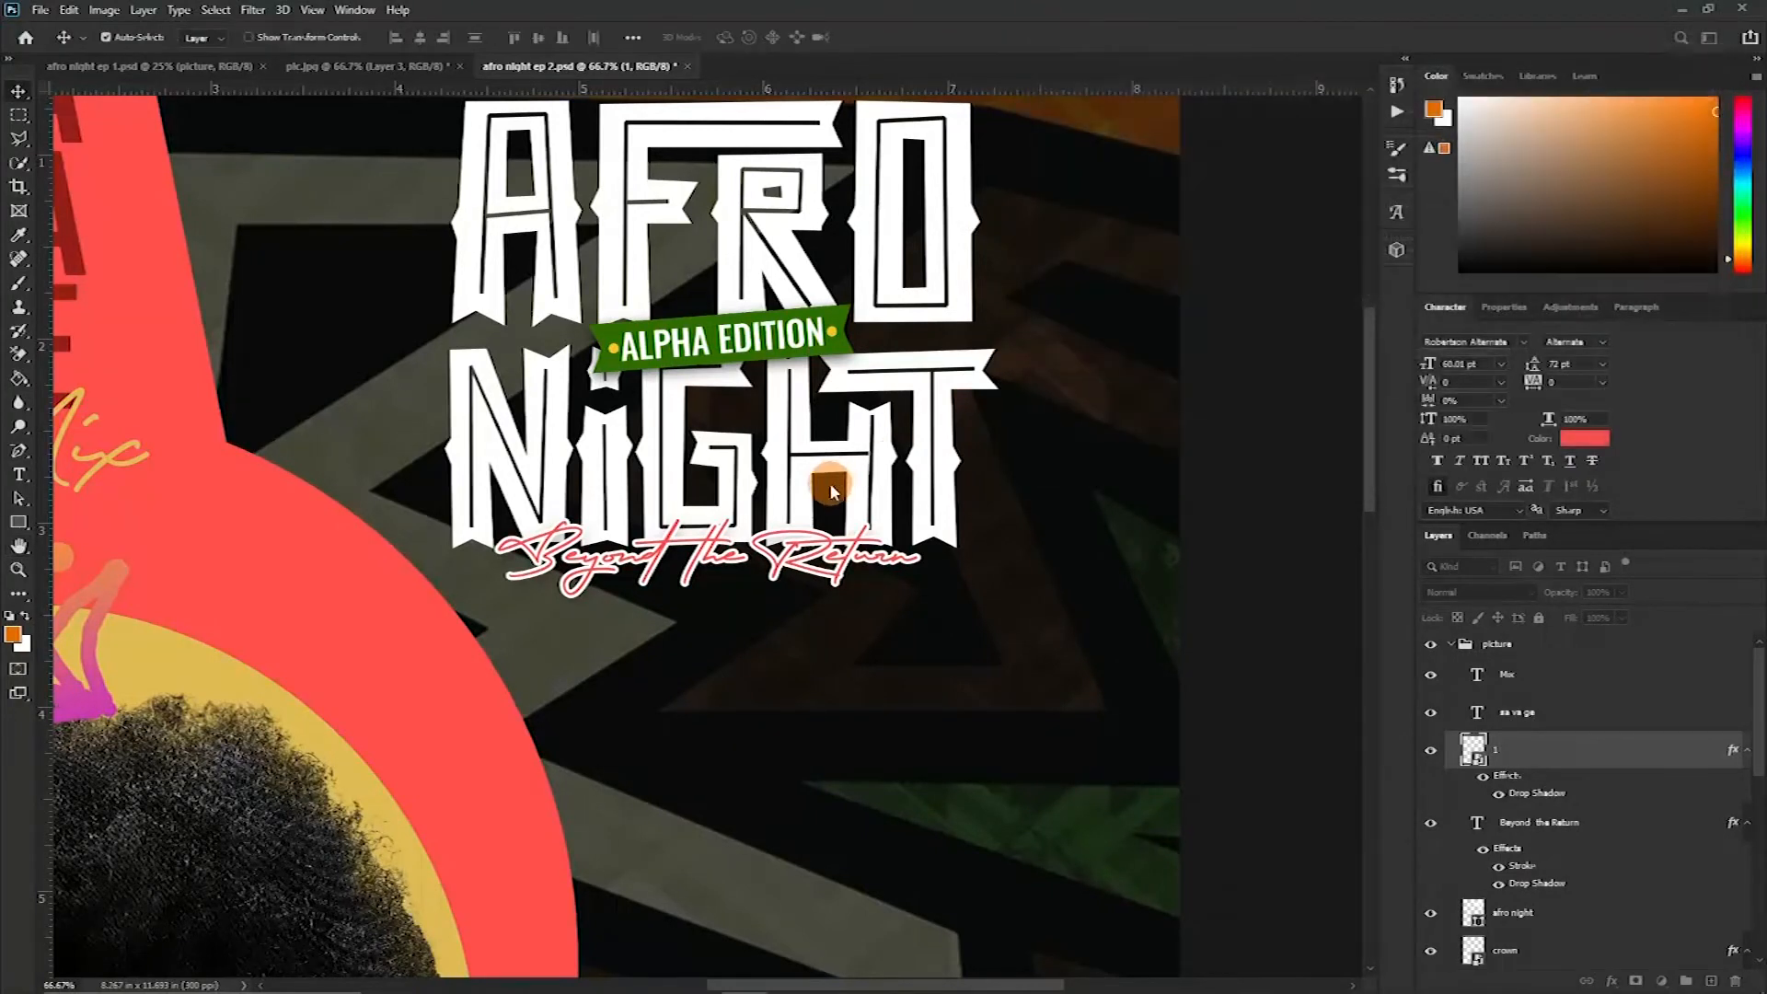
scroll(736, 497, up, 3)
scroll(727, 492, down, 1)
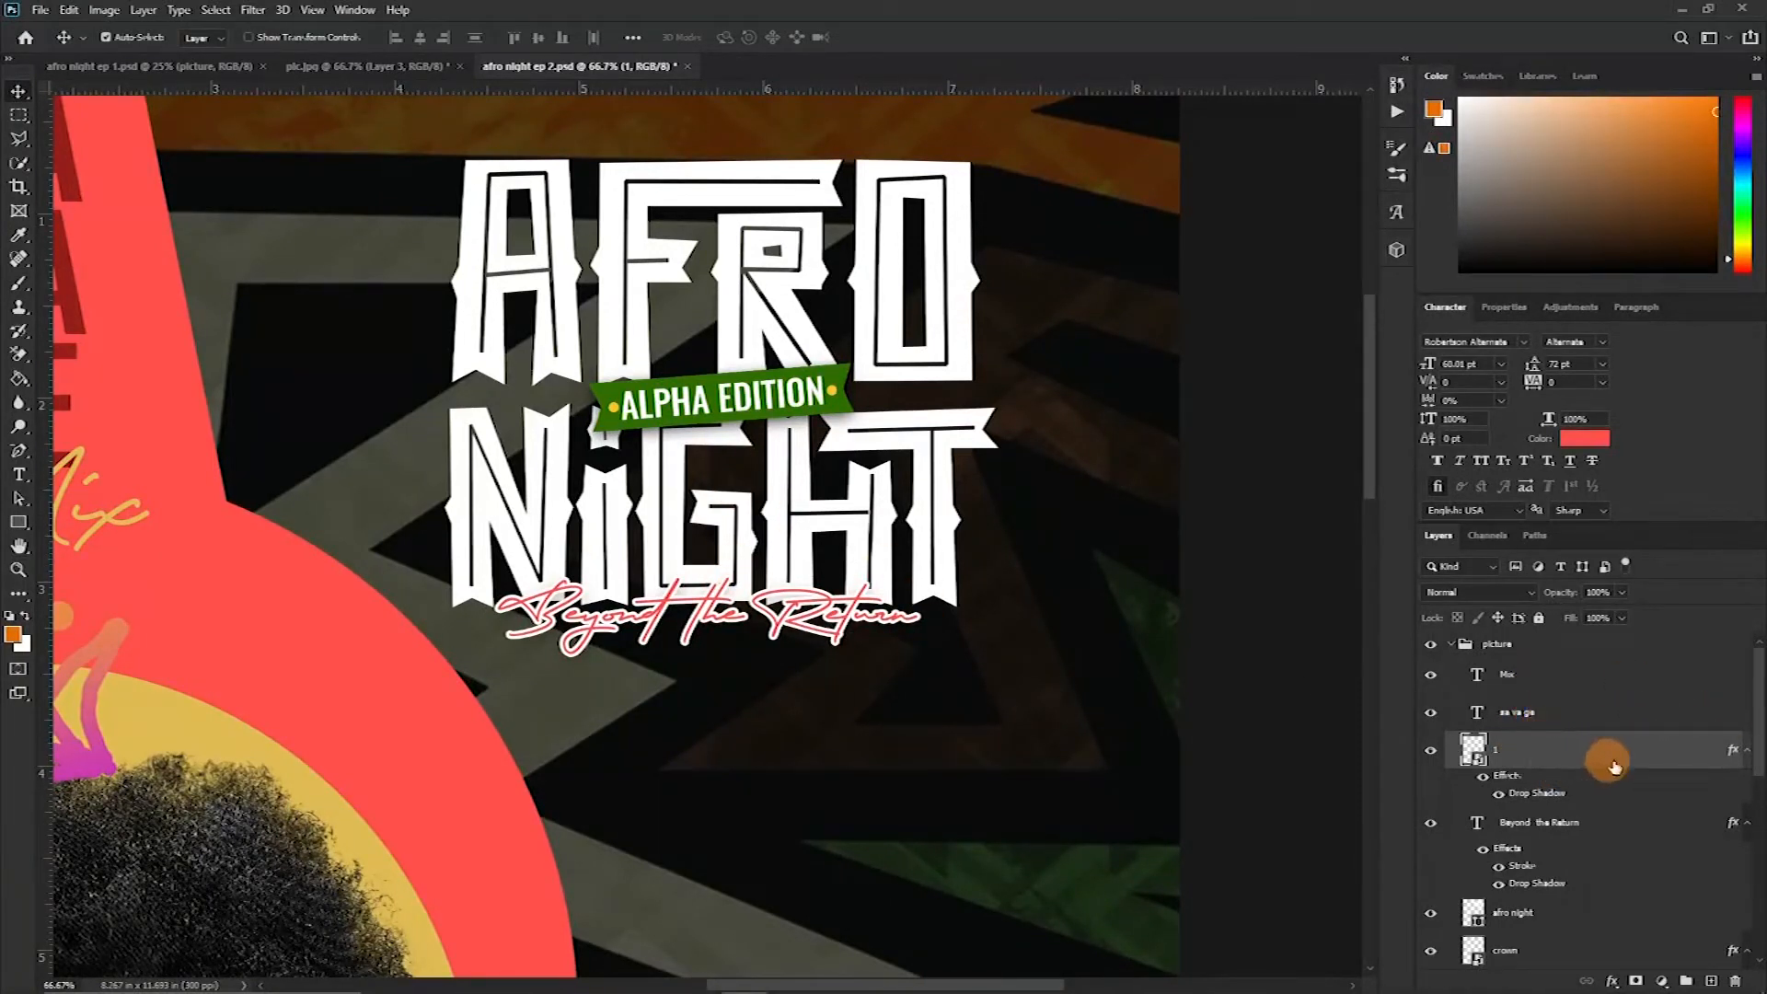
click(1746, 750)
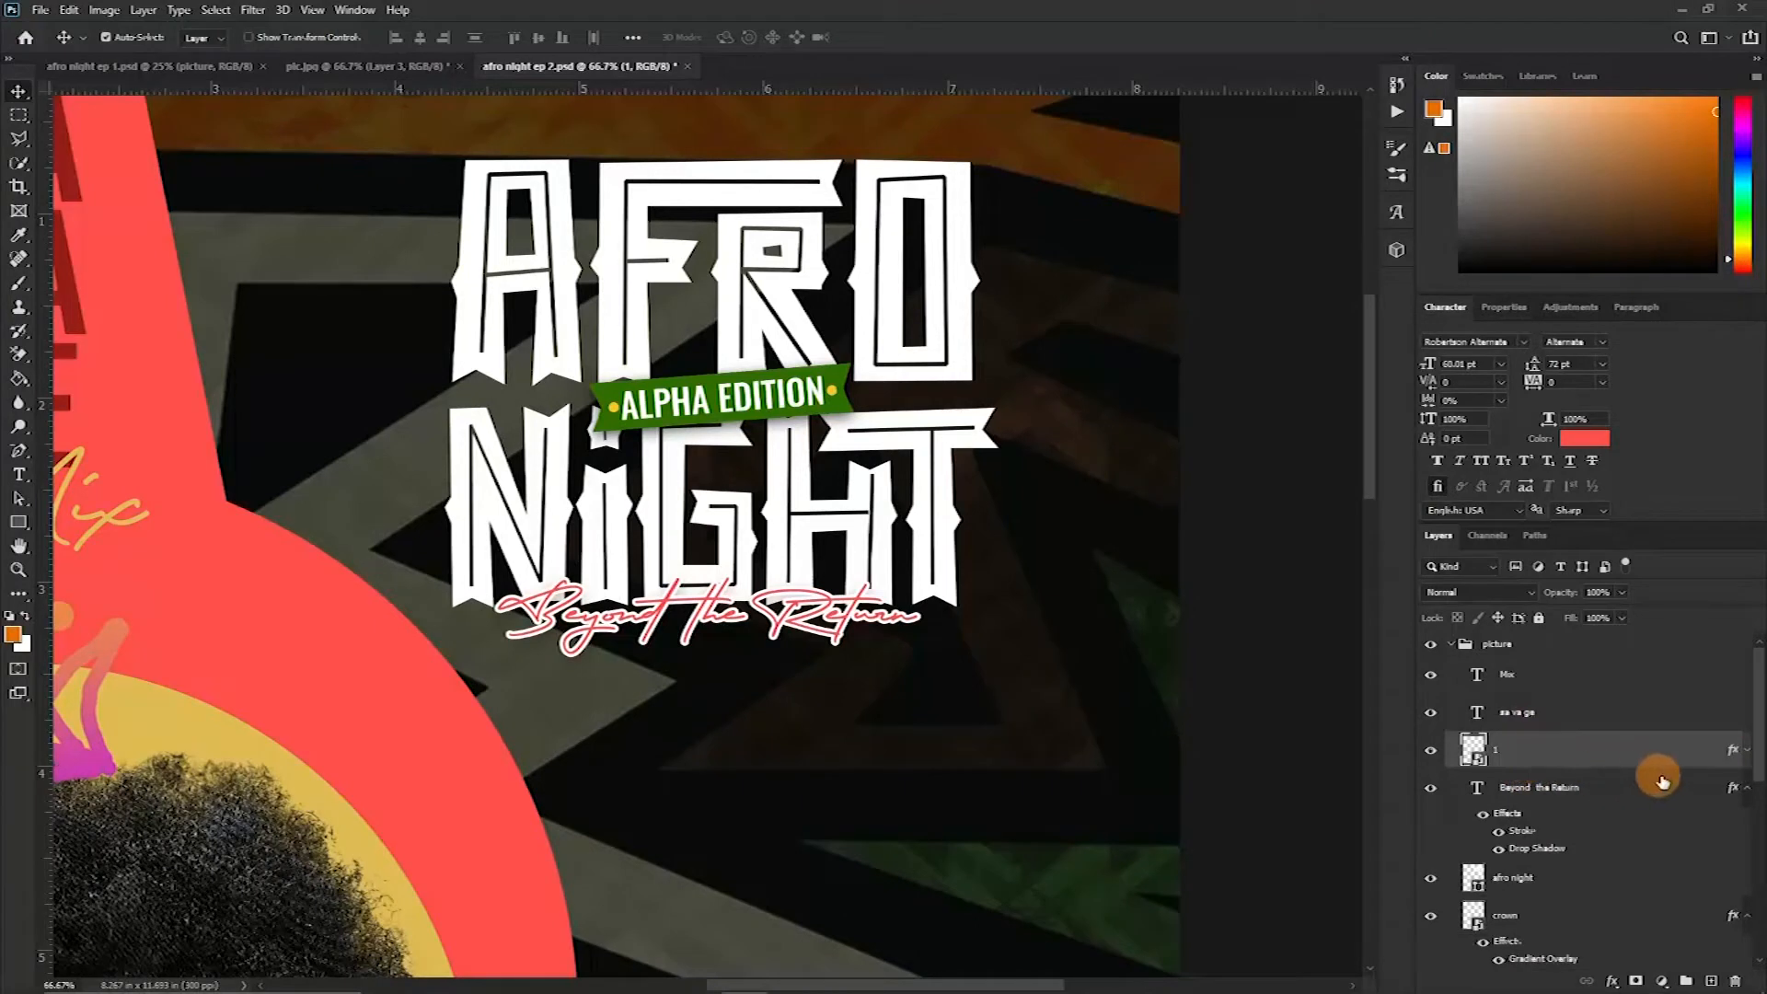
Select the badge, tagline and title layers, rotate them about 8° counterclockwise and scale them to about 125%
click(1746, 789)
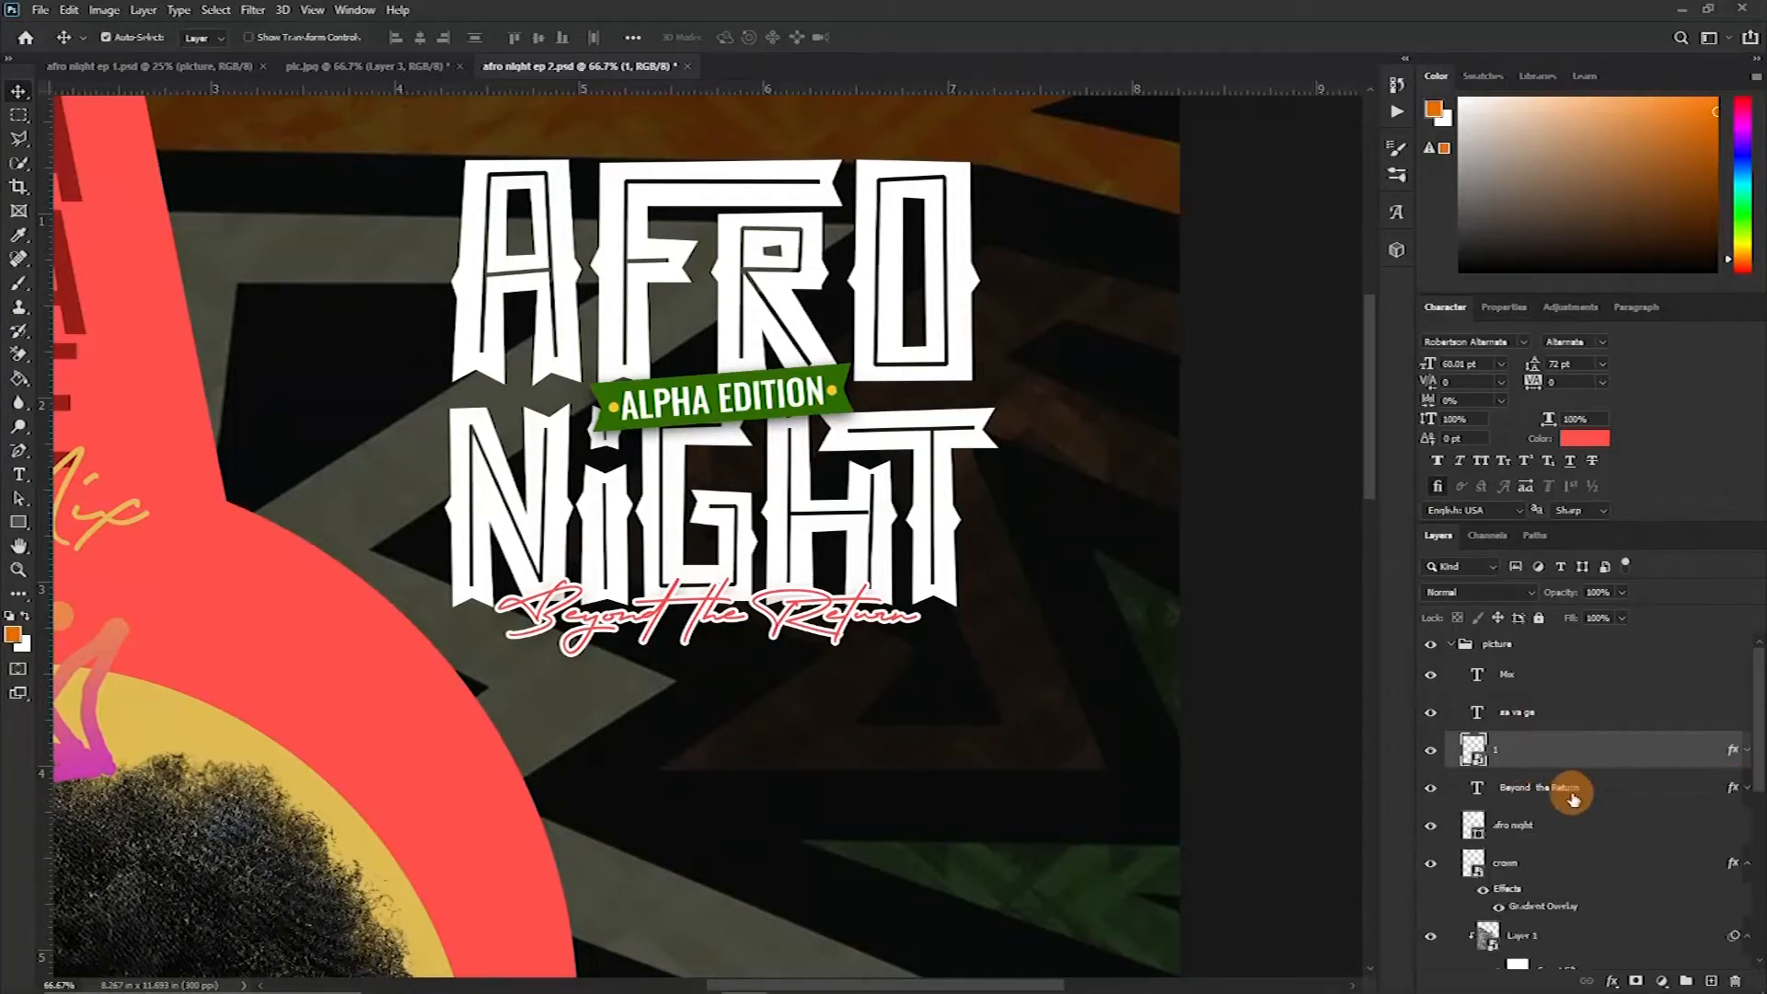
ctrl+click(1579, 789)
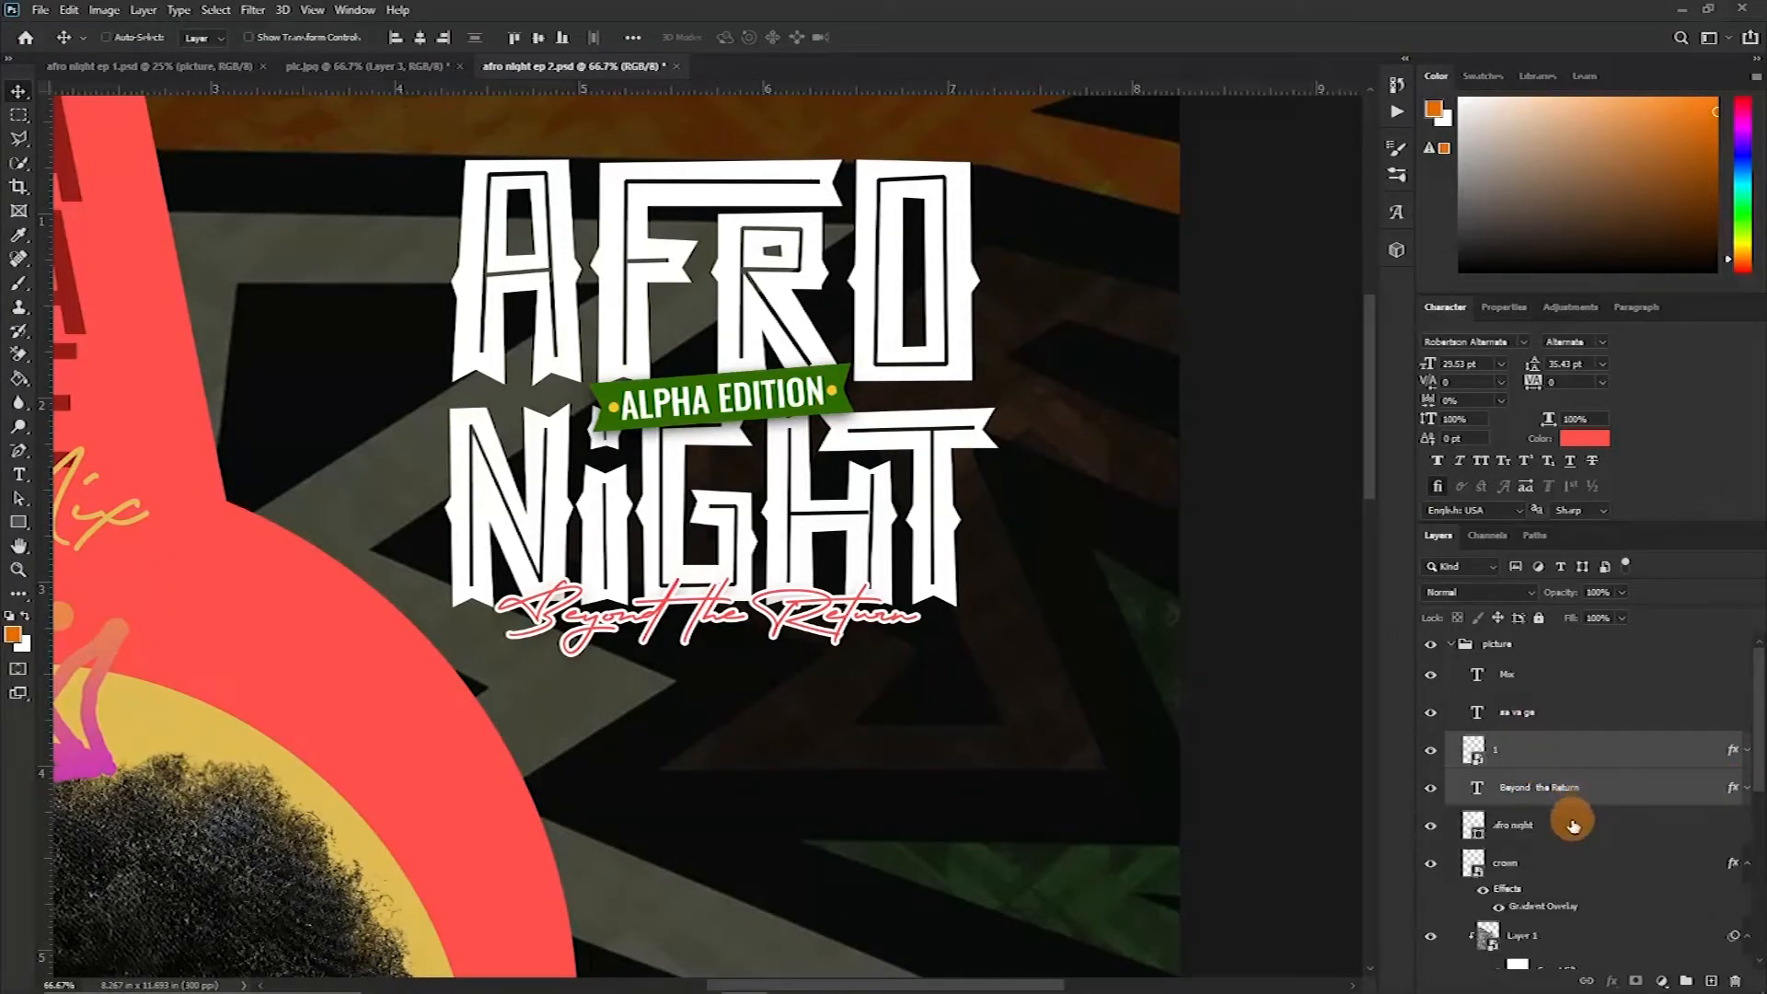
ctrl+click(1571, 831)
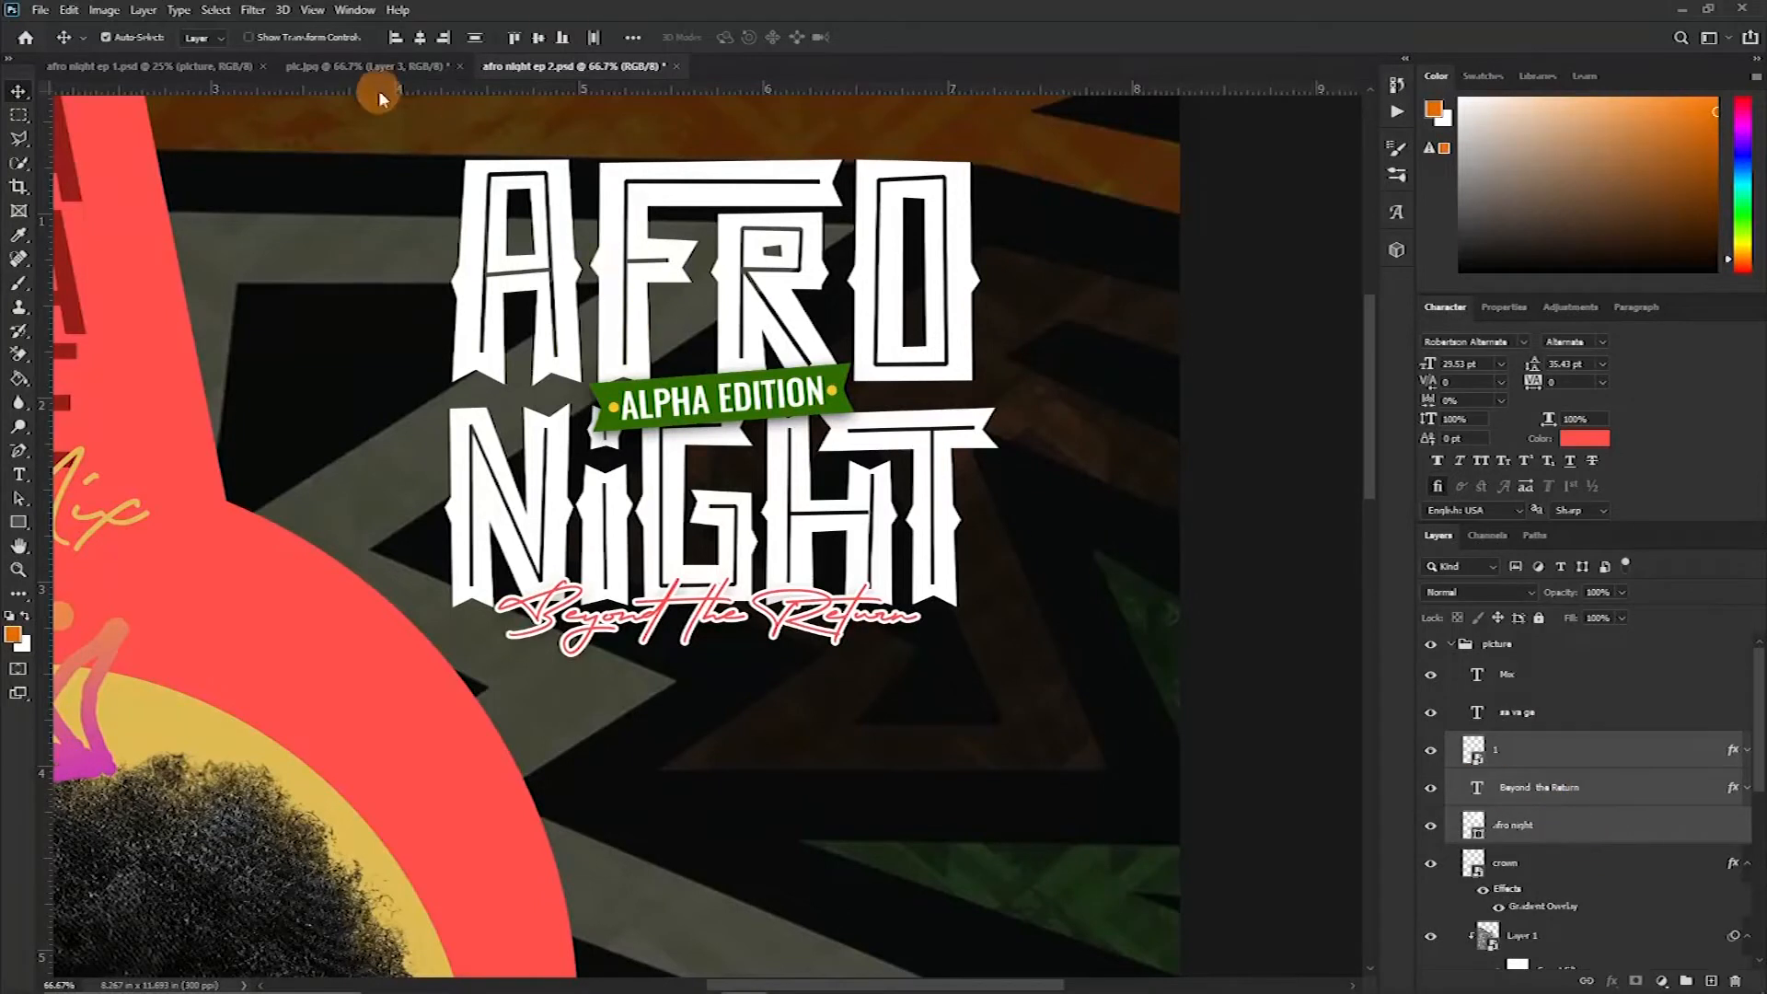
click(421, 38)
key(ctrl)
key(ctrl+t)
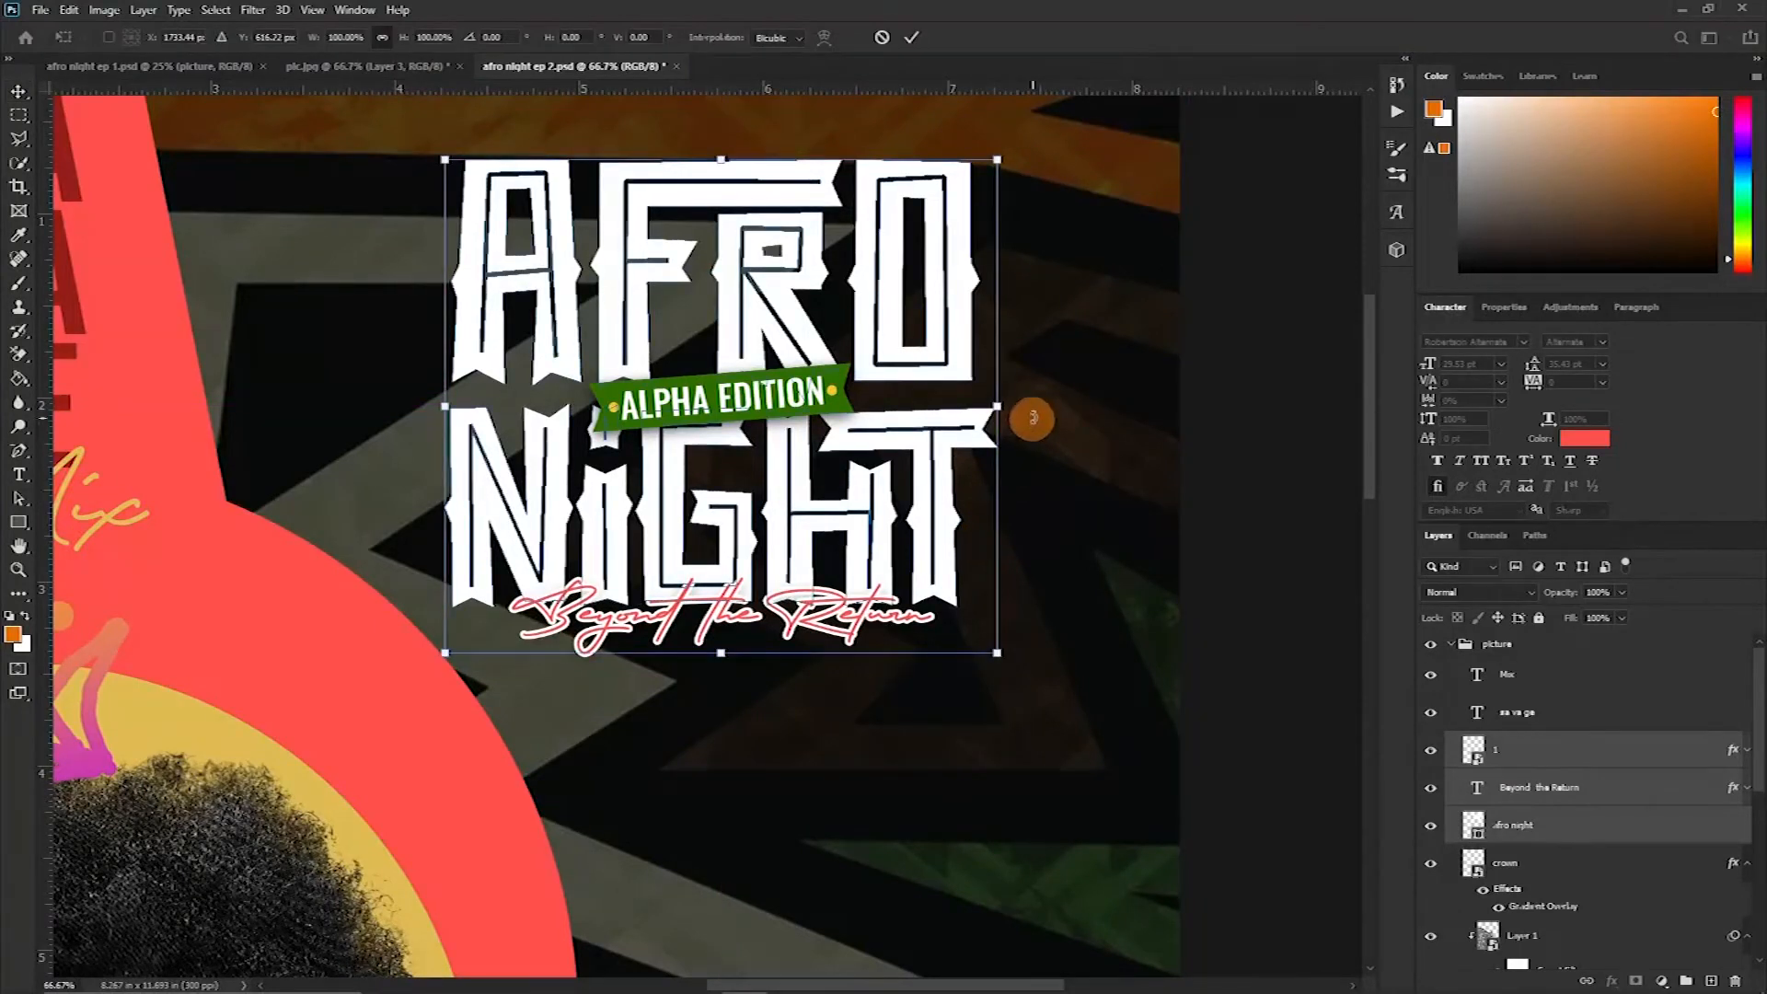
drag(1032, 393, 1022, 366)
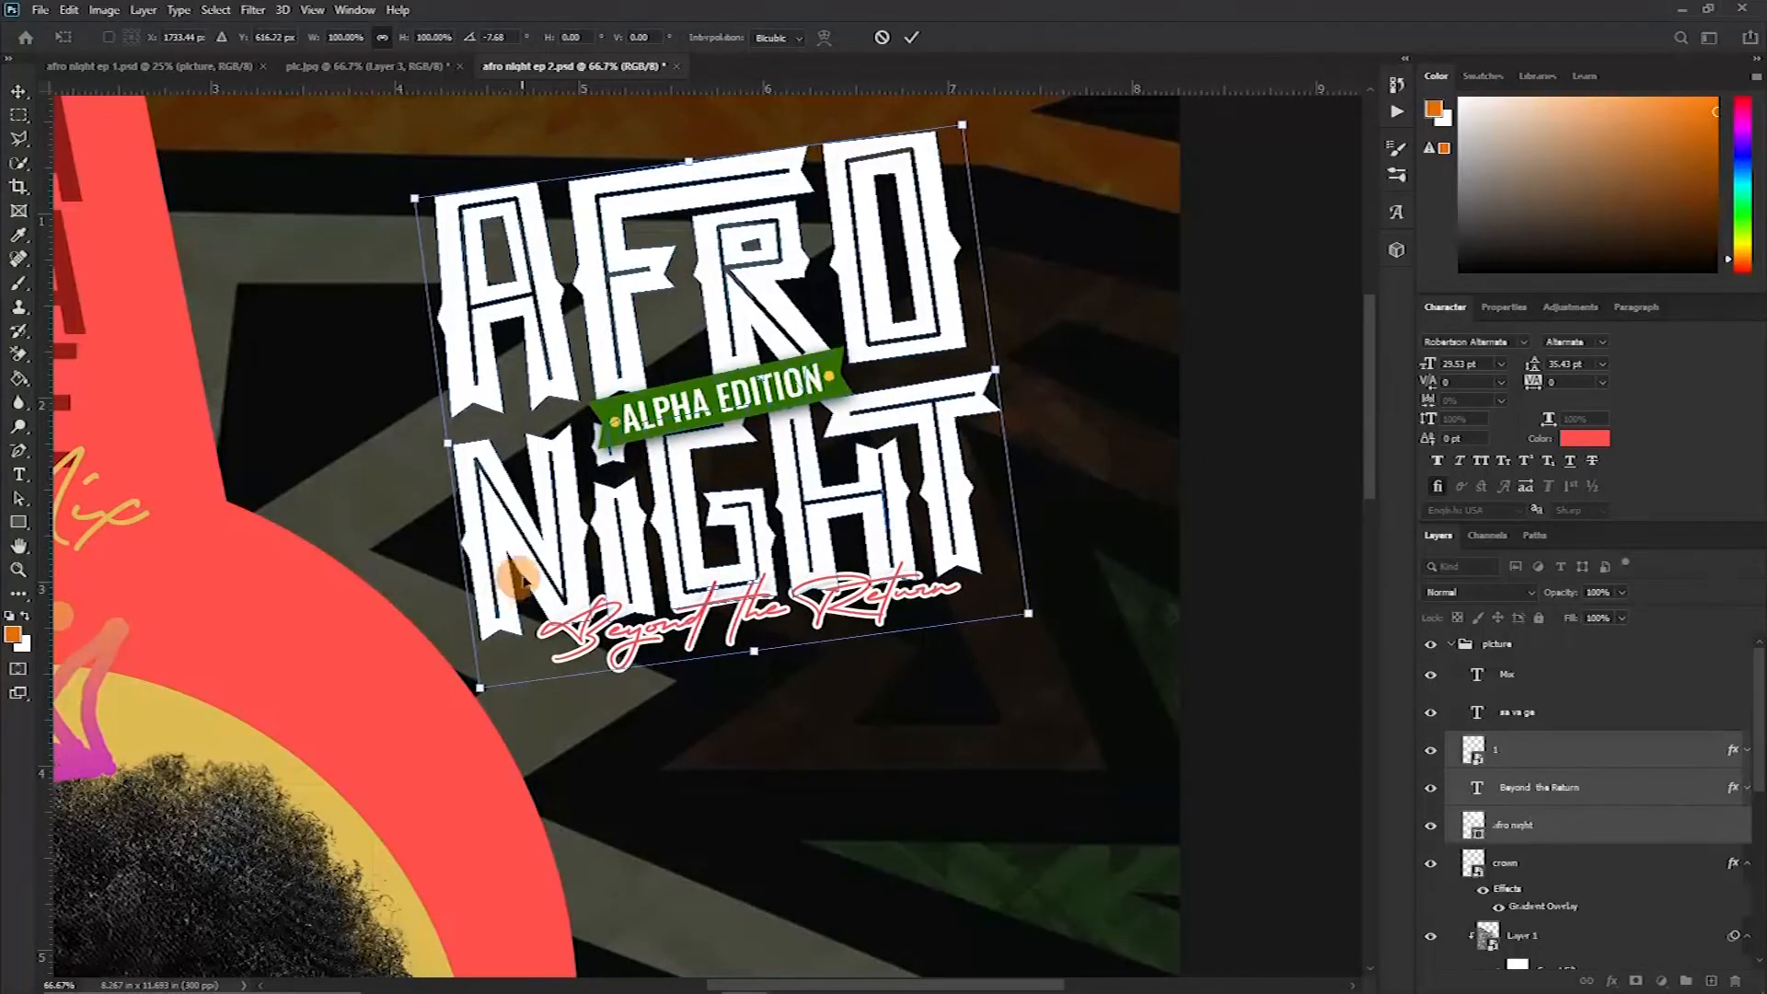
drag(476, 686, 419, 755)
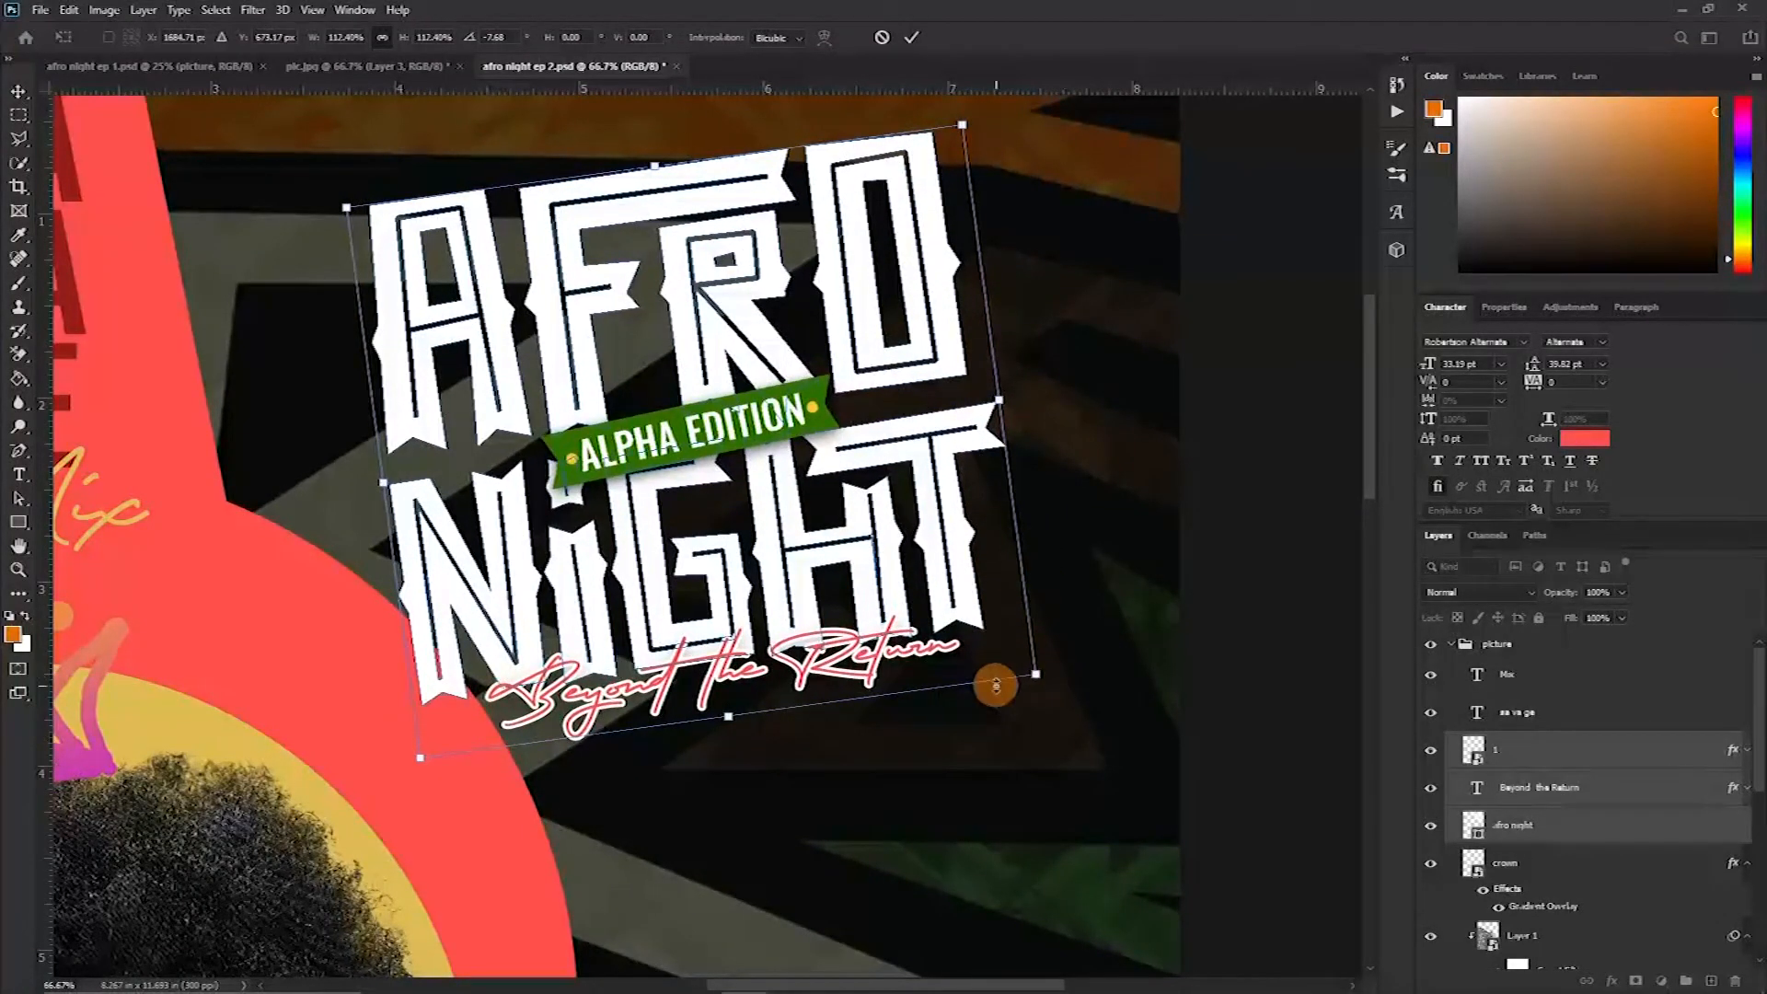
drag(1032, 678, 1116, 728)
scroll(843, 583, down, 2)
key(Return)
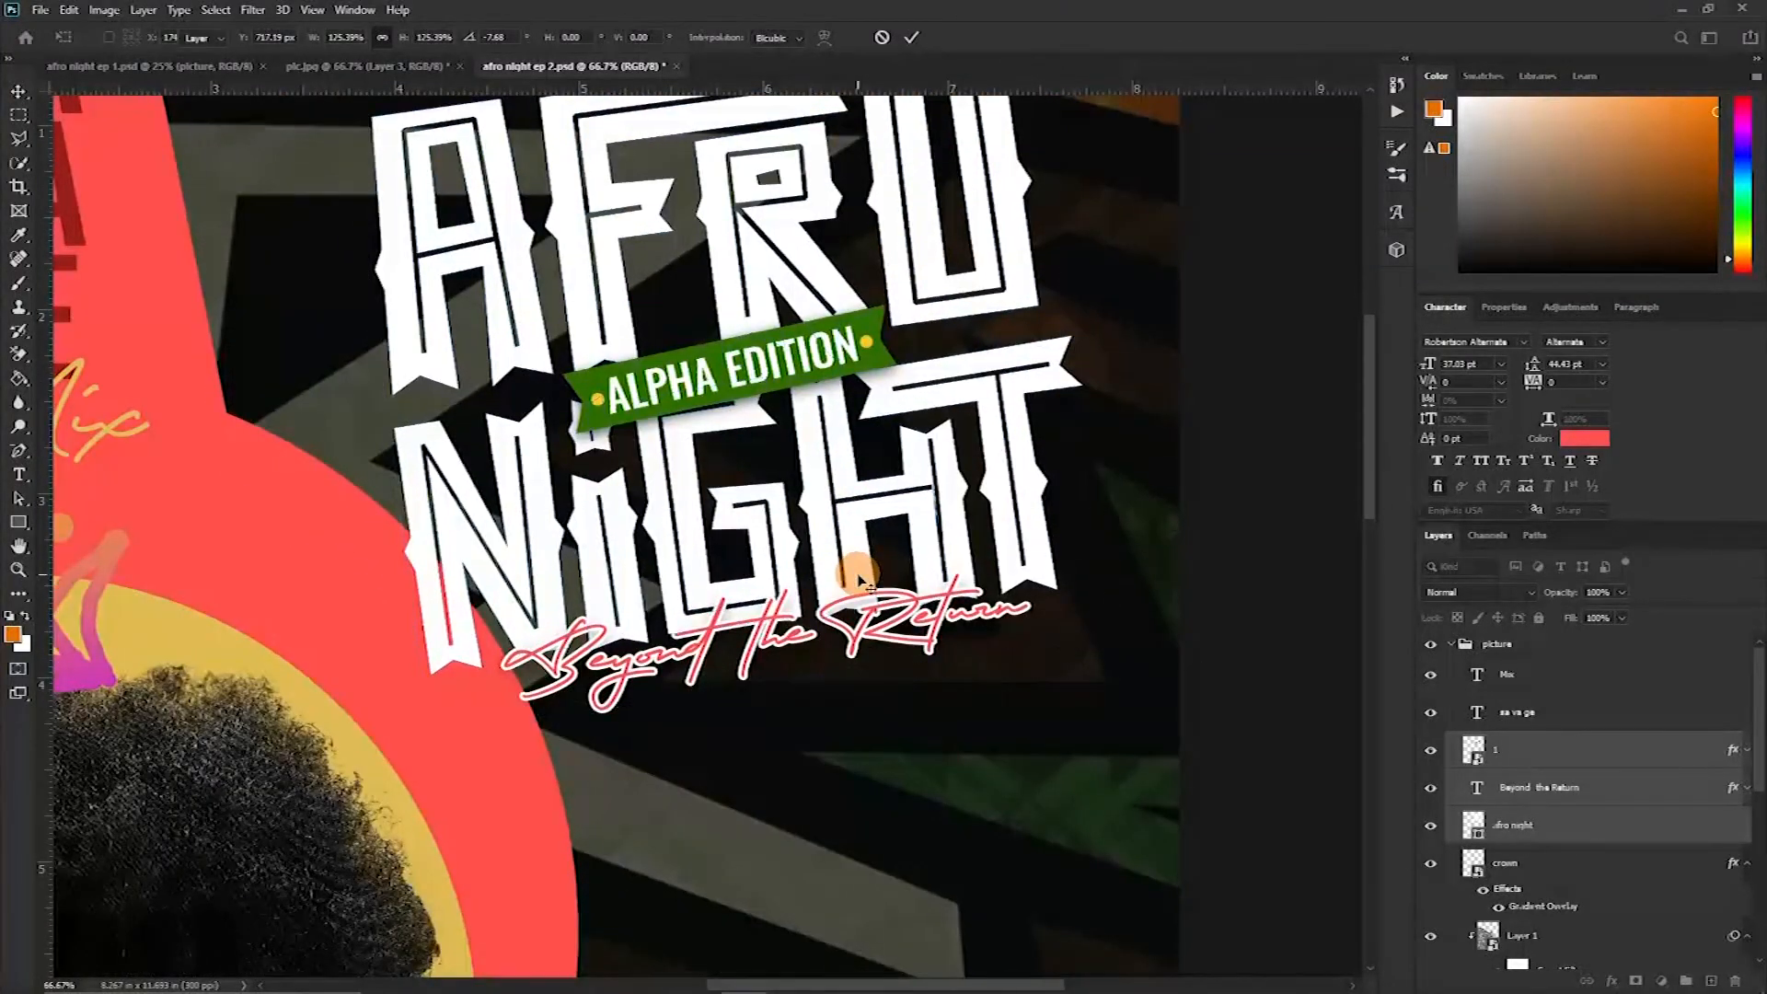
Group the title, badge and tagline layers into one group
scroll(857, 580, down, 2)
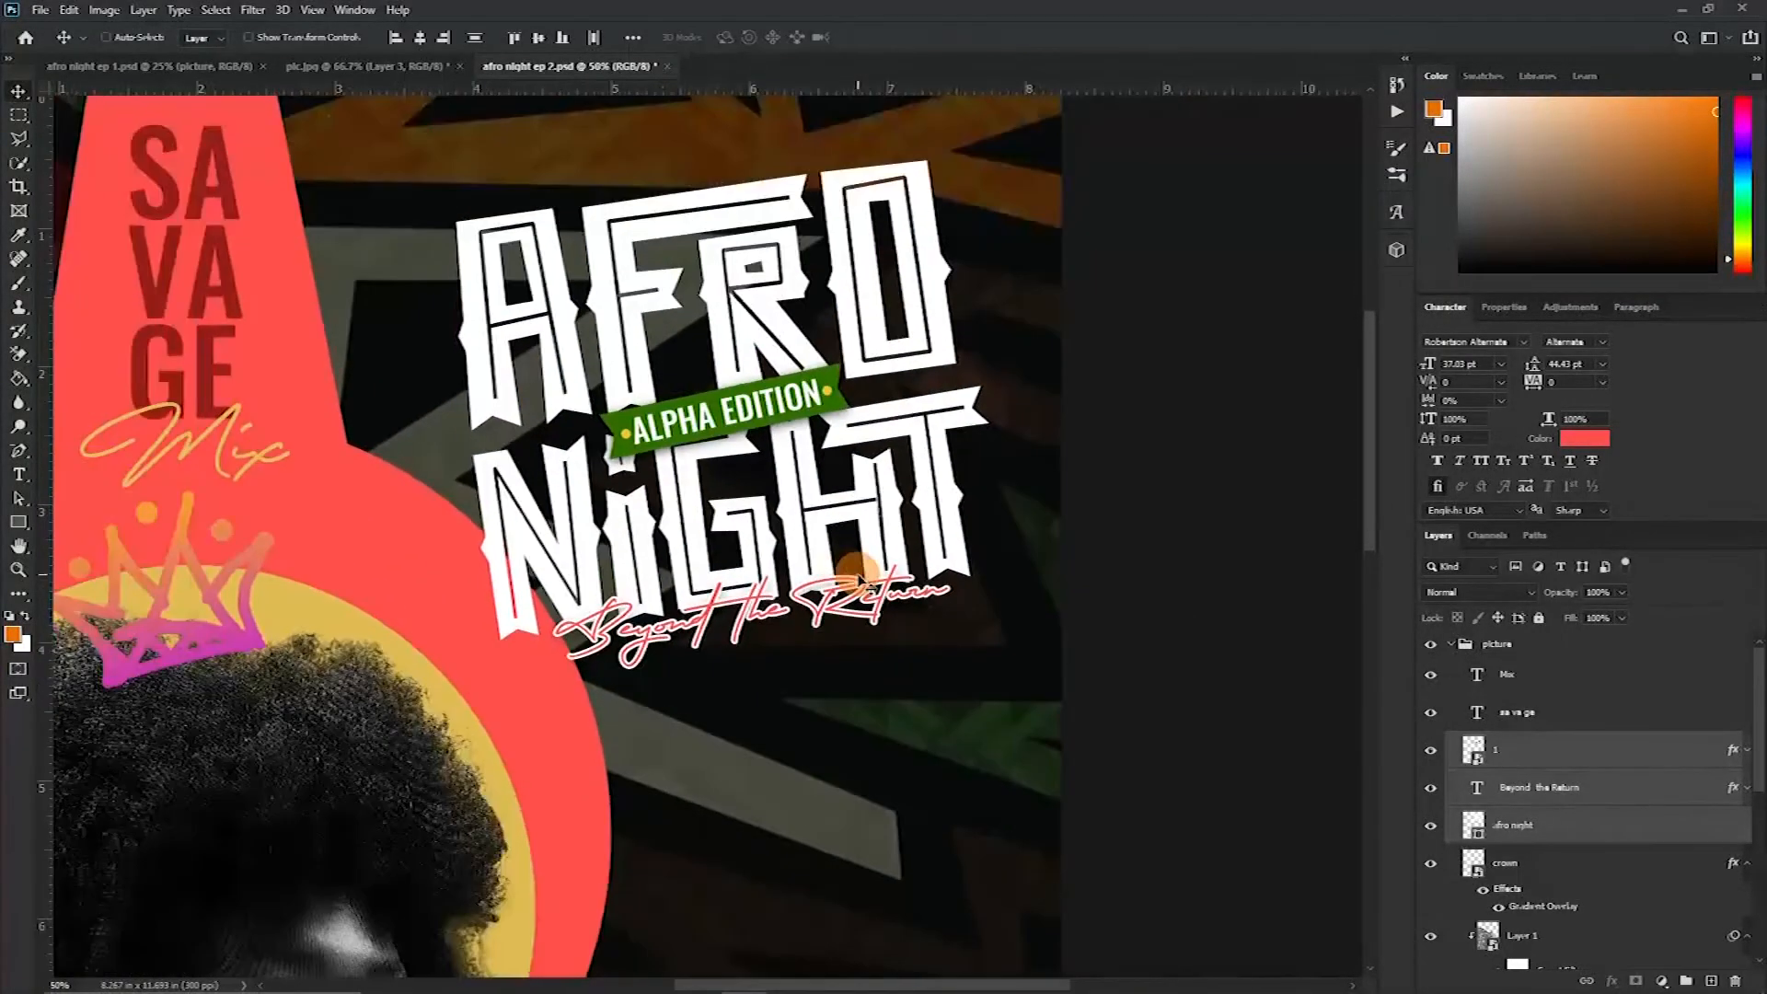
scroll(847, 575, down, 1)
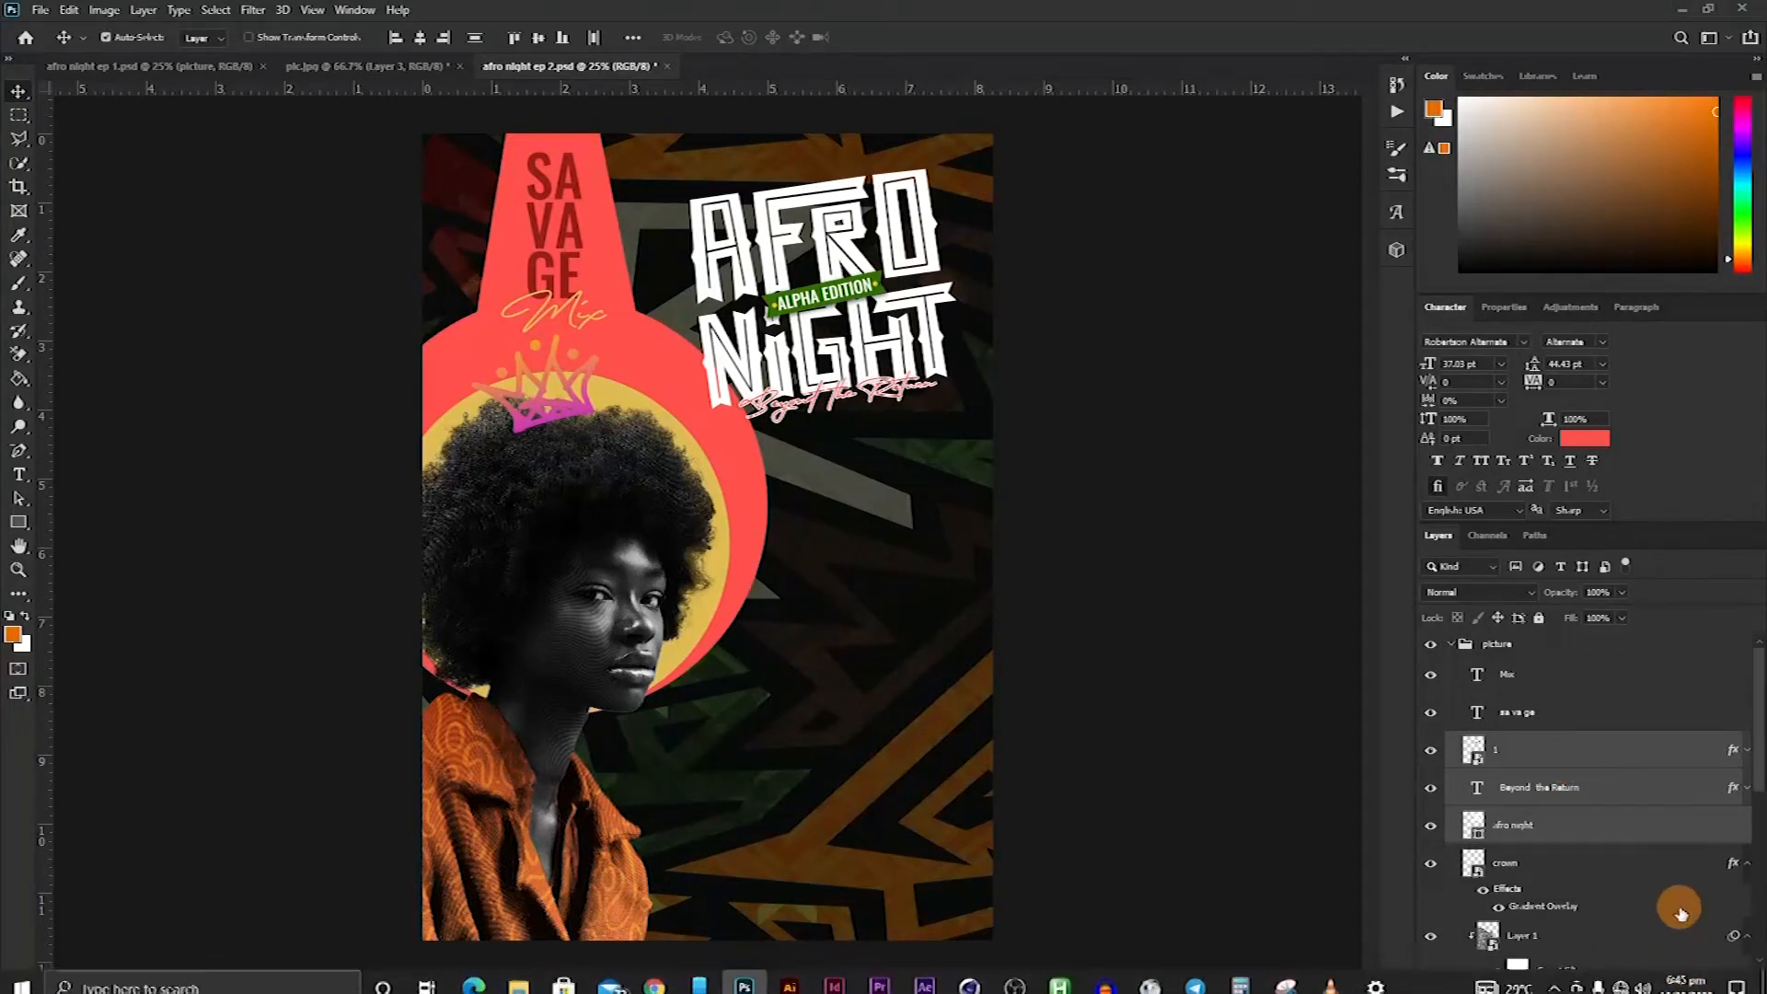
click(1684, 983)
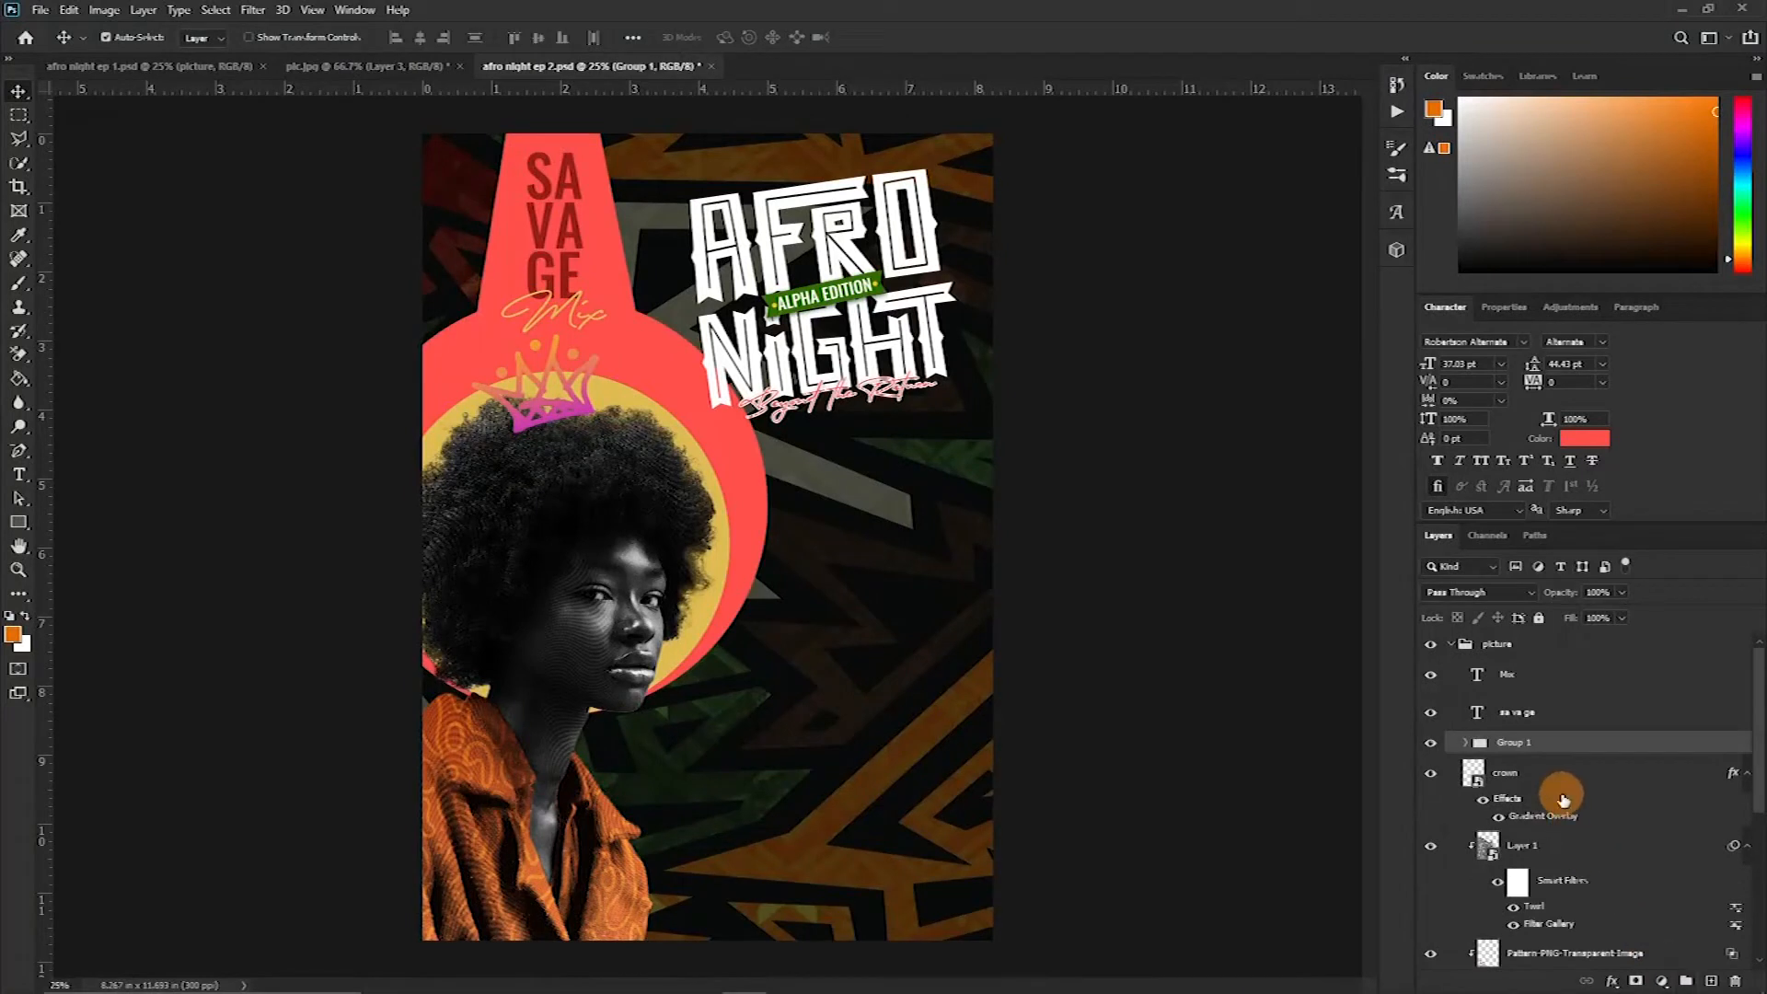
click(1432, 743)
click(1432, 743)
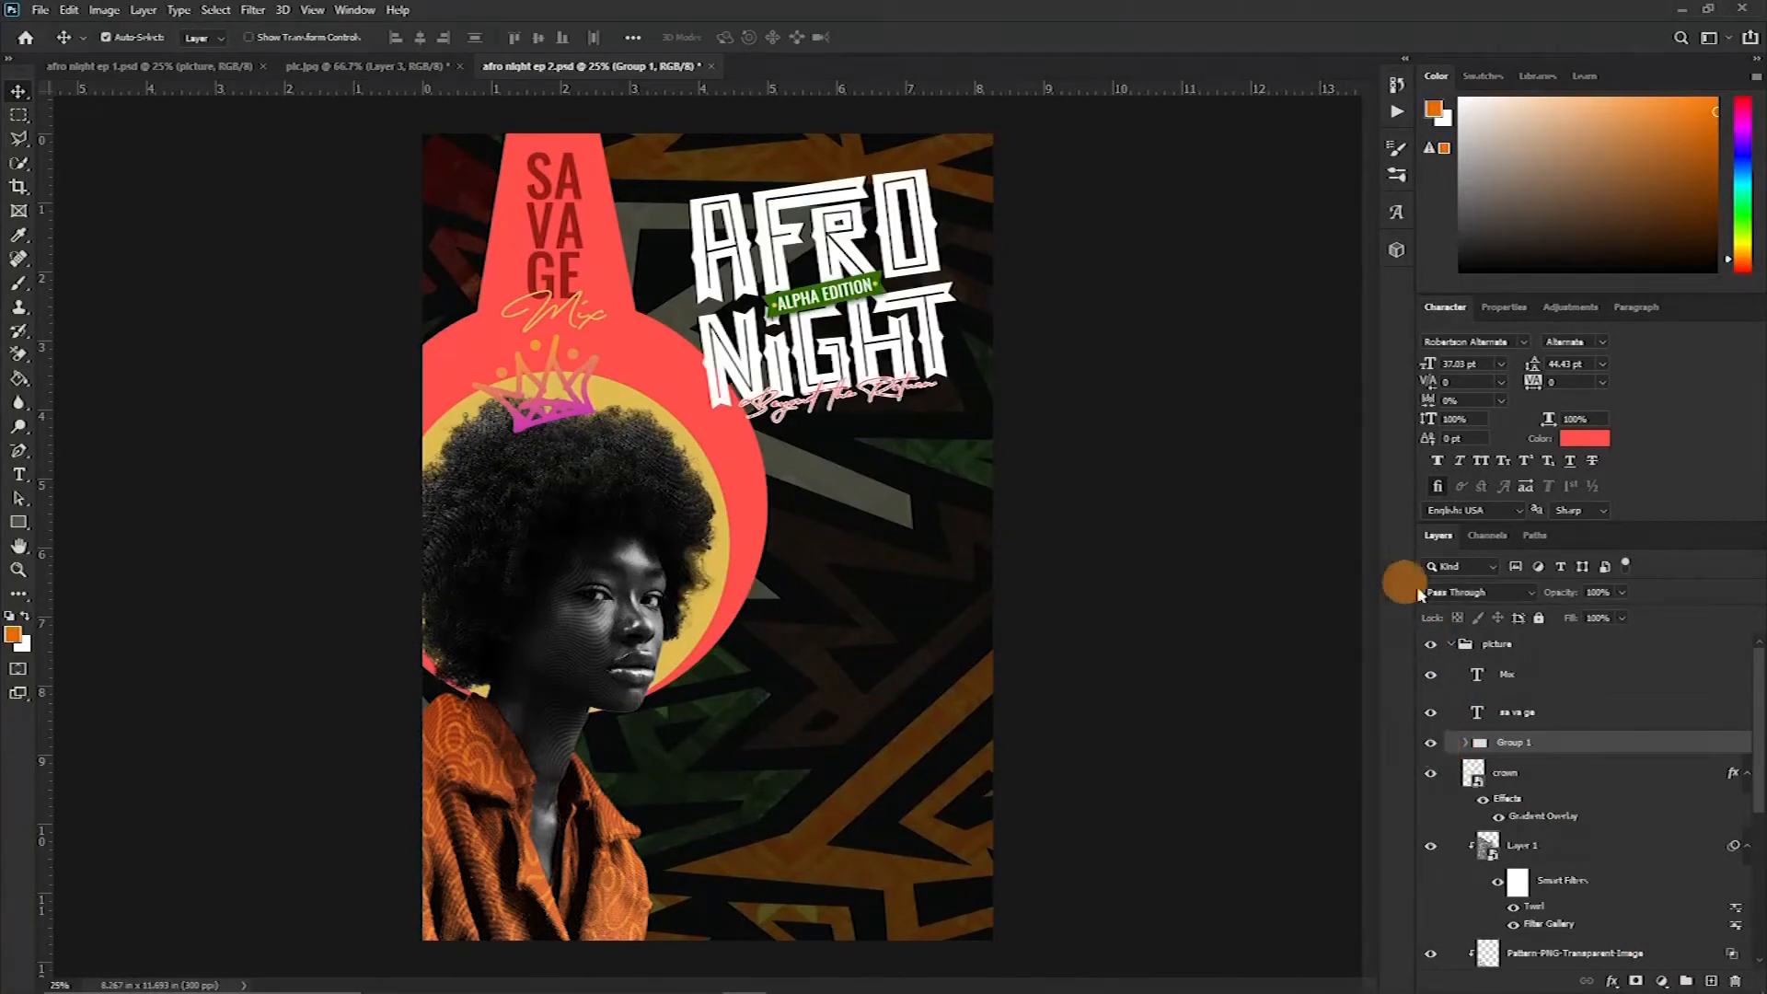
Give the title group an outside Stroke of 40 px in a near-black colour sampled from the background
double_click(1601, 753)
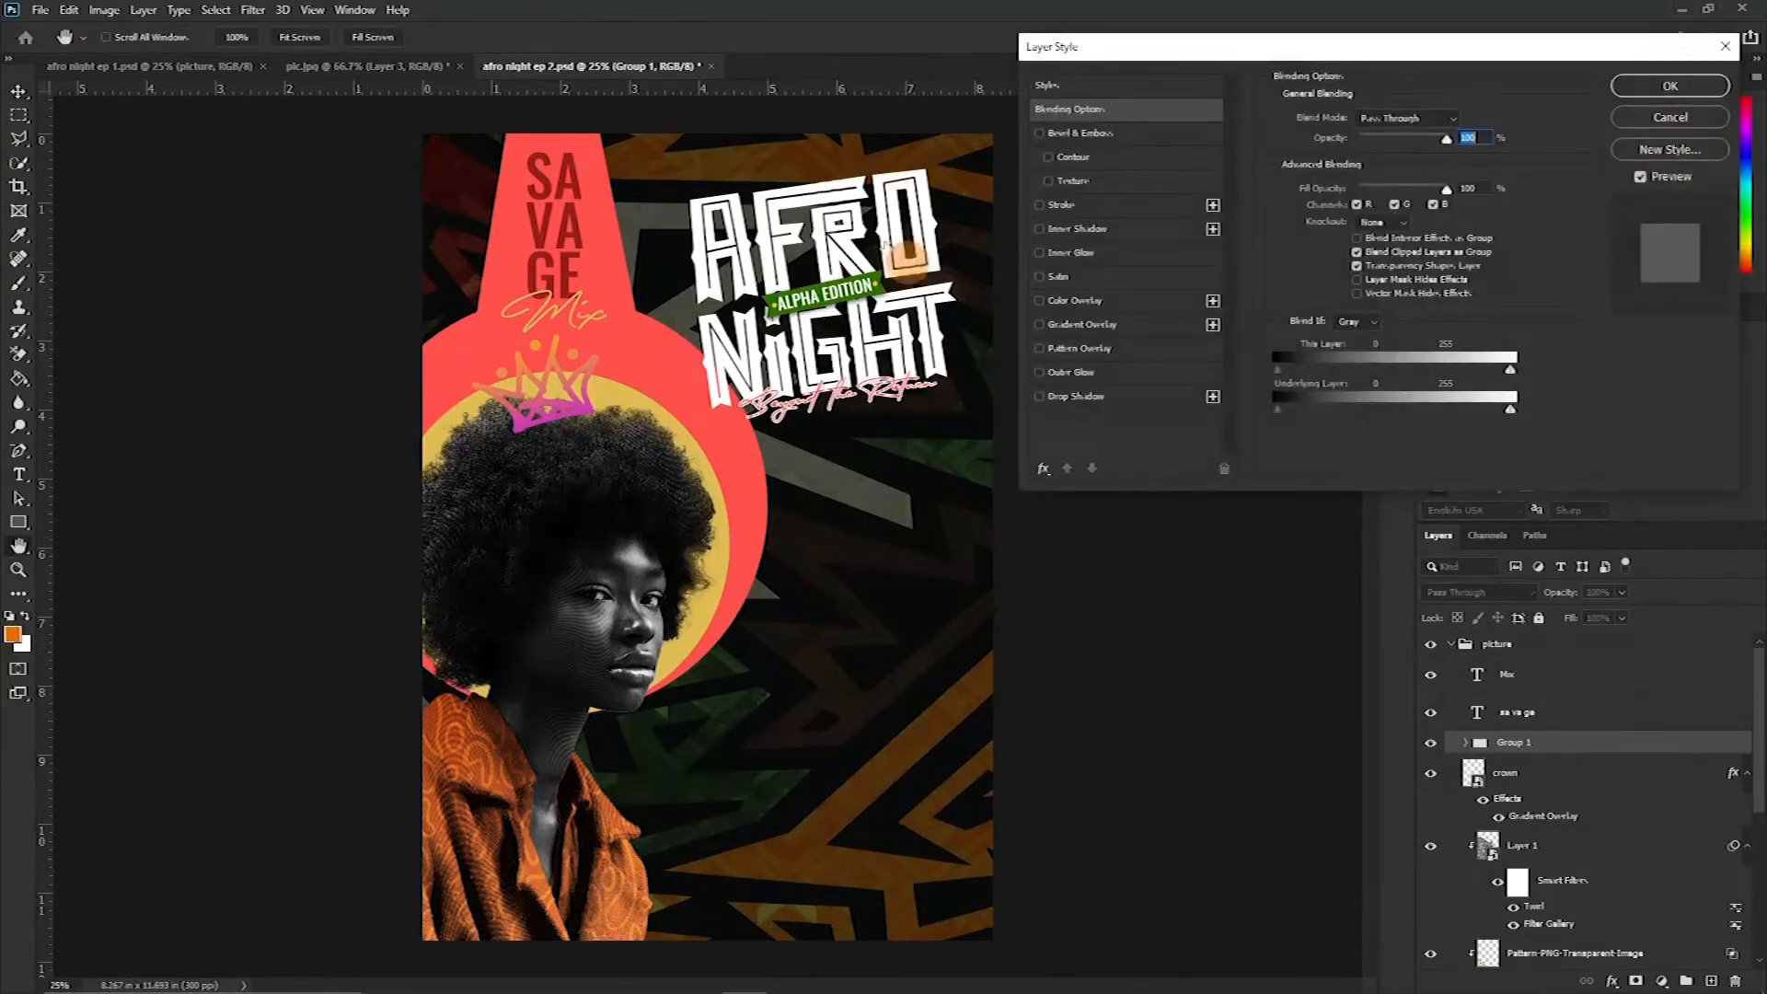
click(1040, 204)
click(1095, 204)
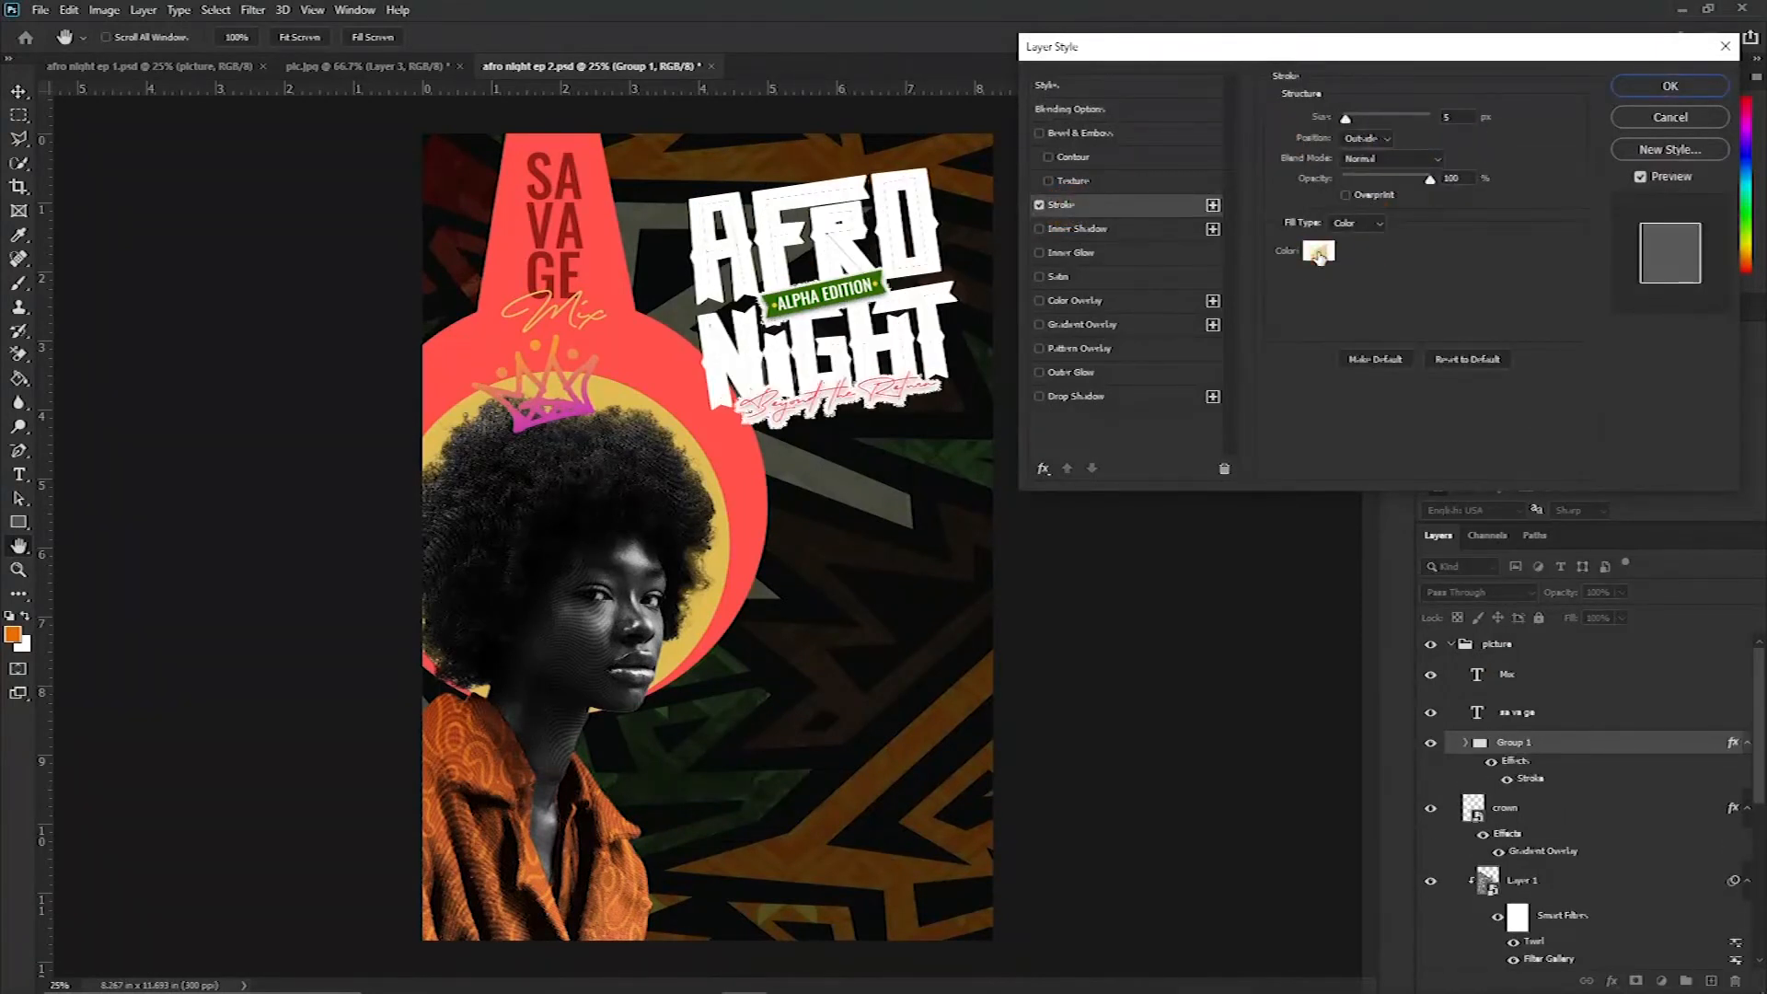
click(1318, 256)
drag(1301, 513, 1203, 584)
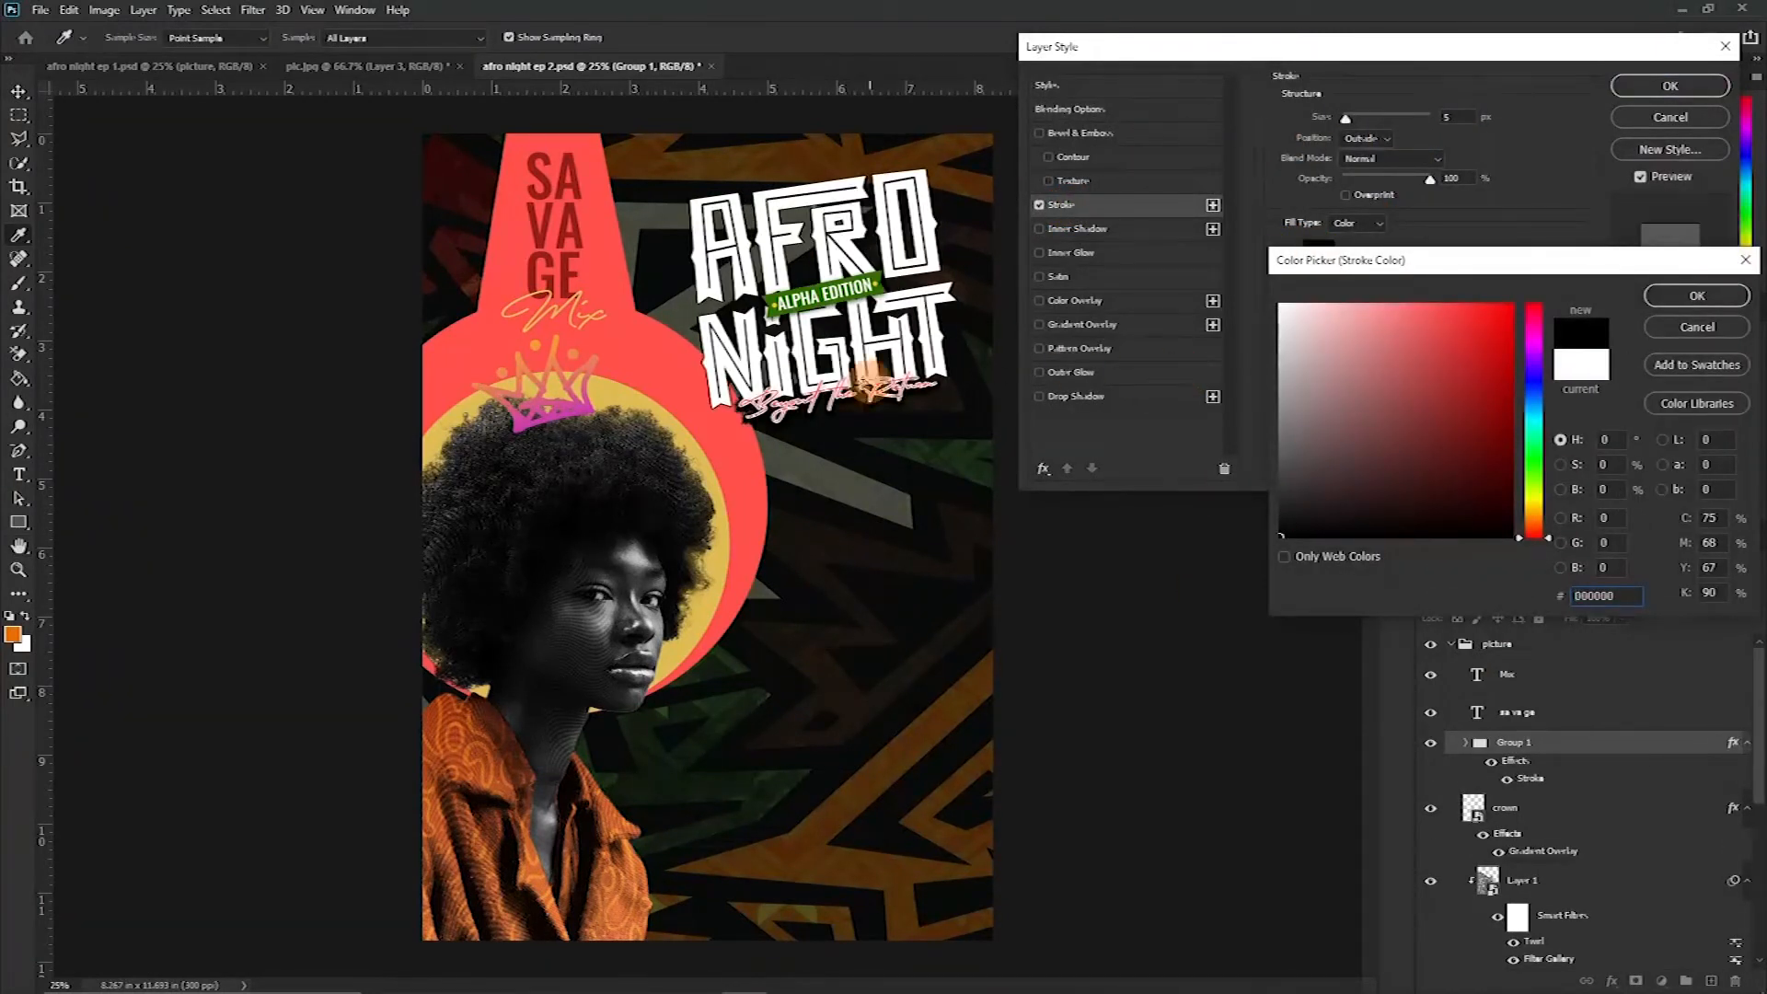
click(809, 432)
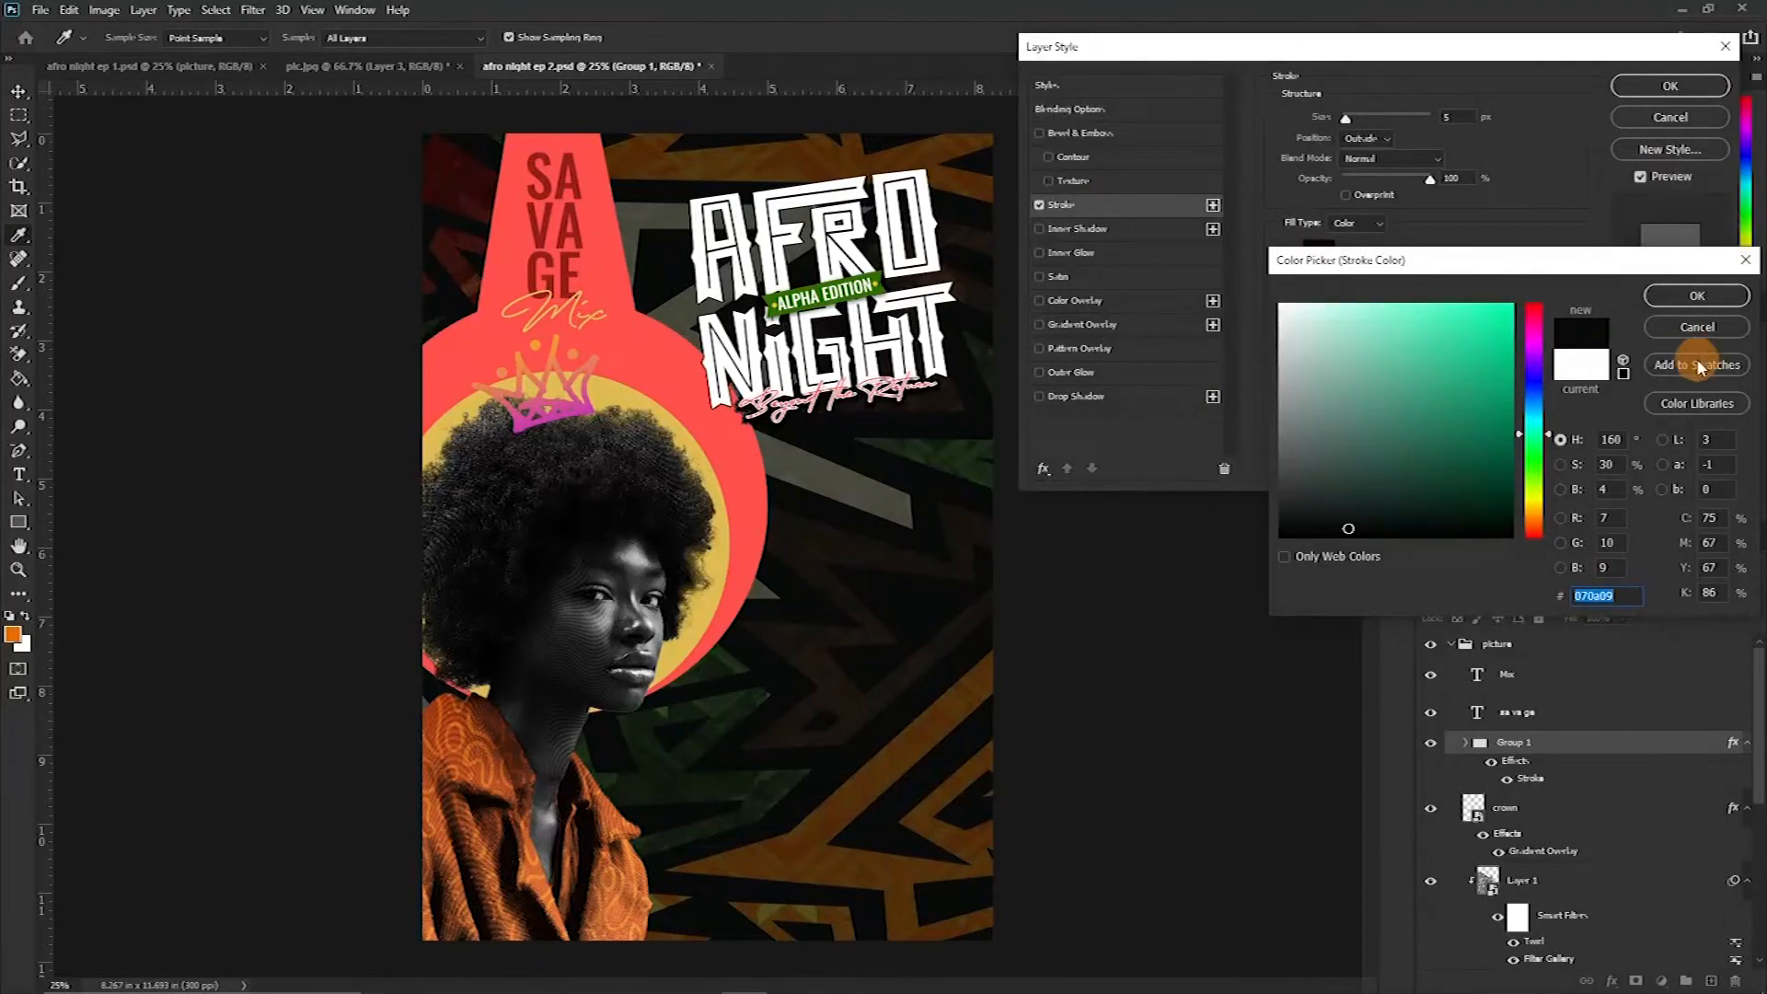
click(1697, 295)
drag(1349, 117, 1369, 119)
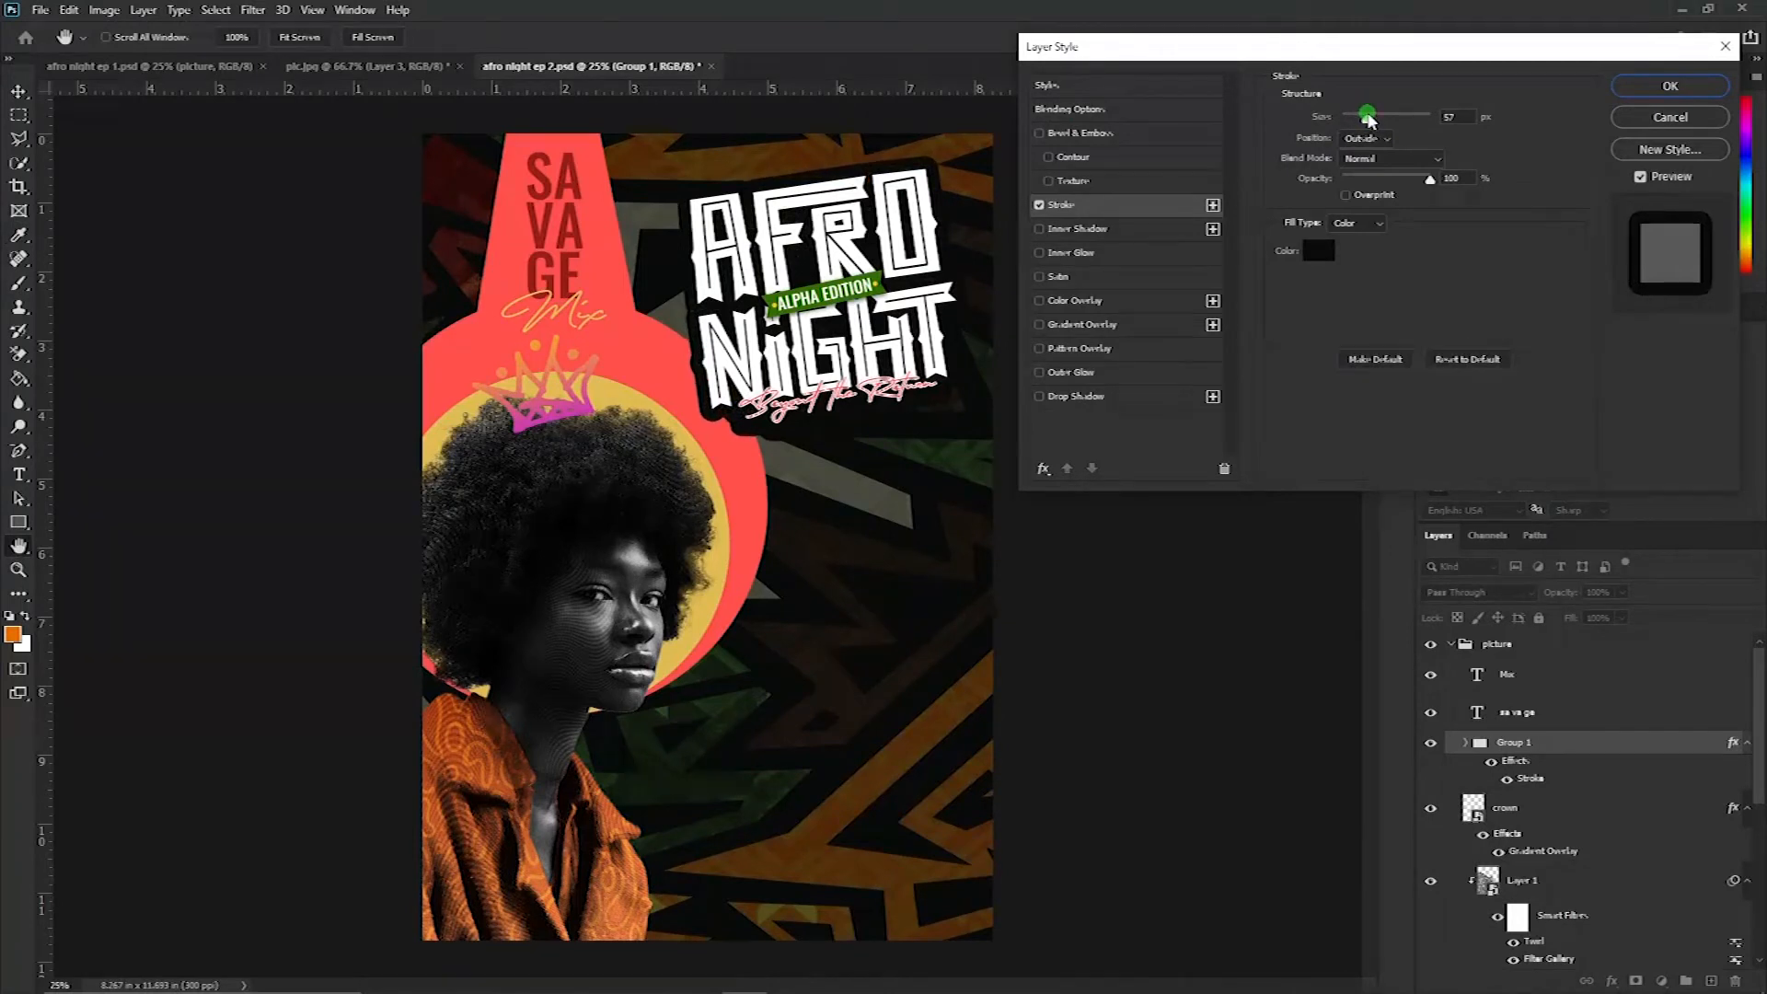
drag(1366, 119, 1365, 119)
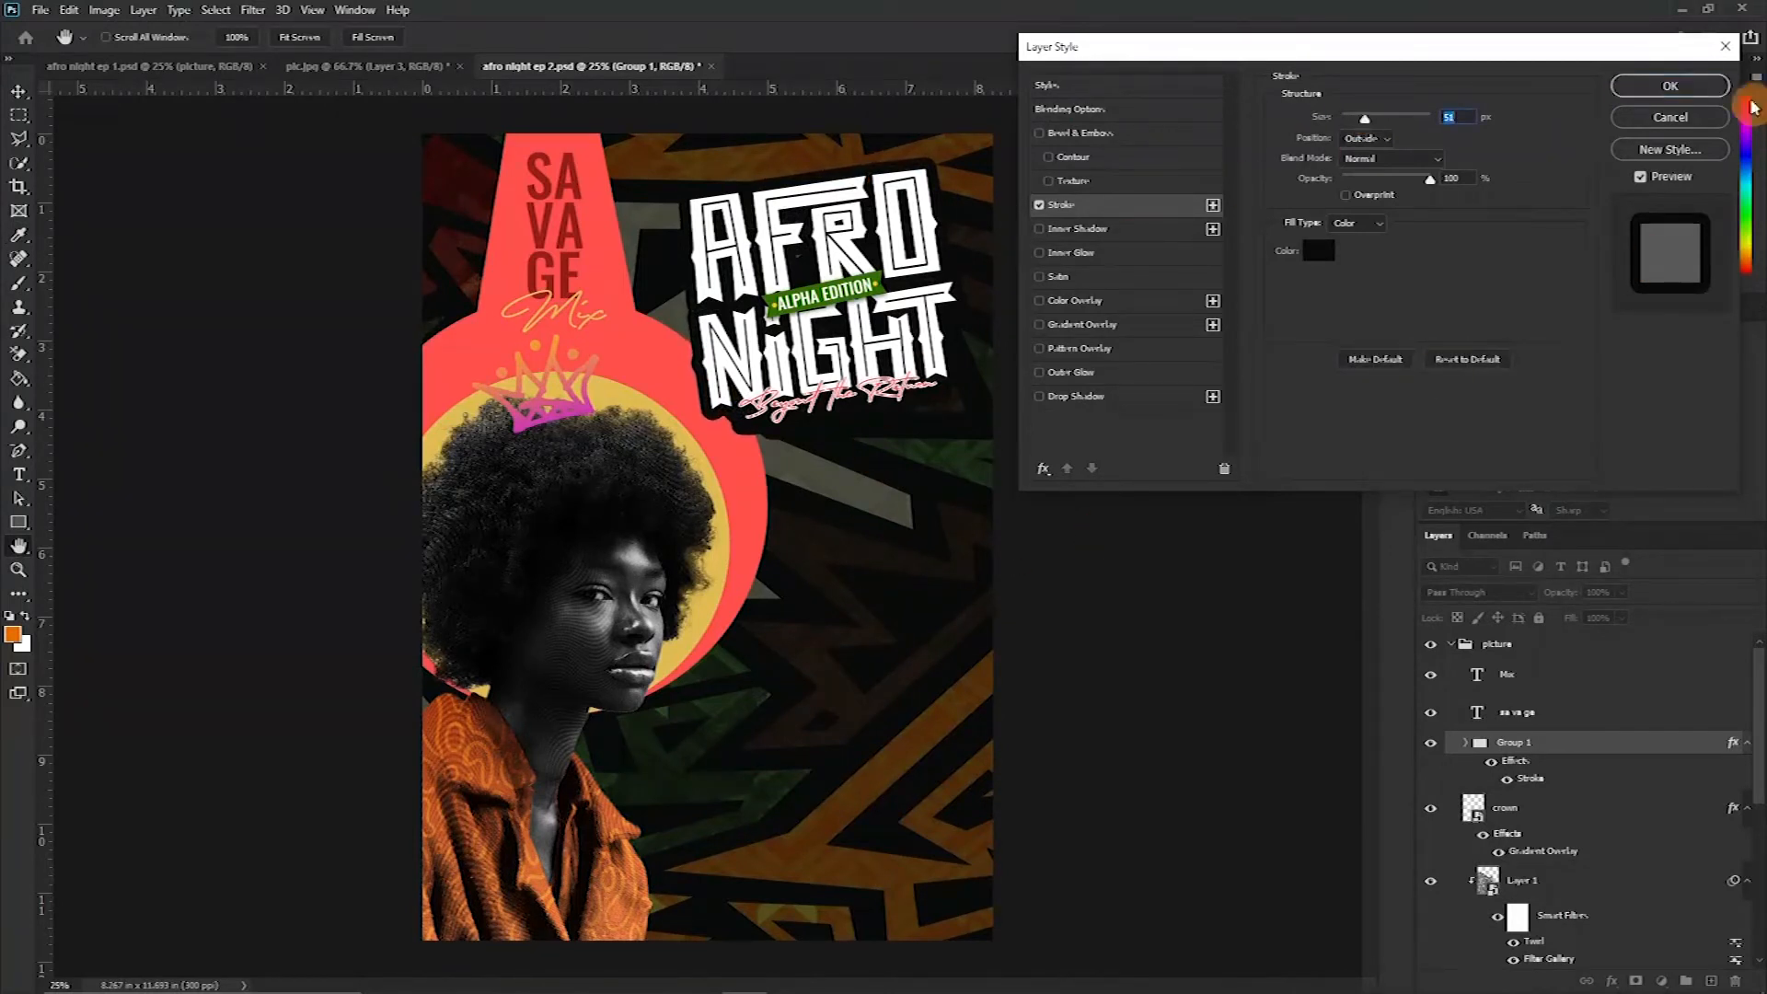
click(1039, 397)
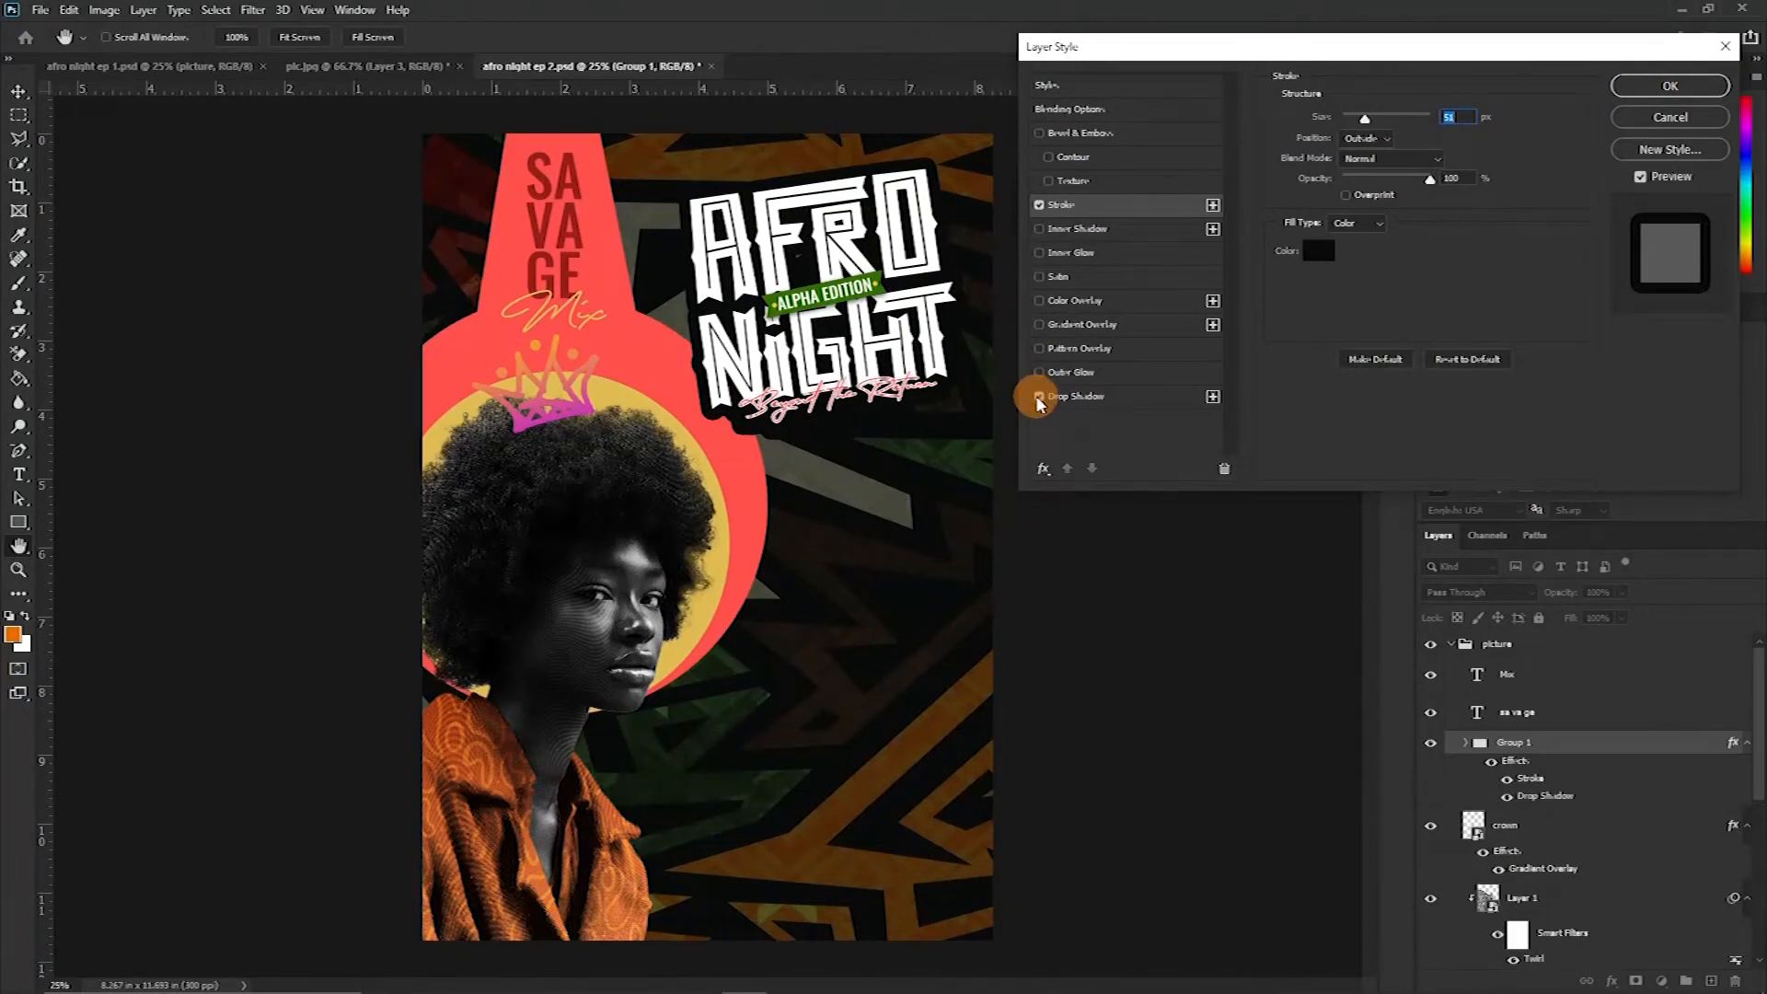
click(1039, 397)
text(40)
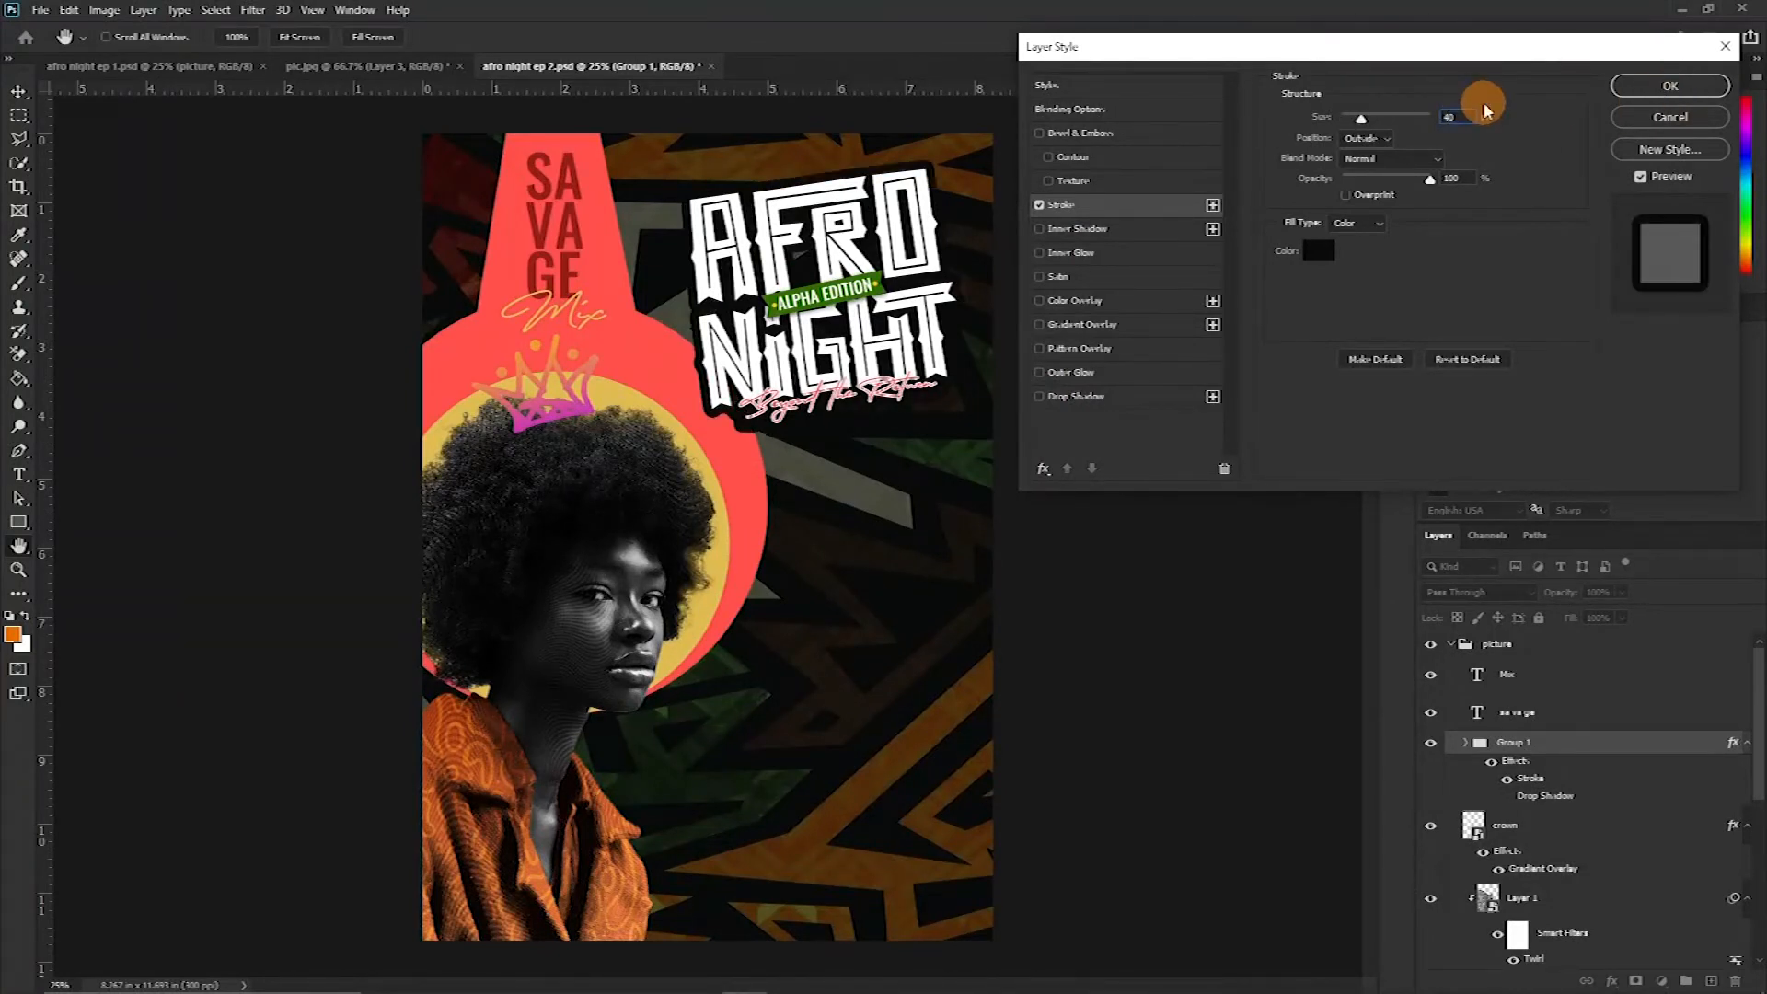
click(1646, 85)
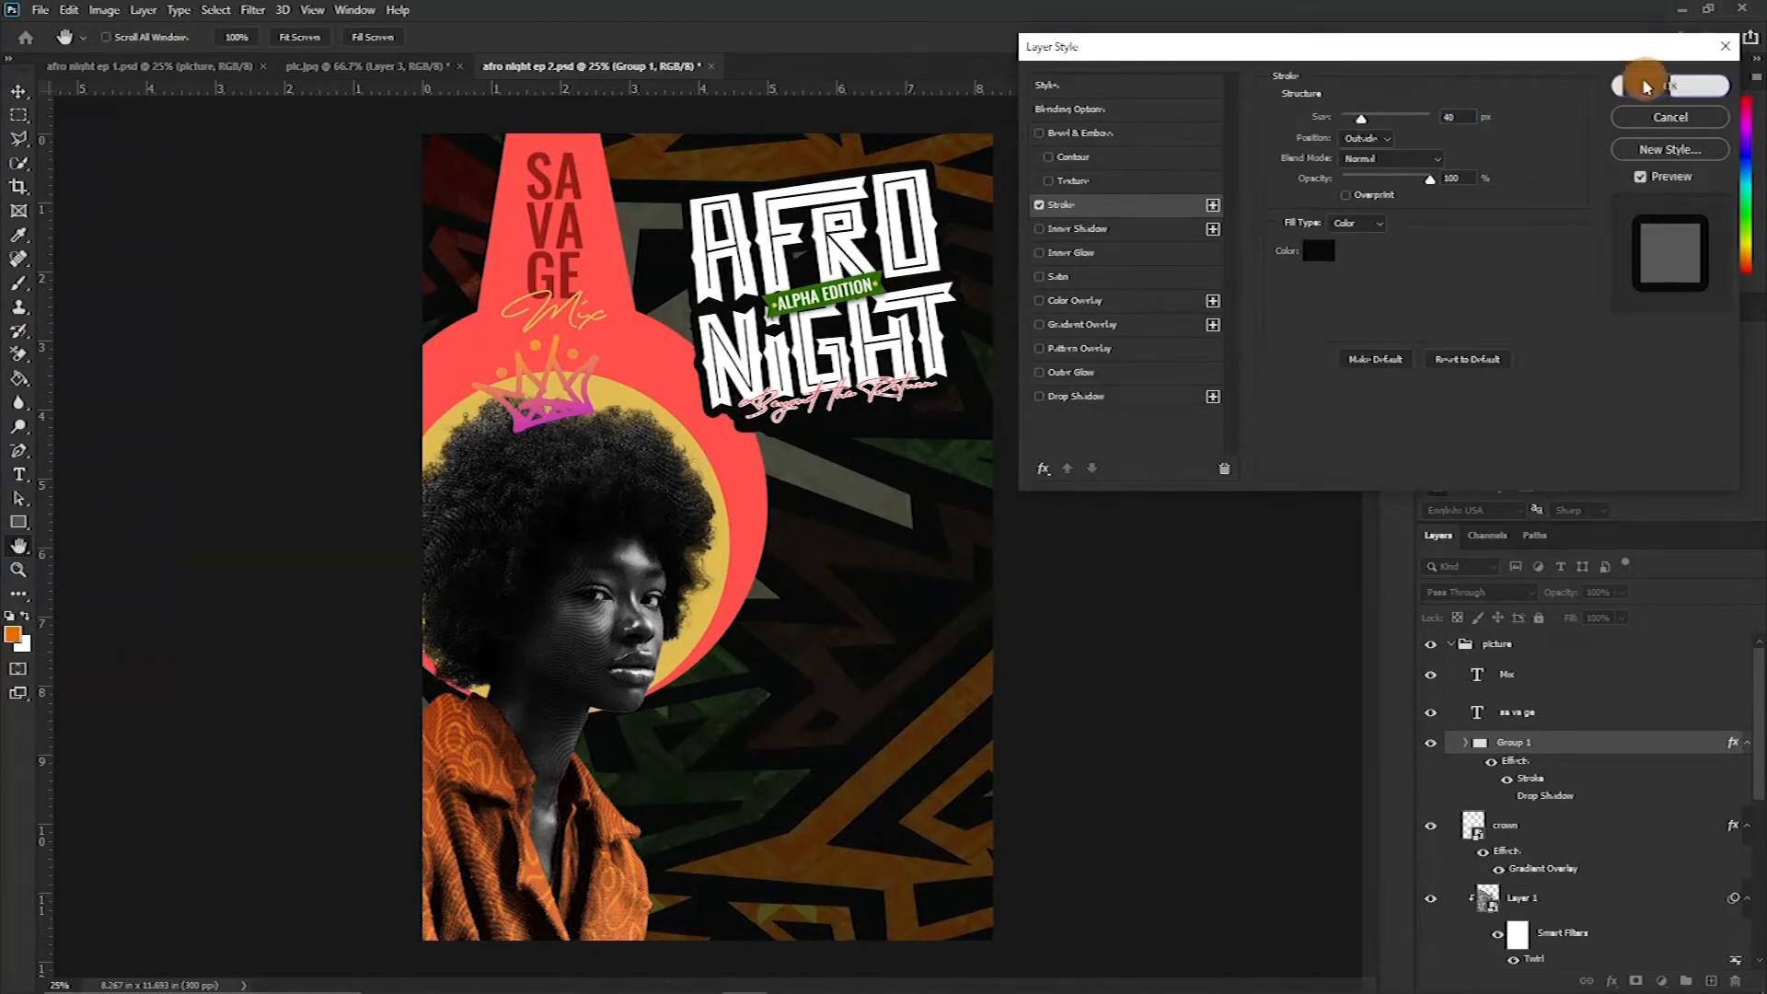
Scale the title group to about 110% and nudge it slightly right and down
key(ctrl)
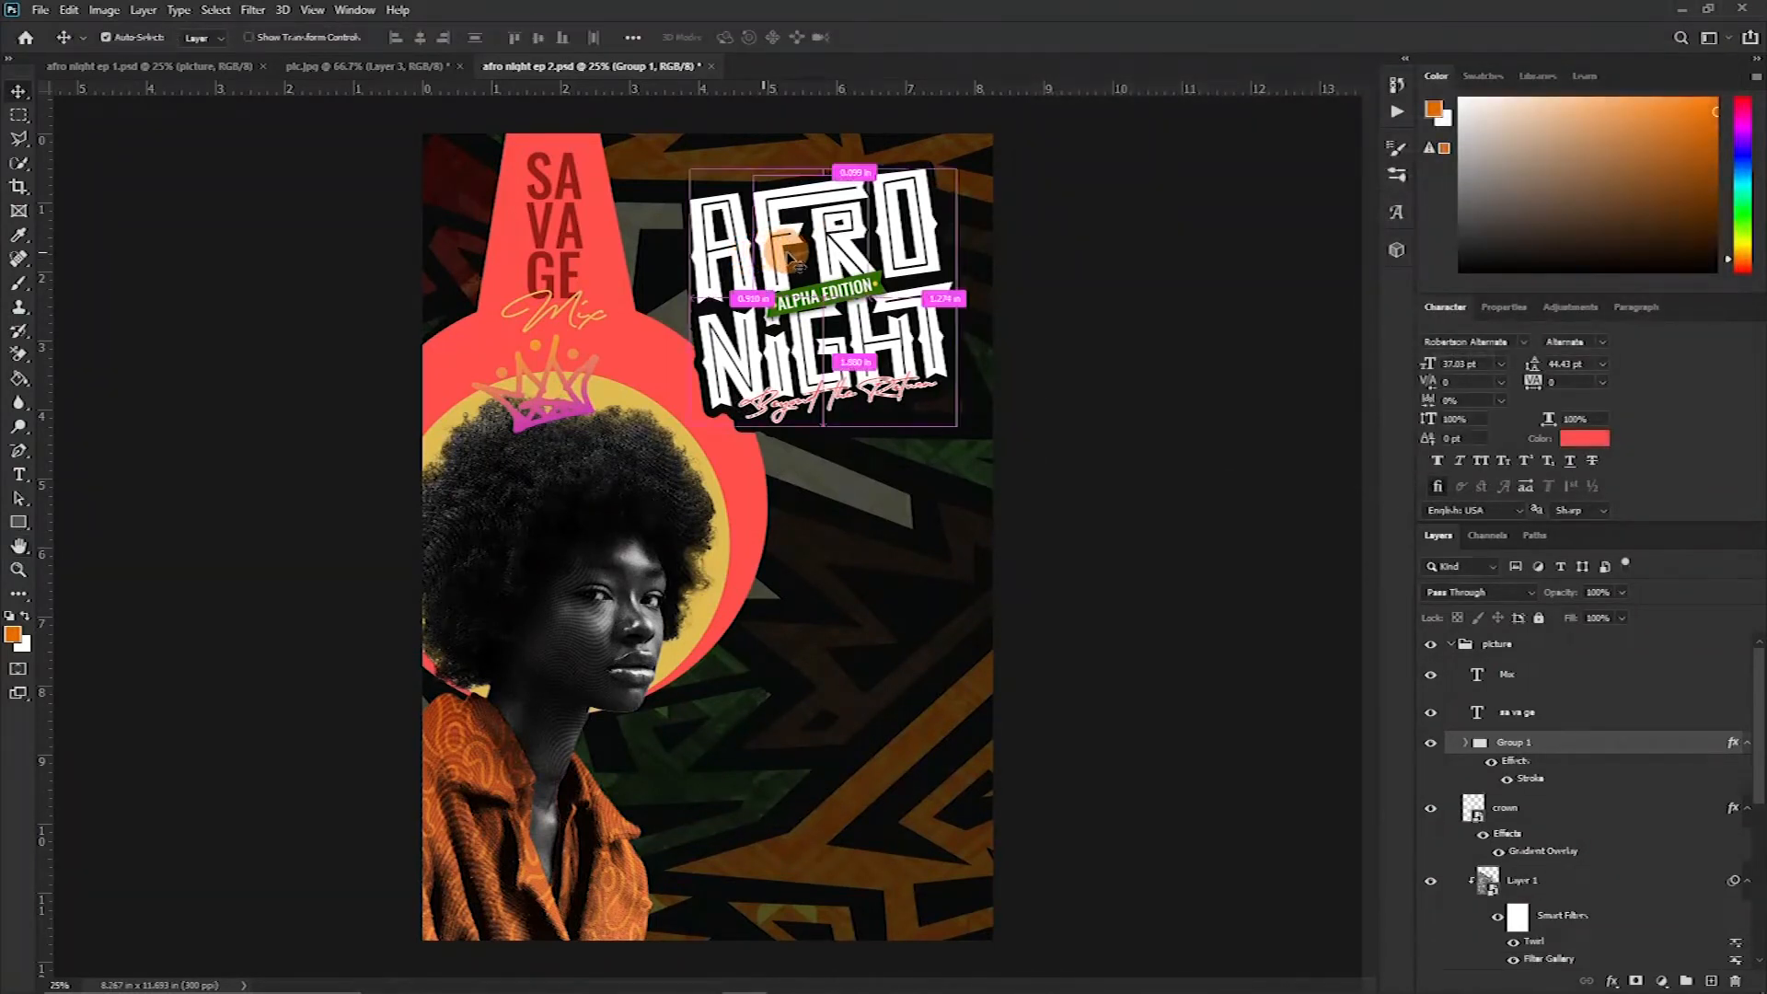
key(ctrl+t)
drag(693, 420, 671, 446)
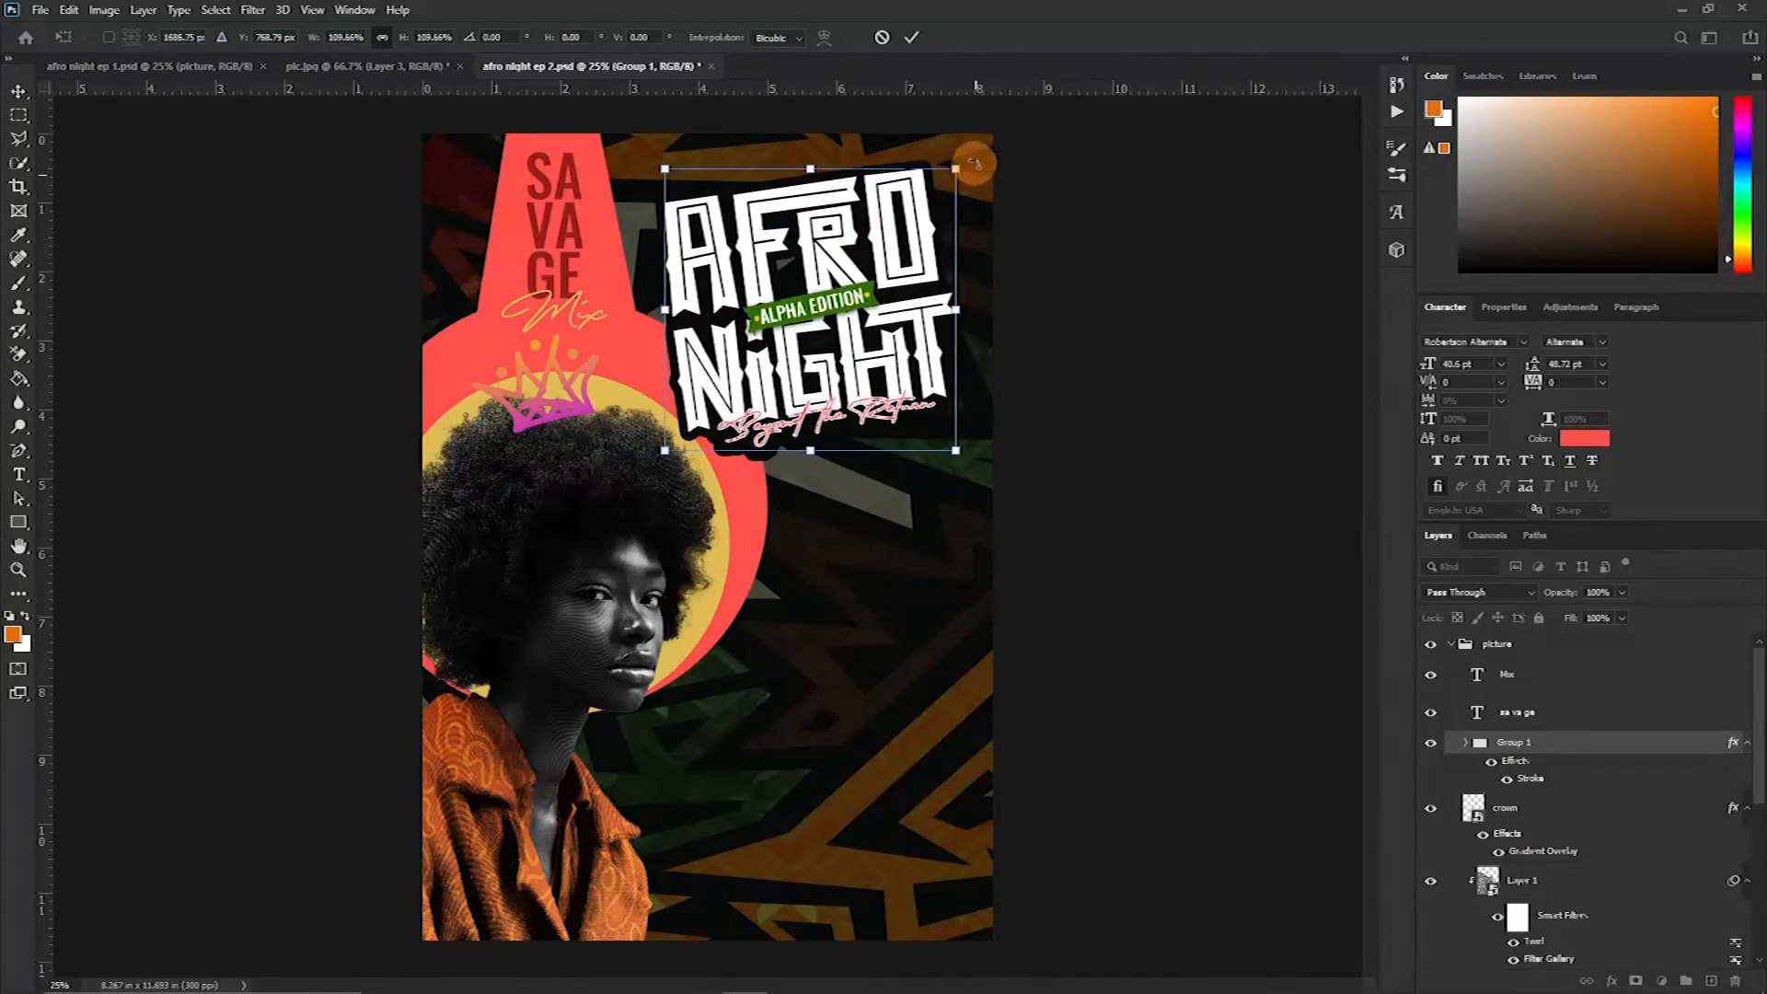
drag(861, 257, 872, 263)
key(Return)
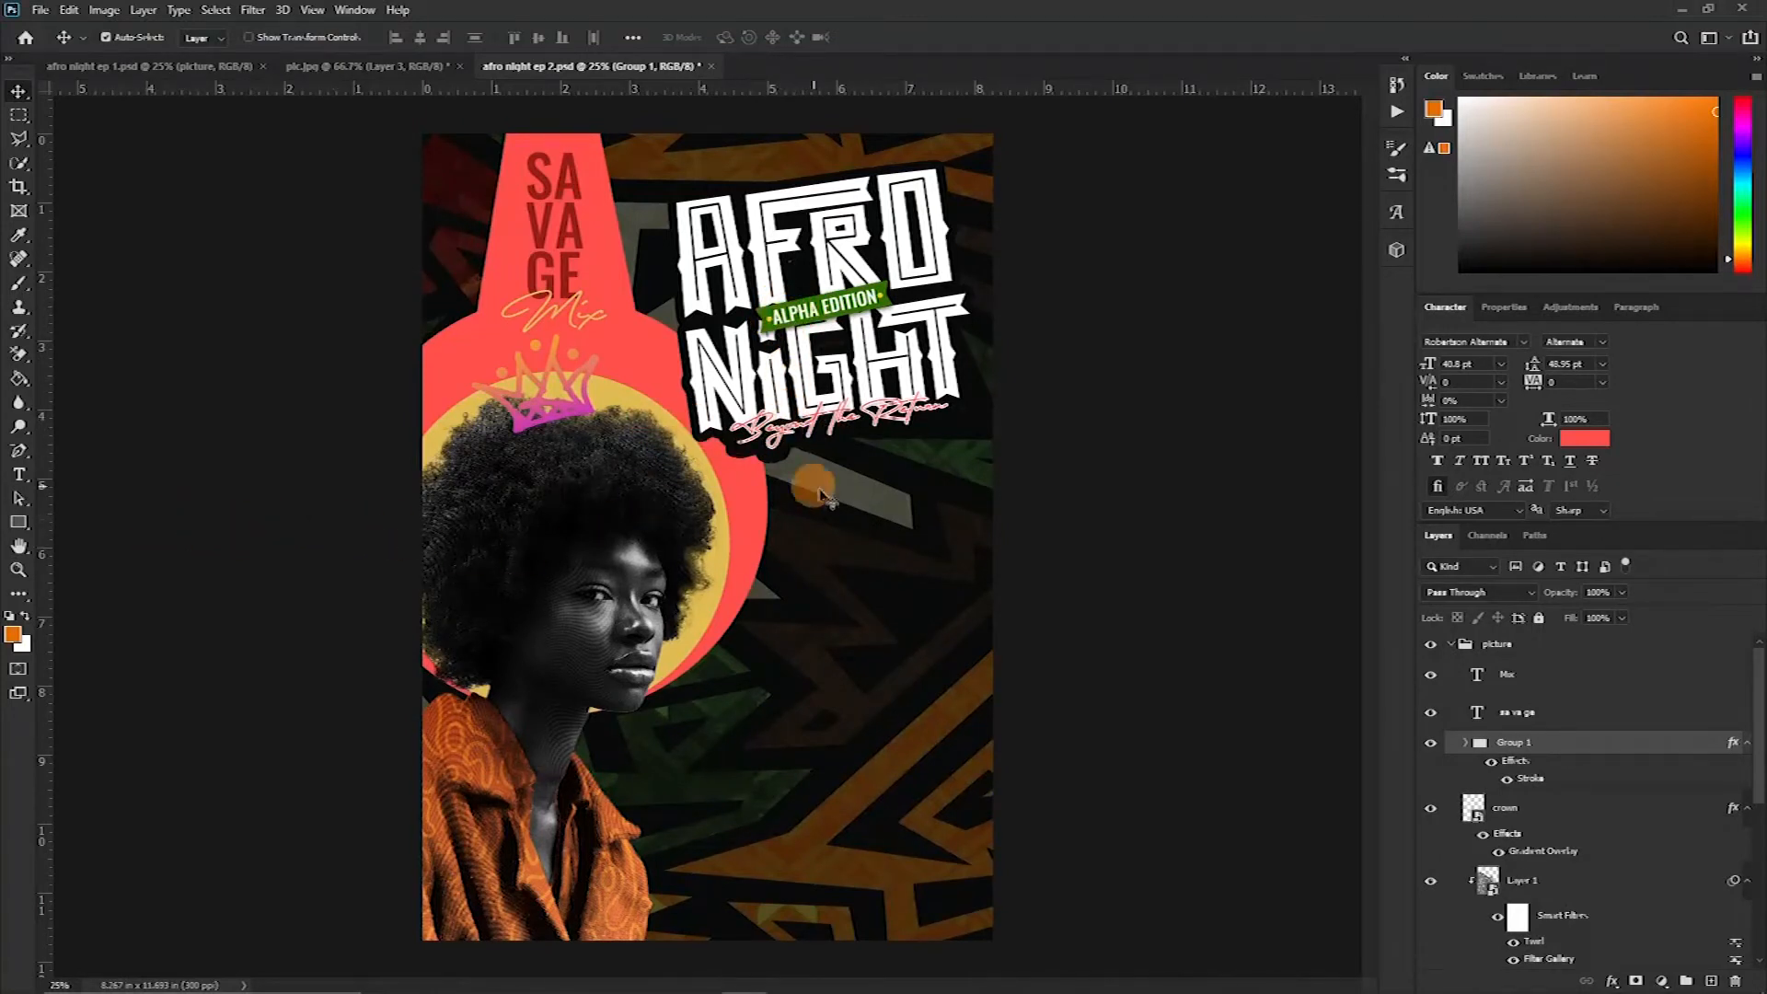
Draw a black rectangle about 892 × 196 px below the title, beside the portrait
click(19, 522)
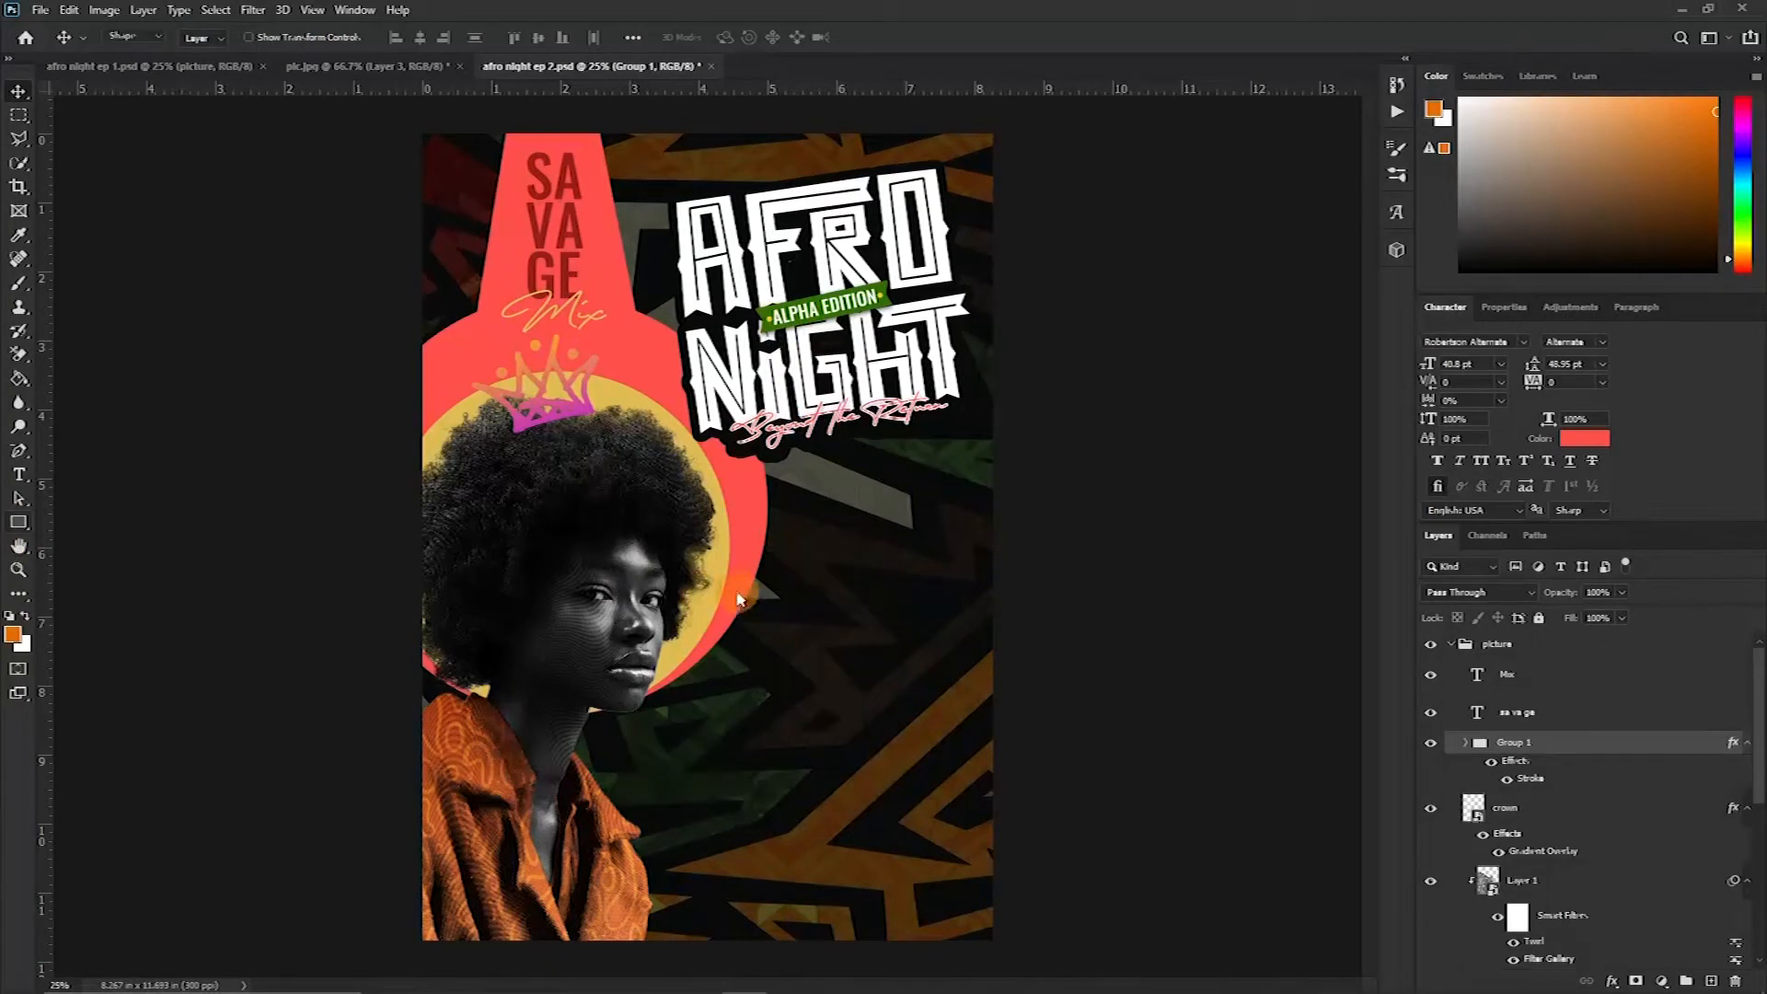
drag(766, 511, 972, 556)
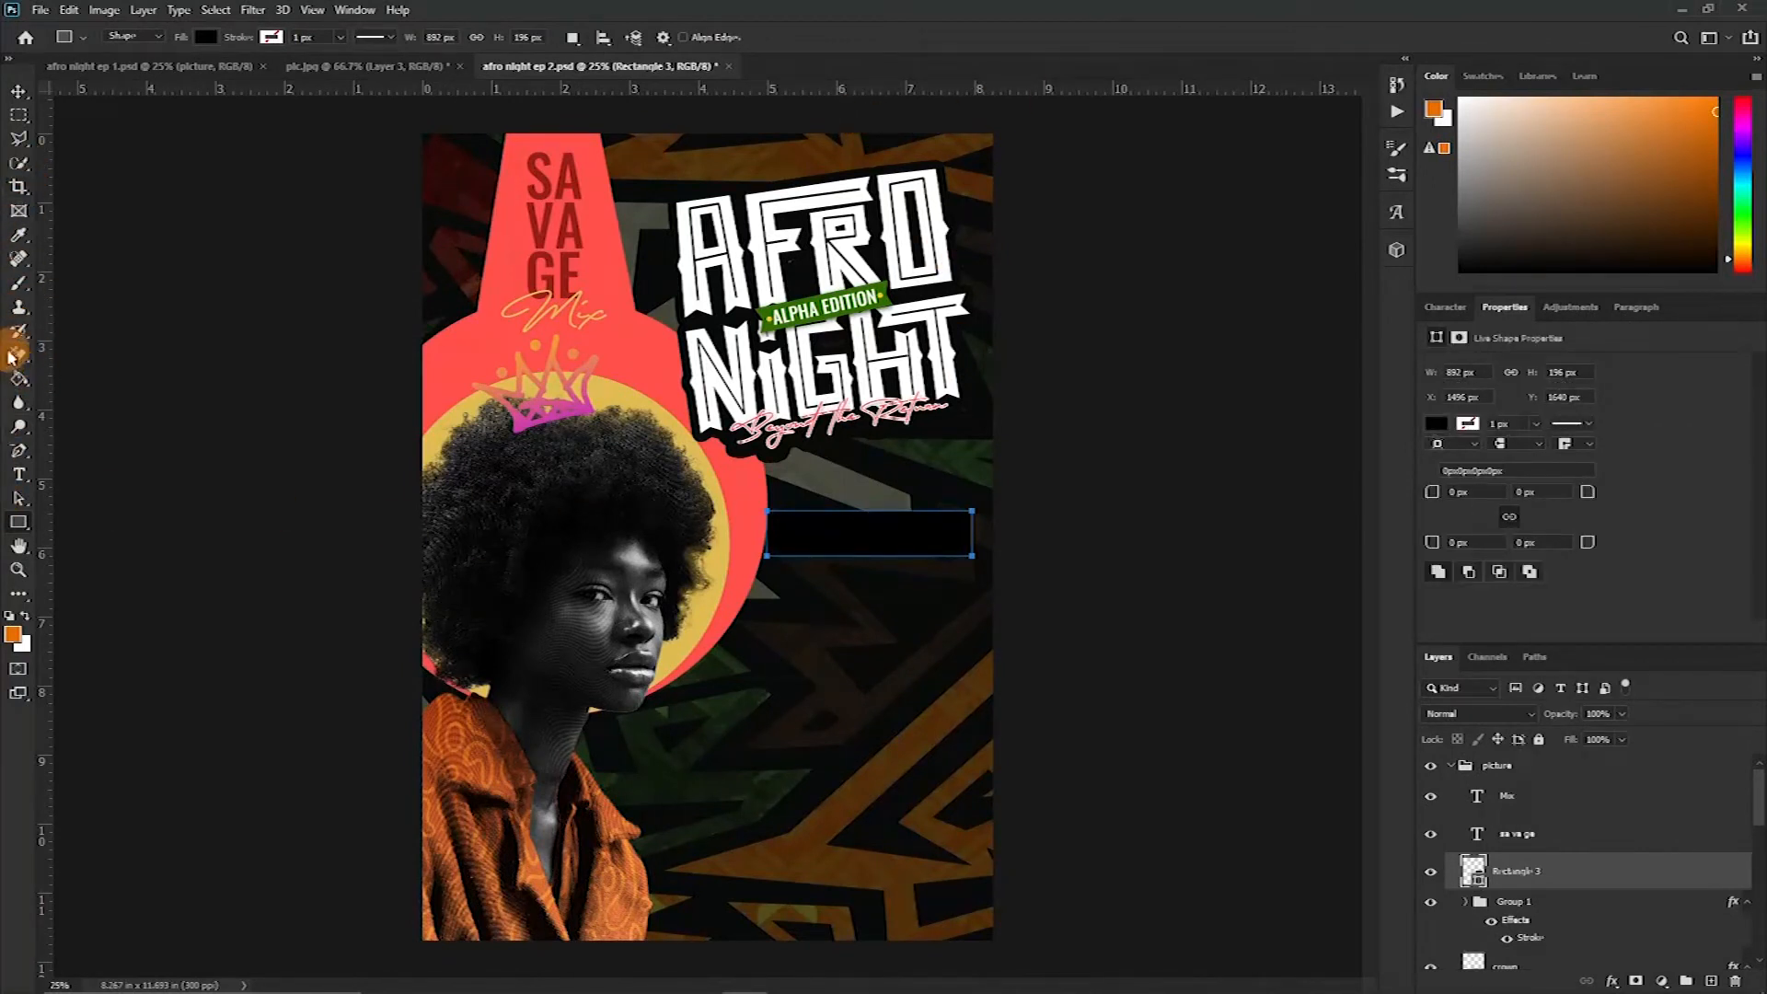
Add a horizontal guide through the rectangle's middle and add anchor points at the midpoints of its left and right edges
click(18, 451)
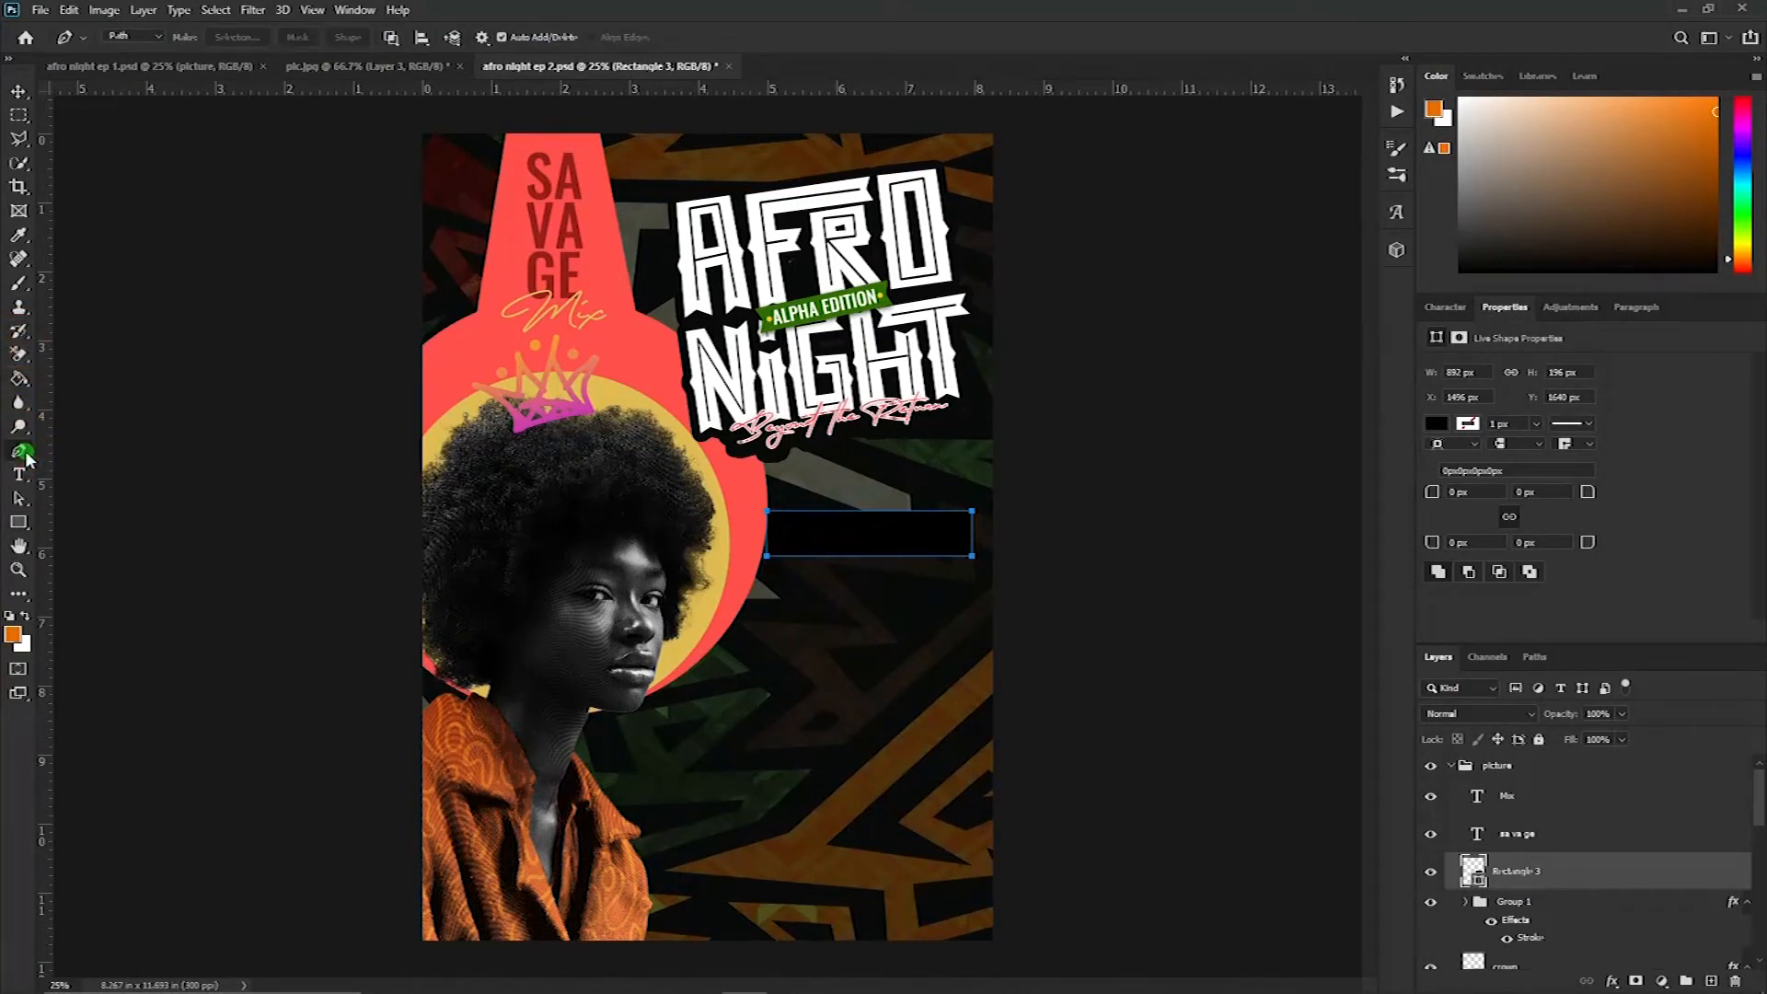
right_click(25, 453)
click(97, 501)
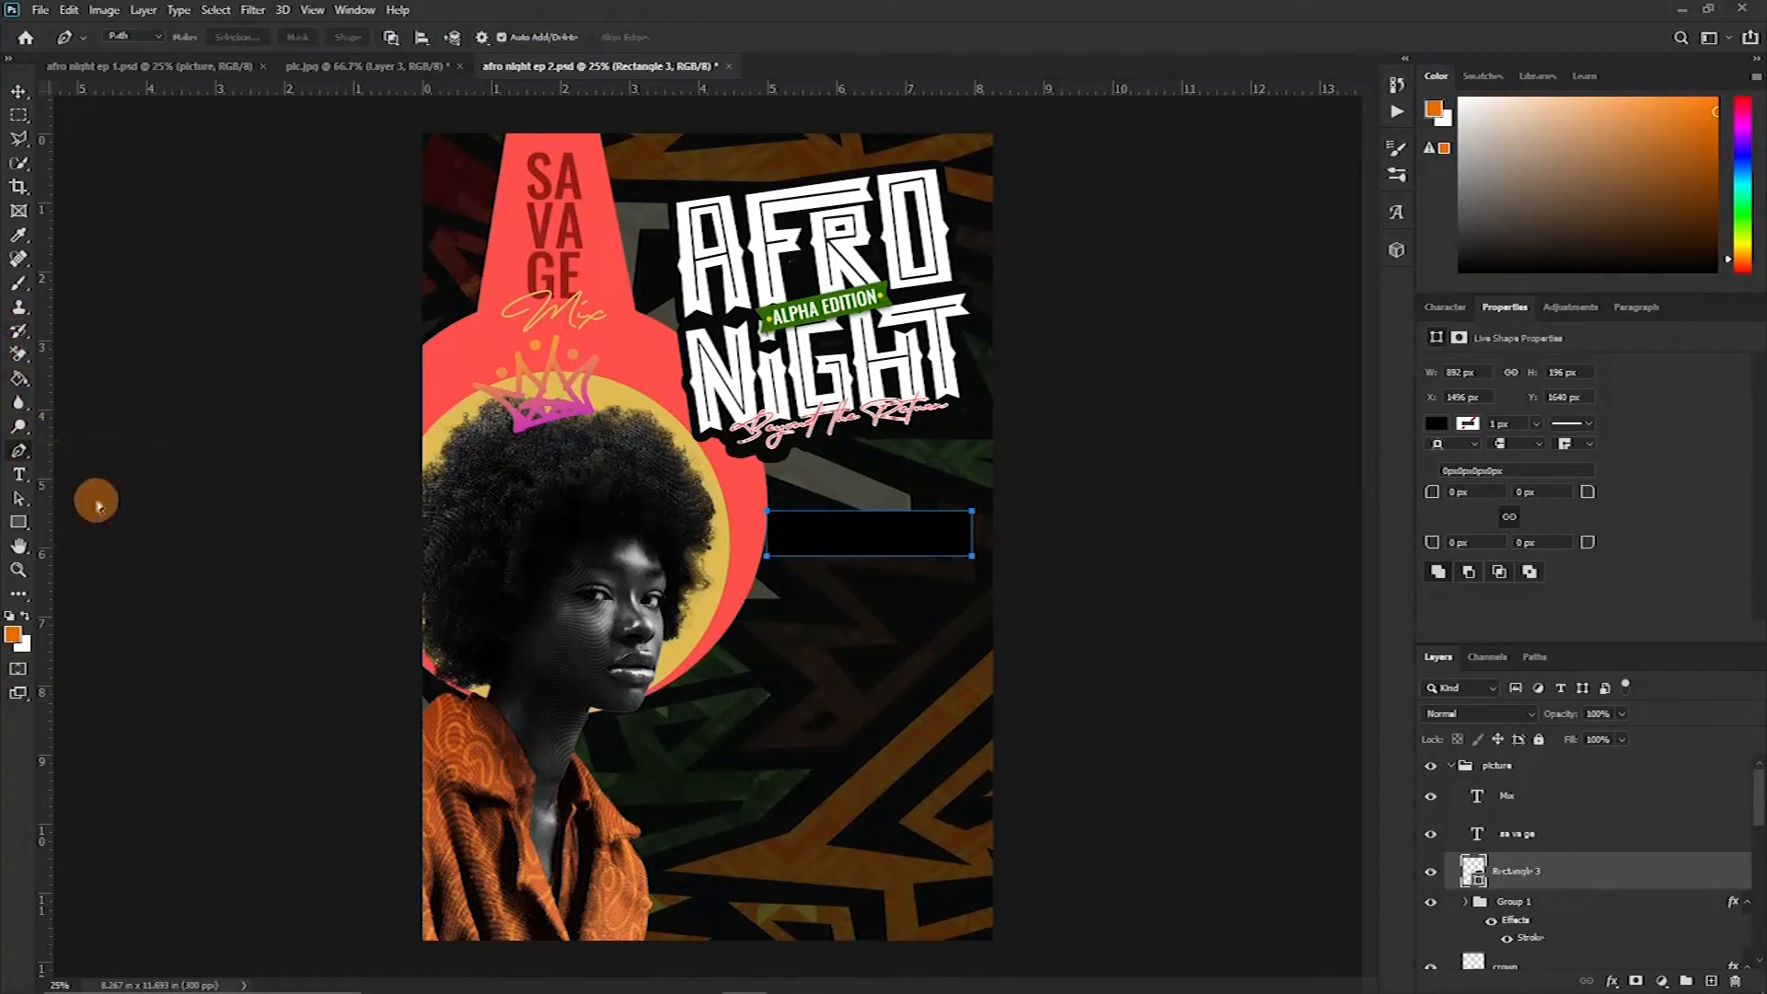
drag(854, 92, 793, 530)
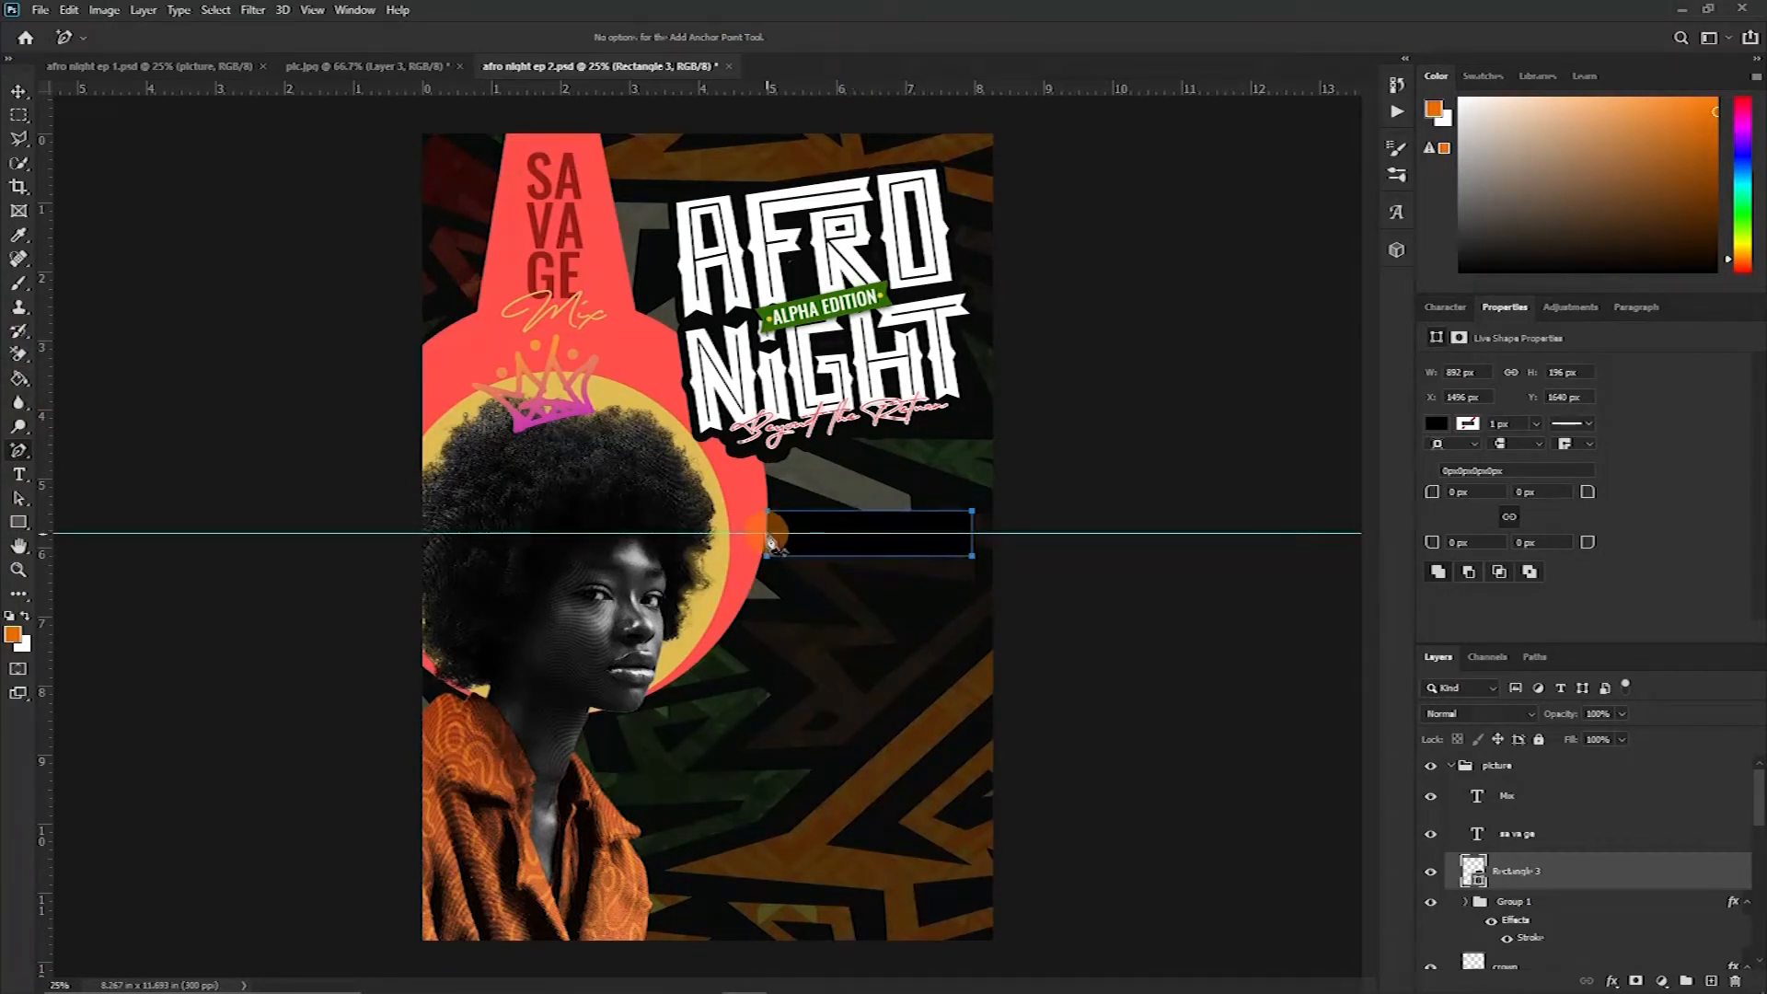
click(769, 533)
click(971, 535)
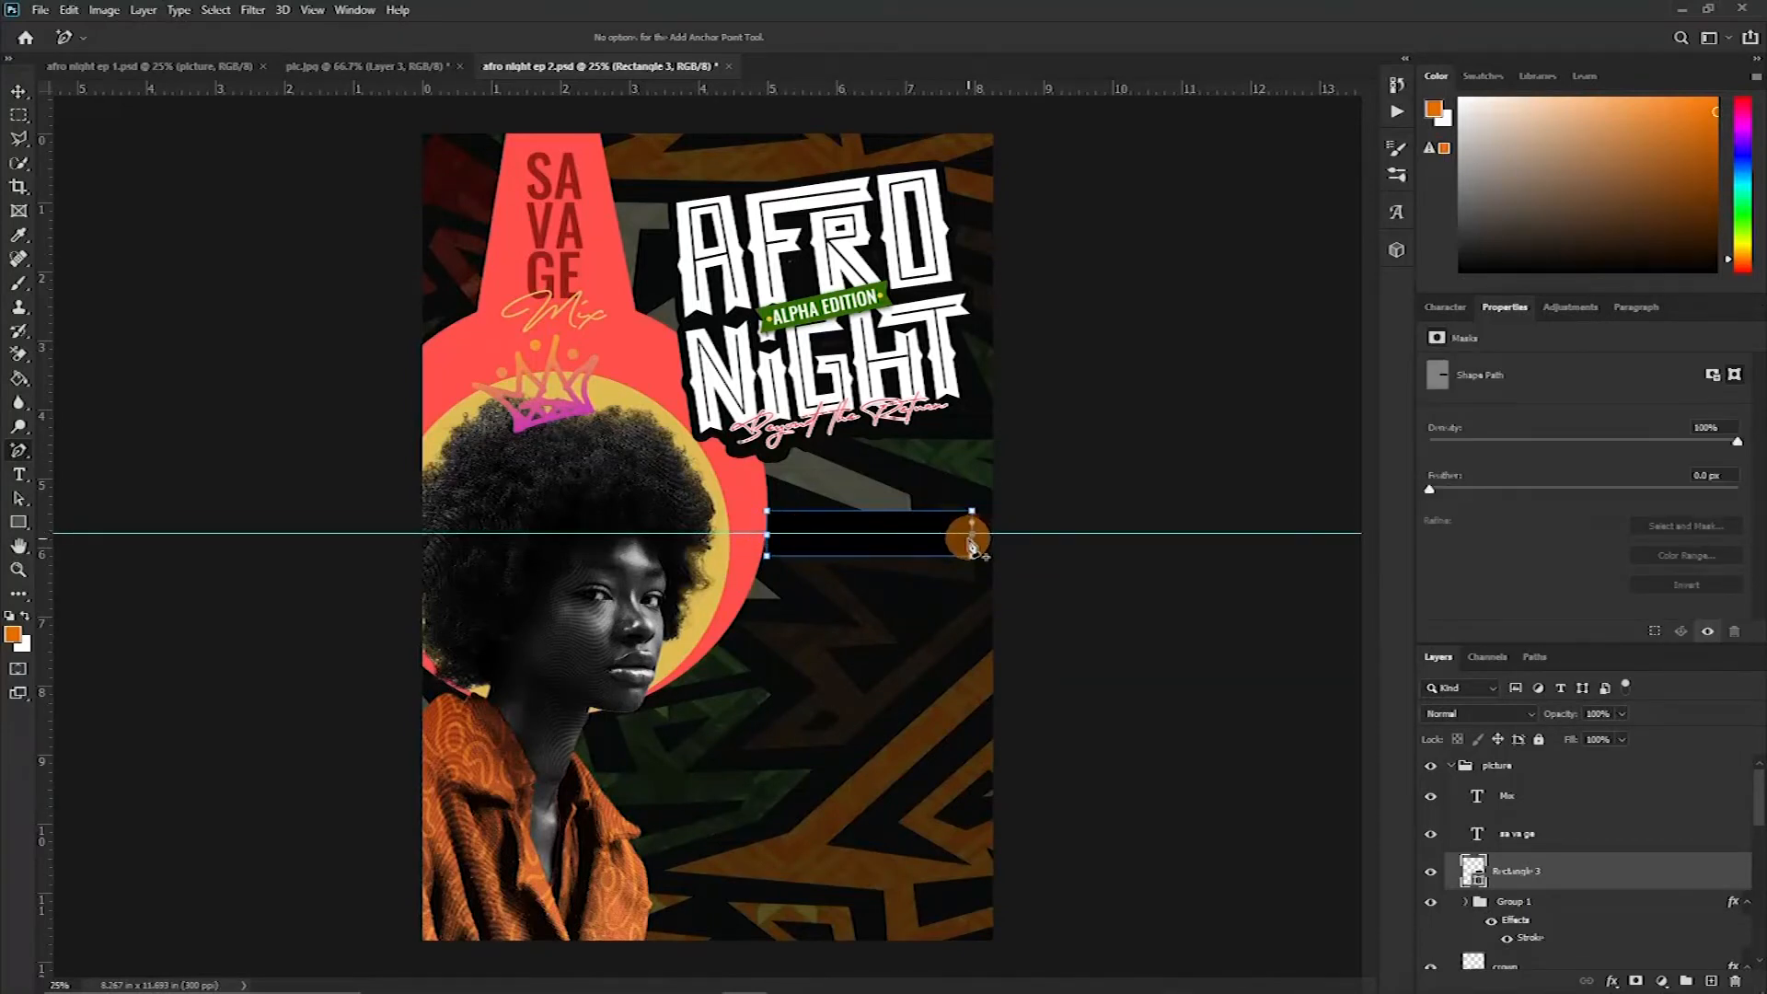
Push the rectangle's left midpoint anchor inward and make it a sharp corner, forming a notched ribbon end
key(ctrl+plus)
key(ctrl+plus)
key(ctrl+plus)
key(ctrl+plus)
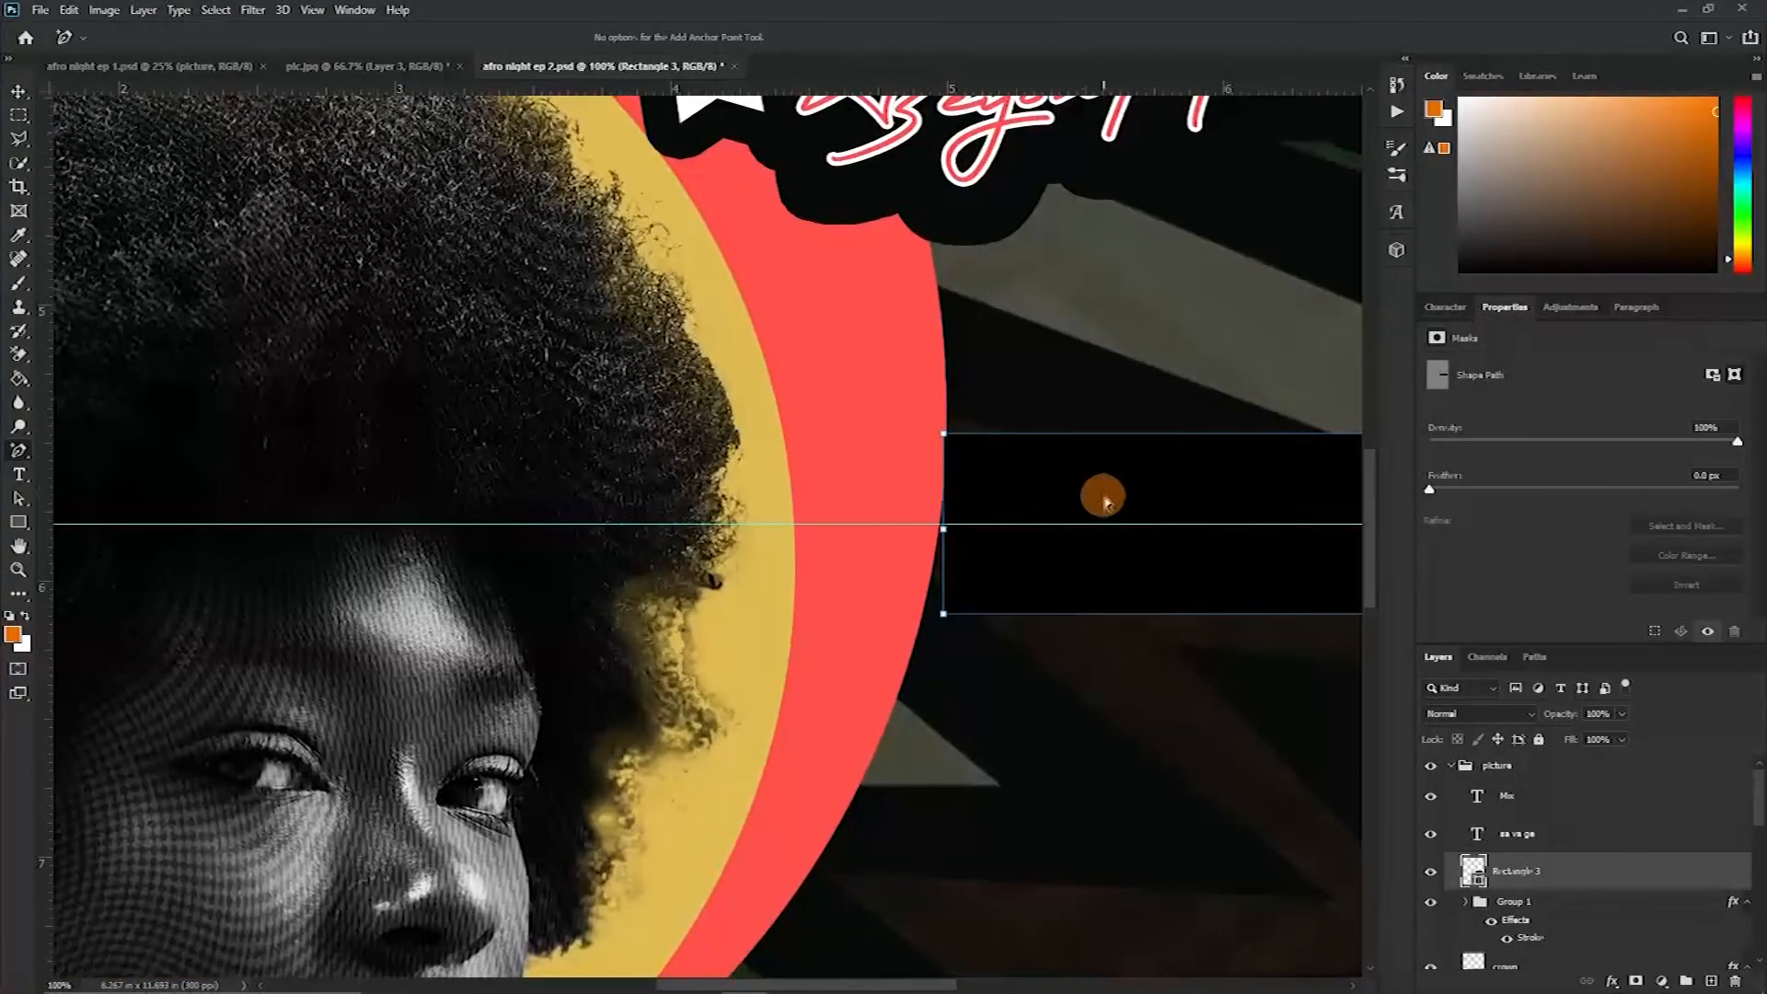
drag(1124, 503, 473, 402)
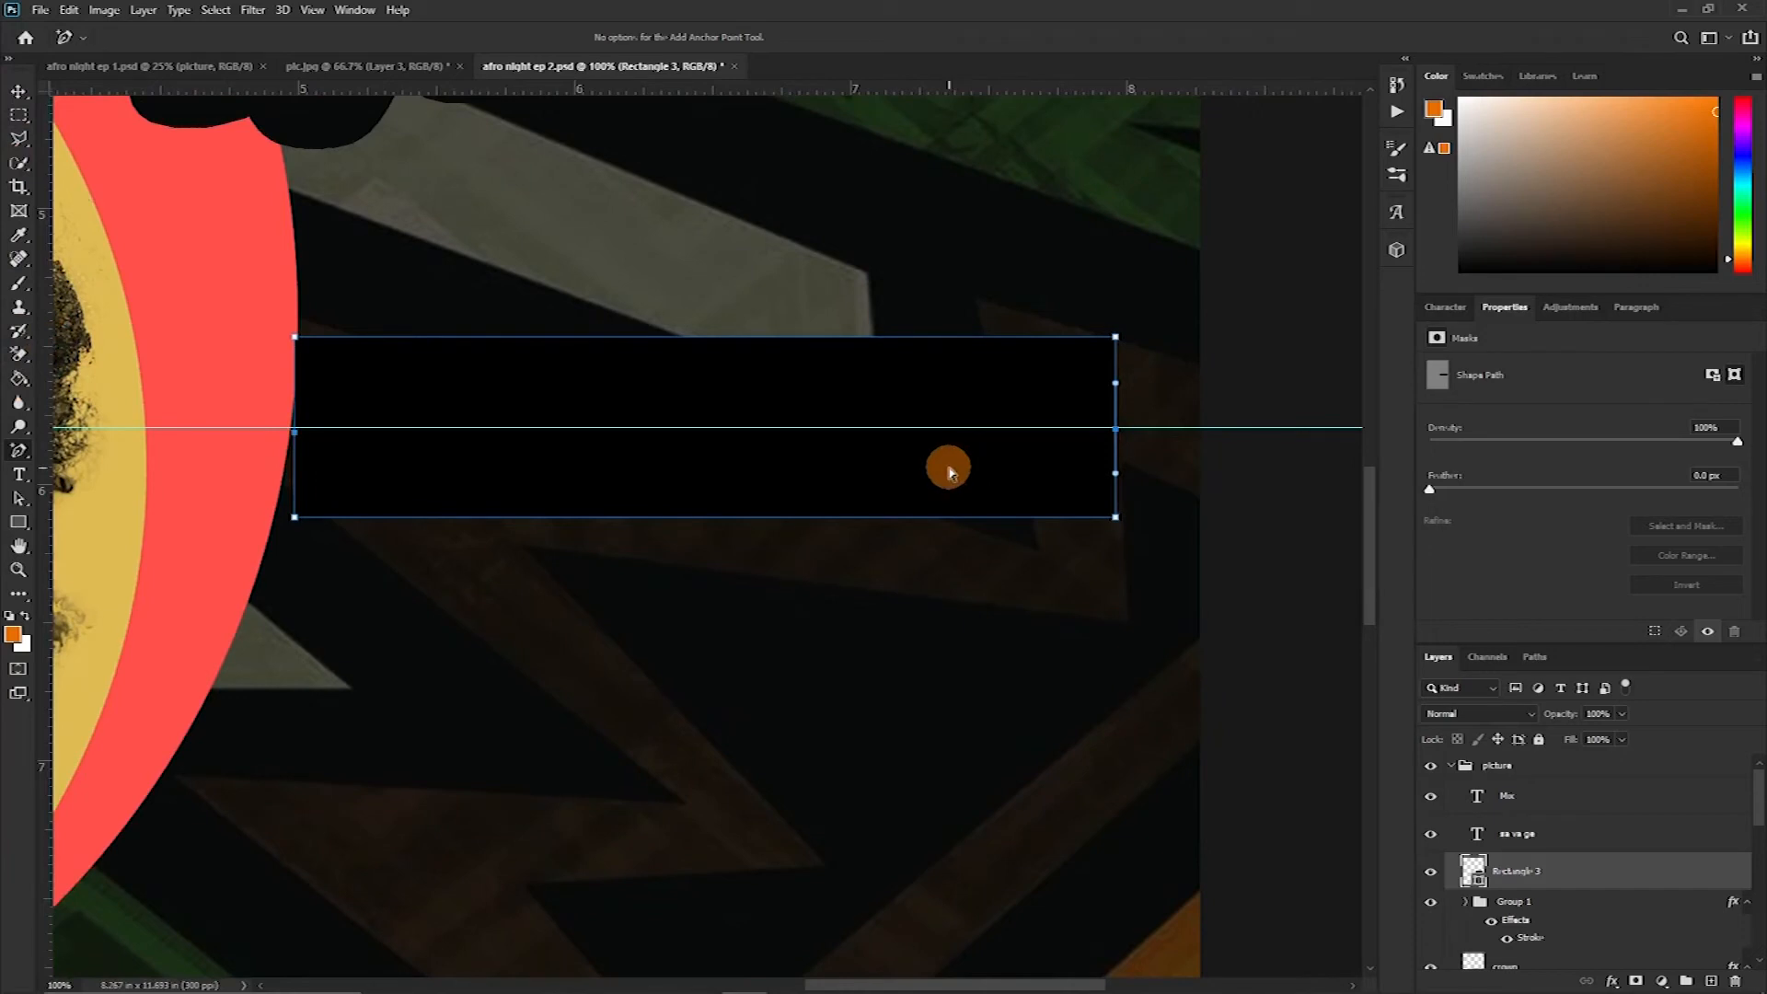
key(a)
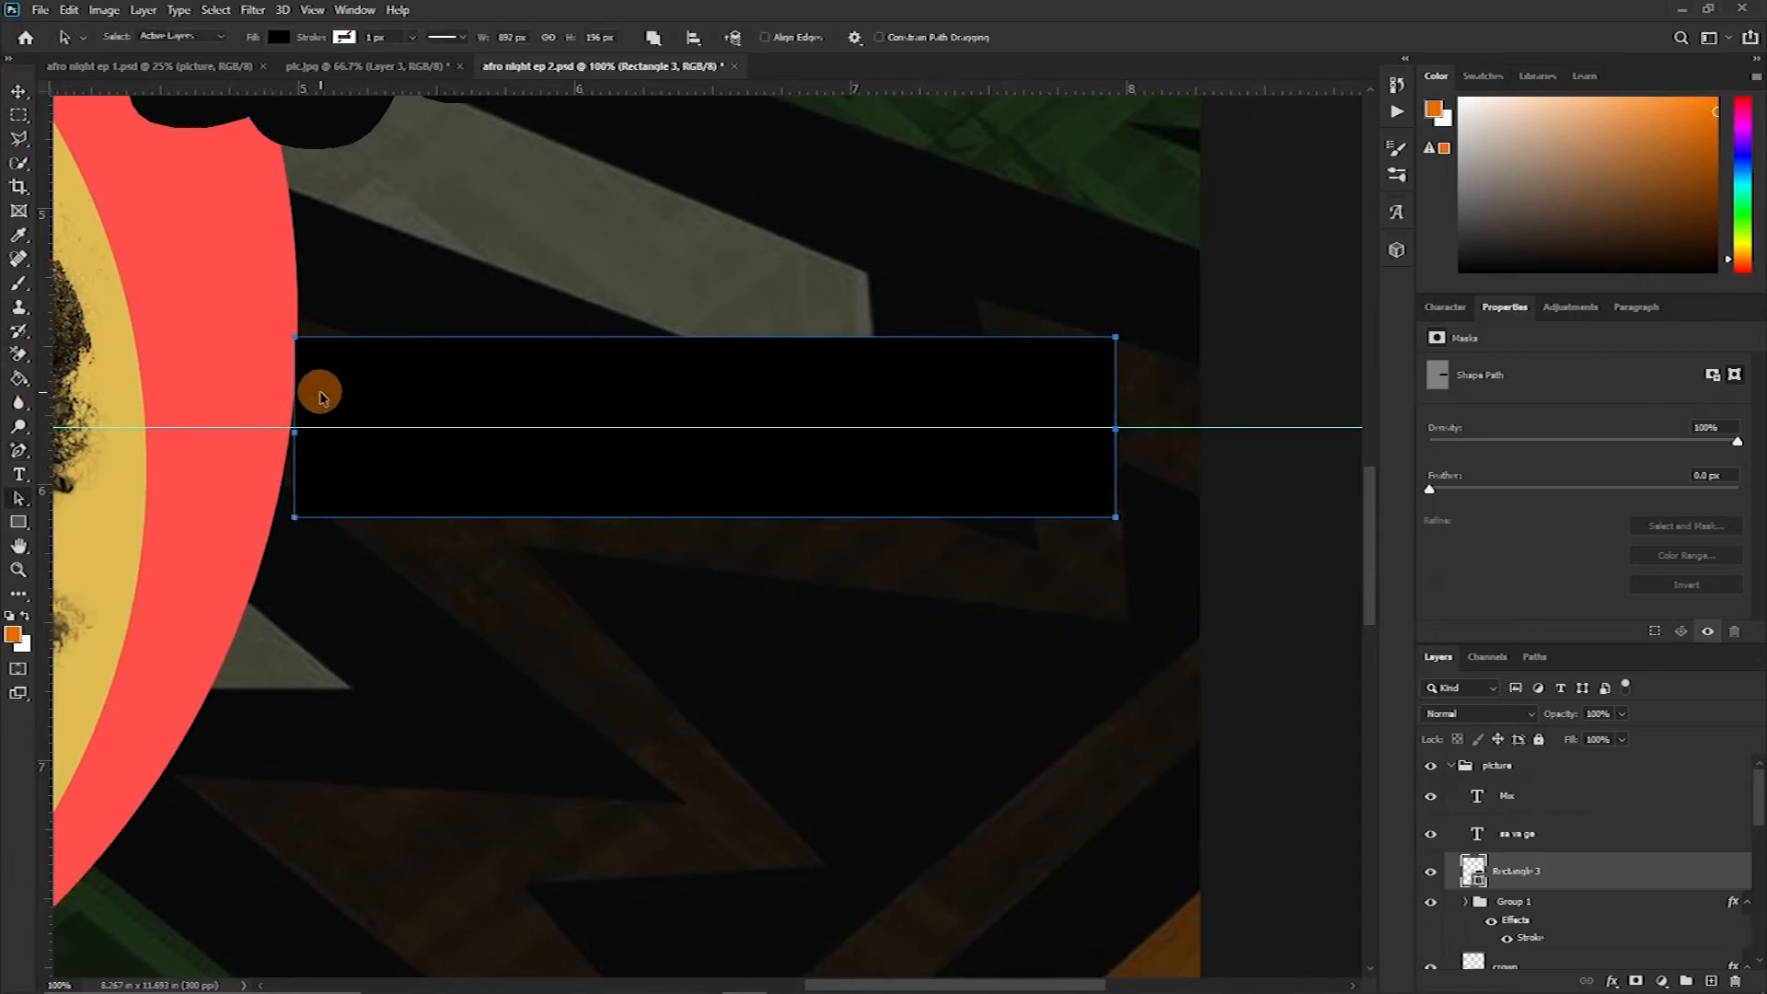
click(24, 501)
click(87, 516)
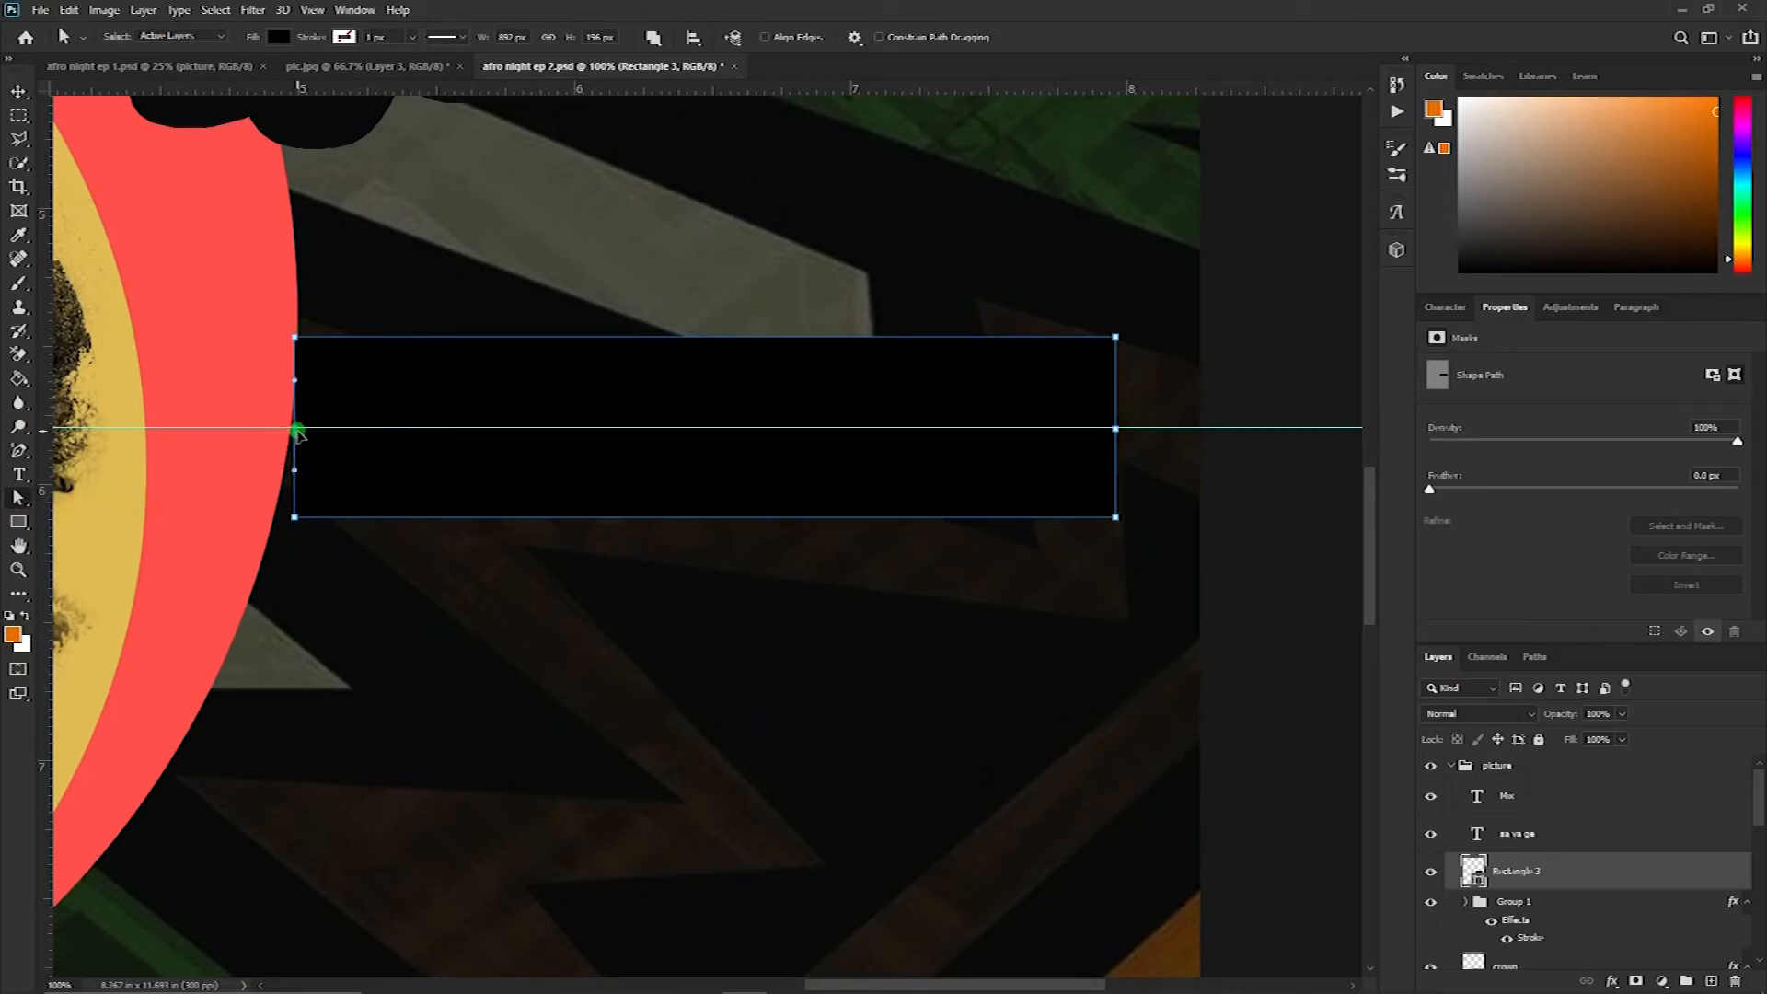
drag(296, 429, 348, 429)
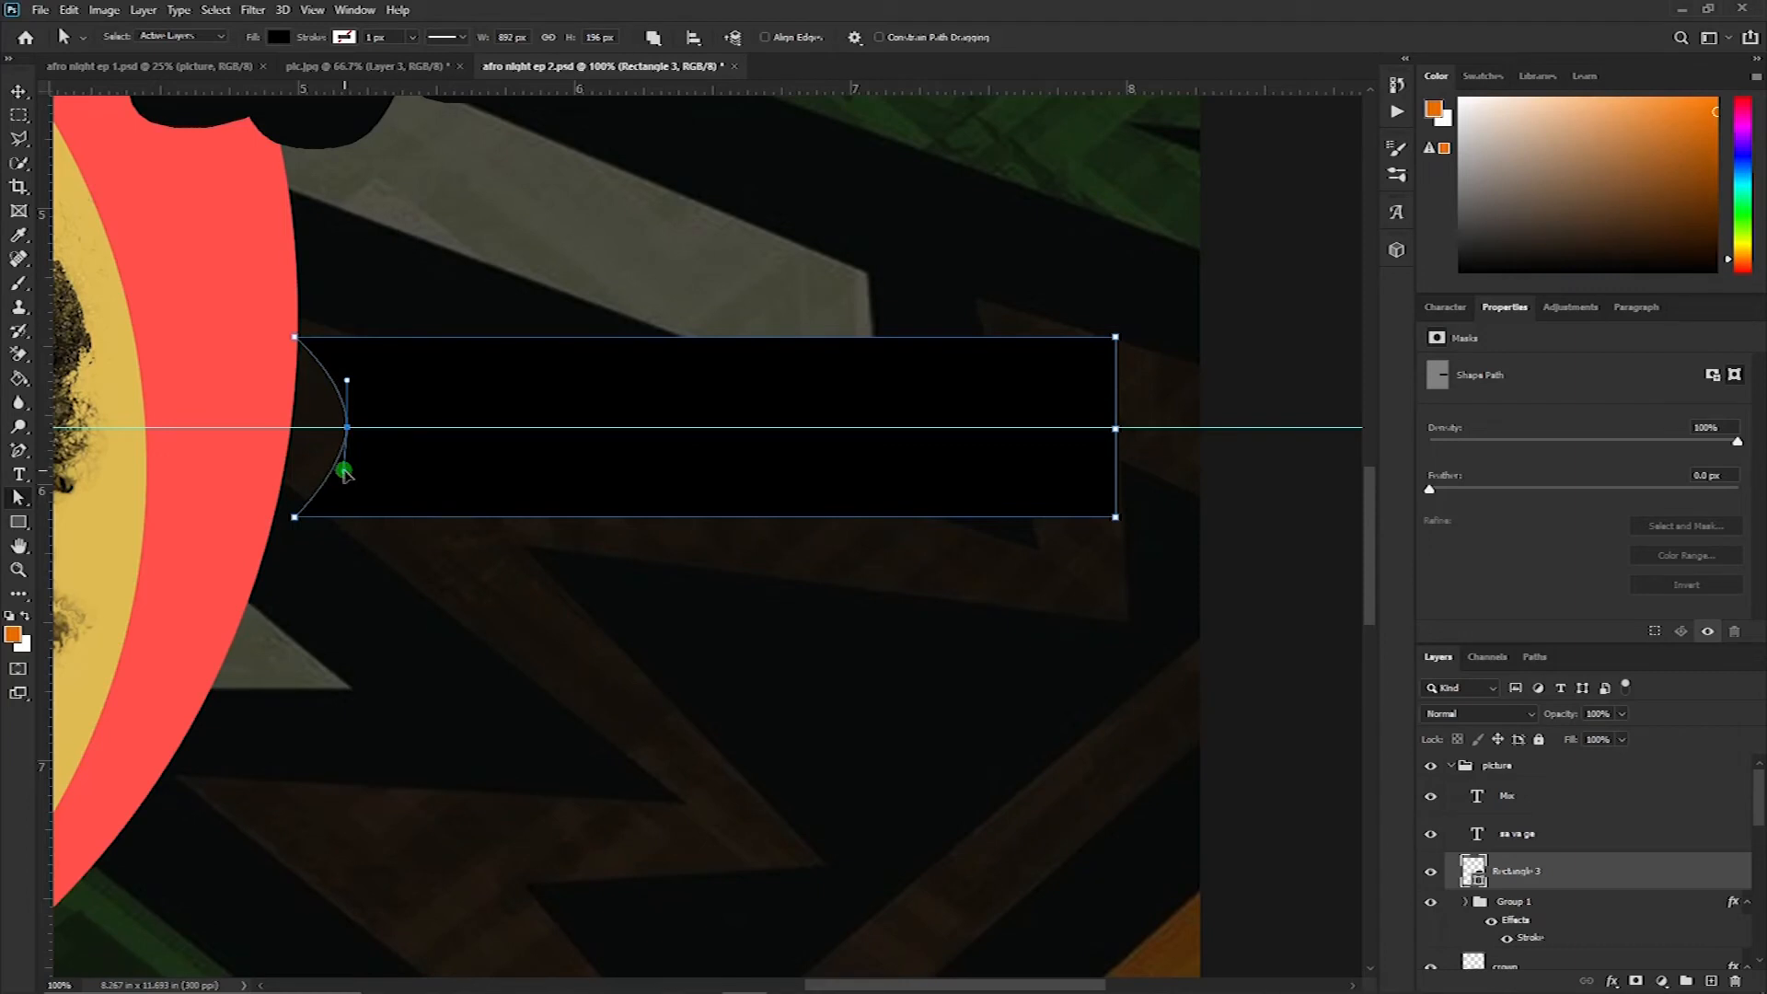
click(327, 465)
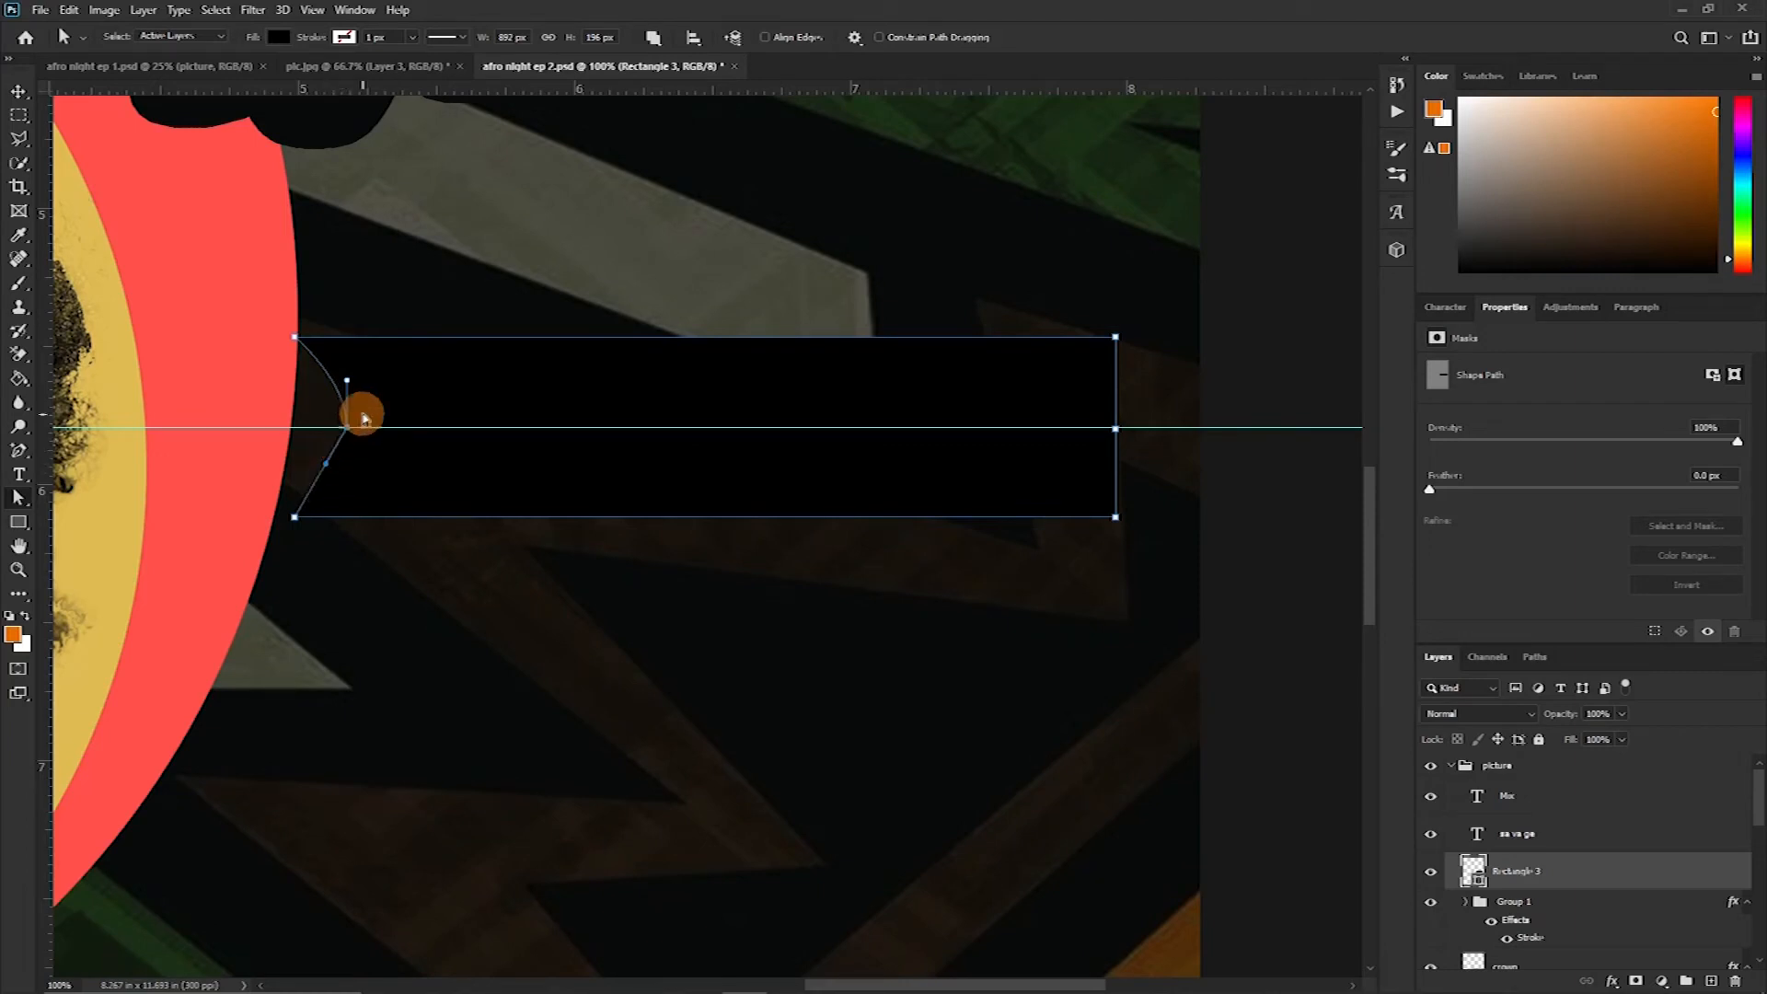
click(322, 387)
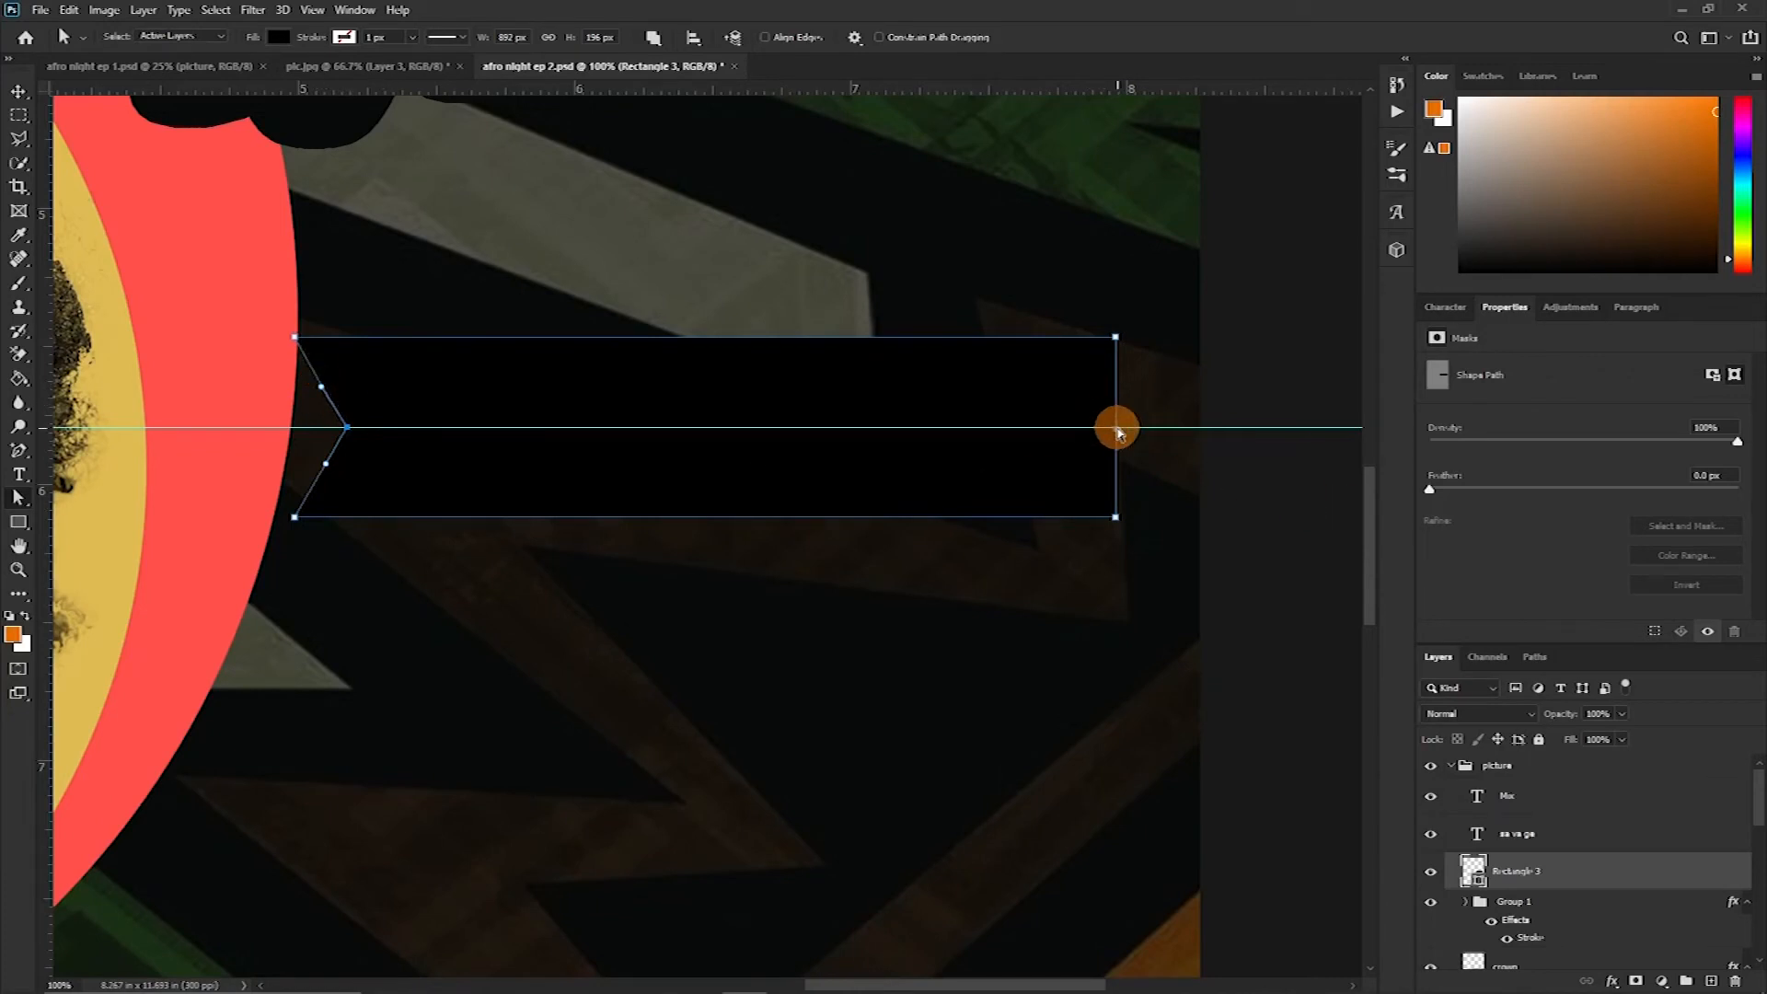
Push the rectangle's right midpoint anchor inward and make it a sharp corner, notching the other ribbon end, then hide guides
drag(1117, 429, 1057, 432)
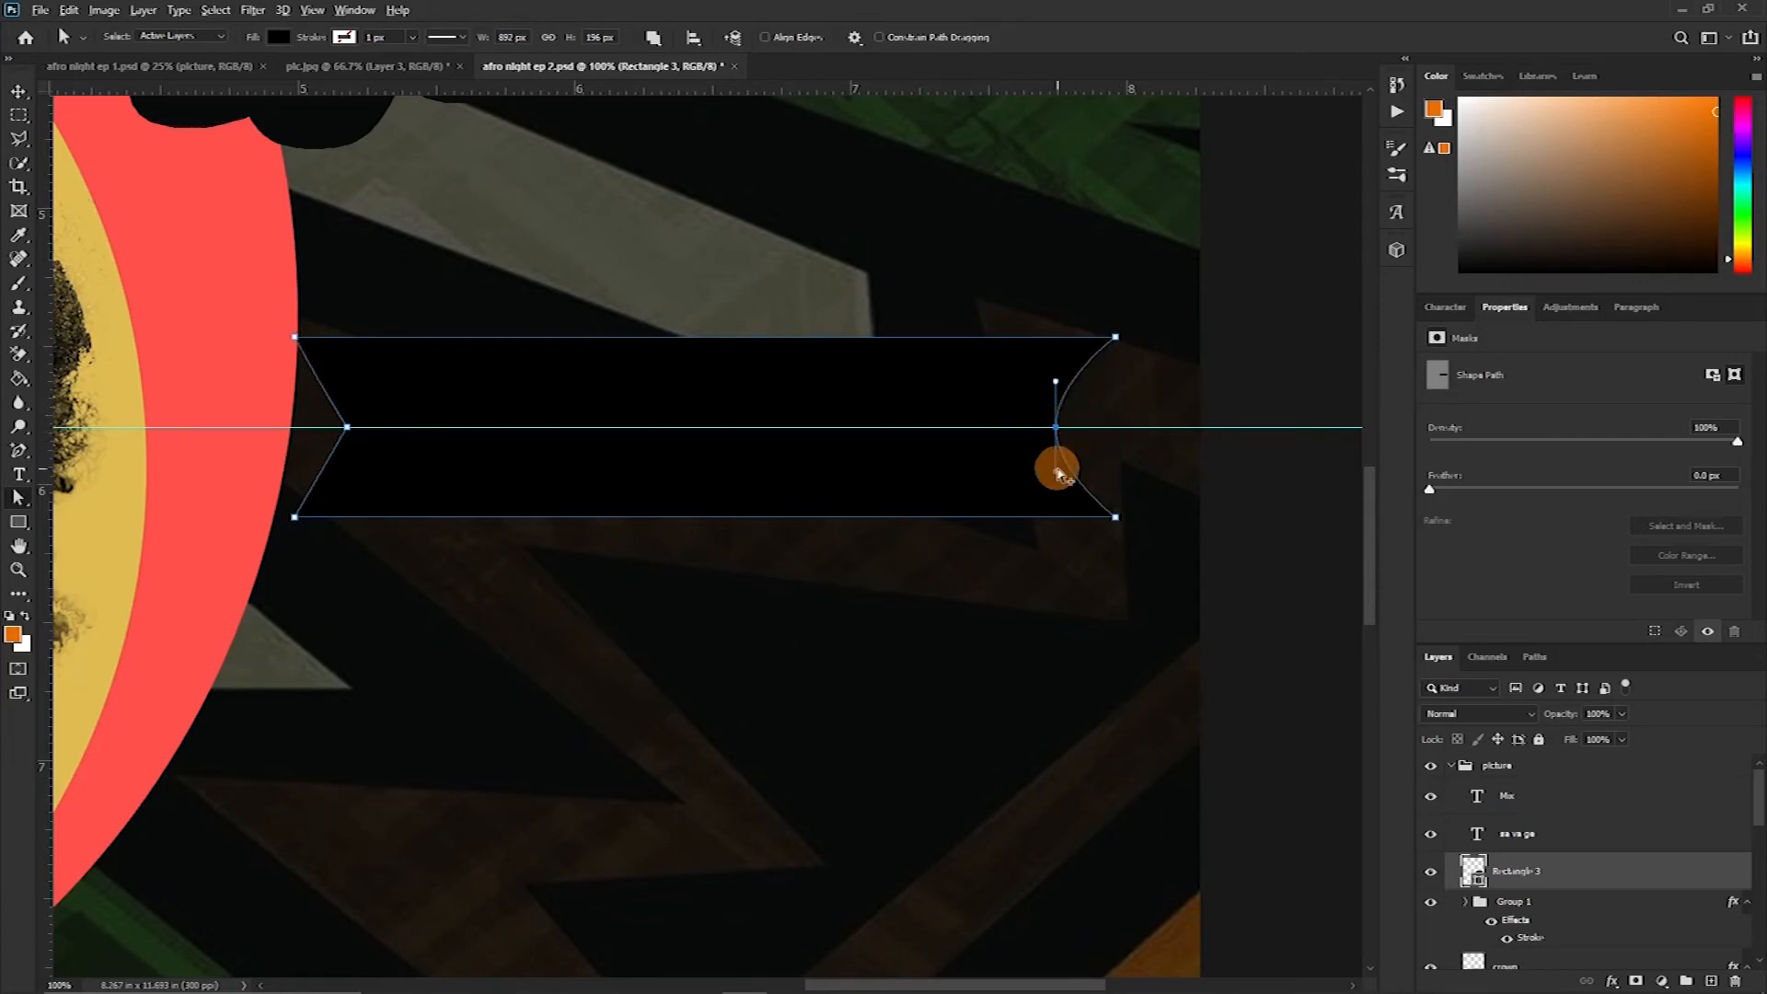
drag(1071, 477, 1092, 480)
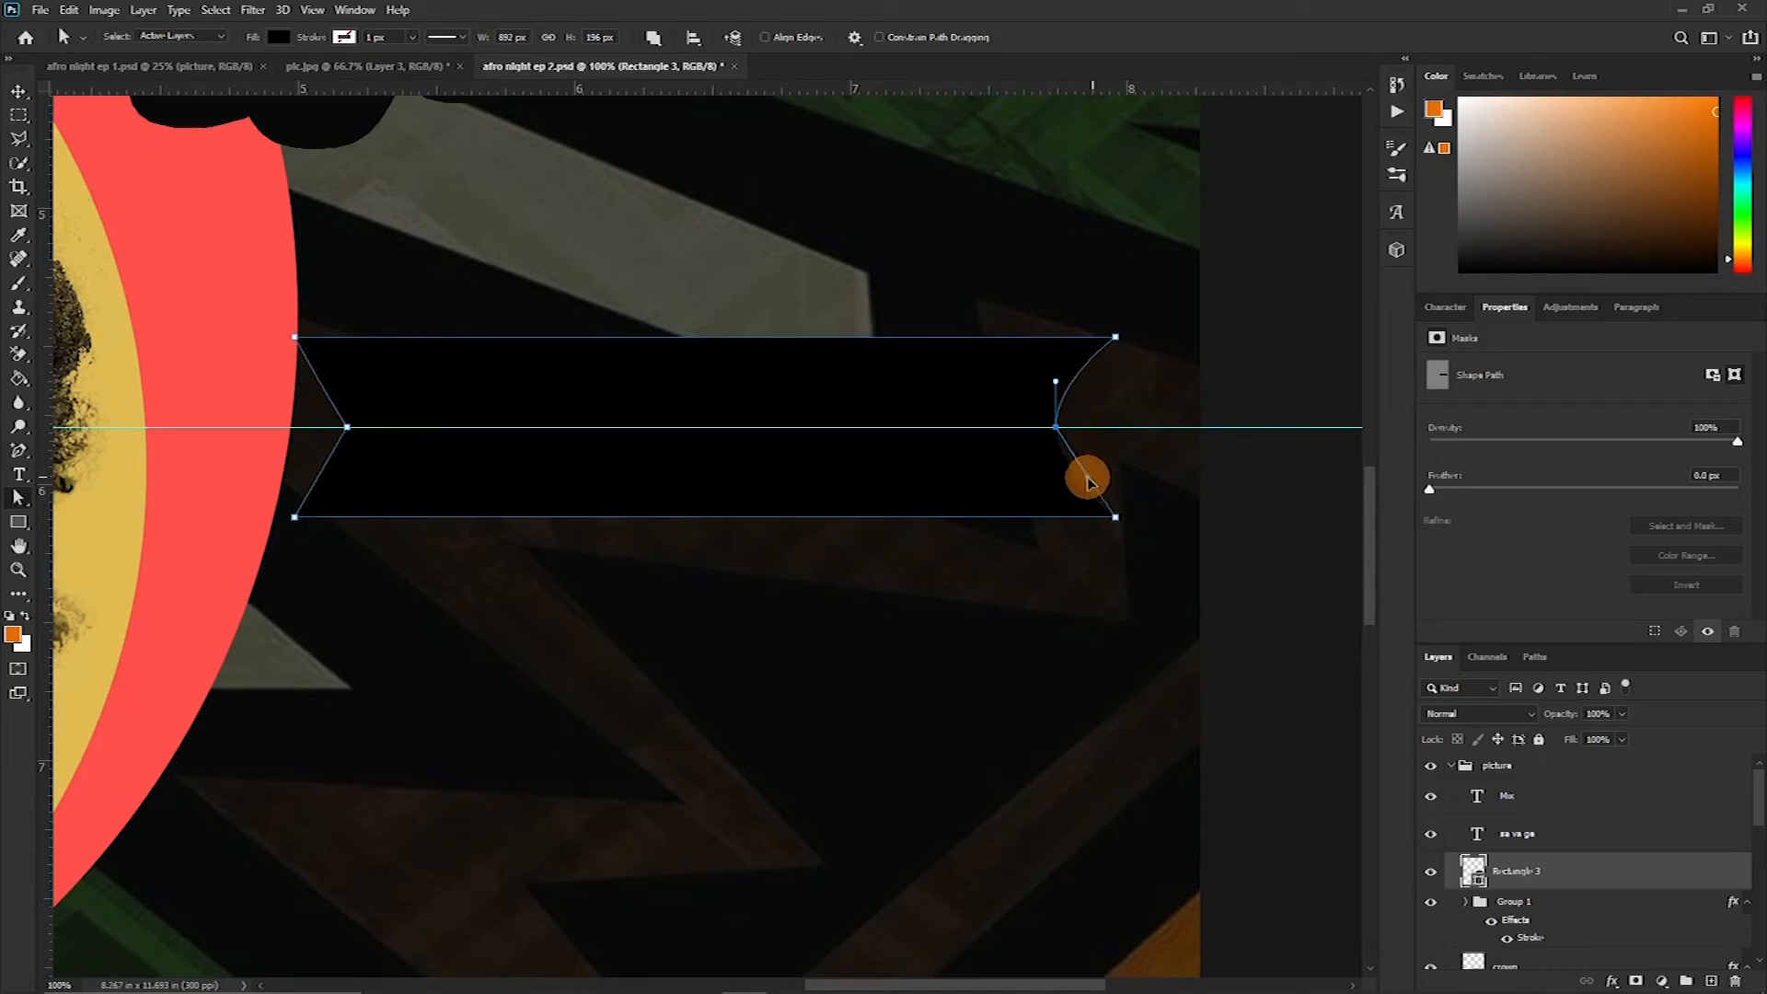
mouse_move(1087, 464)
mouse_down()
mouse_move(1077, 454)
mouse_move(1113, 513)
mouse_move(1102, 495)
mouse_up()
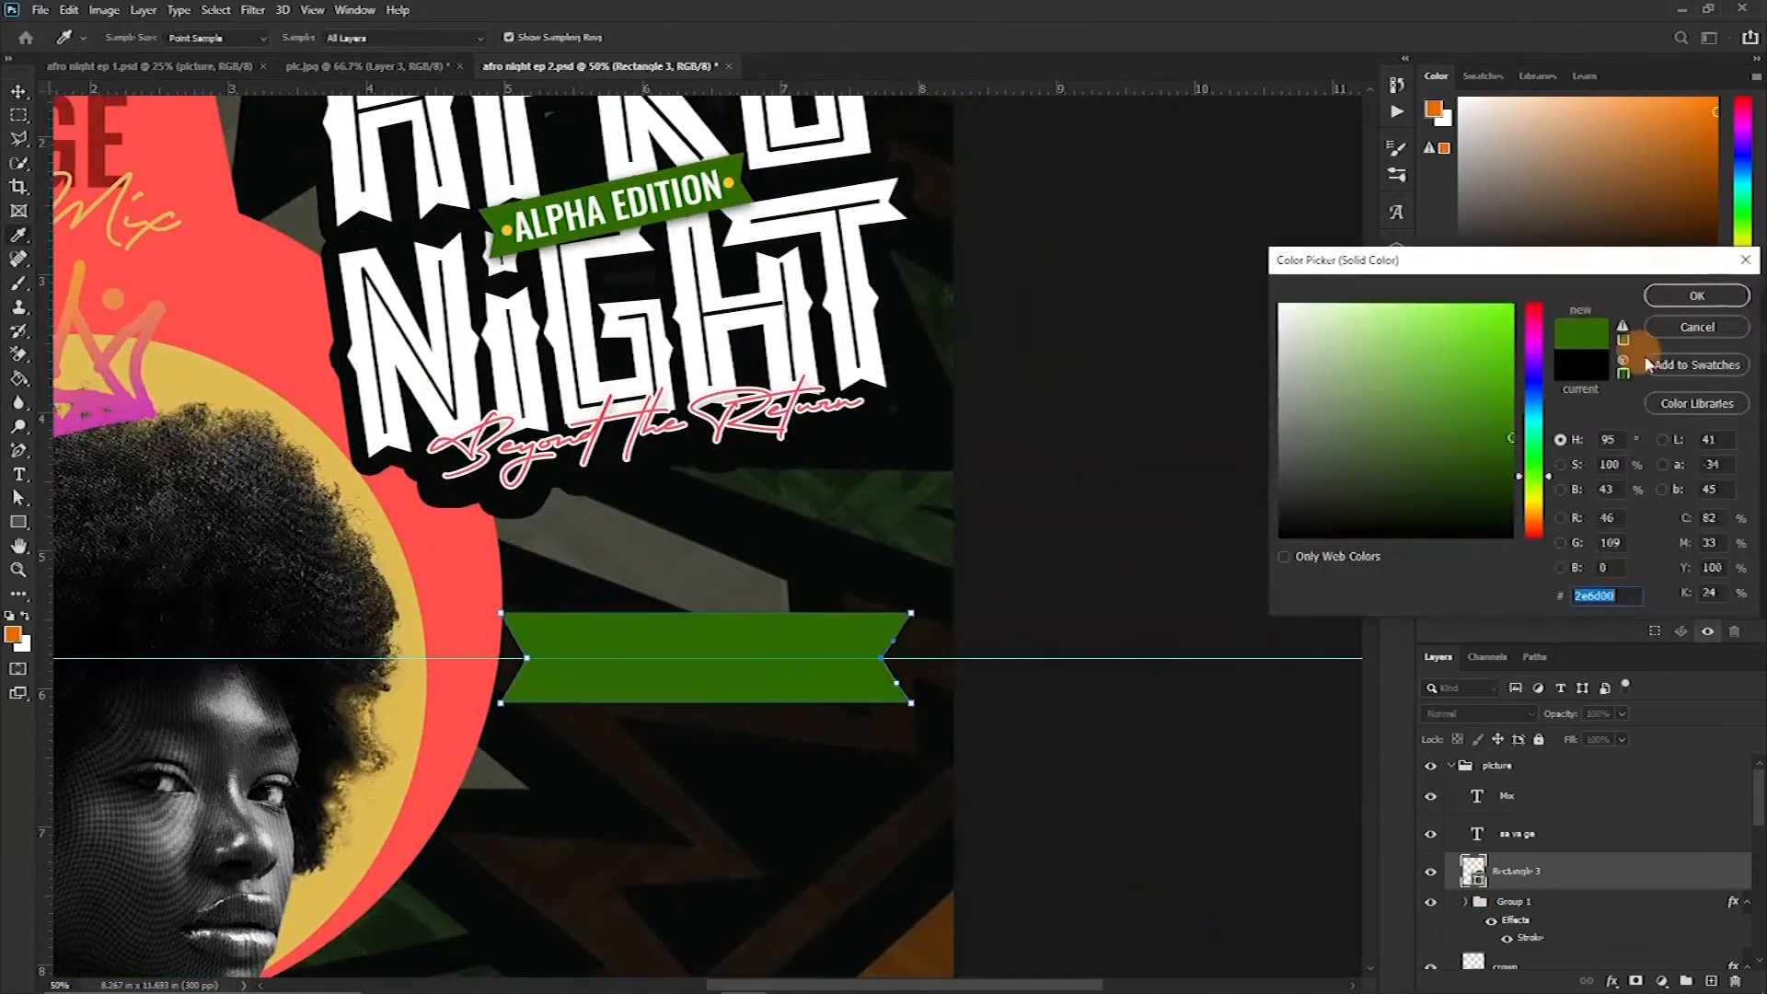
click(1696, 296)
key(ctrl+semicolon)
Rotate the ribbon slightly and reposition it below the title
key(ctrl+t)
drag(911, 703, 837, 668)
drag(671, 643, 708, 645)
key(Return)
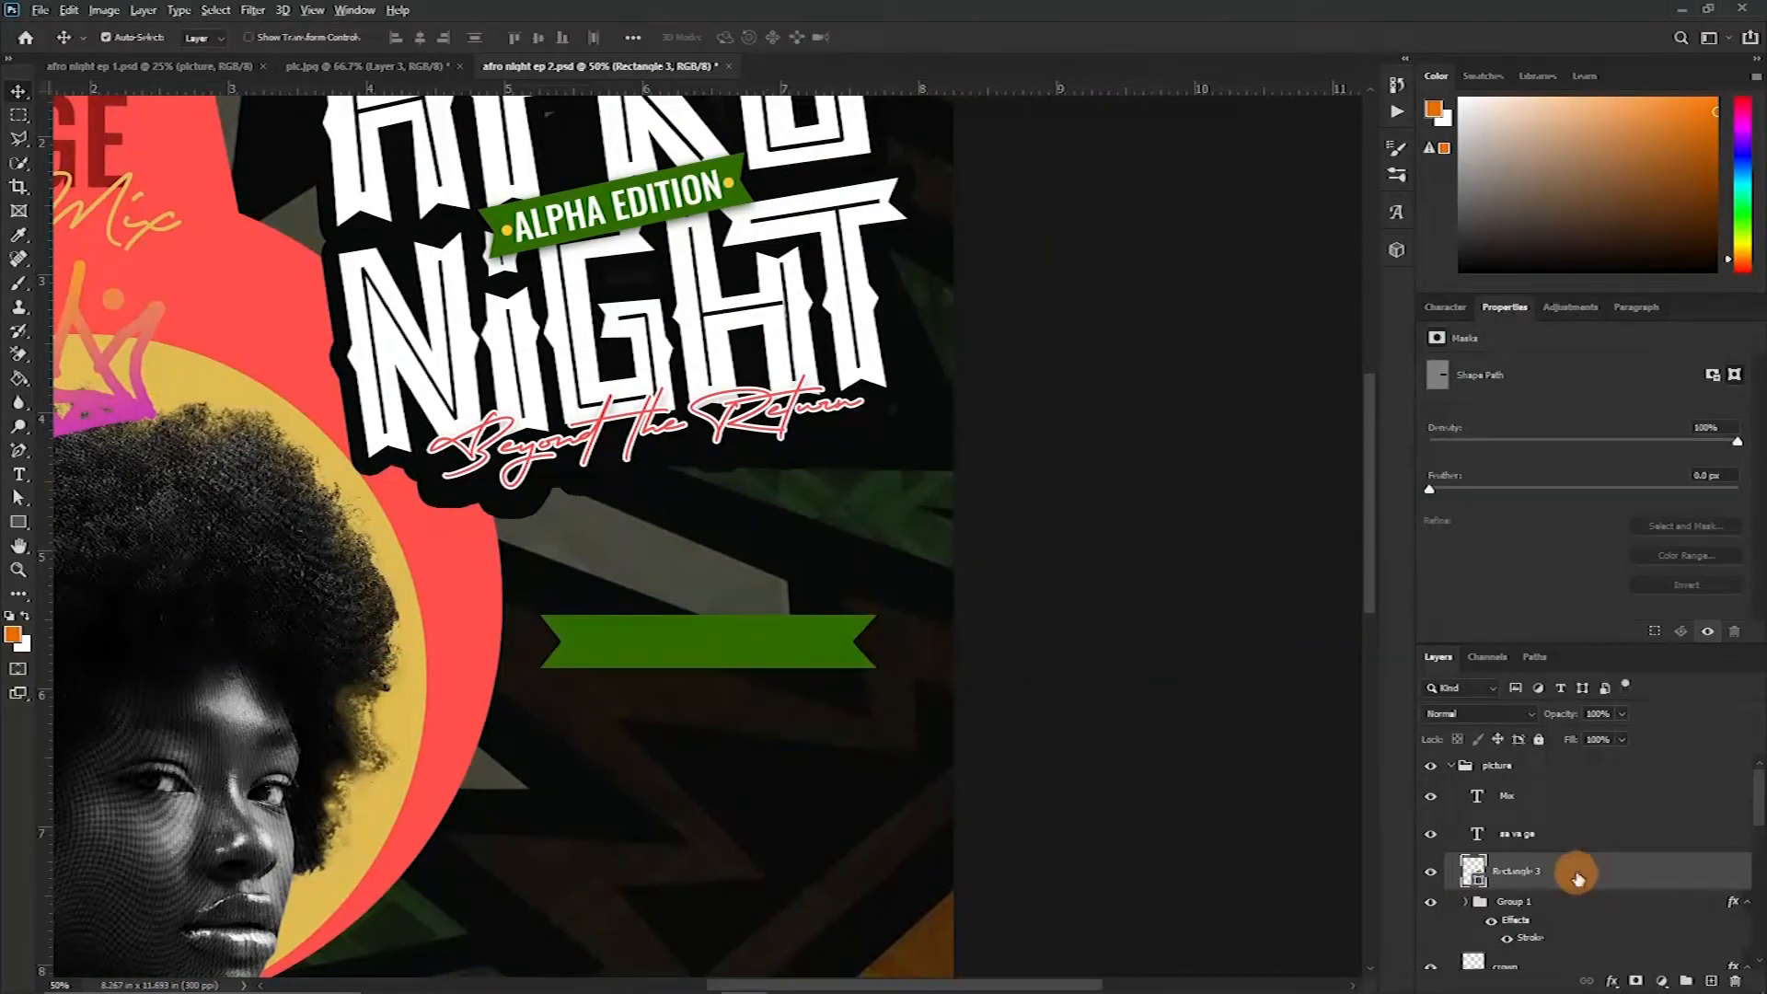
Duplicate the ribbon and rotate the copy at a different angle
key(ctrl+j)
key(ctrl+t)
drag(895, 638, 883, 584)
key(Return)
Recolor the ribbon copy with coral red sampled from the portrait backdrop and reorder its layer
double_click(1477, 910)
click(465, 566)
click(1699, 299)
key(ctrl+minus)
key(ctrl+minus)
shift+click(1554, 869)
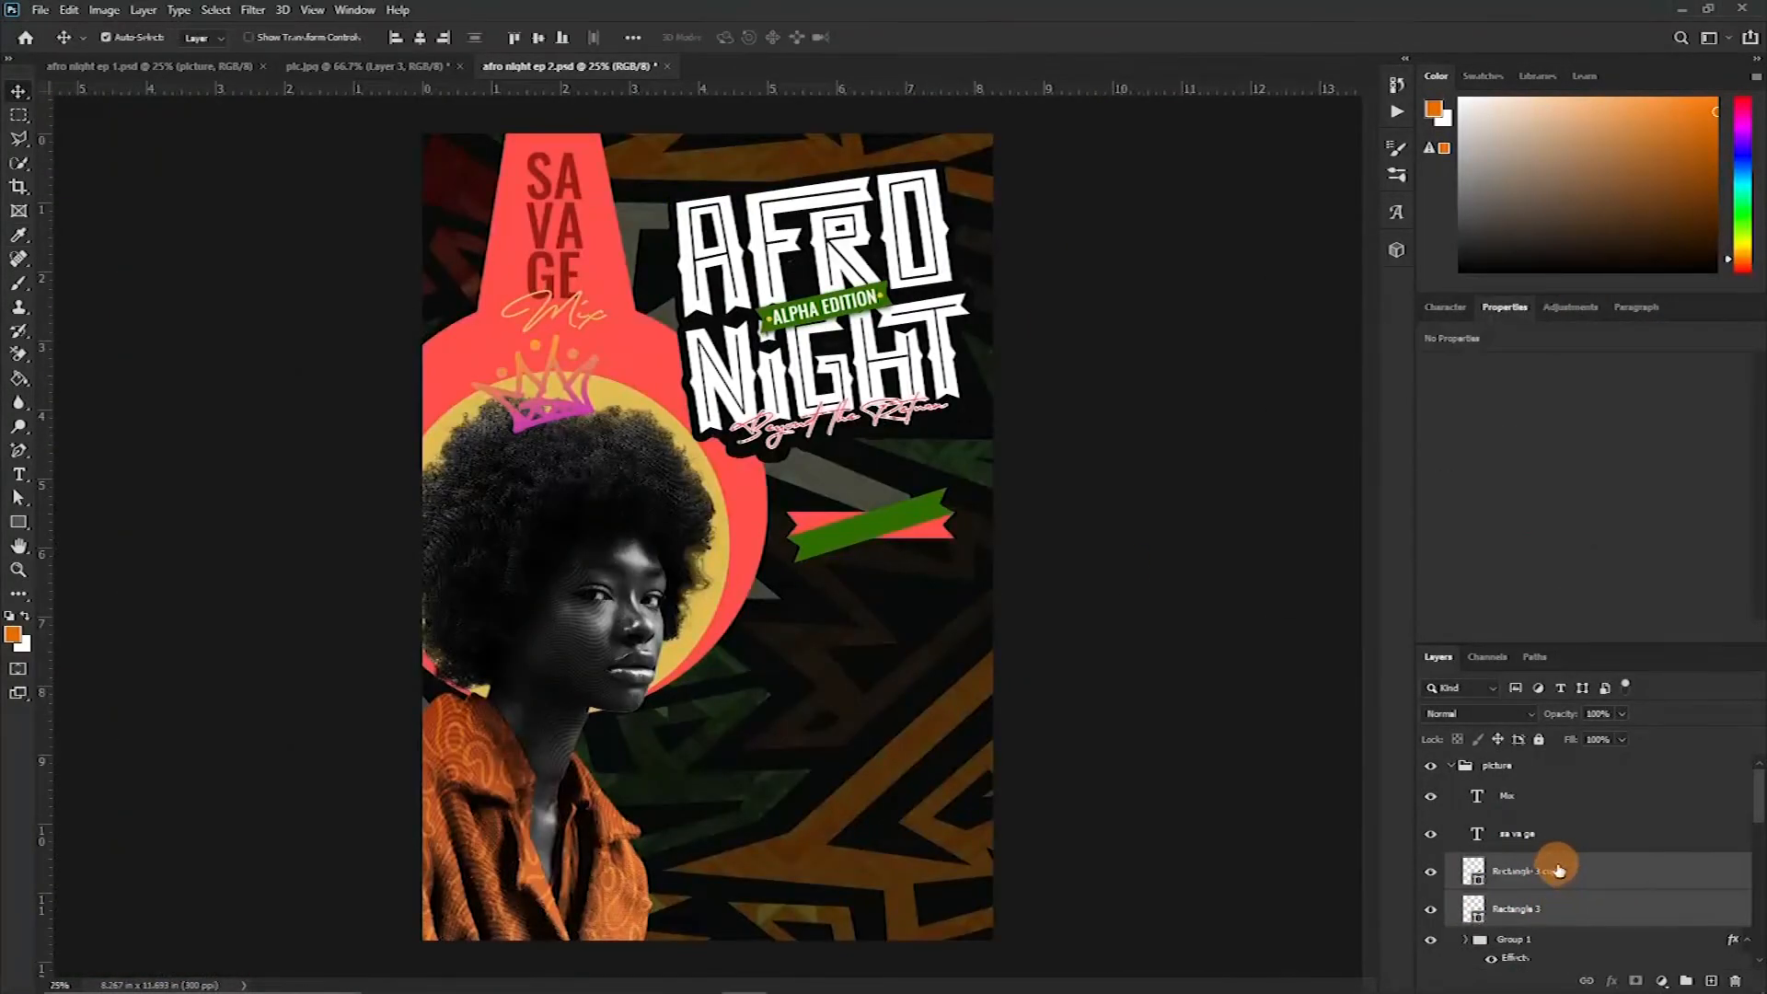
drag(1524, 894, 1522, 764)
Add the text EVENT CALENER on the ribbons, set its font and yellow color, and scale it to fit
drag(865, 527, 855, 488)
key(t)
click(793, 598)
text(EVENT CALENER)
click(1445, 308)
click(1530, 341)
click(1585, 438)
click(1679, 302)
key(ctrl+t)
drag(1112, 600, 861, 488)
key(Return)
Correct the ribbon text so it reads EVENT CALENDAR
key(ctrl+plus)
key(ctrl+plus)
key(ctrl+plus)
key(ctrl+plus)
click(856, 521)
key(t)
click(918, 427)
key(BackSpace)
text(DA)
Rotate the EVENT CALENDAR text to follow the ribbon's tilt and nudge it into place
key(ctrl+t)
drag(1018, 367, 929, 383)
right_click(876, 437)
click(930, 801)
key(ctrl+t)
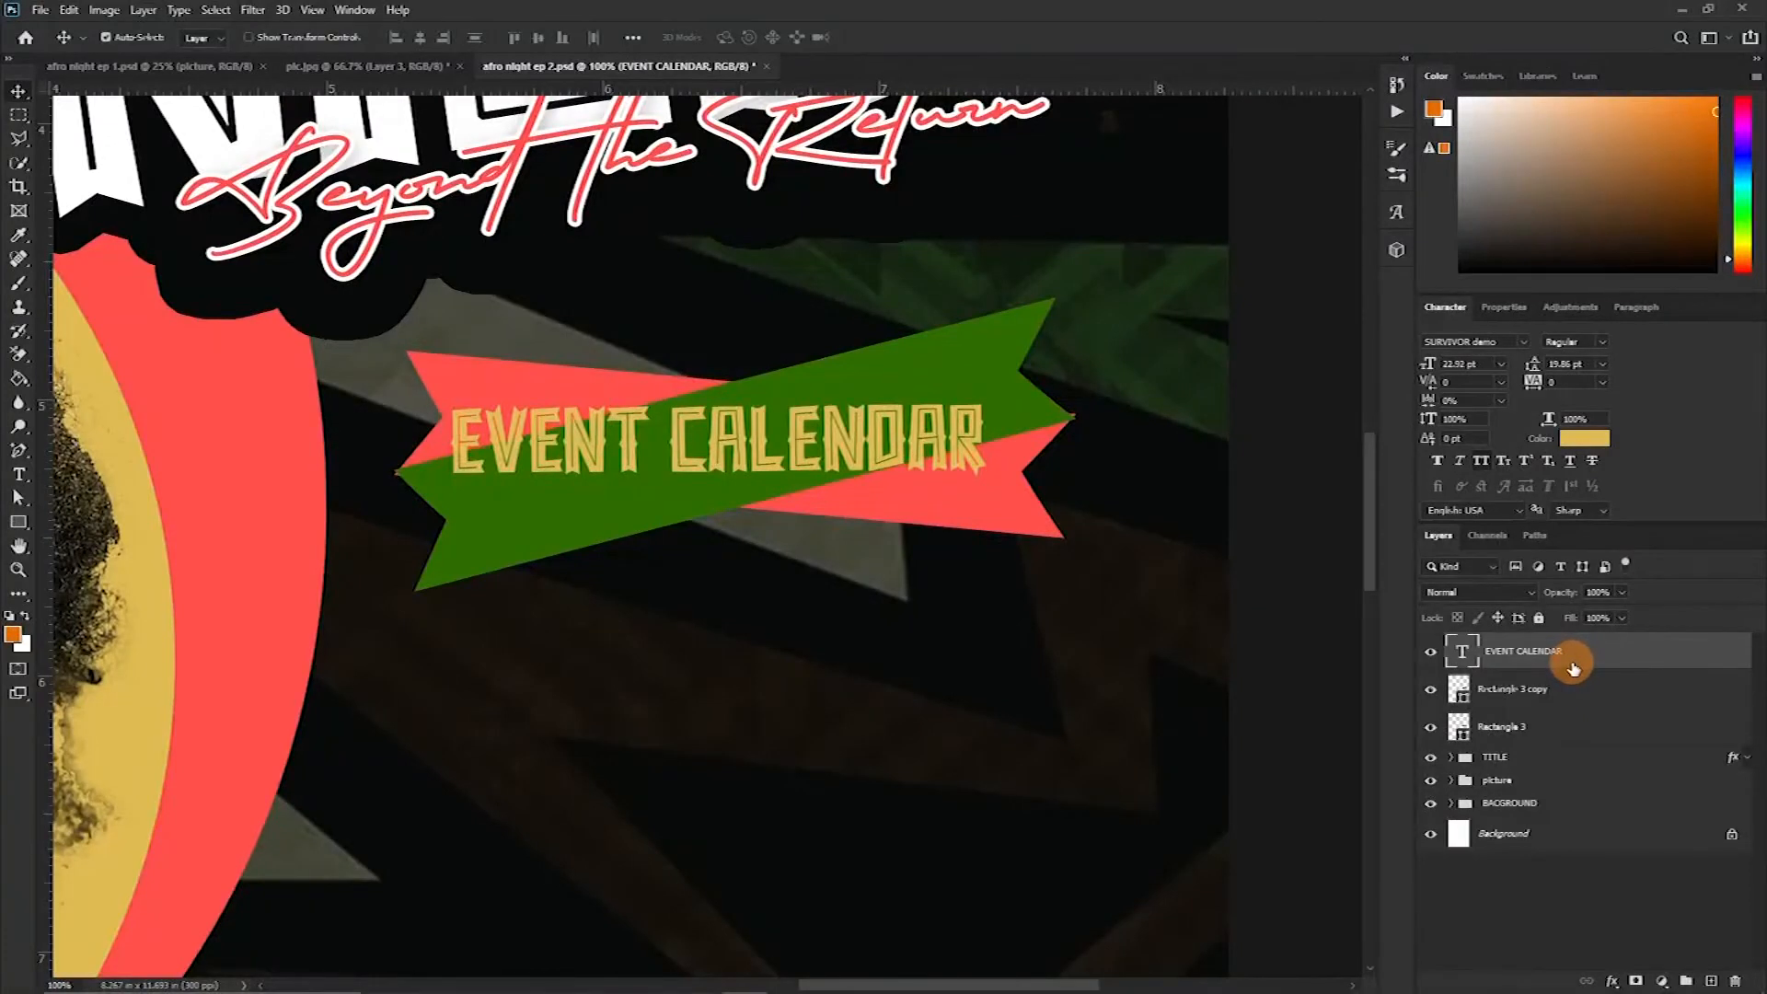
key(Right)
key(Right)
key(Down)
key(Down)
key(Right)
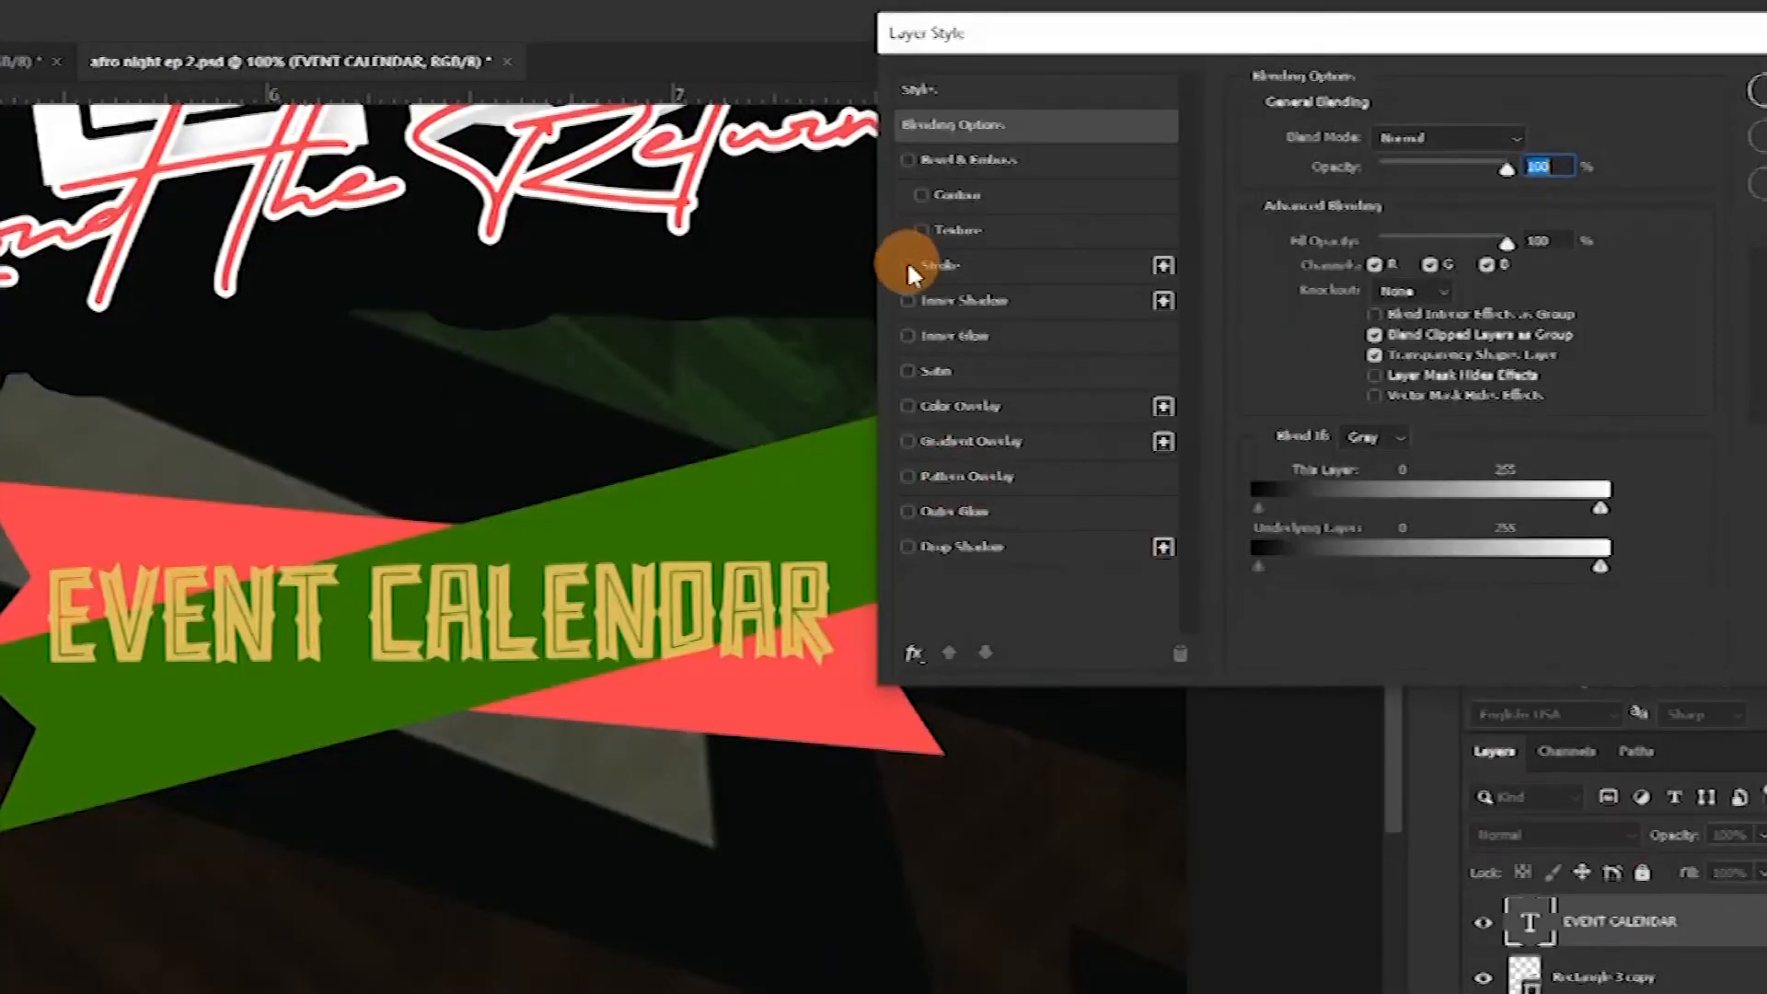
Add a 4 px outside stroke to the EVENT CALENDAR text, colored with green sampled from the ribbon
click(907, 265)
click(957, 263)
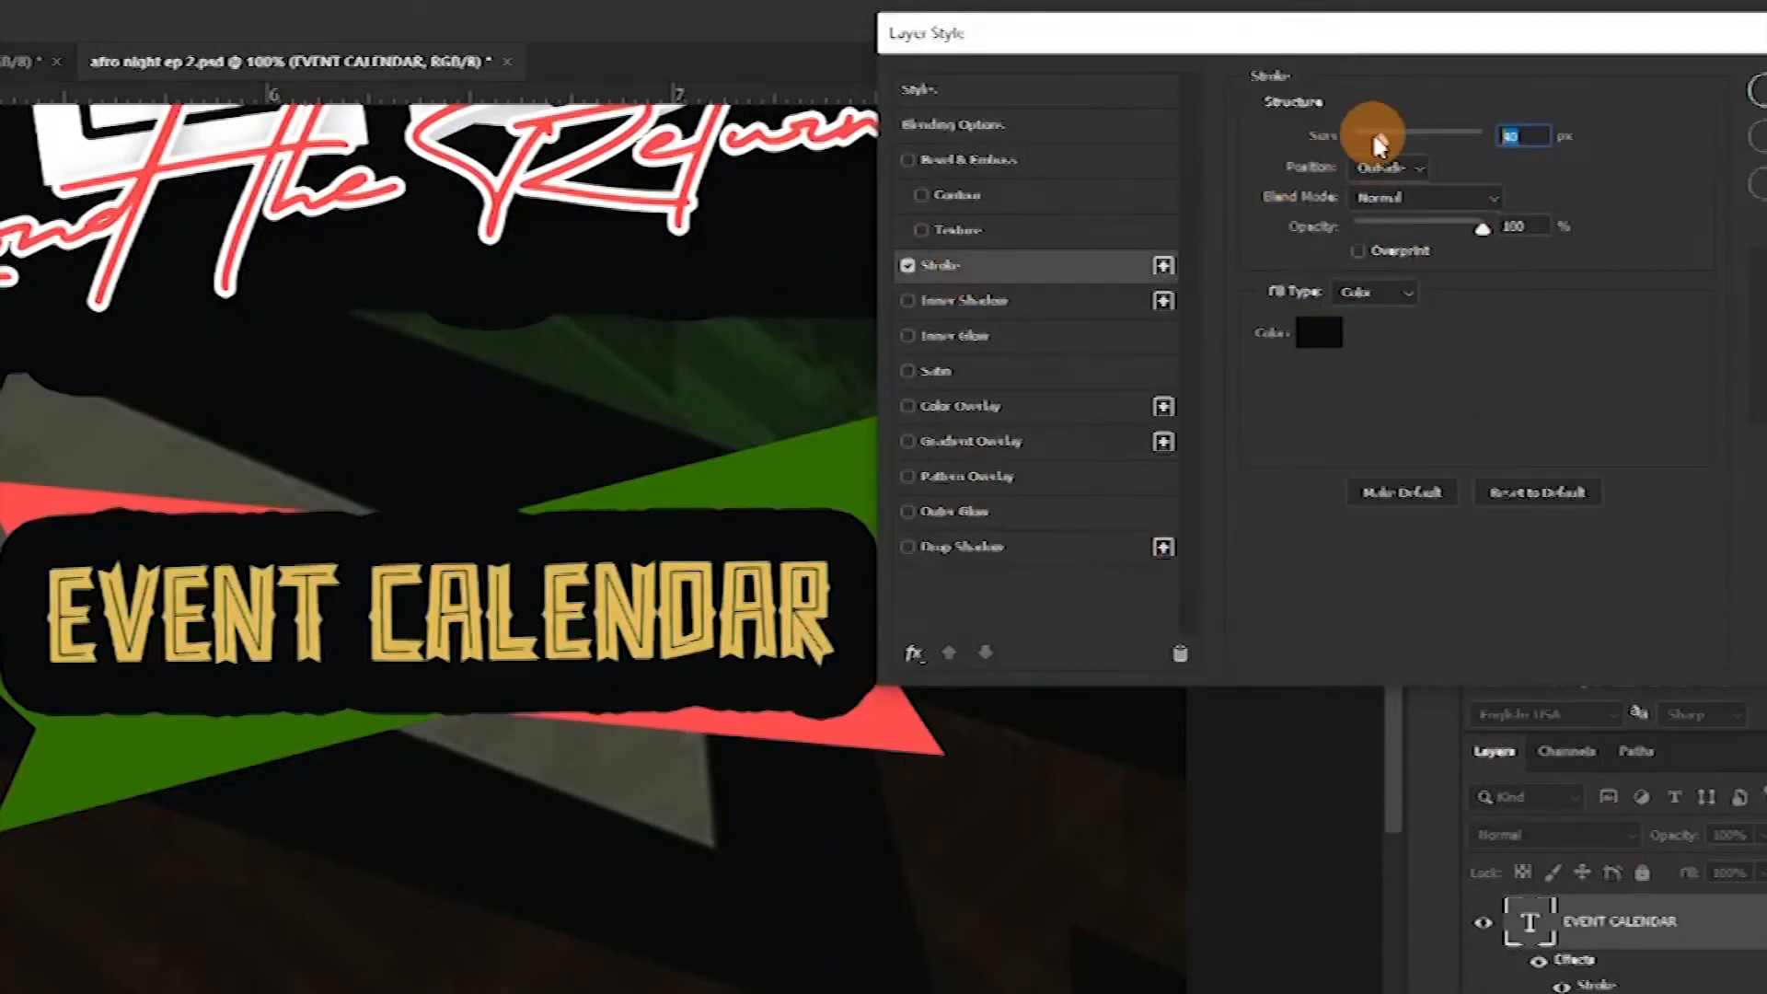
drag(1376, 136, 1357, 138)
click(1319, 332)
click(275, 530)
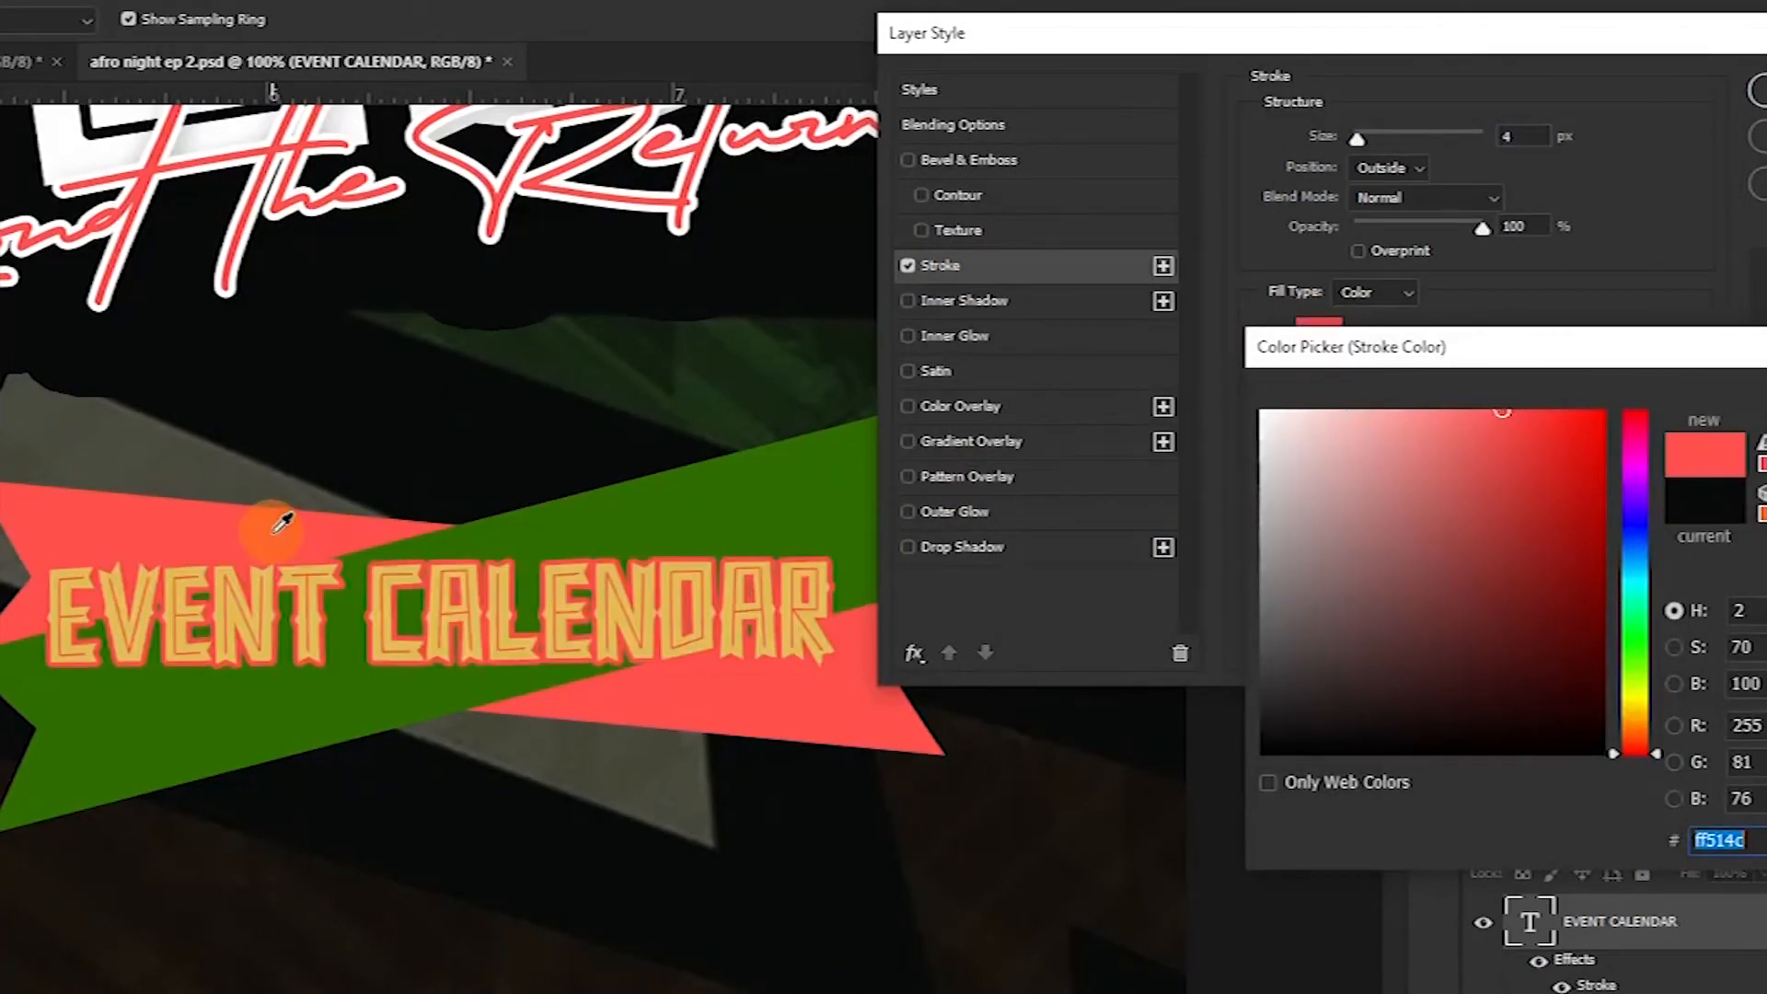
click(797, 507)
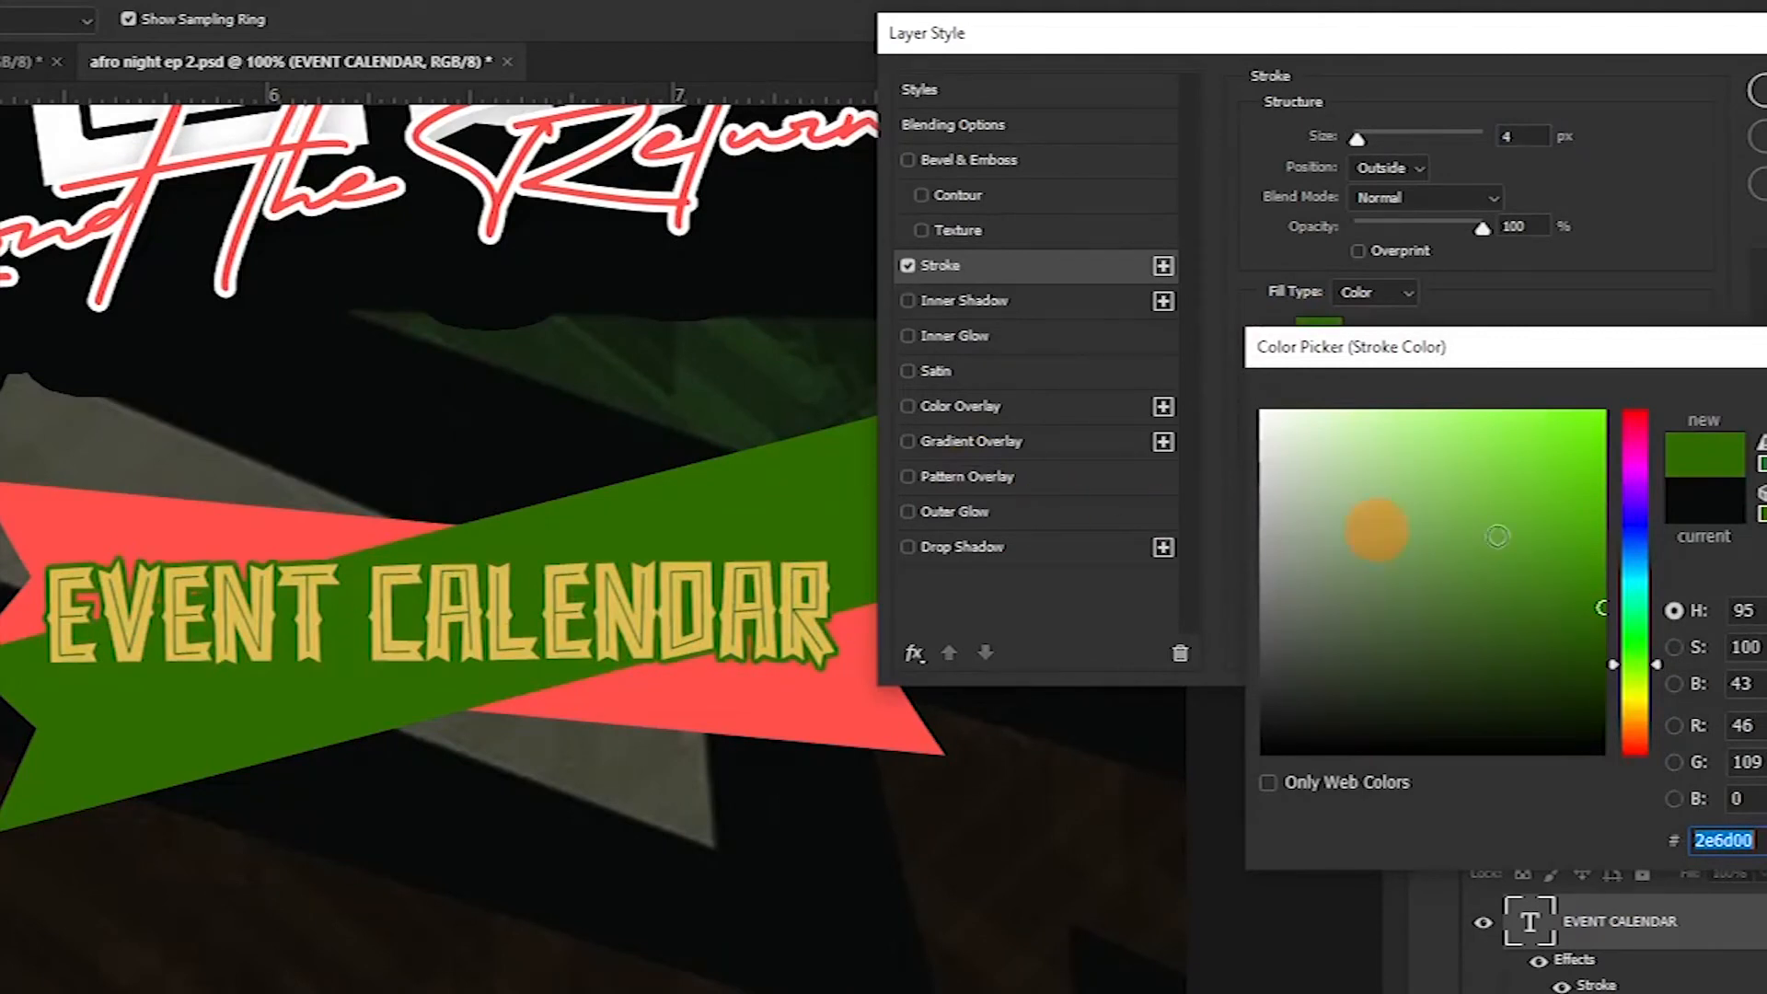
click(1766, 420)
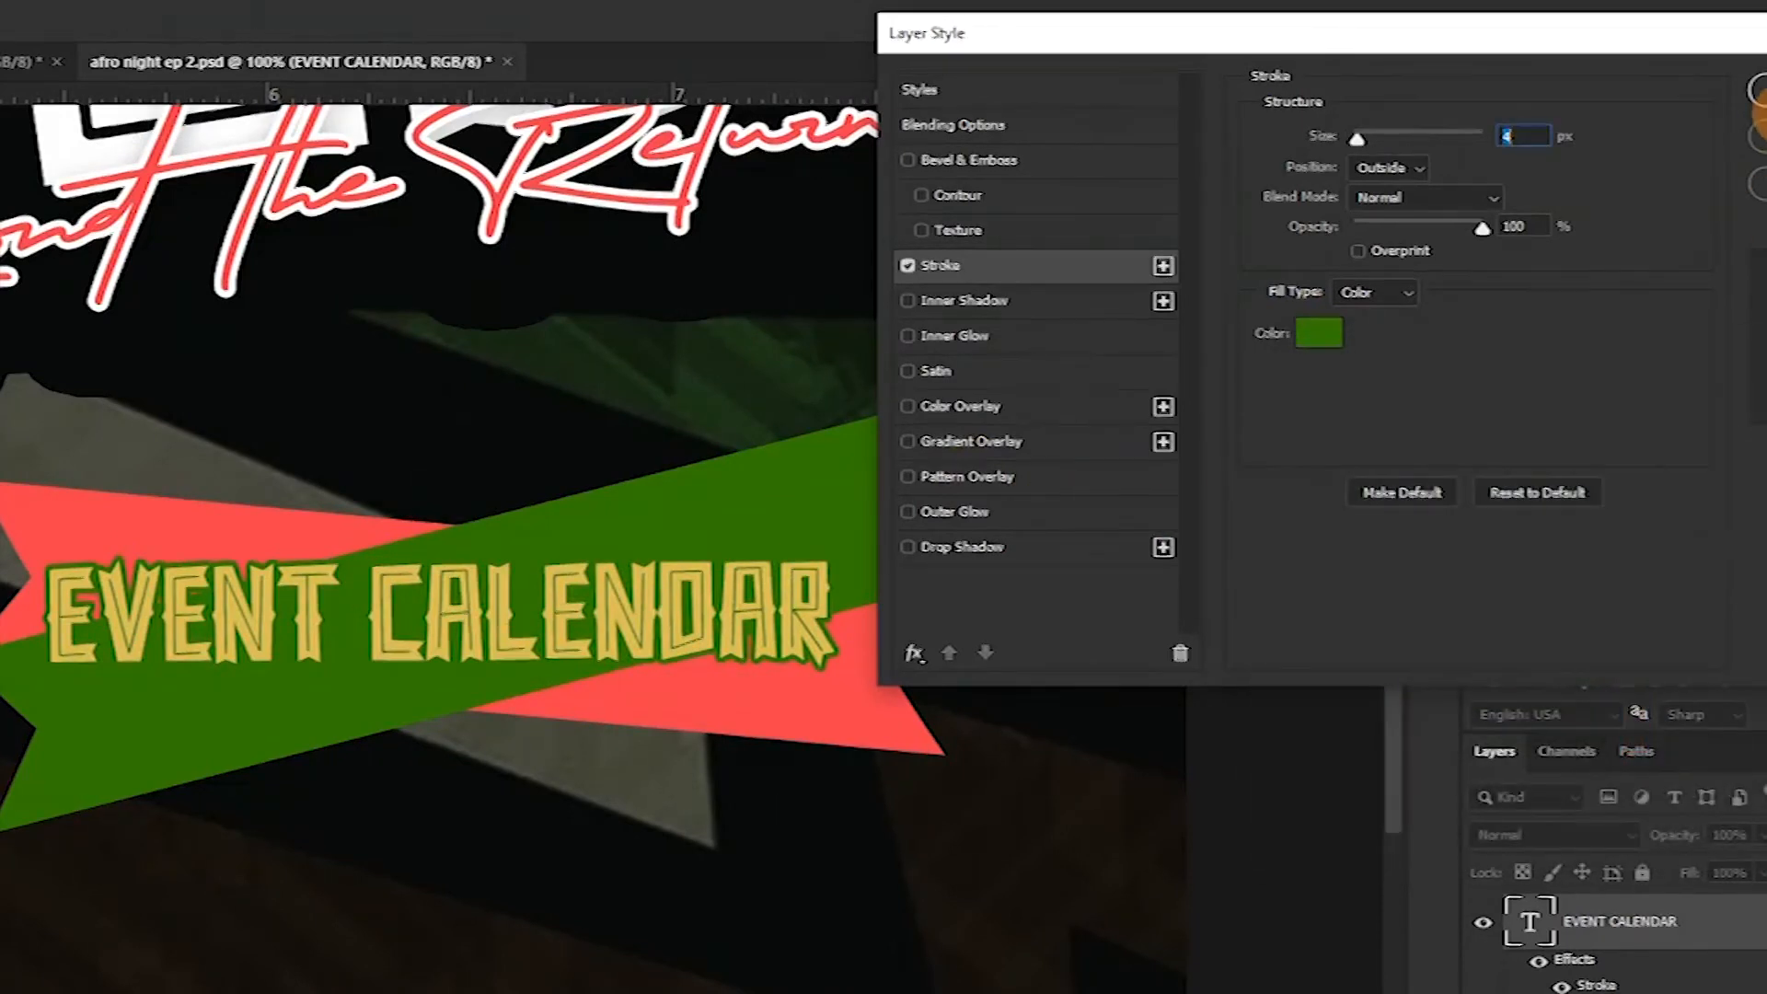
click(1760, 90)
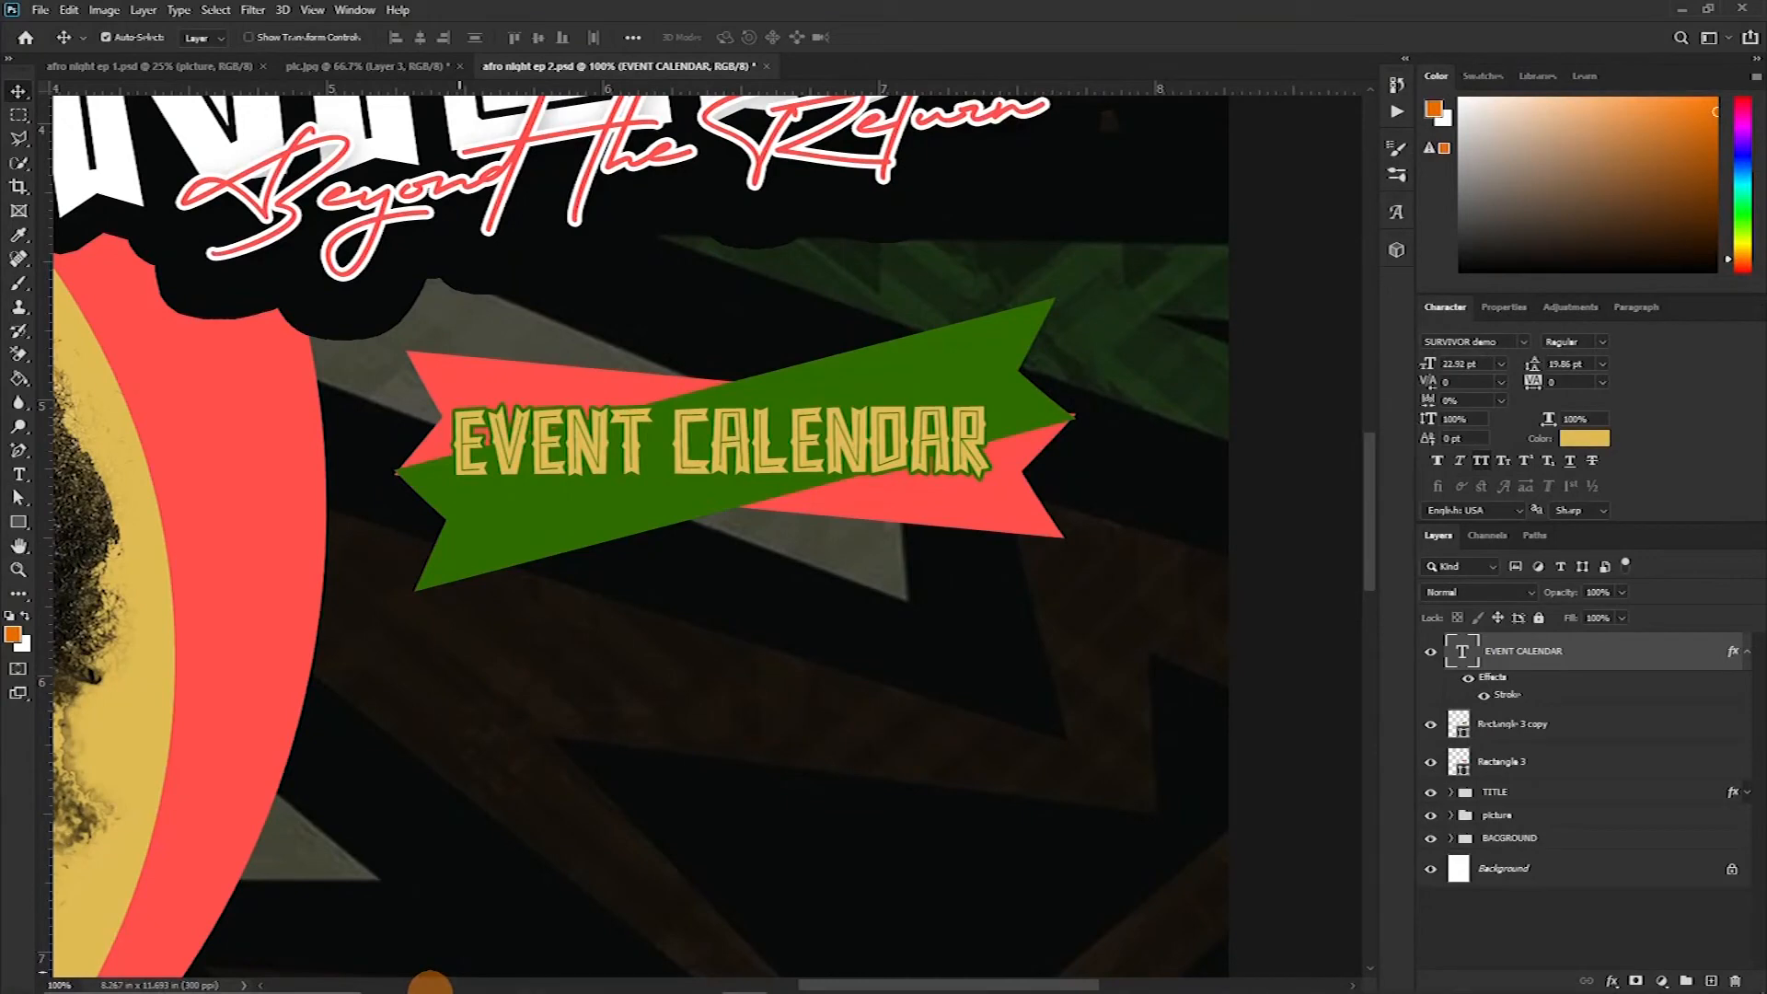
Import the event listing image from the december folder into the poster
mouse_move(451, 978)
click(522, 976)
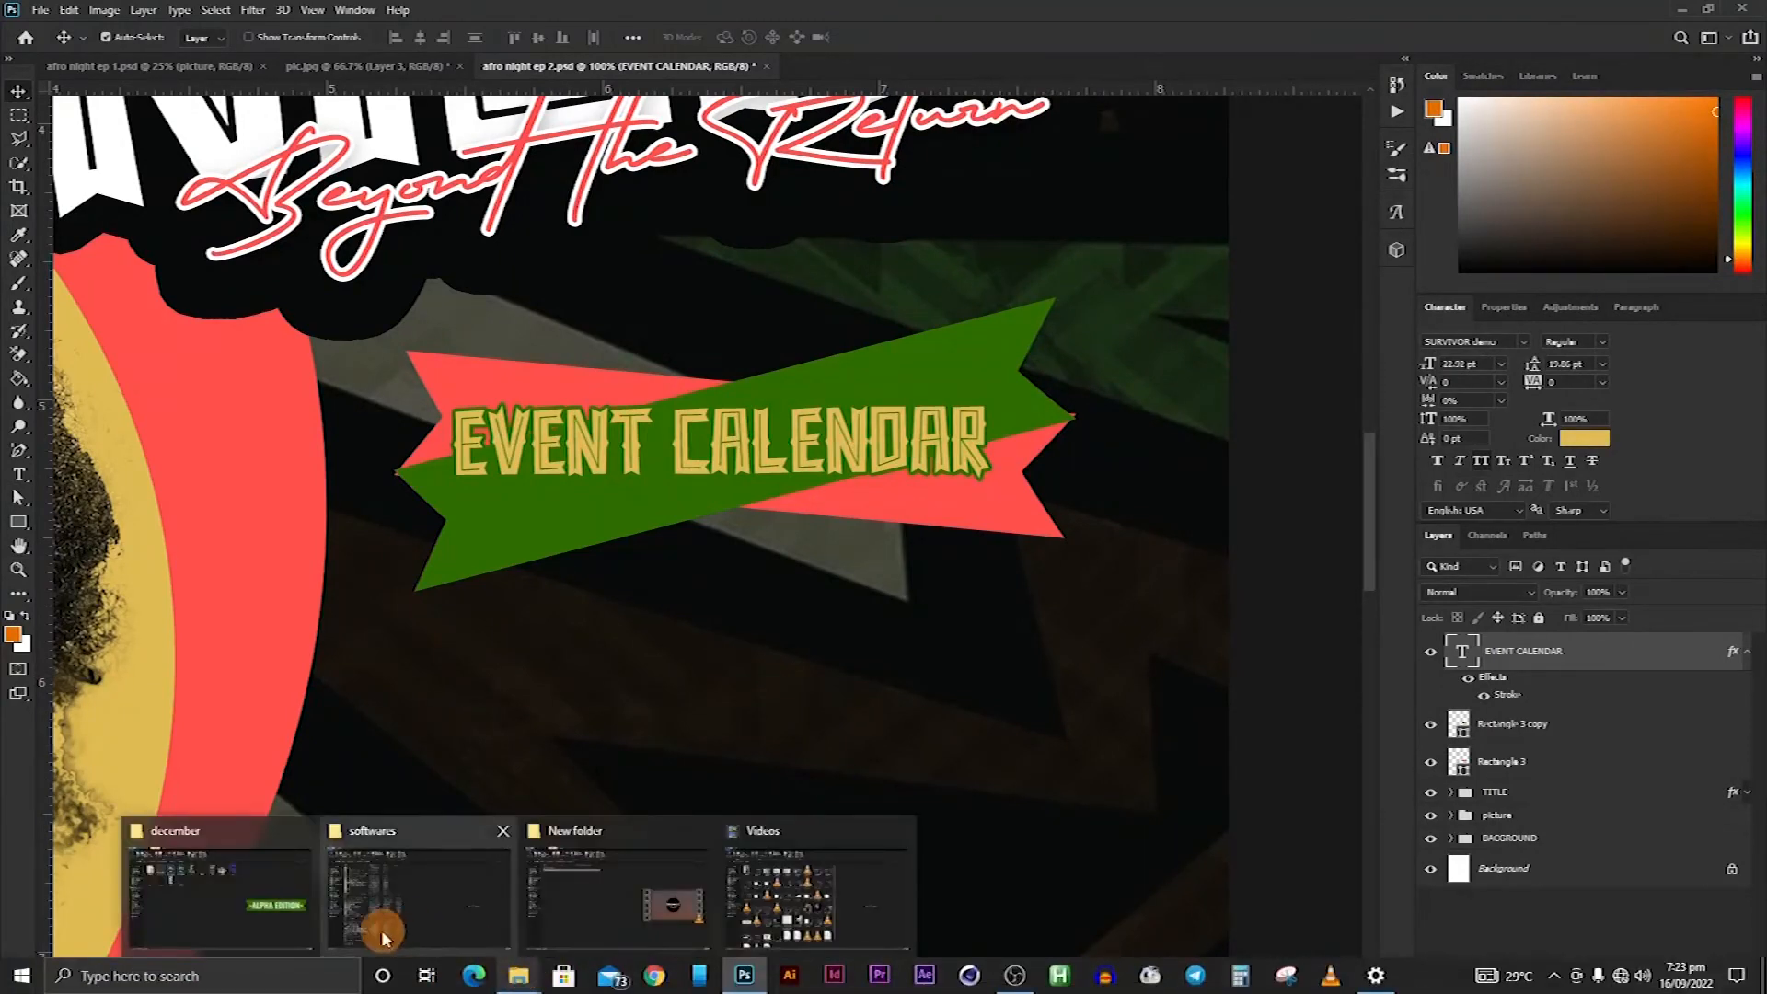
click(252, 892)
click(745, 241)
drag(810, 235, 725, 813)
scroll(727, 810, down, 3)
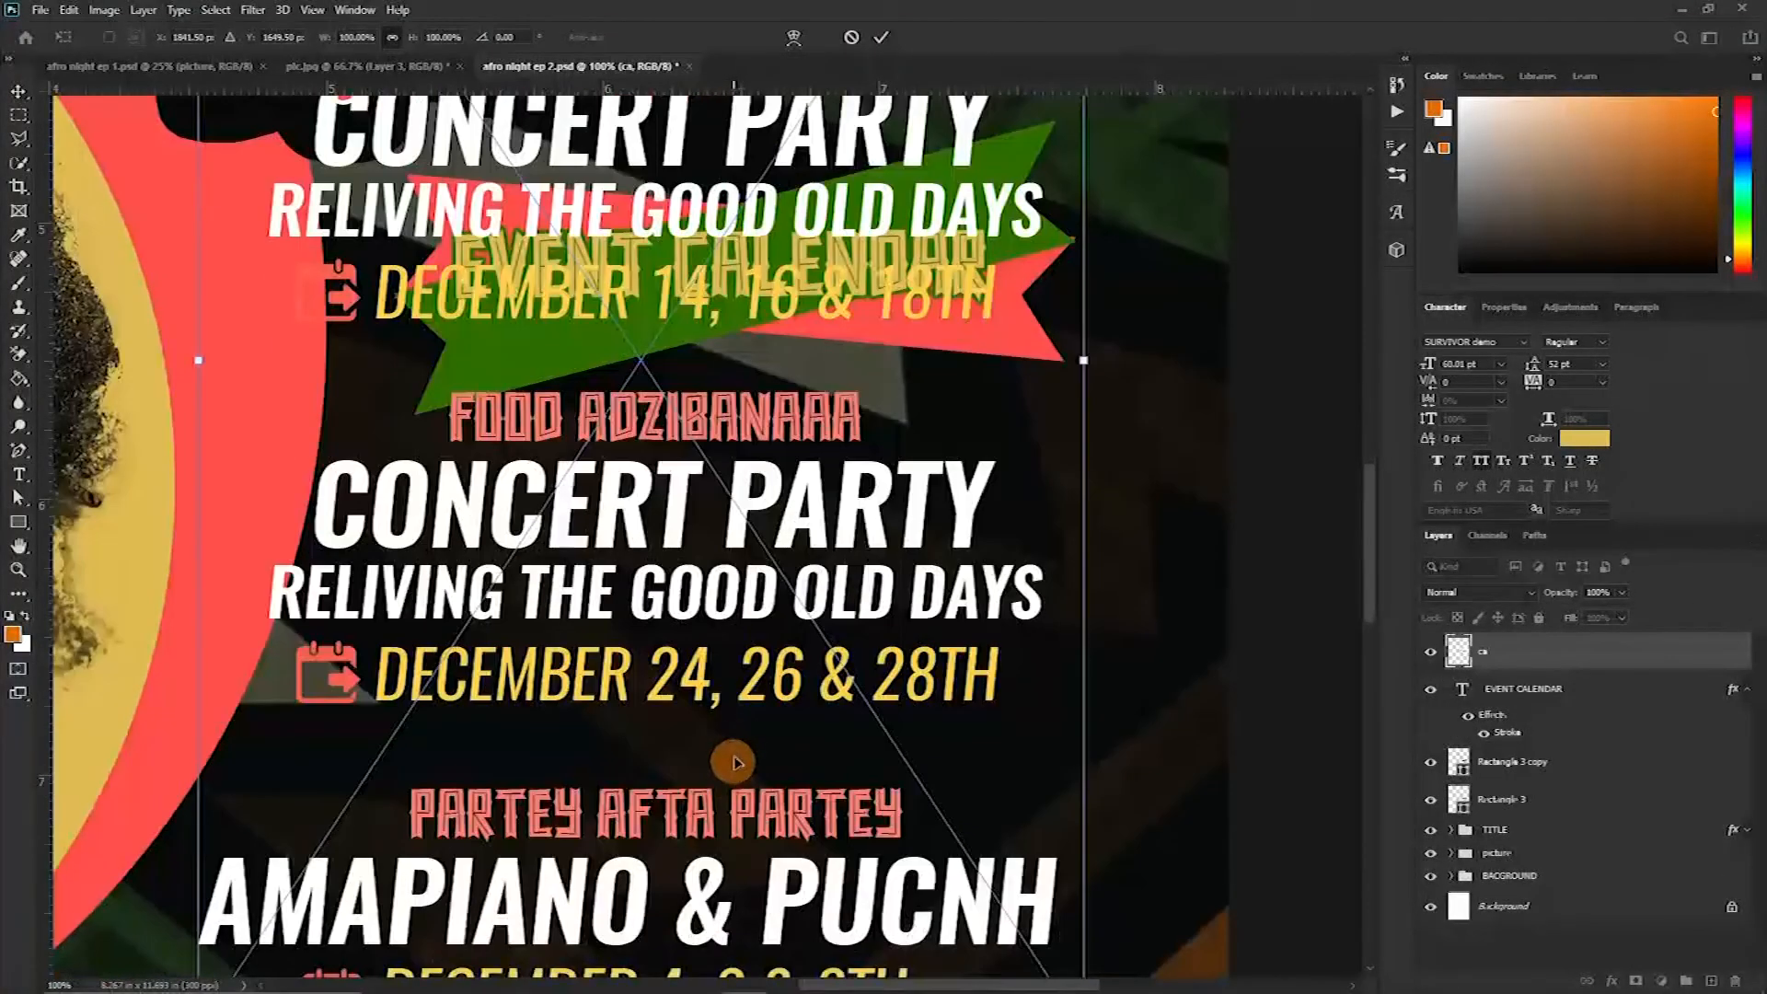
Scale the event listing to about 95% and position it beneath the EVENT CALENDAR ribbon
key(ctrl+minus)
key(ctrl+minus)
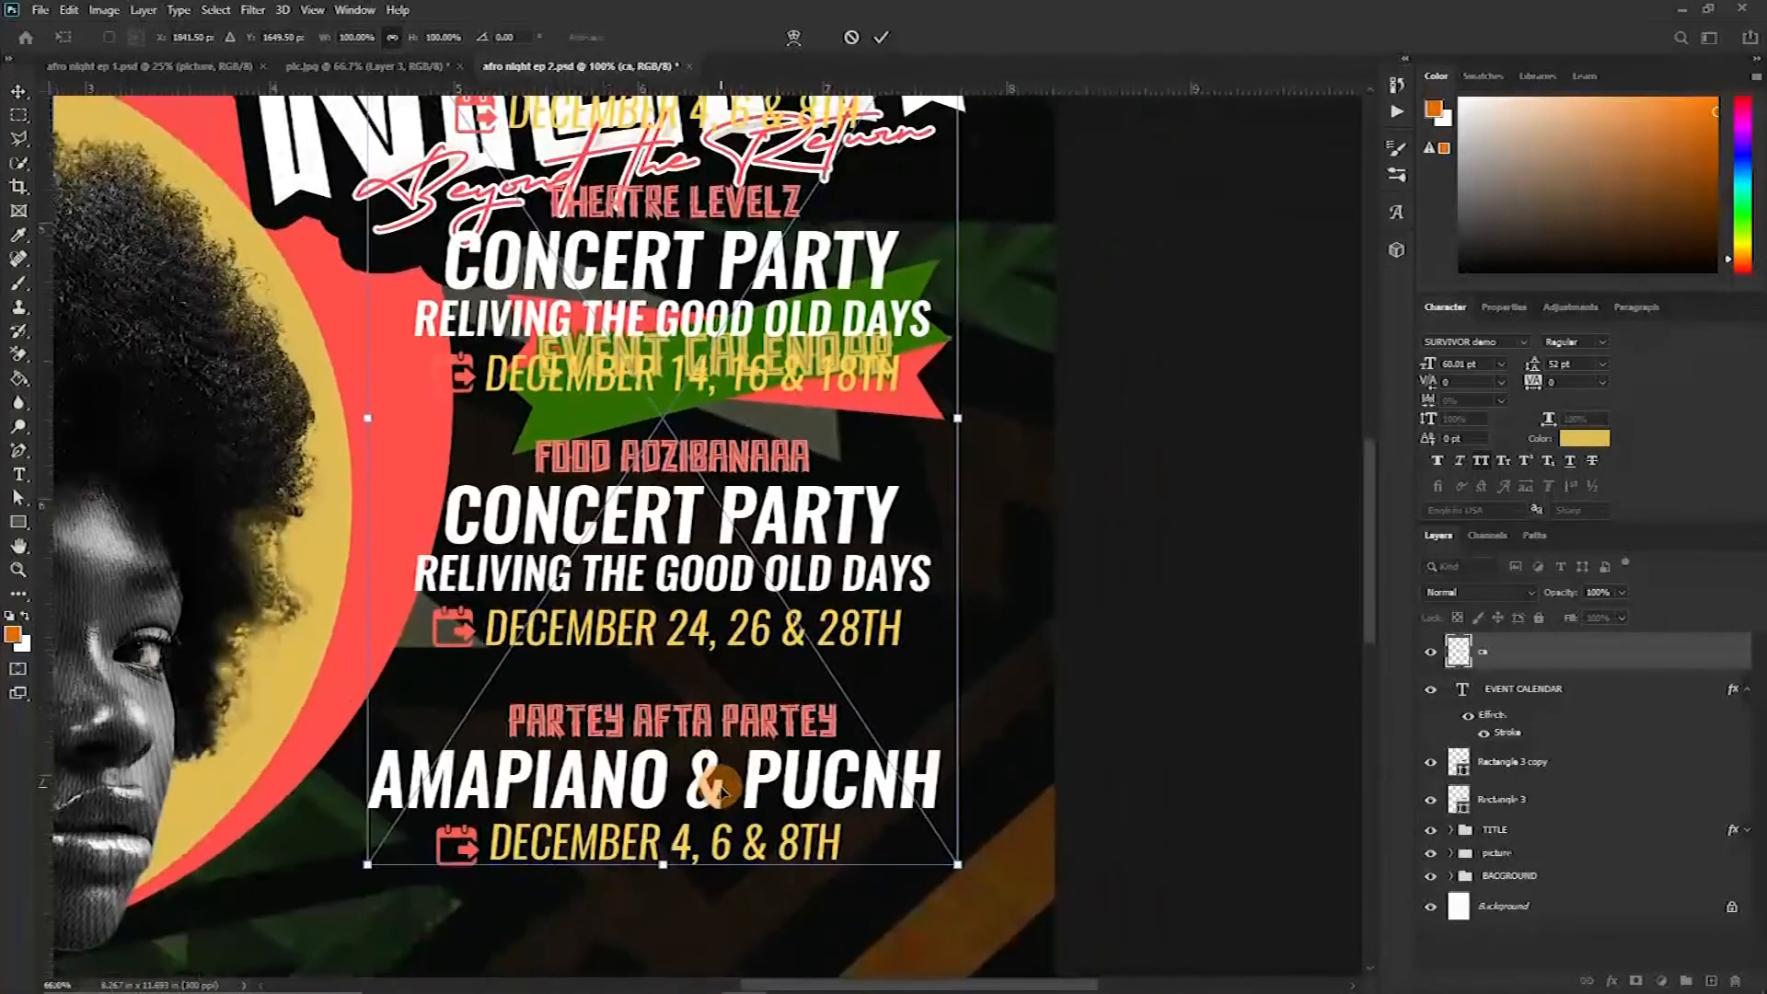
drag(677, 110, 677, 402)
drag(726, 585, 758, 660)
scroll(797, 726, down, 2)
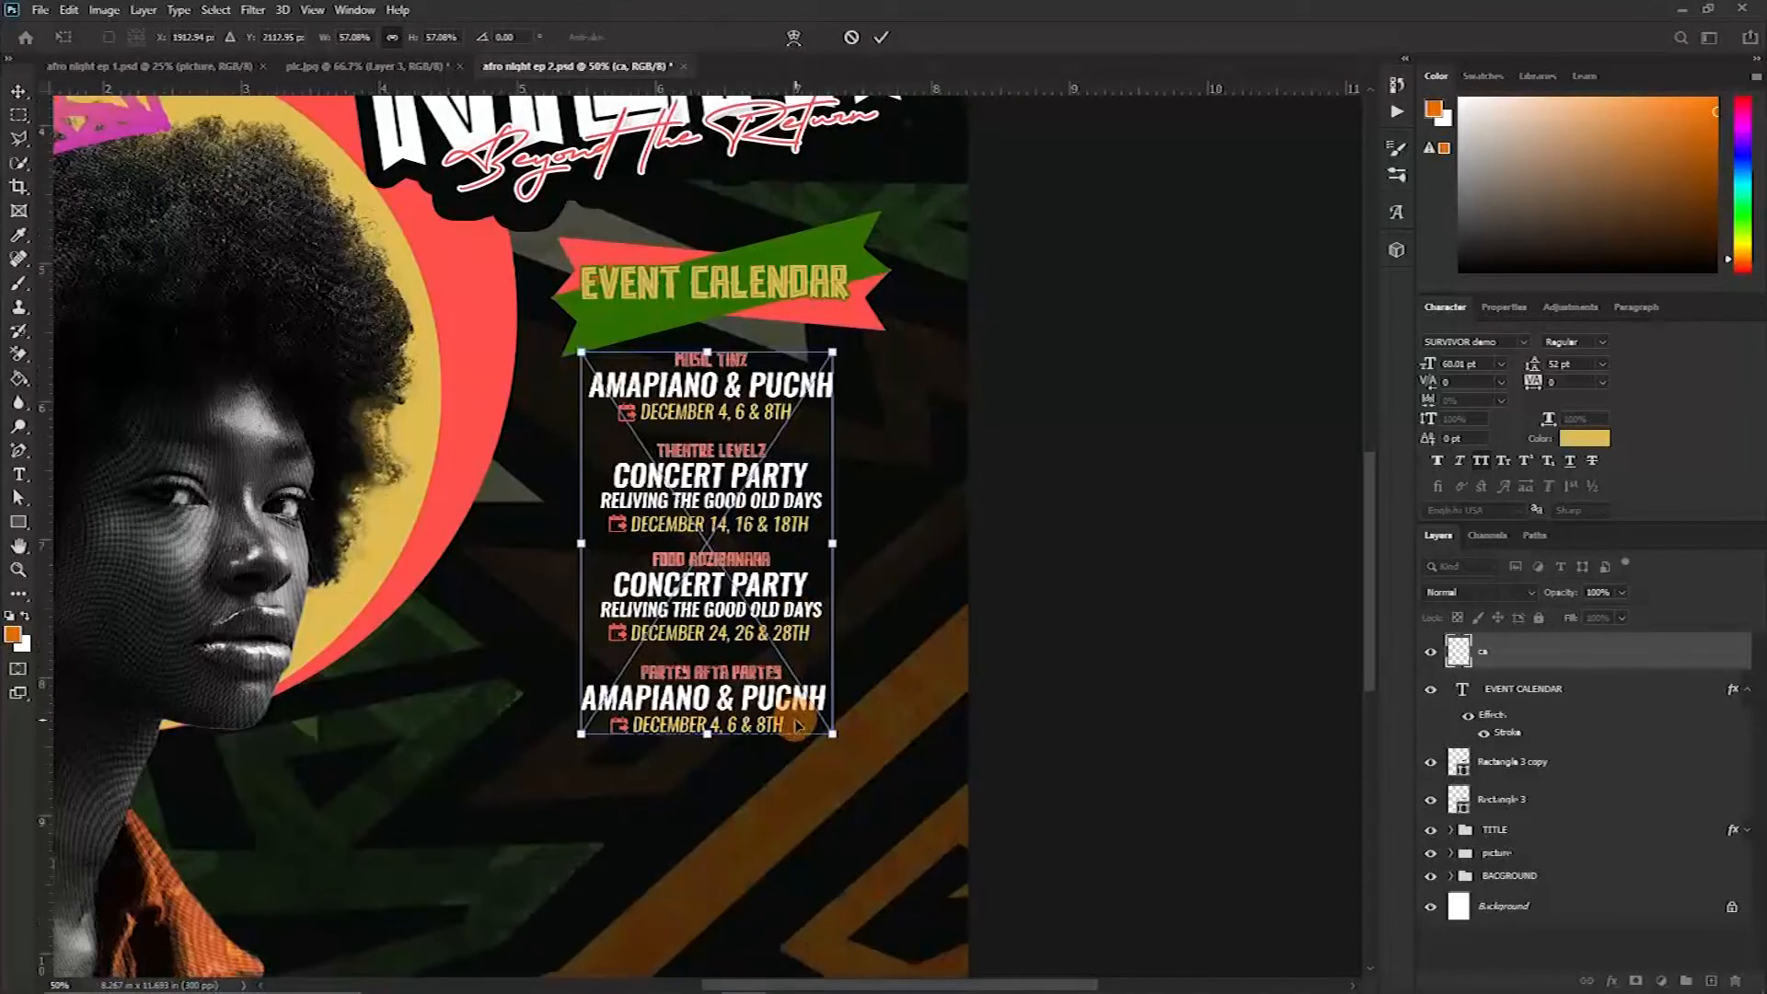
scroll(797, 726, down, 2)
drag(706, 617, 707, 870)
scroll(756, 587, down, 3)
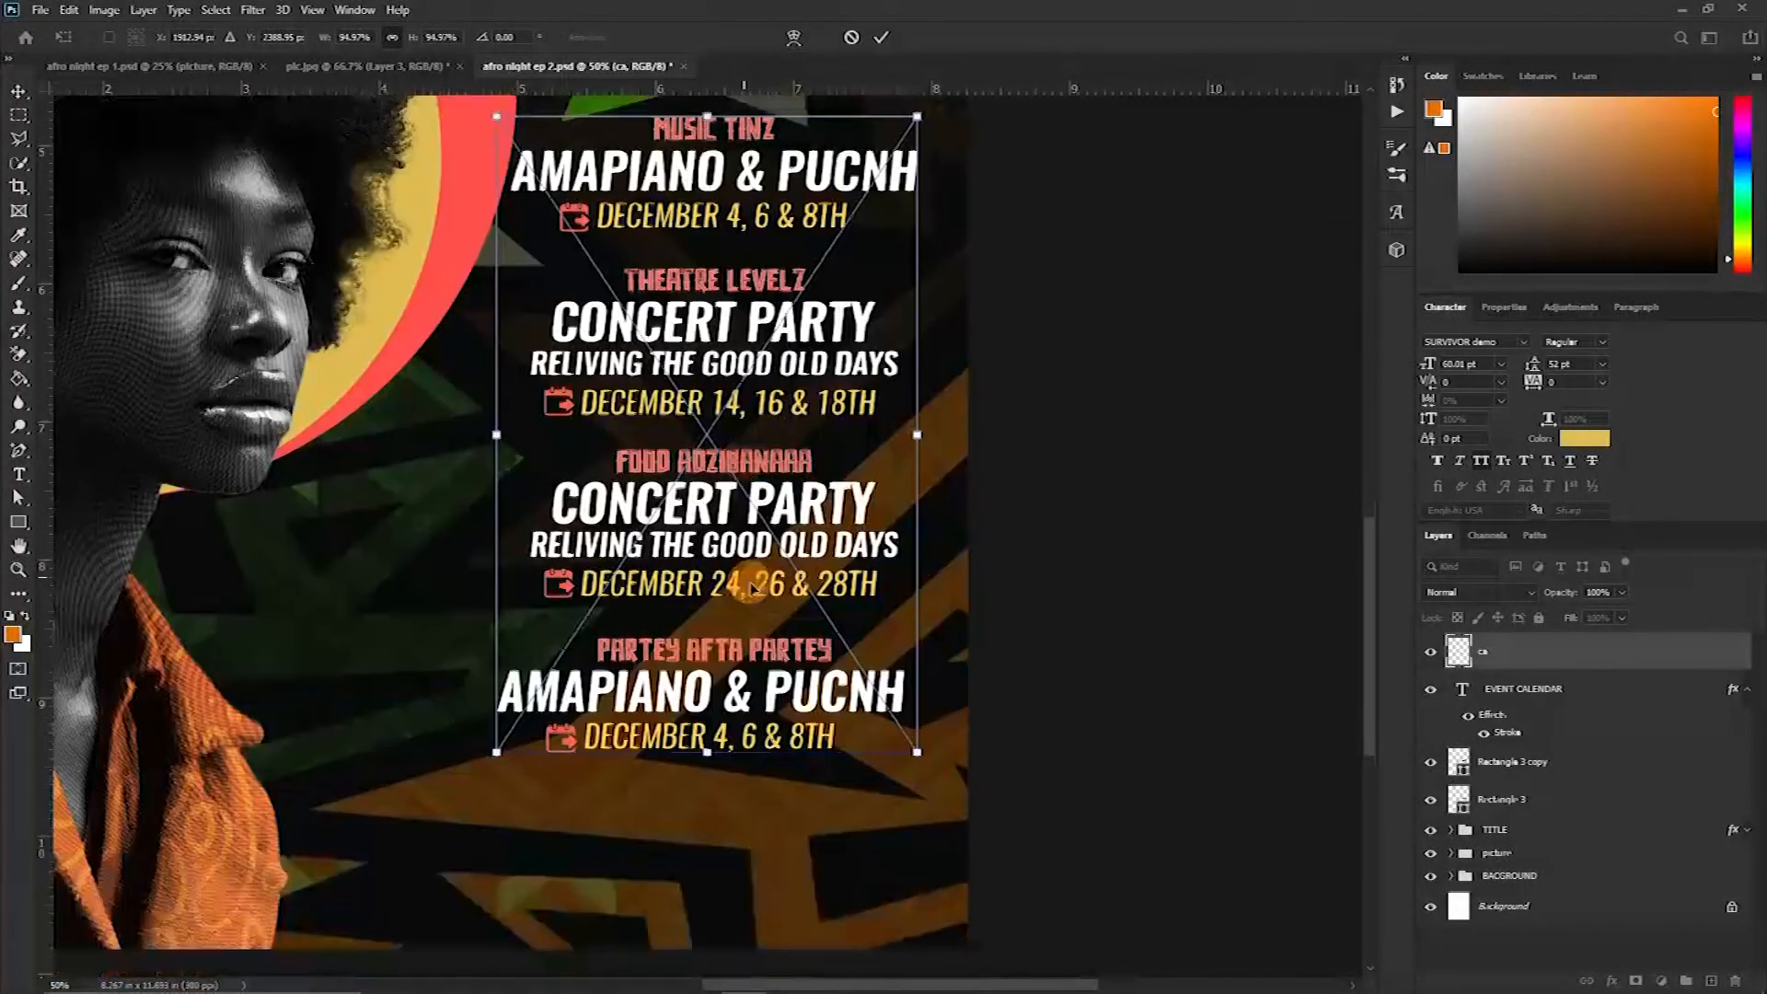
scroll(756, 586, up, 1)
click(882, 38)
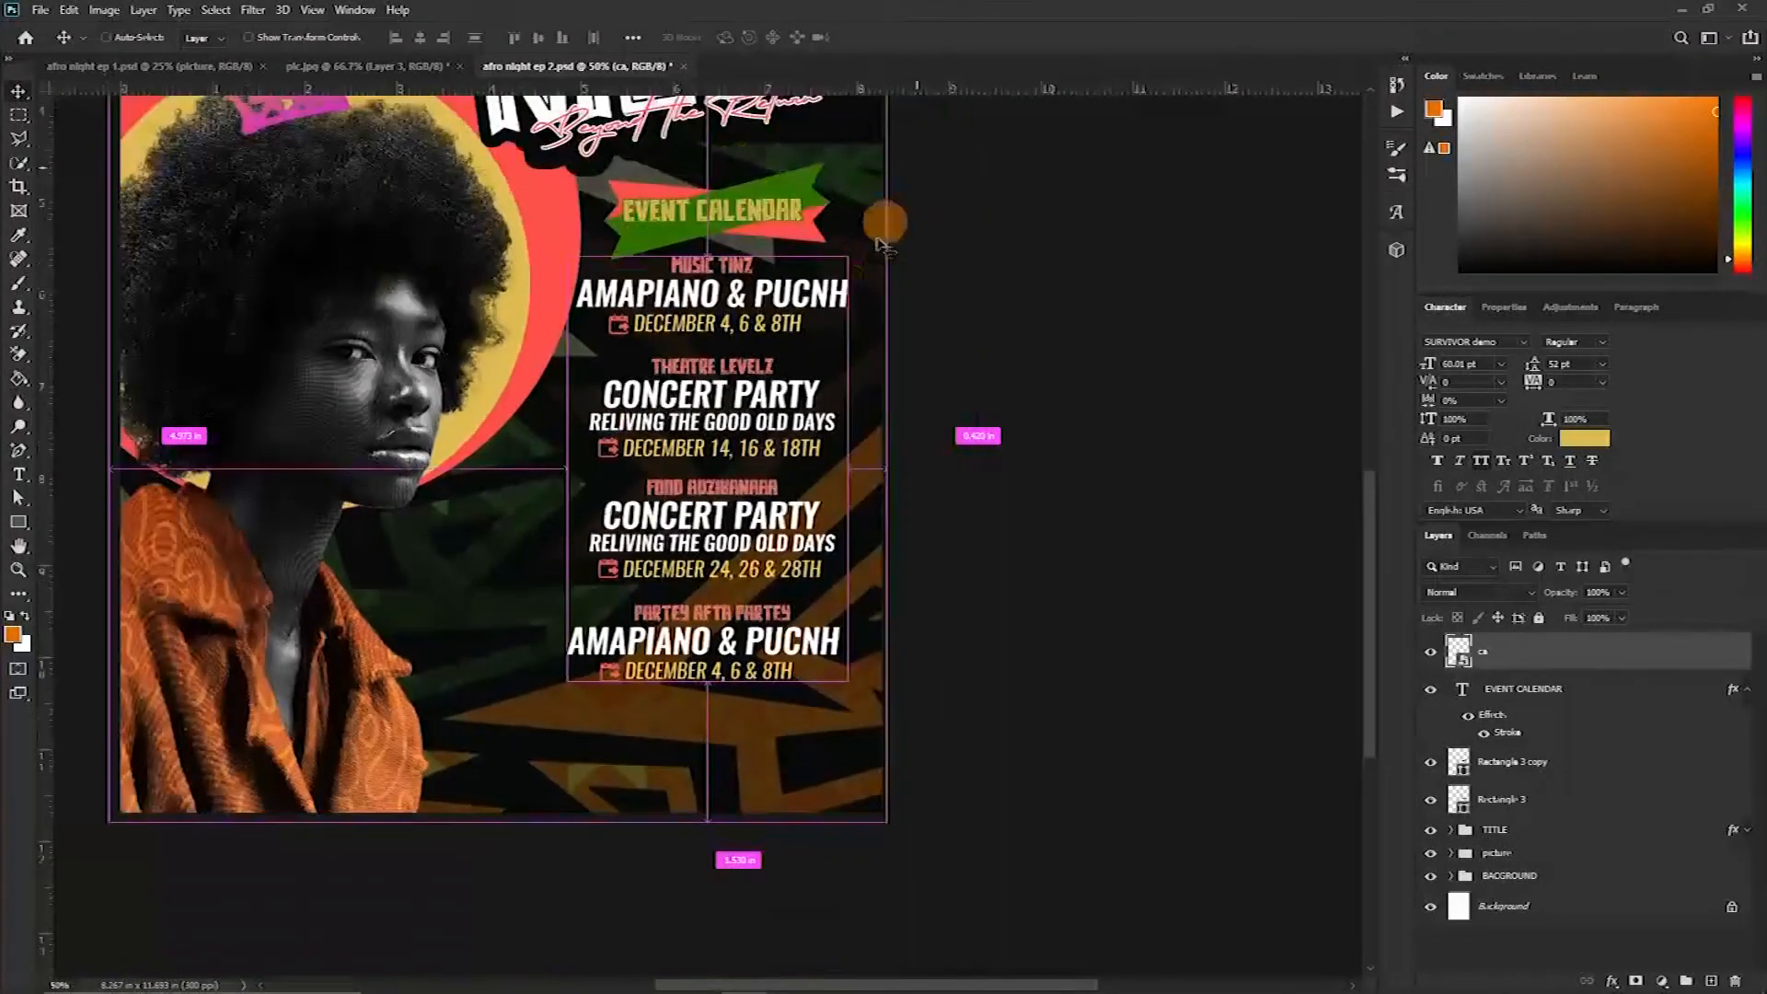
Place the sponsors logo strip from the folder along the poster's bottom edge and resize it to fit
key(ctrl+minus)
key(ctrl+minus)
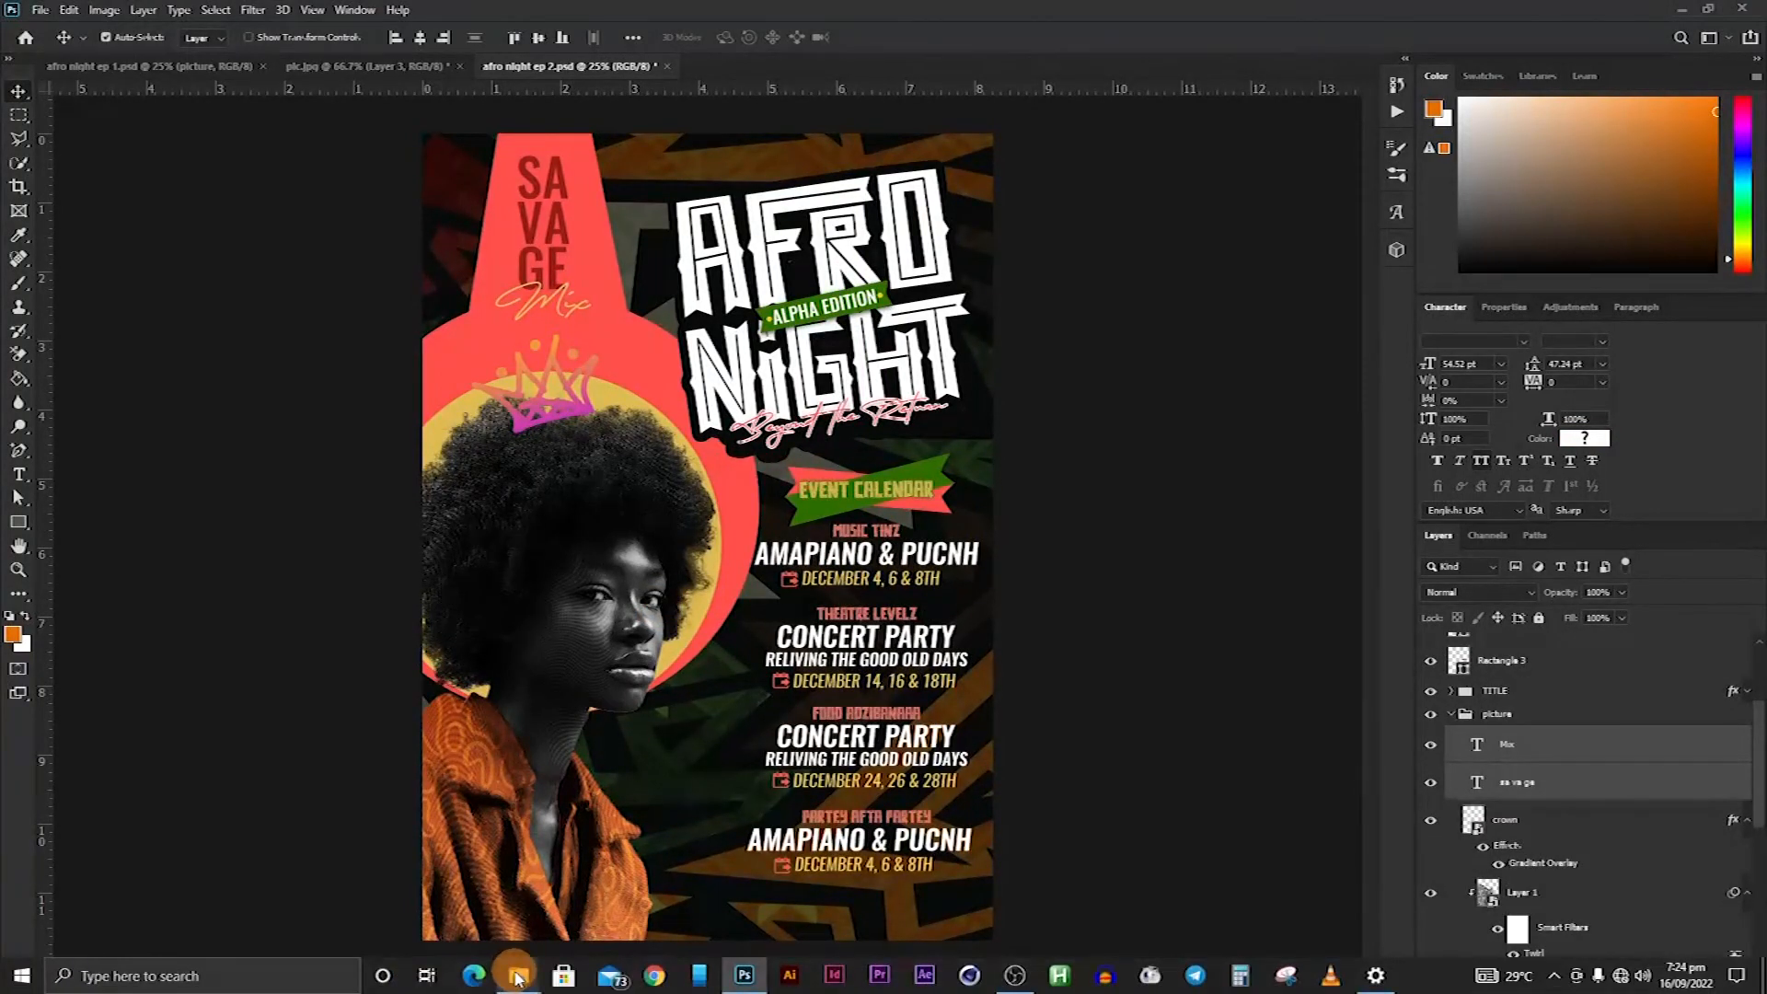
click(518, 976)
click(252, 898)
click(532, 366)
drag(532, 371, 695, 906)
drag(490, 841, 536, 851)
drag(917, 910, 941, 918)
drag(560, 915, 599, 917)
drag(1037, 915, 1008, 917)
key(Return)
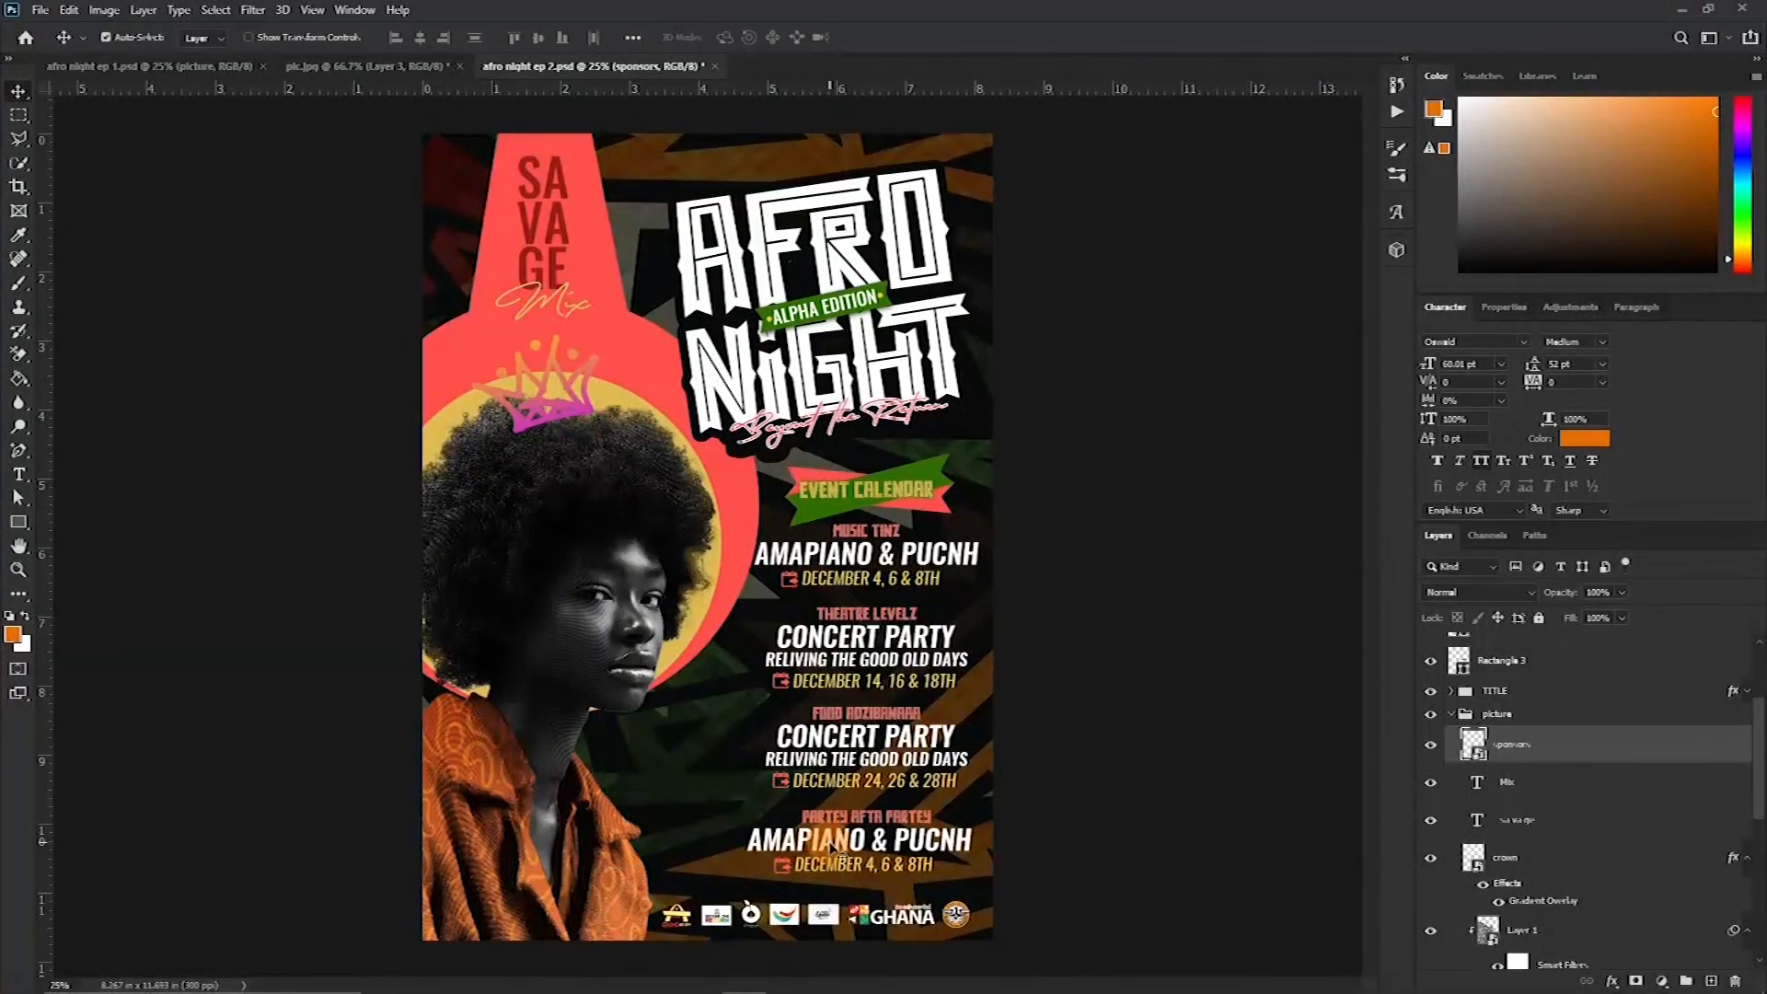
Scale the TITLE group very slightly and nudge it right
key(ctrl+minus)
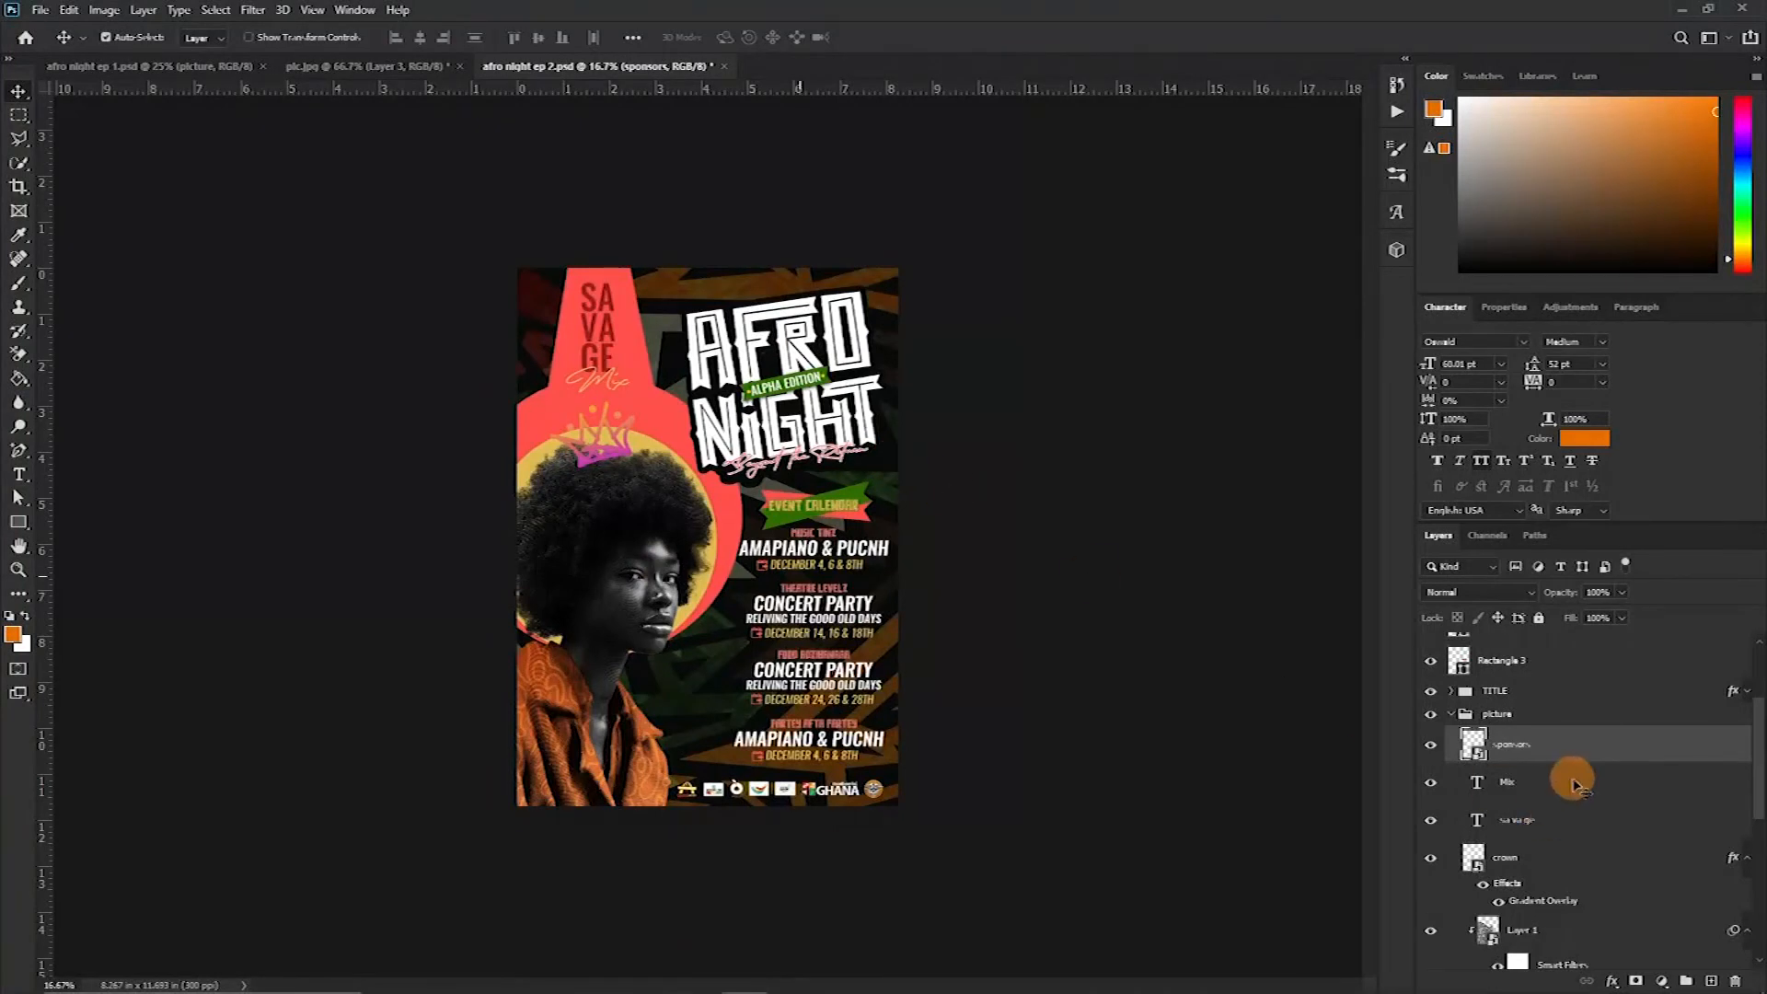
click(1436, 692)
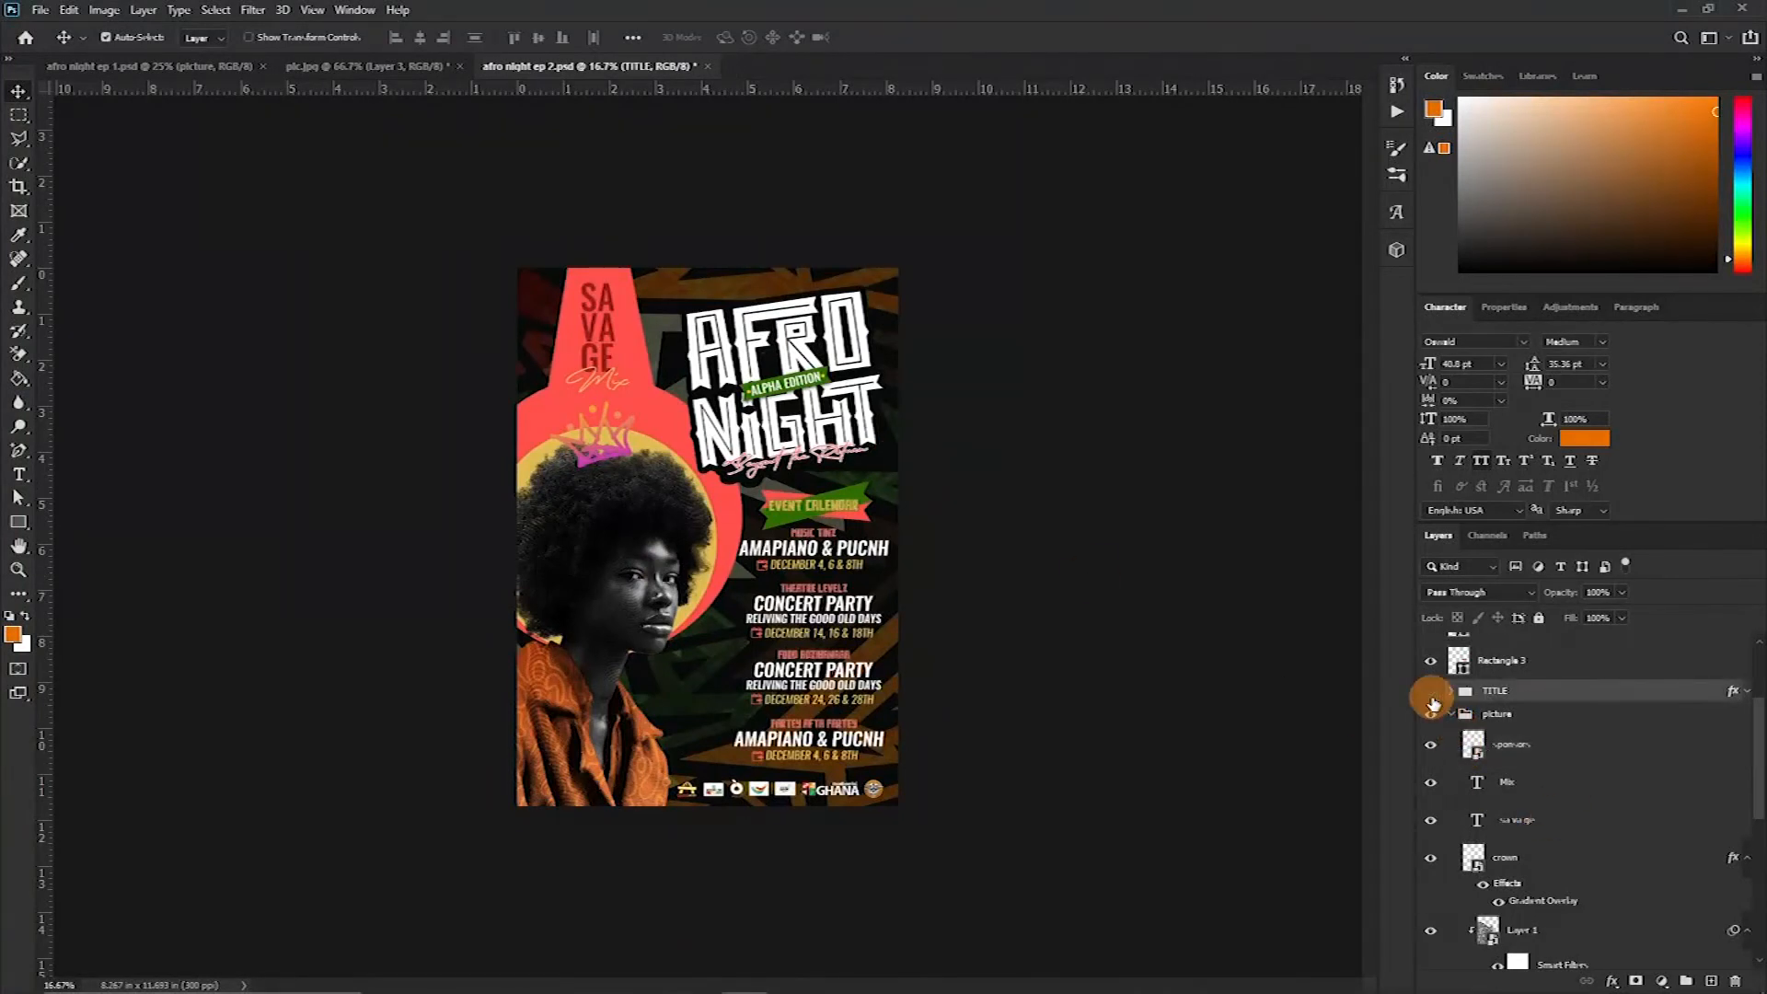
click(1431, 691)
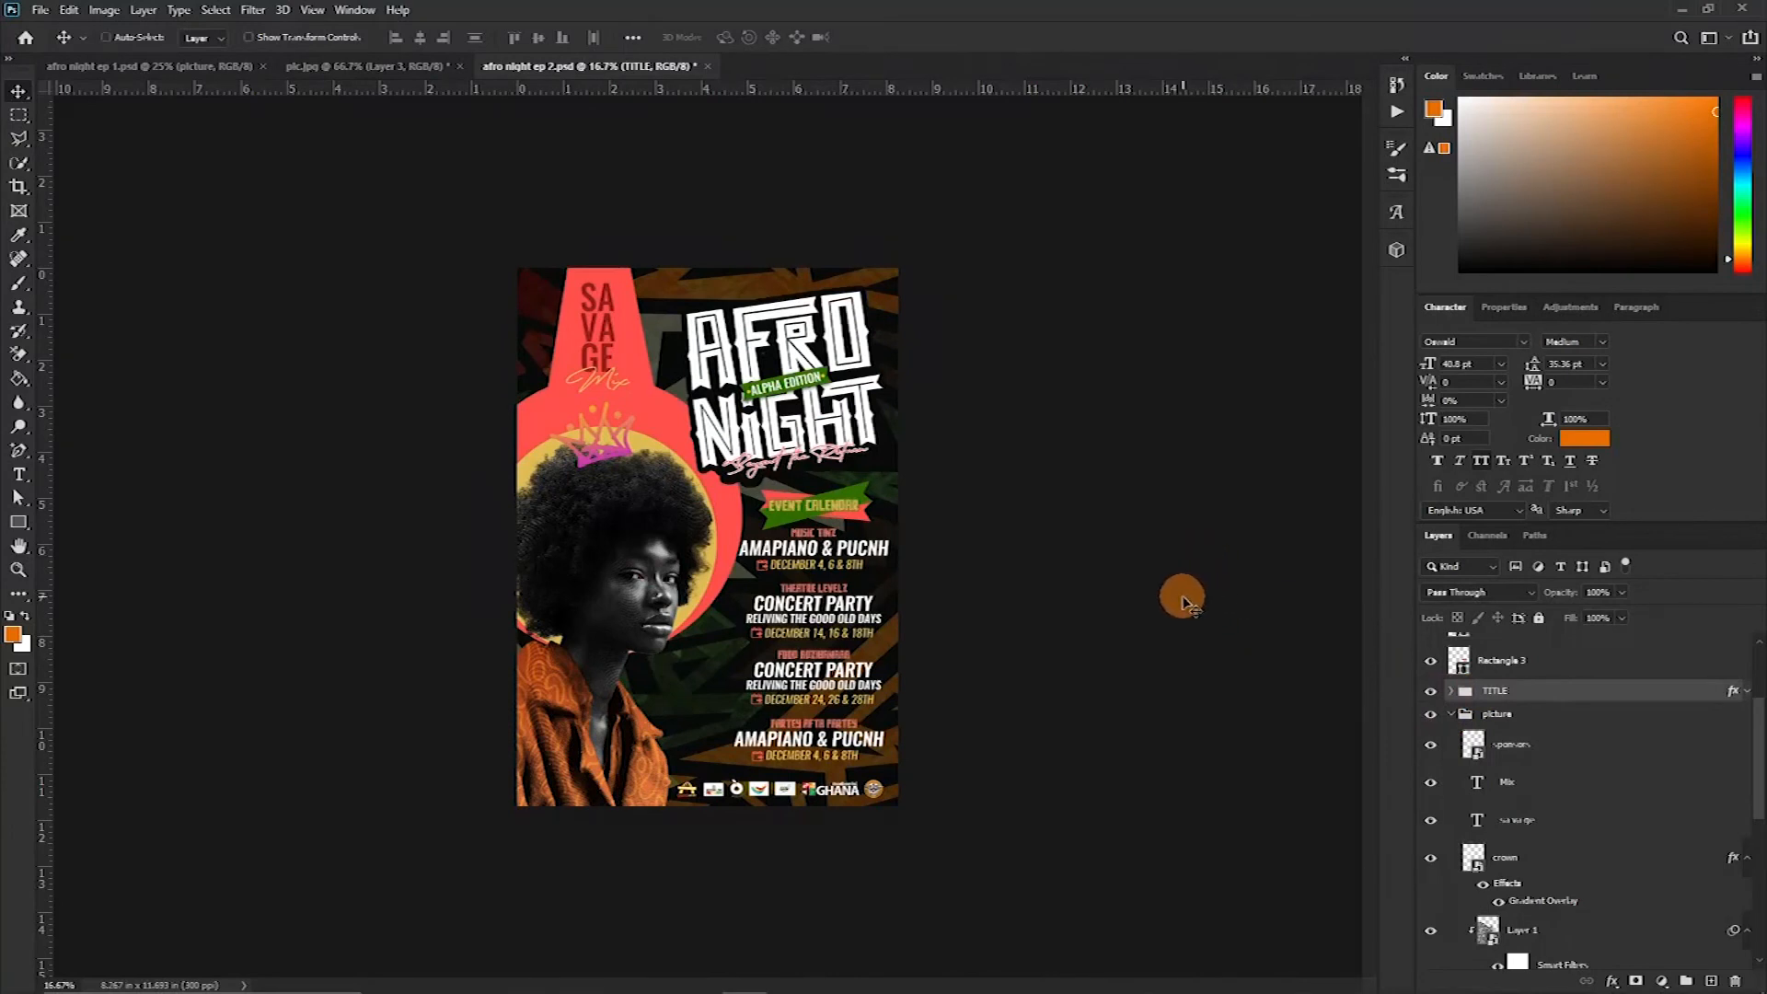
key(ctrl+t)
drag(878, 293, 881, 290)
key(Return)
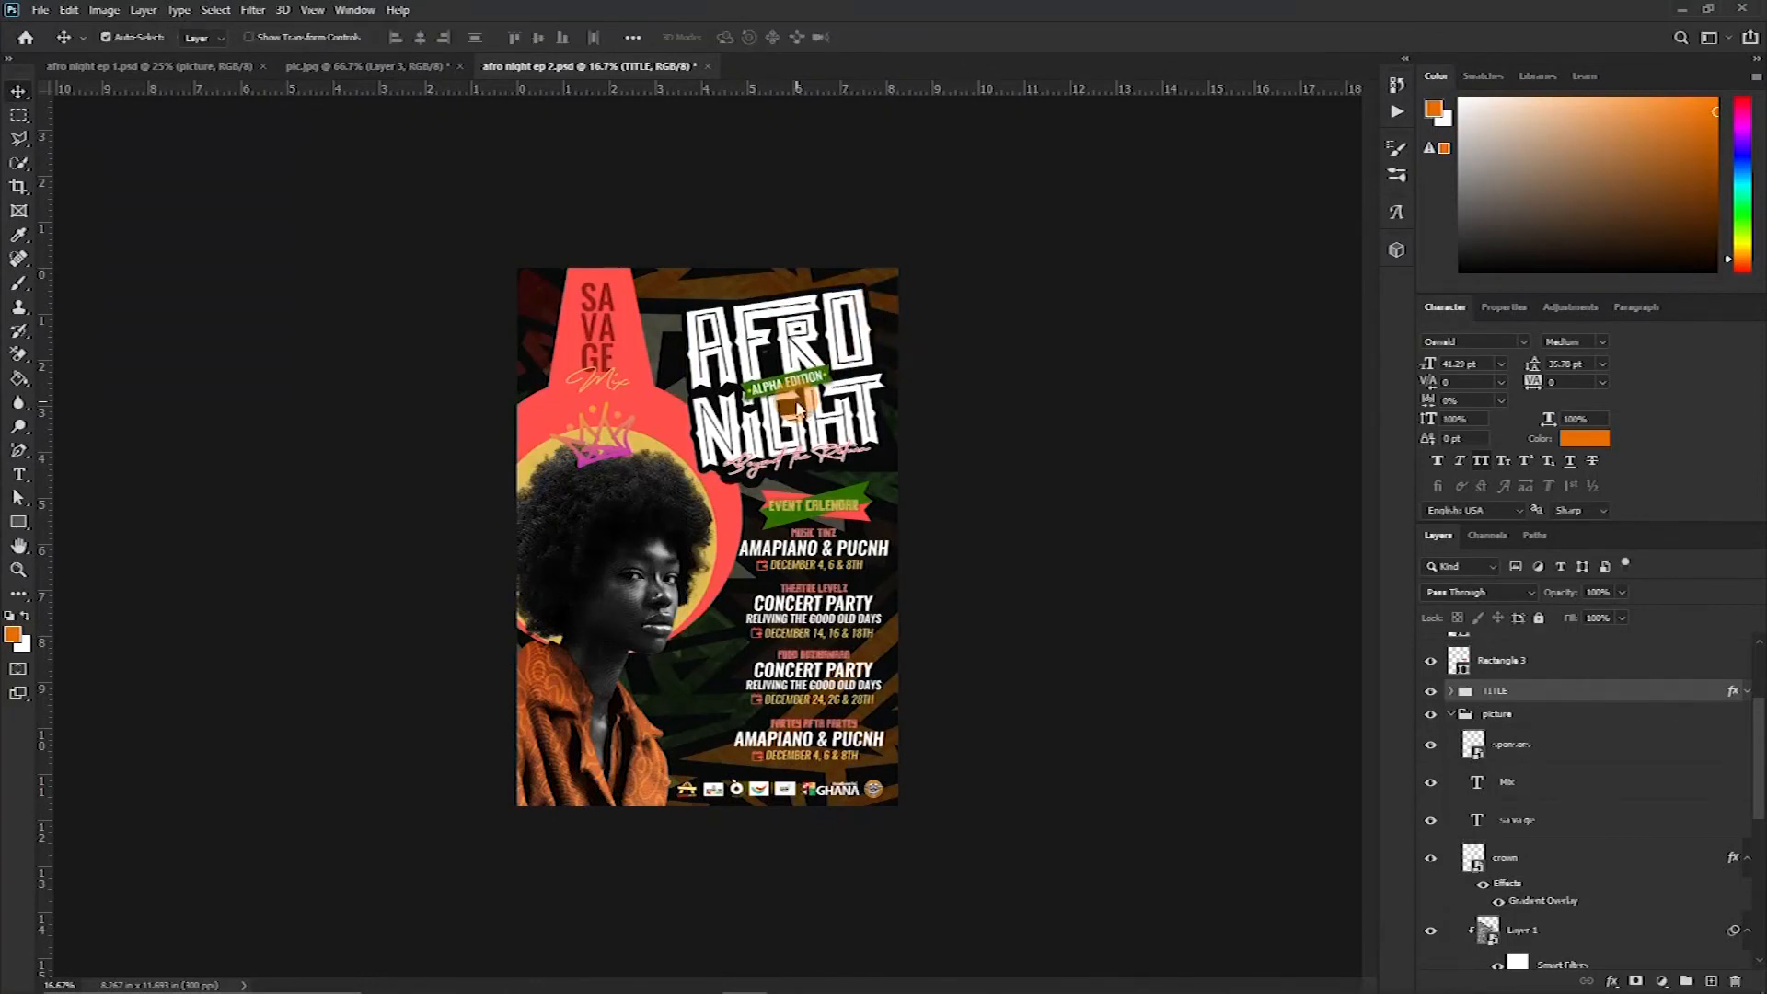
drag(797, 410, 801, 410)
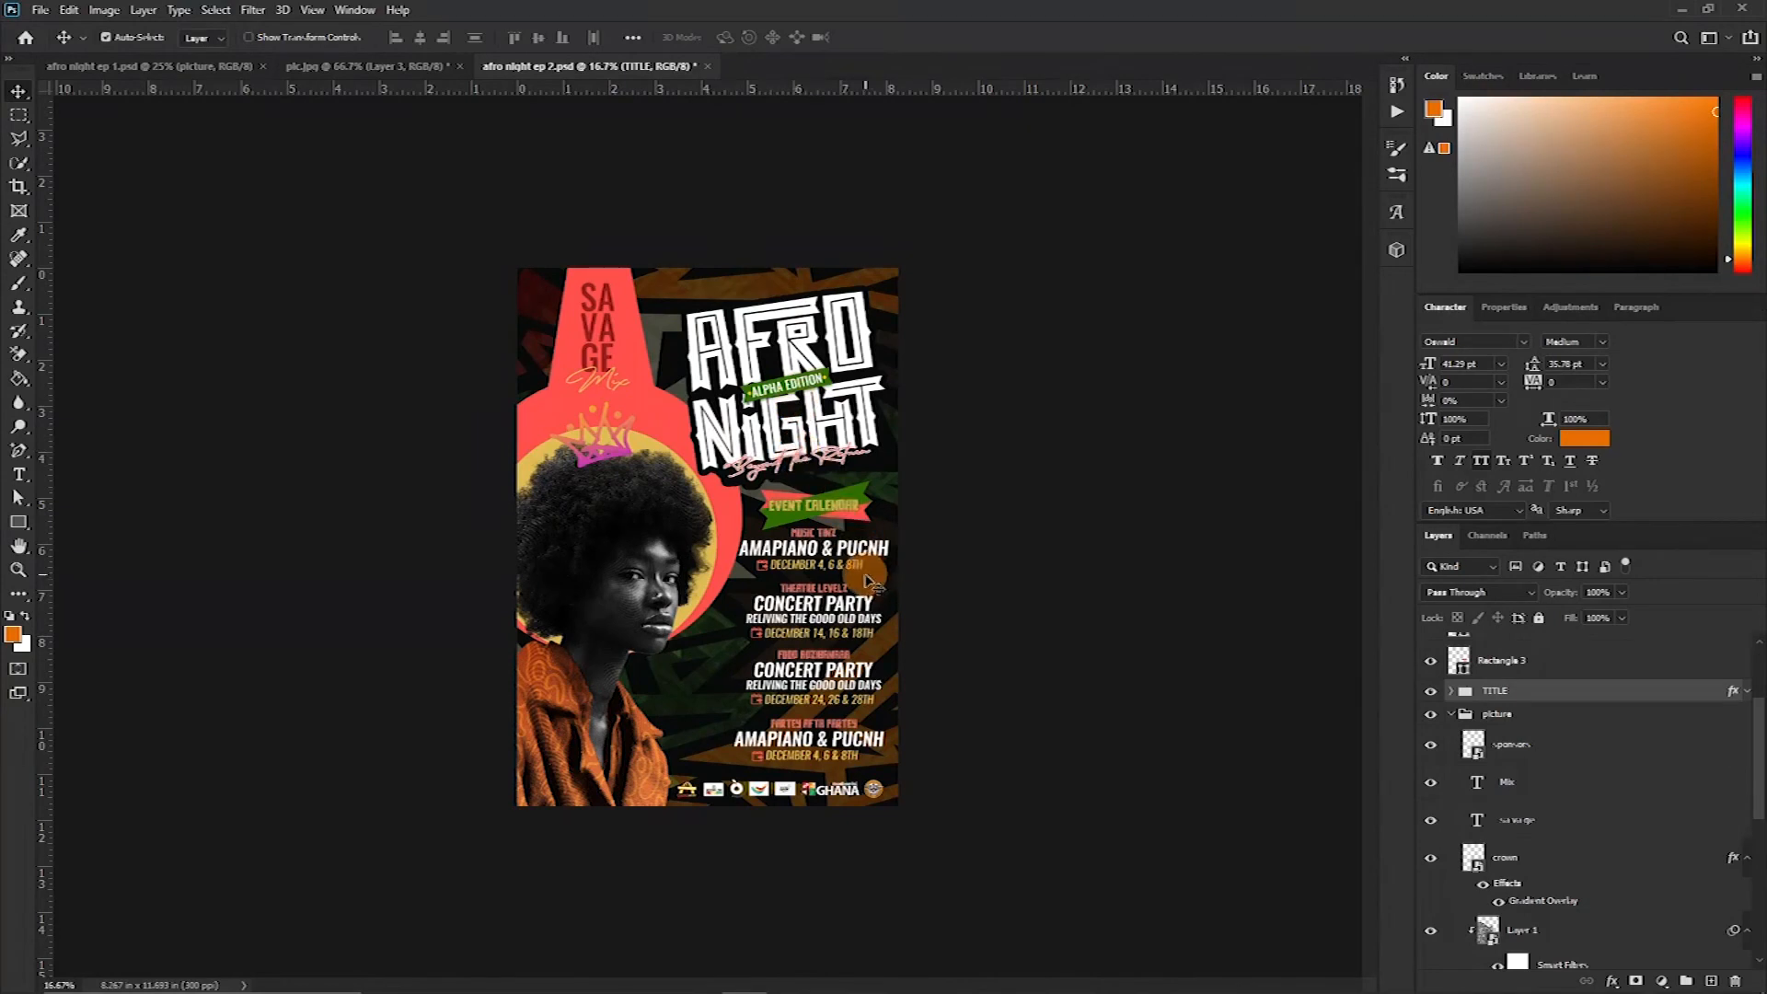
Nudge the sponsors strip upward
click(879, 793)
drag(878, 793, 881, 794)
key(shift+Up)
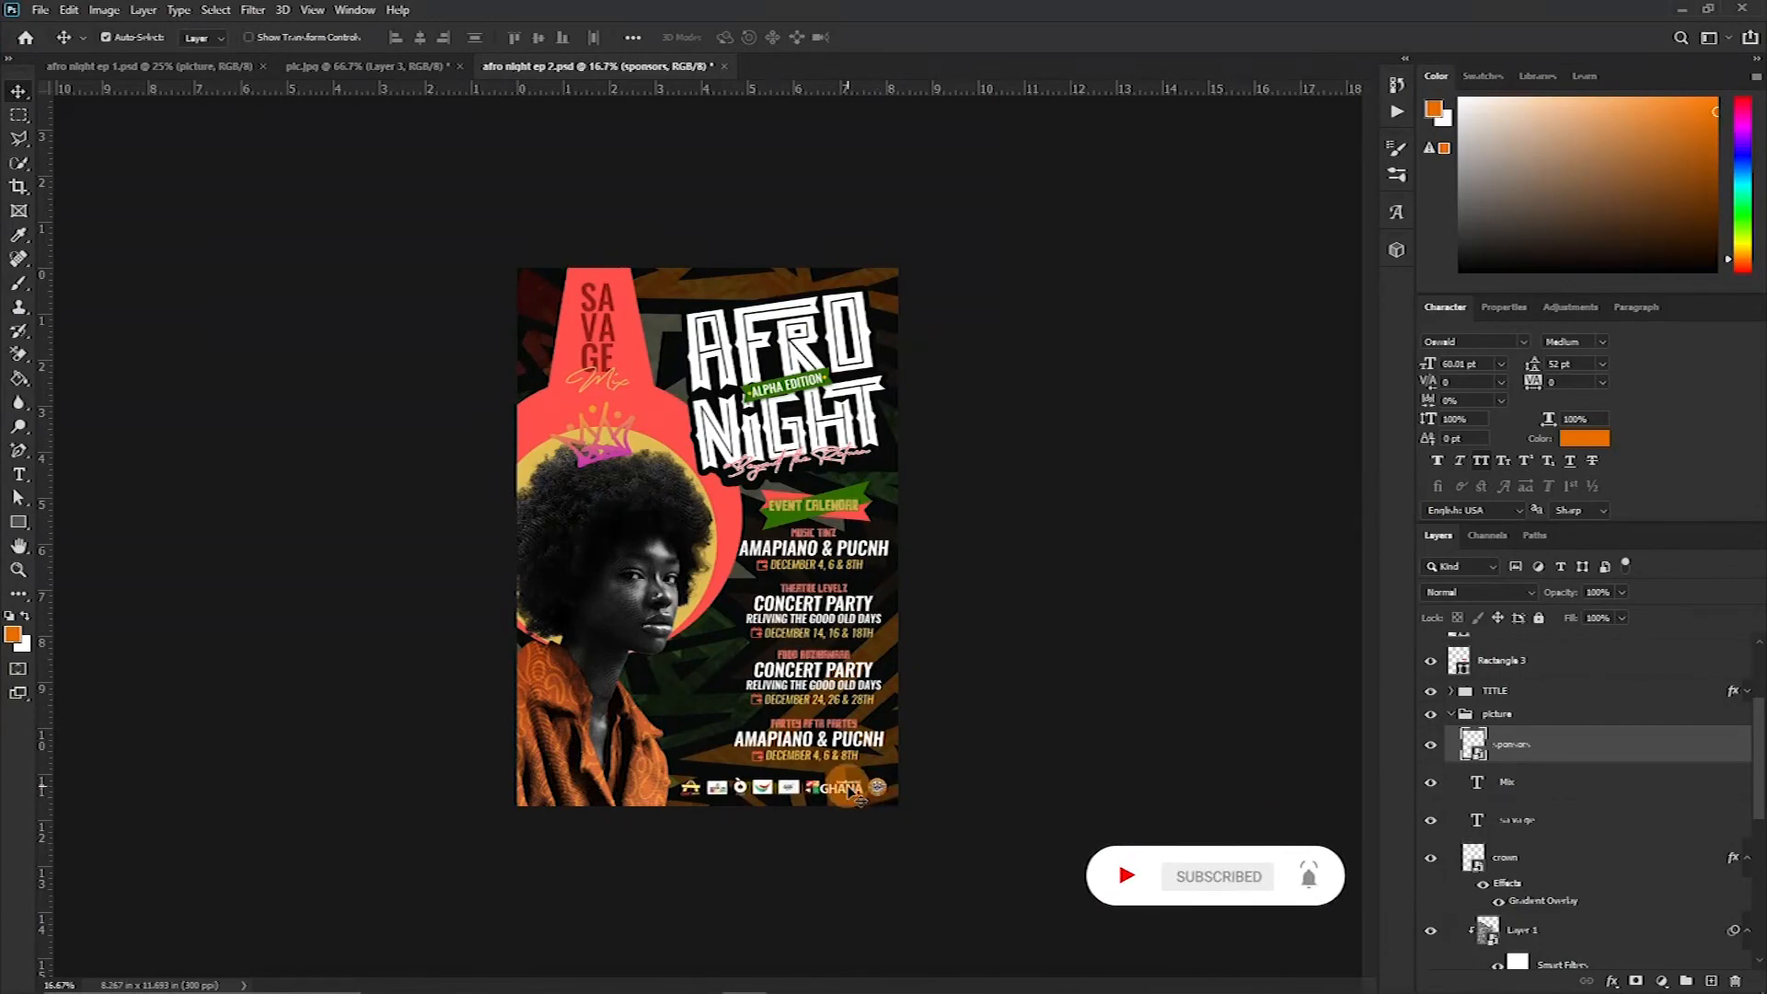
key(ctrl+plus)
key(ctrl+plus)
key(ctrl+plus)
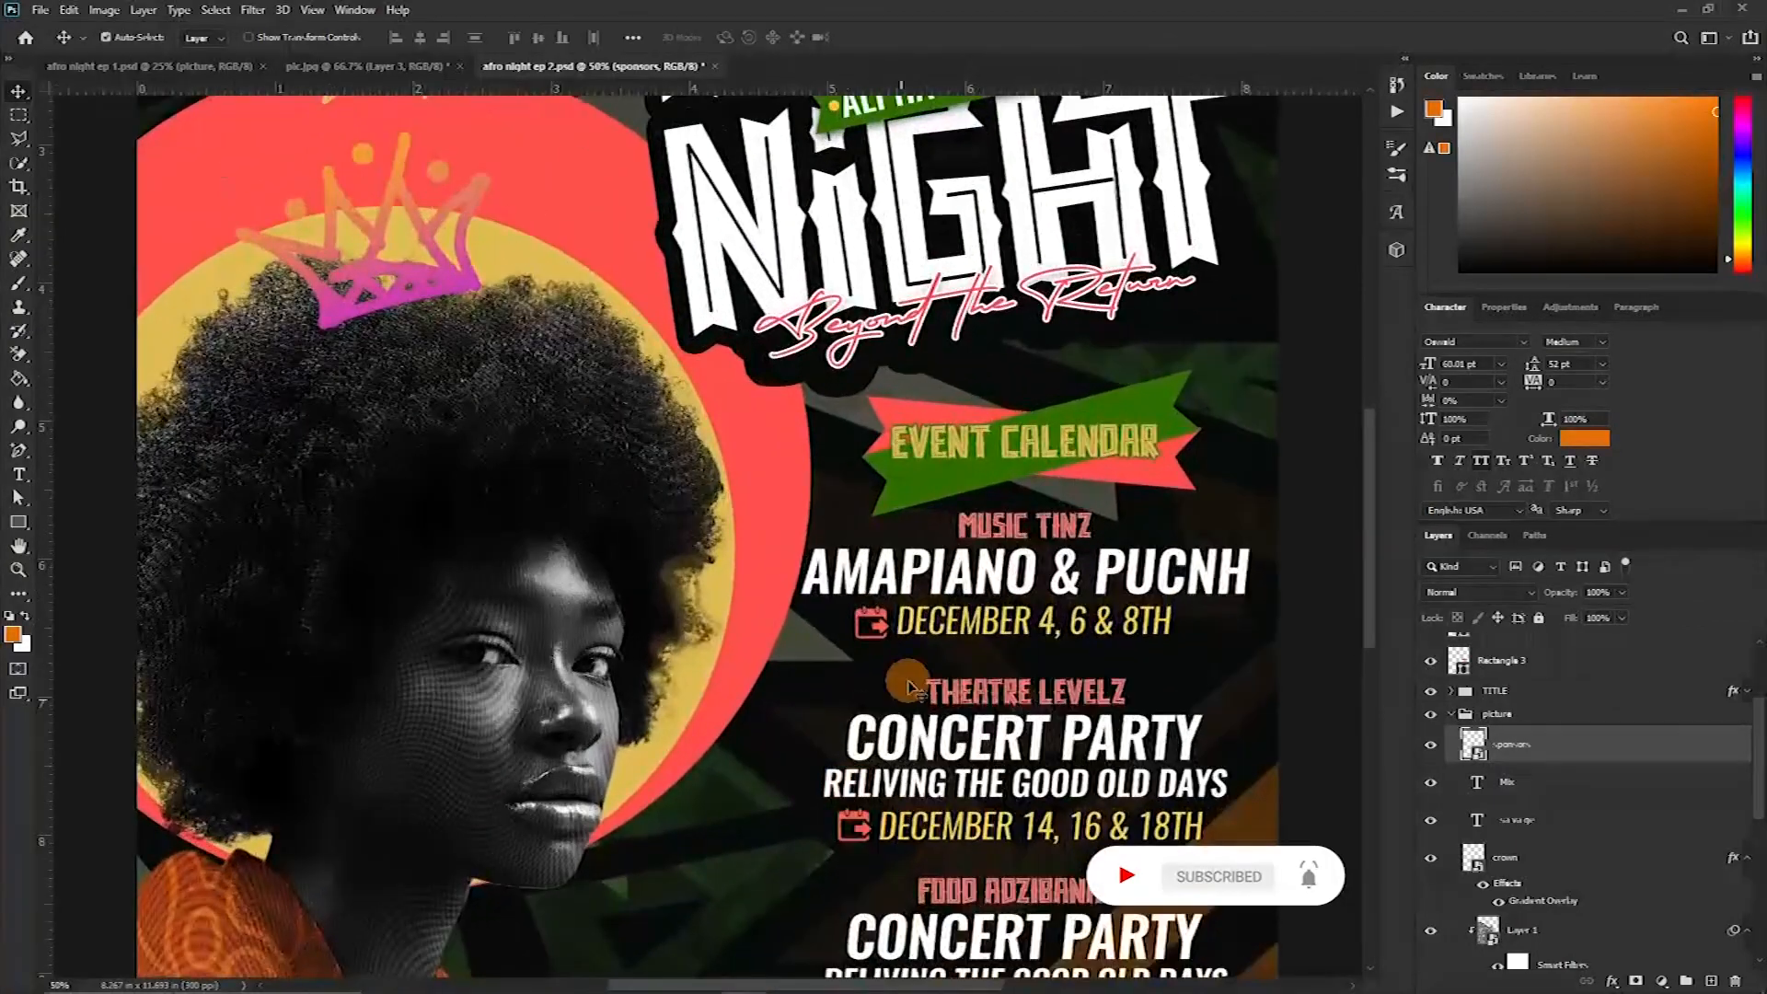
Pan around the zoomed-in poster to inspect the layout of title, ribbon, listings and sponsors
drag(1112, 819, 900, 262)
drag(557, 520, 866, 543)
drag(878, 461, 882, 451)
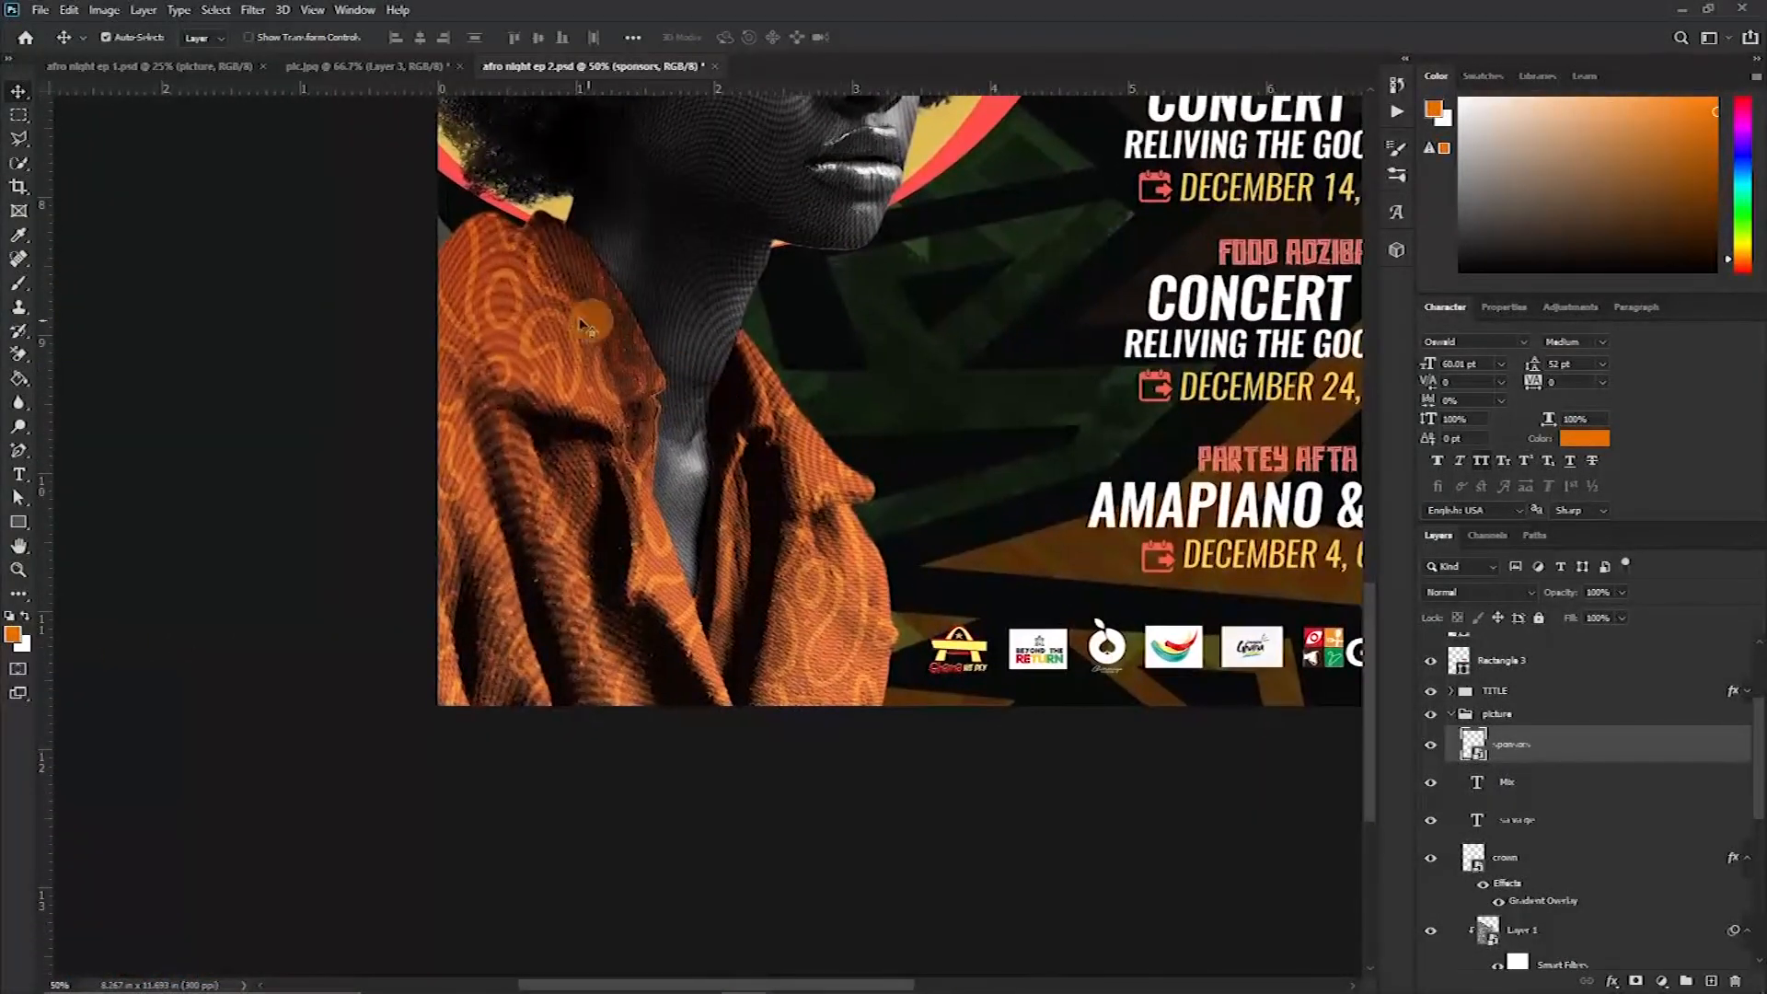
drag(947, 398, 925, 432)
drag(811, 452, 750, 646)
drag(815, 517, 449, 640)
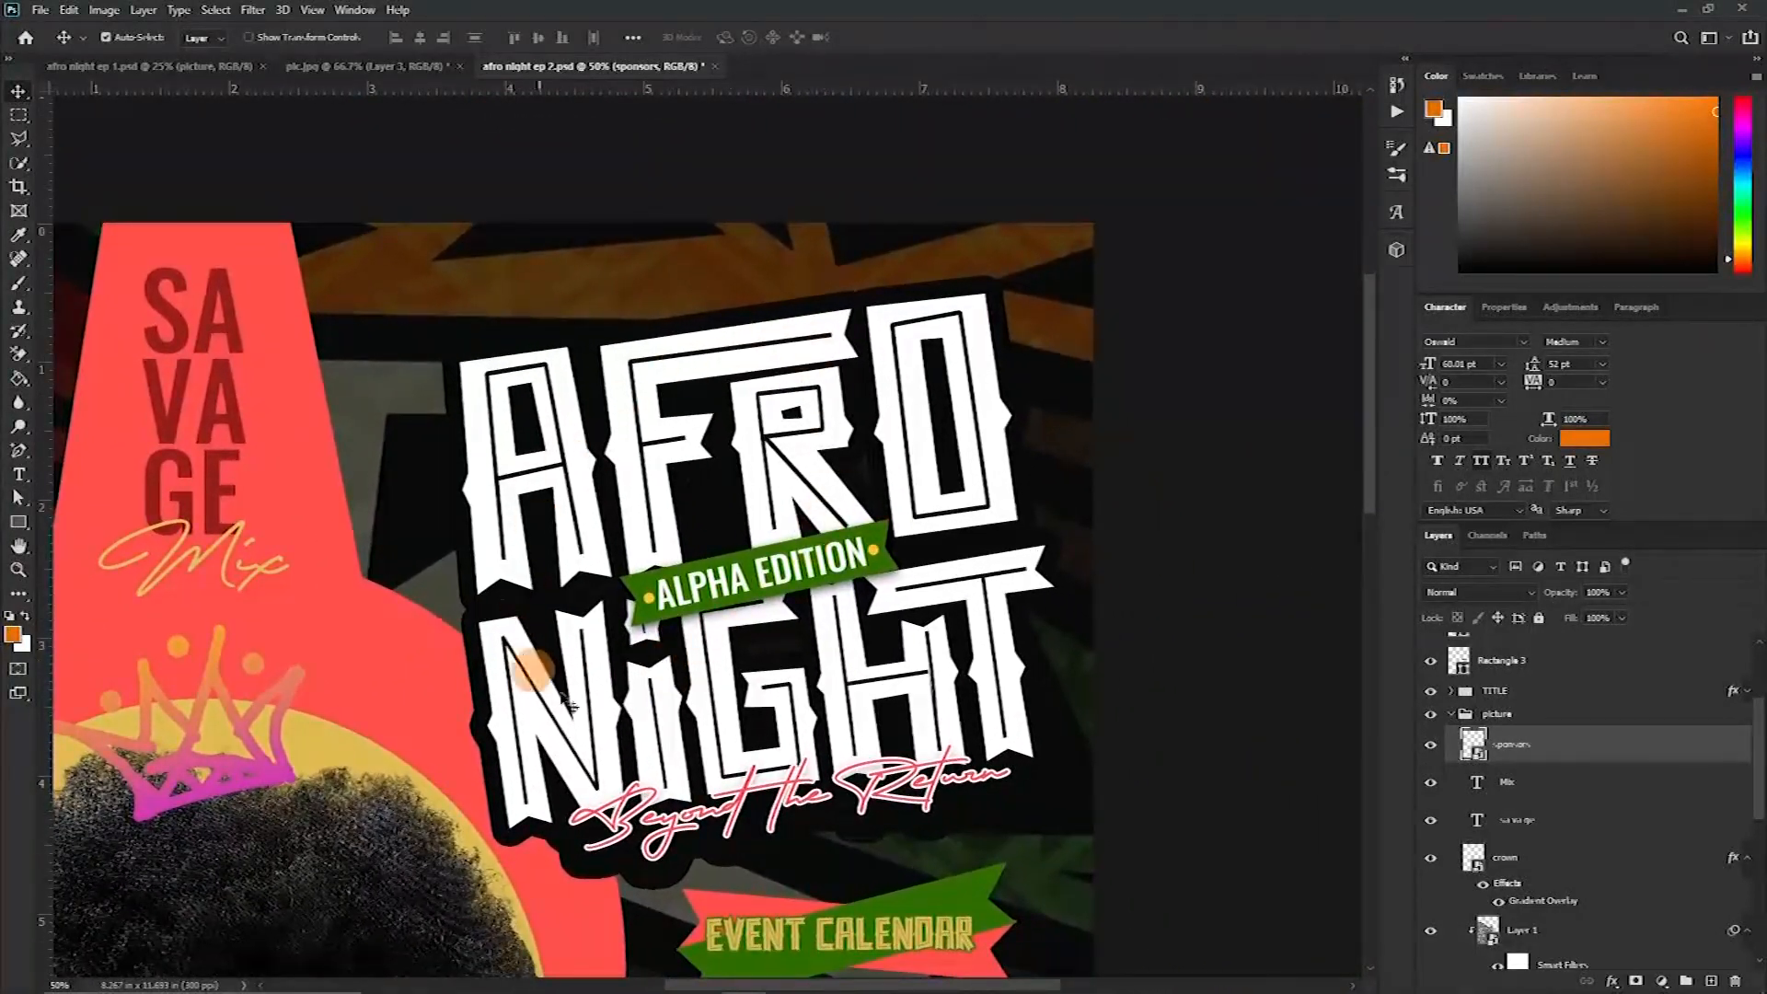
drag(581, 605, 694, 648)
drag(305, 536, 323, 146)
drag(595, 525, 129, 184)
drag(510, 589, 727, 477)
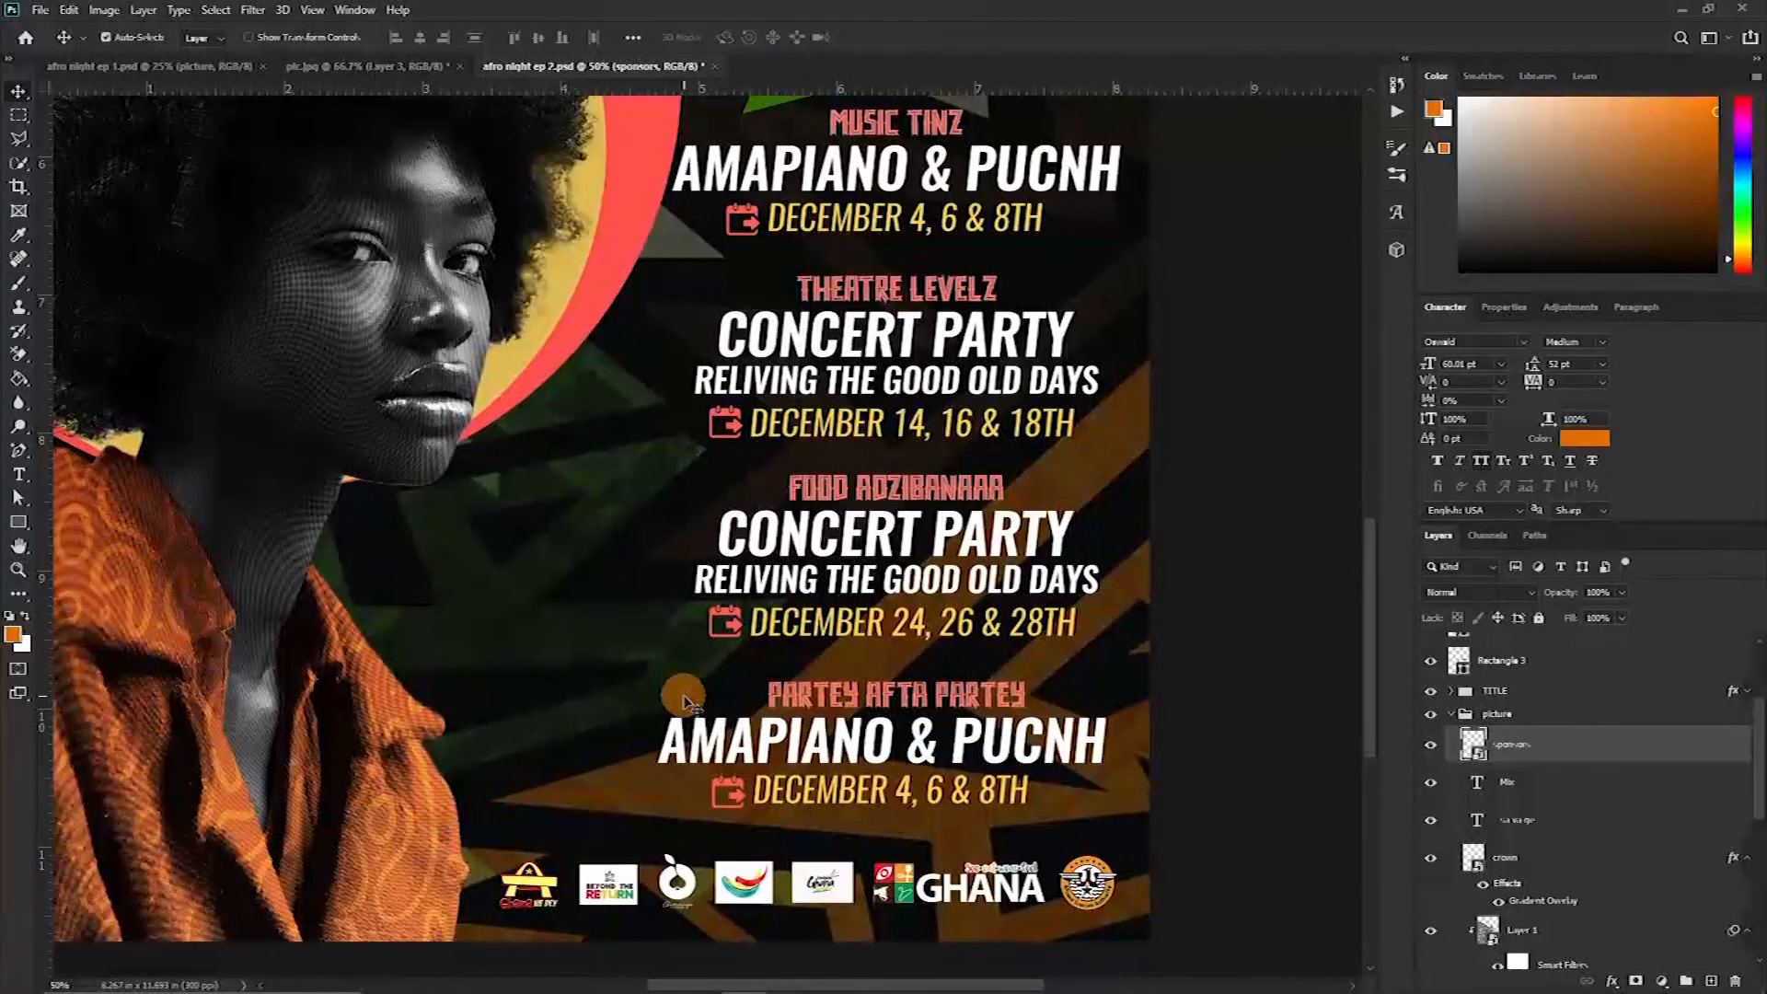
drag(891, 799, 644, 573)
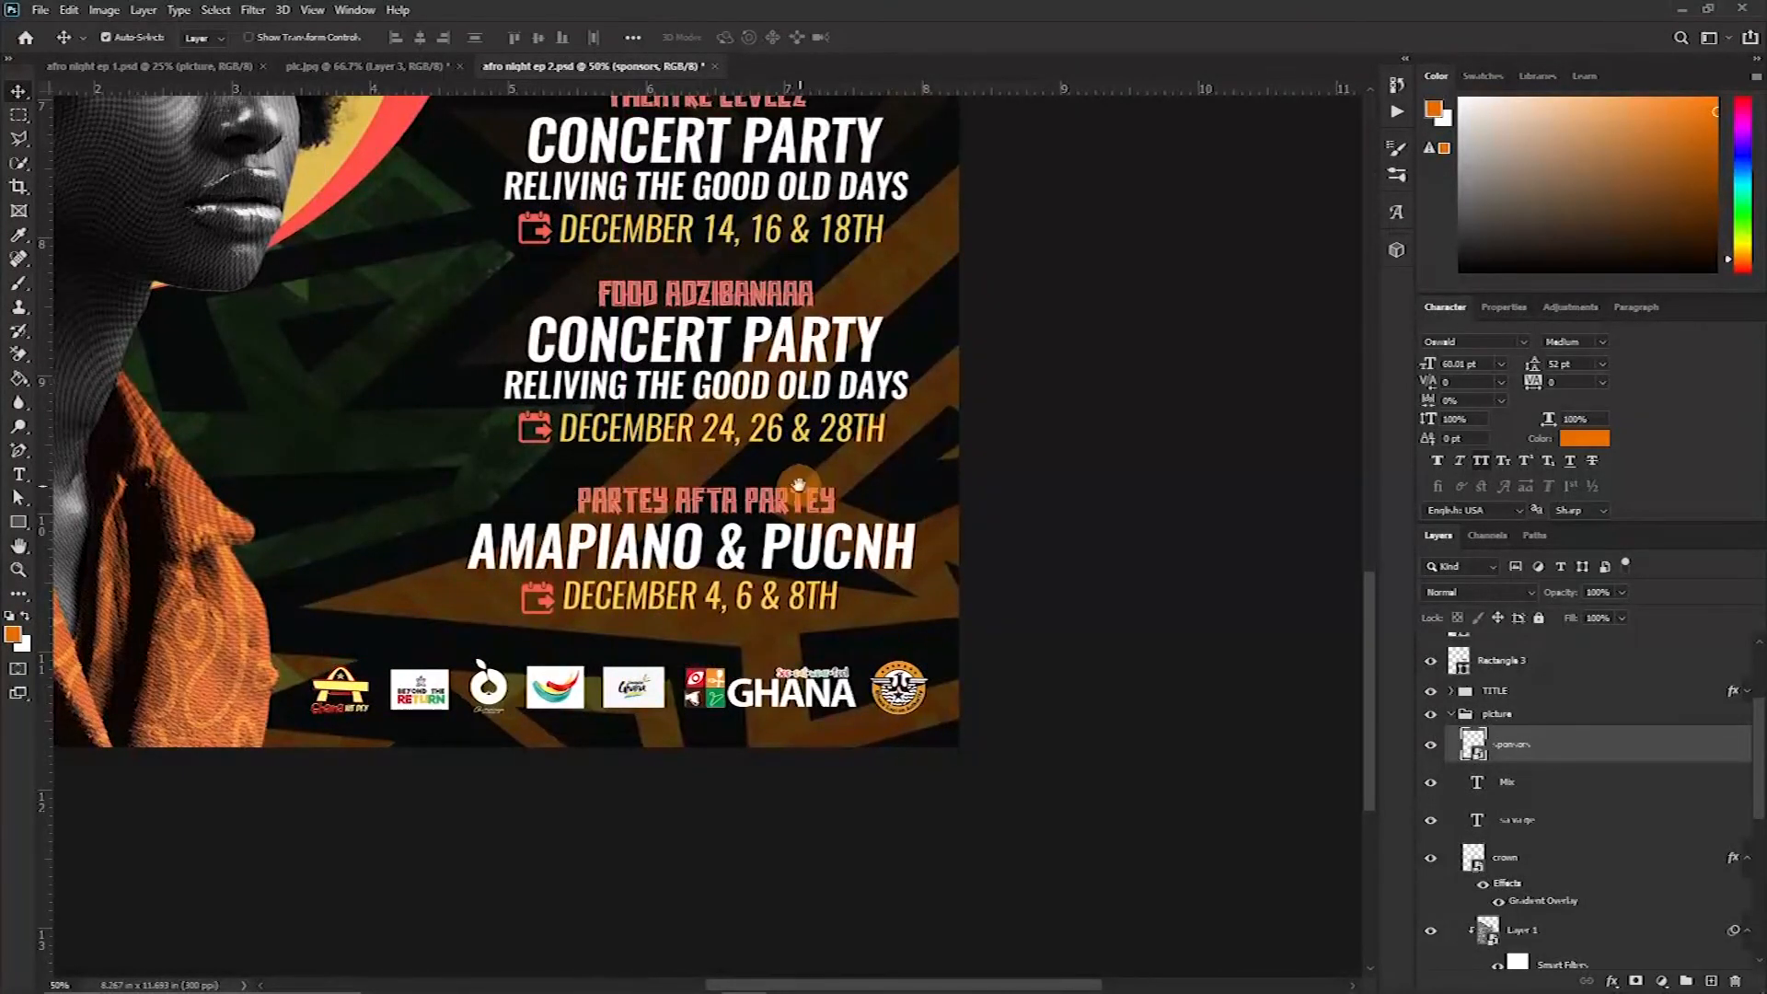
scroll(797, 483, up, 8)
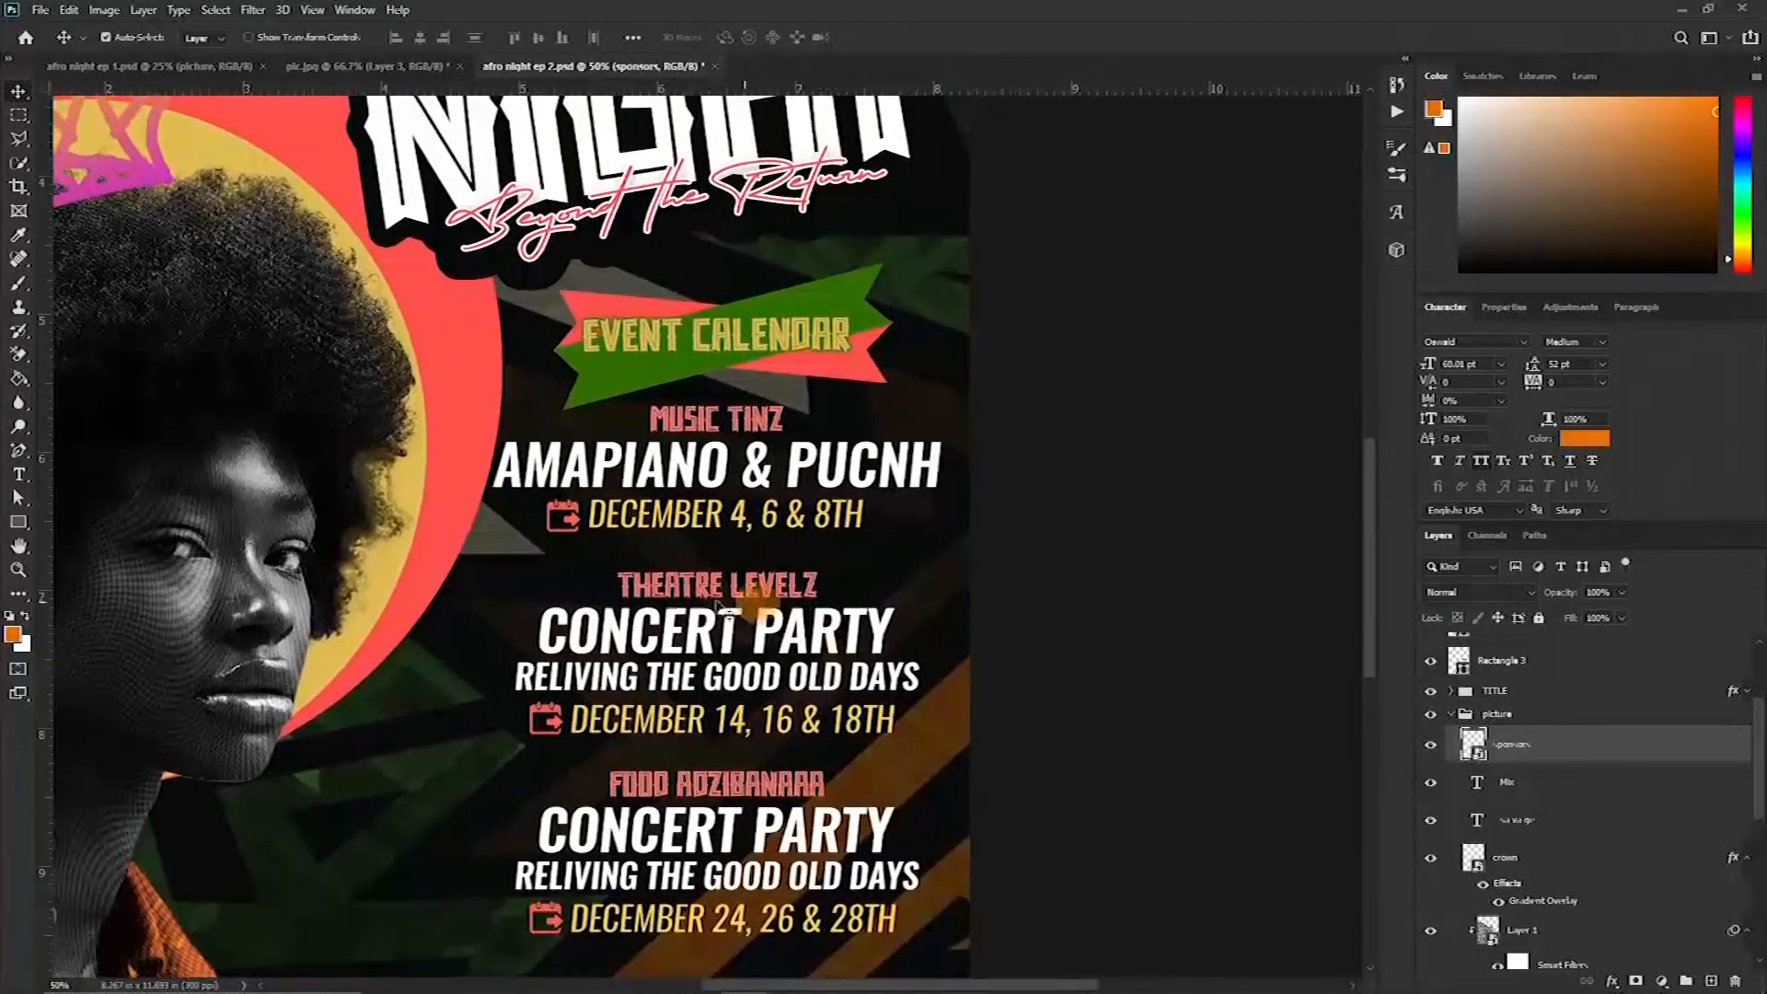